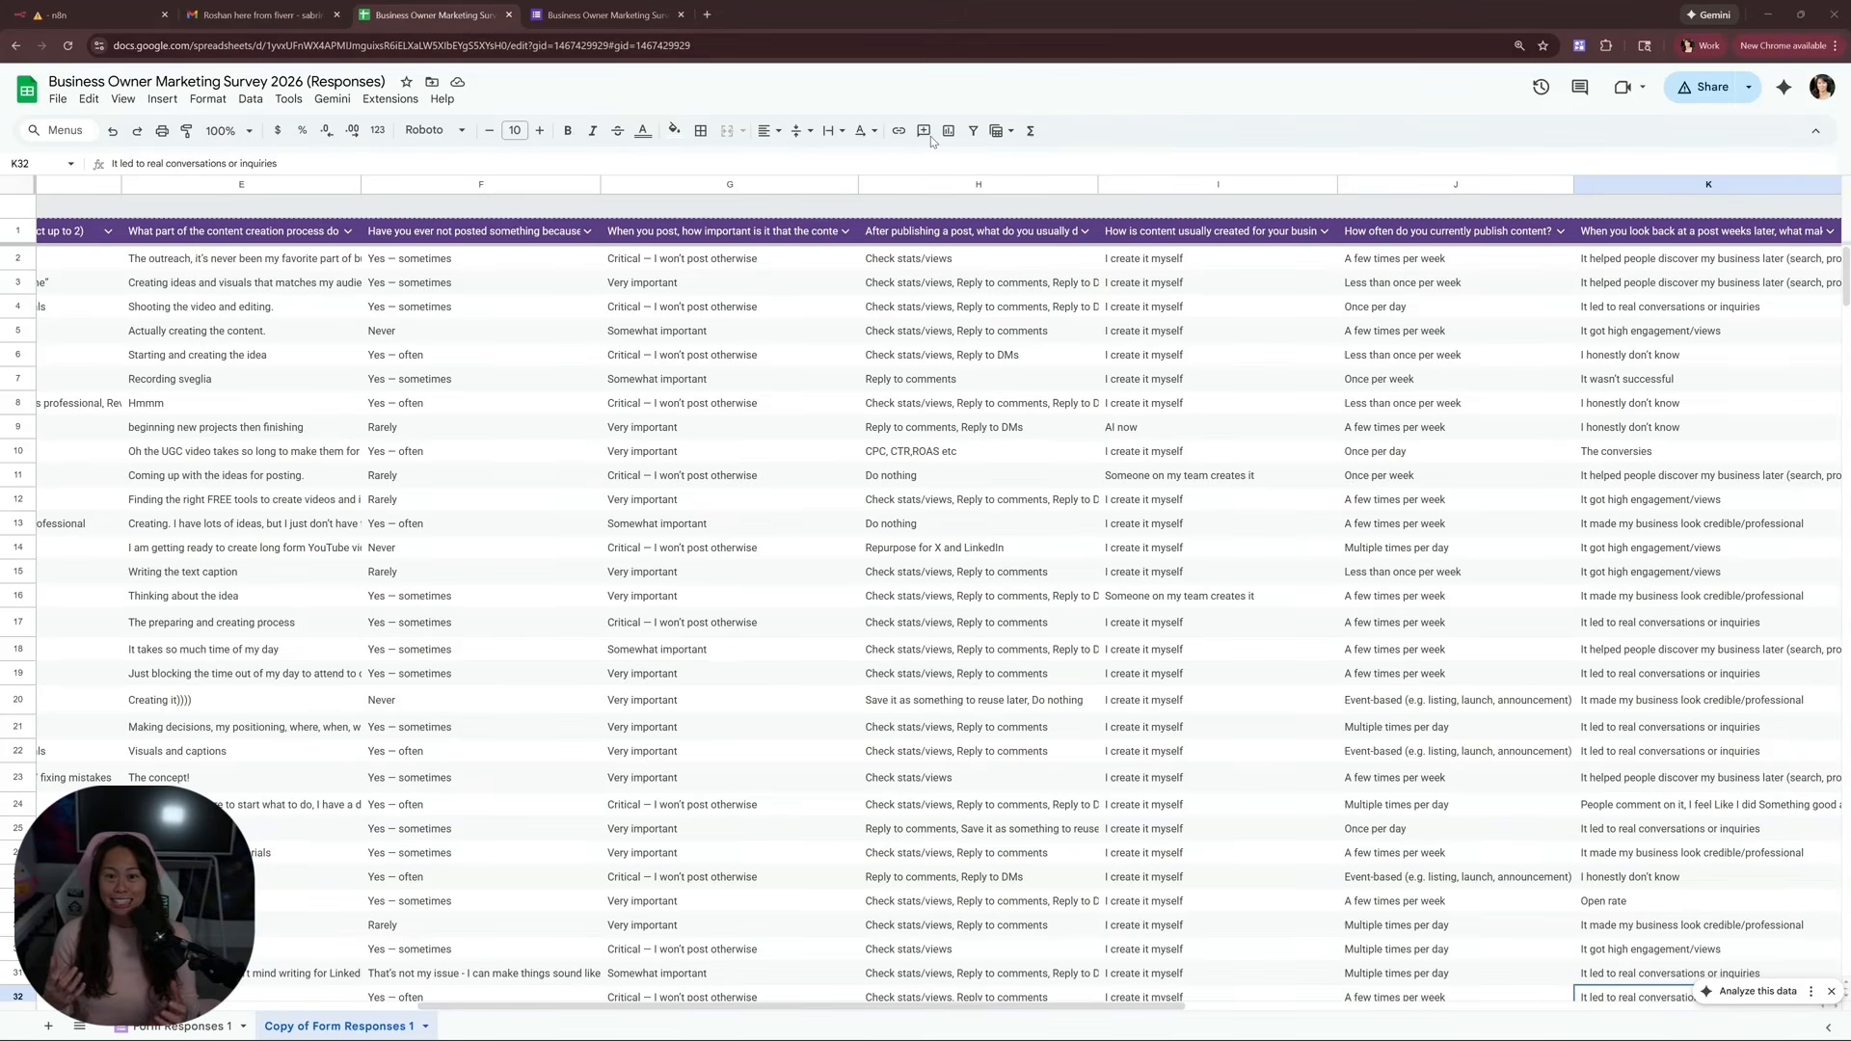
# Switch to the Business Owner Marketing Survey 2026 form and review its introduction and questions
pyautogui.hscroll(-3, 802, 190)
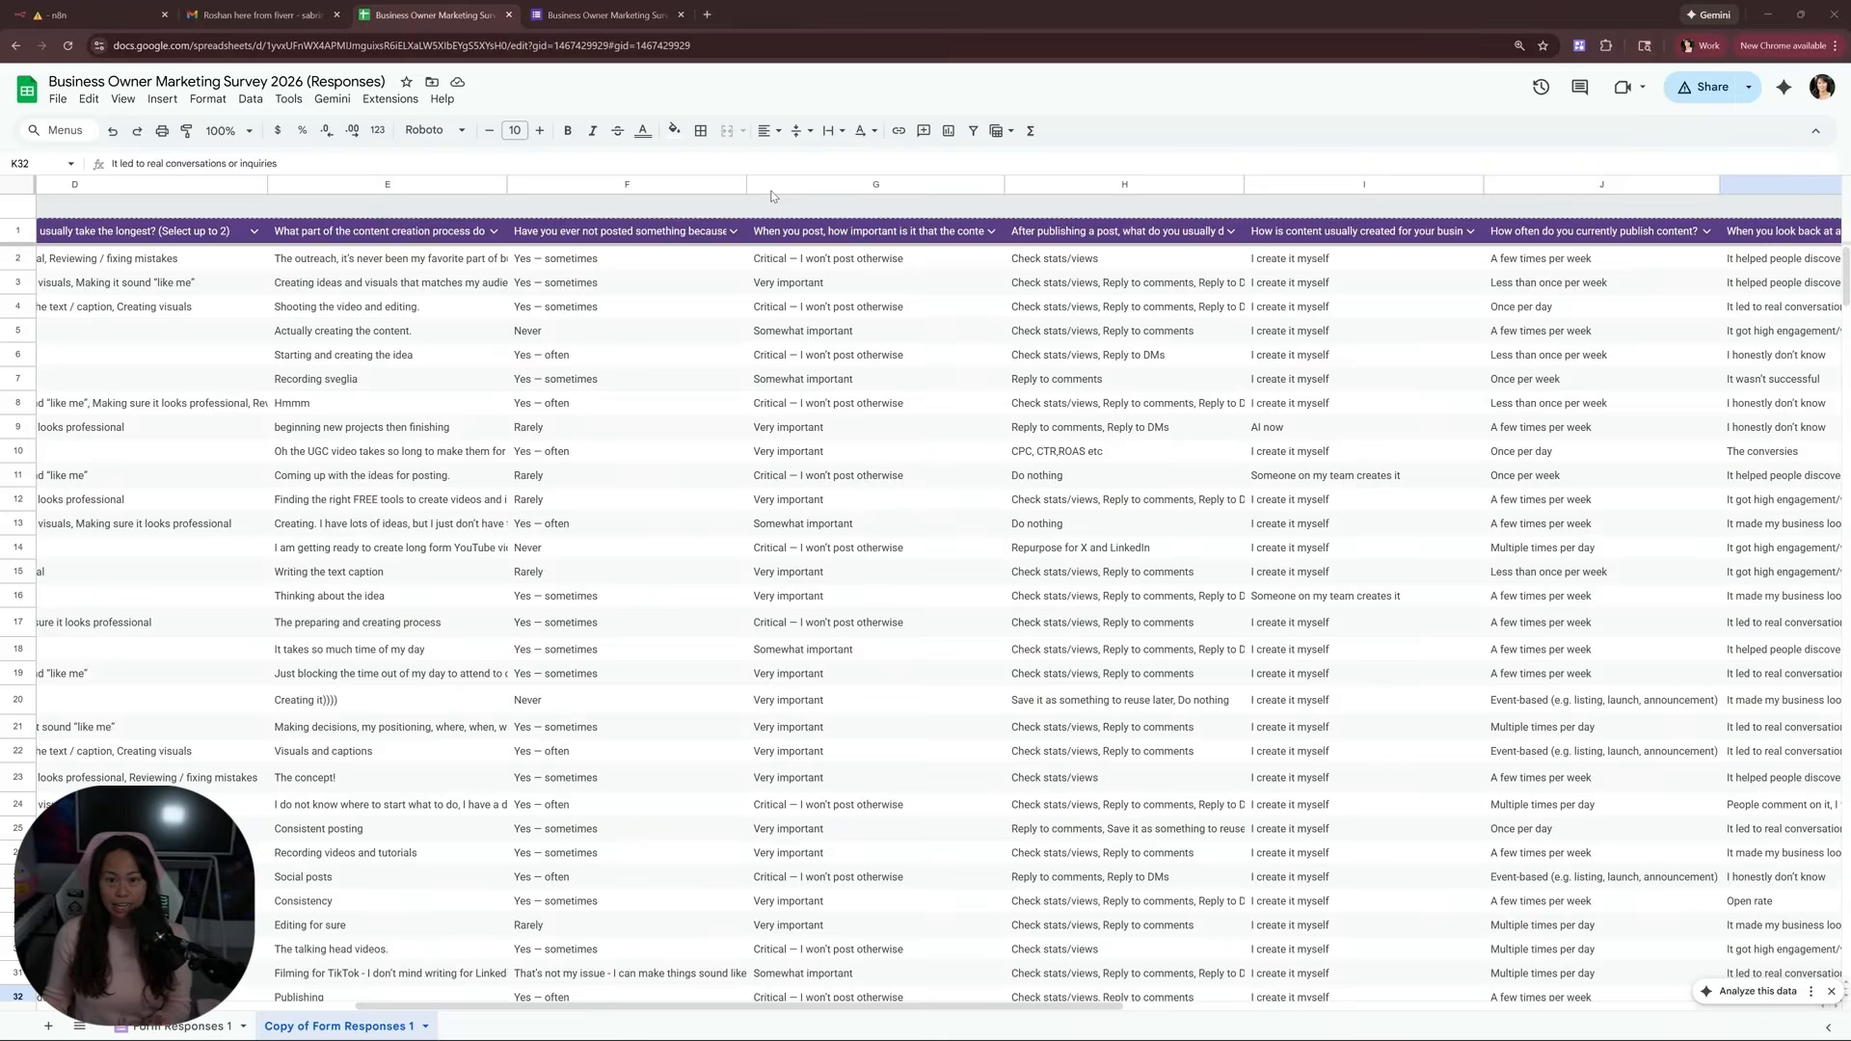
pyautogui.hotkey('ctrl', 'Tab')
pyautogui.scroll(-1, 897, 290)
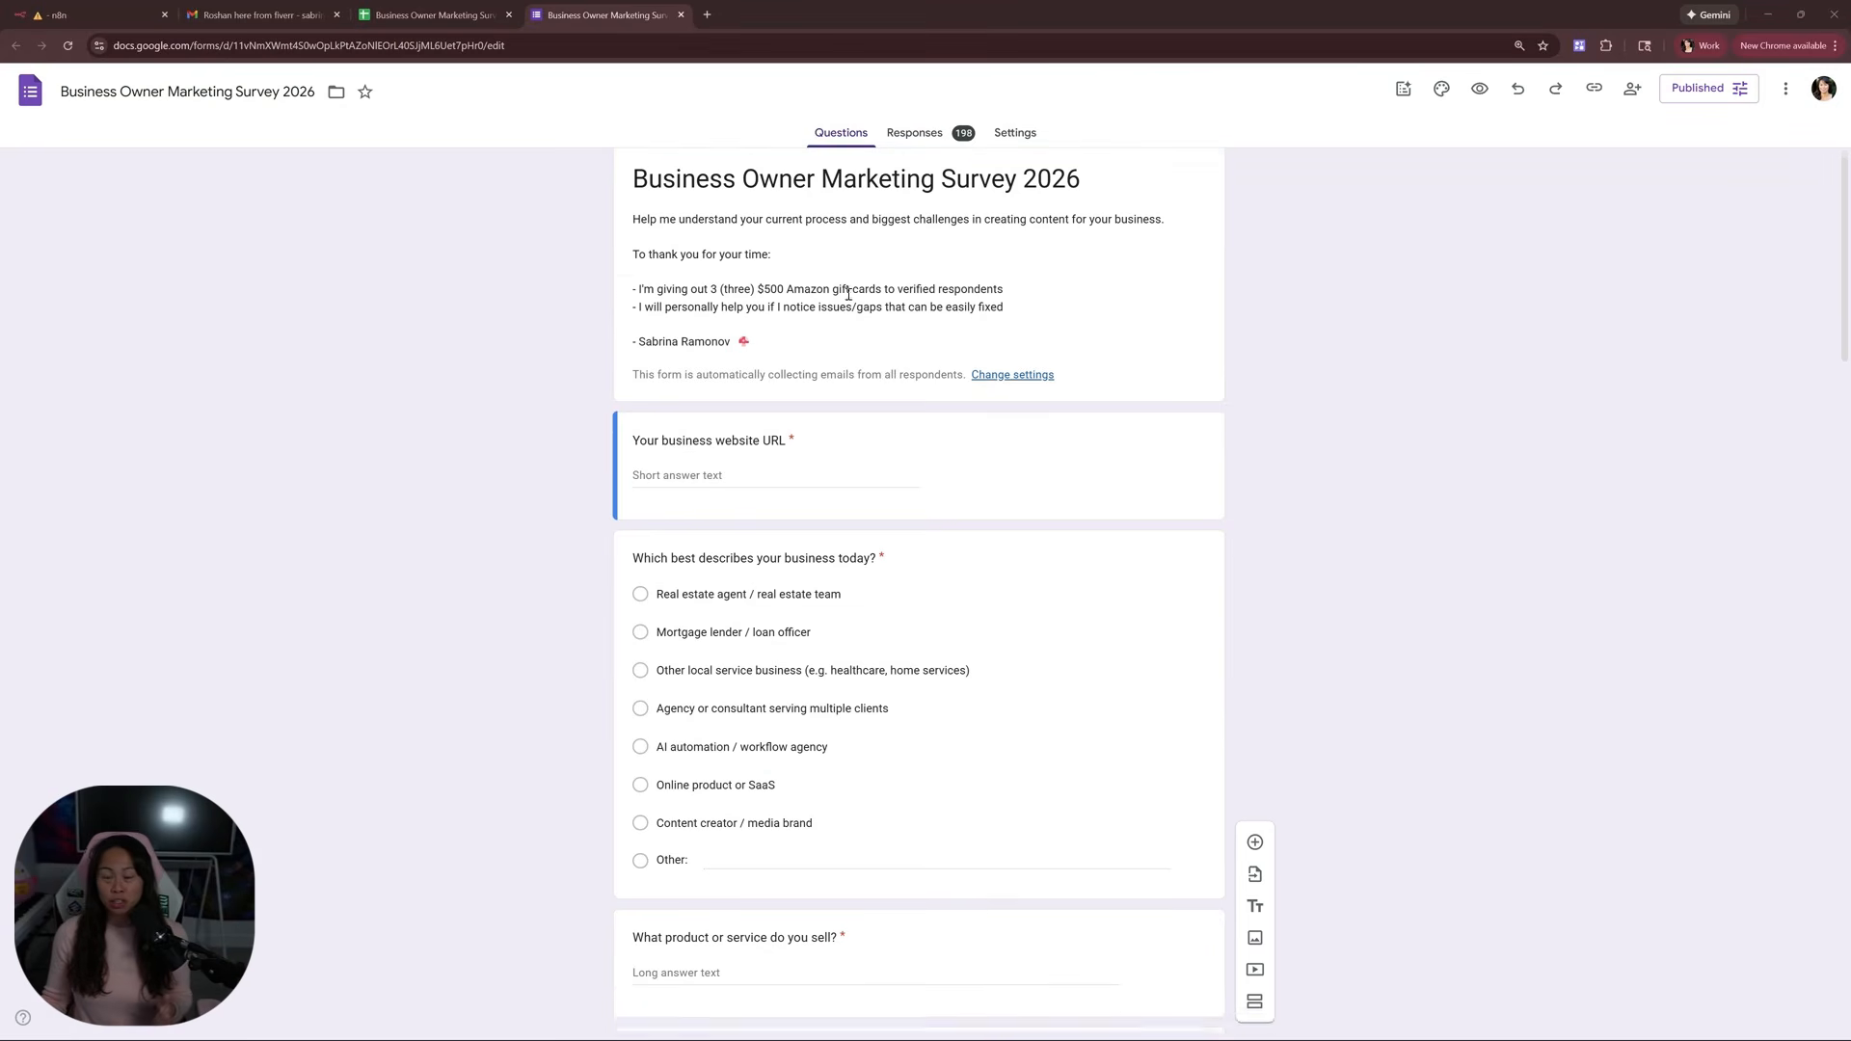
pyautogui.scroll(1, 878, 294)
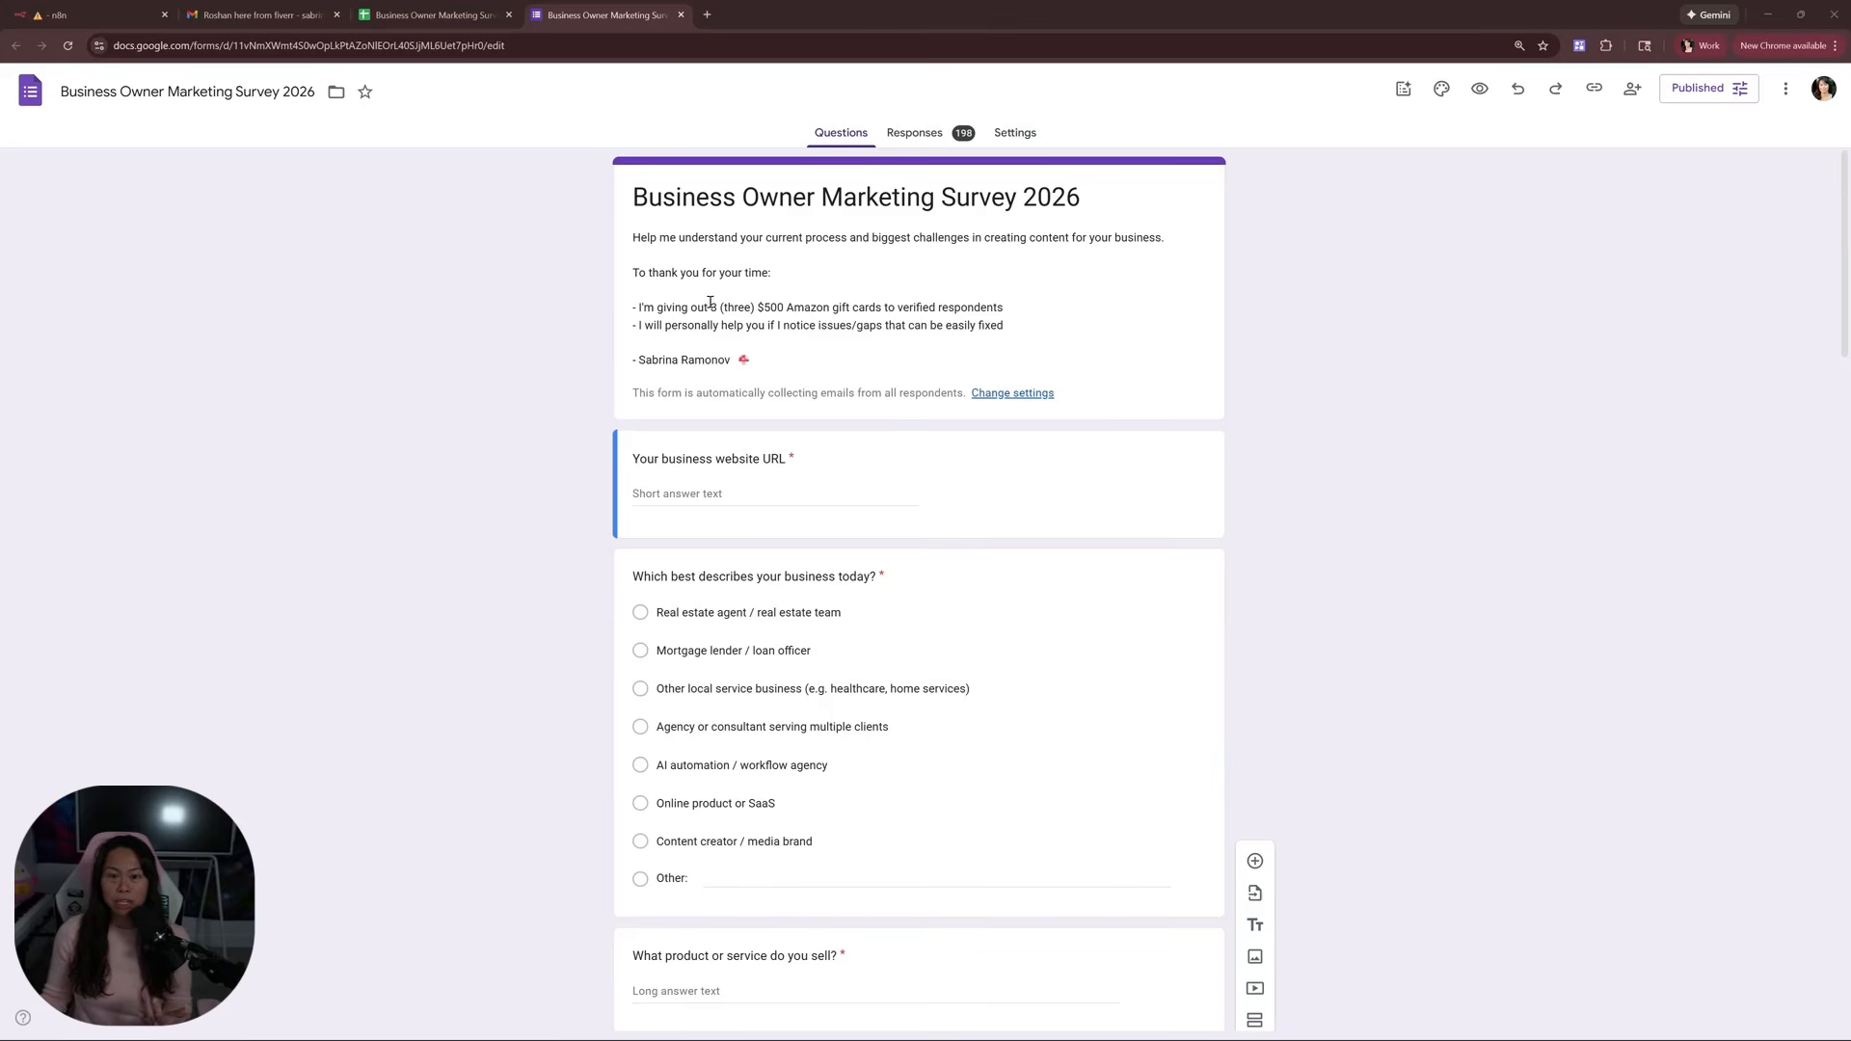
pyautogui.scroll(-3, 606, 349)
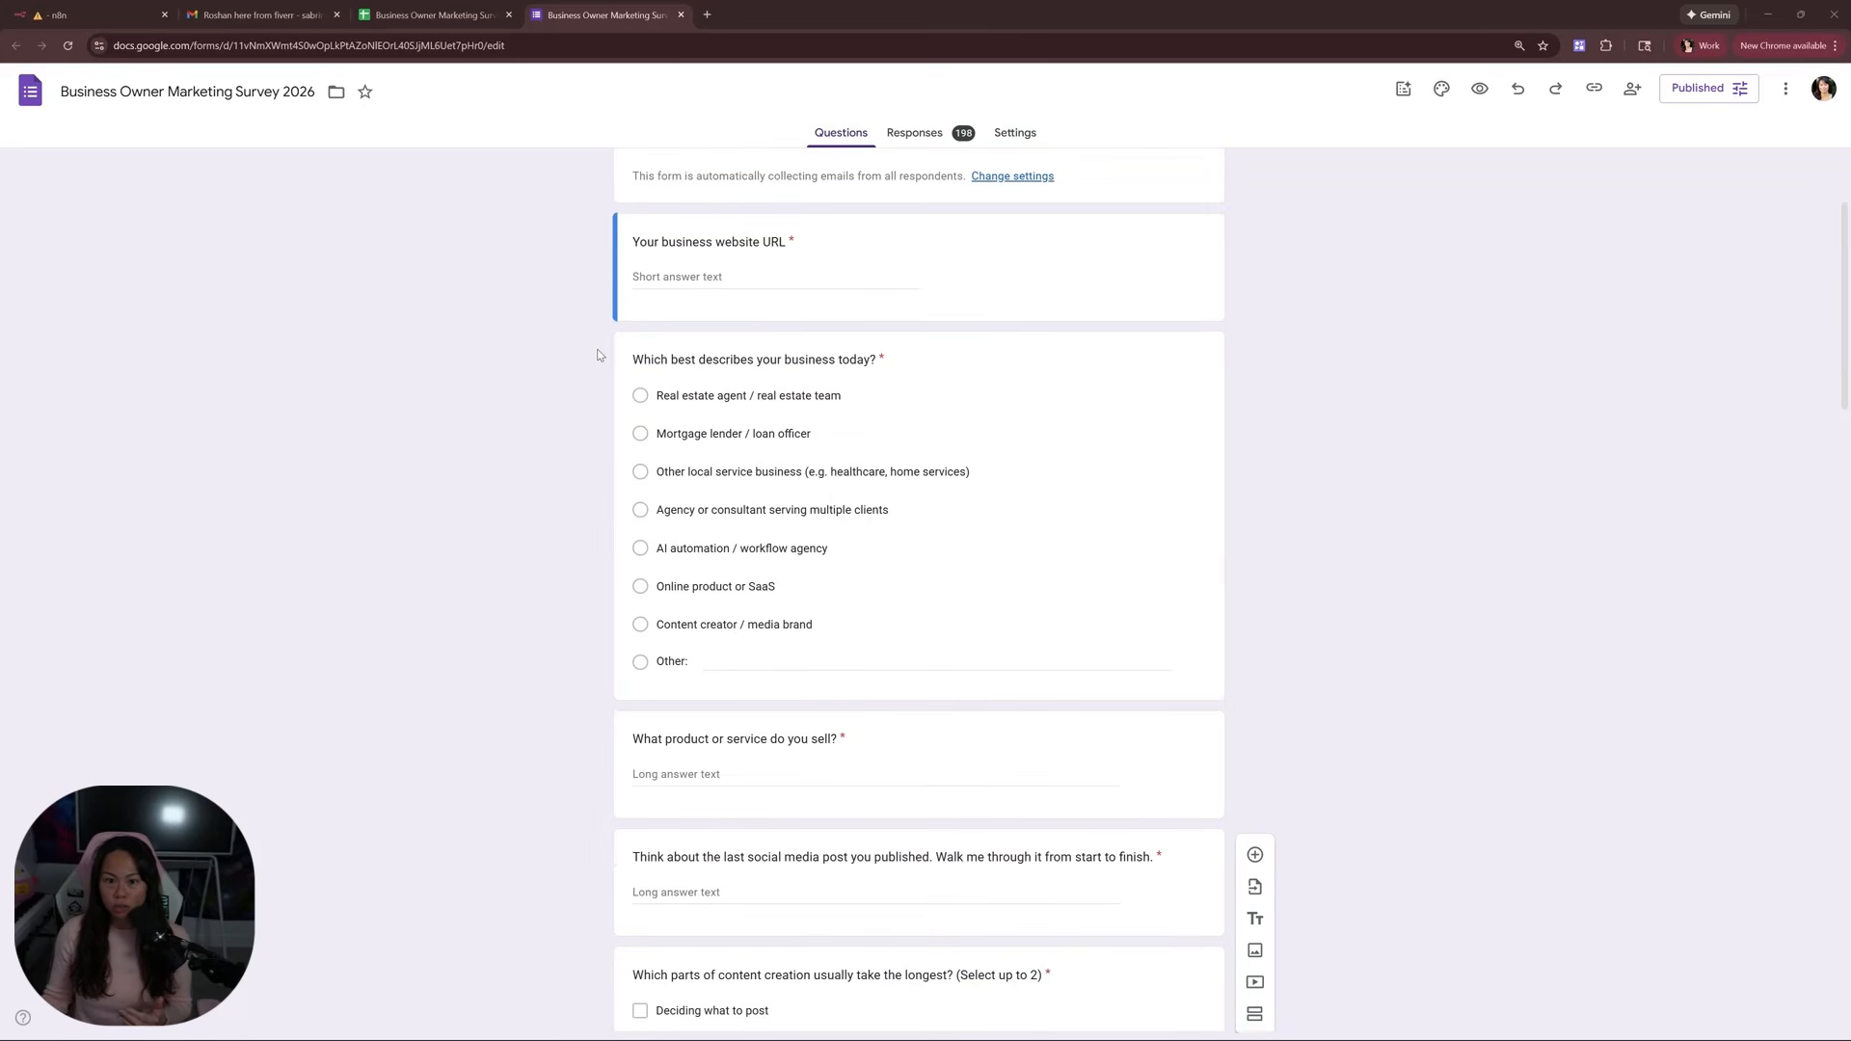
pyautogui.scroll(-3, 559, 380)
pyautogui.scroll(-8, 535, 390)
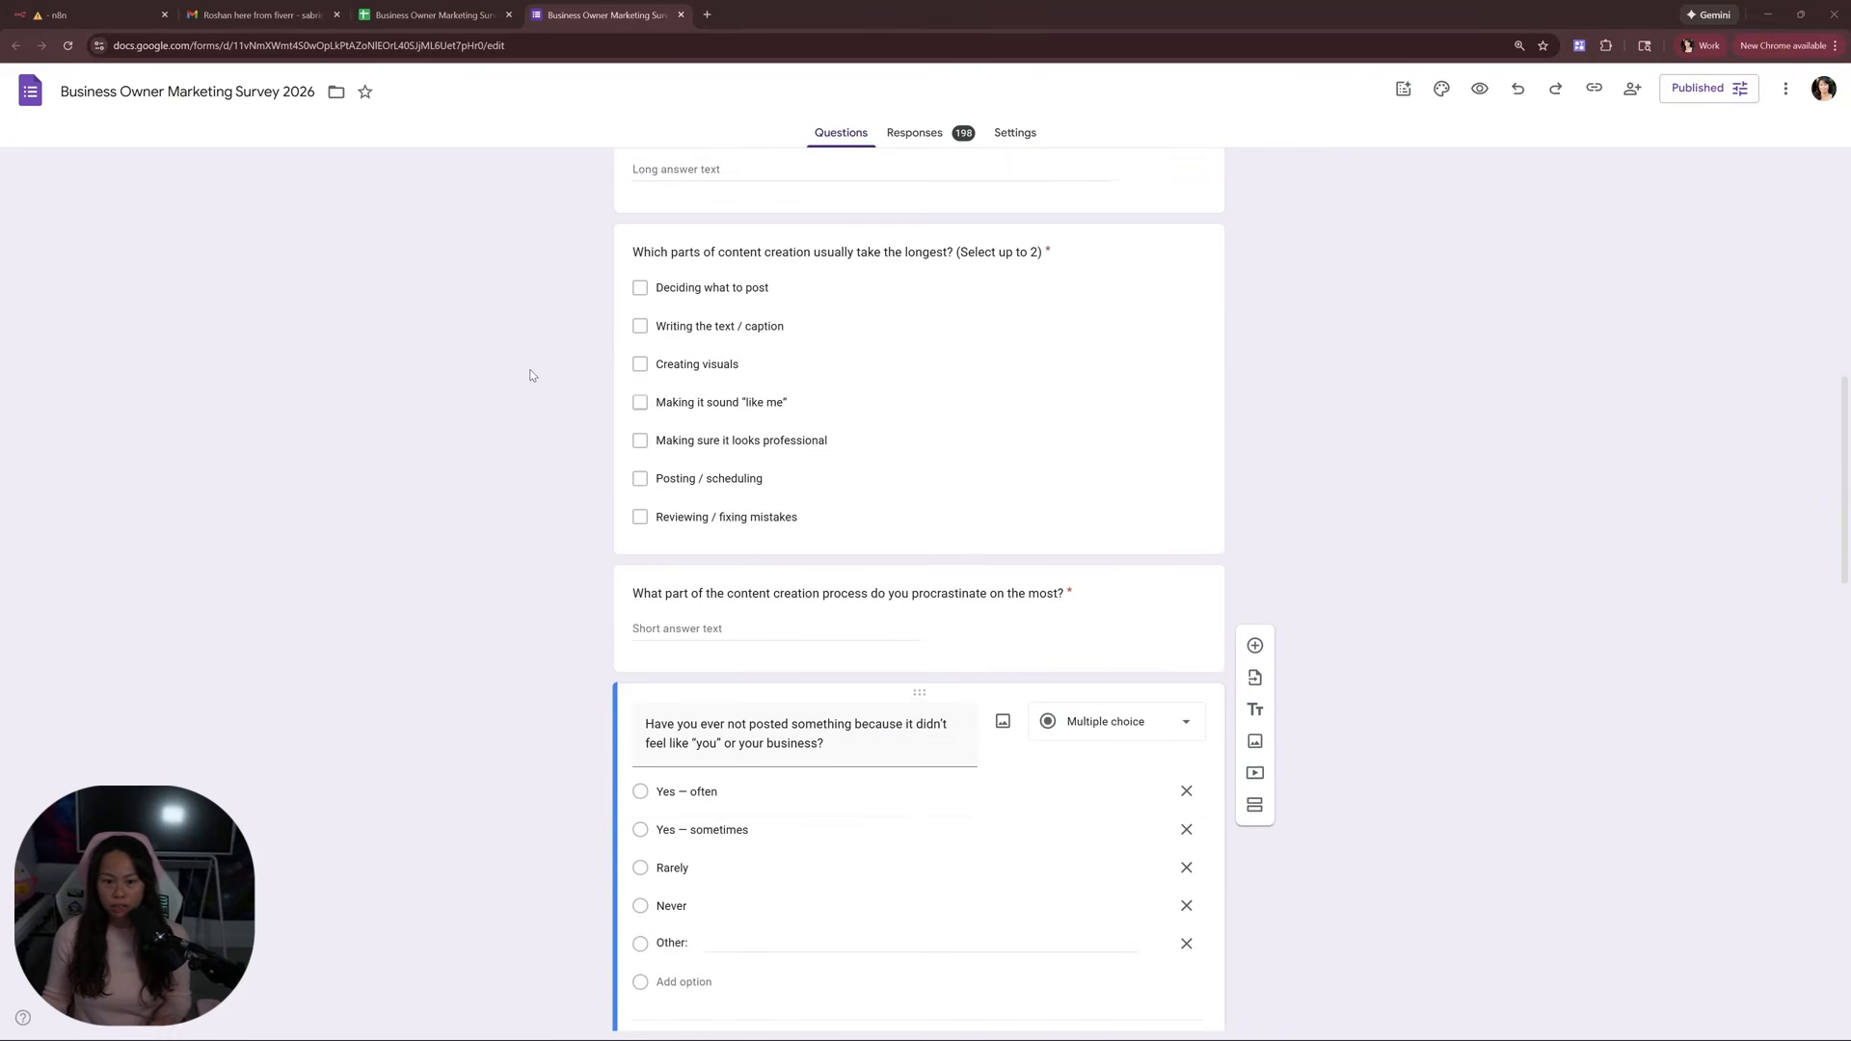
pyautogui.scroll(-8, 554, 392)
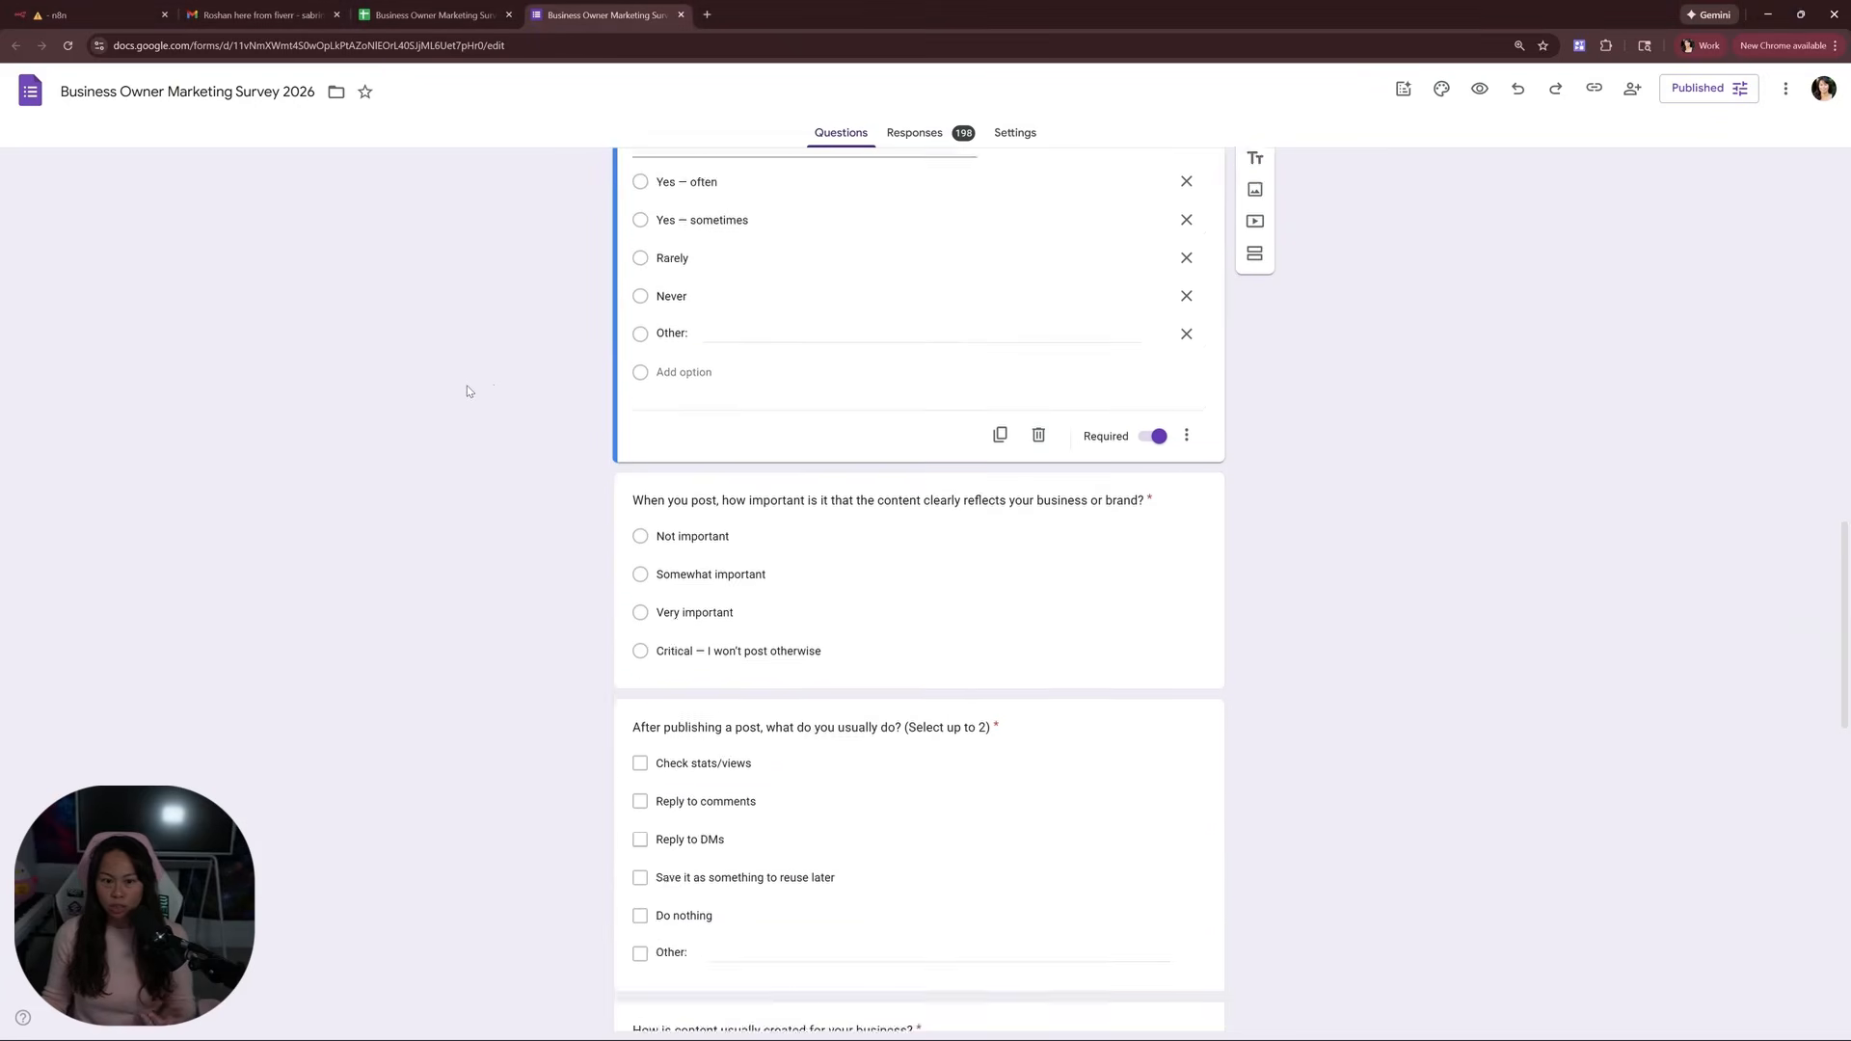
pyautogui.scroll(-2, 602, 556)
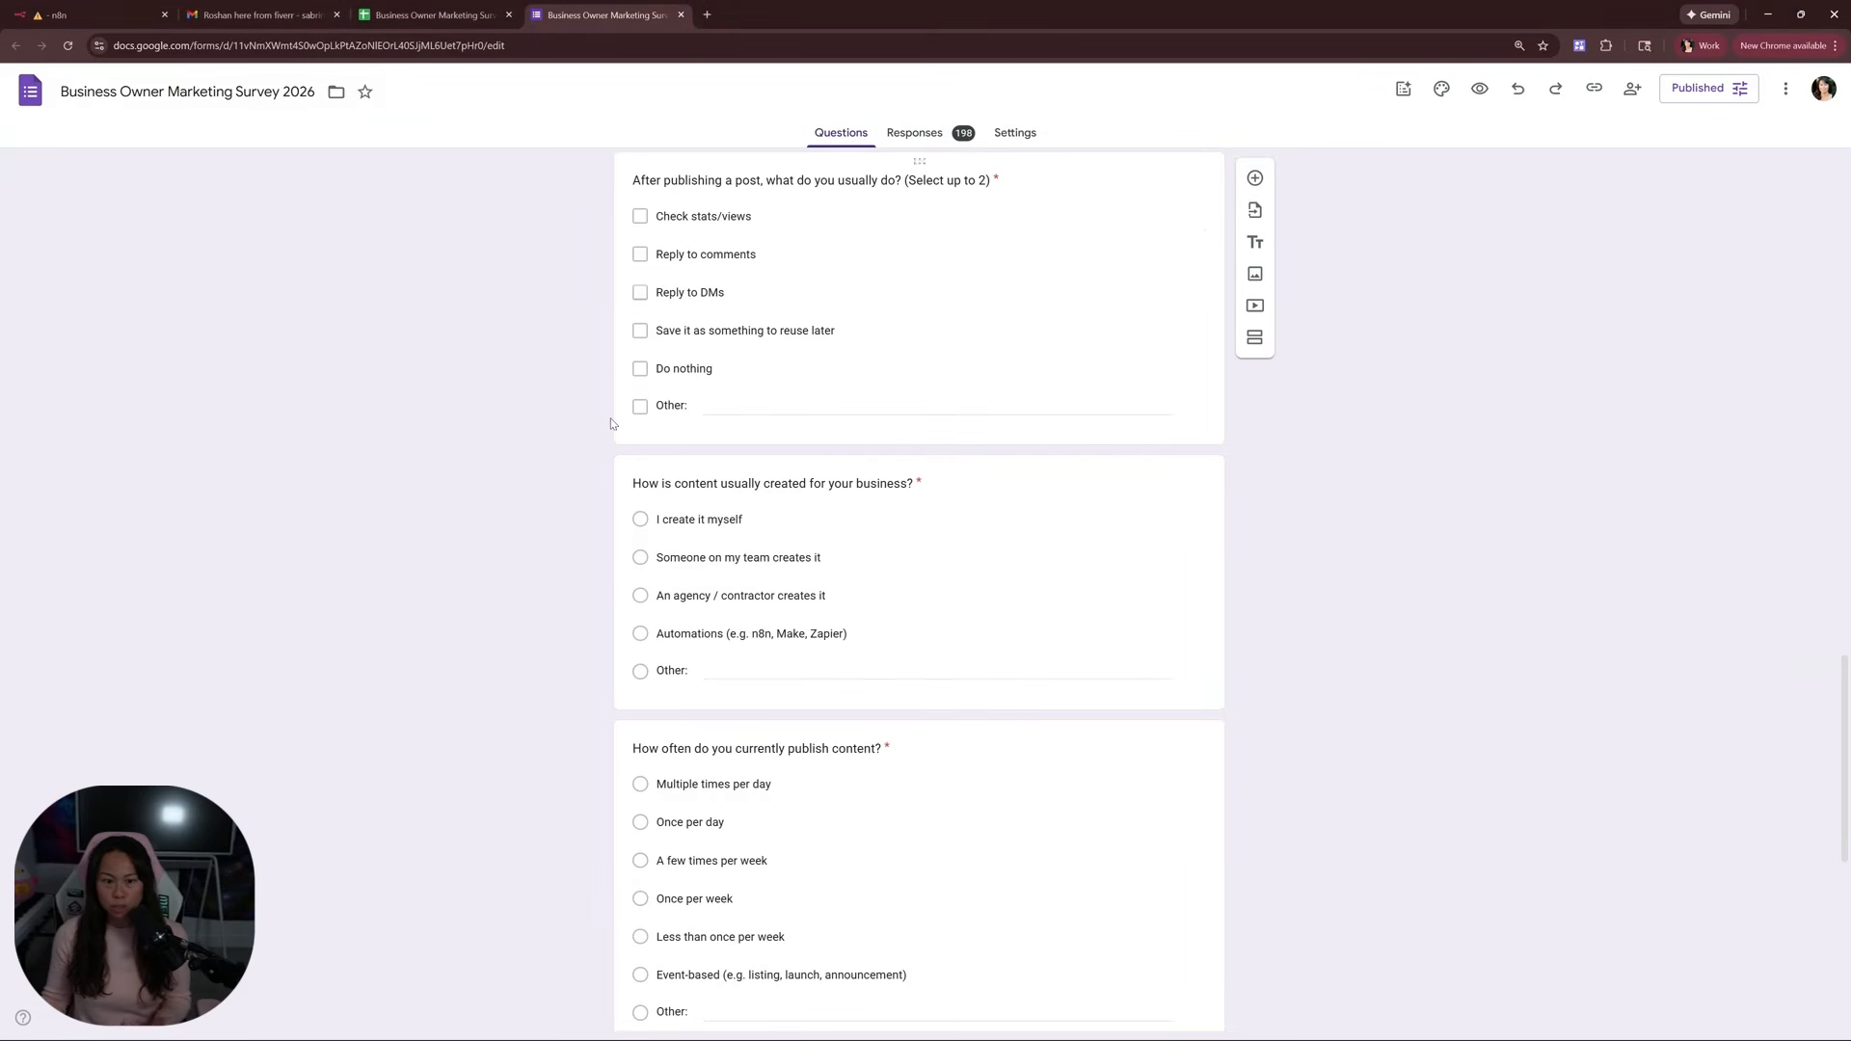
pyautogui.scroll(-7, 499, 434)
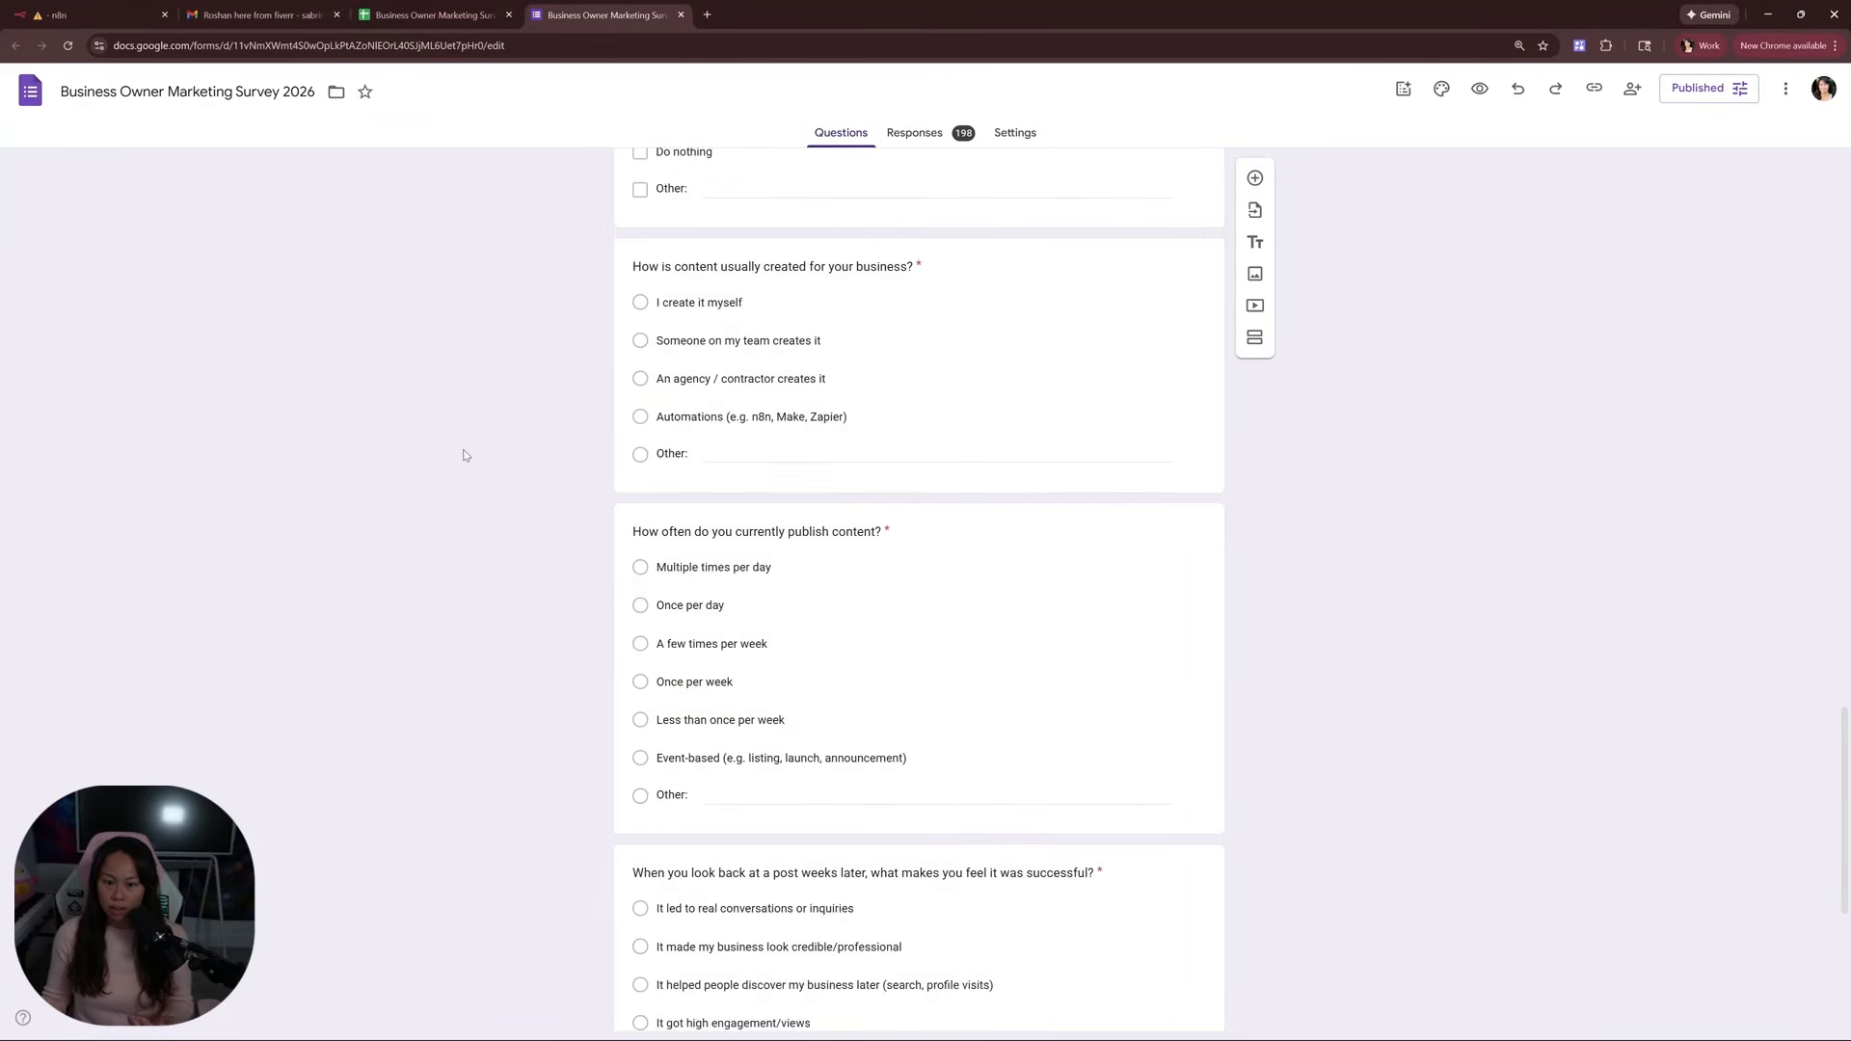
pyautogui.scroll(18, 579, 529)
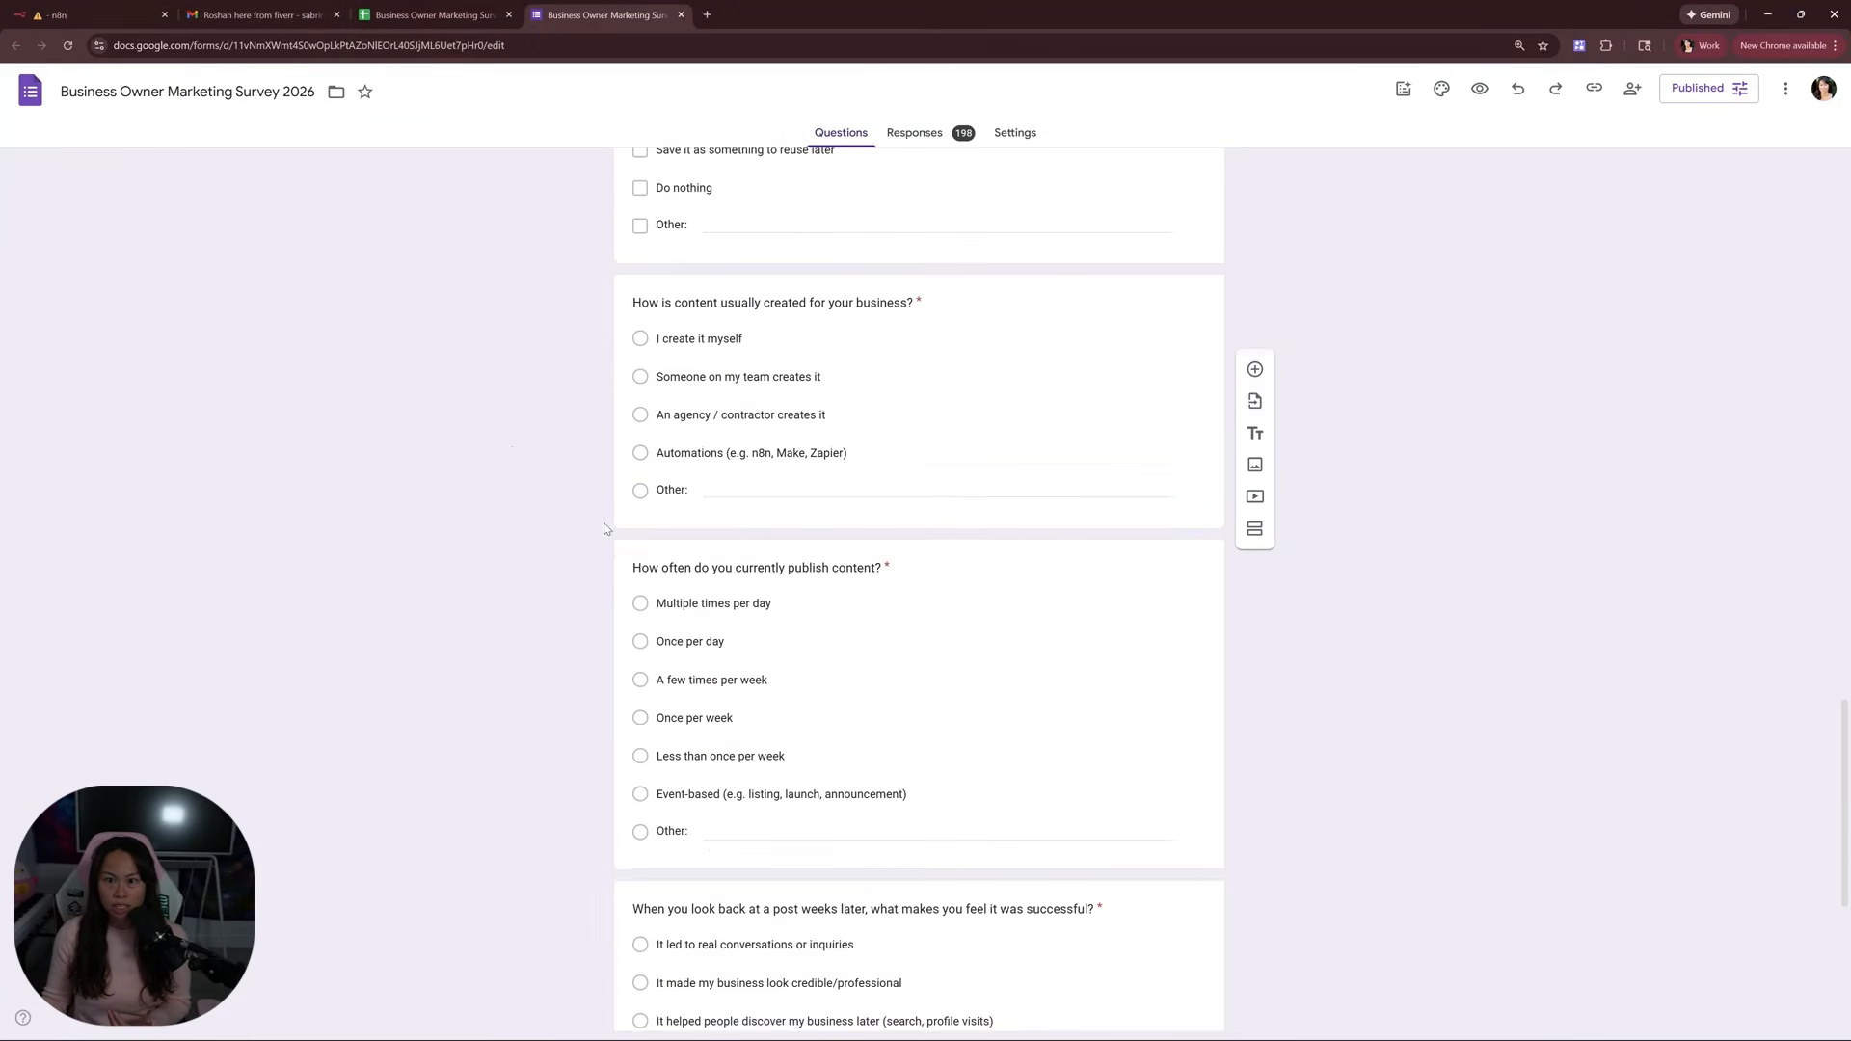
pyautogui.scroll(15, 541, 330)
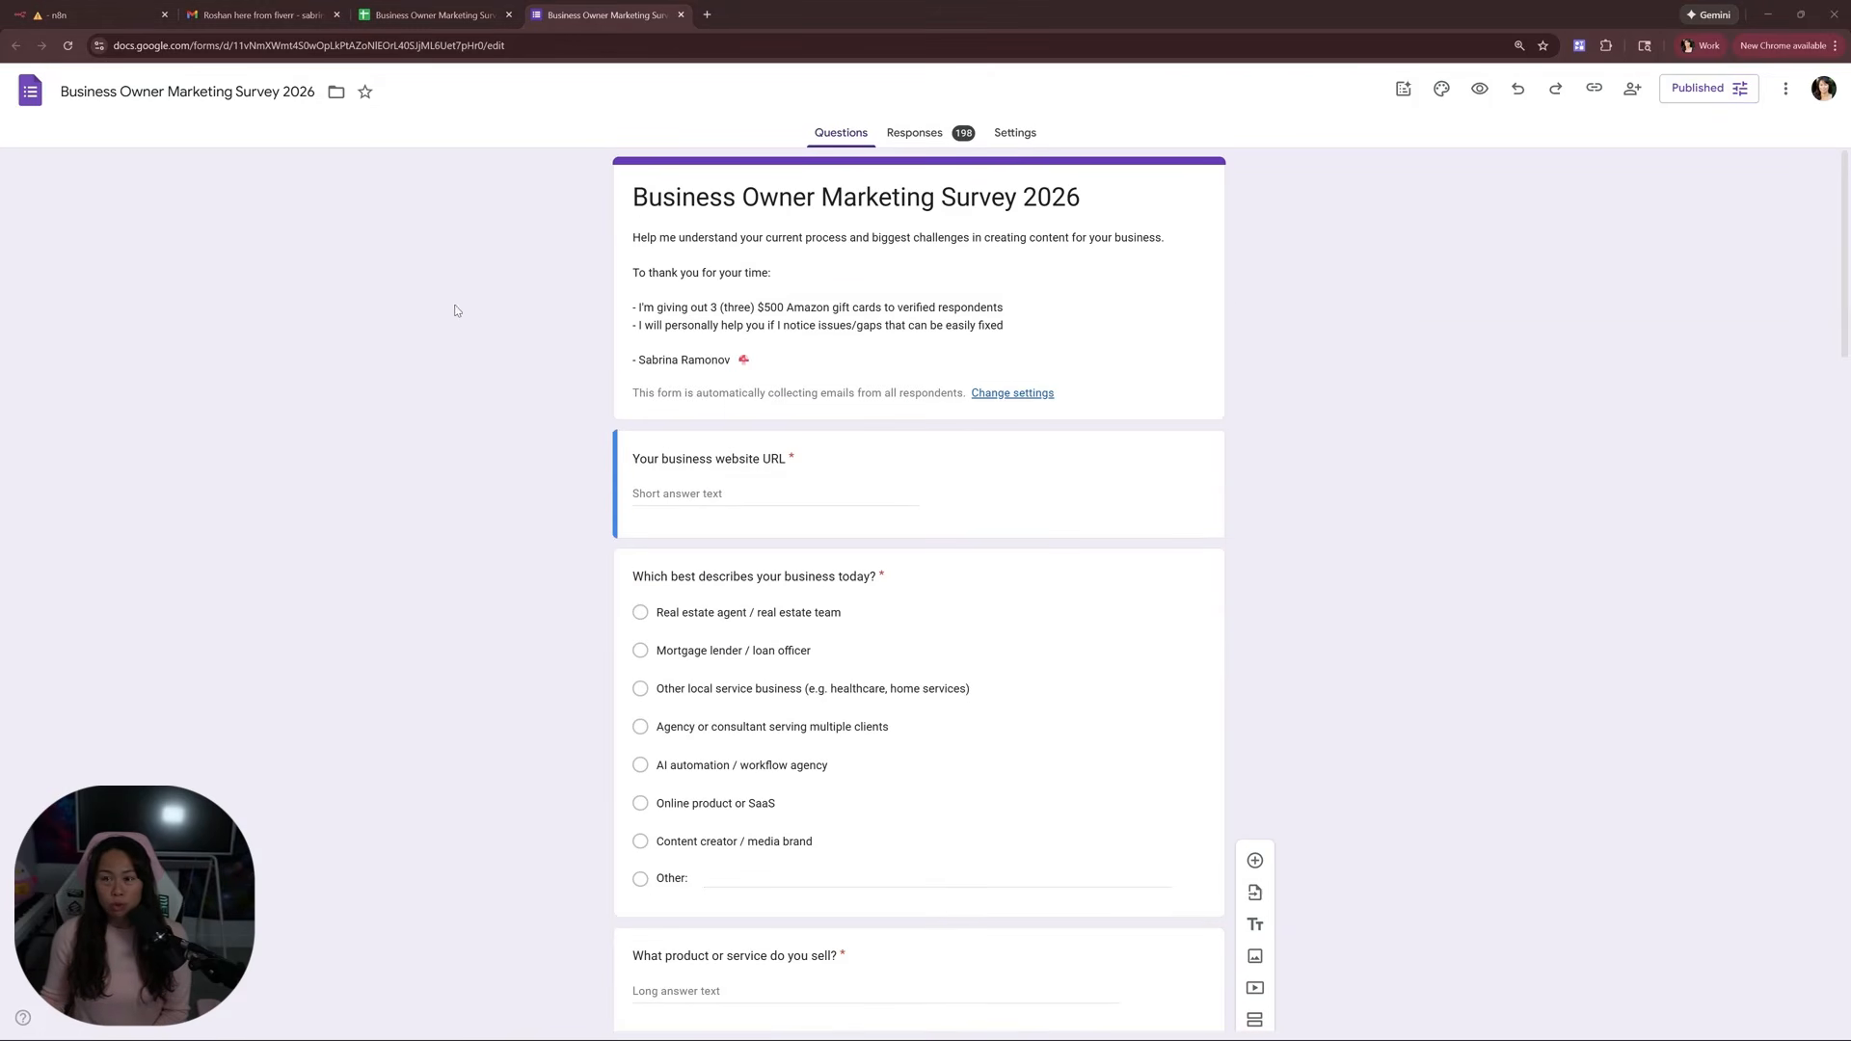
# Return to the survey responses spreadsheet and examine the answers across the question columns, from the timestamps onward
pyautogui.click(418, 18)
pyautogui.click(529, 484)
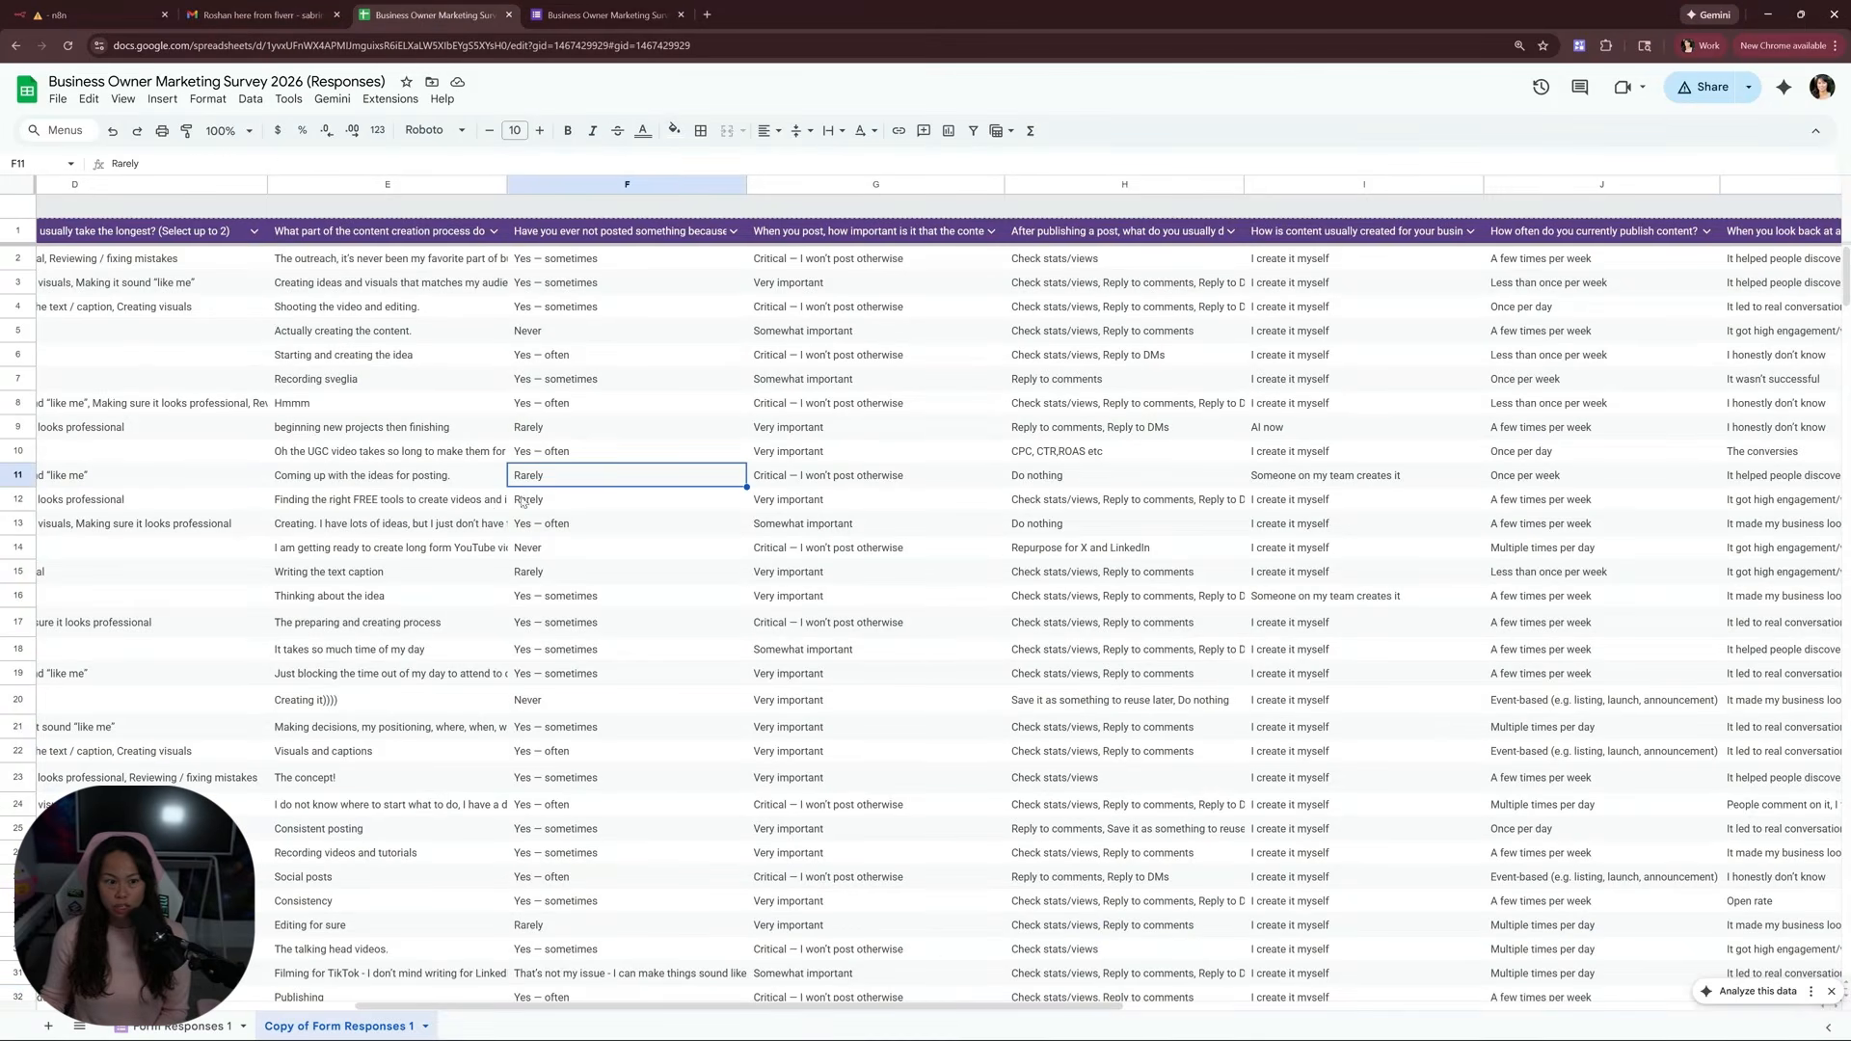
pyautogui.moveTo(621, 1006); pyautogui.dragTo(236, 1007)
pyautogui.hscroll(15, 1124, 964)
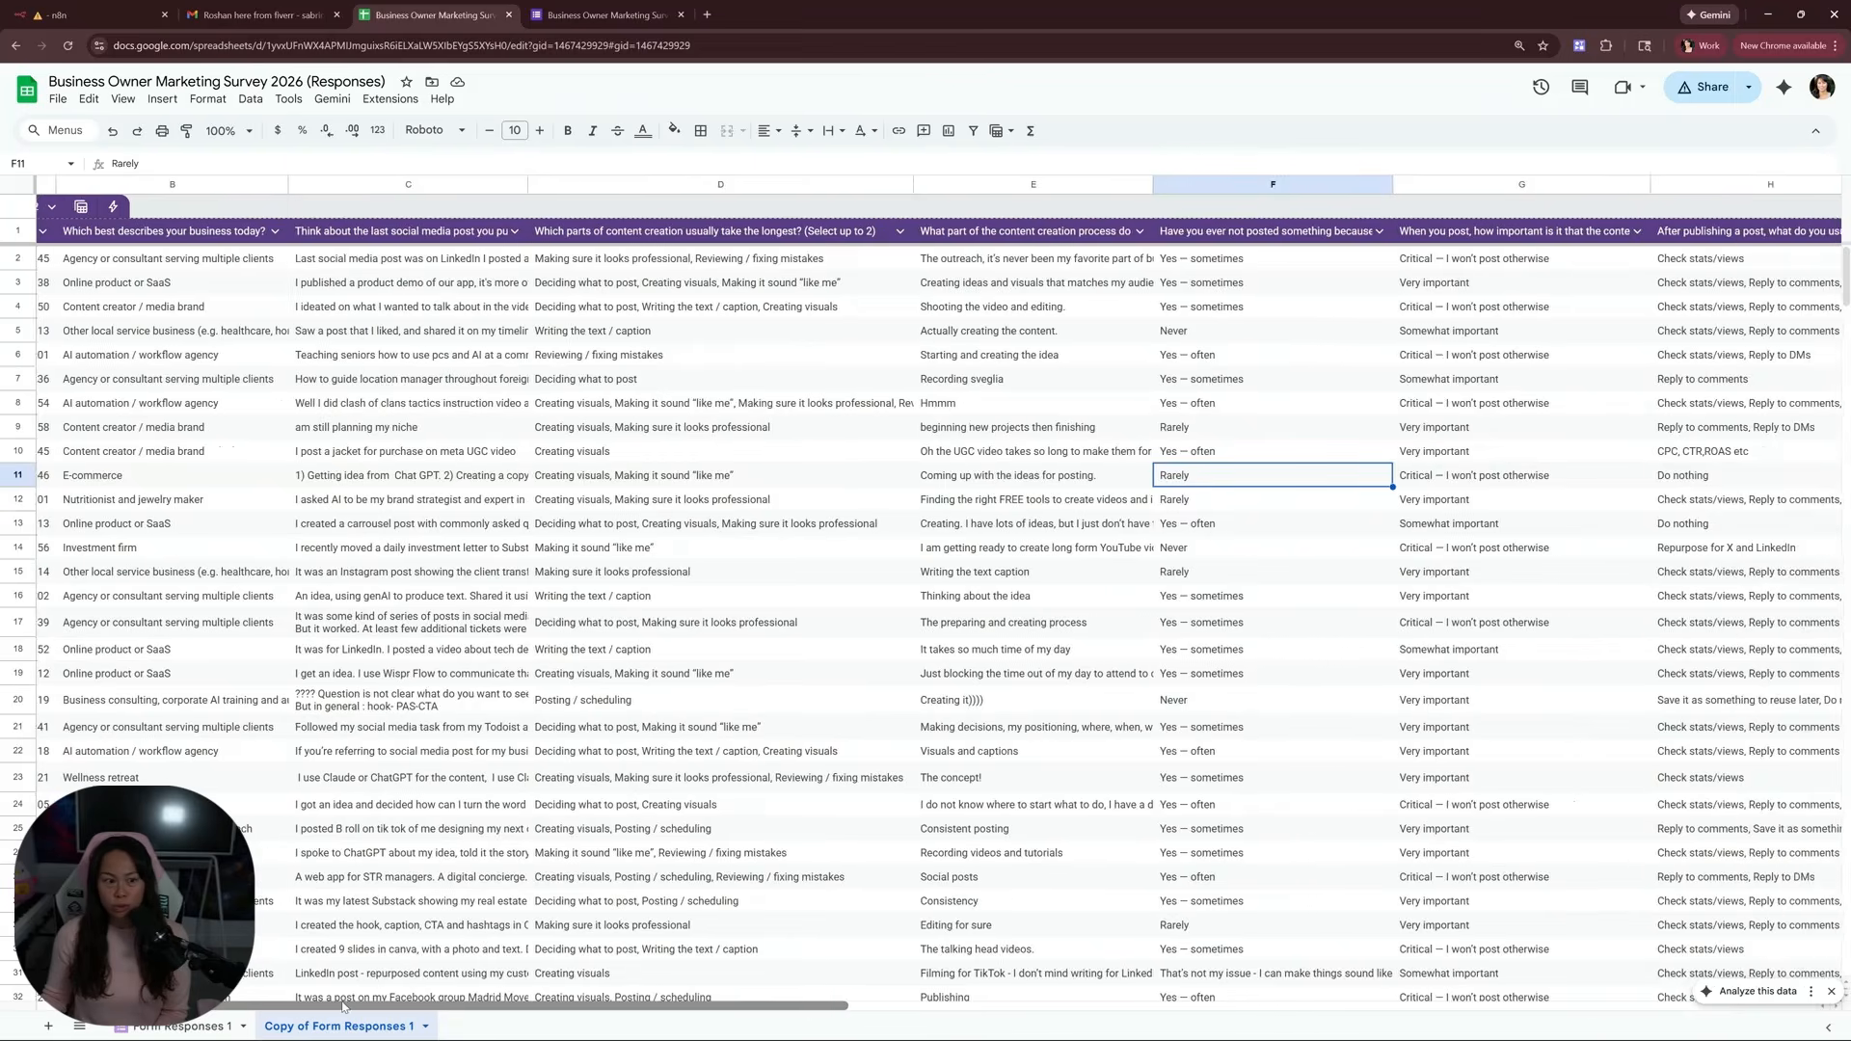
pyautogui.hscroll(3, 1126, 965)
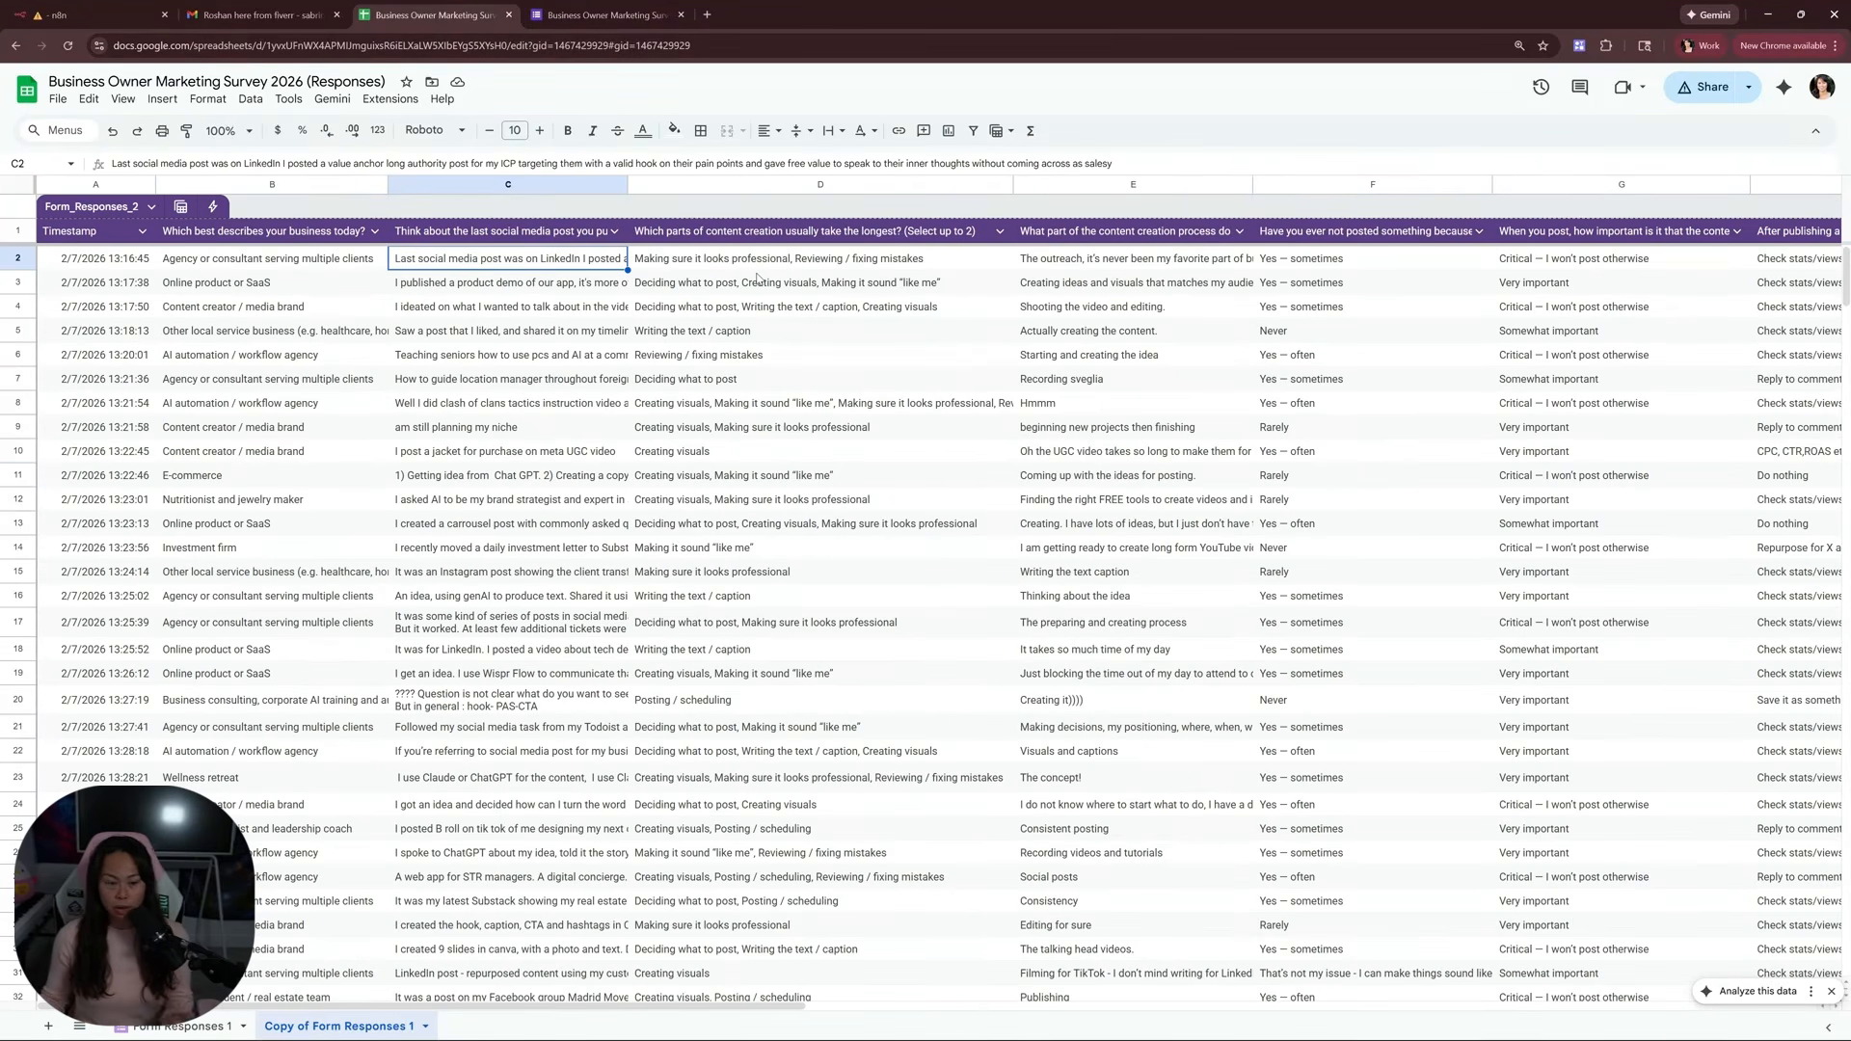
pyautogui.click(732, 403)
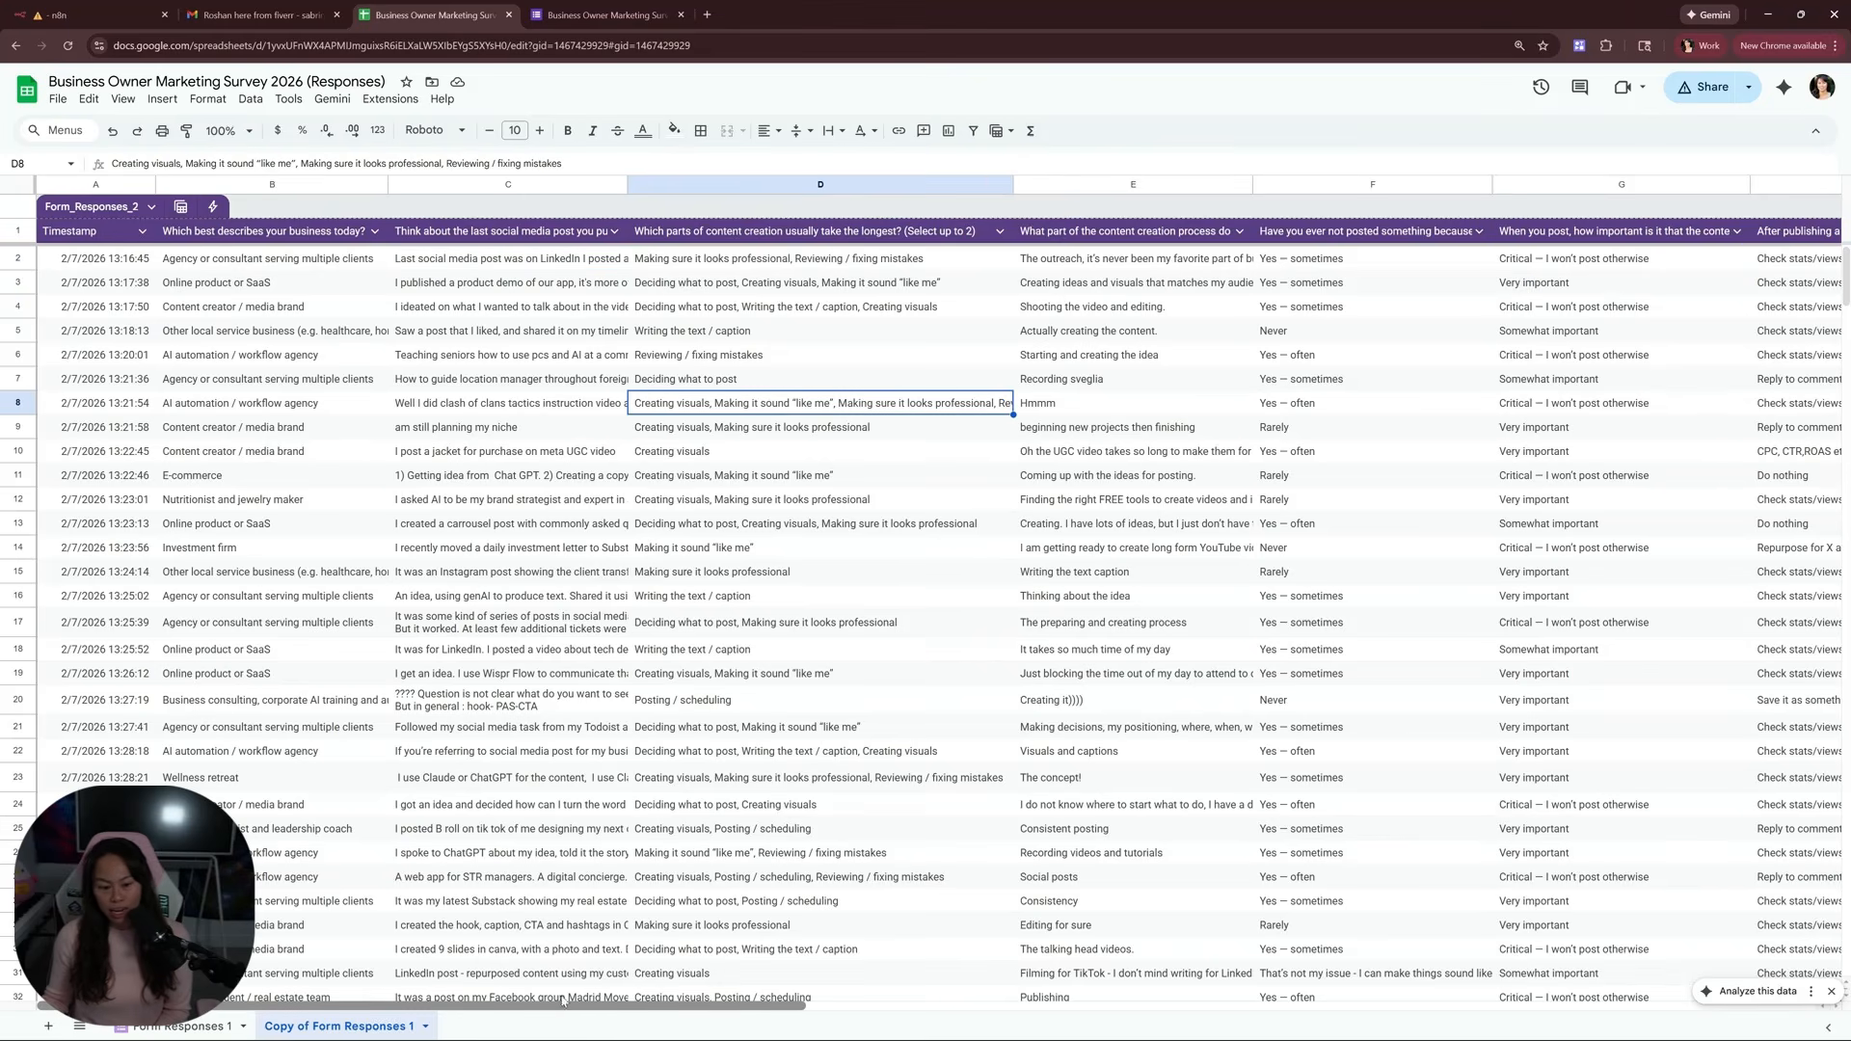
pyautogui.moveTo(567, 1006); pyautogui.dragTo(683, 1006)
pyautogui.click(871, 706)
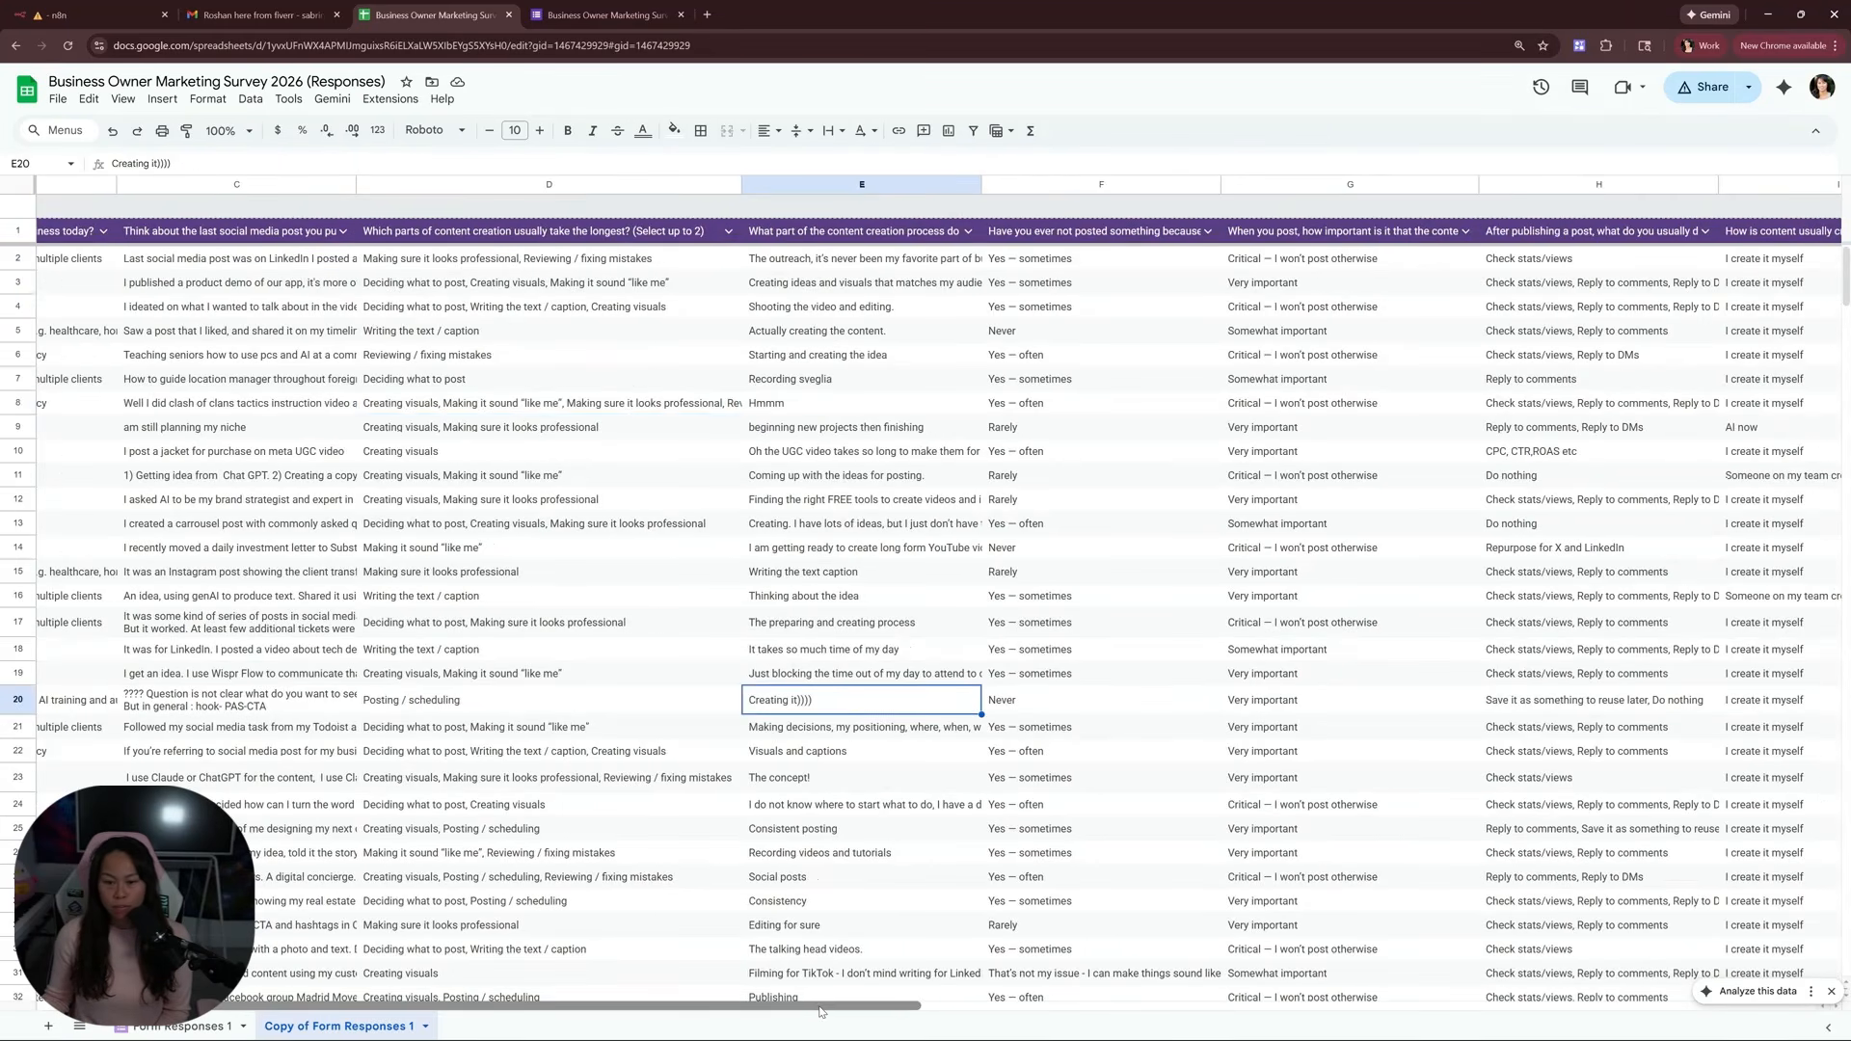
pyautogui.moveTo(825, 1006); pyautogui.dragTo(751, 1013)
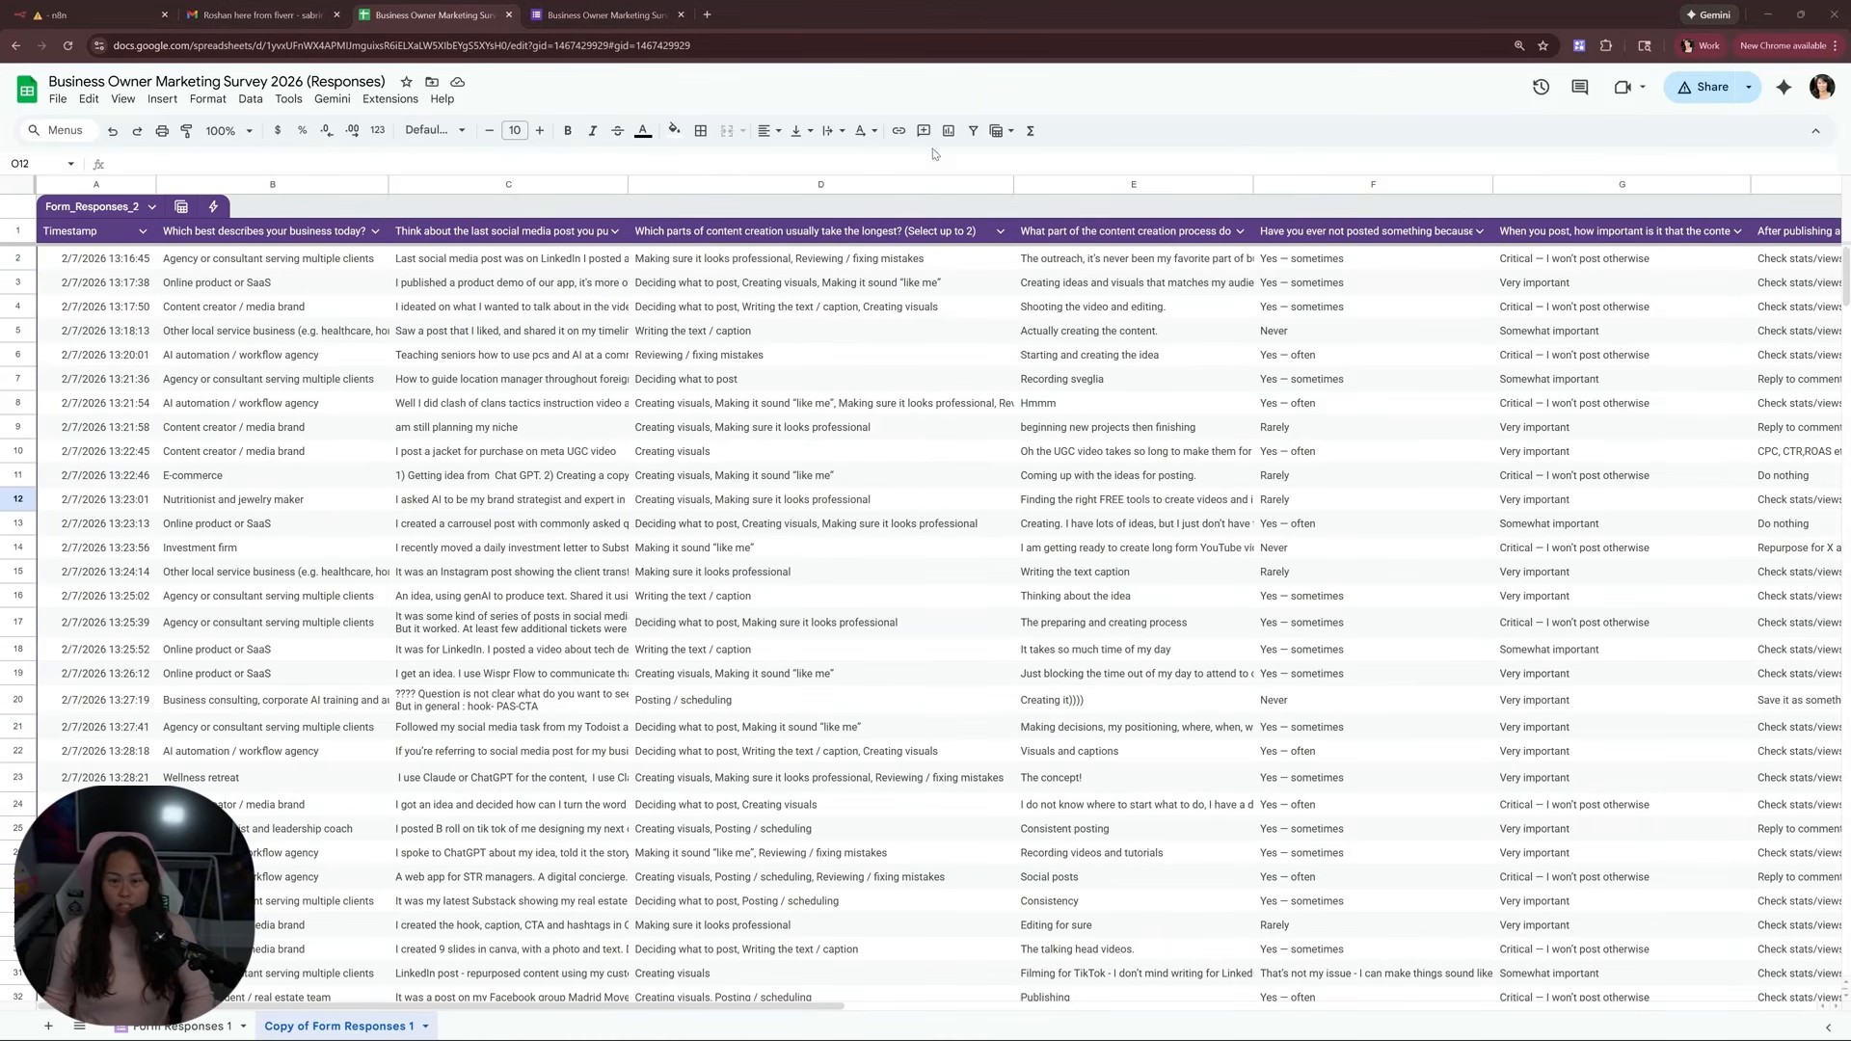
pyautogui.click(330, 100)
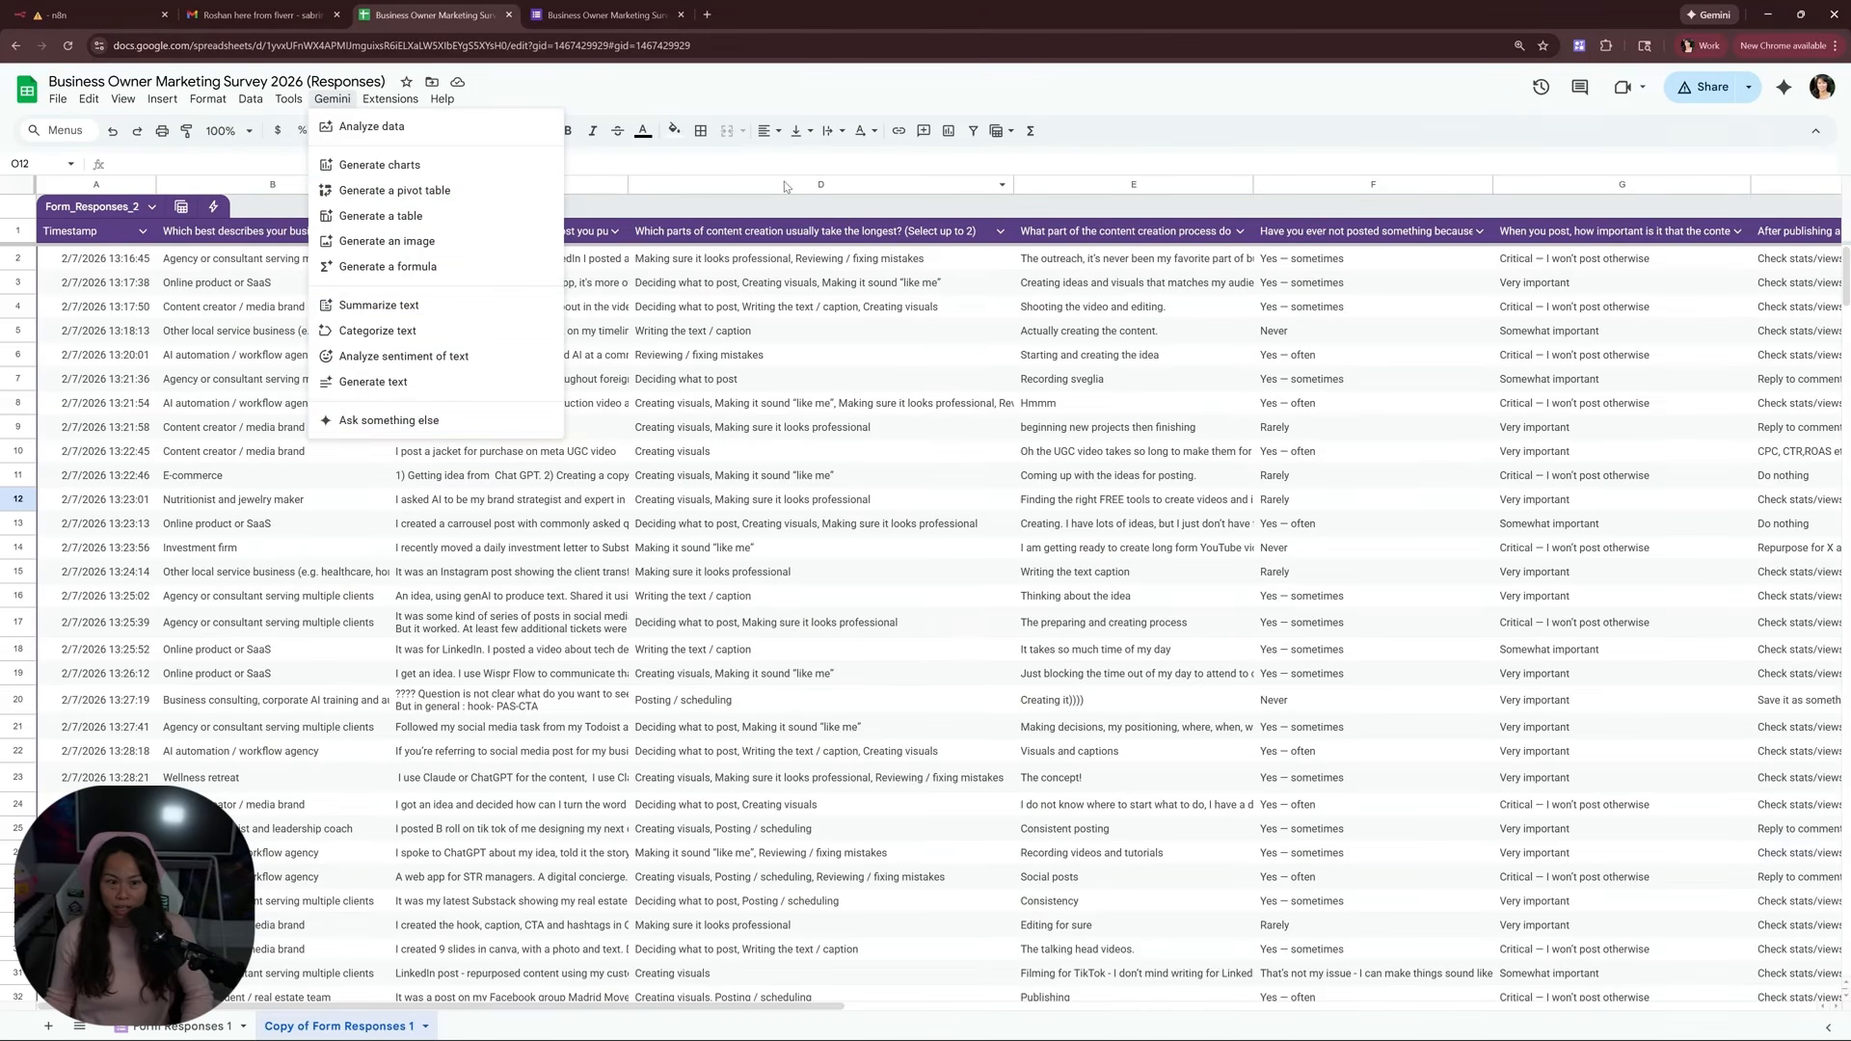
pyautogui.click(1057, 95)
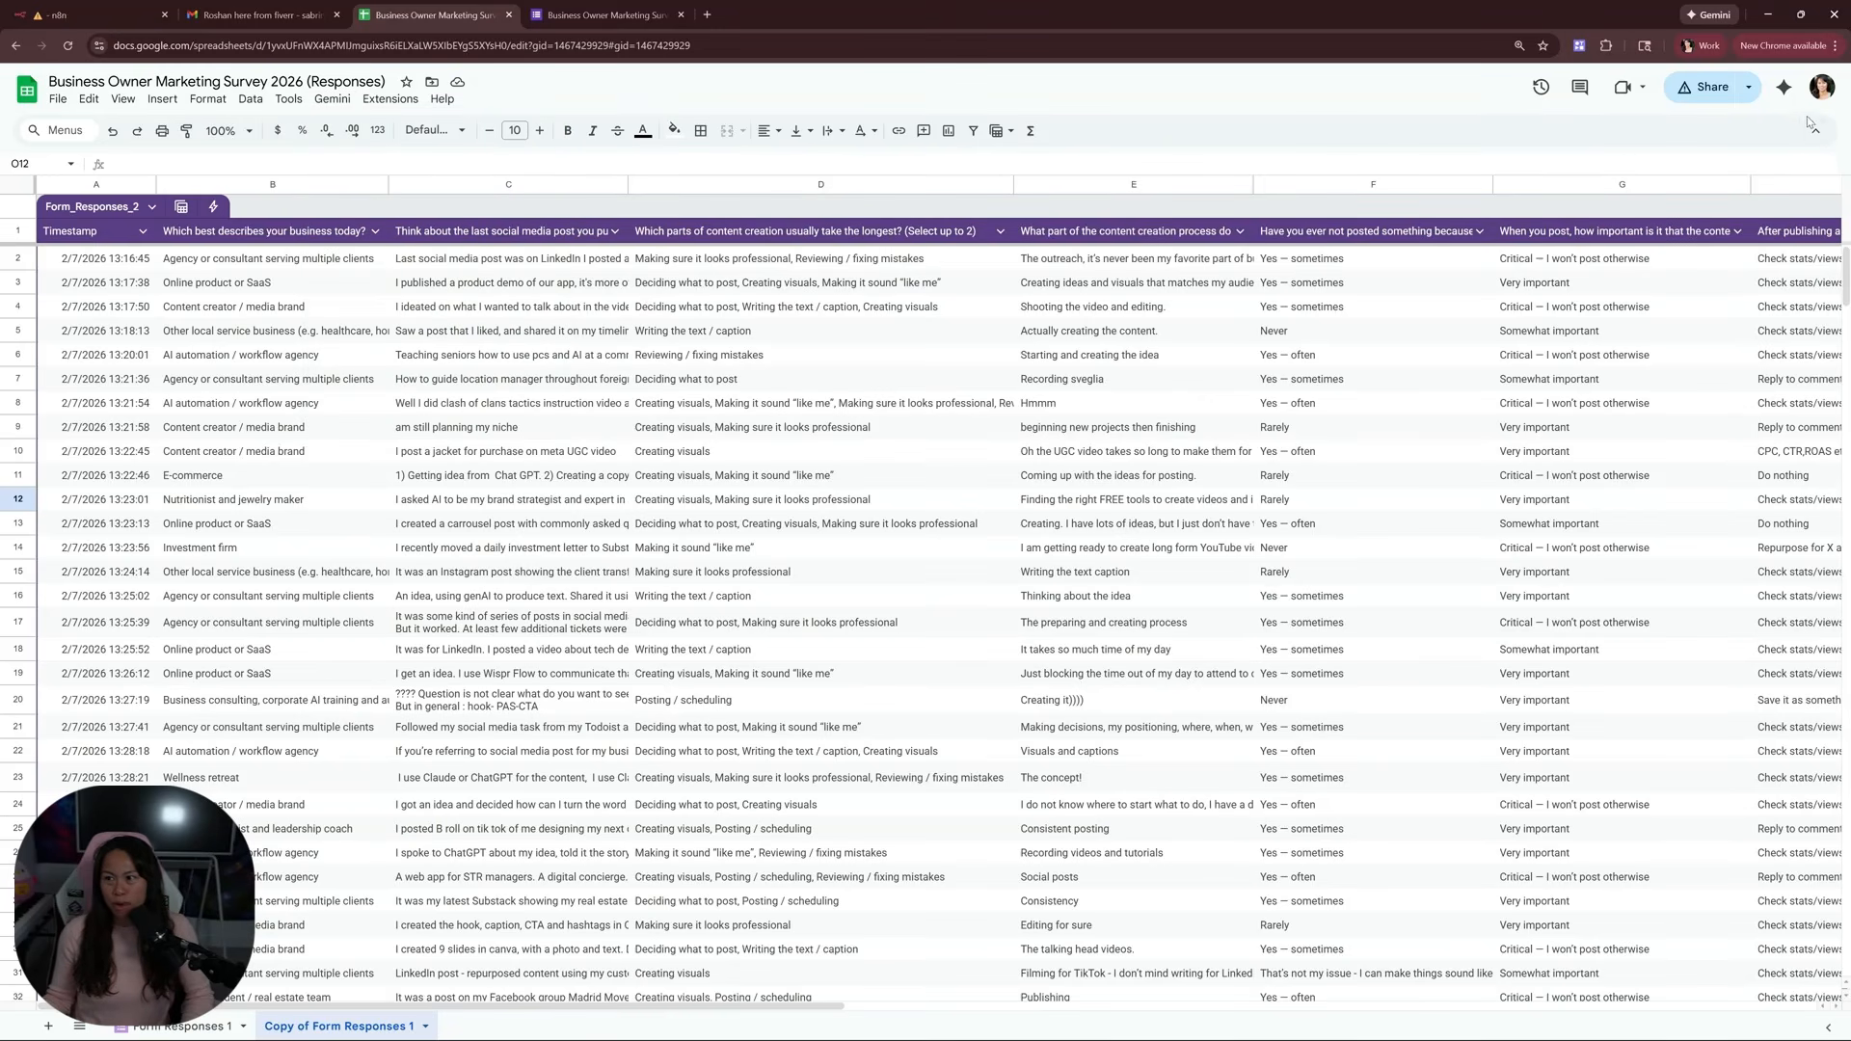
# Open the Gemini assistant in the spreadsheet and ask it "I'm new to this tool. What can you do?"
pyautogui.click(1785, 90)
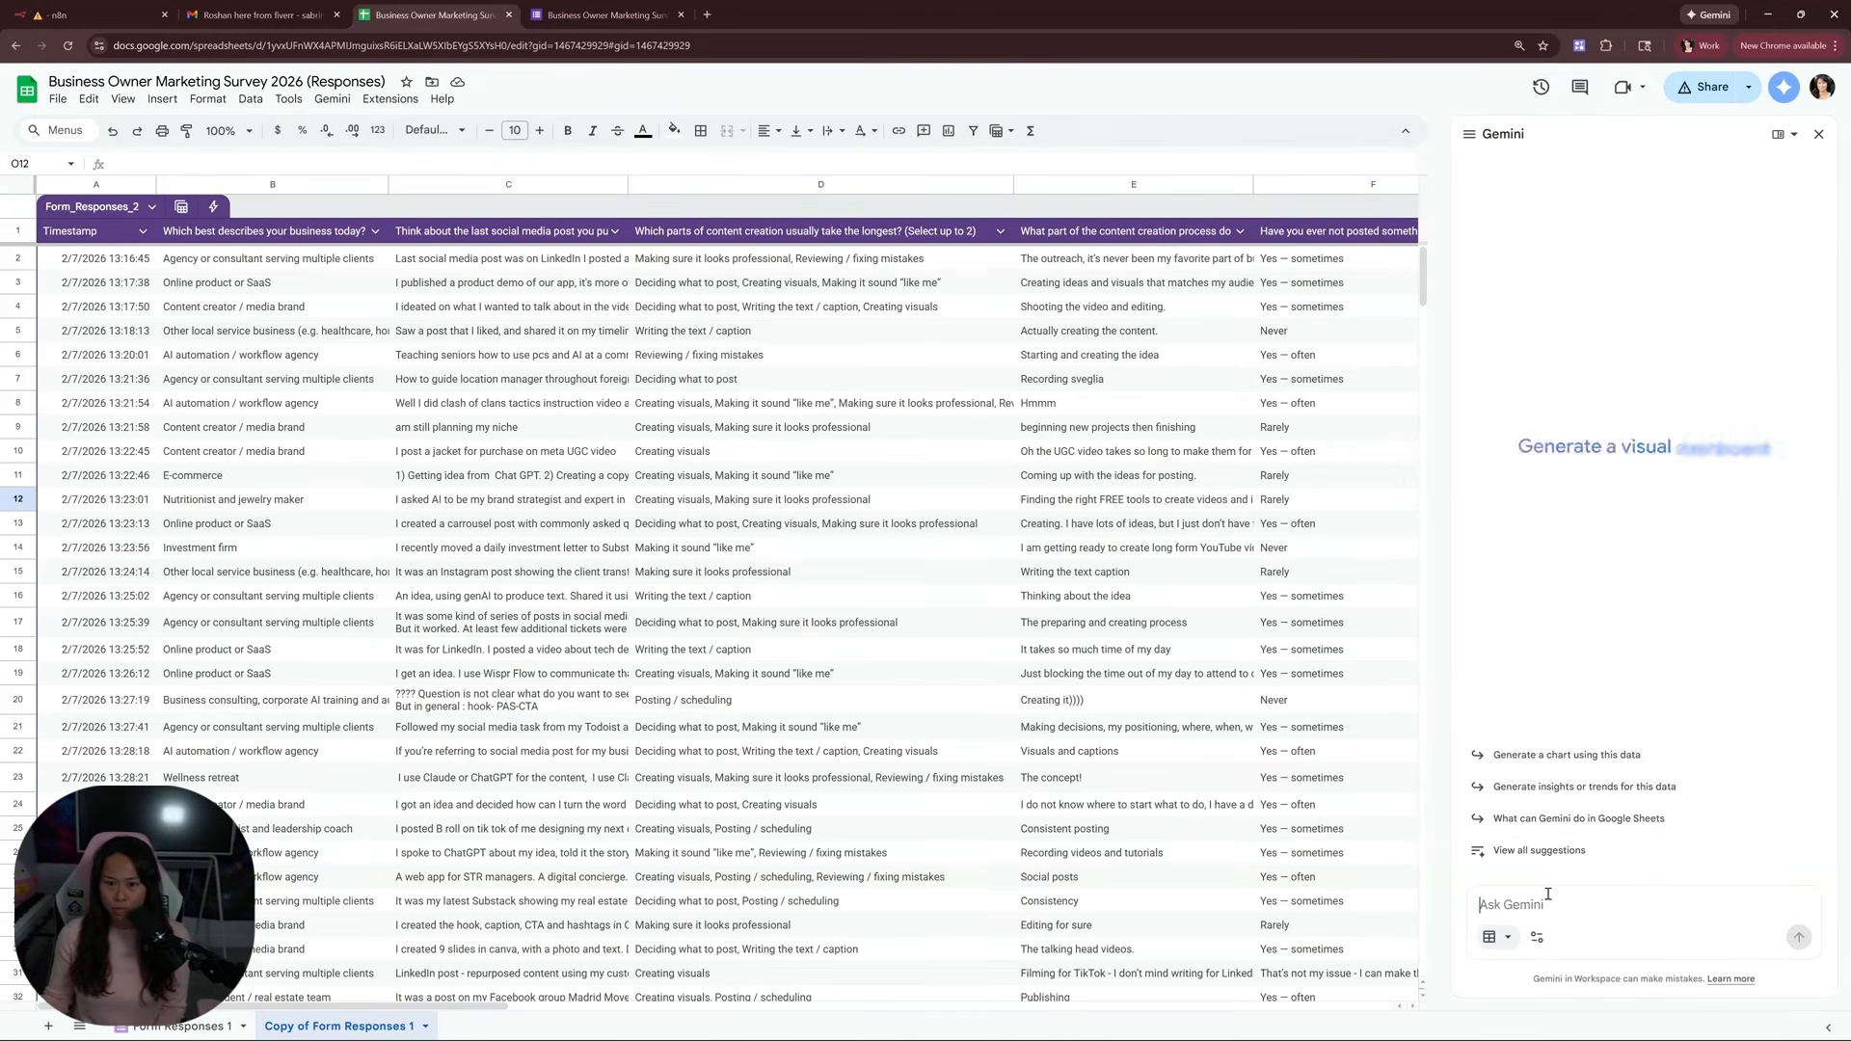
pyautogui.click(1604, 909)
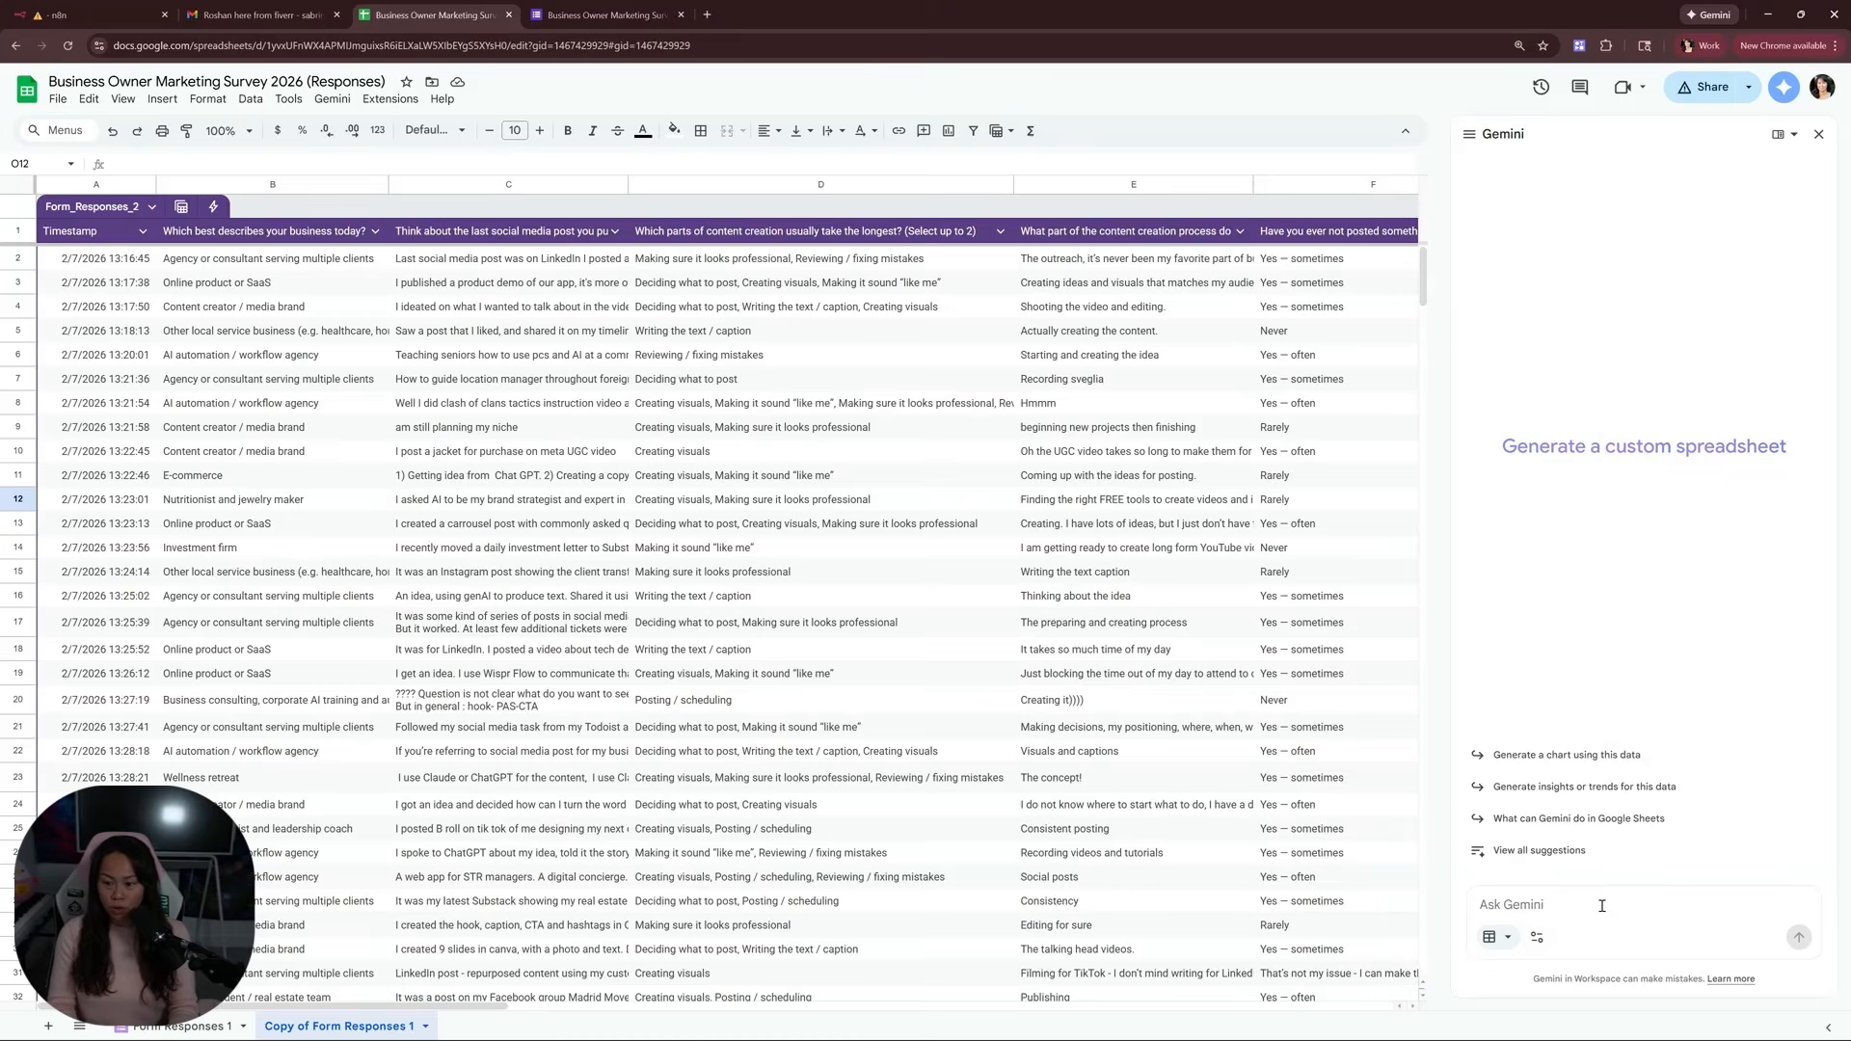
pyautogui.hotkey('ctrl', '+')
pyautogui.hotkey('ctrl', '+')
pyautogui.hotkey('ctrl', '+')
pyautogui.write("I'm new to")
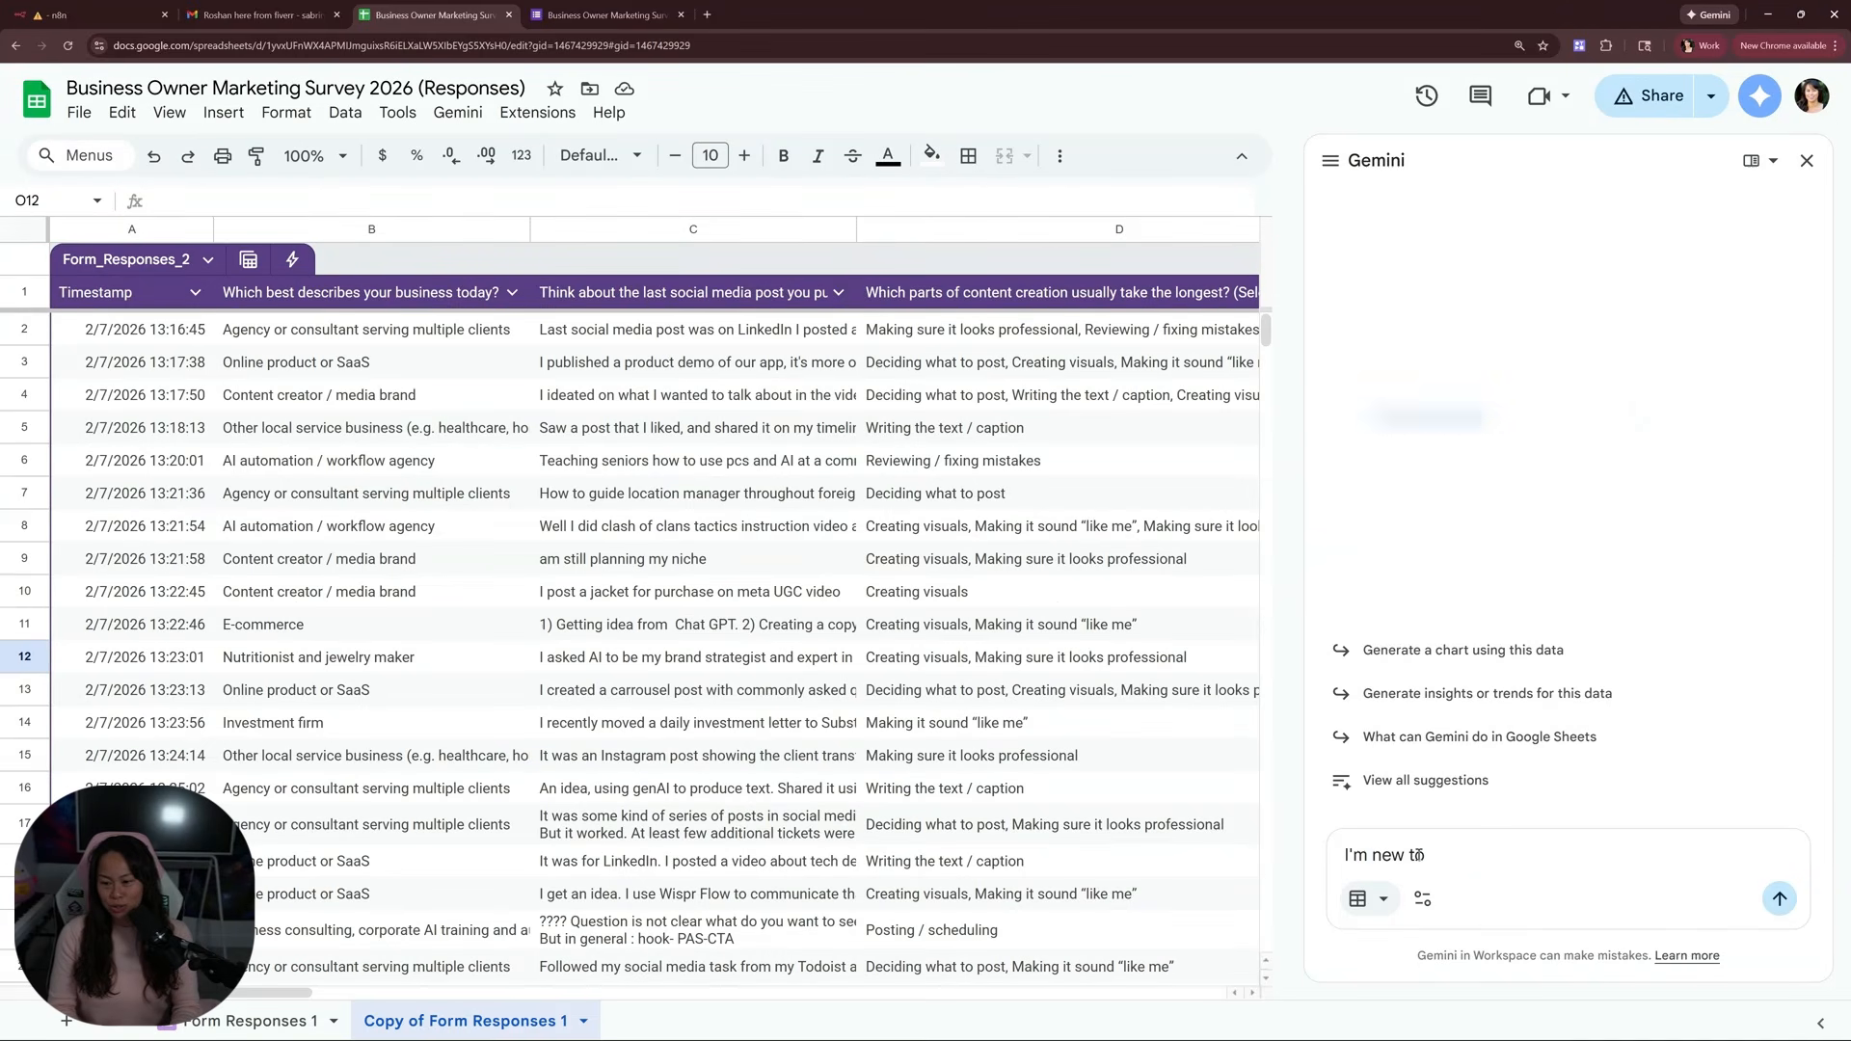
pyautogui.write(' this tool. What can you do?')
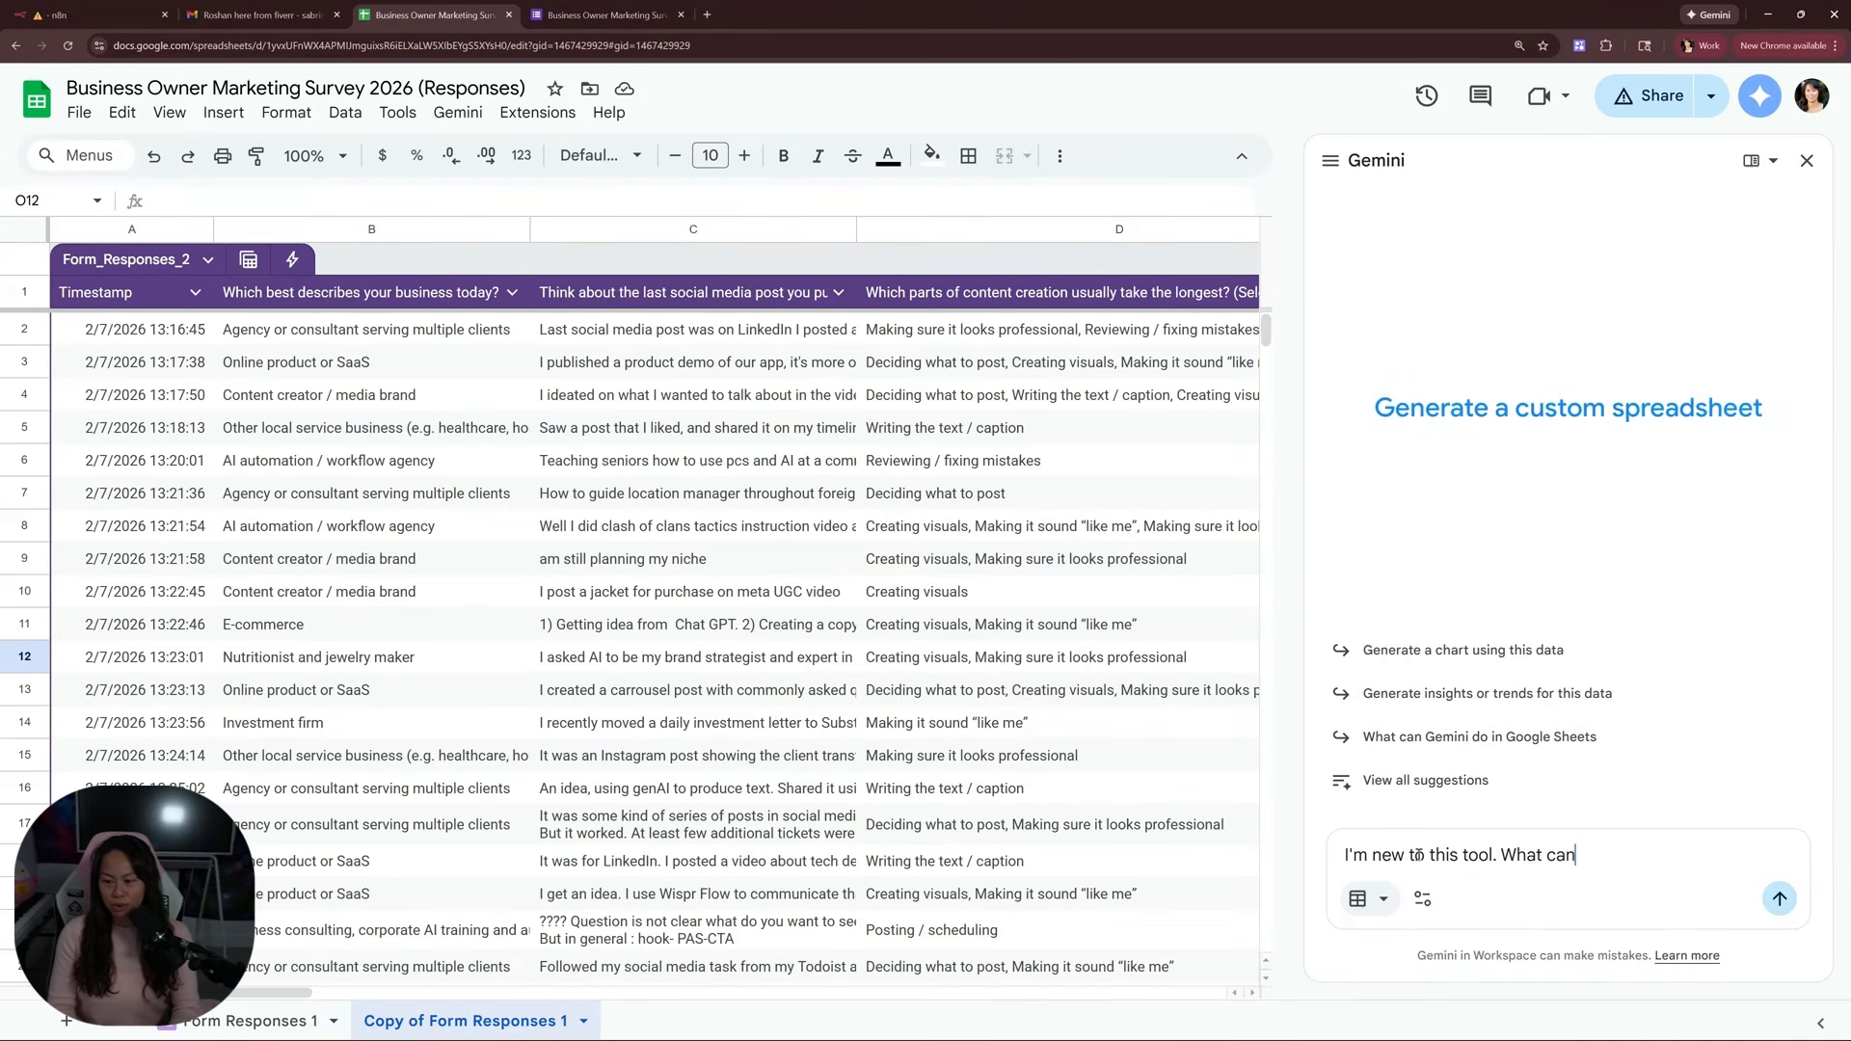
pyautogui.press('Return')
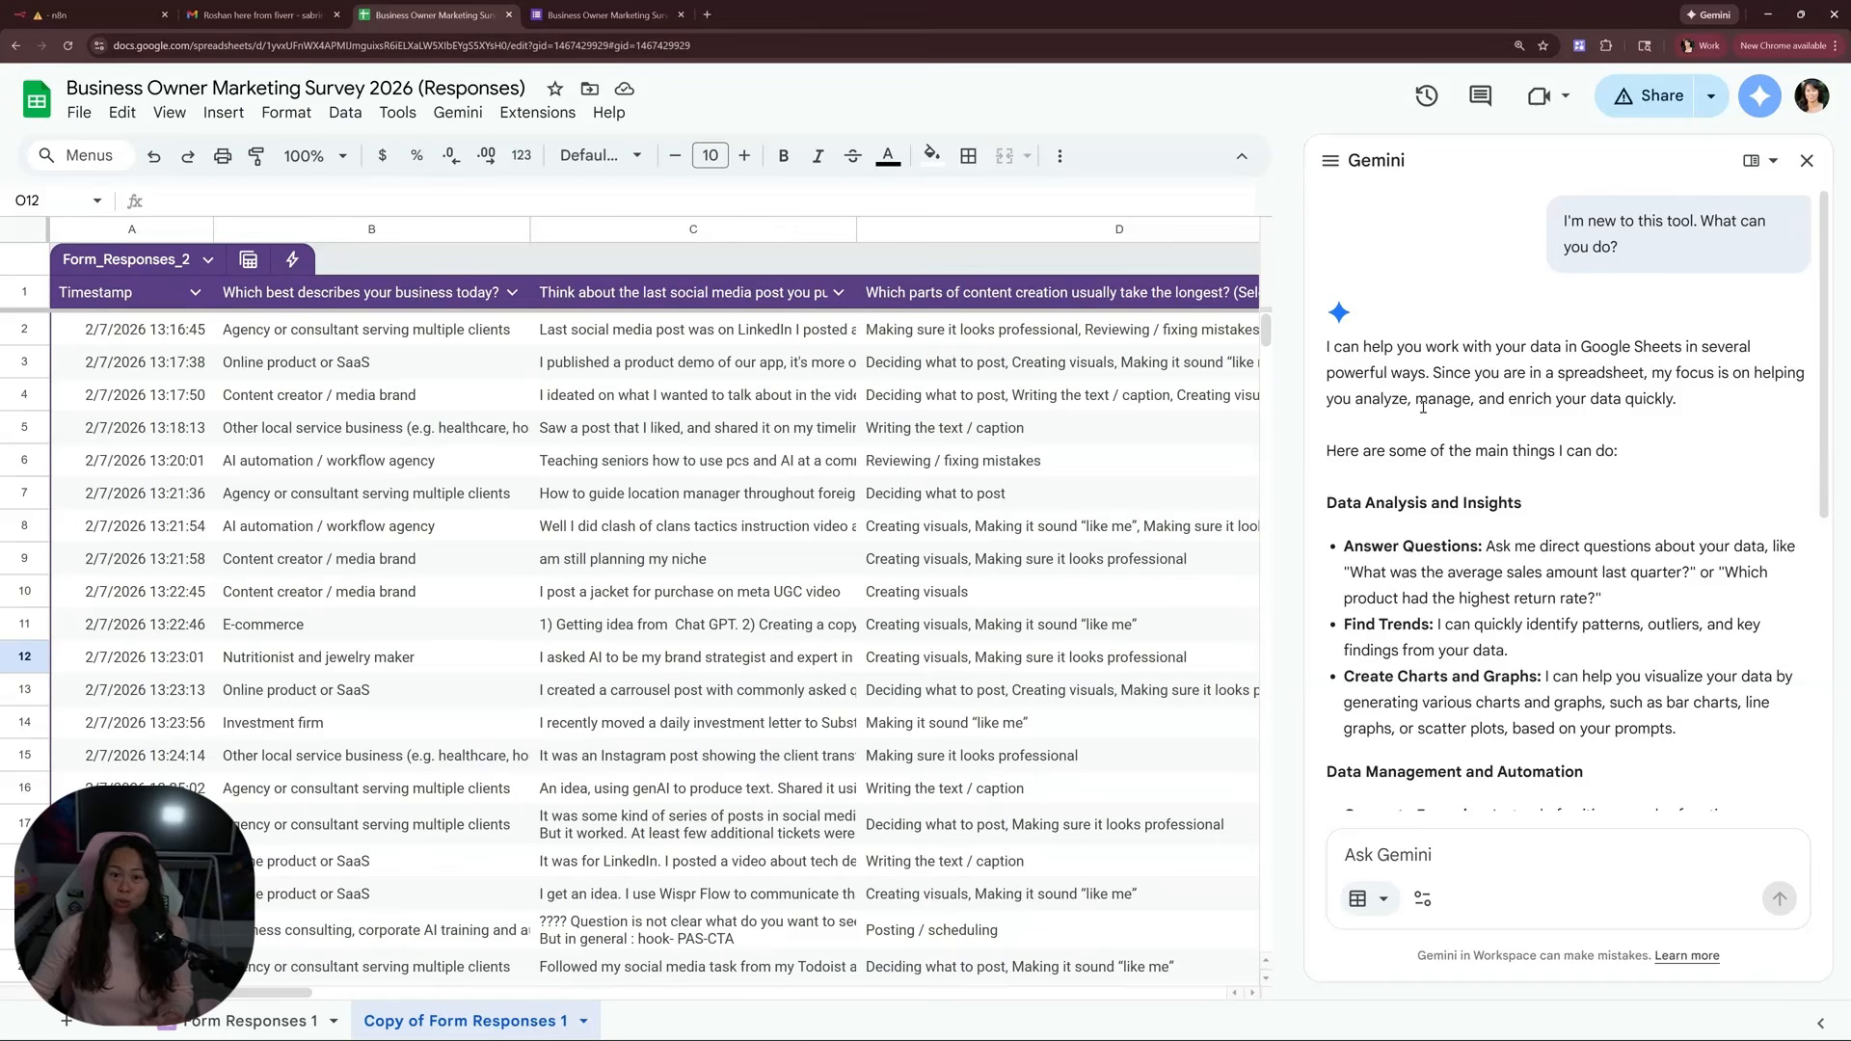
# Read through Gemini's answer on data analysis, data management and automation, including its example prompts for this sheet
pyautogui.scroll(-2, 1423, 409)
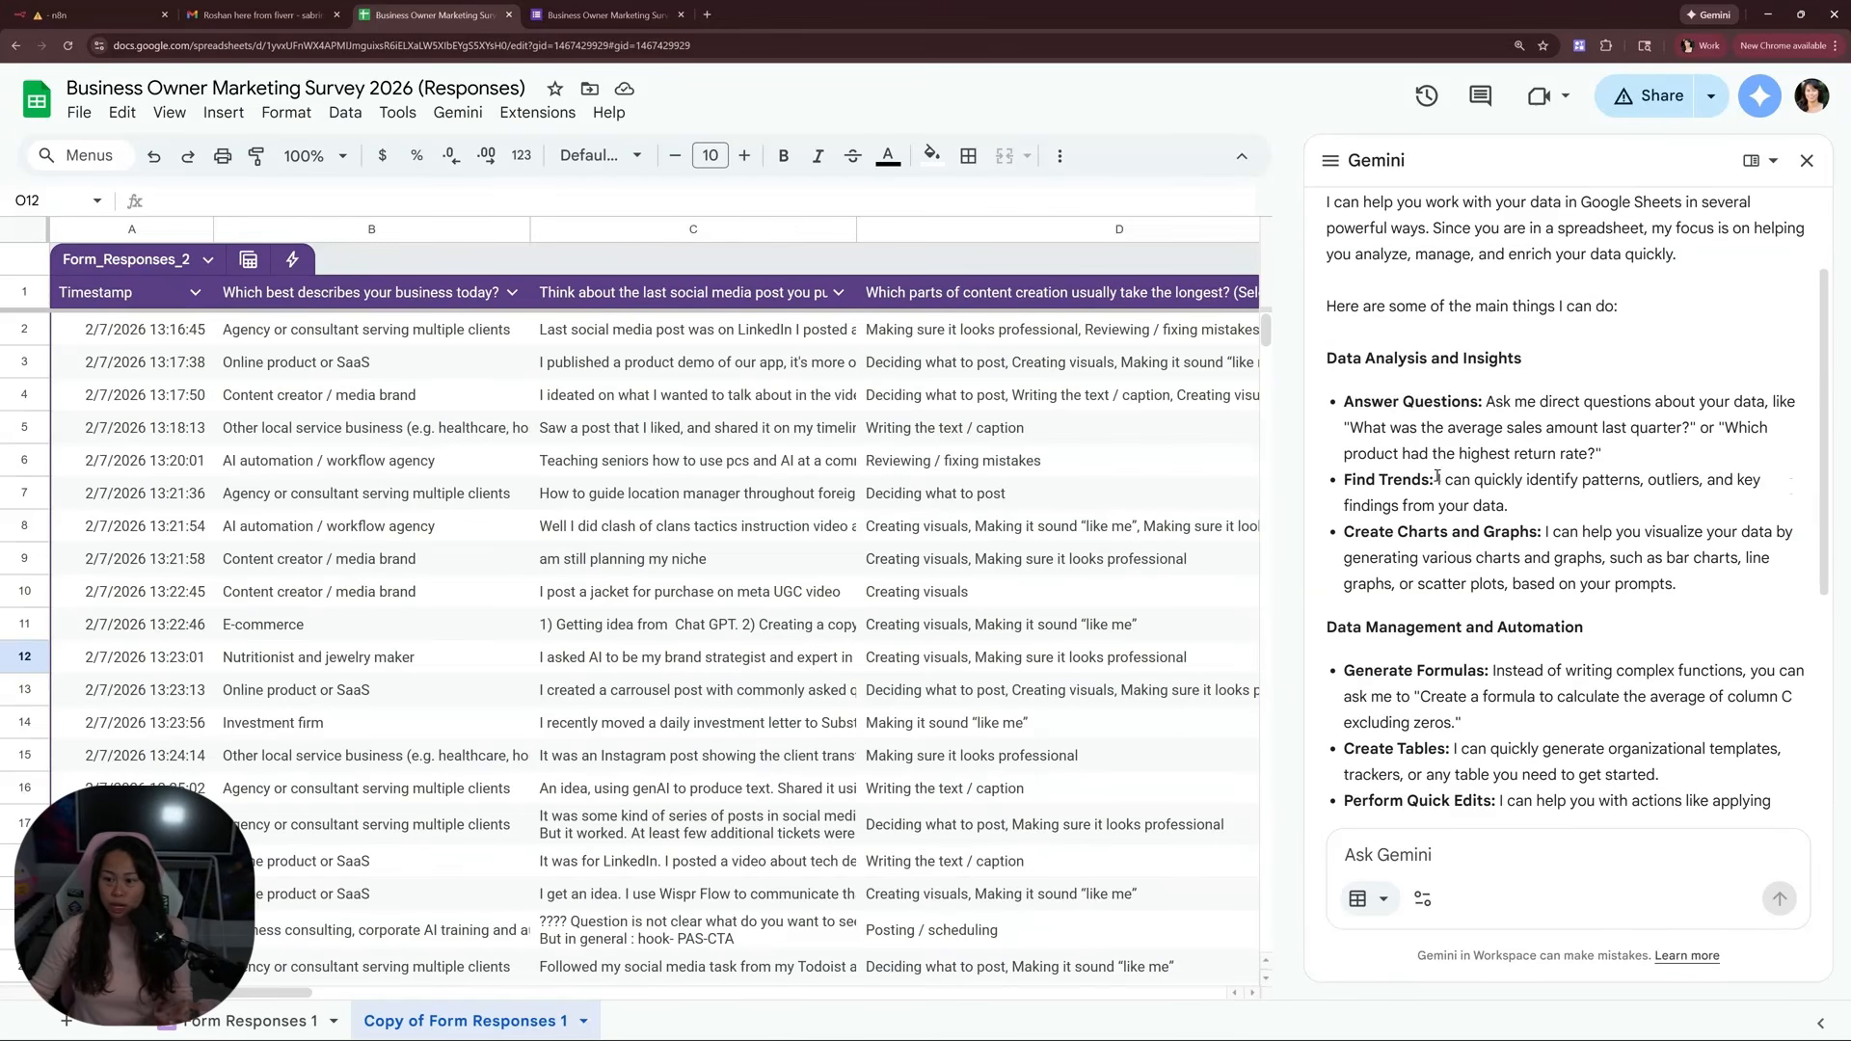
pyautogui.moveTo(1362, 375); pyautogui.dragTo(1528, 402)
pyautogui.scroll(-1, 1554, 450)
pyautogui.click(1427, 465)
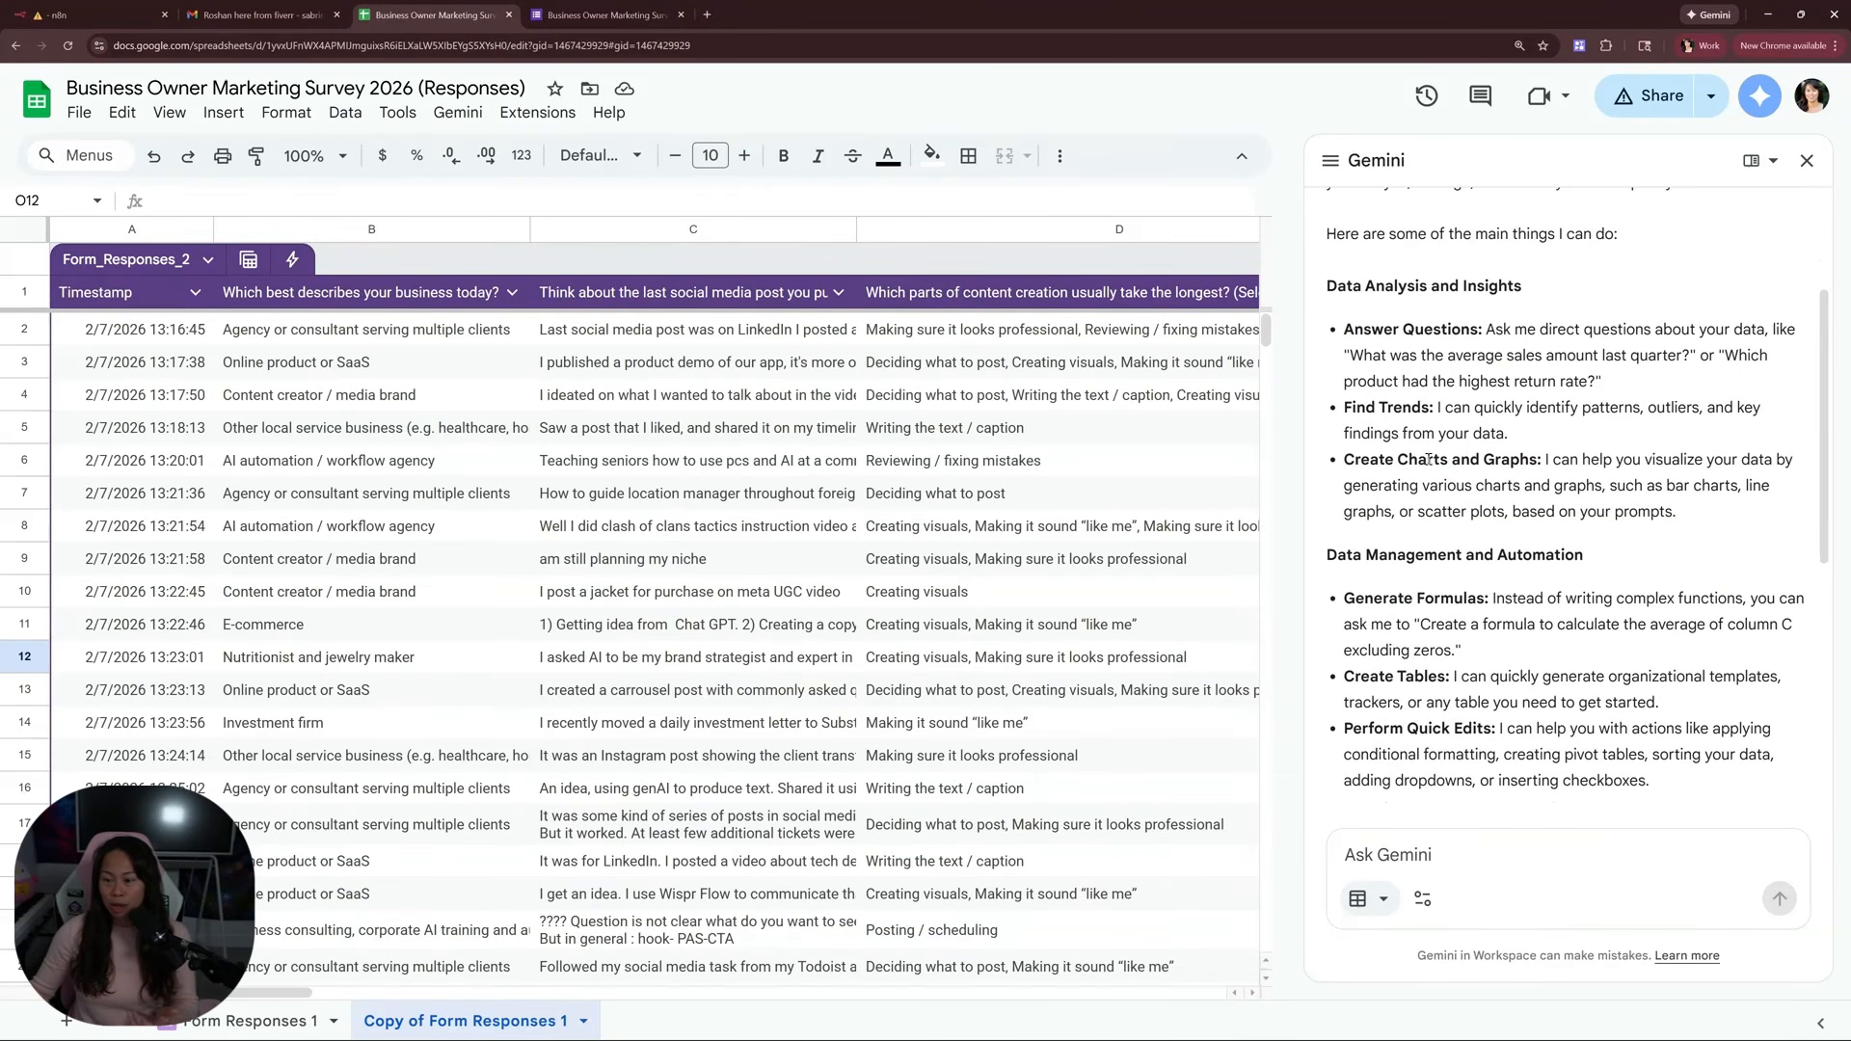
pyautogui.scroll(-1, 1347, 405)
pyautogui.moveTo(1345, 387); pyautogui.dragTo(1473, 414)
pyautogui.click(1488, 430)
pyautogui.click(1472, 415)
pyautogui.scroll(-2, 1424, 503)
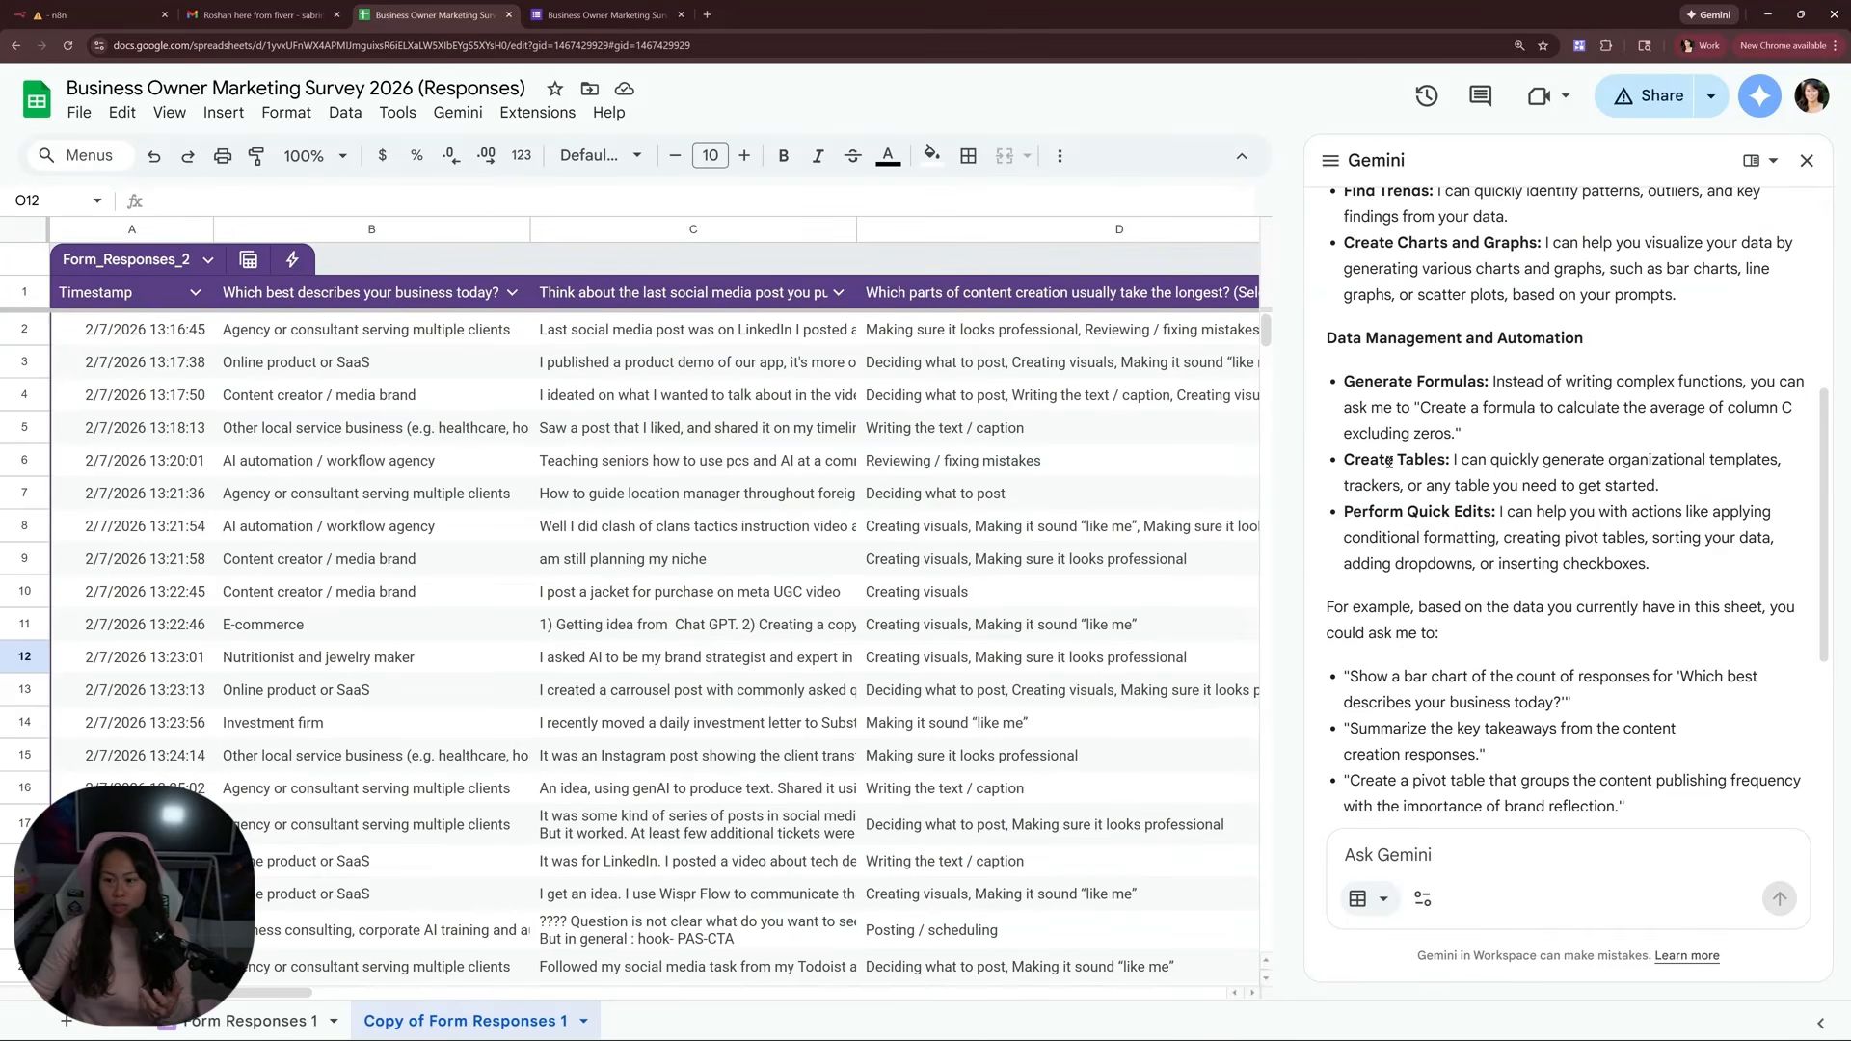
pyautogui.scroll(-1, 1403, 487)
pyautogui.scroll(-2, 1438, 484)
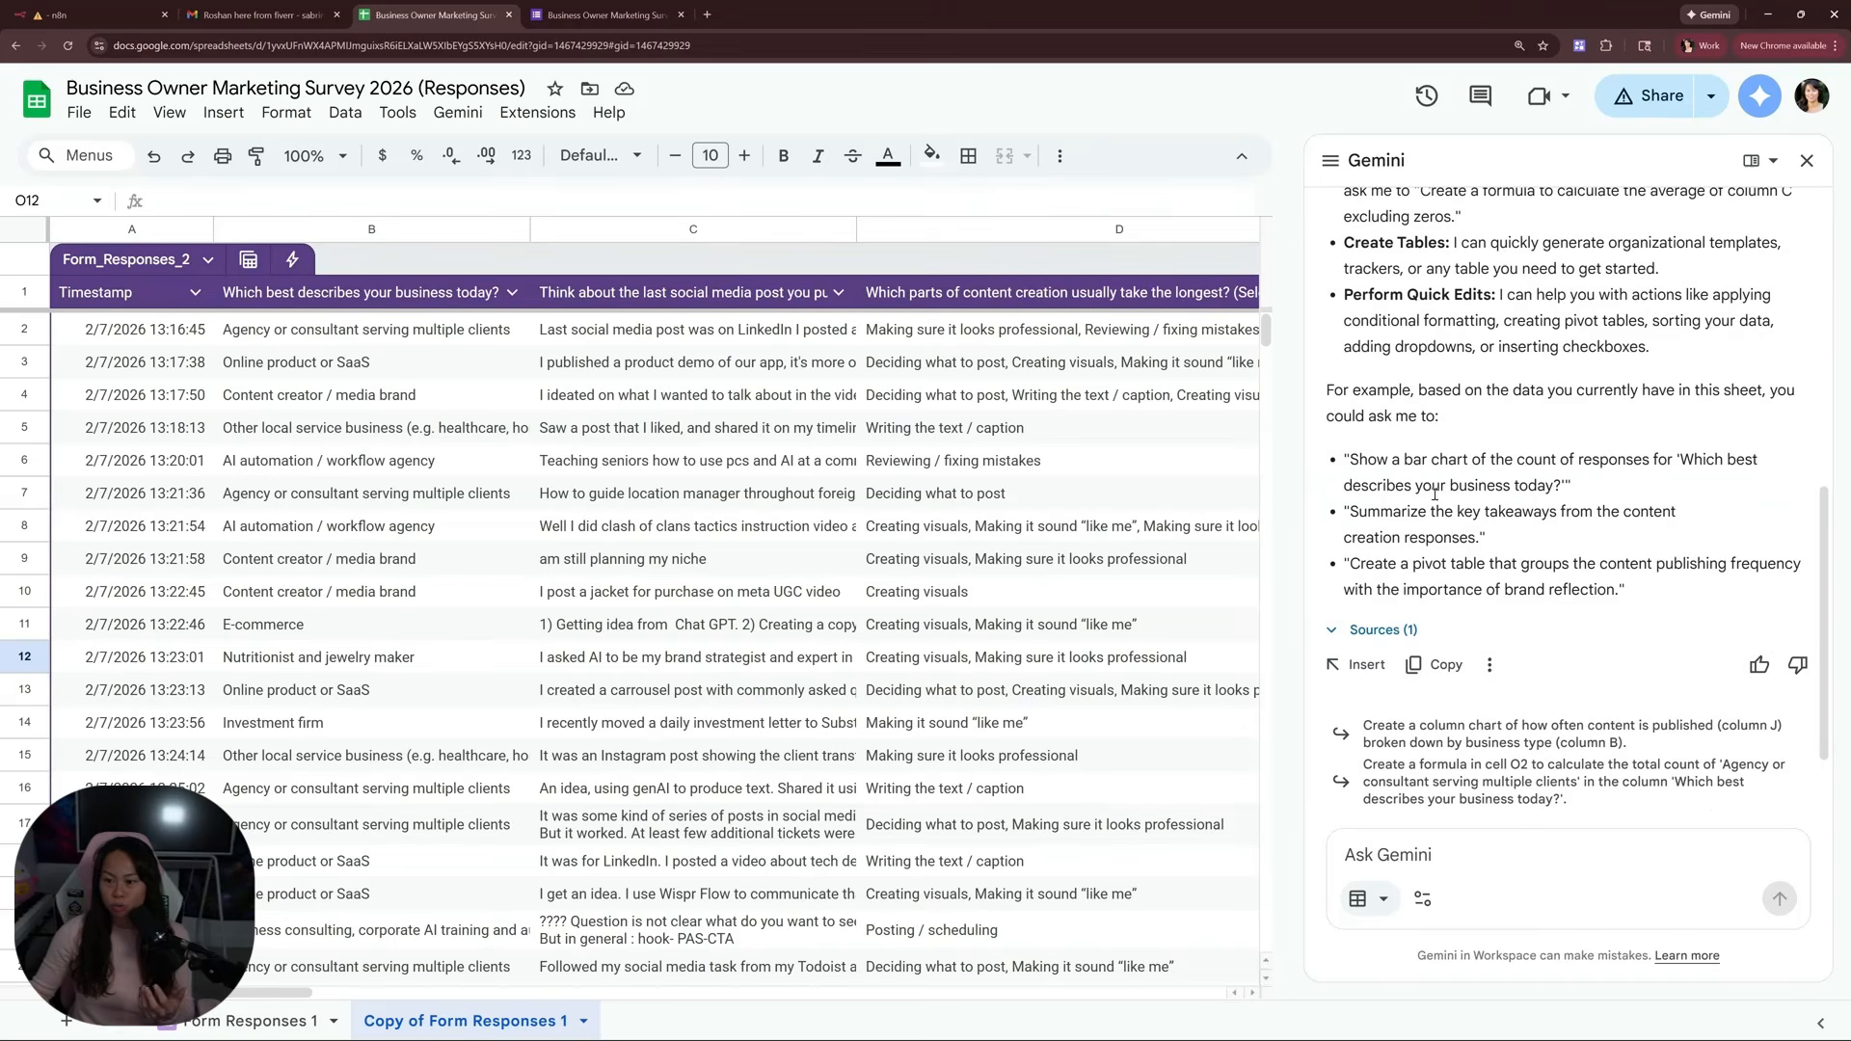
pyautogui.scroll(-1, 1458, 531)
pyautogui.scroll(-1, 1458, 531)
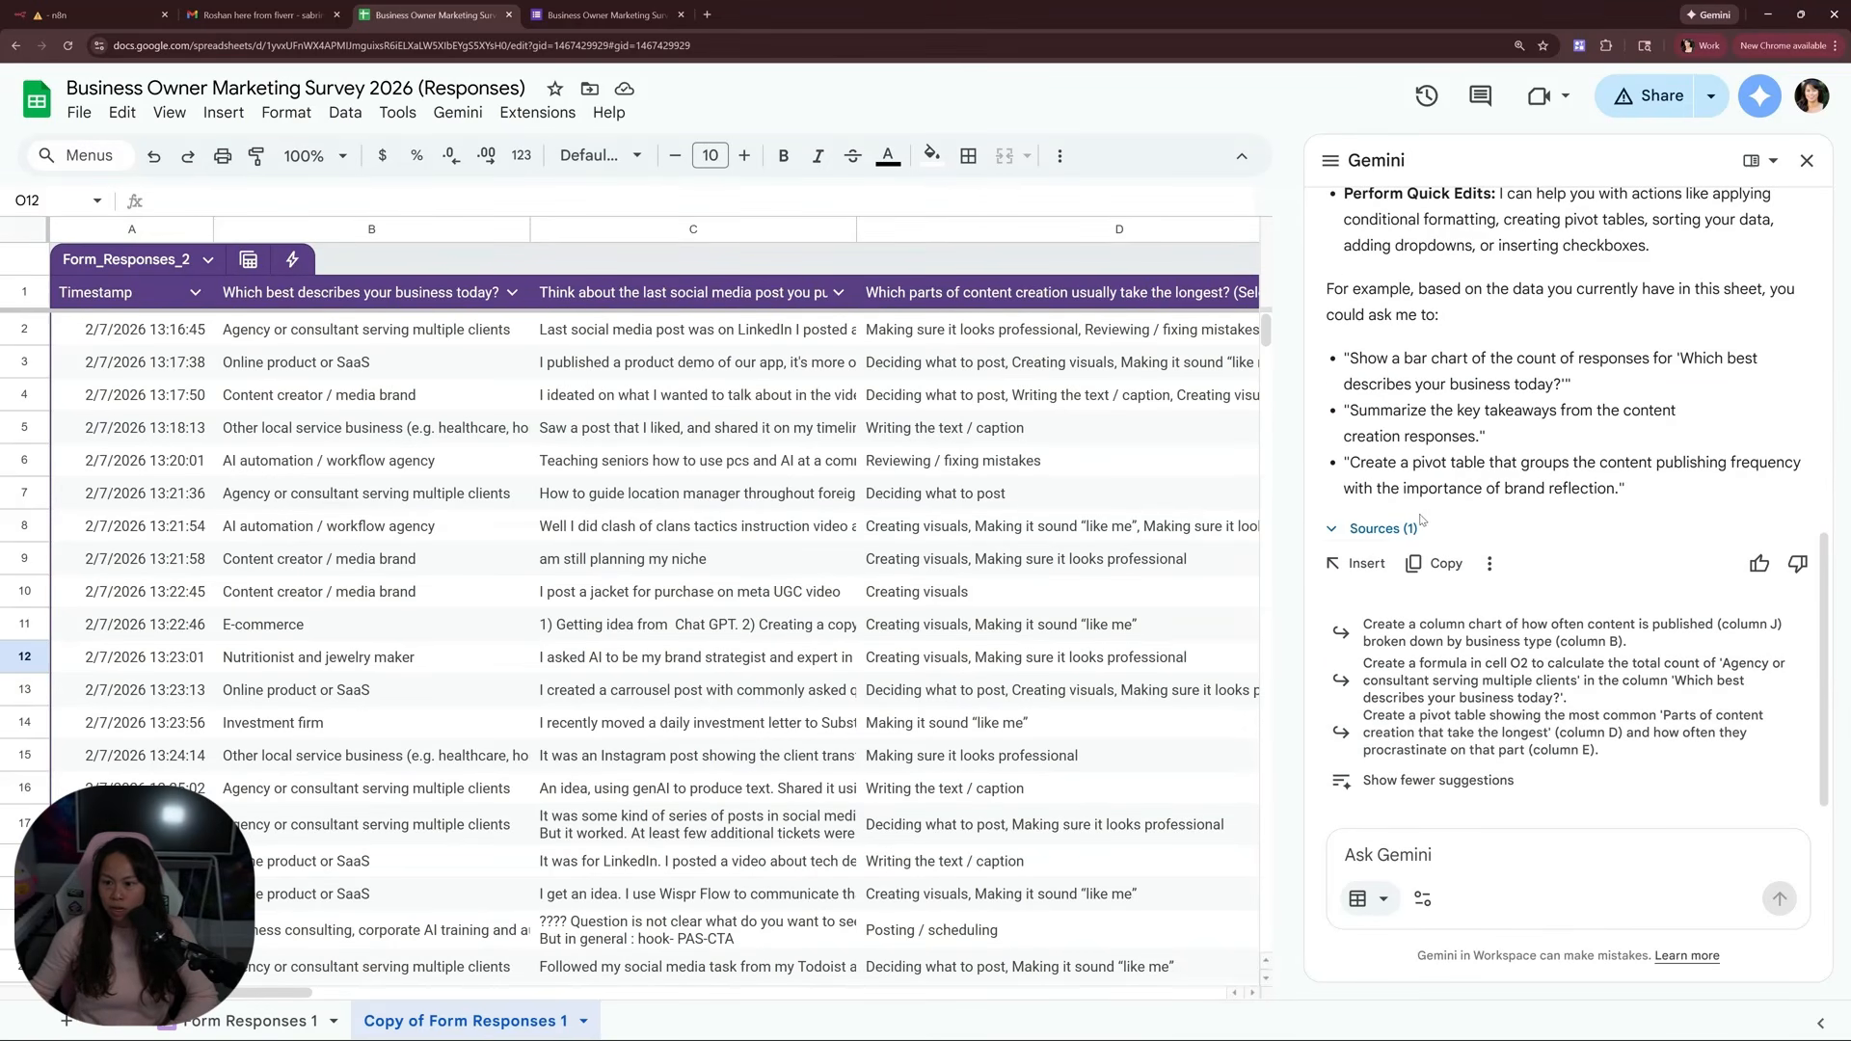
# Check the source listed for Gemini's answer and reread its Data Analysis and Insights section
pyautogui.click(1382, 530)
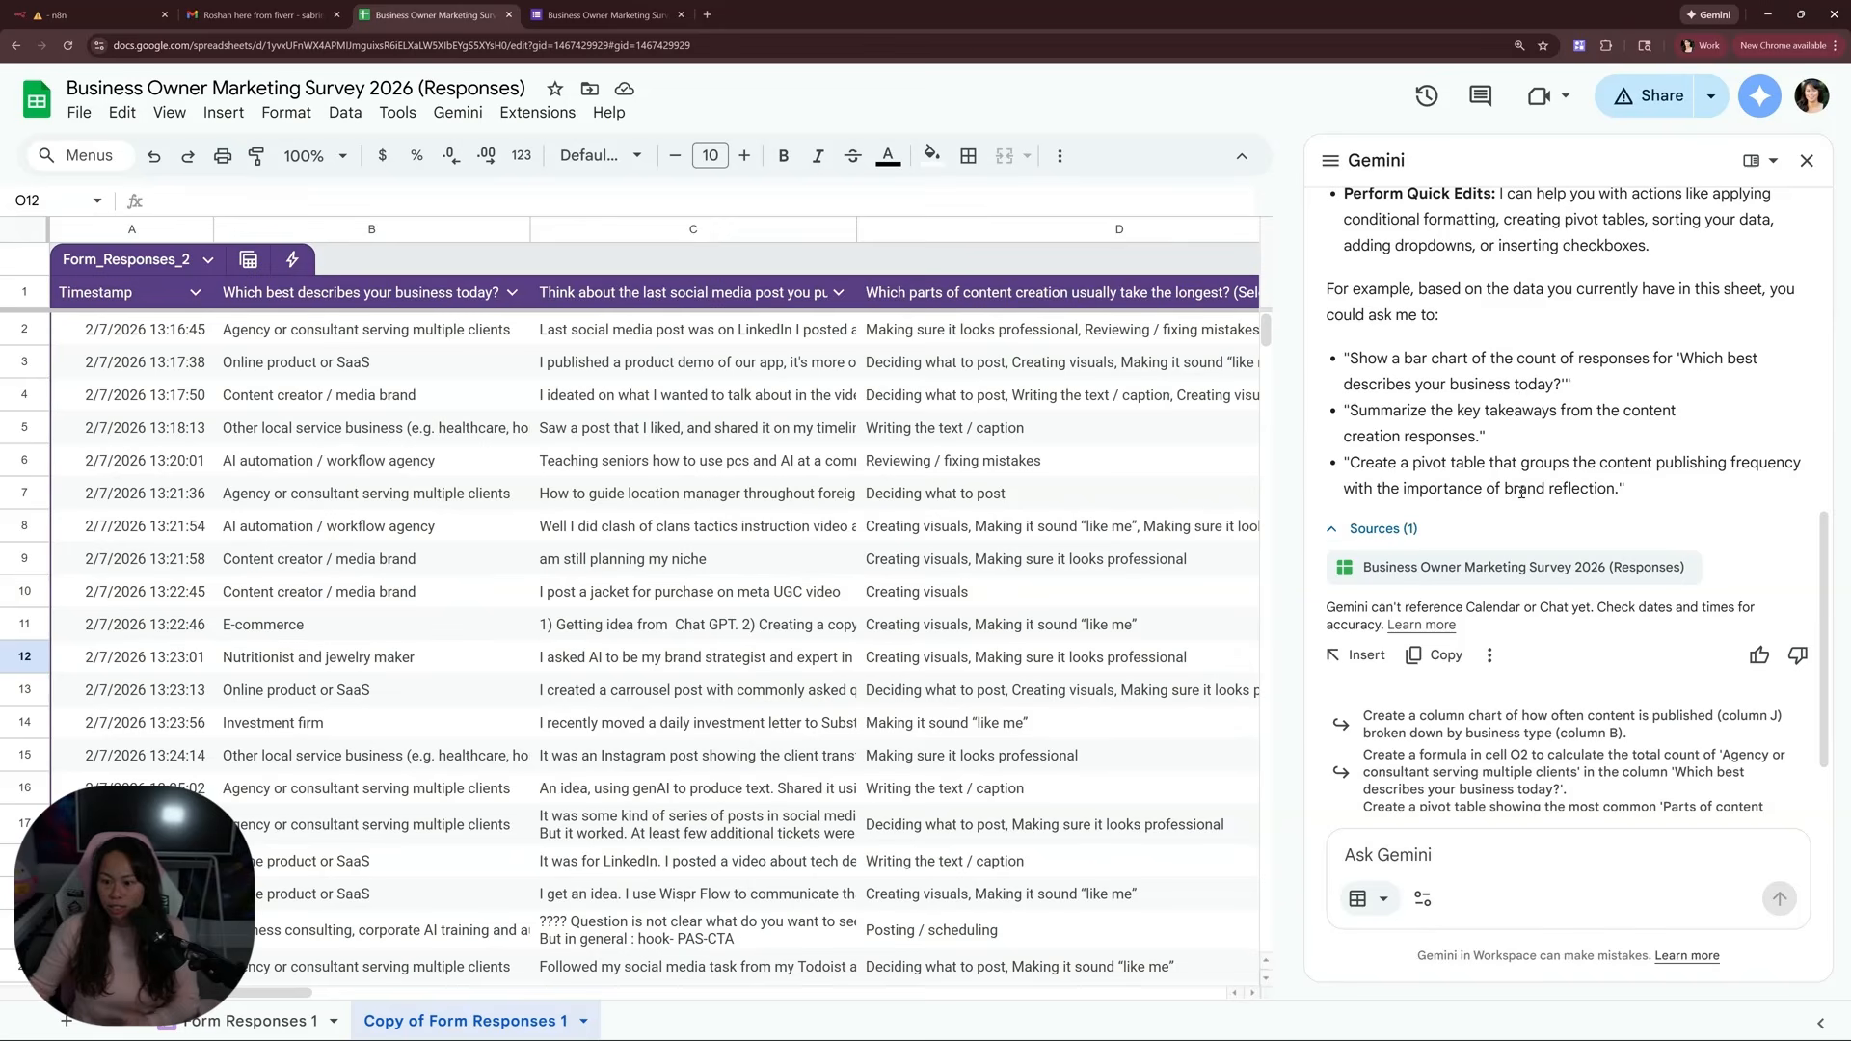
pyautogui.click(1378, 528)
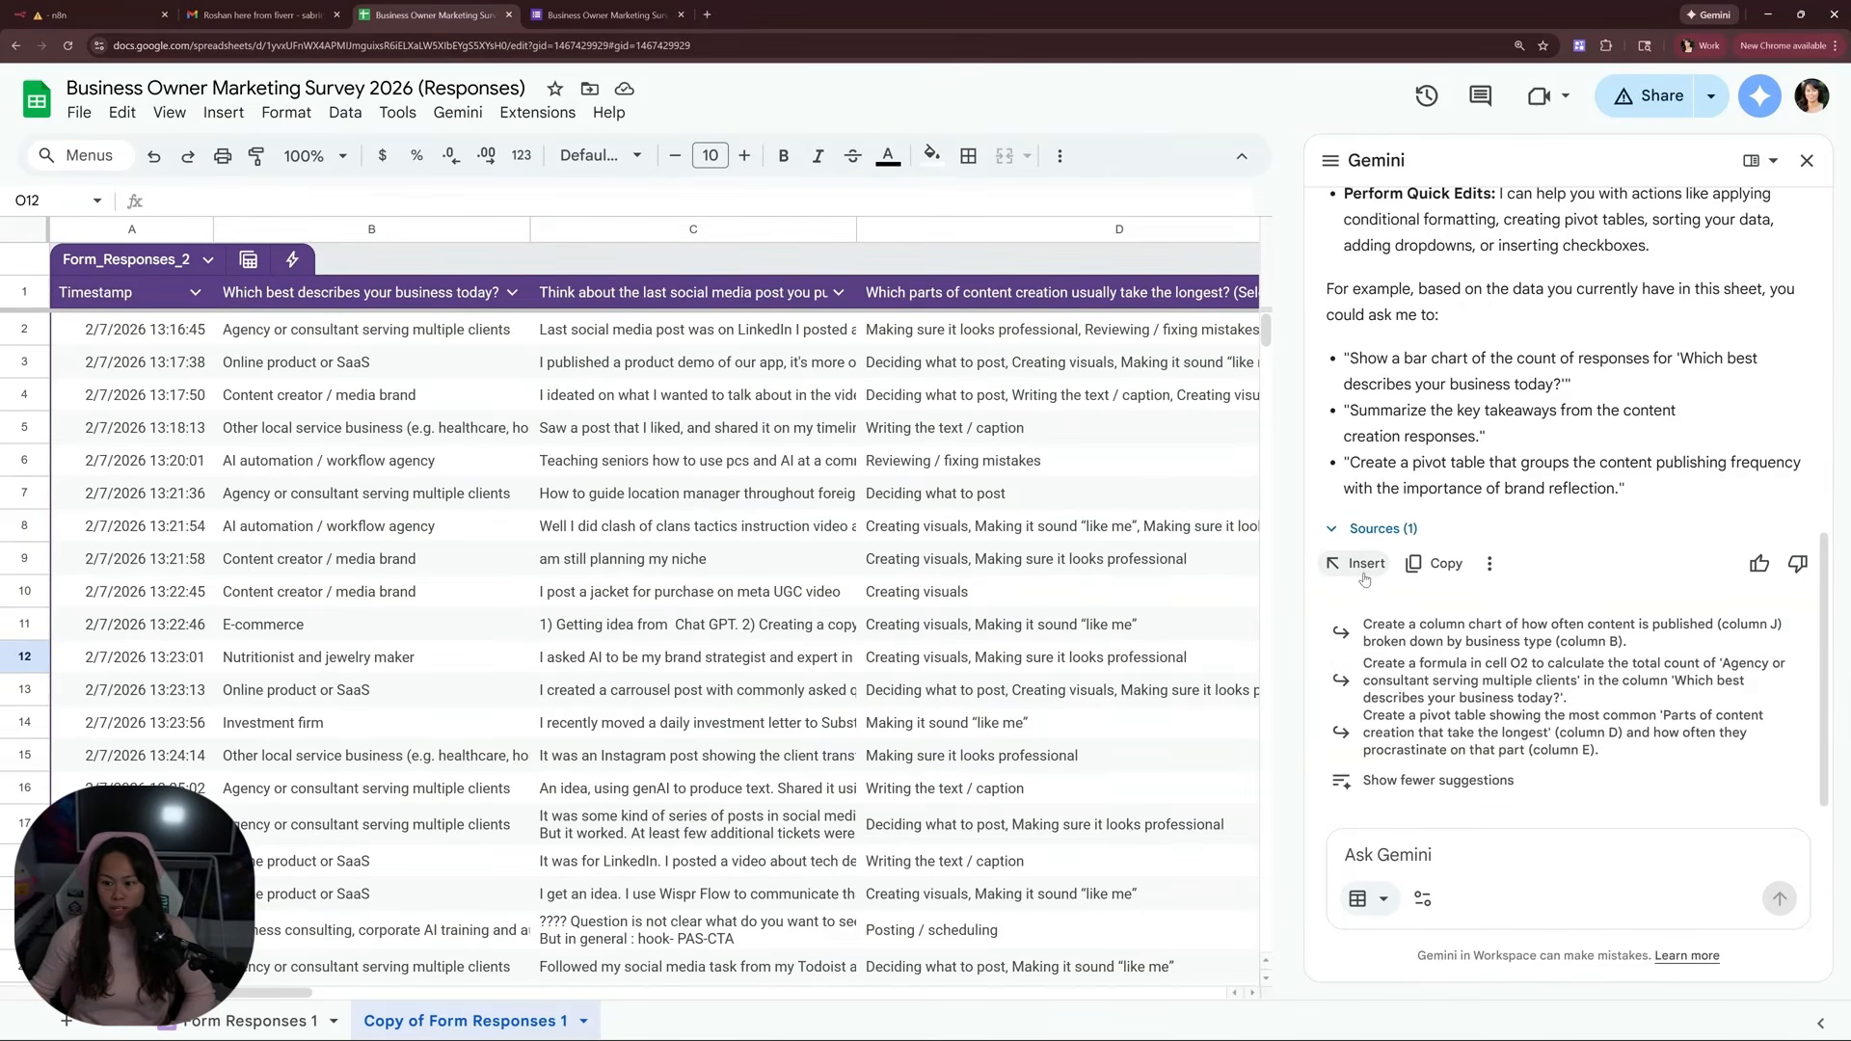
pyautogui.scroll(6, 1453, 617)
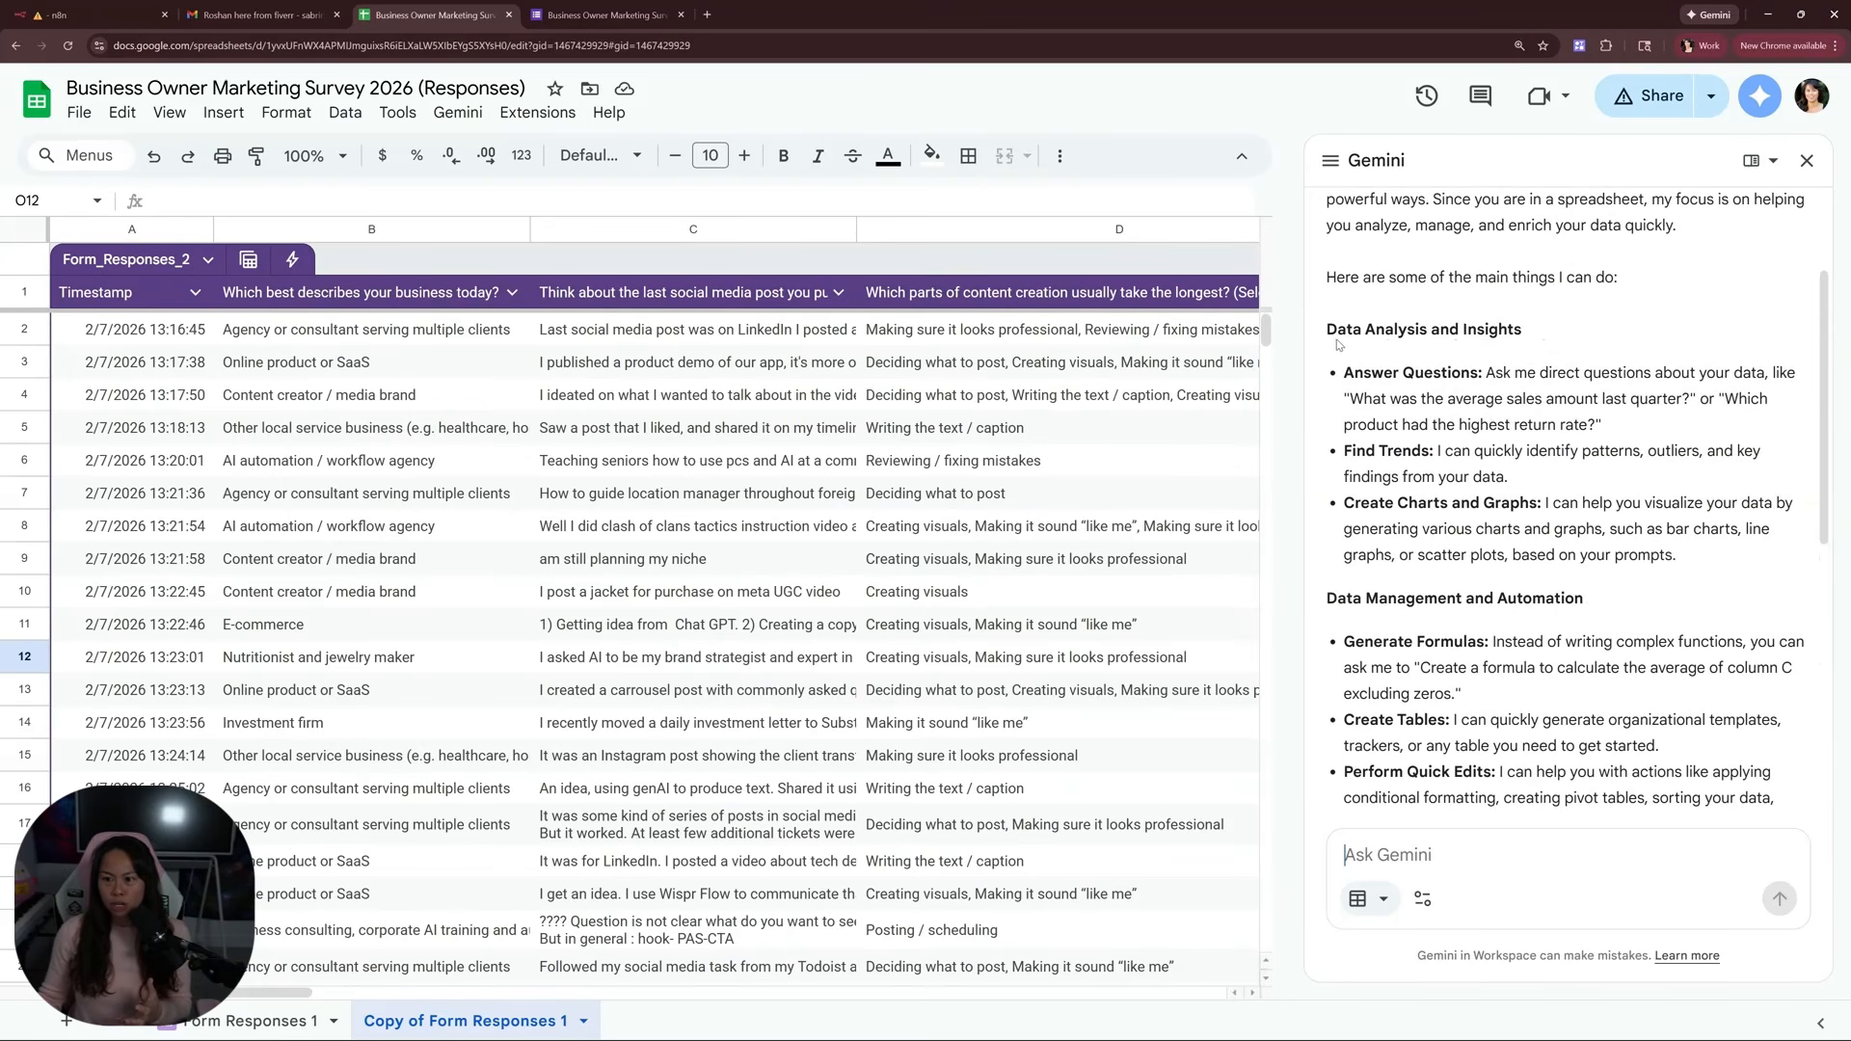
pyautogui.moveTo(1327, 303); pyautogui.dragTo(1580, 498)
pyautogui.click(1581, 497)
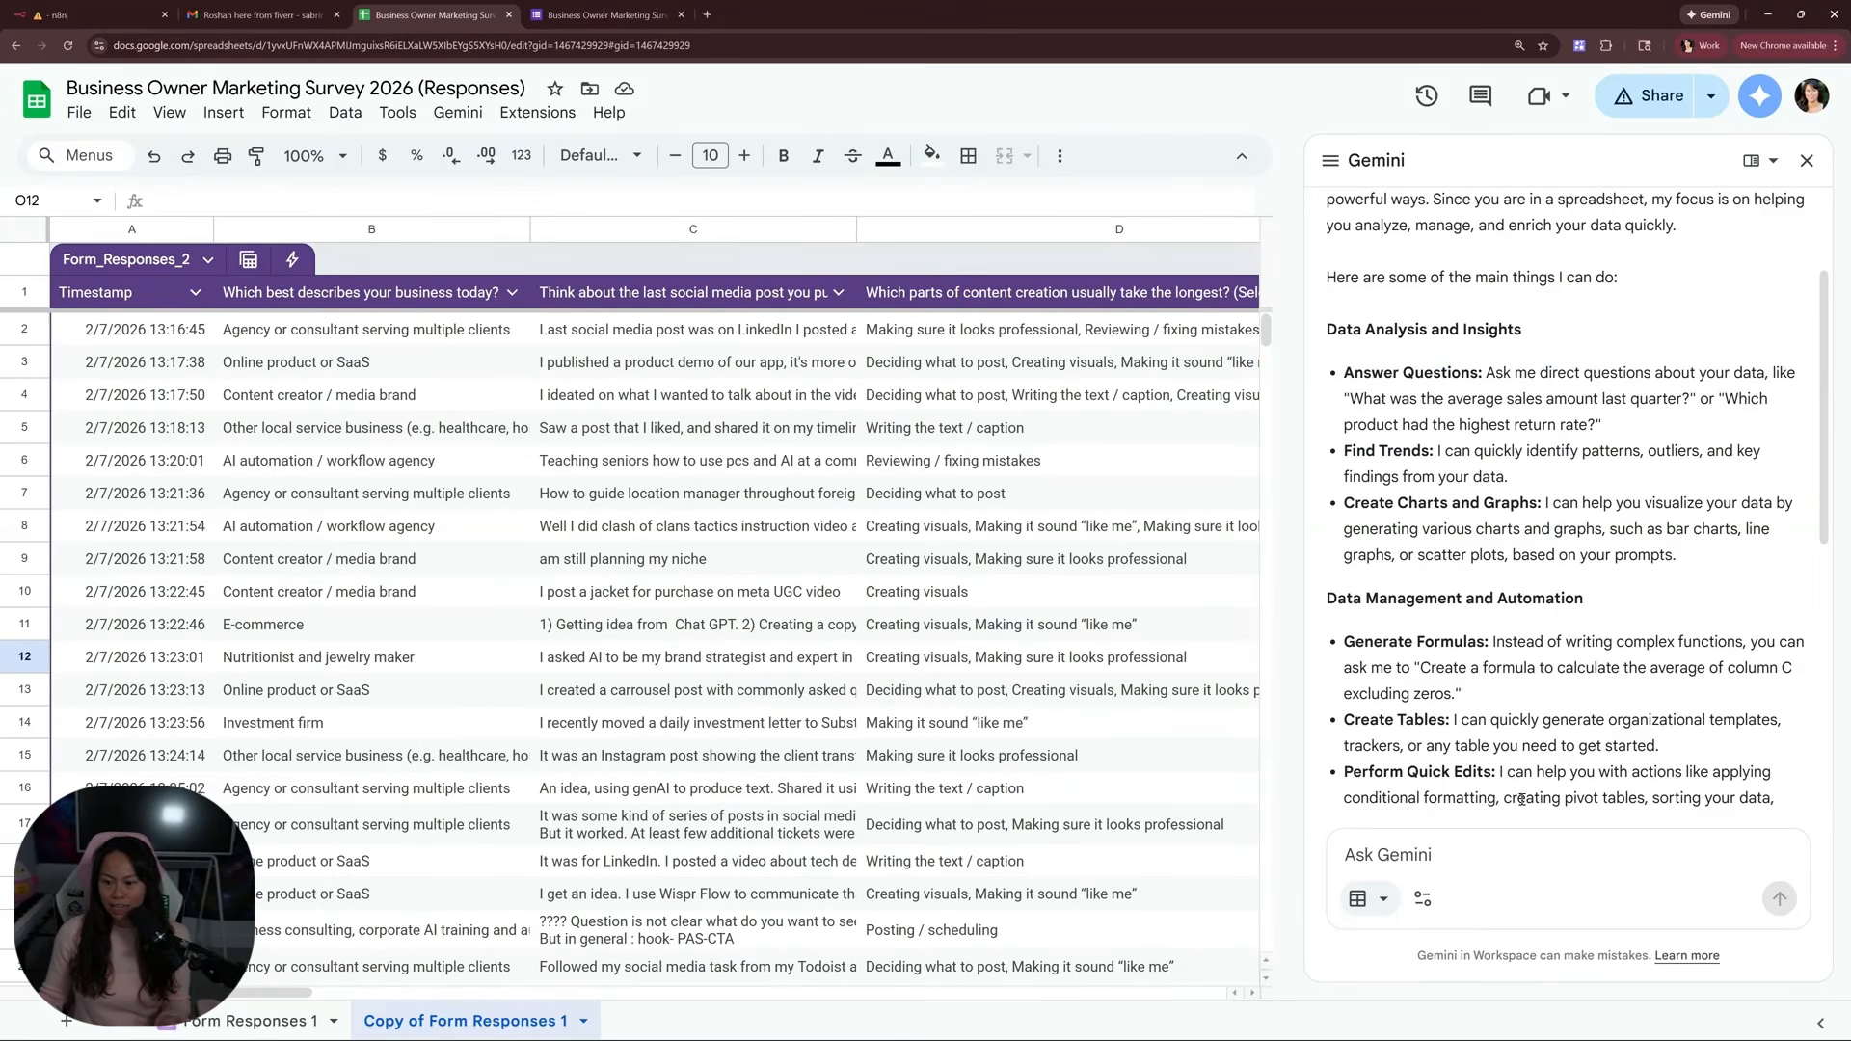
# Ask Gemini to "Analyze data and uncover non-obvious patterns"
pyautogui.click(1531, 855)
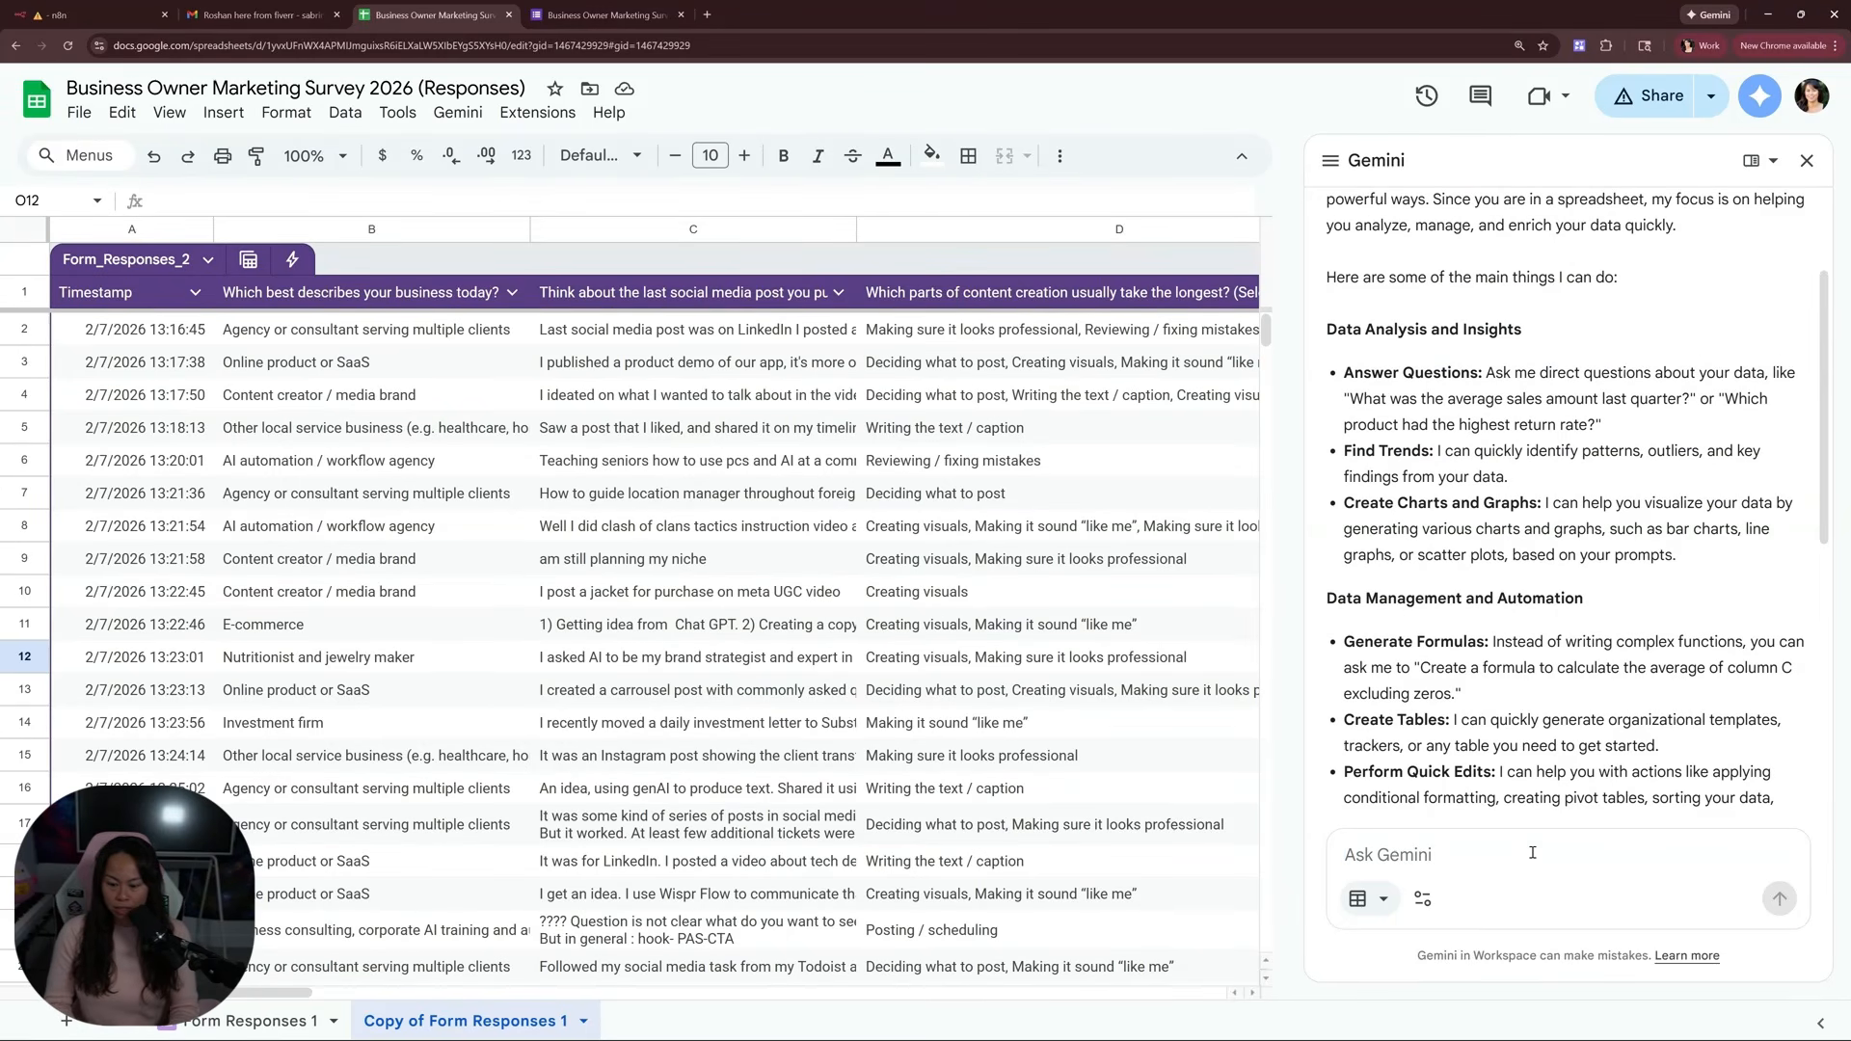
pyautogui.write('Analyze data and u')
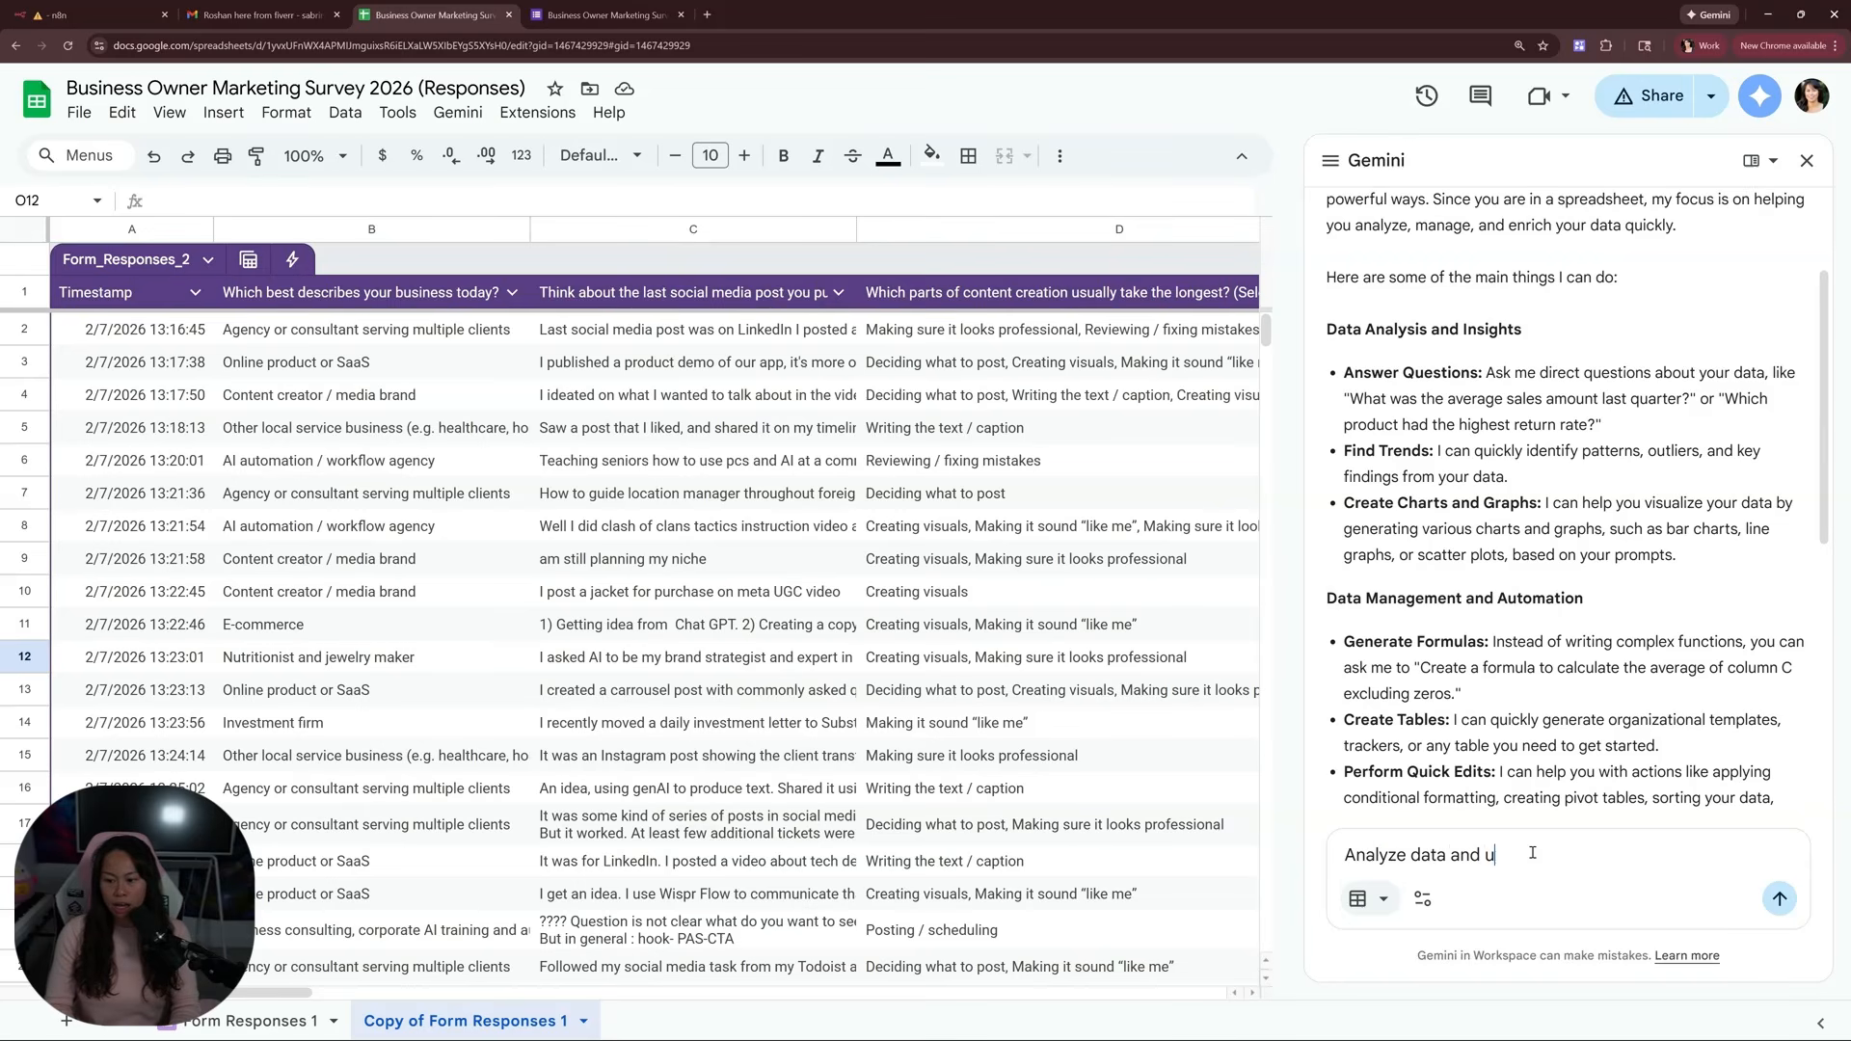
pyautogui.write('ncover non-obvious patterns')
pyautogui.press('Return')
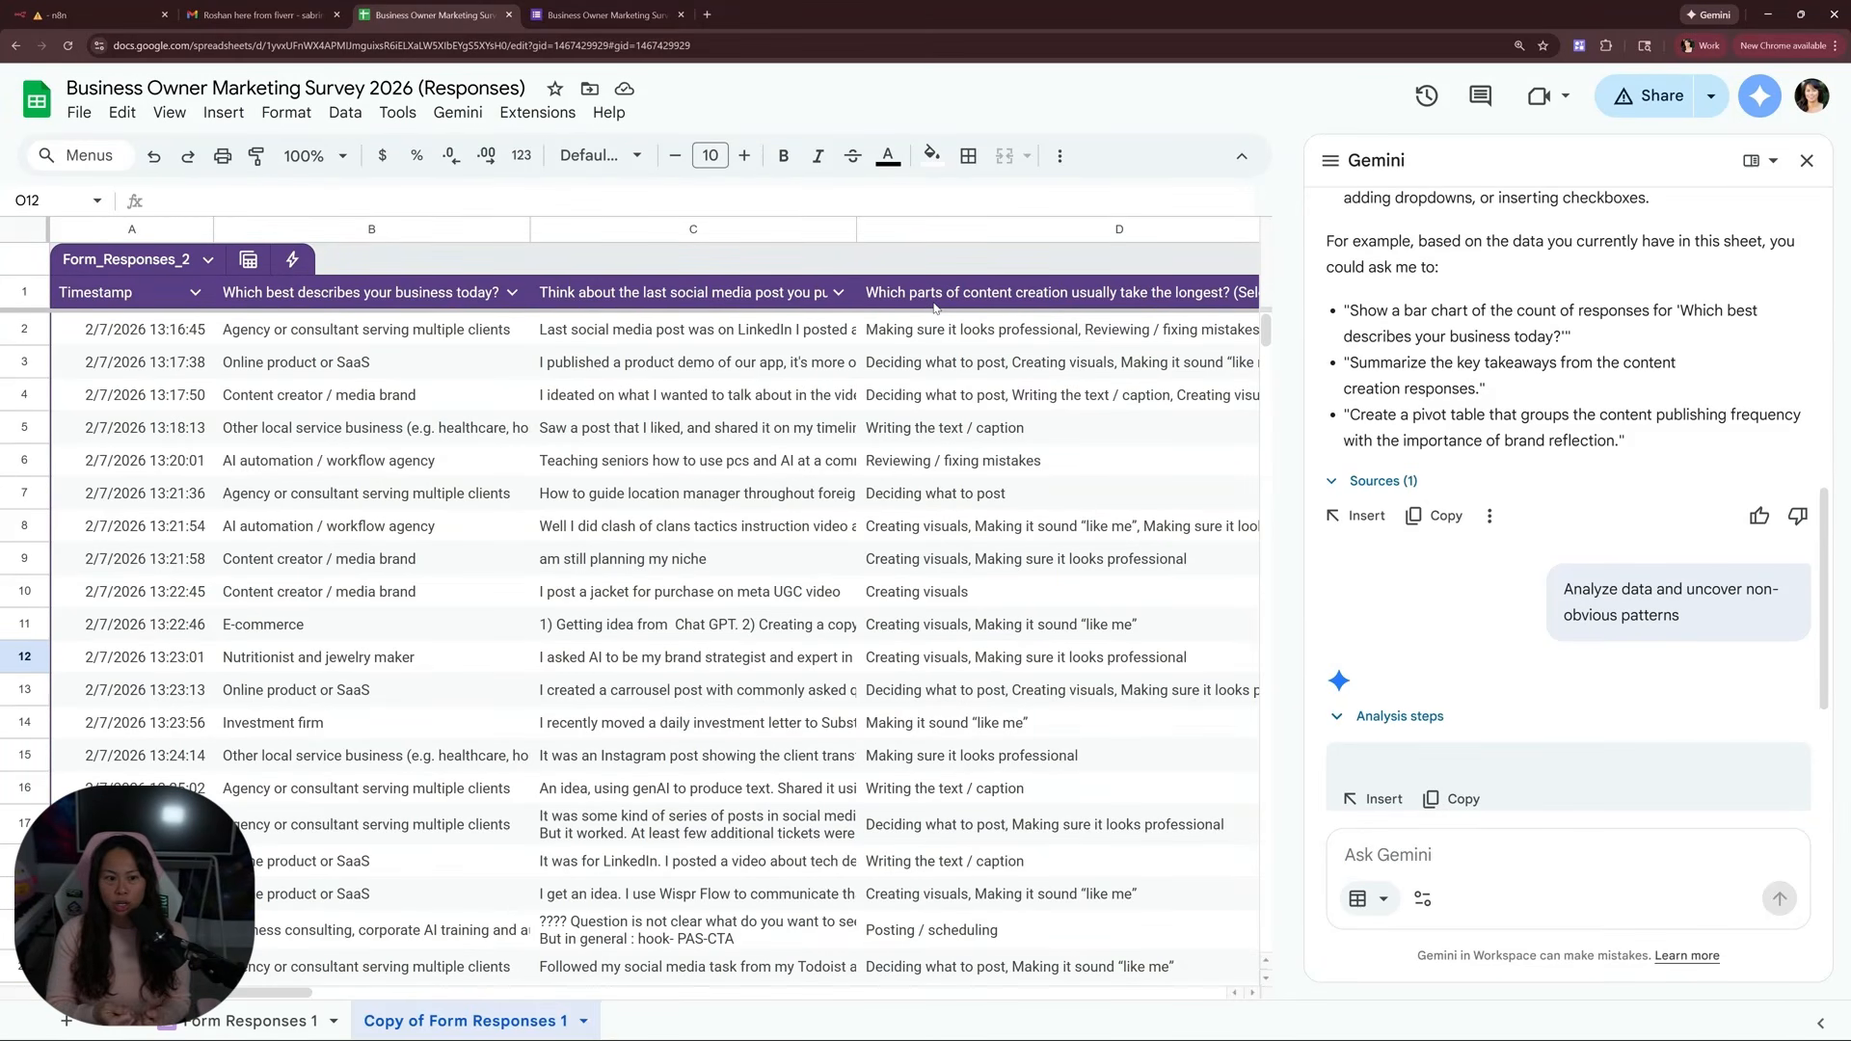
# Switch to the Business Owner Marketing Survey 2026 form and review its questions from the website URL through the slowest parts of content creation
pyautogui.click(628, 21)
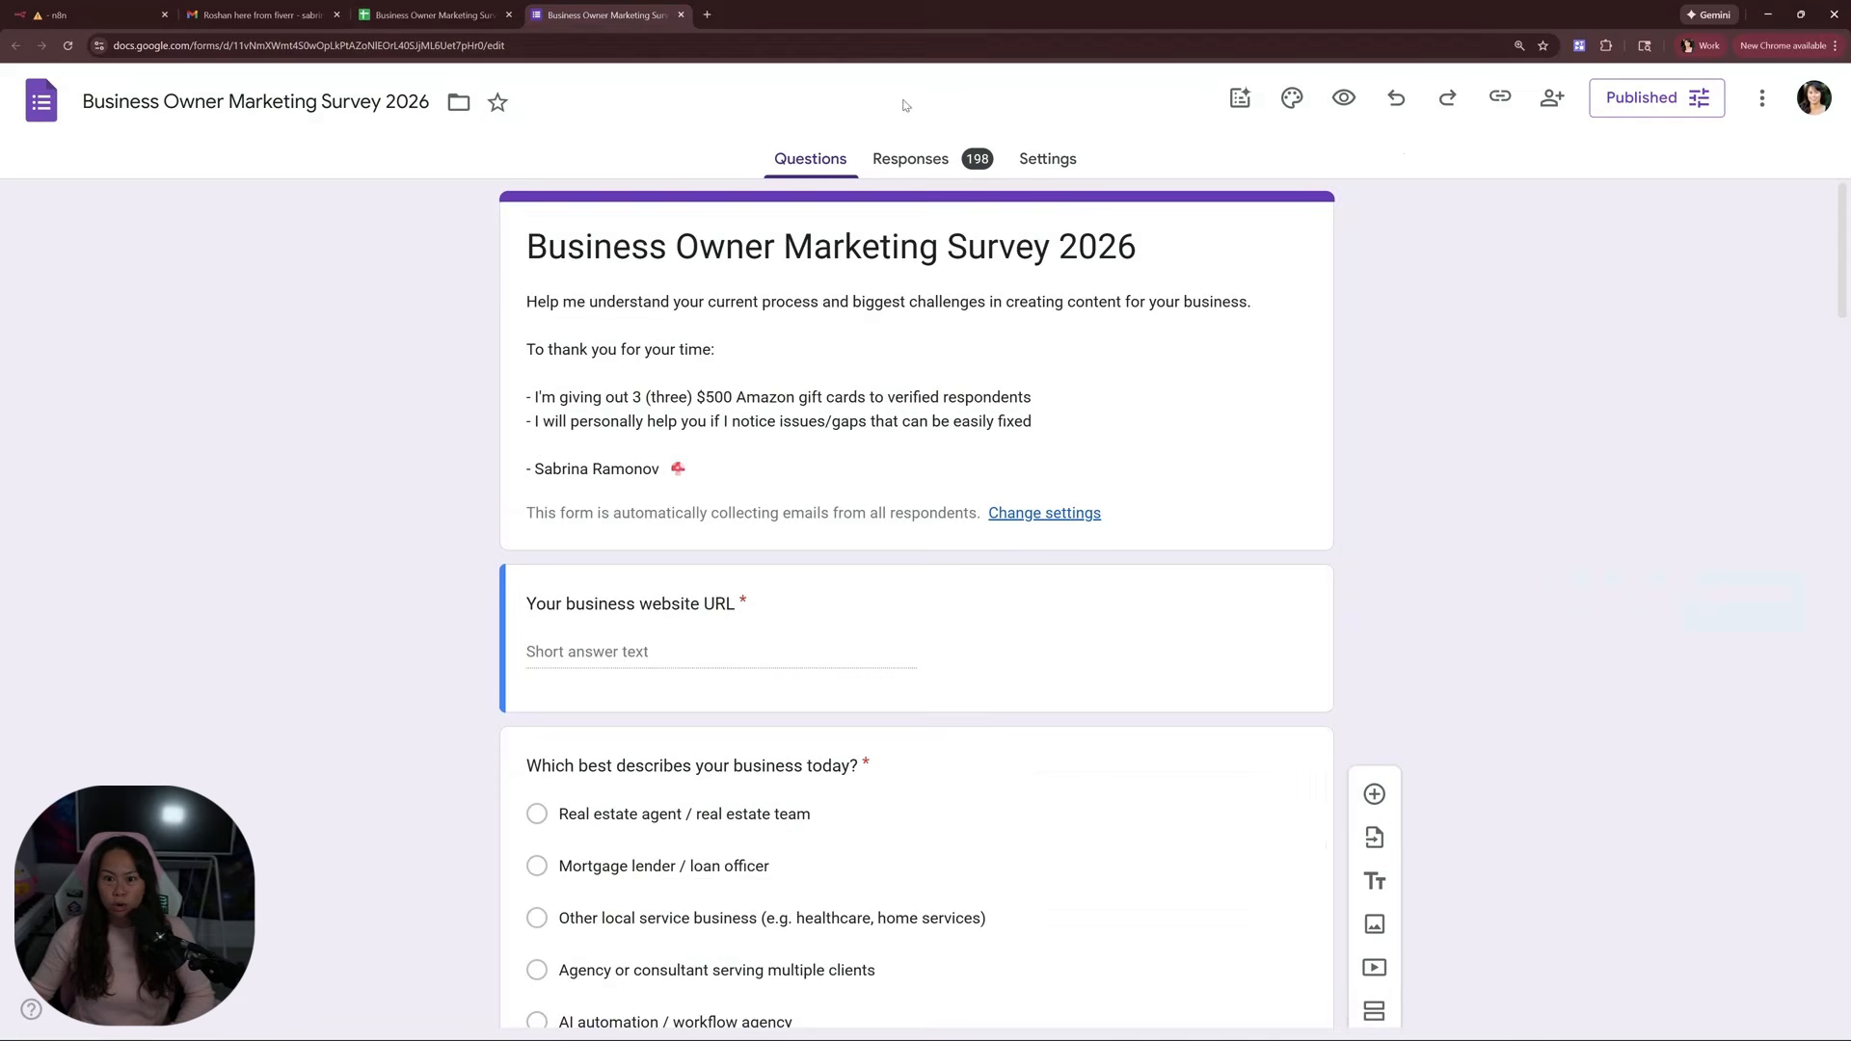
pyautogui.click(1198, 393)
pyautogui.click(1516, 593)
pyautogui.scroll(-3, 1514, 593)
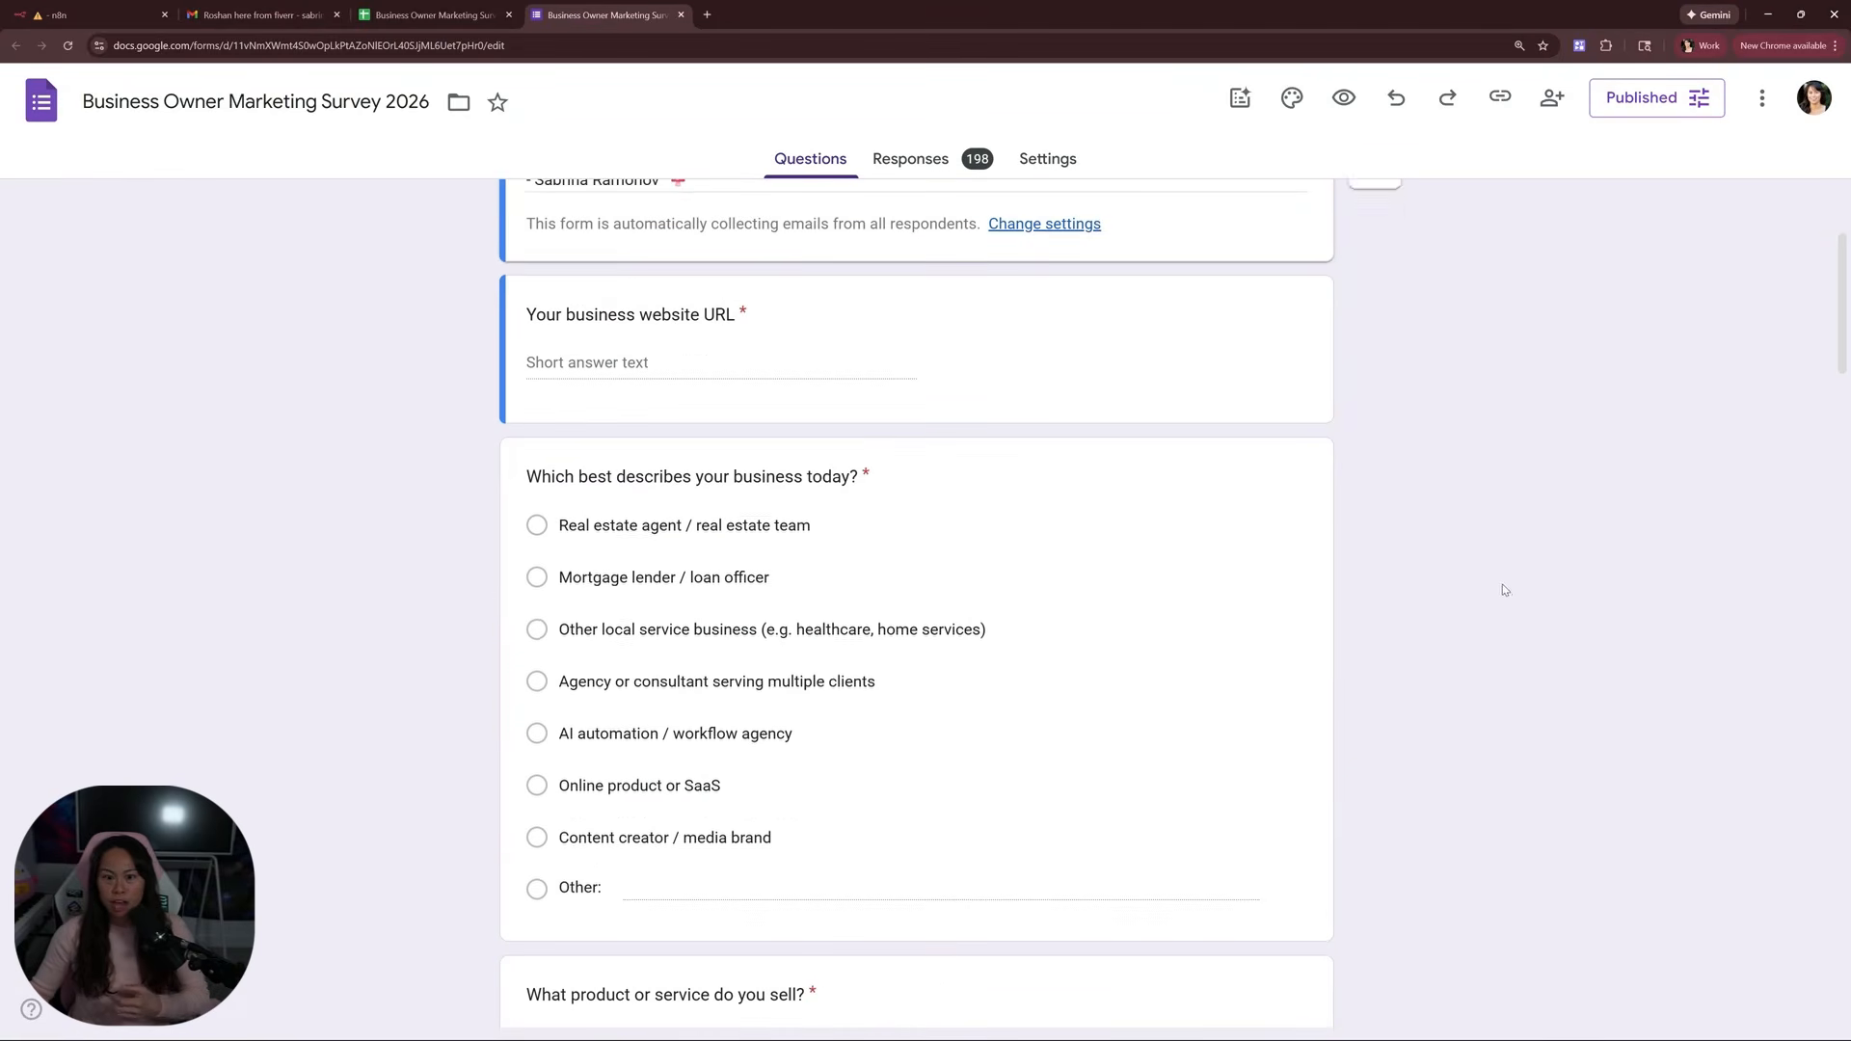
pyautogui.scroll(-2, 1392, 547)
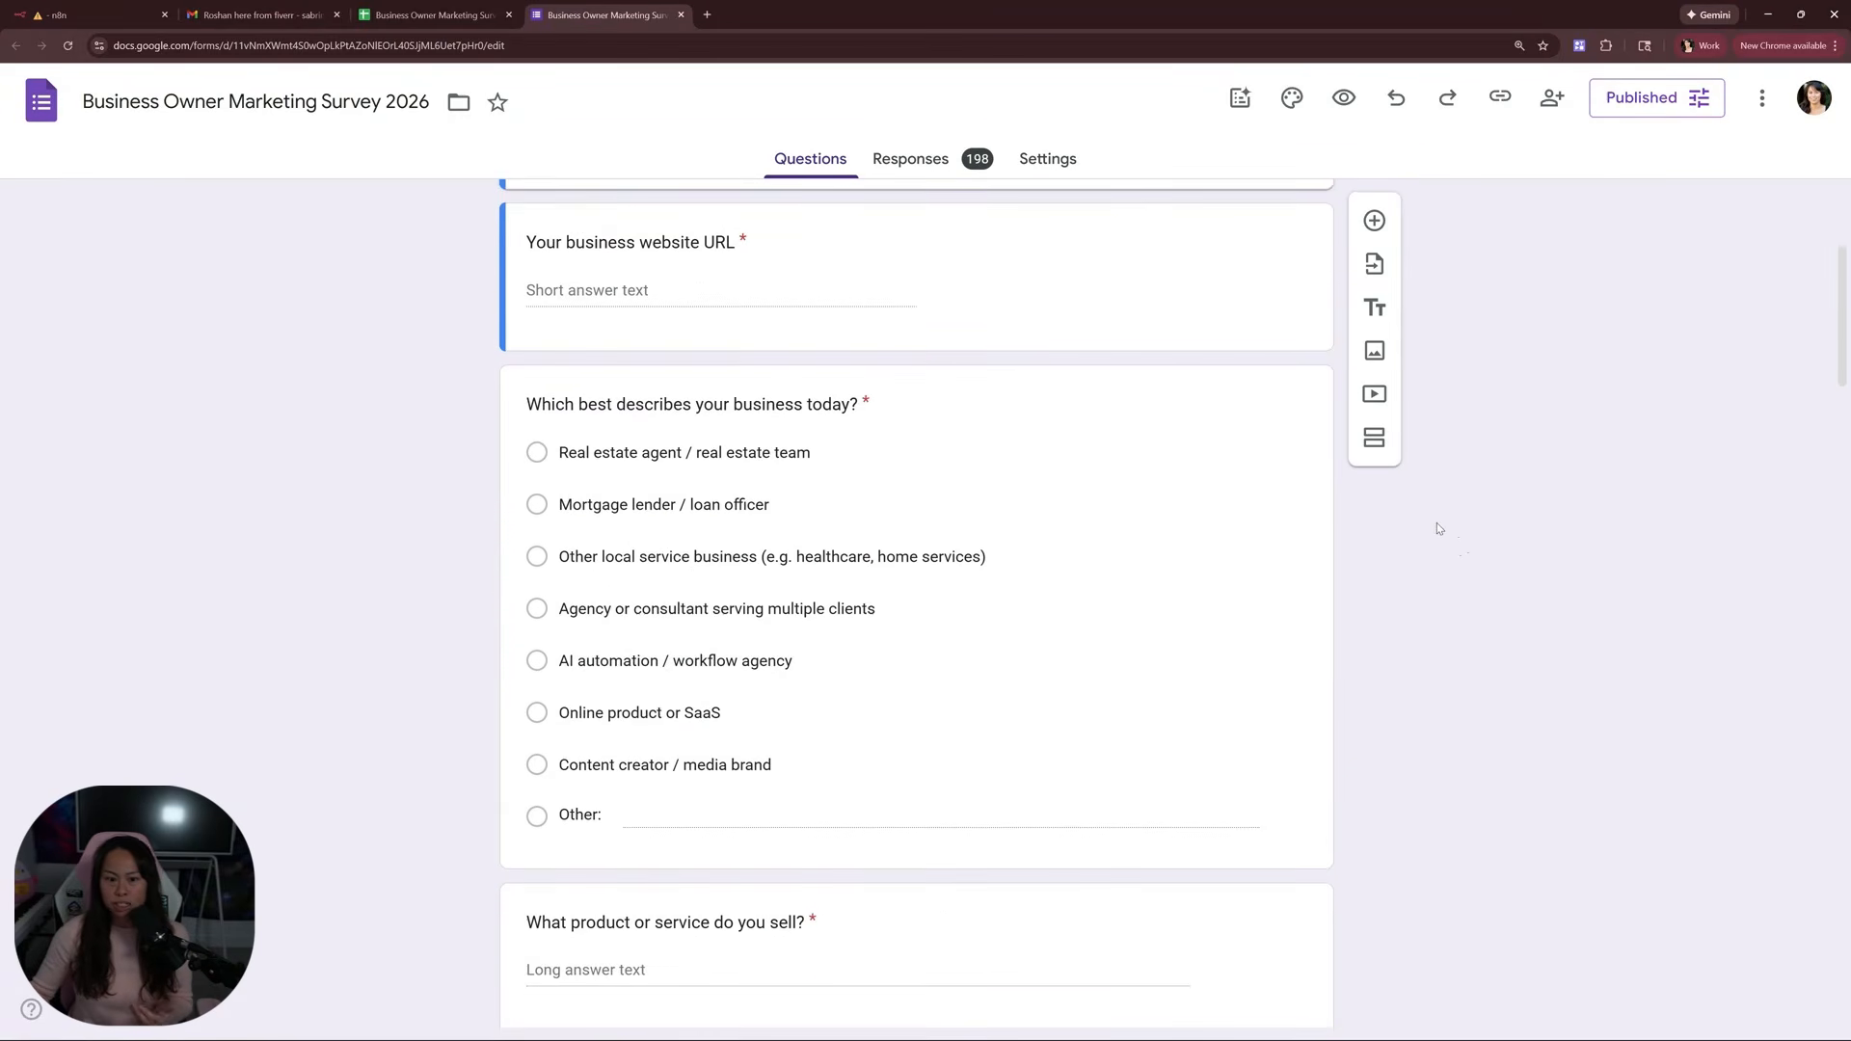
pyautogui.scroll(-6, 430, 536)
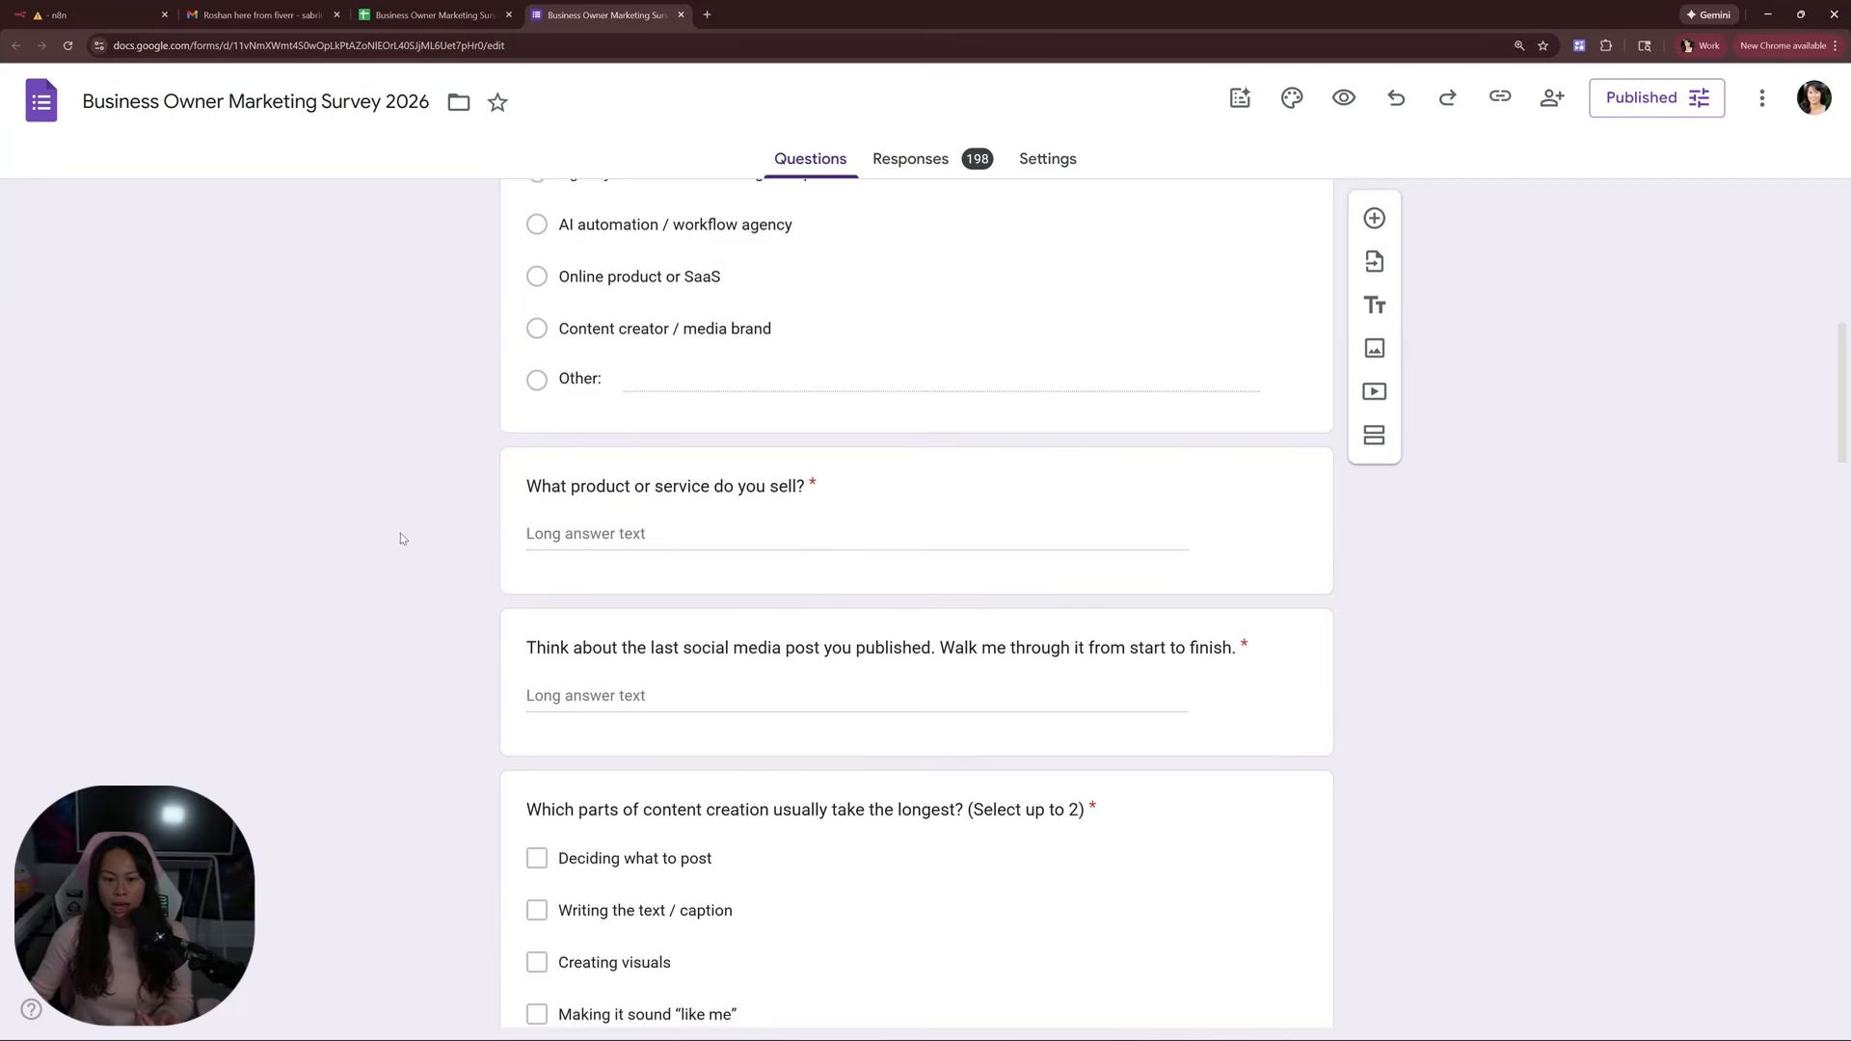
pyautogui.scroll(-2, 390, 537)
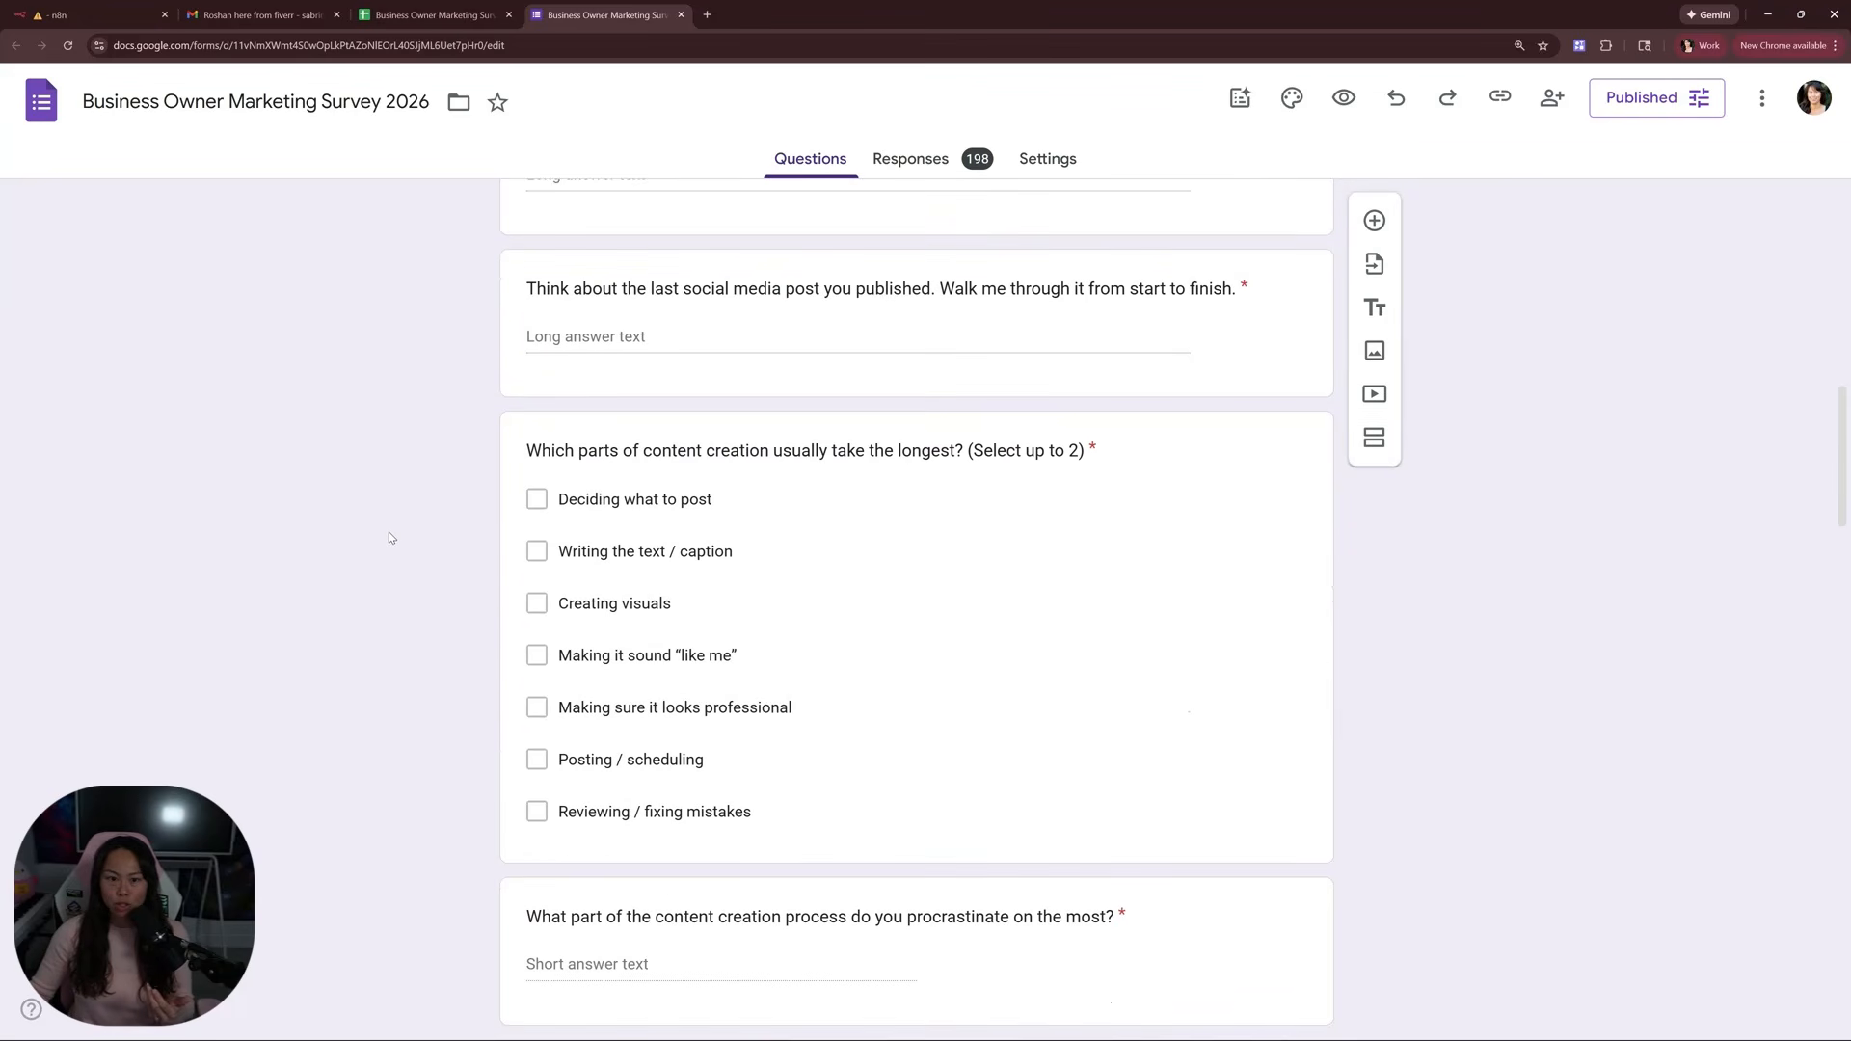
# Review the remaining survey questions, from procrastination and brand reflection to publishing frequency, post success and the effect of stopping for a month
pyautogui.scroll(-6, 388, 541)
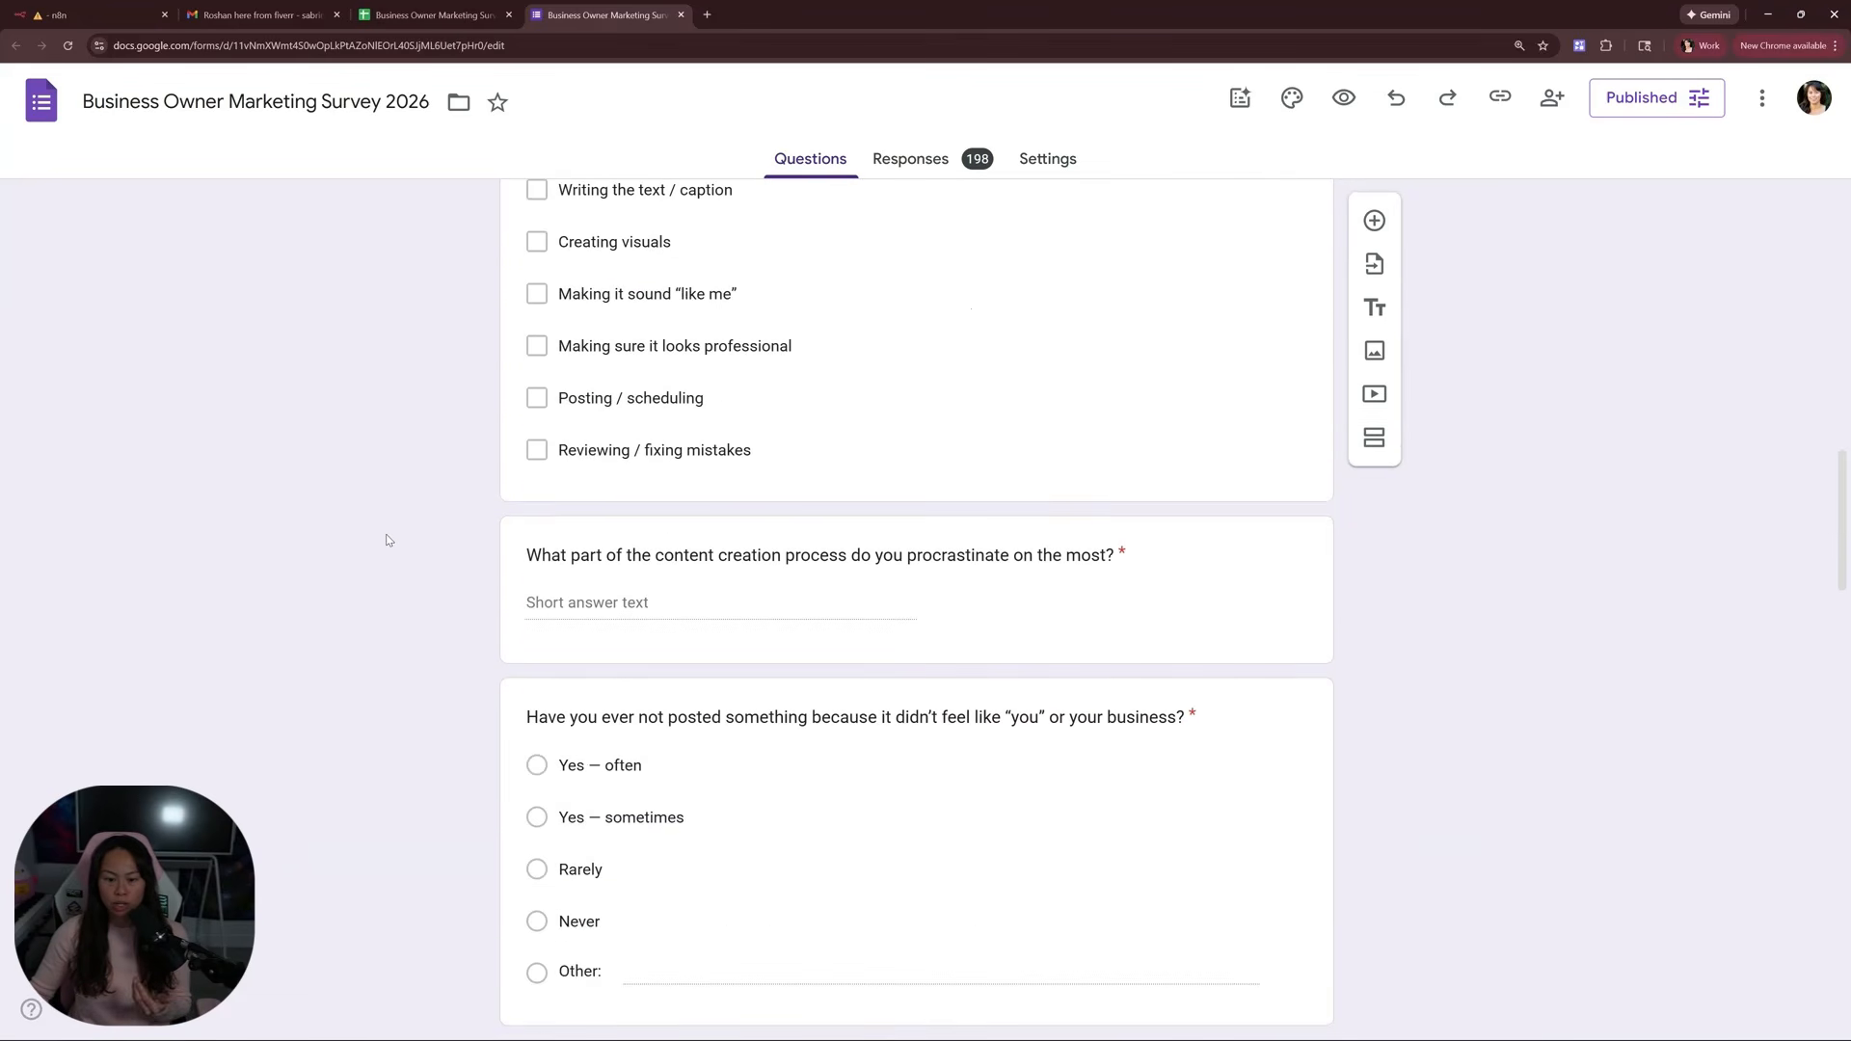
pyautogui.scroll(-2, 385, 529)
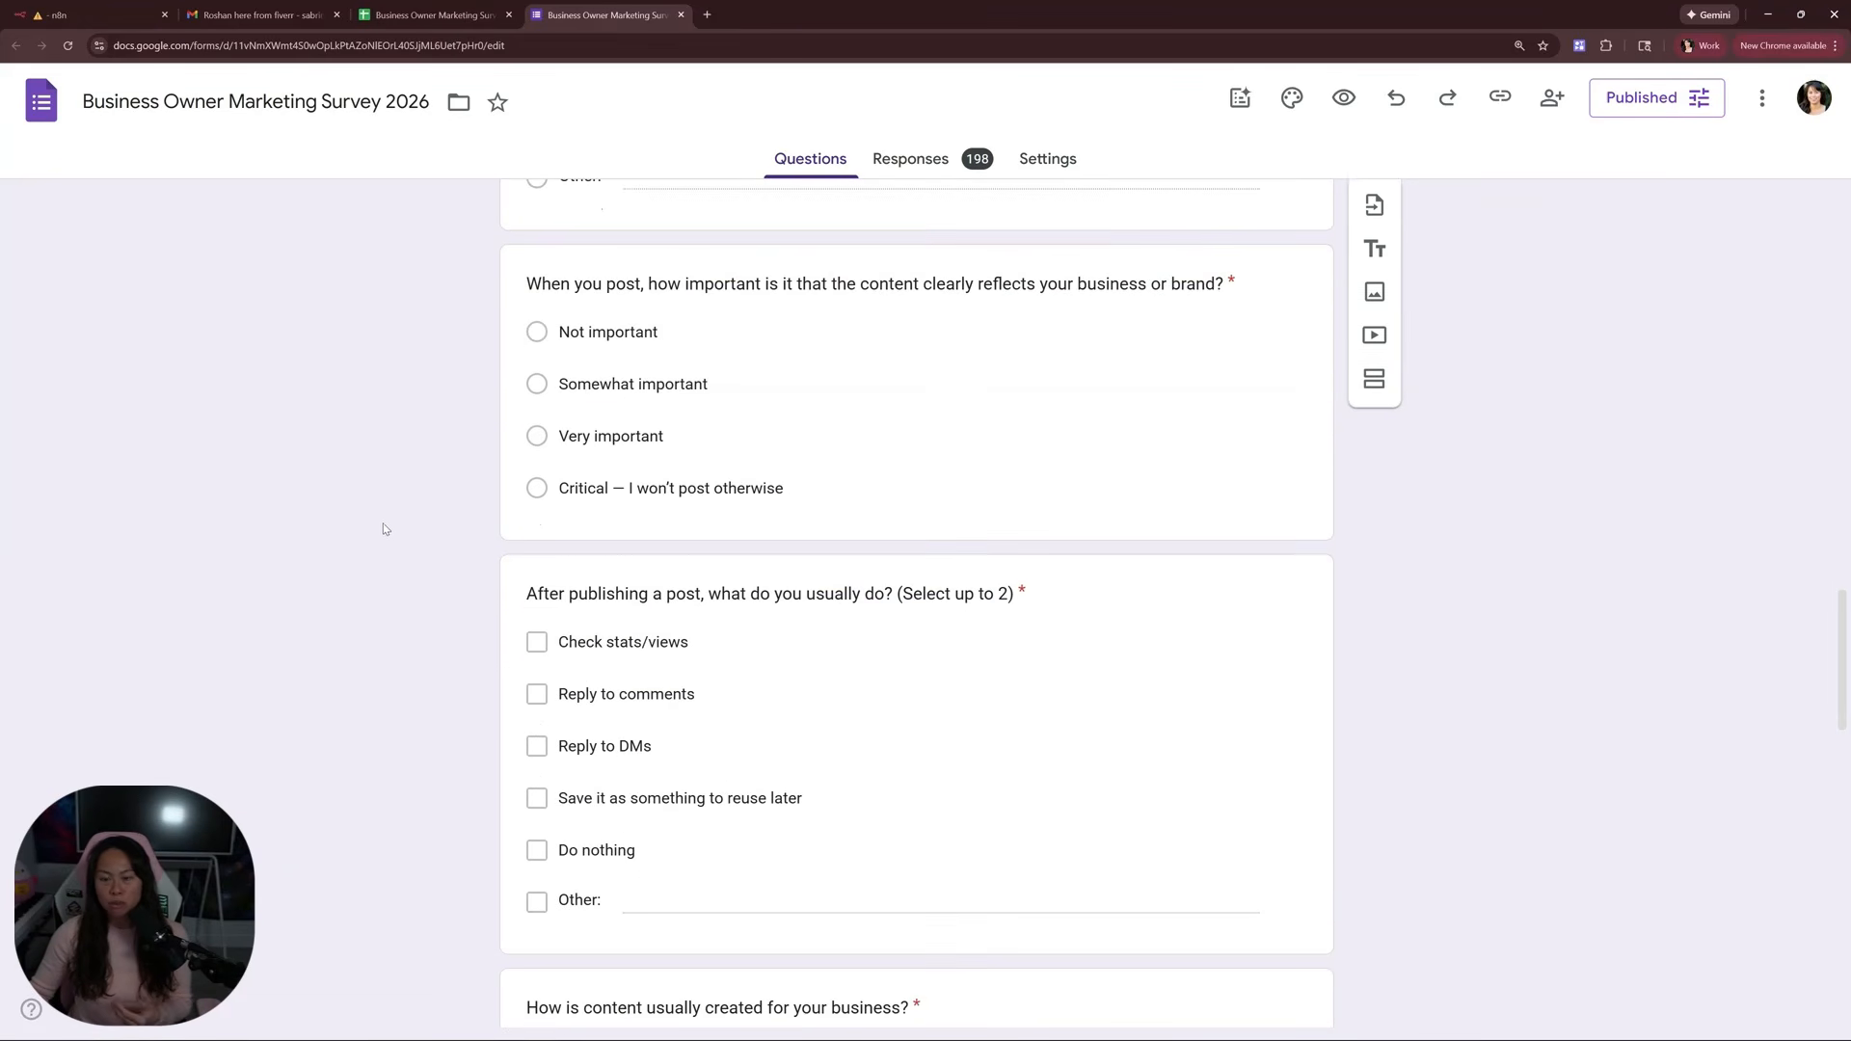
pyautogui.scroll(-2, 385, 528)
pyautogui.scroll(1, 381, 528)
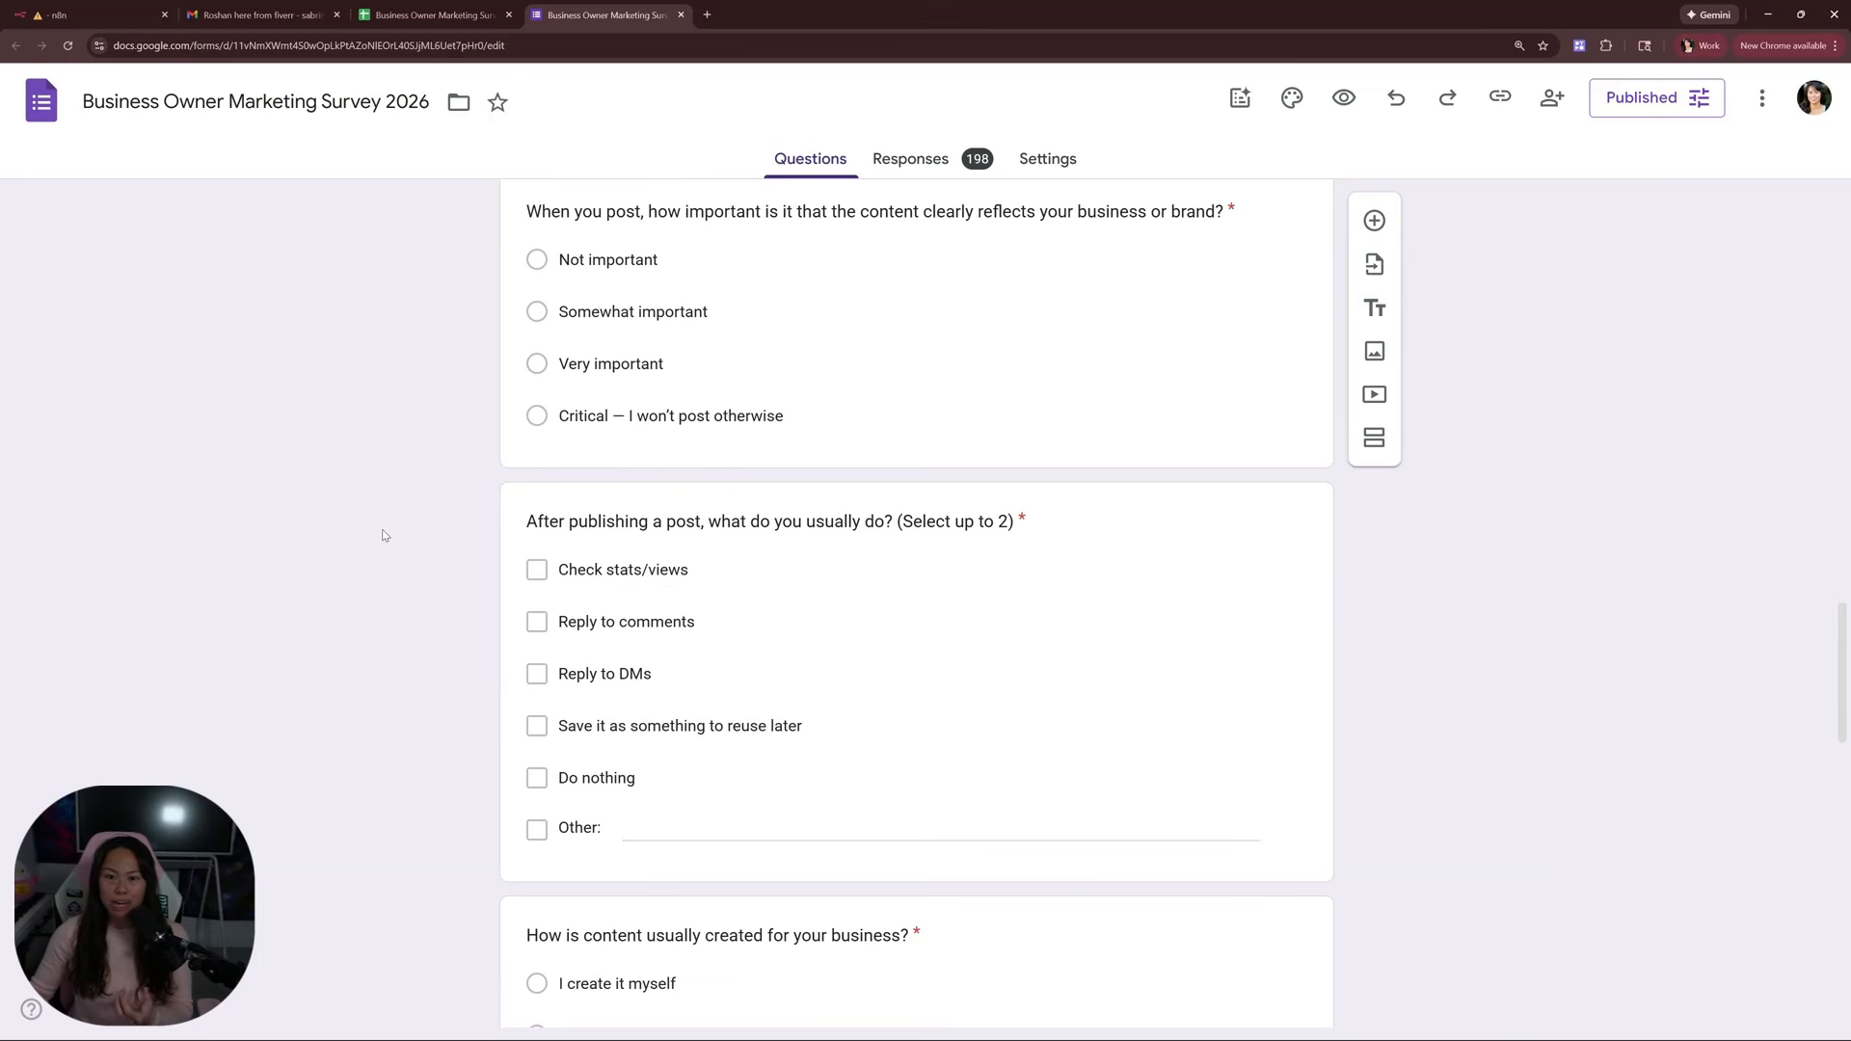
pyautogui.scroll(-7, 370, 527)
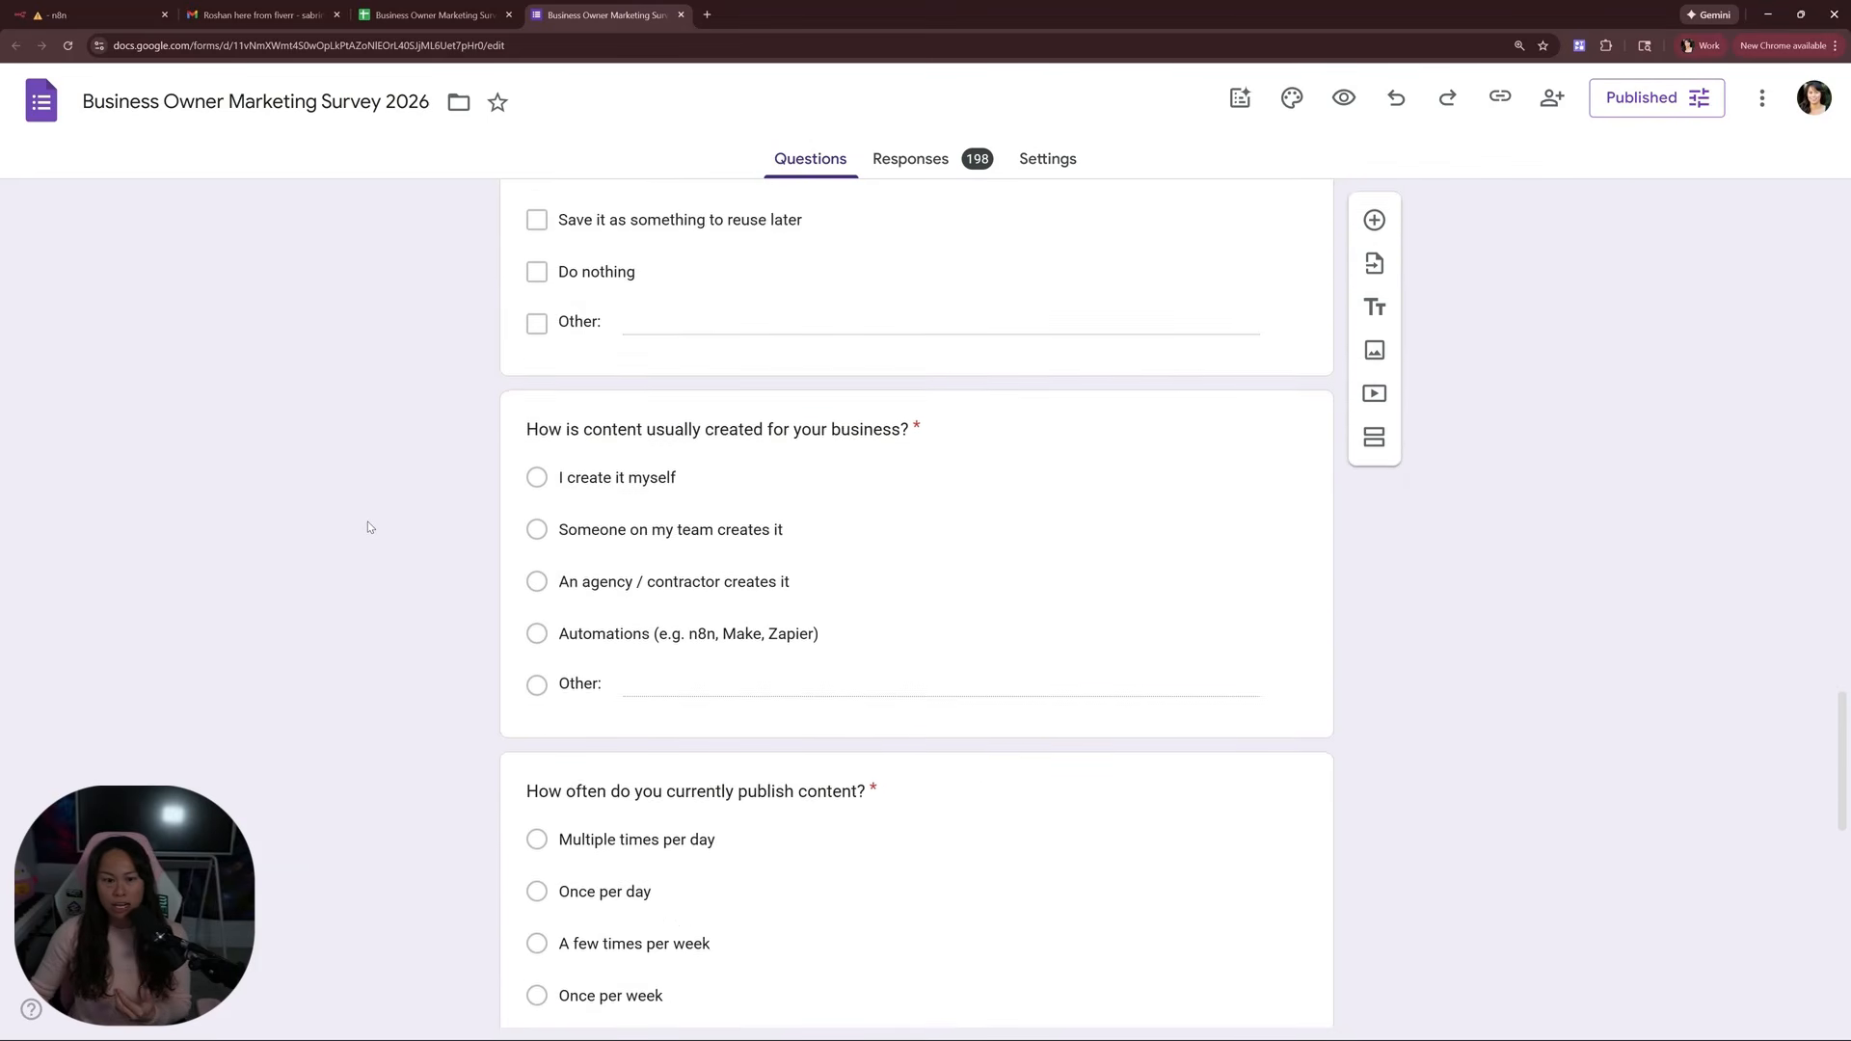
pyautogui.scroll(-5, 364, 526)
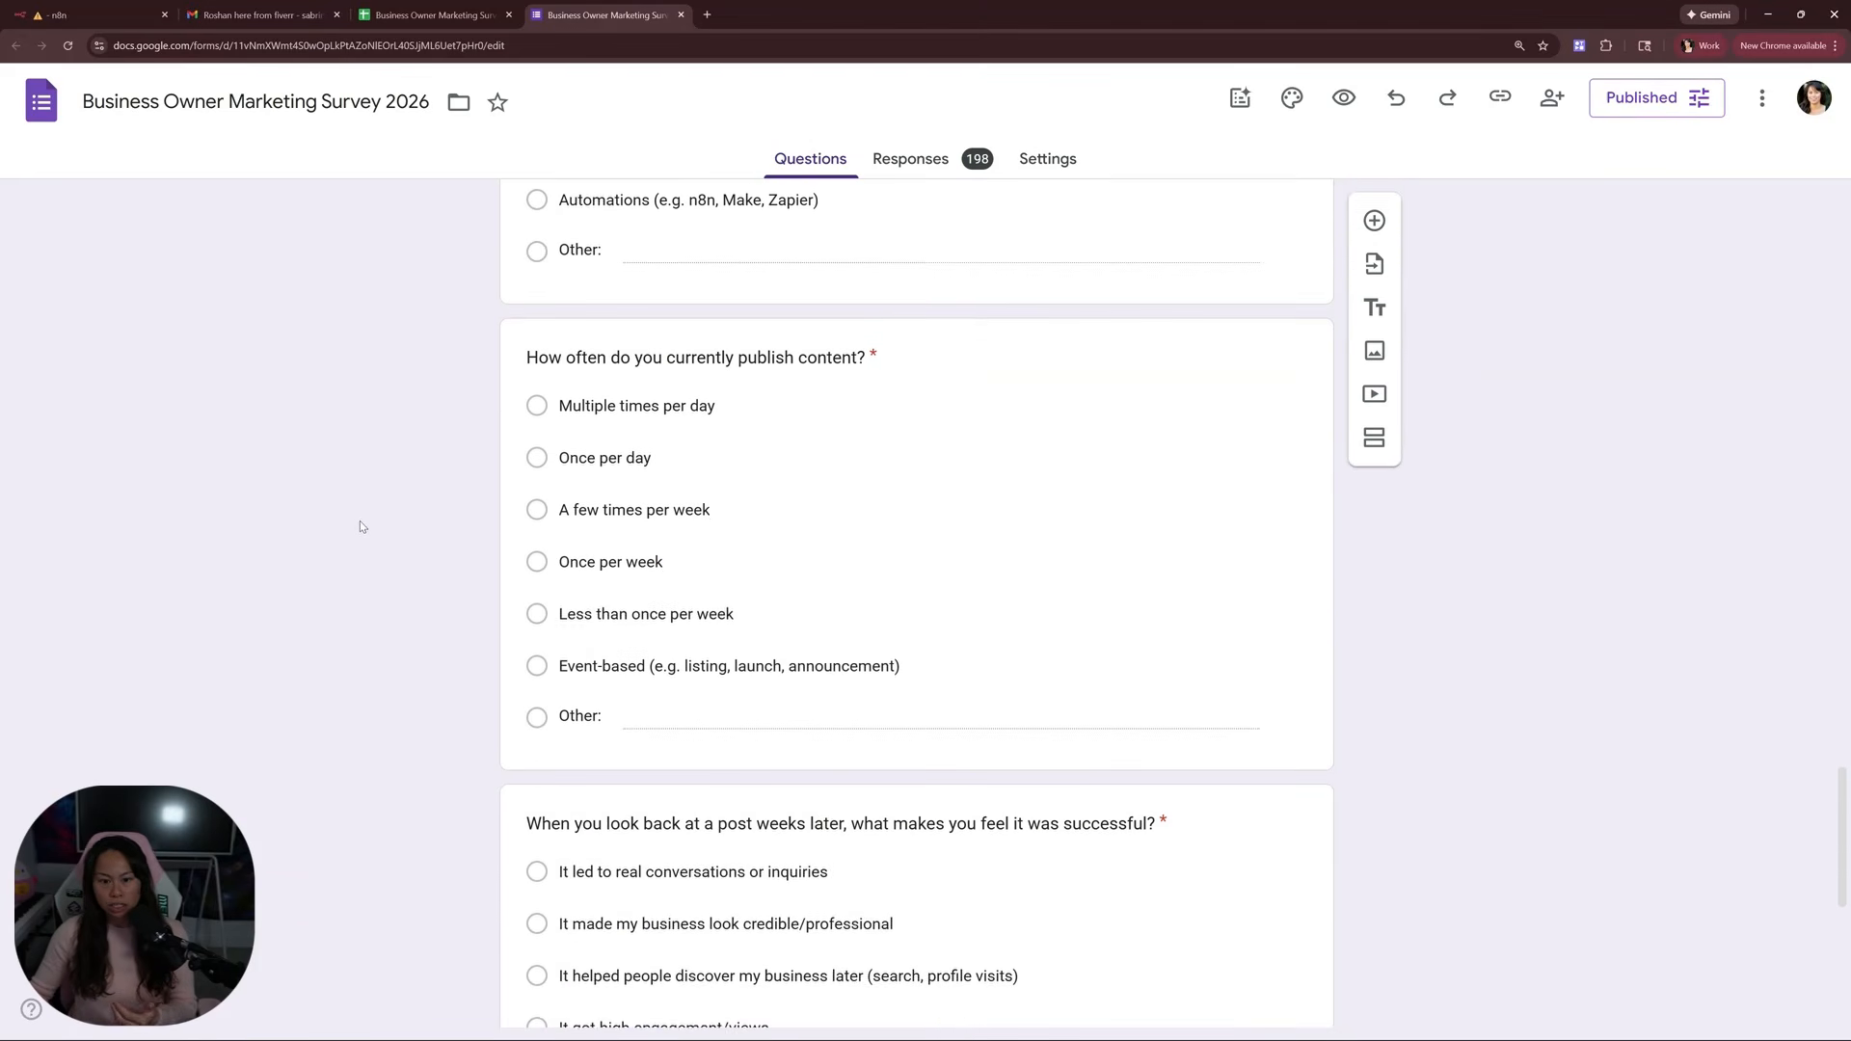
pyautogui.scroll(-5, 352, 528)
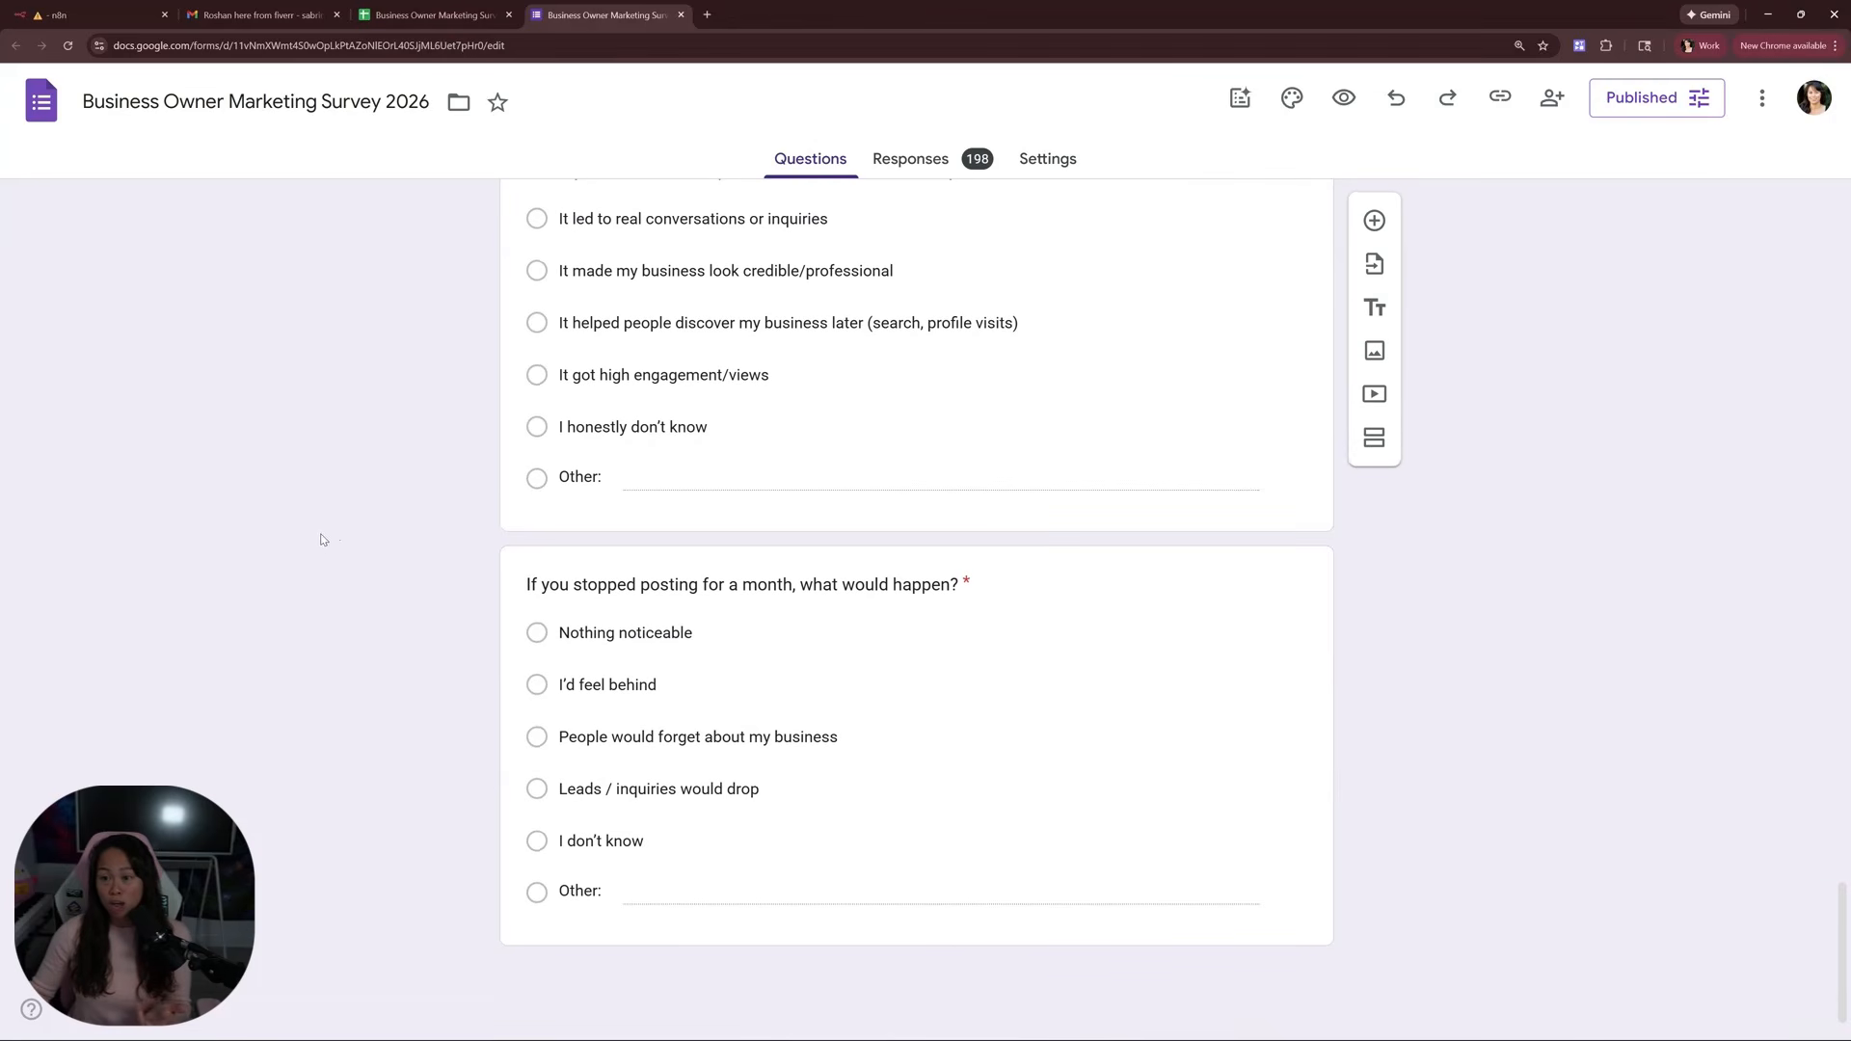
# Return to the responses spreadsheet and read the heading and summary of Key Takeaway 1 in Gemini's analysis
pyautogui.click(434, 14)
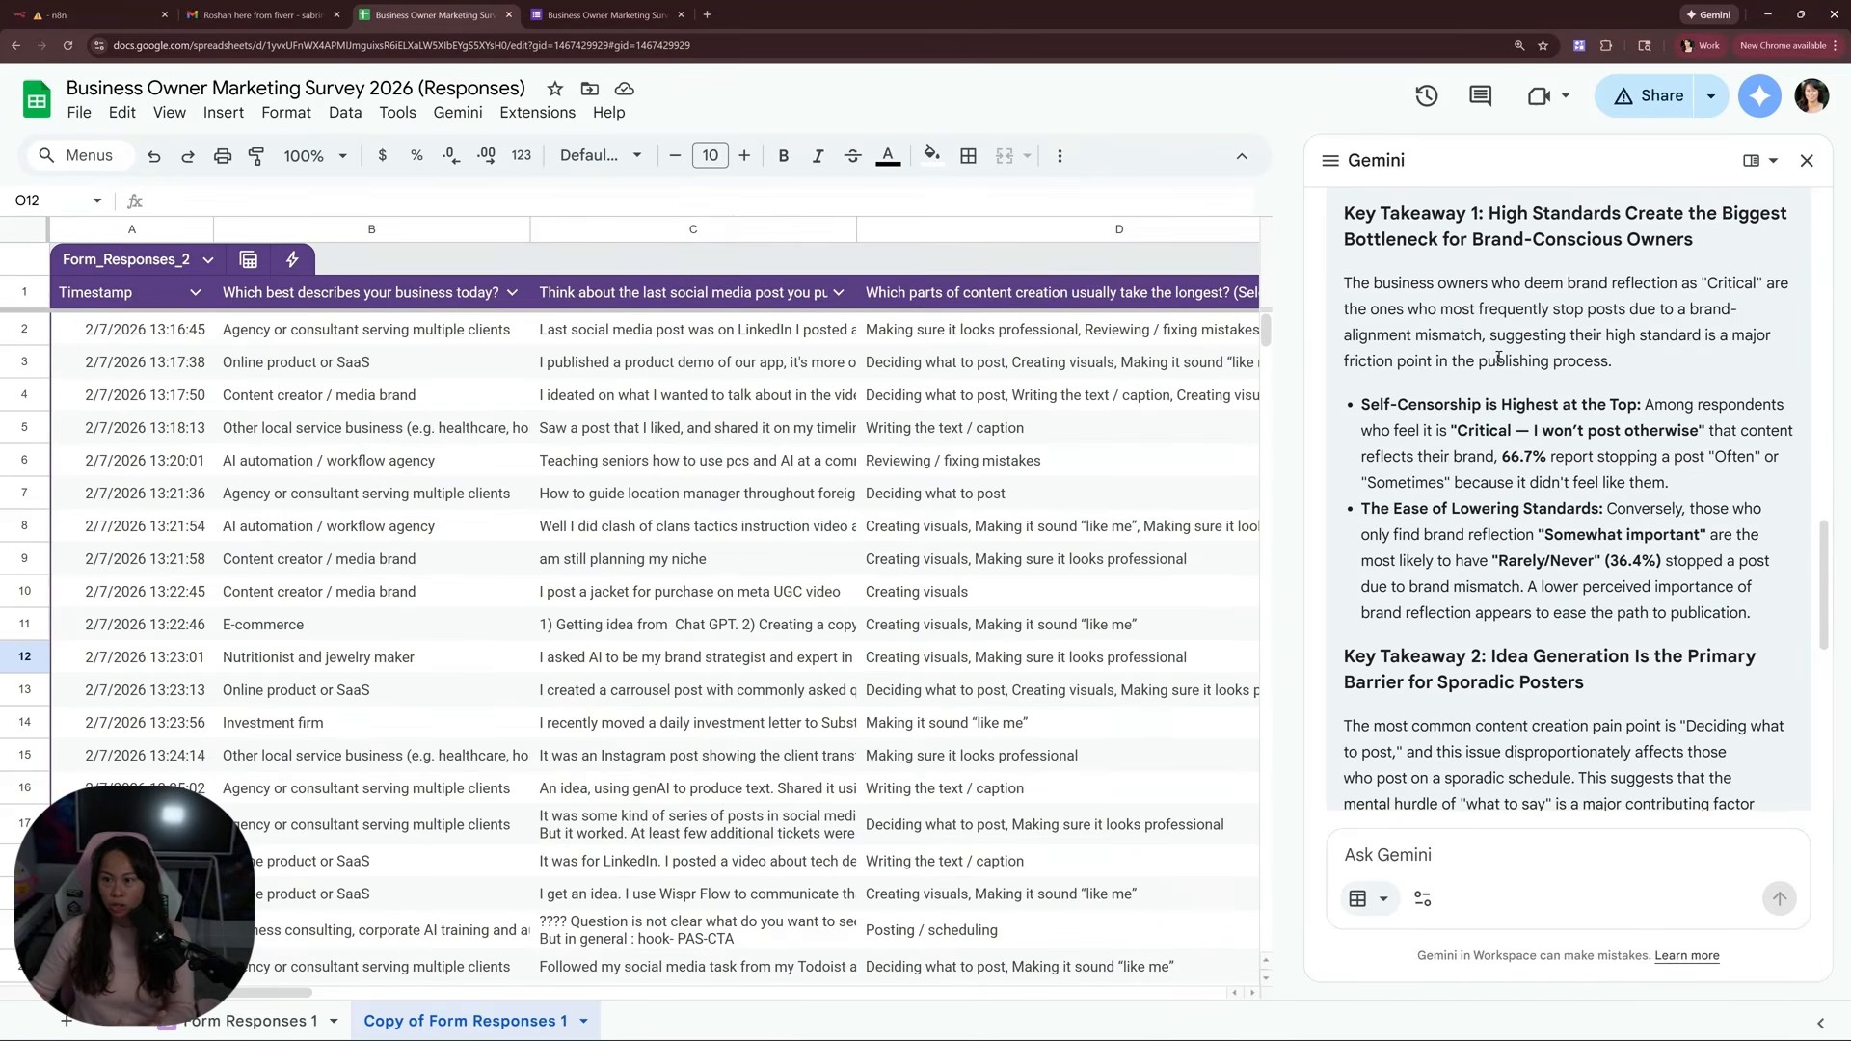
pyautogui.moveTo(1490, 216); pyautogui.dragTo(1735, 241)
pyautogui.click(1730, 246)
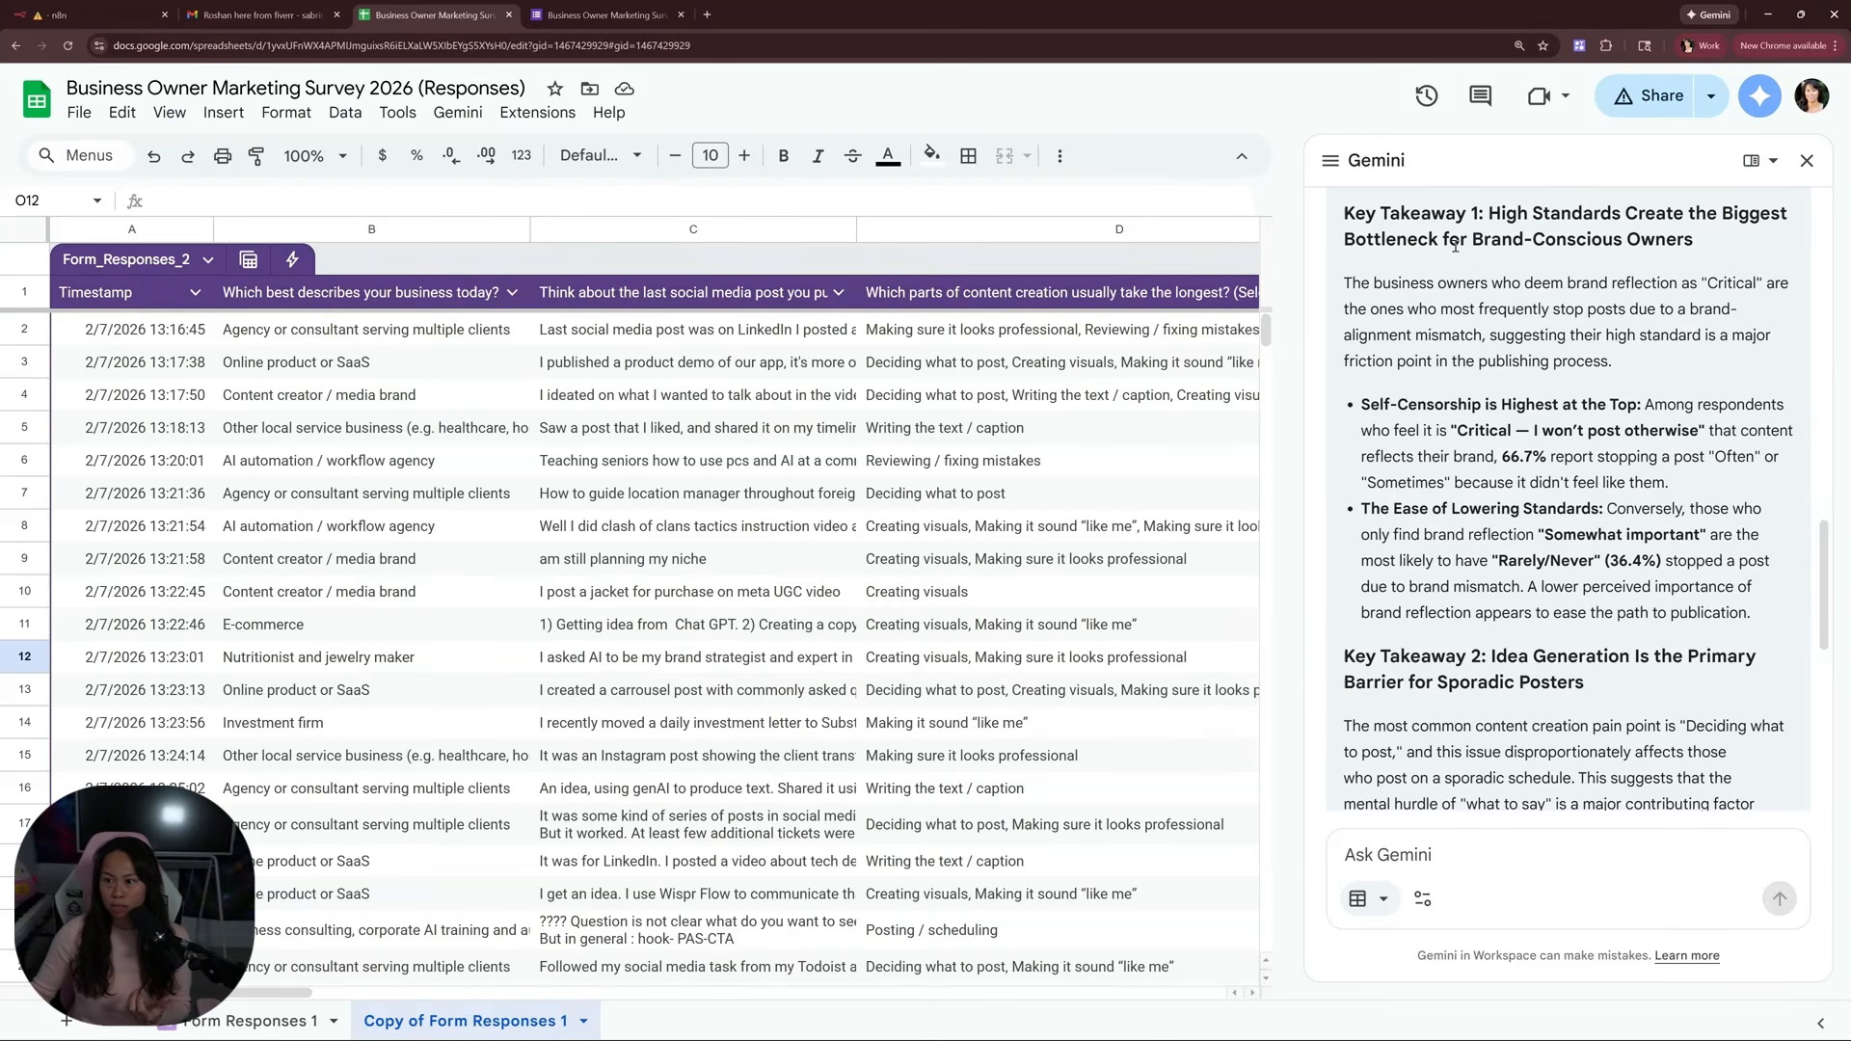
pyautogui.moveTo(1452, 241); pyautogui.dragTo(1623, 283)
pyautogui.click(1623, 270)
# Read the Self-Censorship Is Highest at the Top finding under Key Takeaway 1 in Gemini's analysis
pyautogui.moveTo(1417, 405); pyautogui.dragTo(1662, 433)
pyautogui.click(1695, 439)
pyautogui.scroll(-2, 1661, 436)
pyautogui.click(1572, 456)
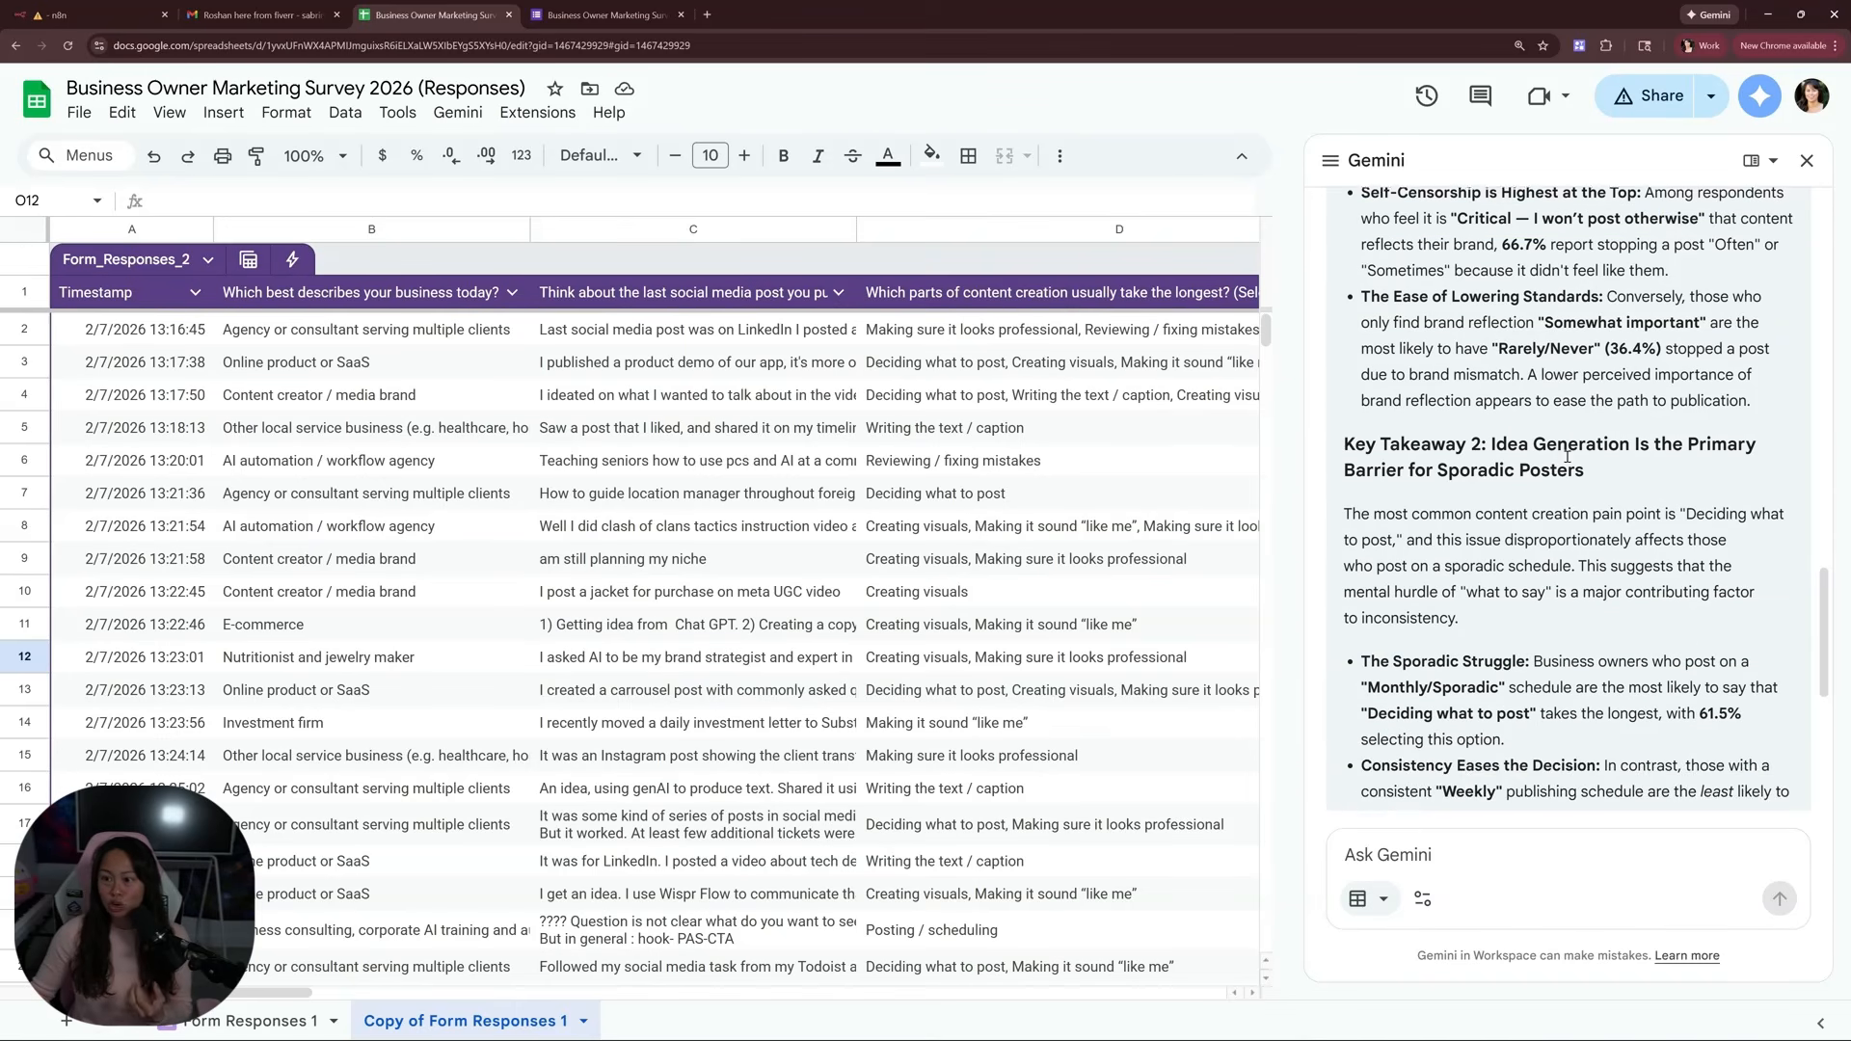
pyautogui.scroll(1, 1567, 458)
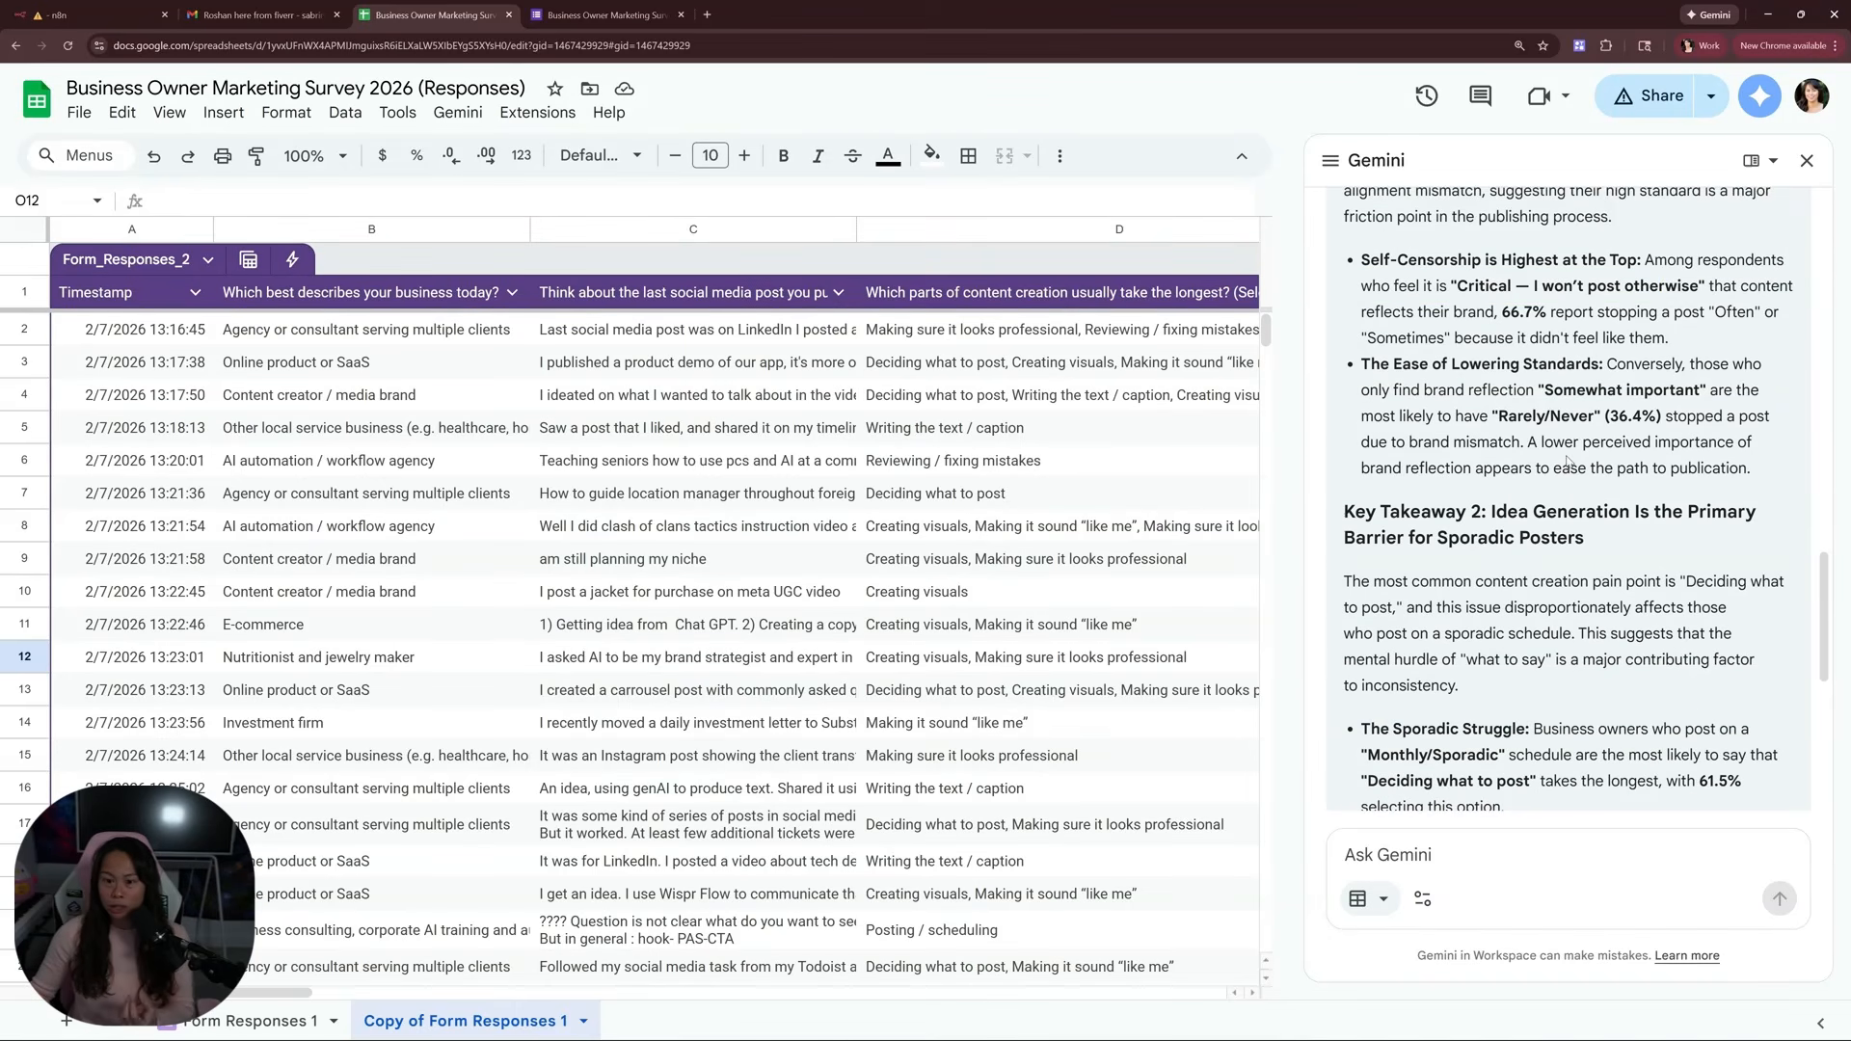
pyautogui.moveTo(1511, 313); pyautogui.dragTo(1701, 316)
pyautogui.click(1540, 313)
pyautogui.click(1687, 335)
pyautogui.click(1700, 344)
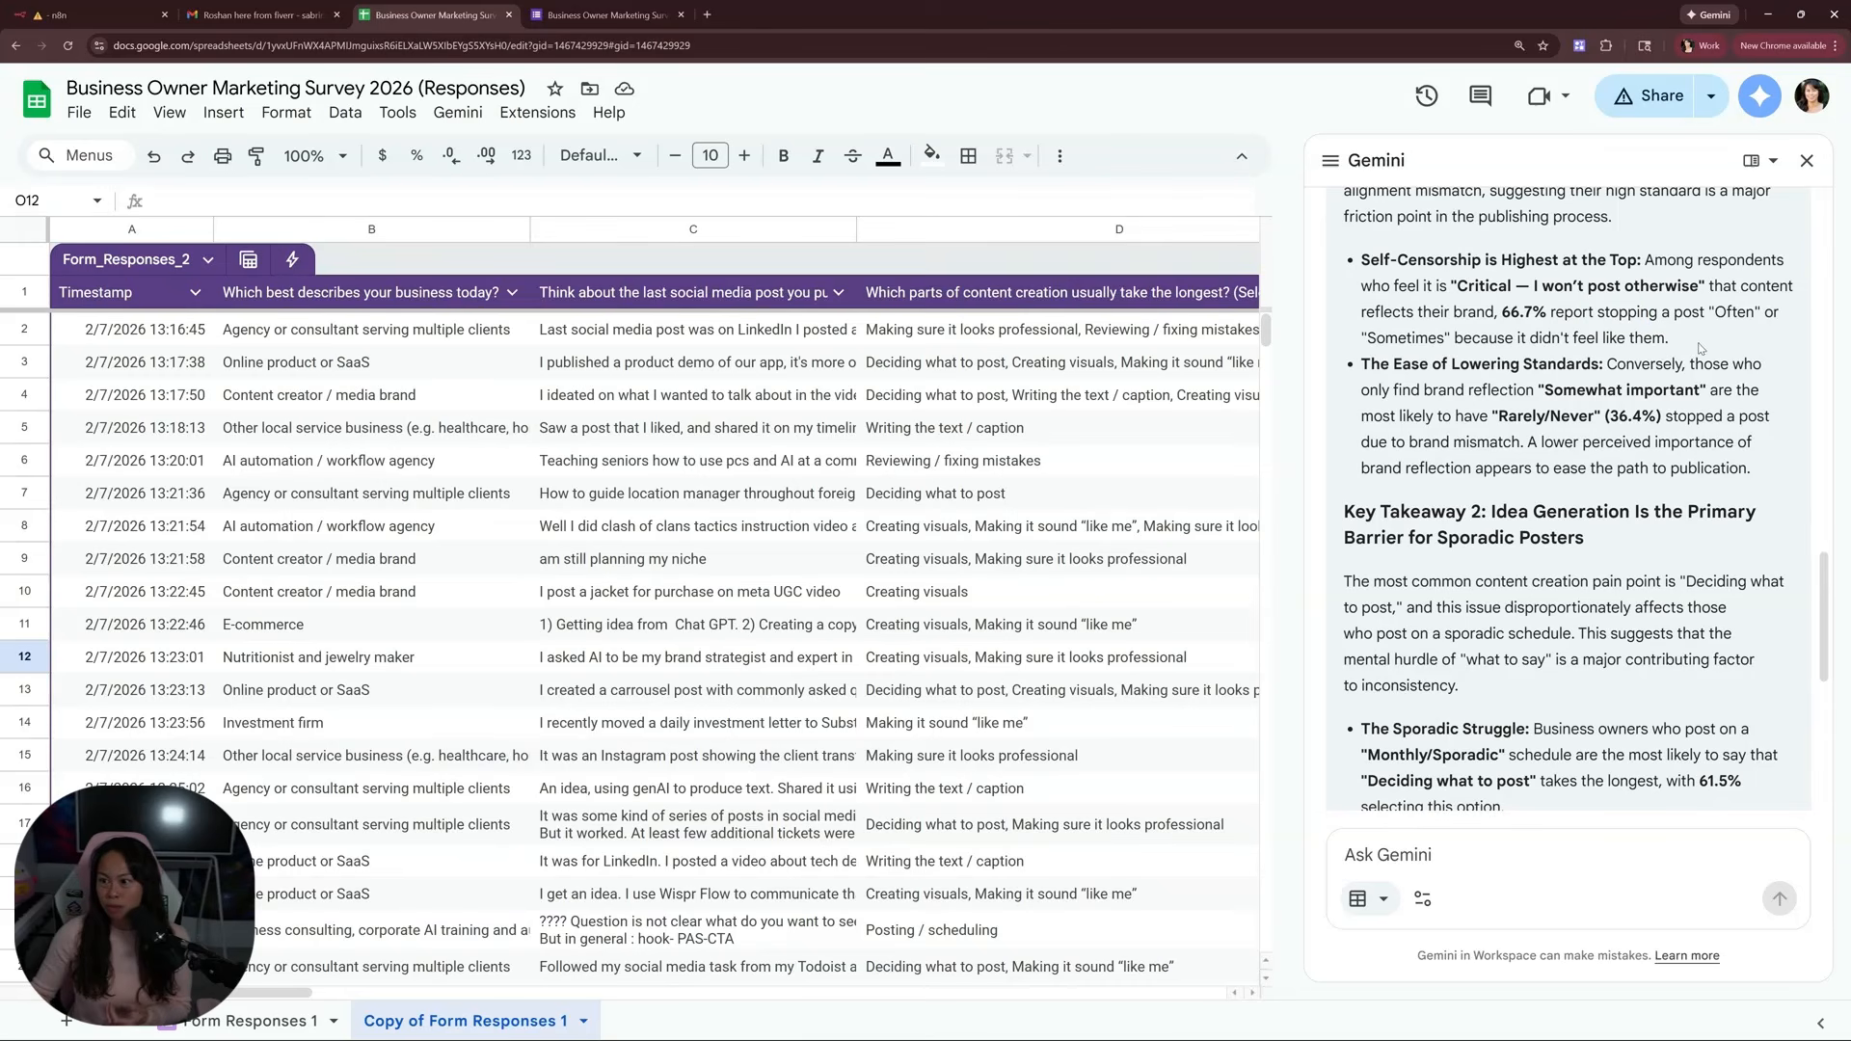
# Read Key Takeaway 2 on idea generation, including its Sporadic Struggle point, and view the follow-up suggestions below it
pyautogui.scroll(-3, 1460, 381)
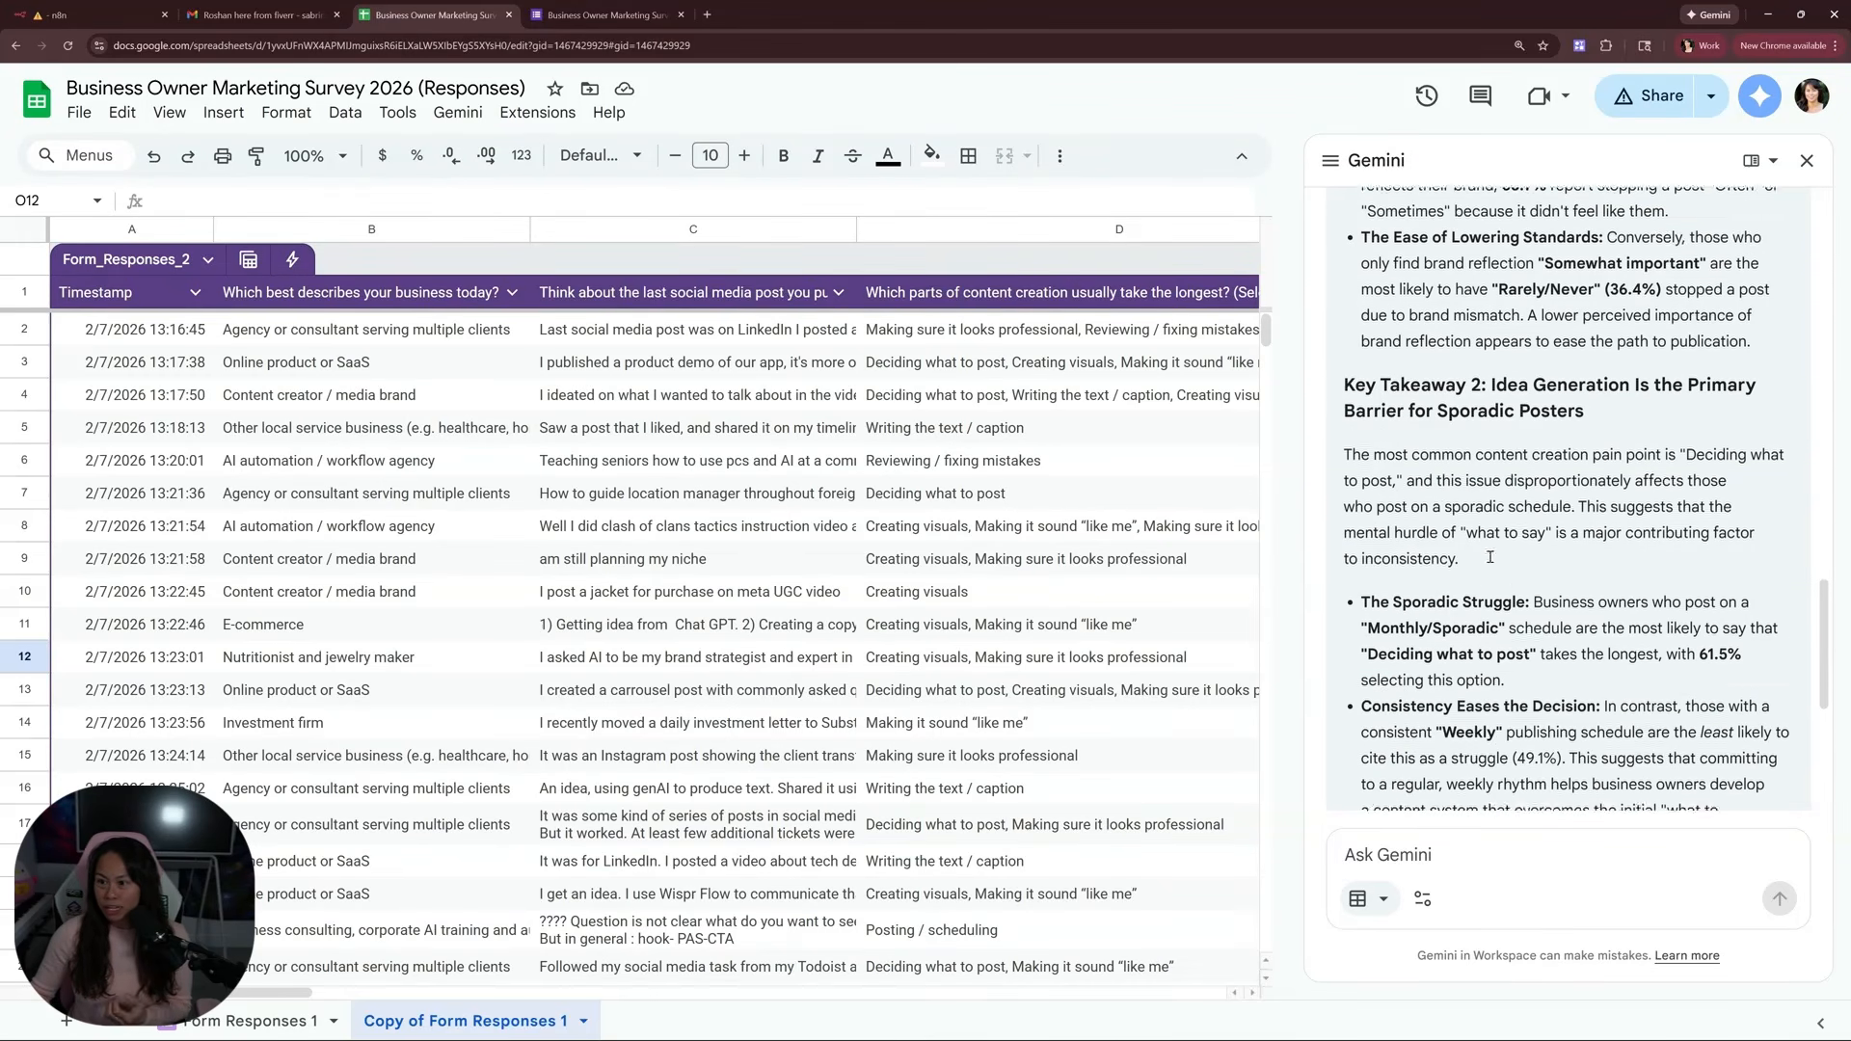
pyautogui.scroll(-1, 1439, 289)
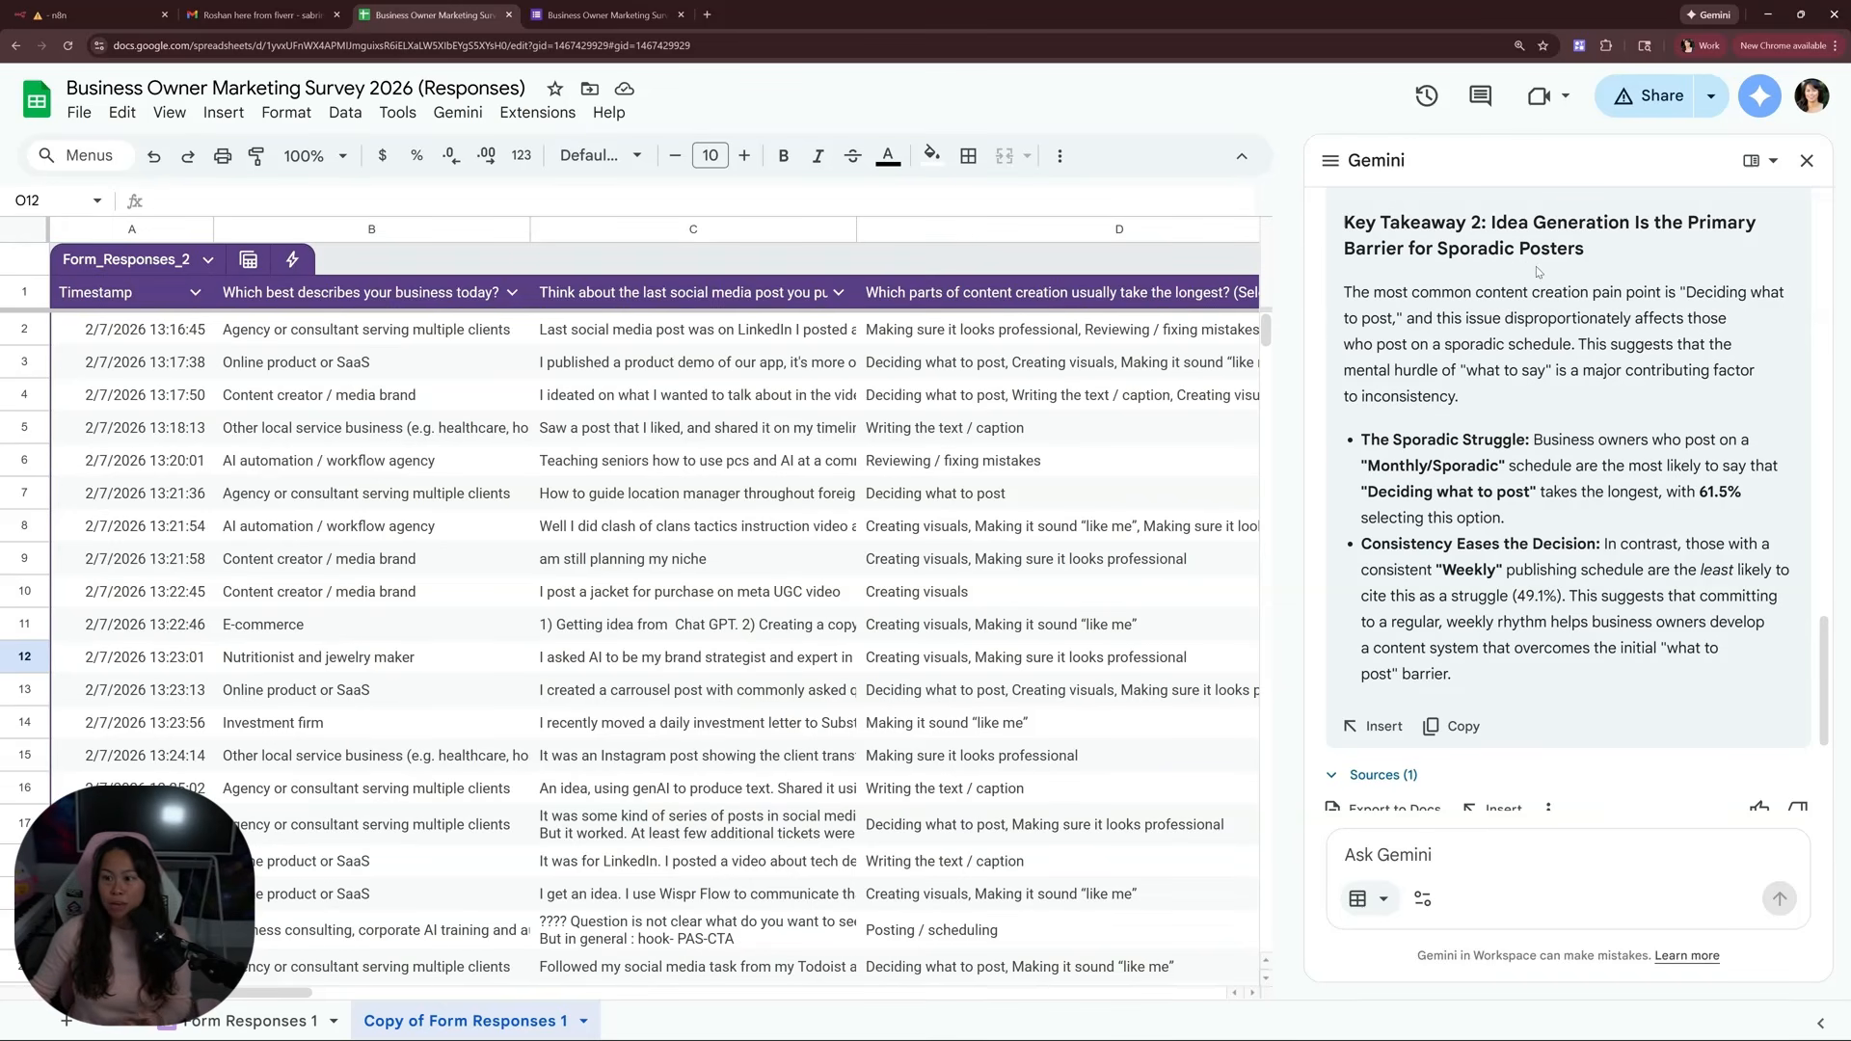
pyautogui.scroll(-1, 1441, 340)
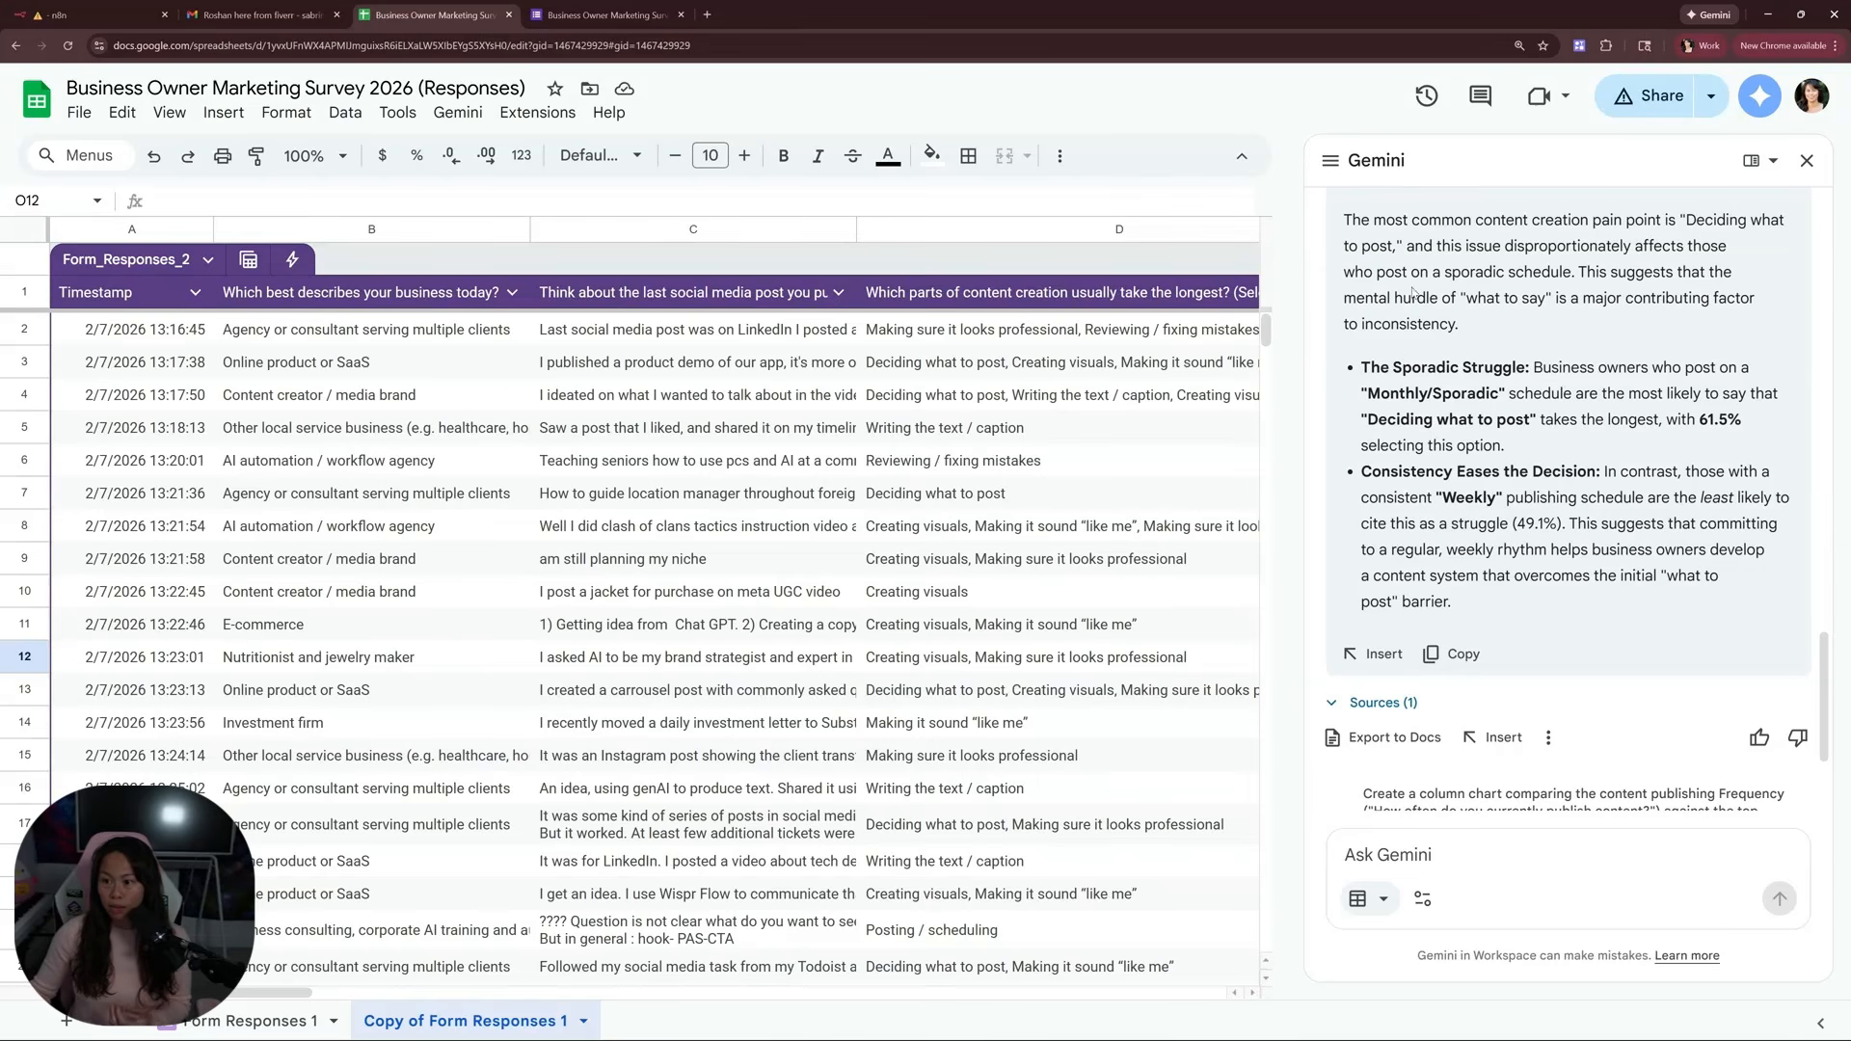
pyautogui.moveTo(1392, 368); pyautogui.dragTo(1570, 394)
pyautogui.click(1490, 395)
pyautogui.click(1420, 400)
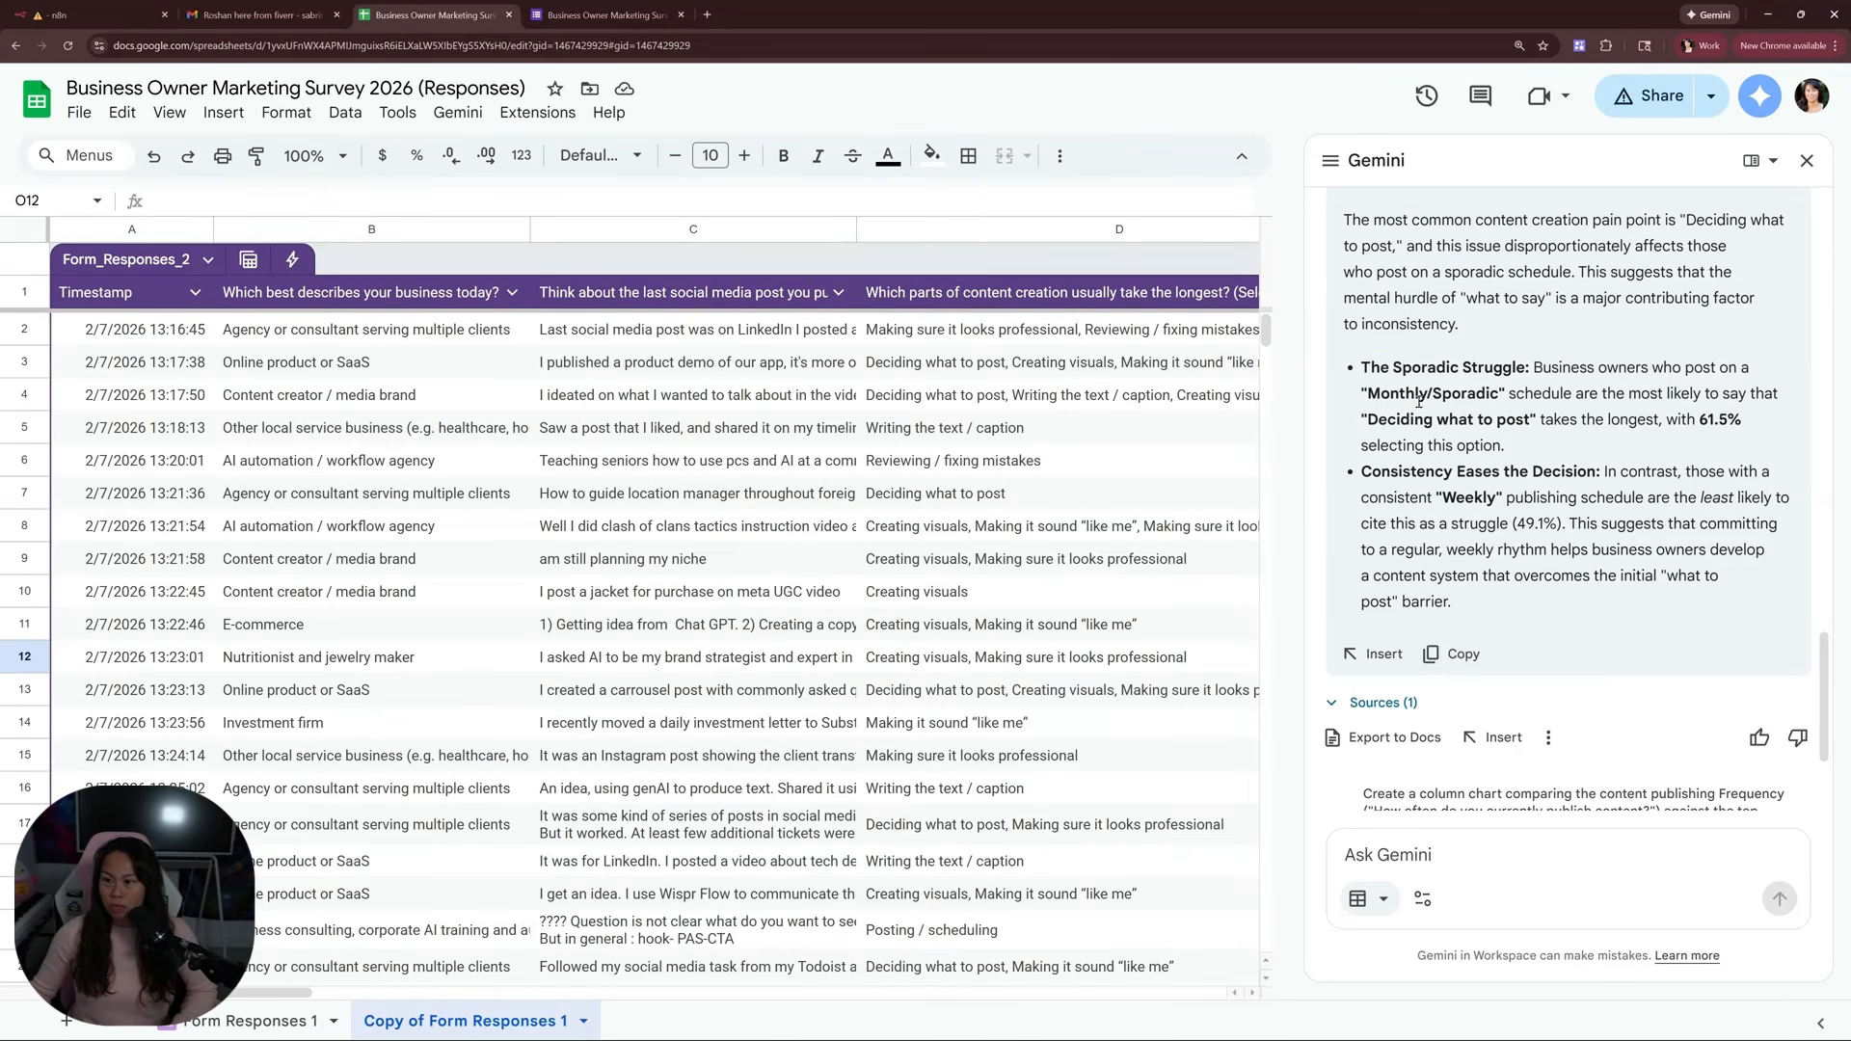
pyautogui.moveTo(1419, 400); pyautogui.dragTo(1695, 397)
pyautogui.click(1486, 395)
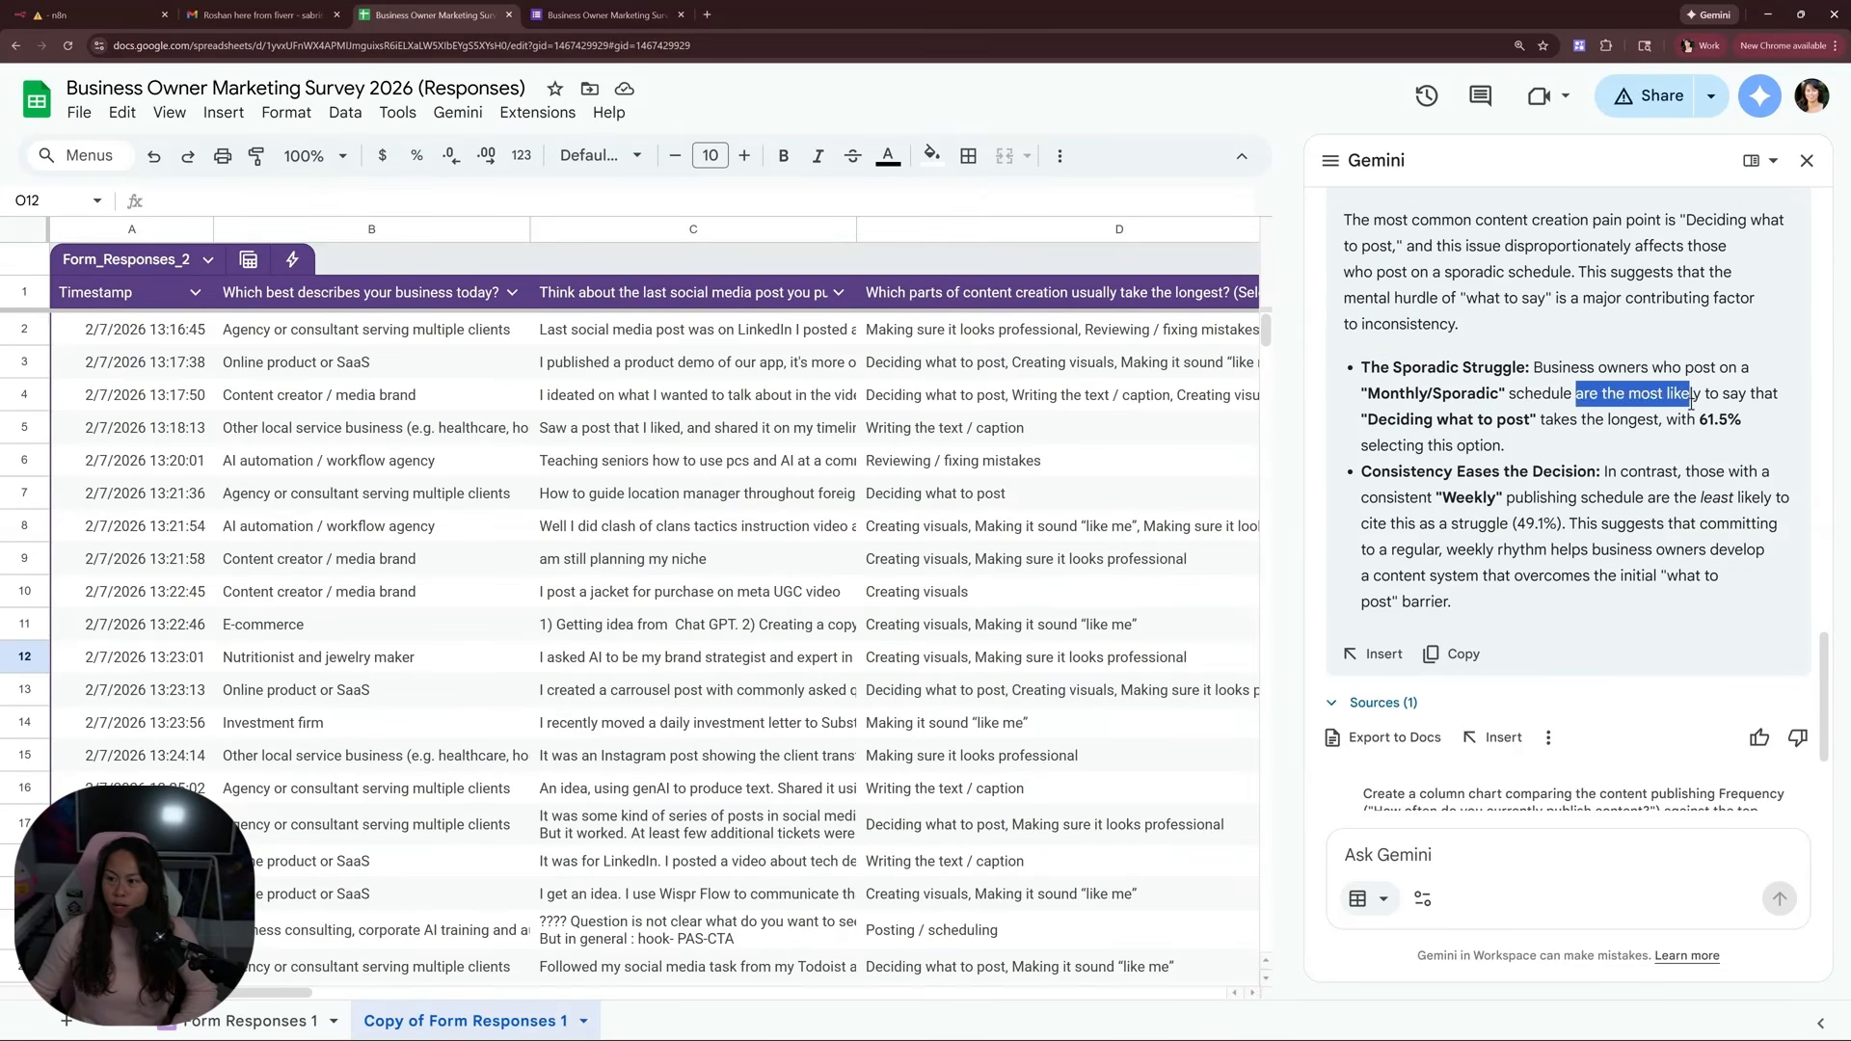
pyautogui.click(1701, 416)
pyautogui.moveTo(1426, 424); pyautogui.dragTo(1667, 455)
pyautogui.click(1523, 454)
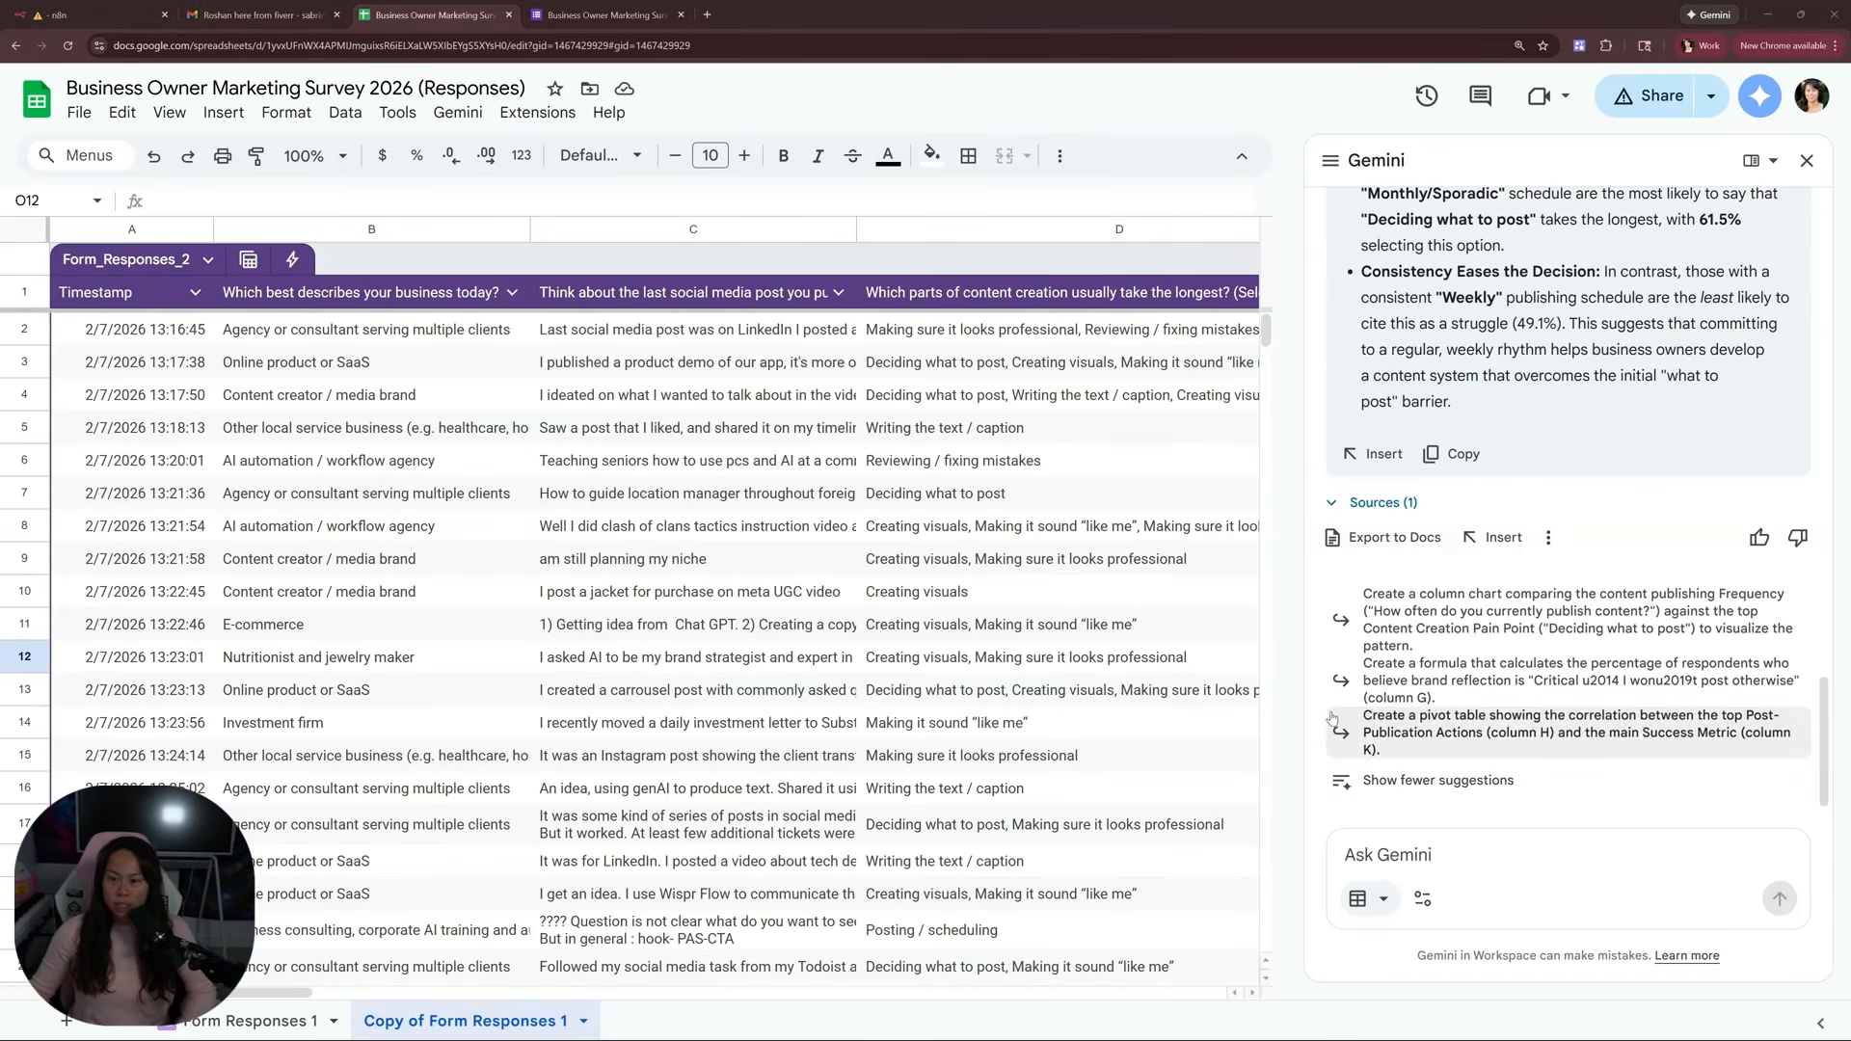
# Ask Gemini to "create visualizations to help me understand" the survey data
pyautogui.click(1407, 841)
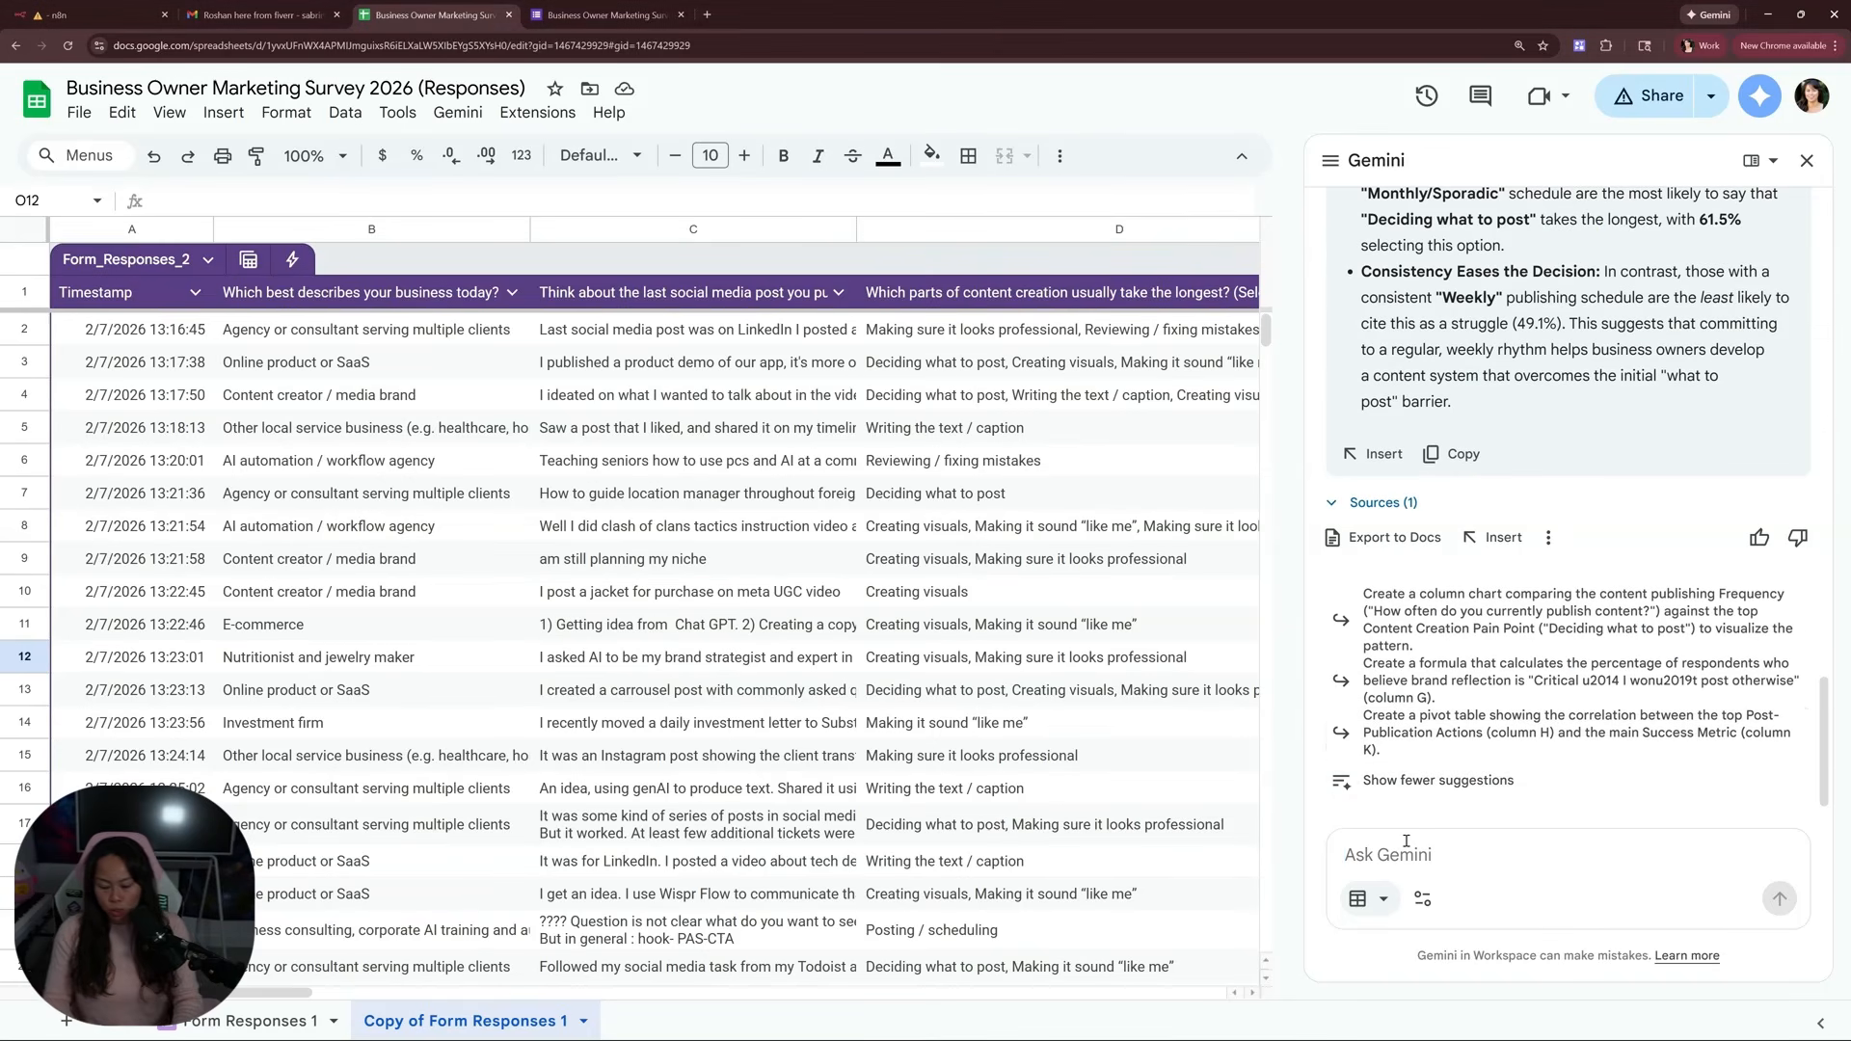
pyautogui.write('create visualiz')
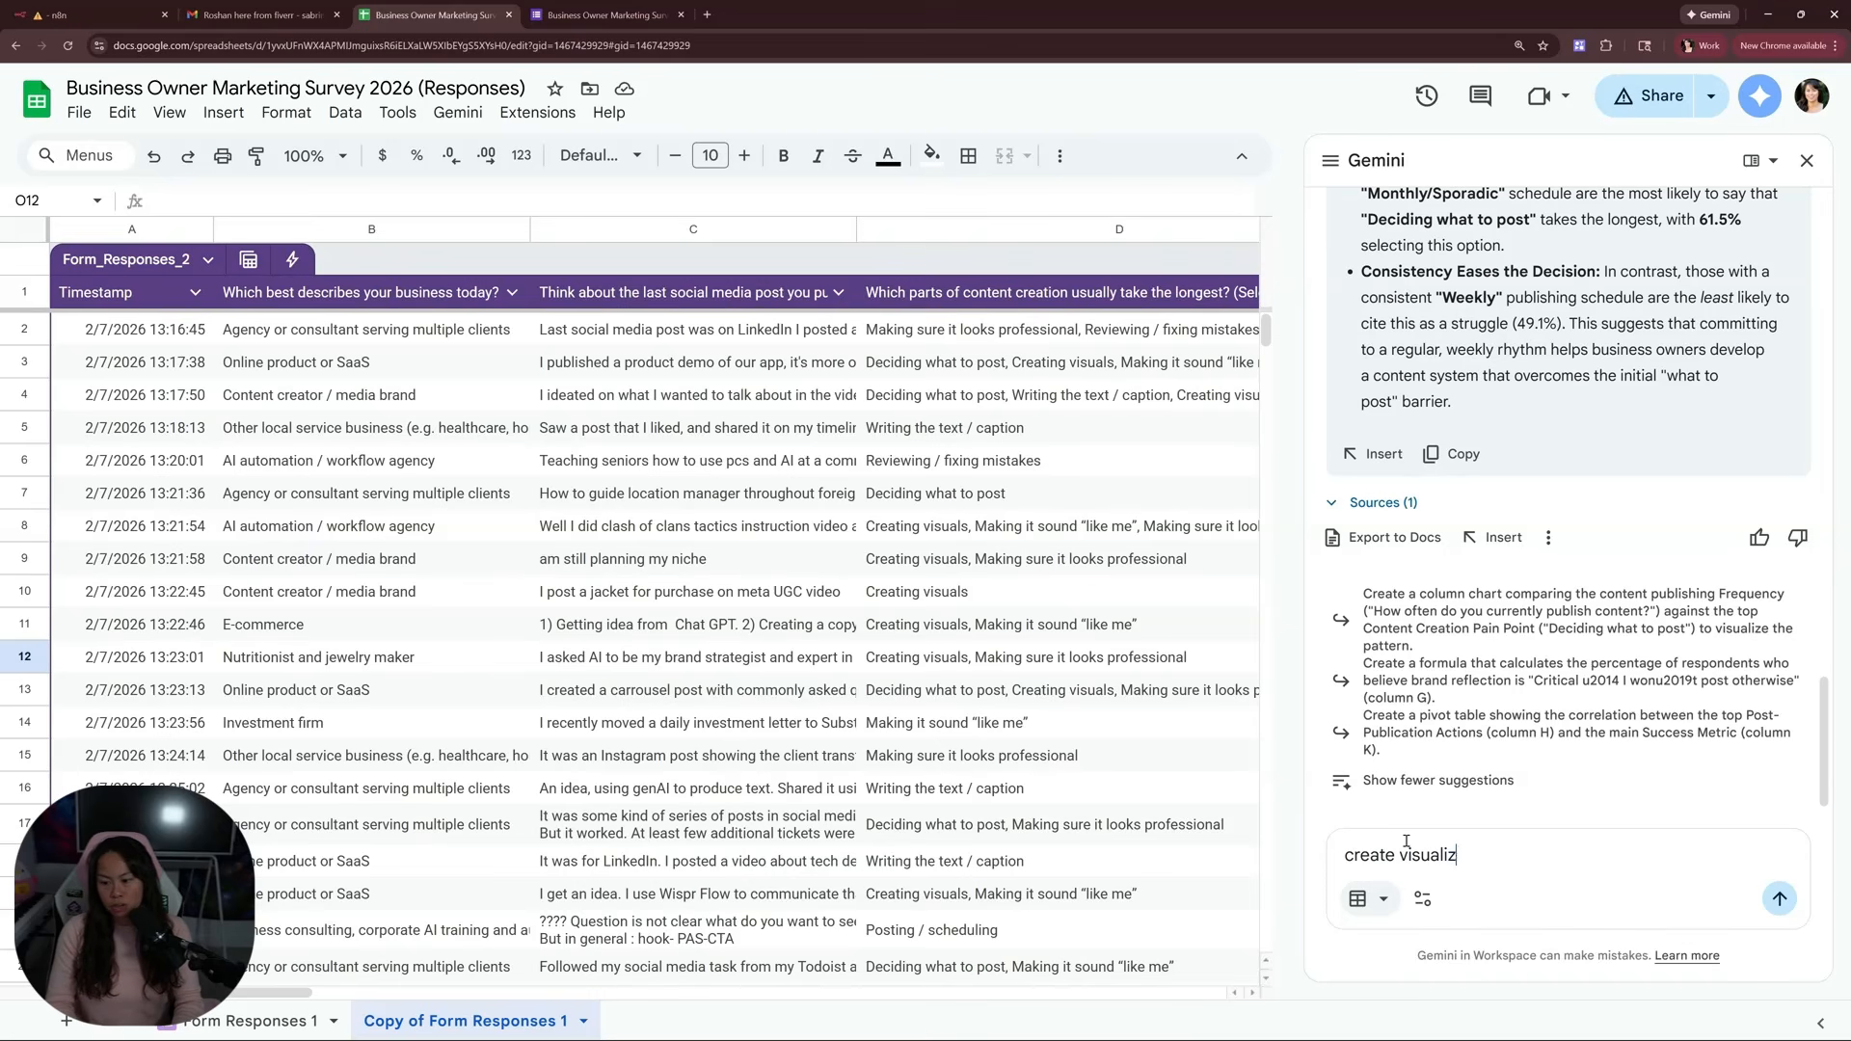
pyautogui.write('ations to help me understand')
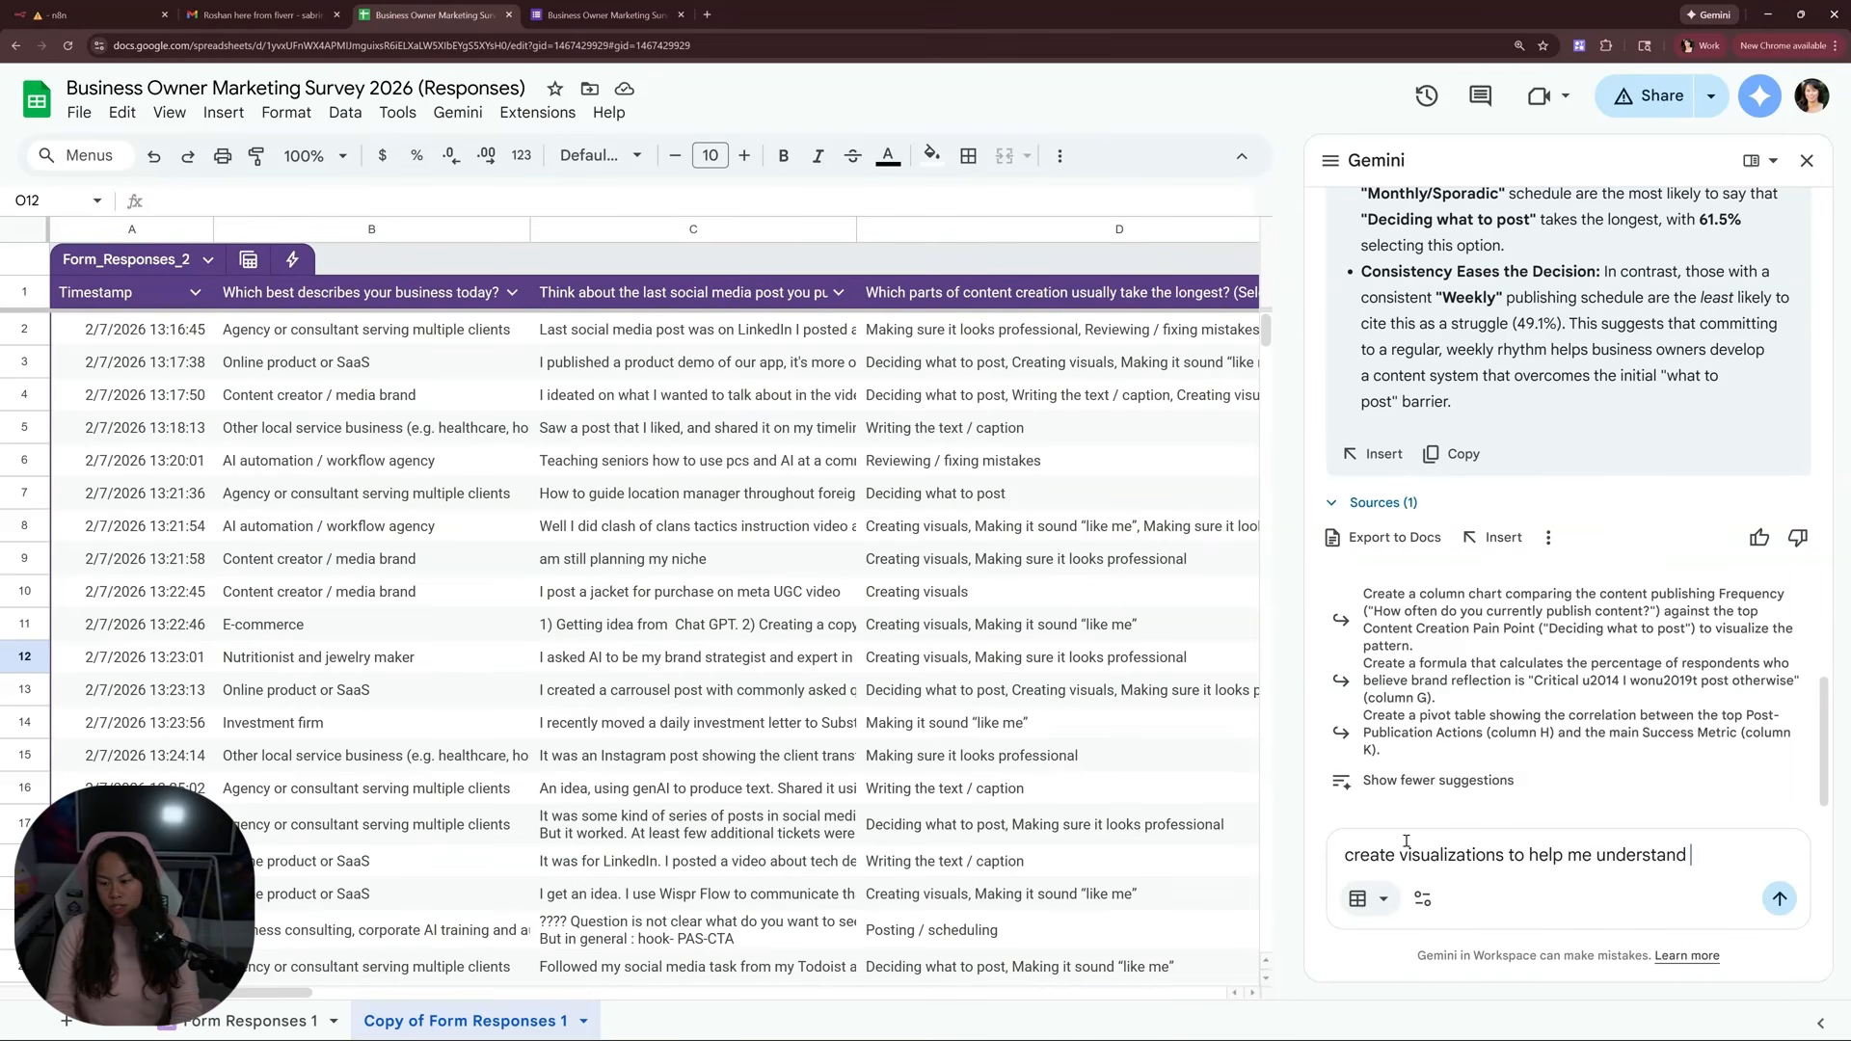
pyautogui.press('Return')
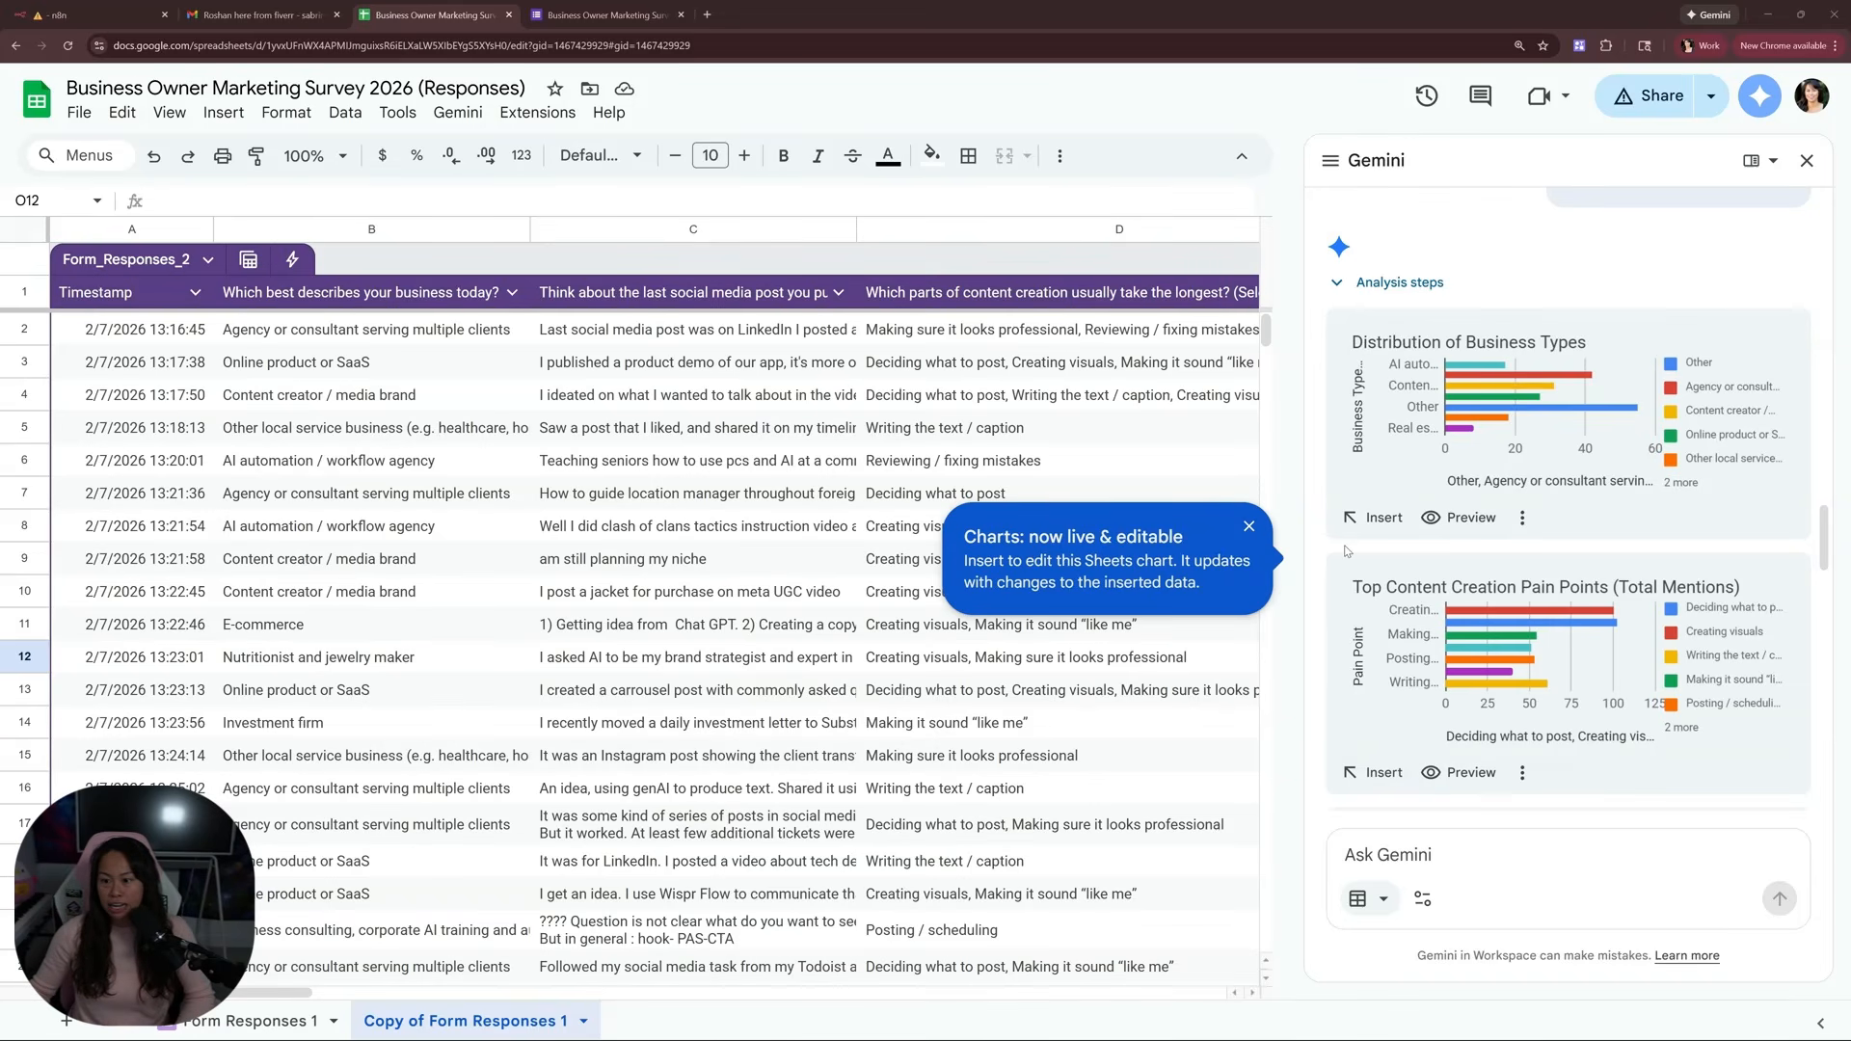
# Insert Gemini's Distribution of Business Types and Top Content Creation Pain Points (Total Mentions) charts into the spreadsheet
pyautogui.click(1379, 519)
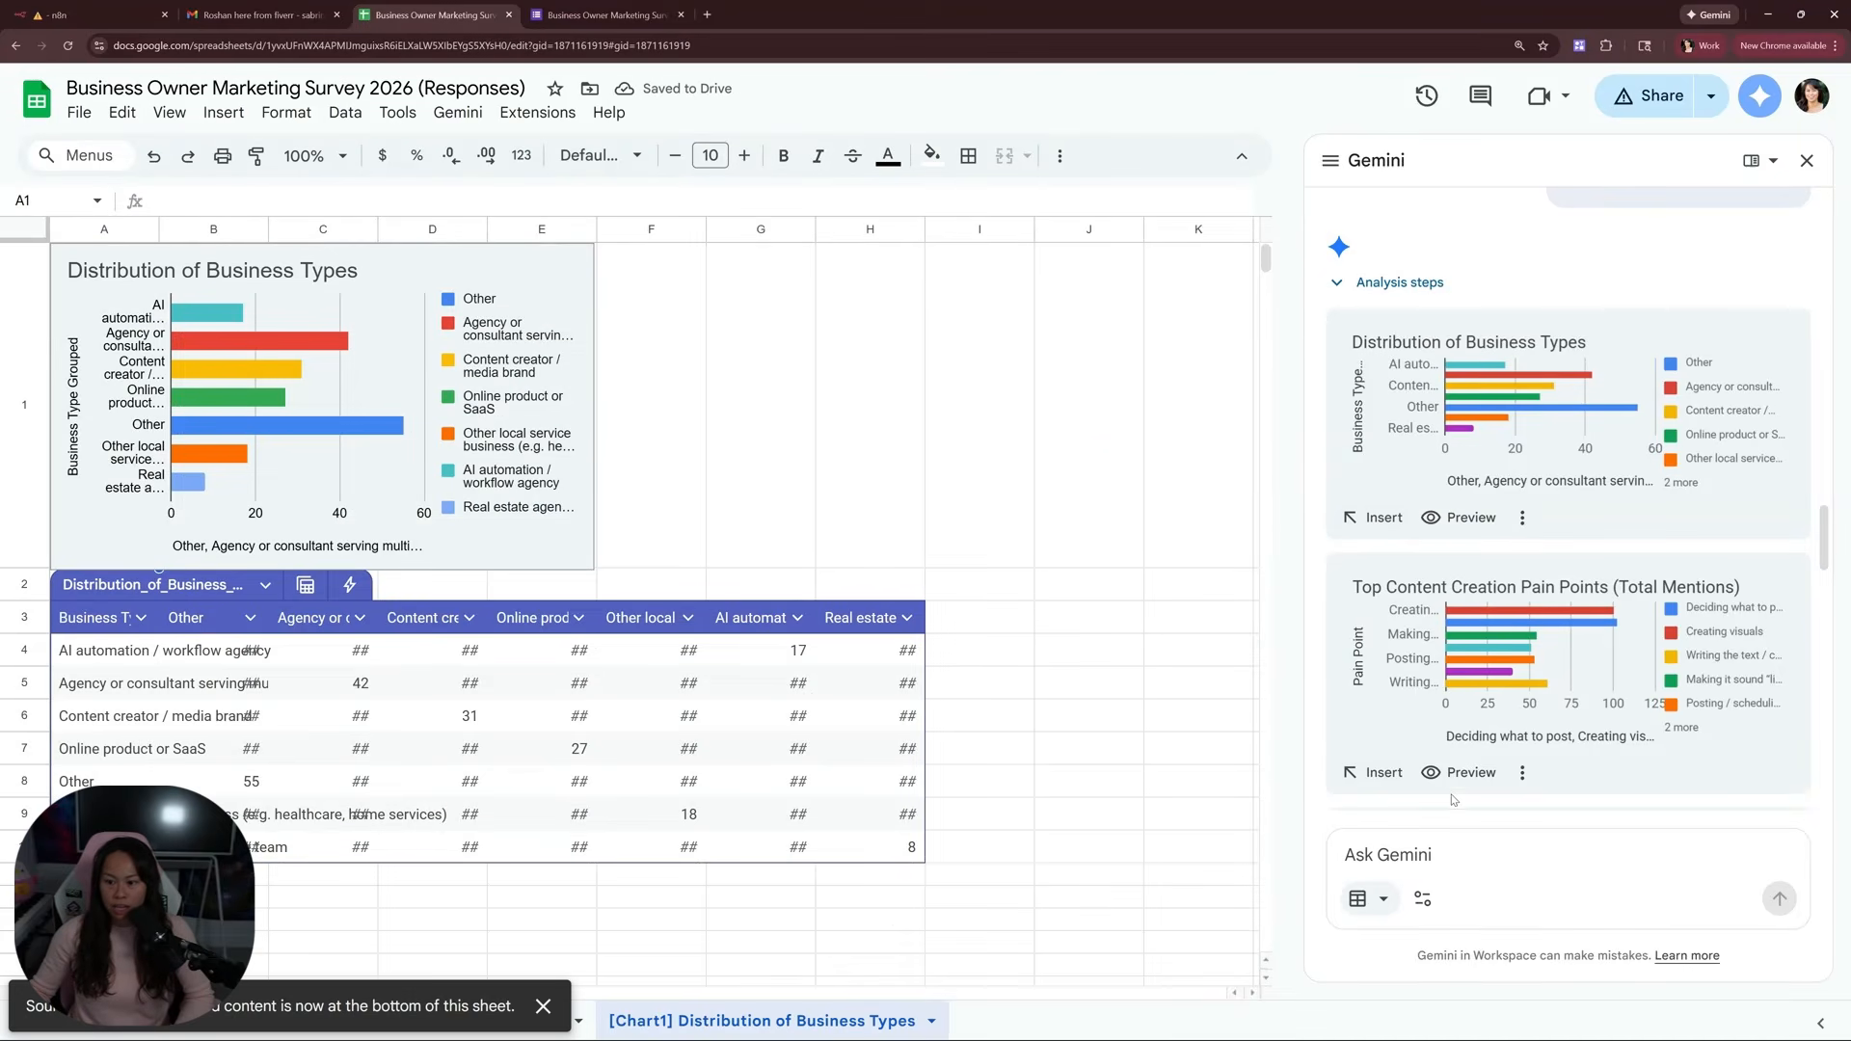
pyautogui.click(1380, 772)
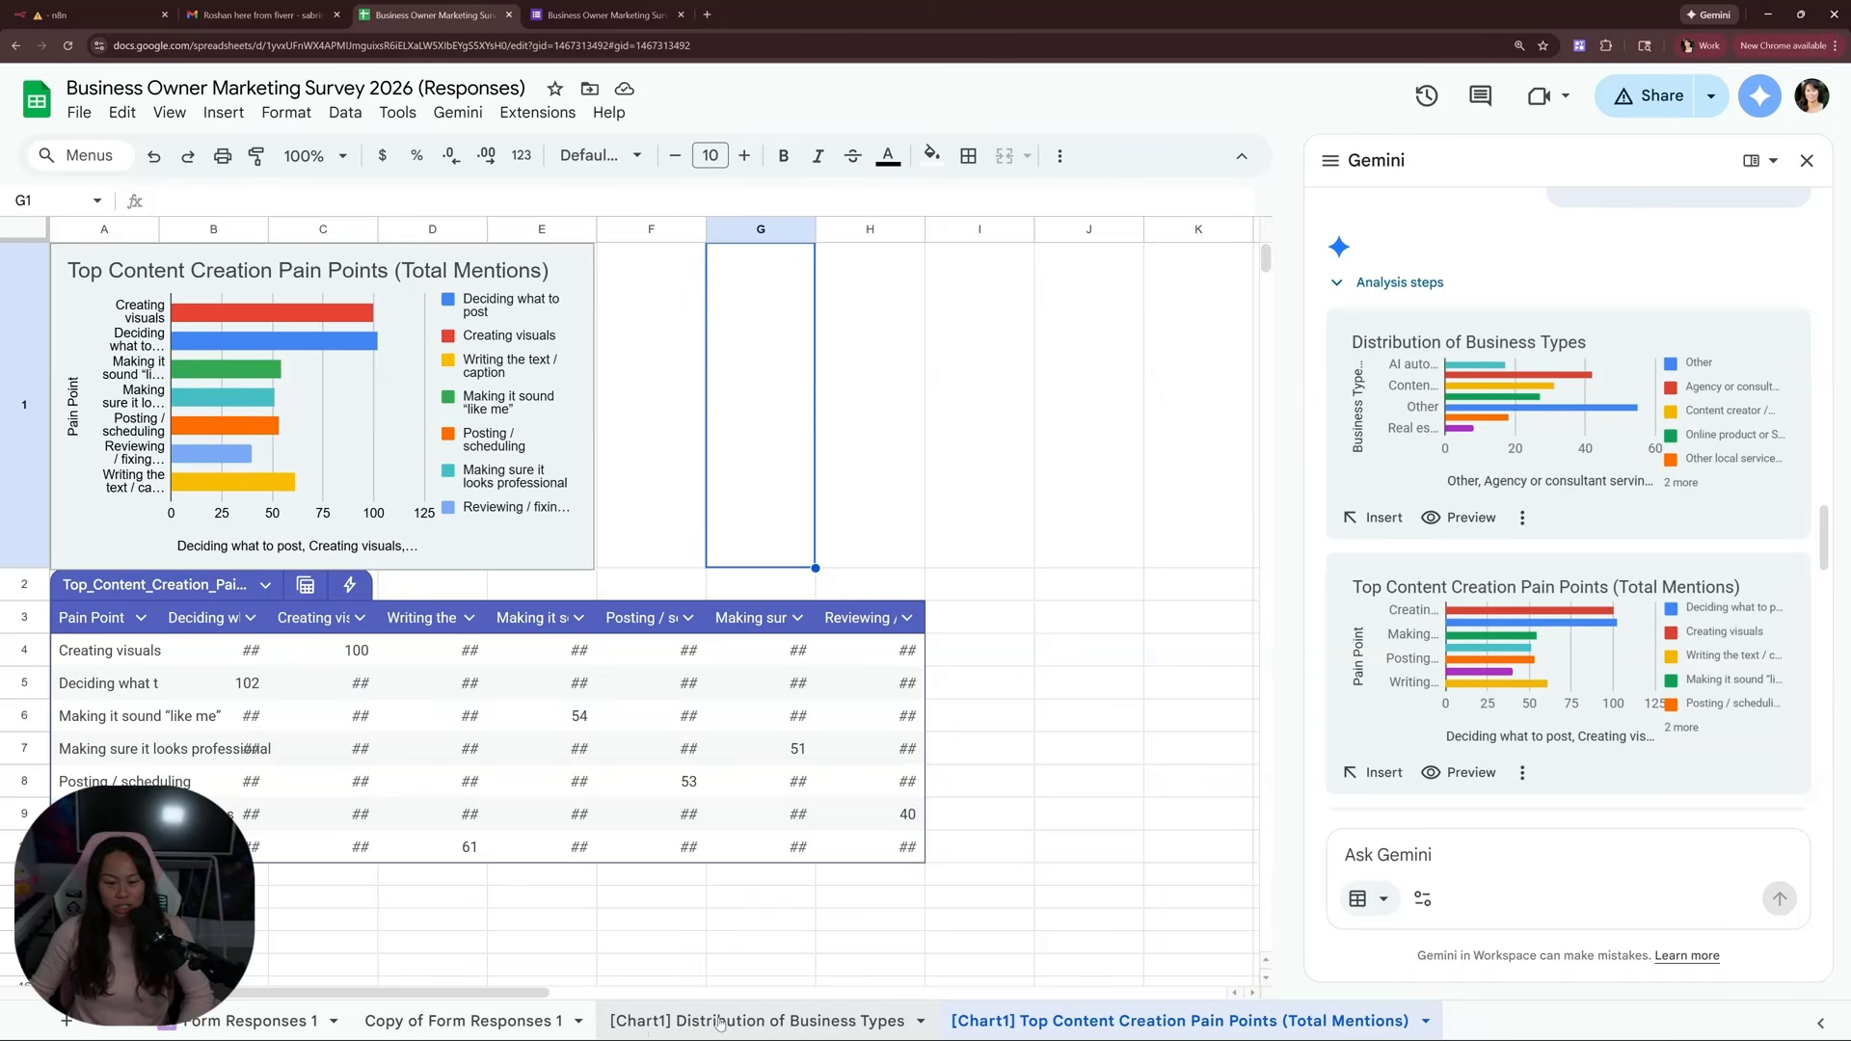
# Widen the Distribution of Business Types and Top Content Creation Pain Points charts on their own sheets until each reaches into column K
pyautogui.click(718, 1024)
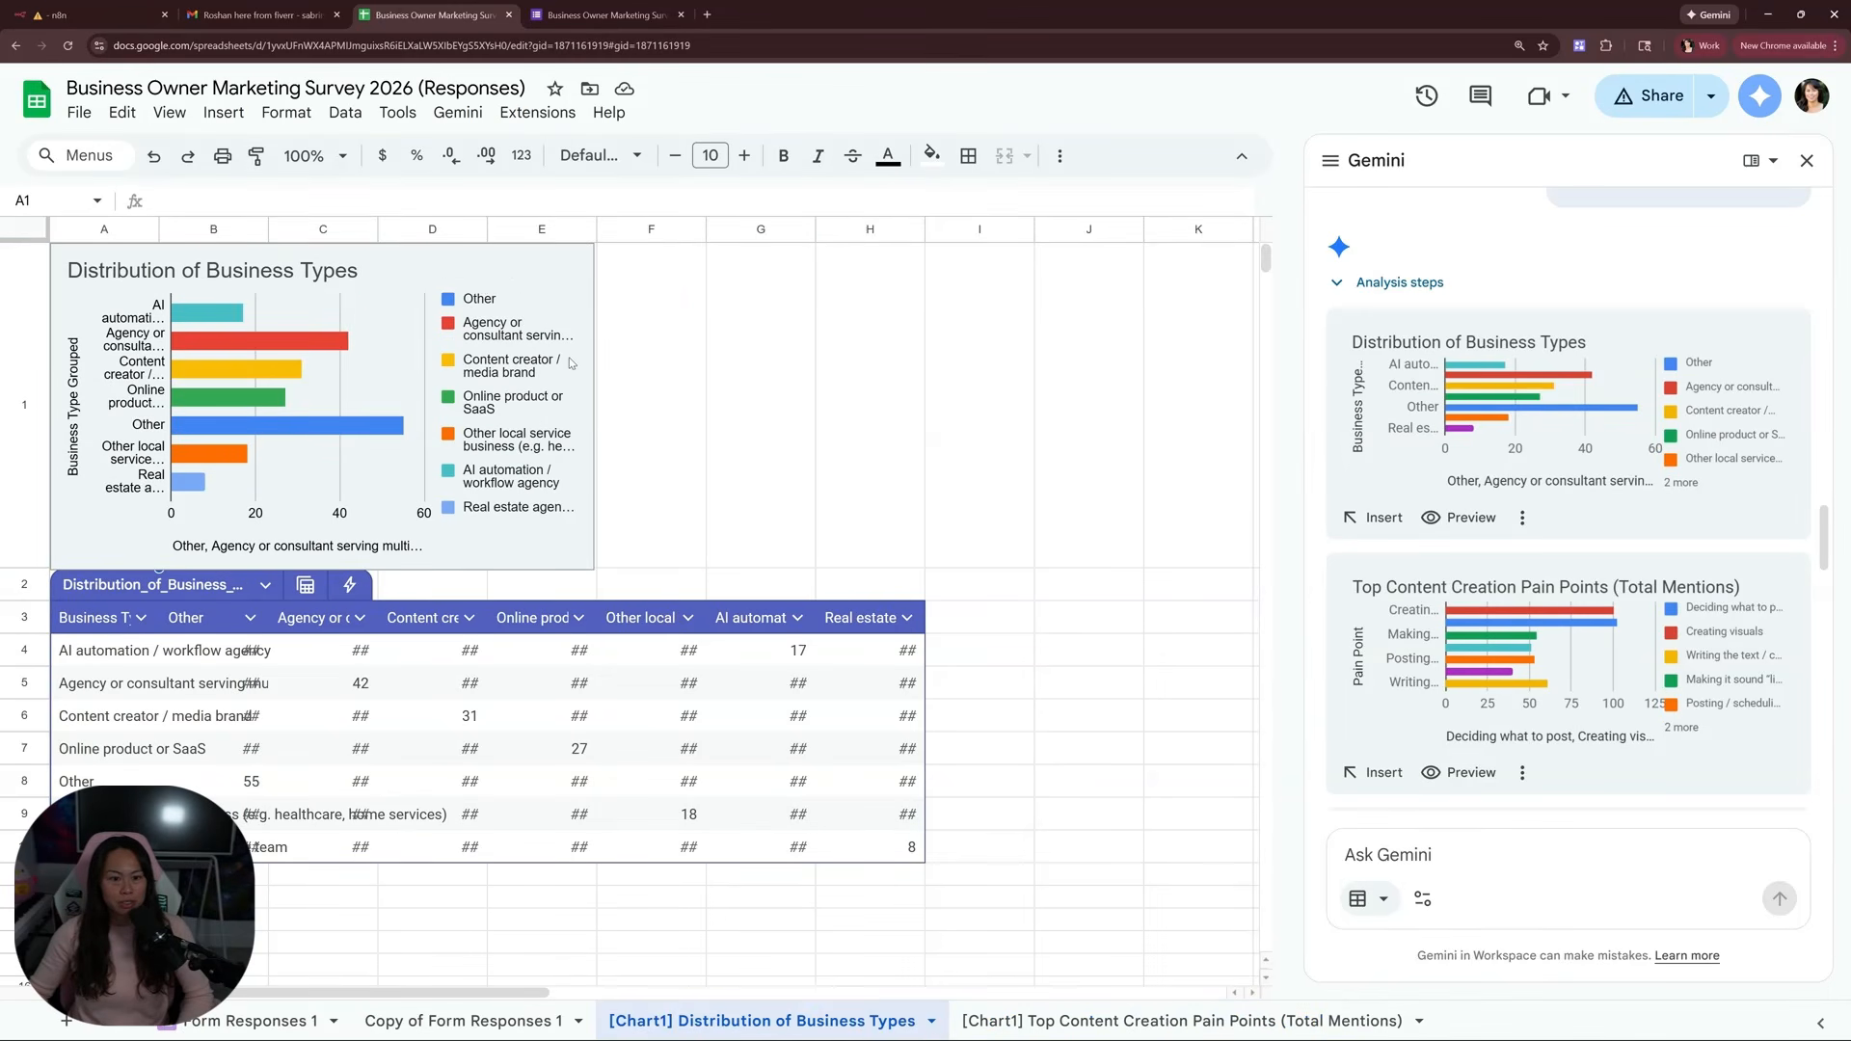
pyautogui.click(519, 506)
pyautogui.moveTo(597, 408); pyautogui.dragTo(1182, 407)
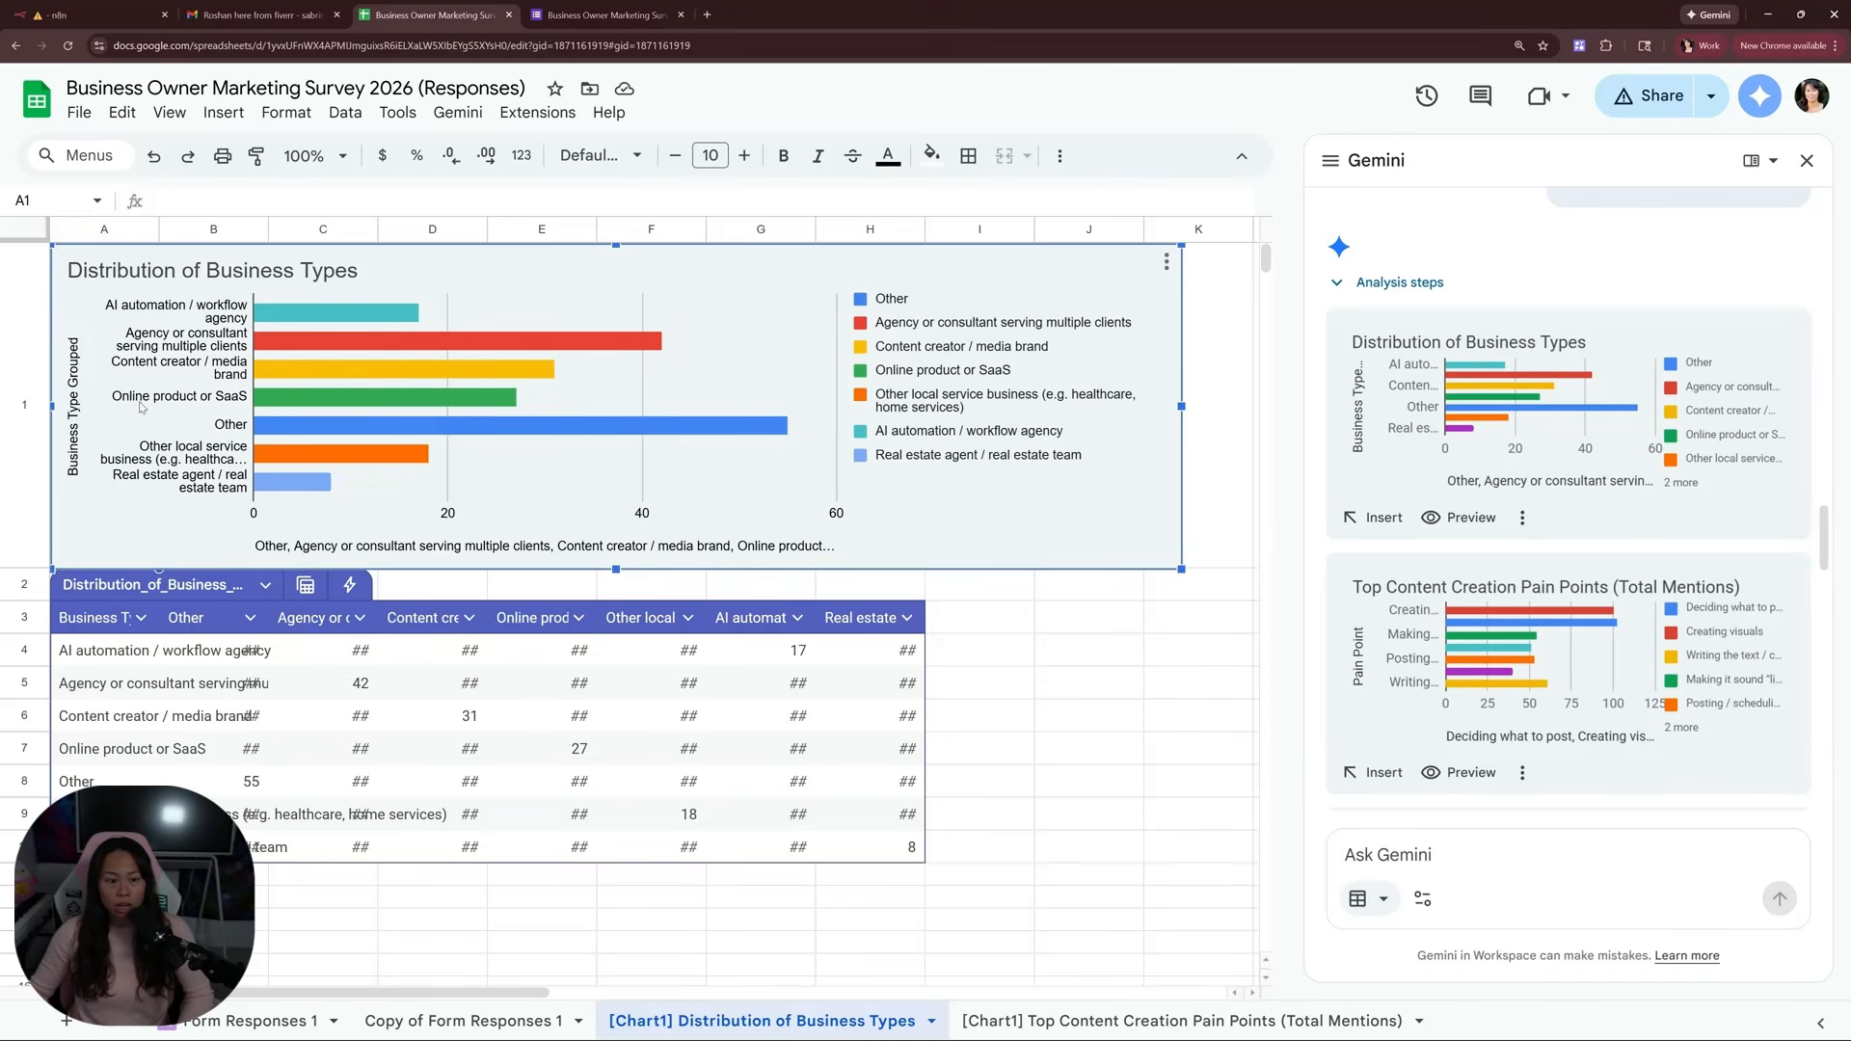
pyautogui.click(1036, 1013)
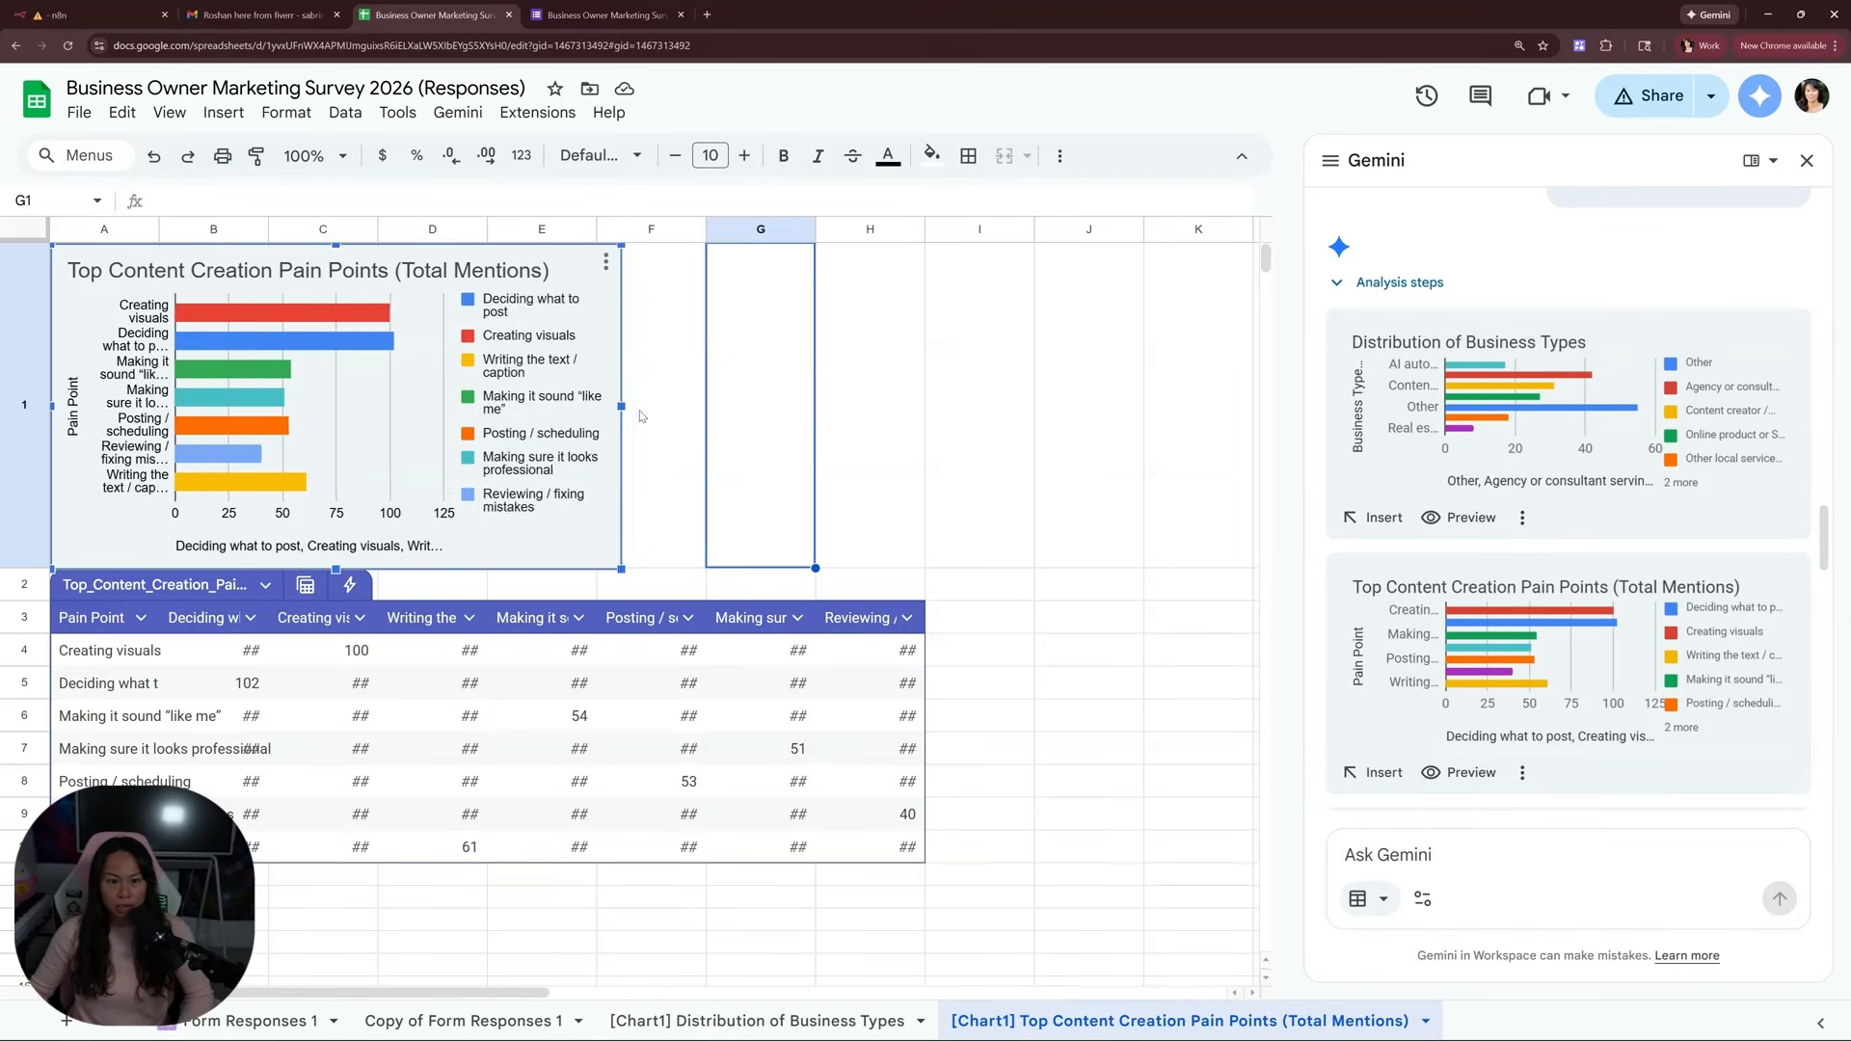
pyautogui.moveTo(592, 395); pyautogui.dragTo(1181, 406)
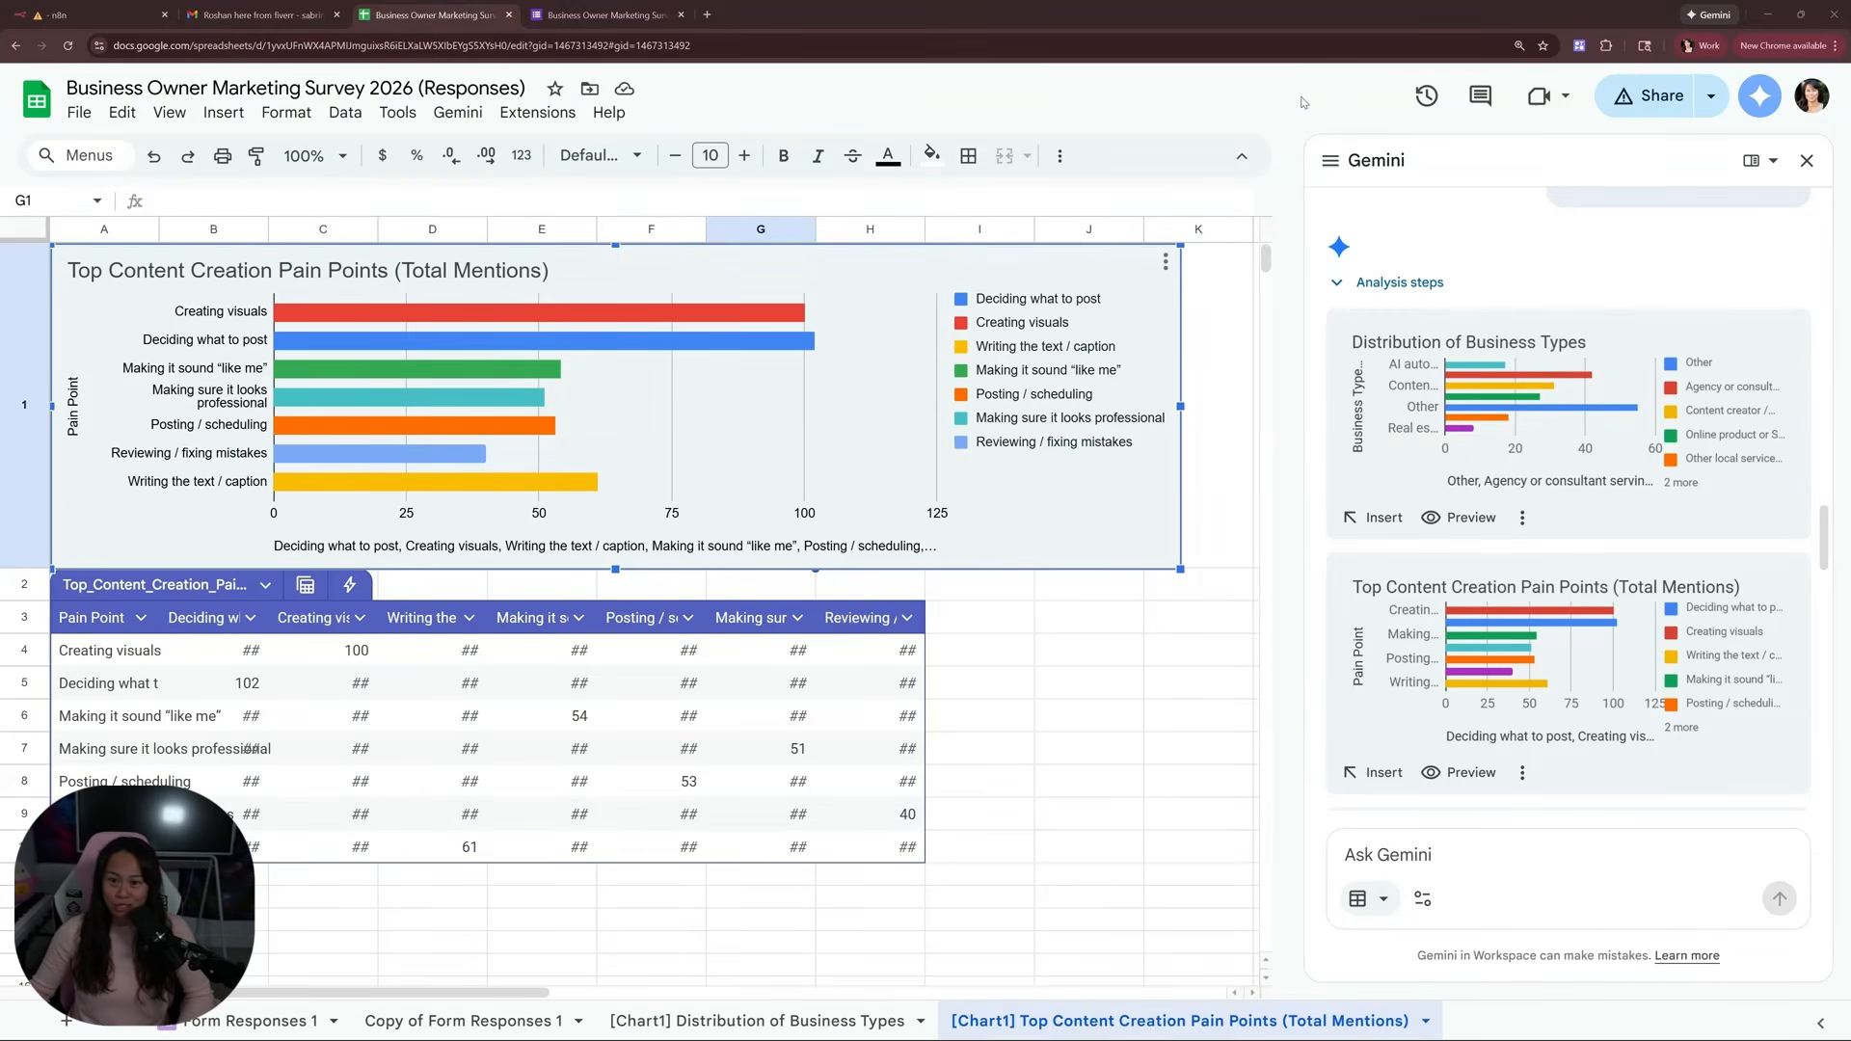
# Inspect the bars of the pain points chart and view Gemini's Publishing Frequency vs. Importance of Brand Reflection chart
pyautogui.moveTo(715, 347)
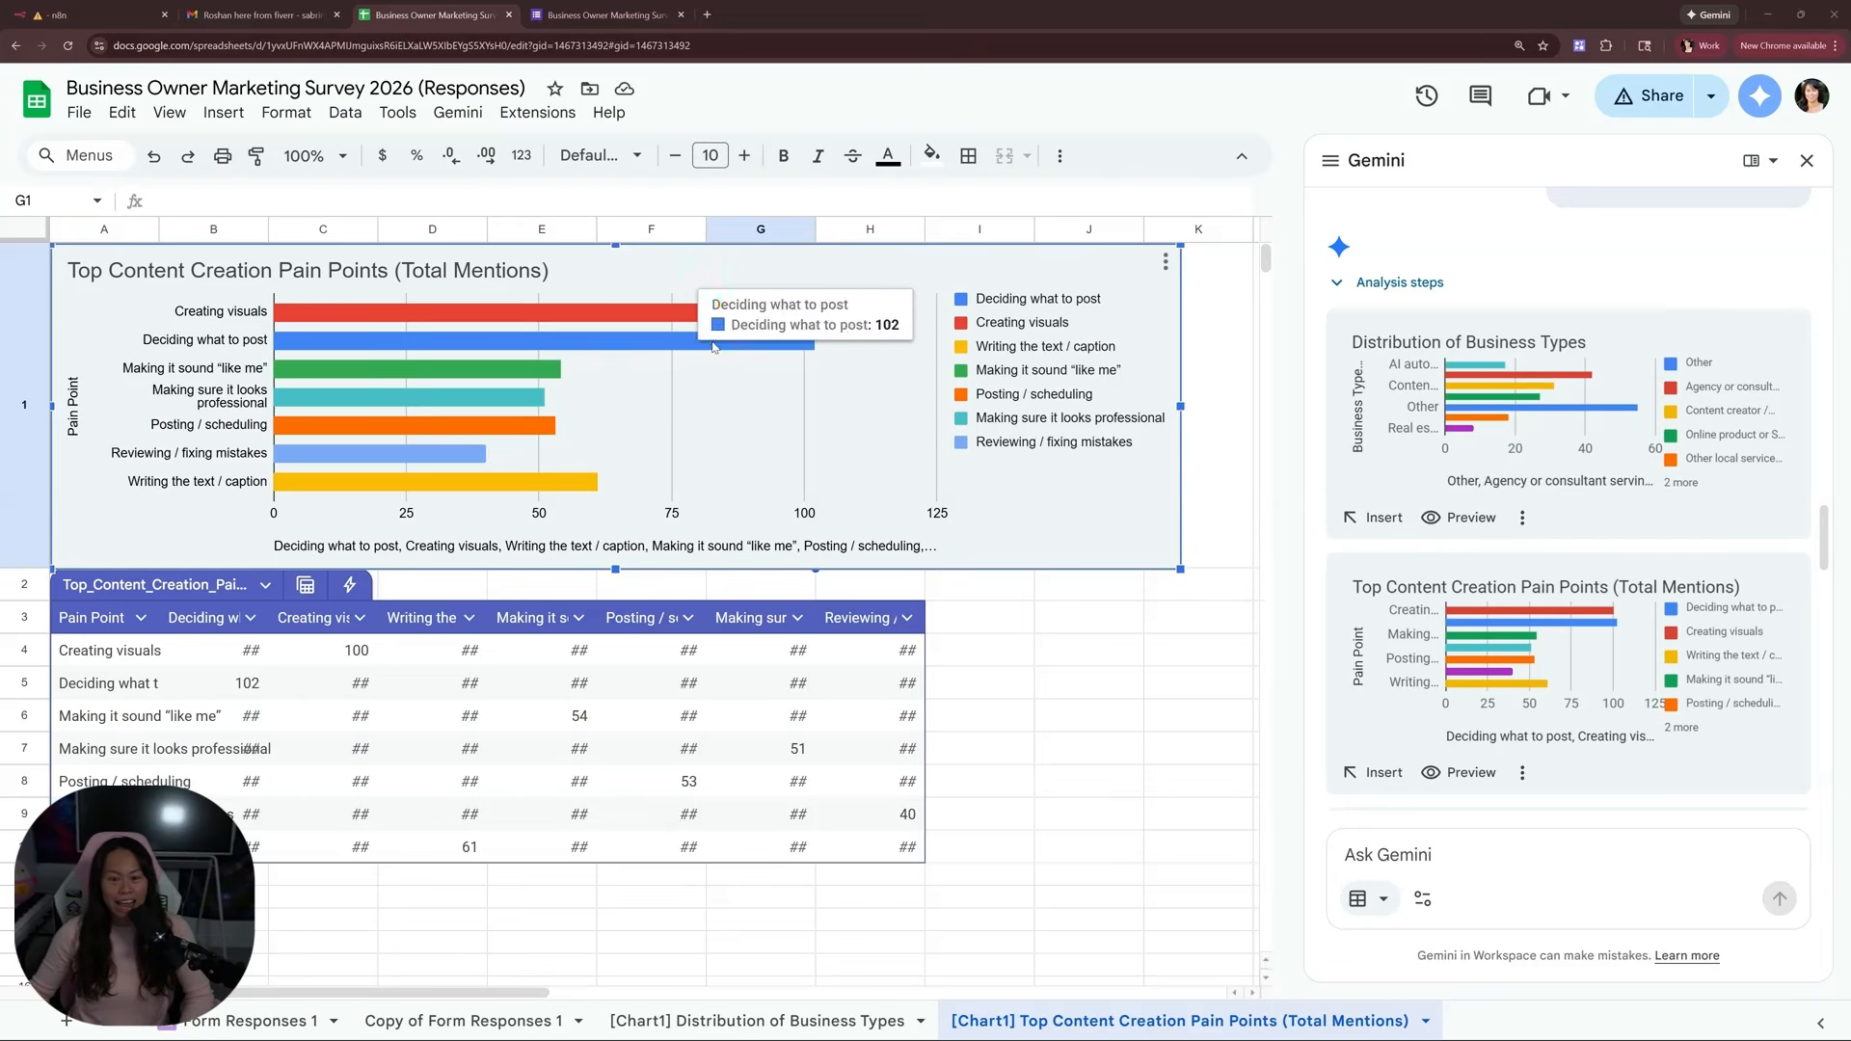
pyautogui.moveTo(619, 325)
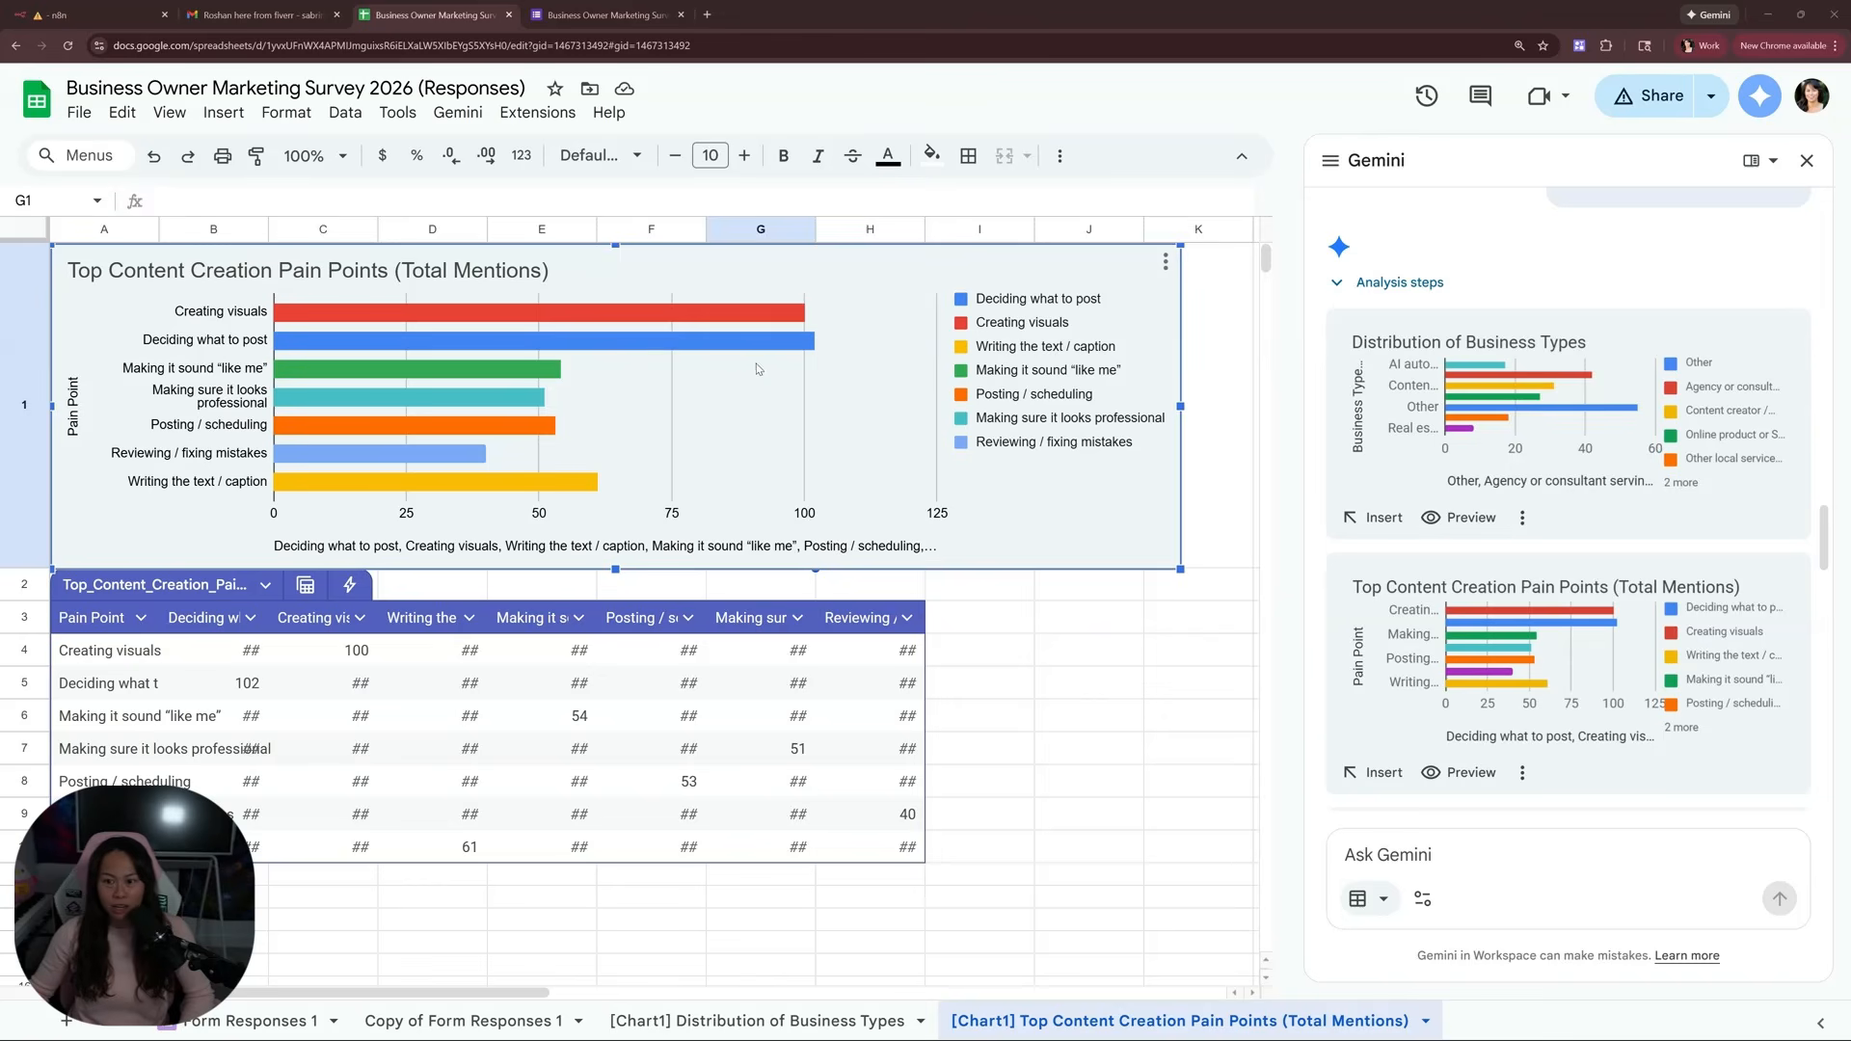
pyautogui.scroll(-5, 1408, 365)
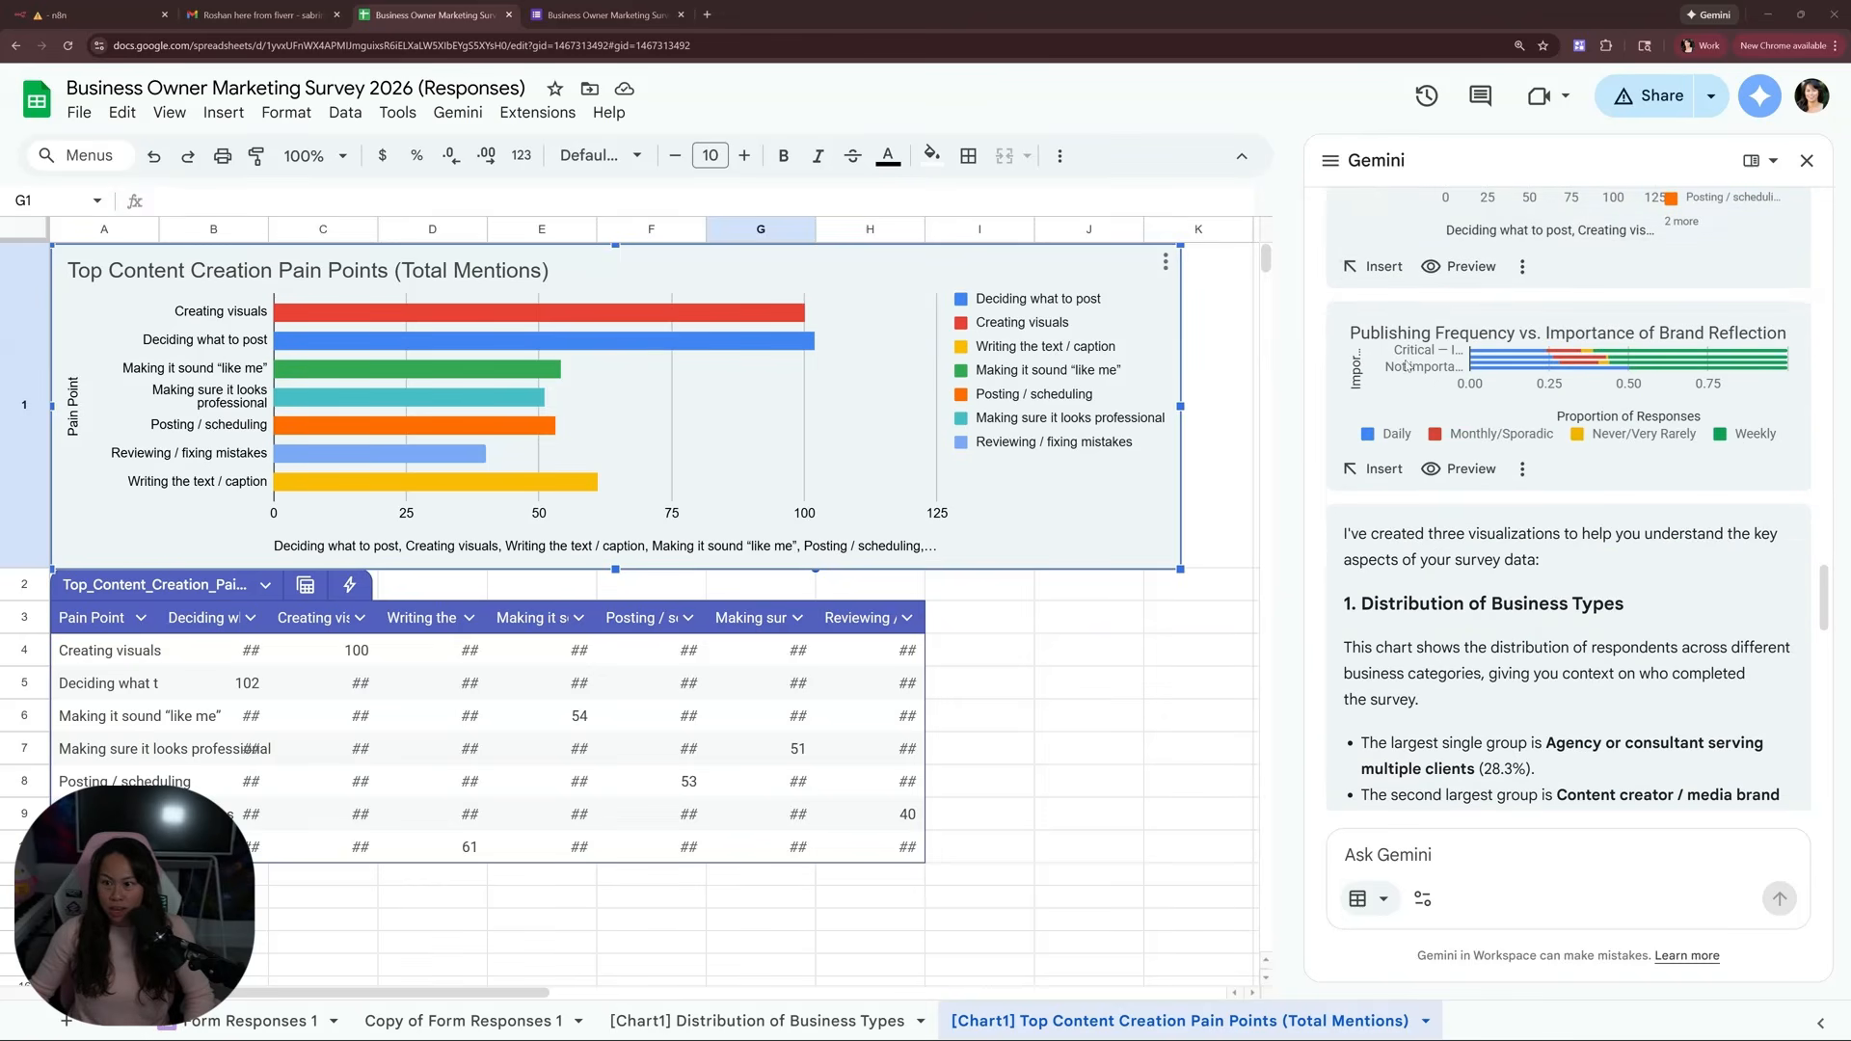
# Insert Gemini's Publishing Frequency vs. Importance of Brand Reflection chart, widen it into column I, and inspect its bars
pyautogui.click(1376, 469)
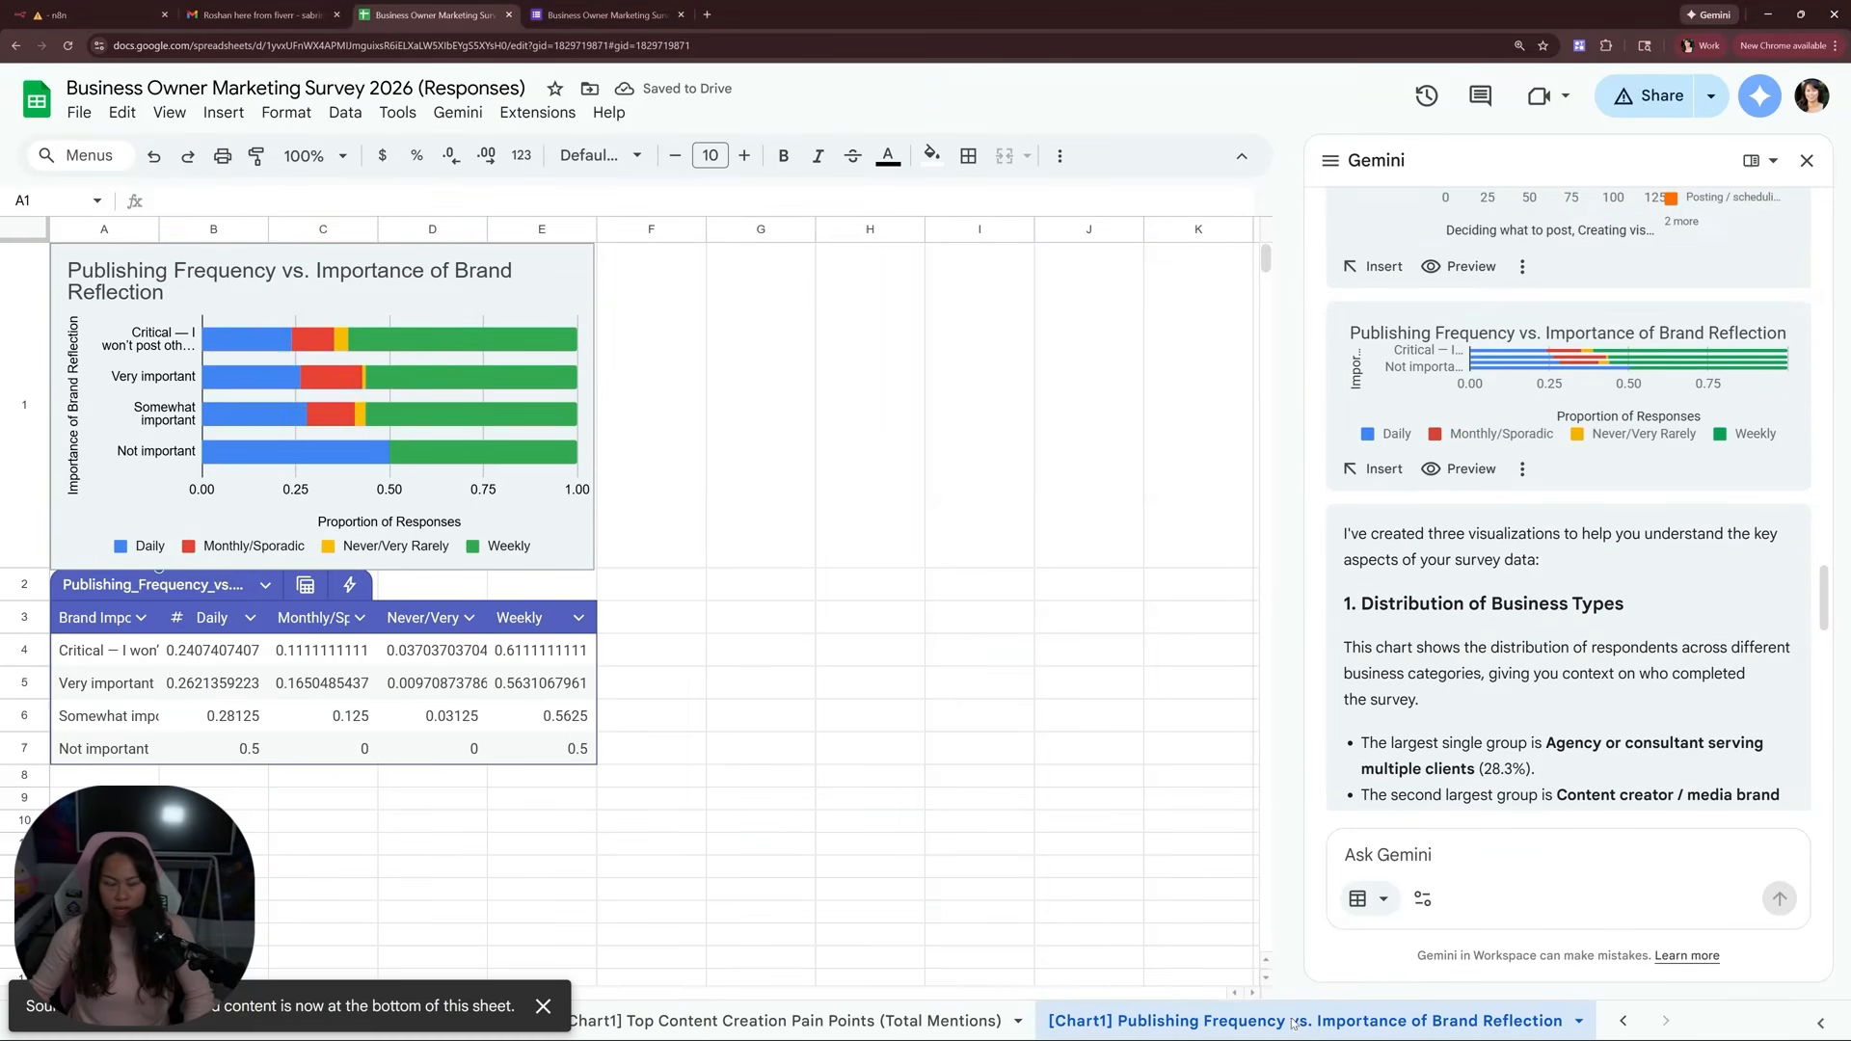
pyautogui.click(248, 340)
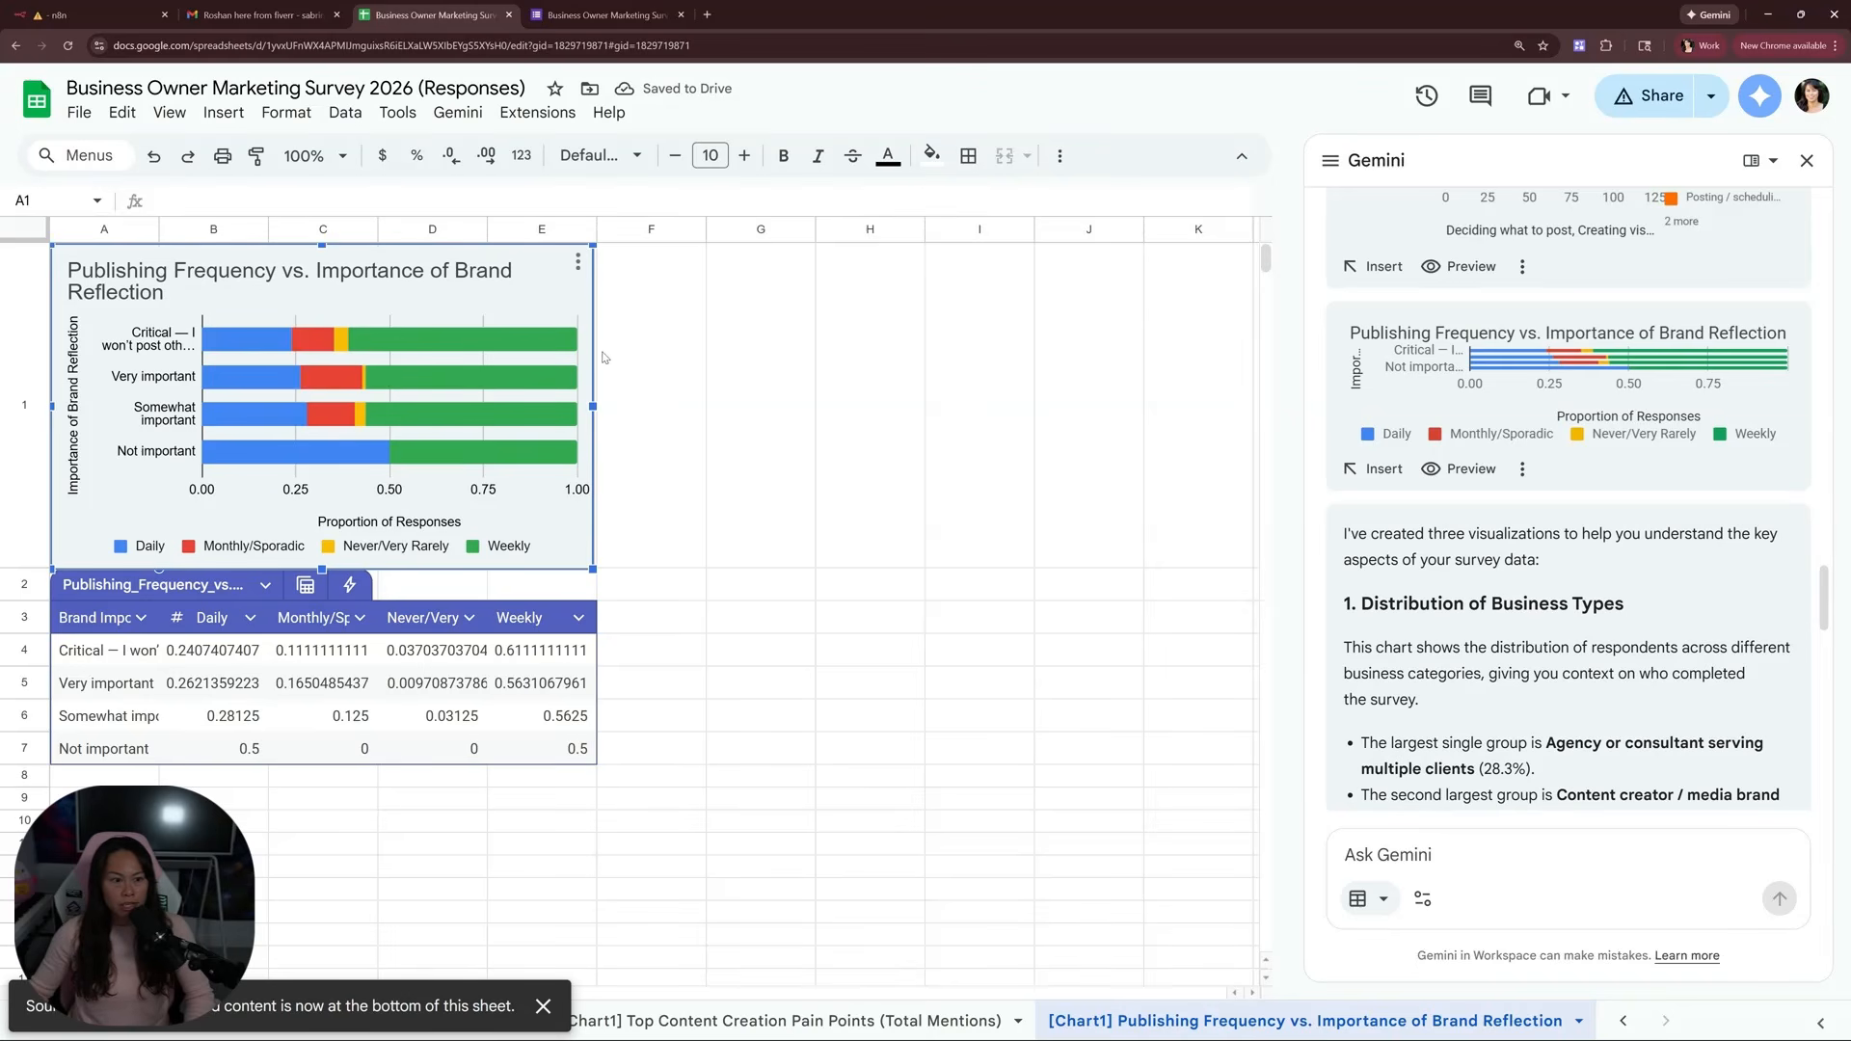
pyautogui.moveTo(593, 406); pyautogui.dragTo(976, 406)
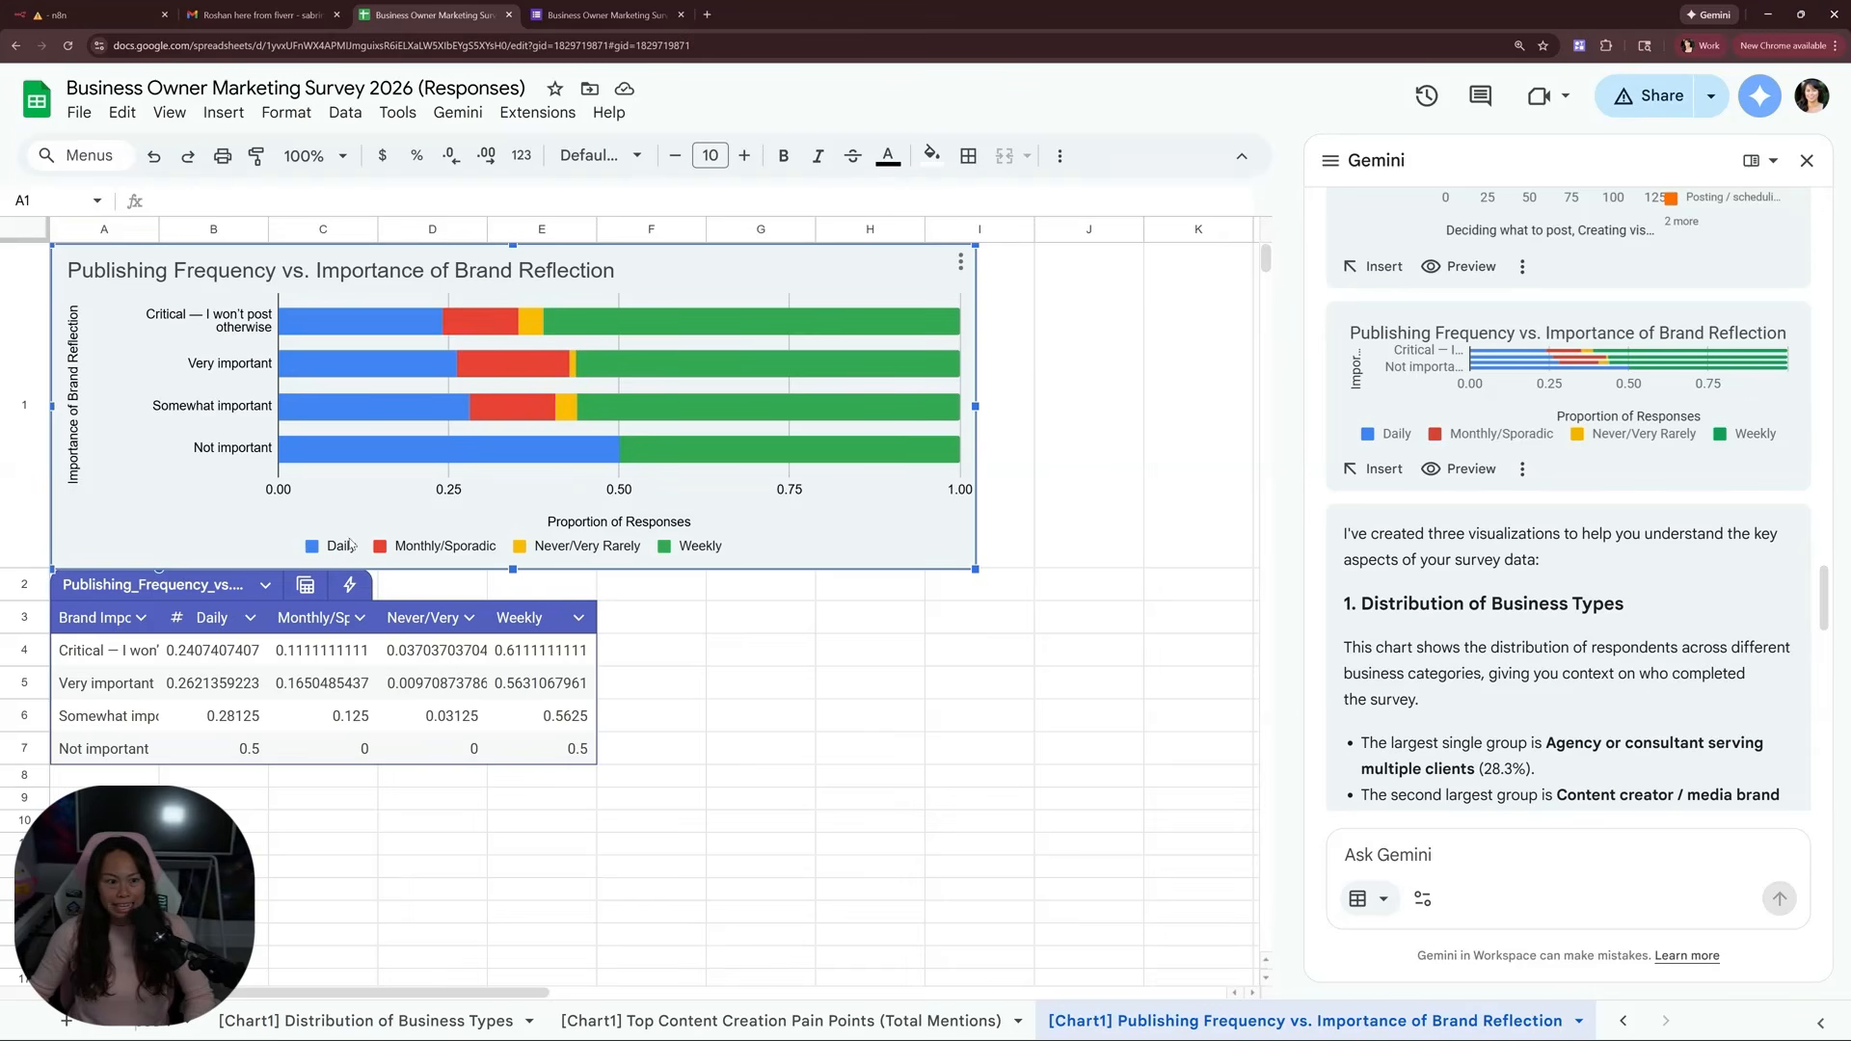
pyautogui.moveTo(364, 331)
pyautogui.moveTo(572, 467)
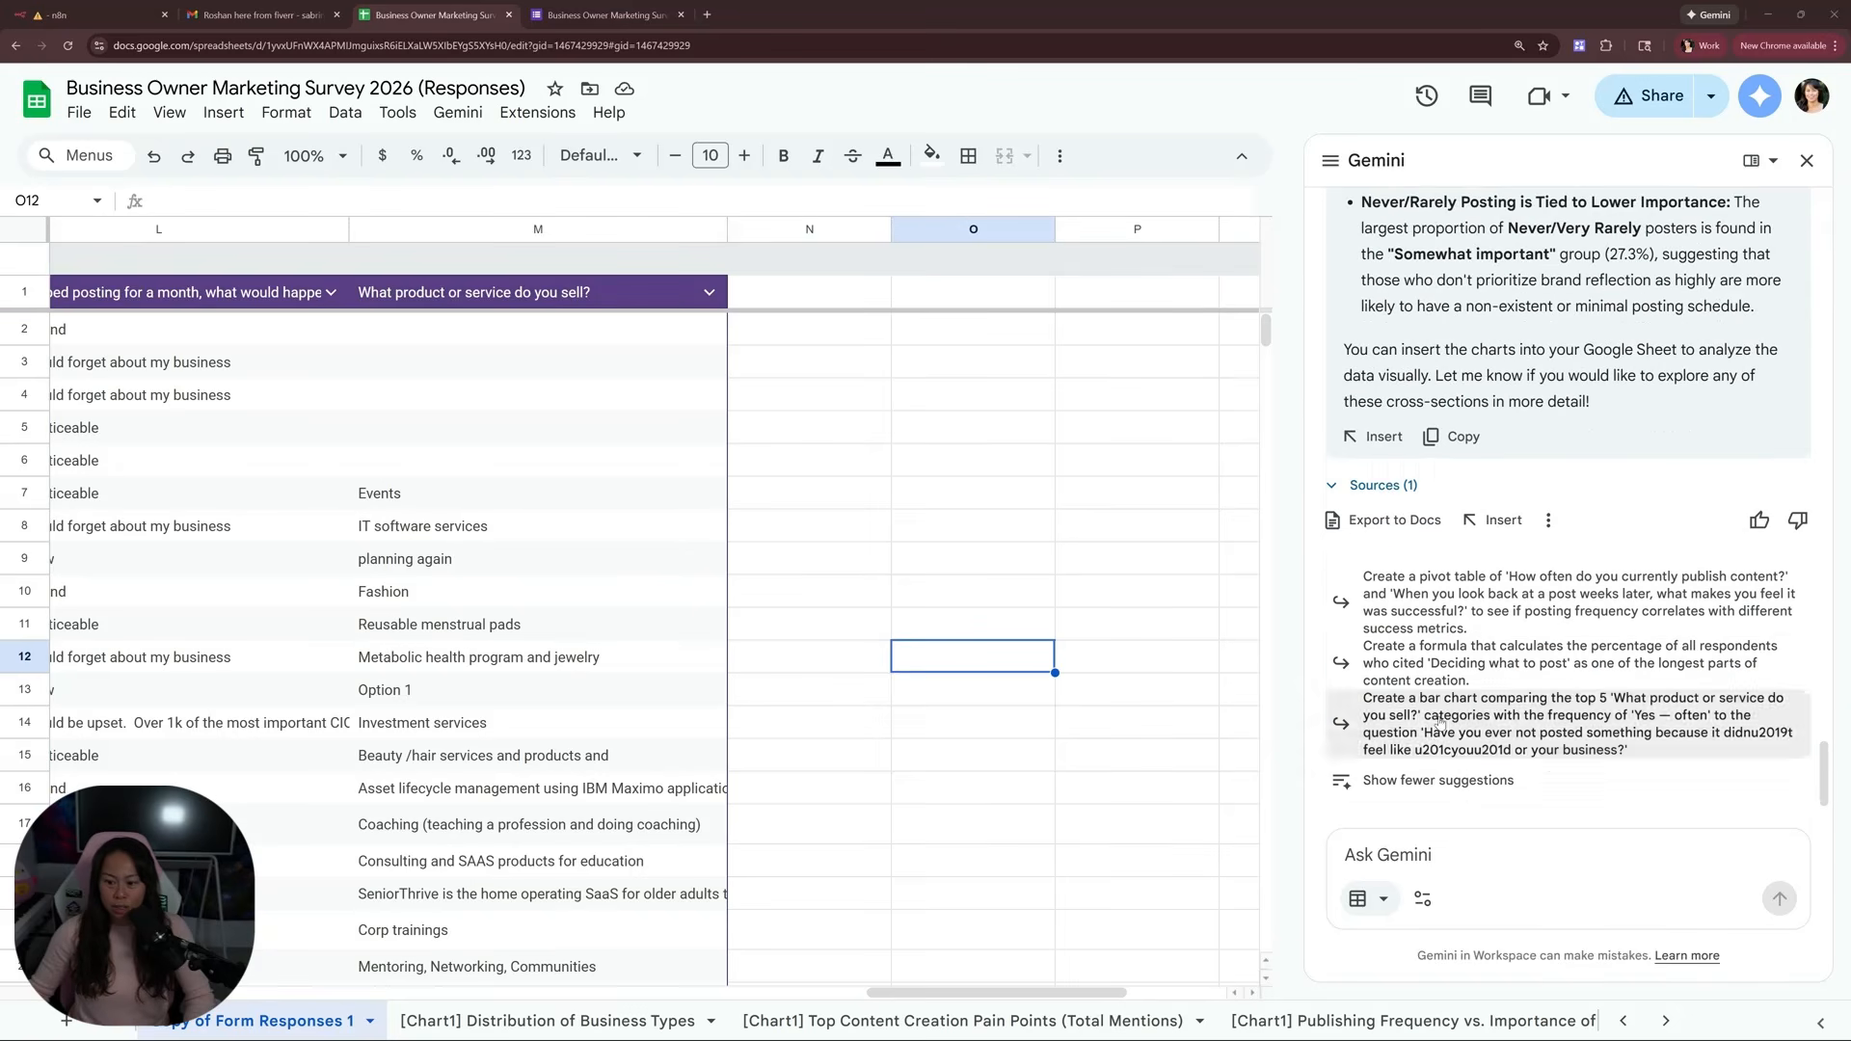
# Ask Gemini to "add a new column containing "customer seriousness score" that ranks how serious this customer is when it comes to creating content and finding a better solution"
pyautogui.click(1444, 862)
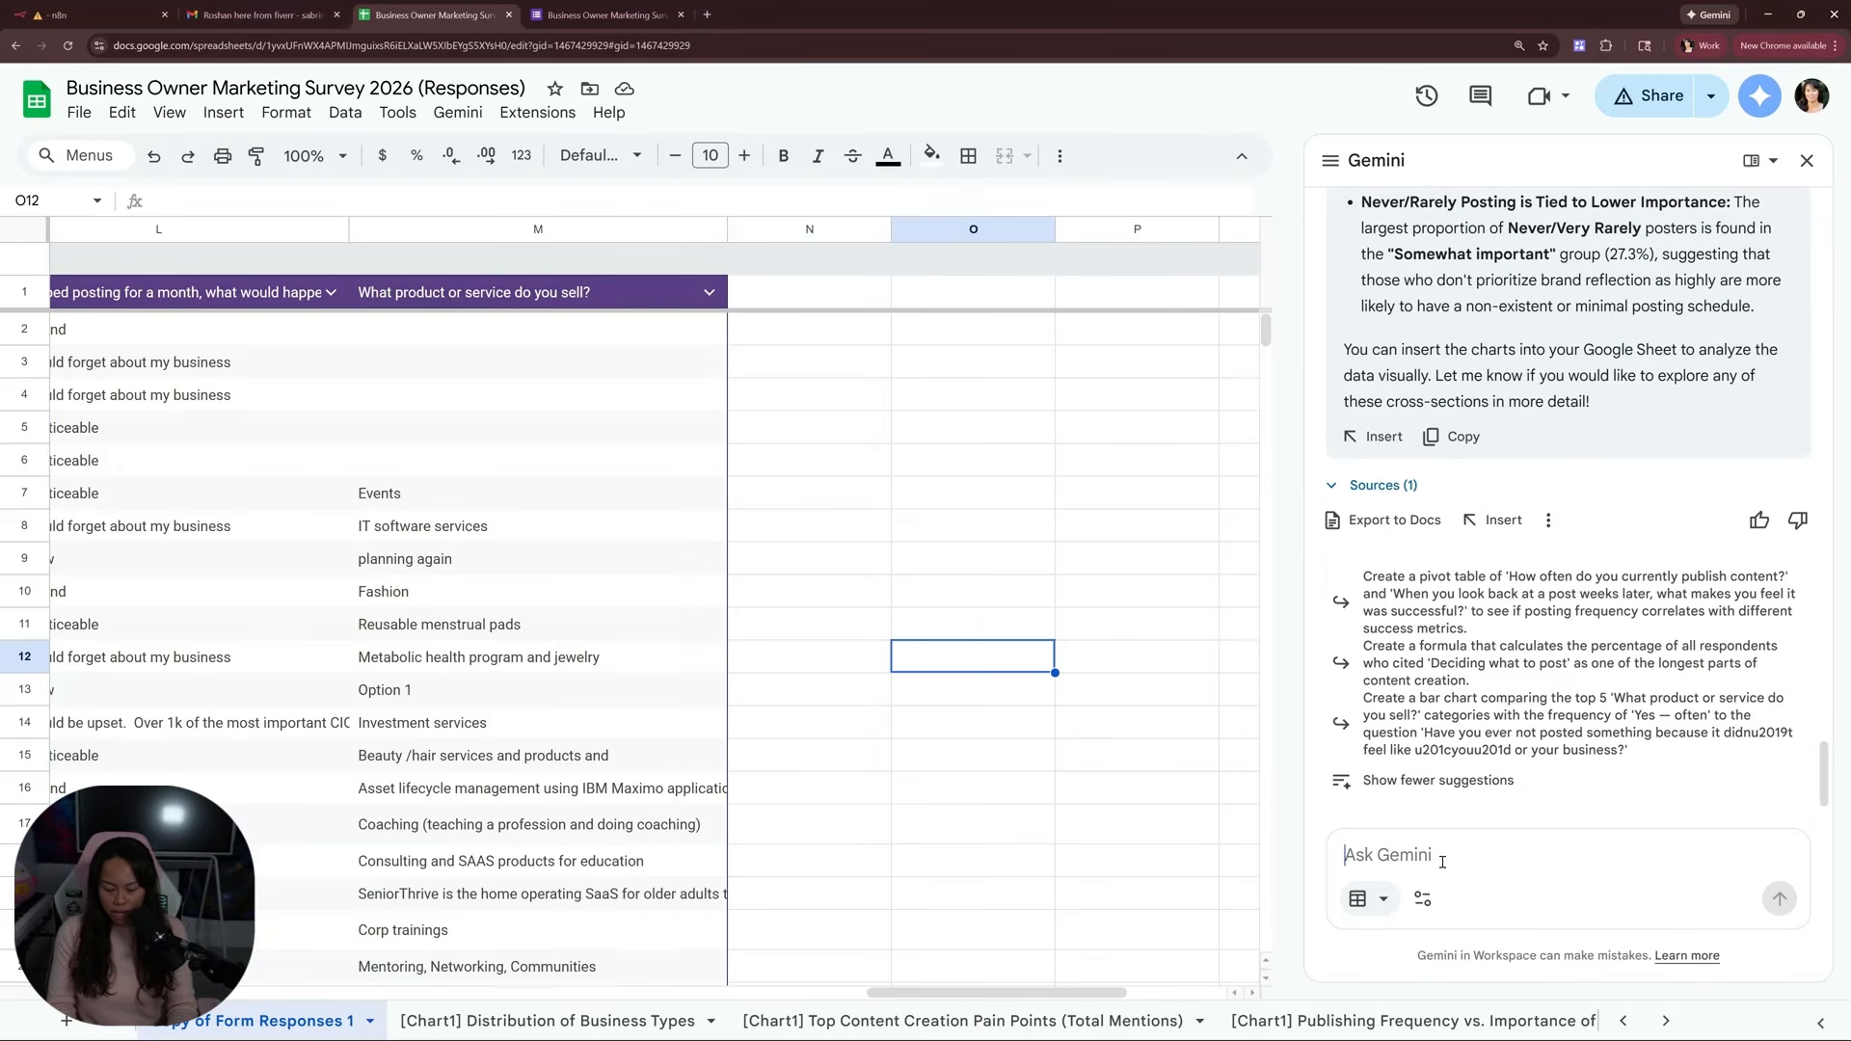
pyautogui.write('add a new column')
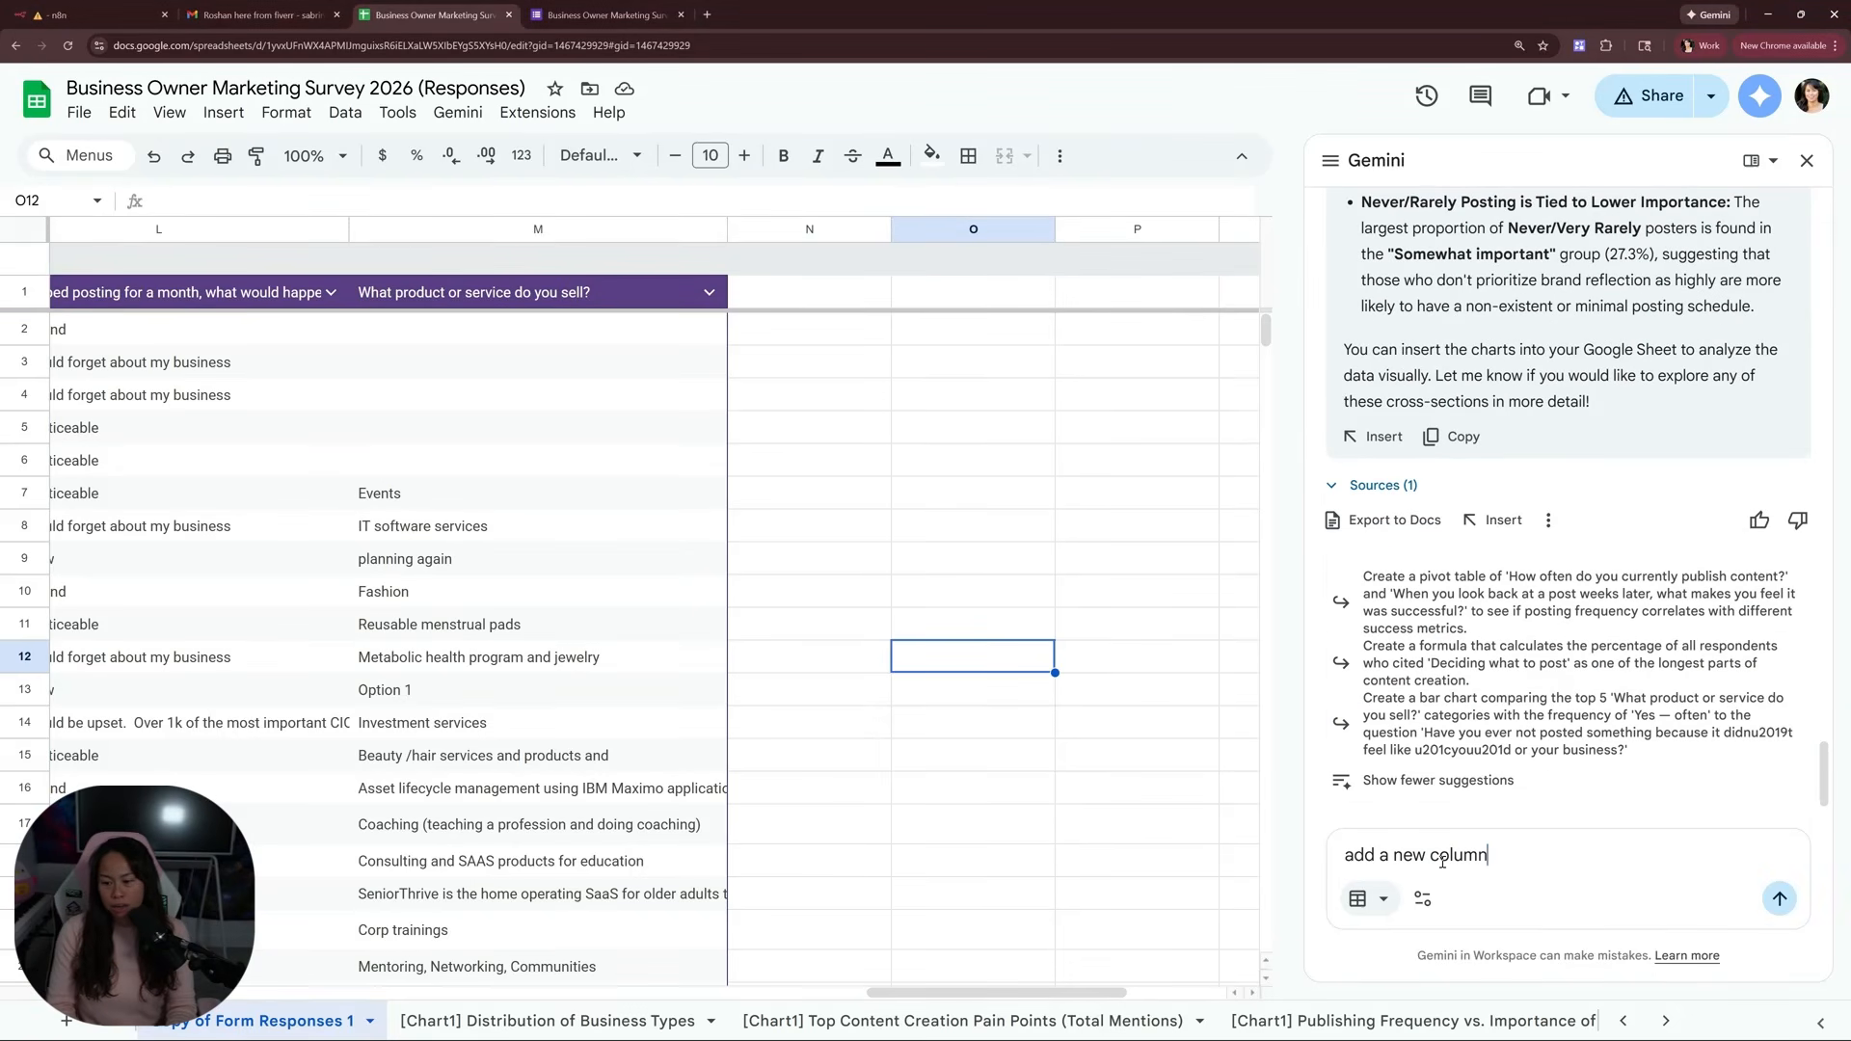
pyautogui.write(' containing "customer serio')
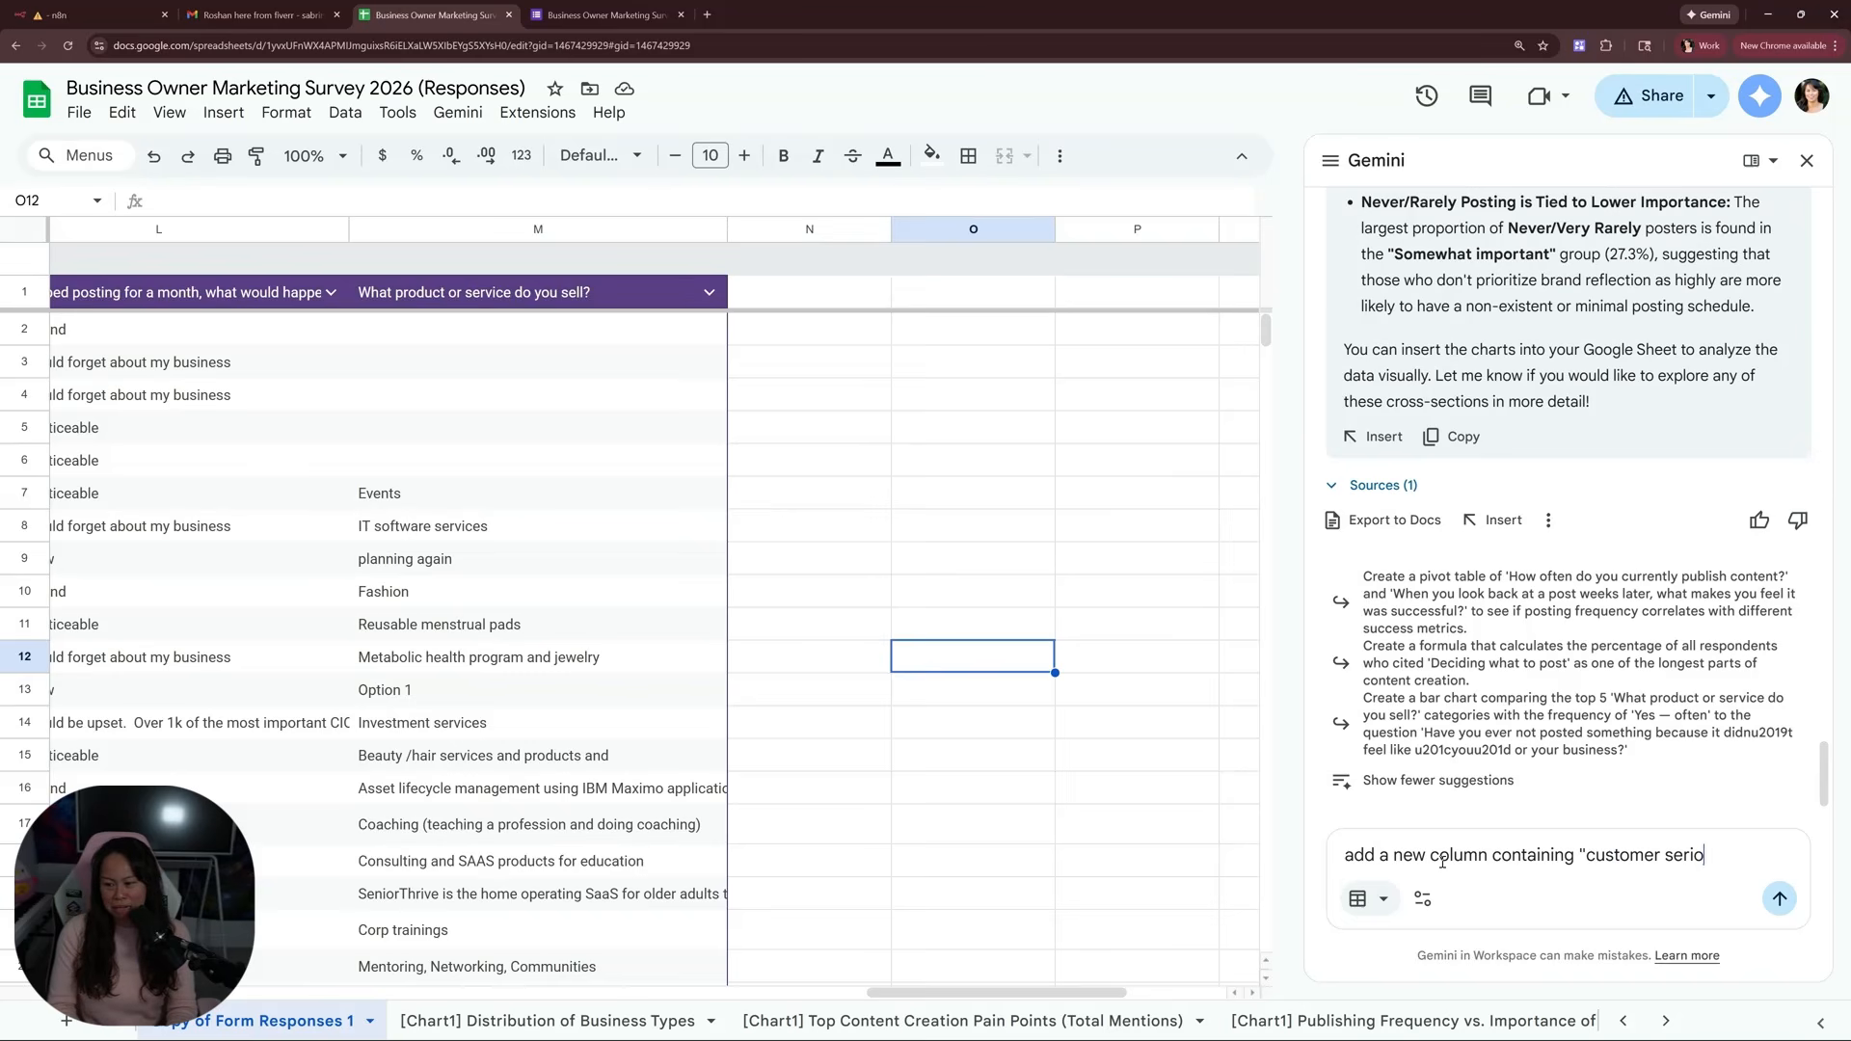
pyautogui.write('usness score" that ranks')
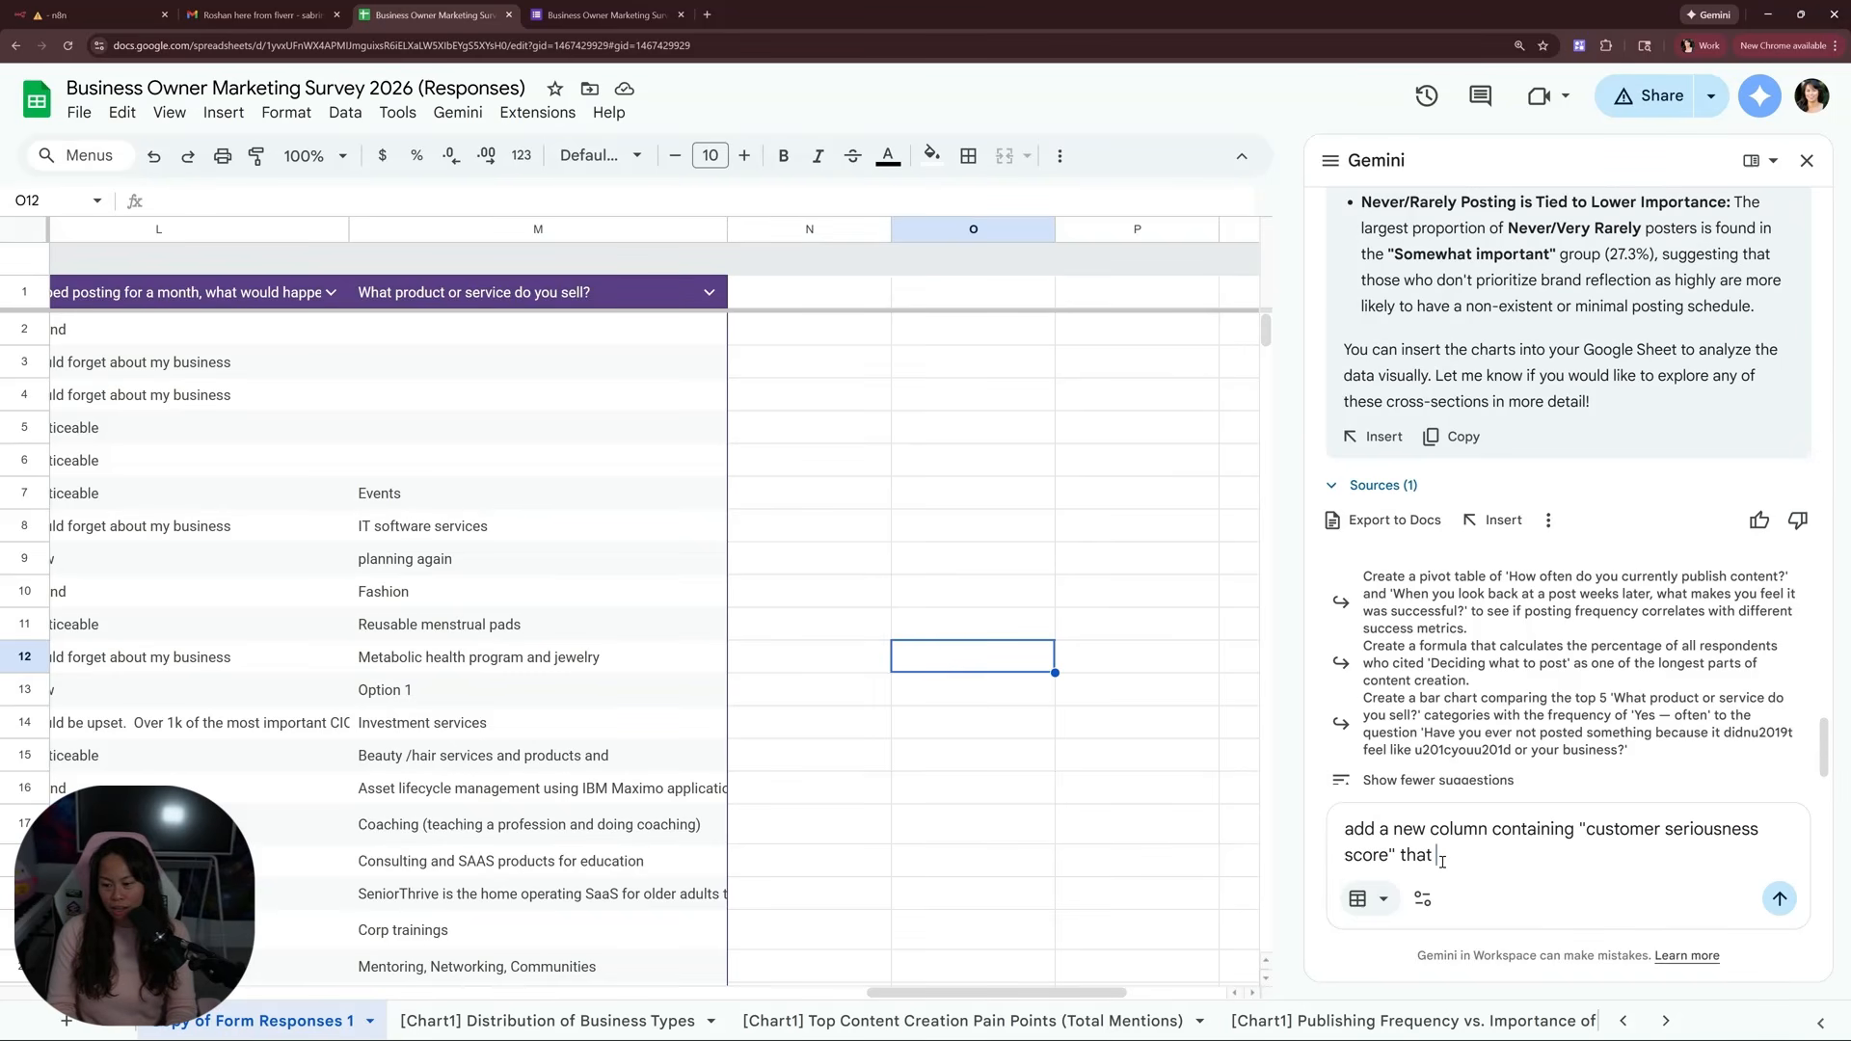
pyautogui.write('us this')
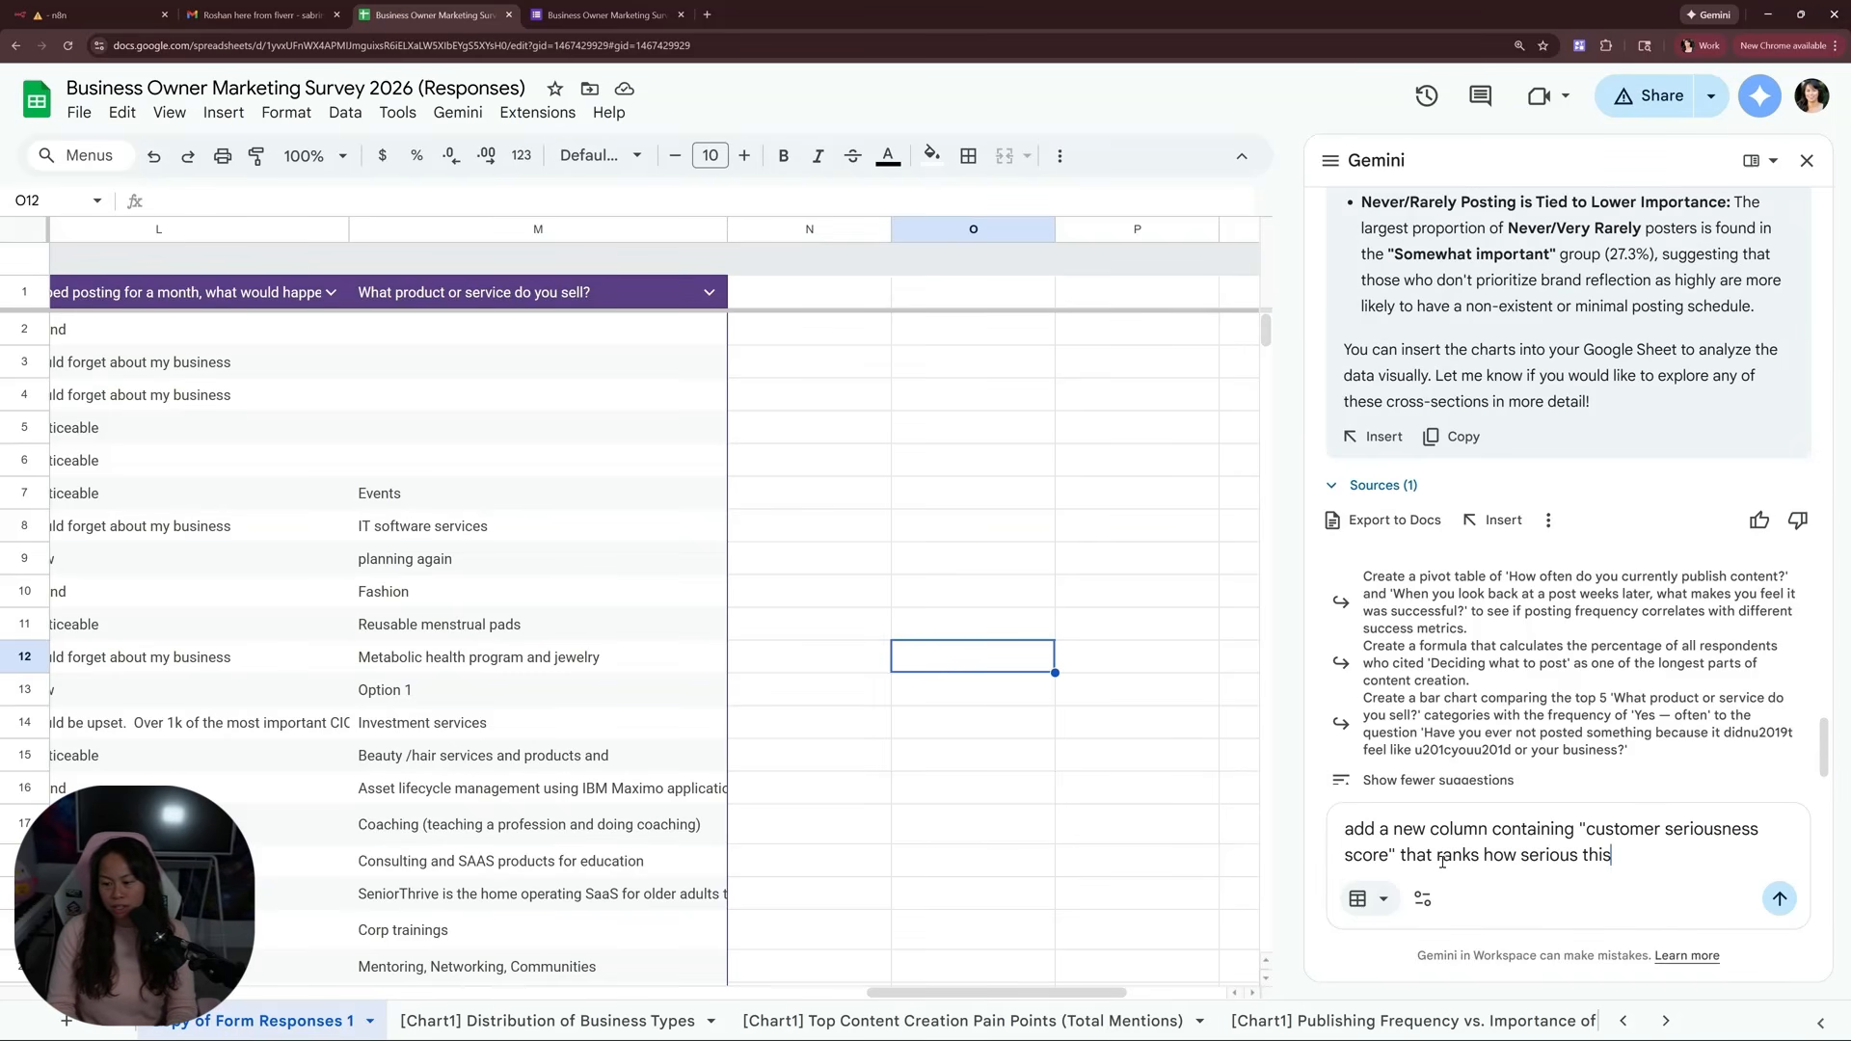
pyautogui.write('customer is when it ')
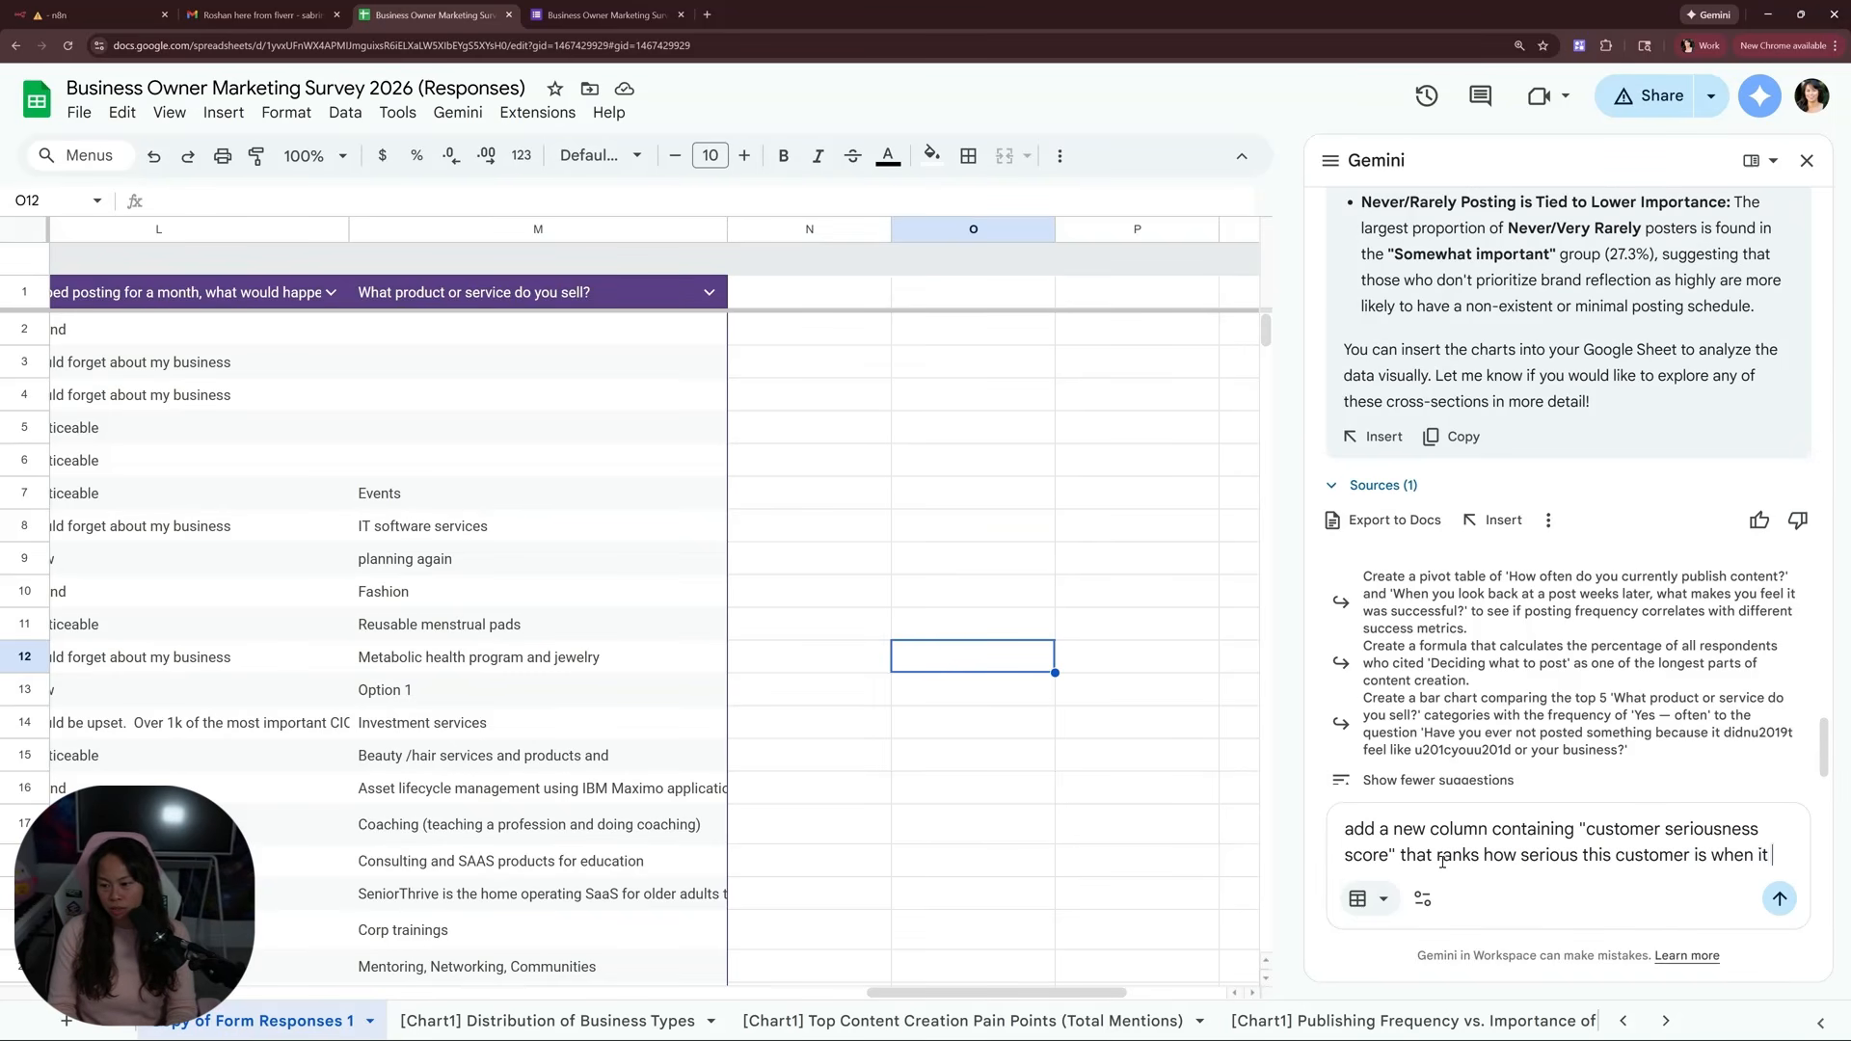
pyautogui.write('comes to creating content and ')
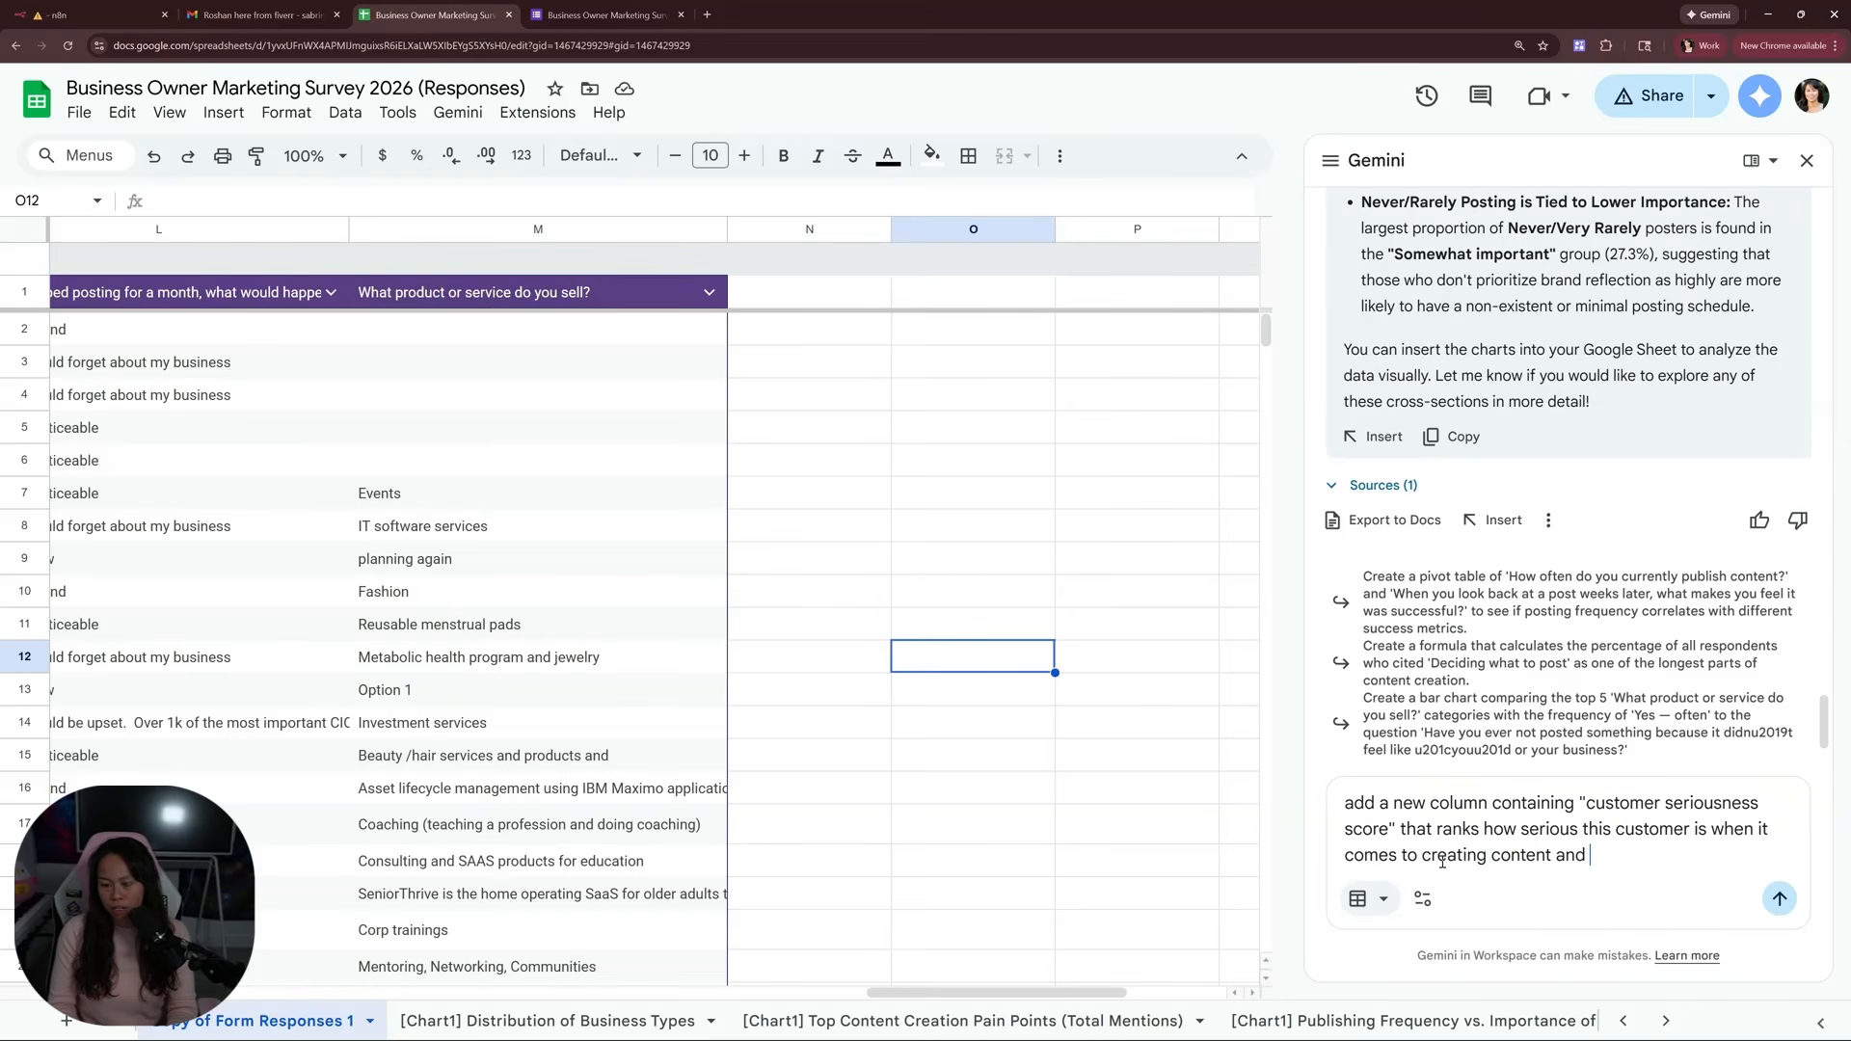
pyautogui.write('finding a better solution')
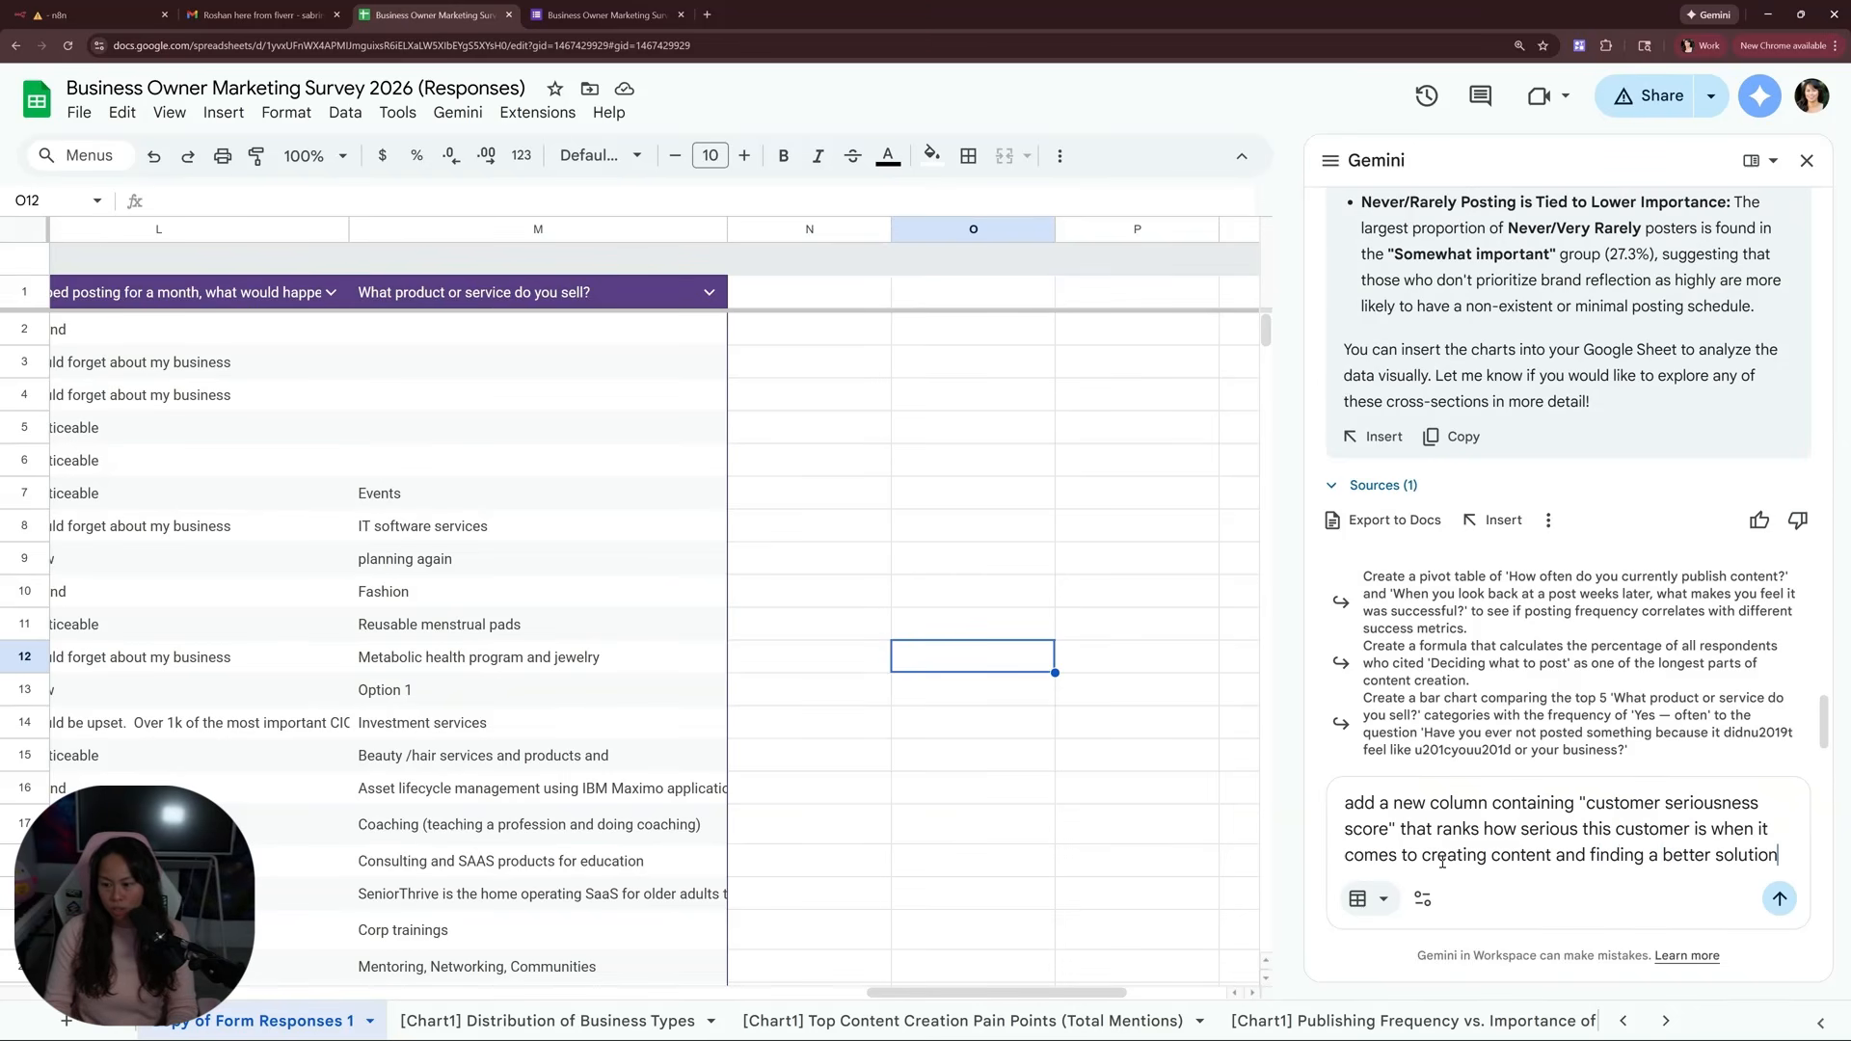
pyautogui.press('Return')
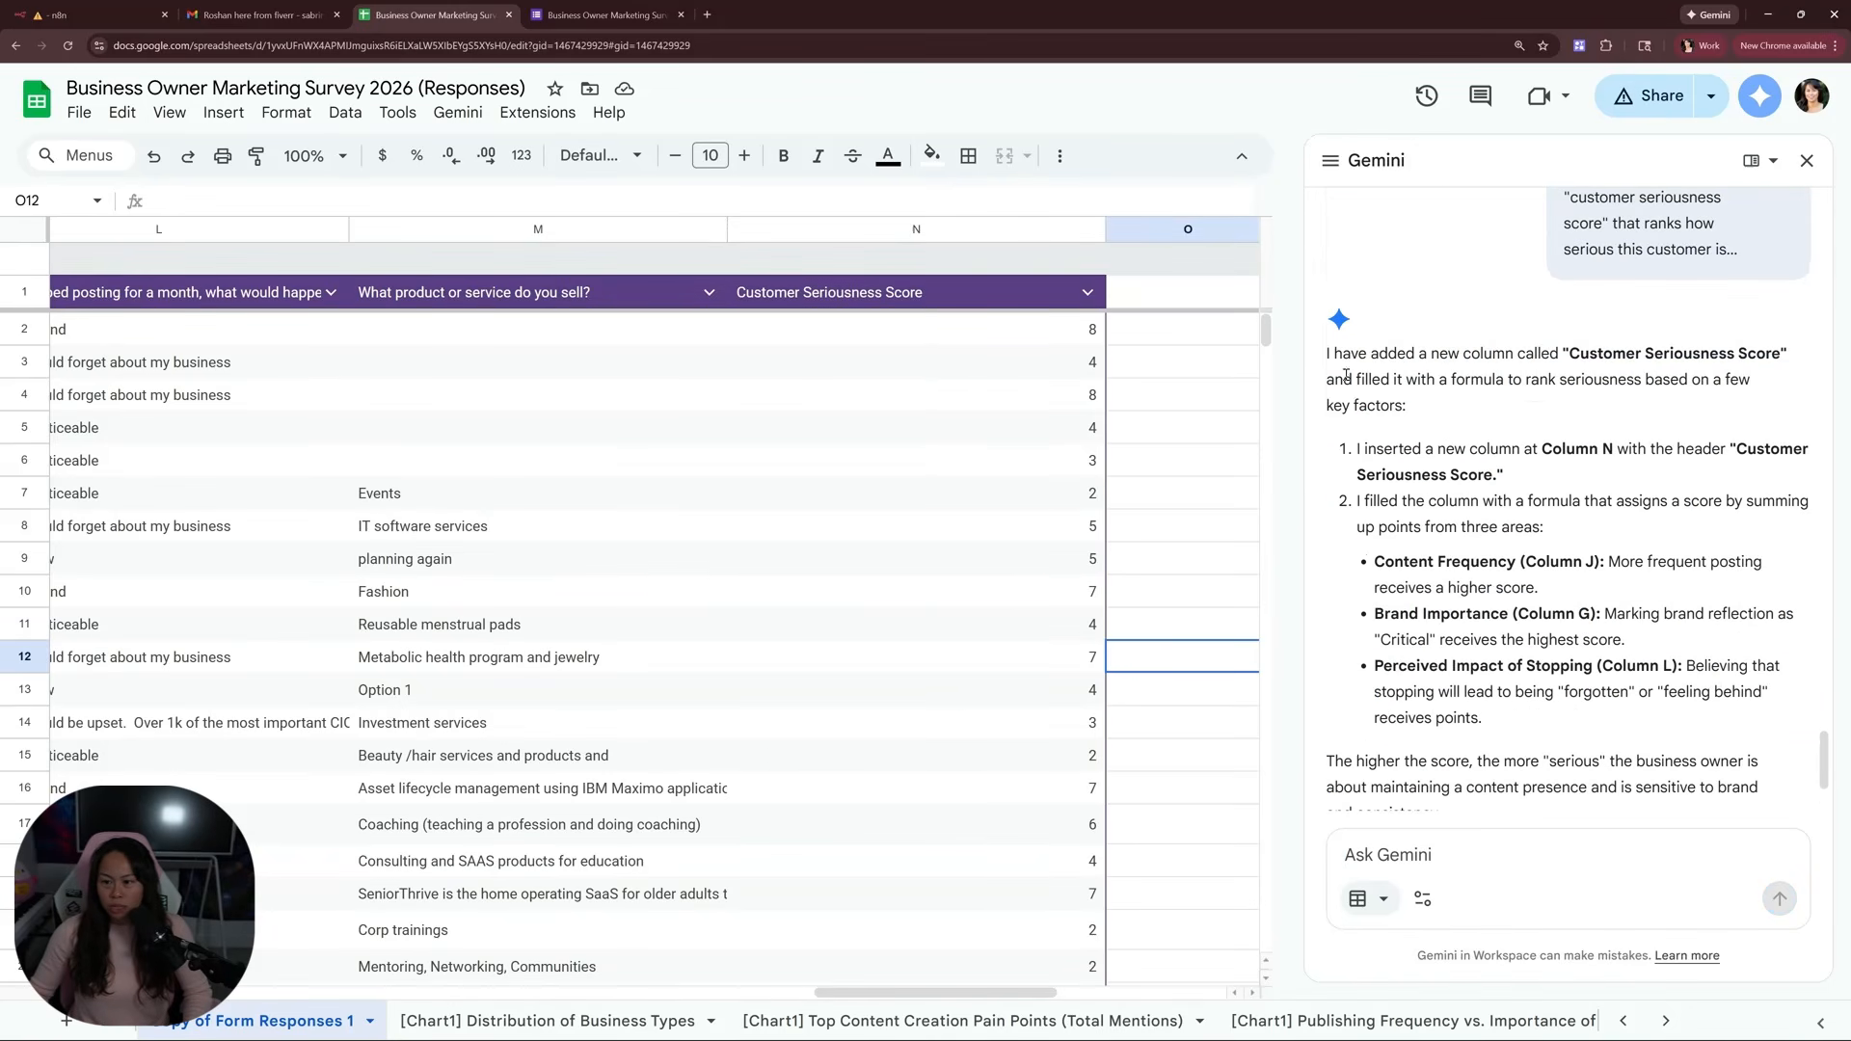
# Read the opening of Gemini's reply about the new Customer Seriousness Score column
pyautogui.click(1464, 402)
pyautogui.moveTo(1354, 379); pyautogui.dragTo(1644, 380)
pyautogui.click(1613, 412)
pyautogui.moveTo(1343, 406); pyautogui.dragTo(1575, 416)
pyautogui.click(1466, 410)
pyautogui.click(1575, 415)
pyautogui.scroll(-1, 1572, 415)
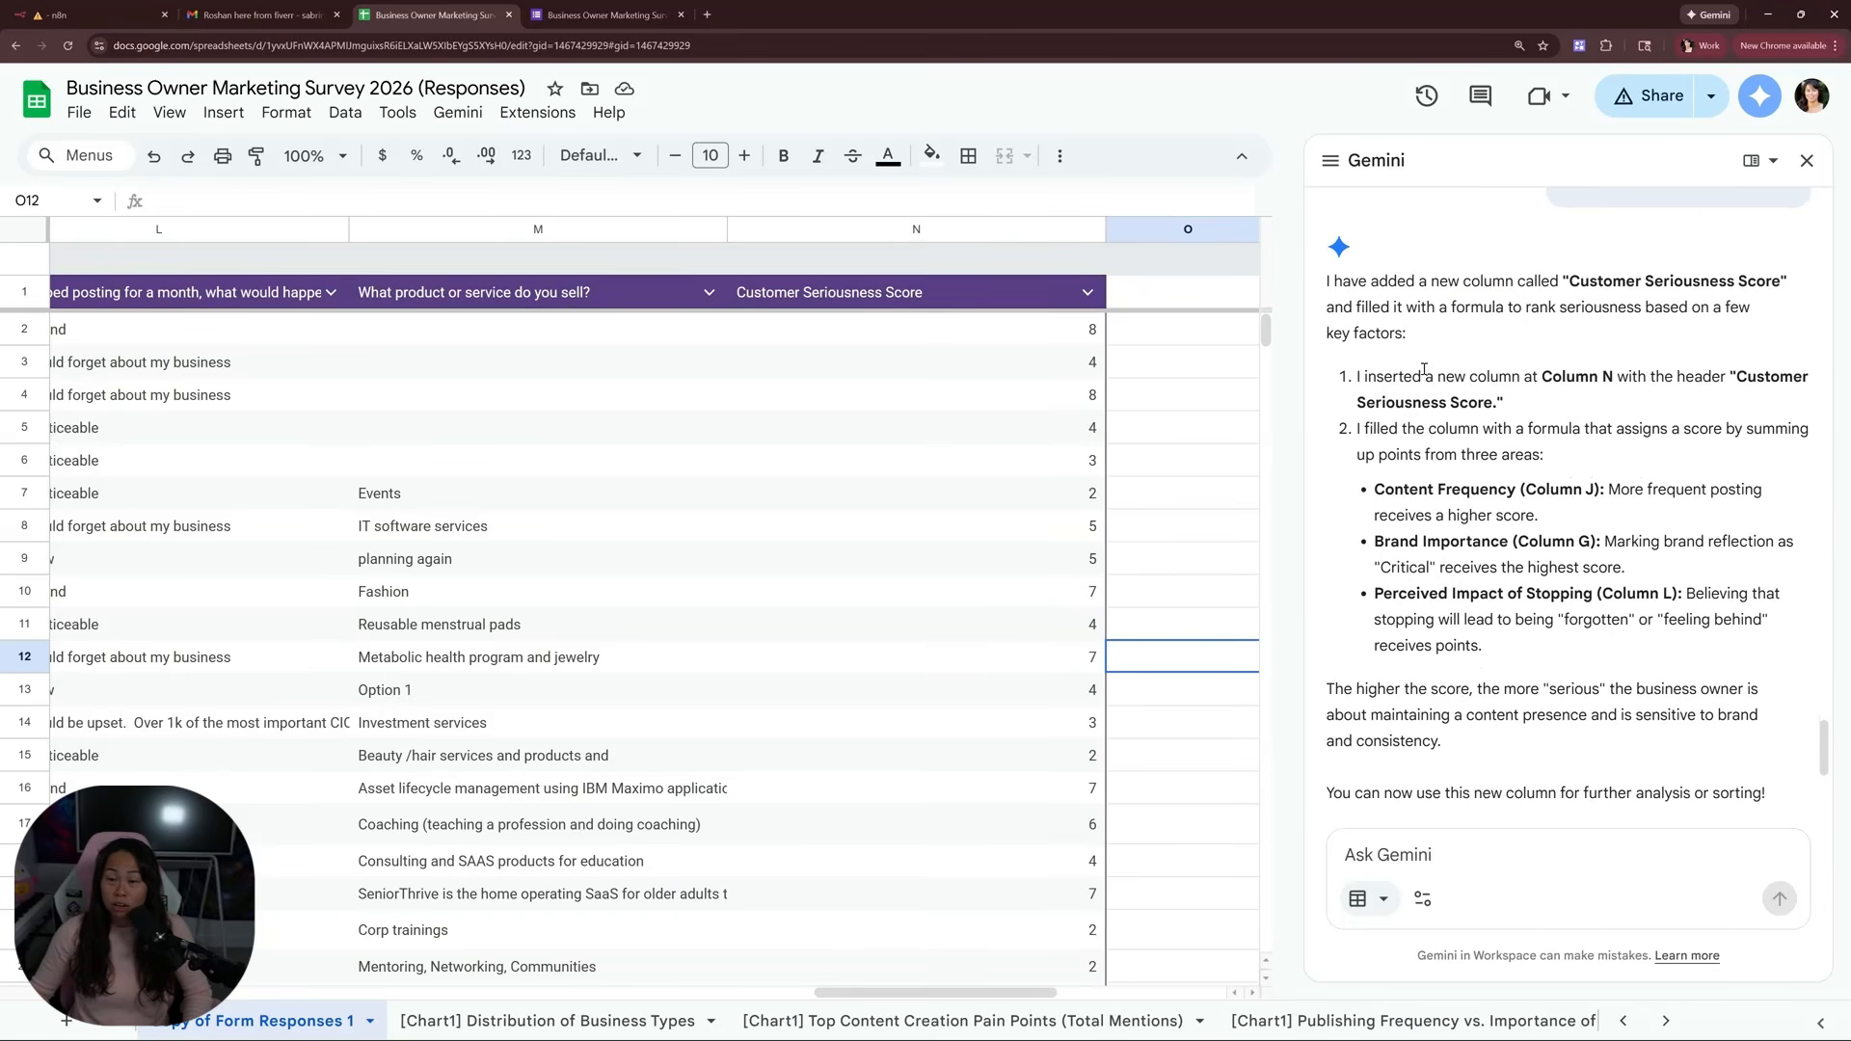
# Check several Customer Seriousness Score cells in column N and examine the full formula in N4
pyautogui.click(1042, 339)
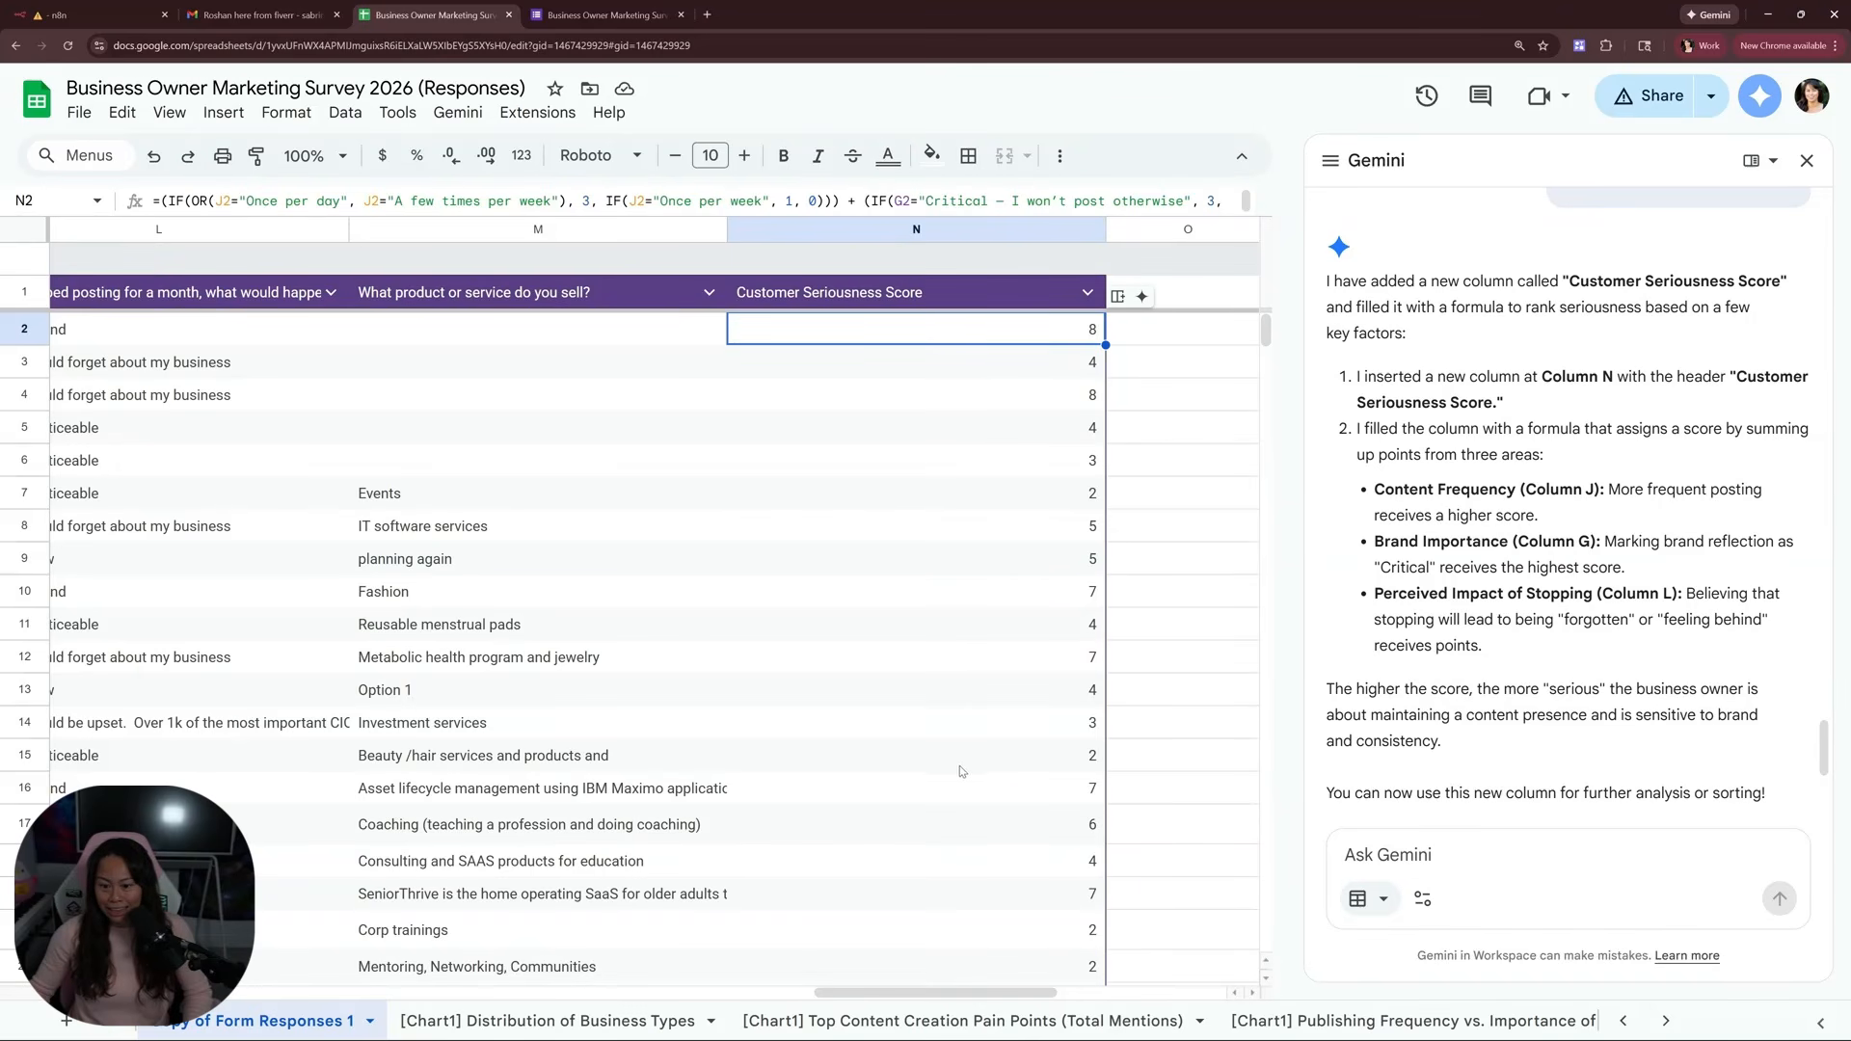
pyautogui.click(926, 427)
pyautogui.click(906, 567)
pyautogui.click(906, 396)
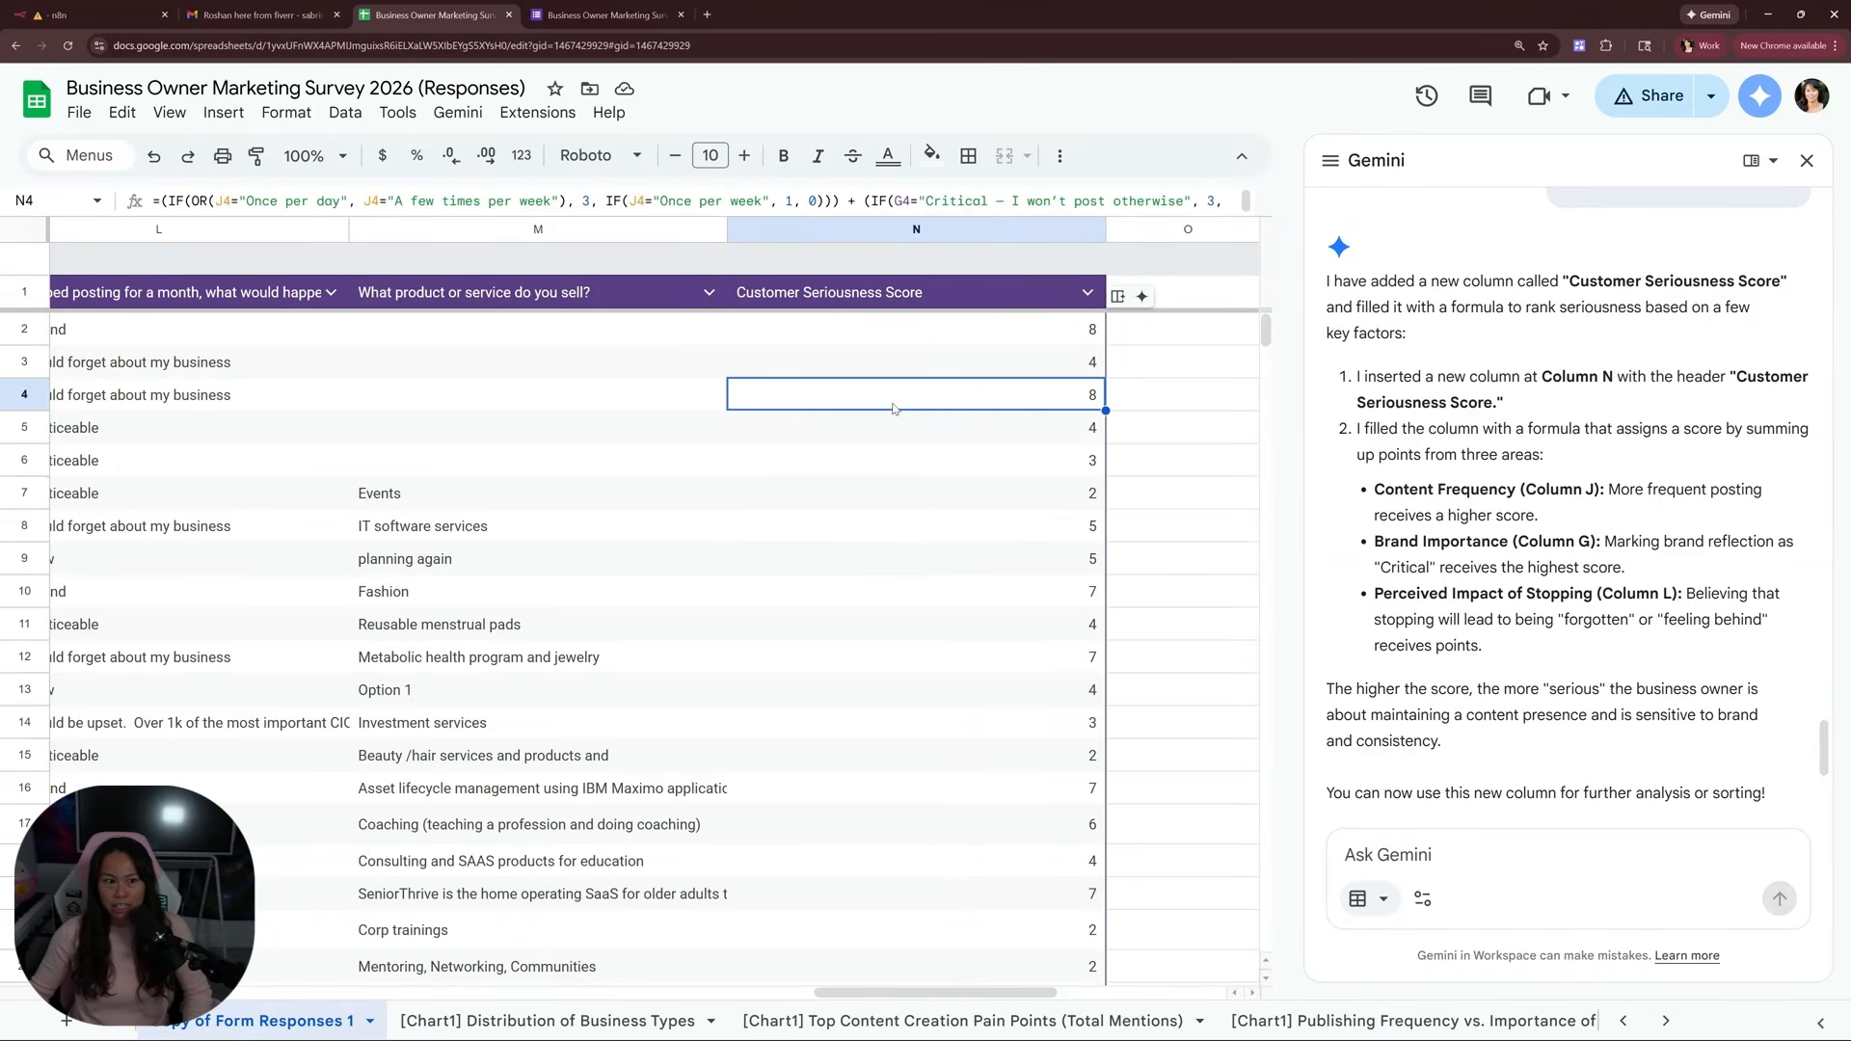
pyautogui.click(837, 202)
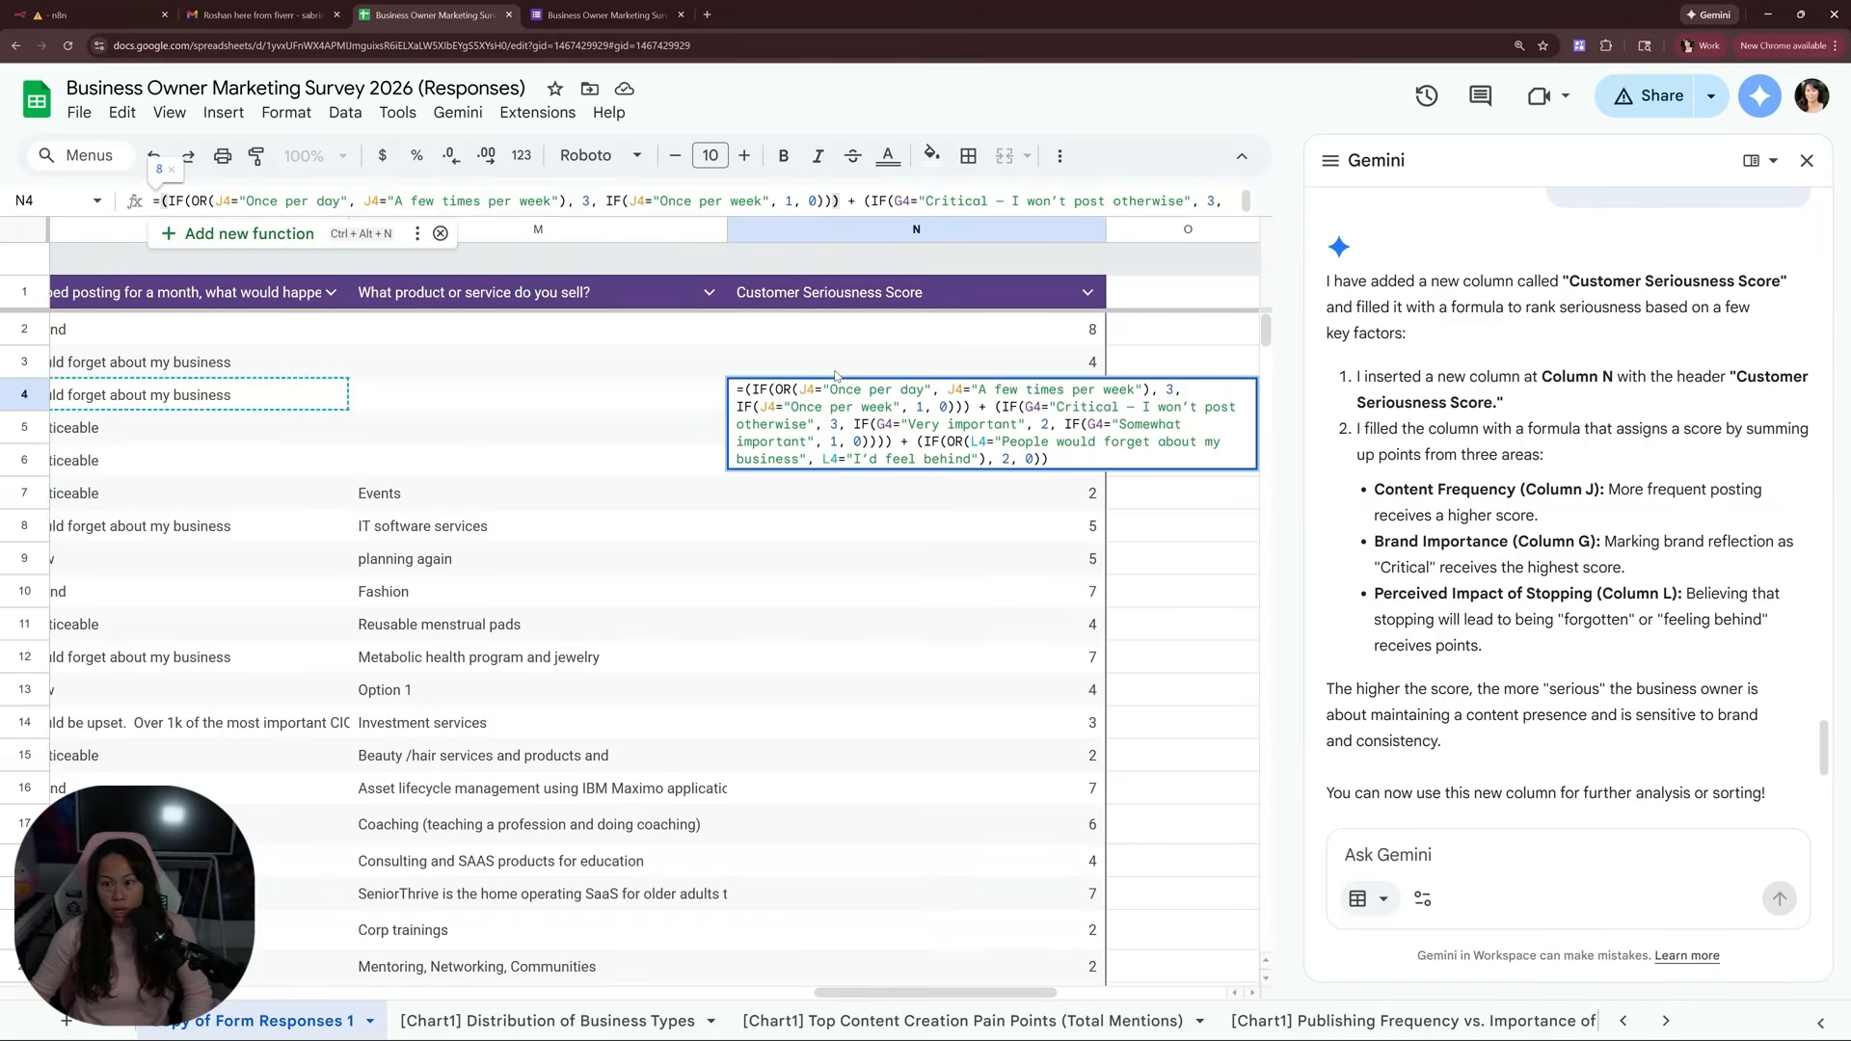
pyautogui.click(934, 527)
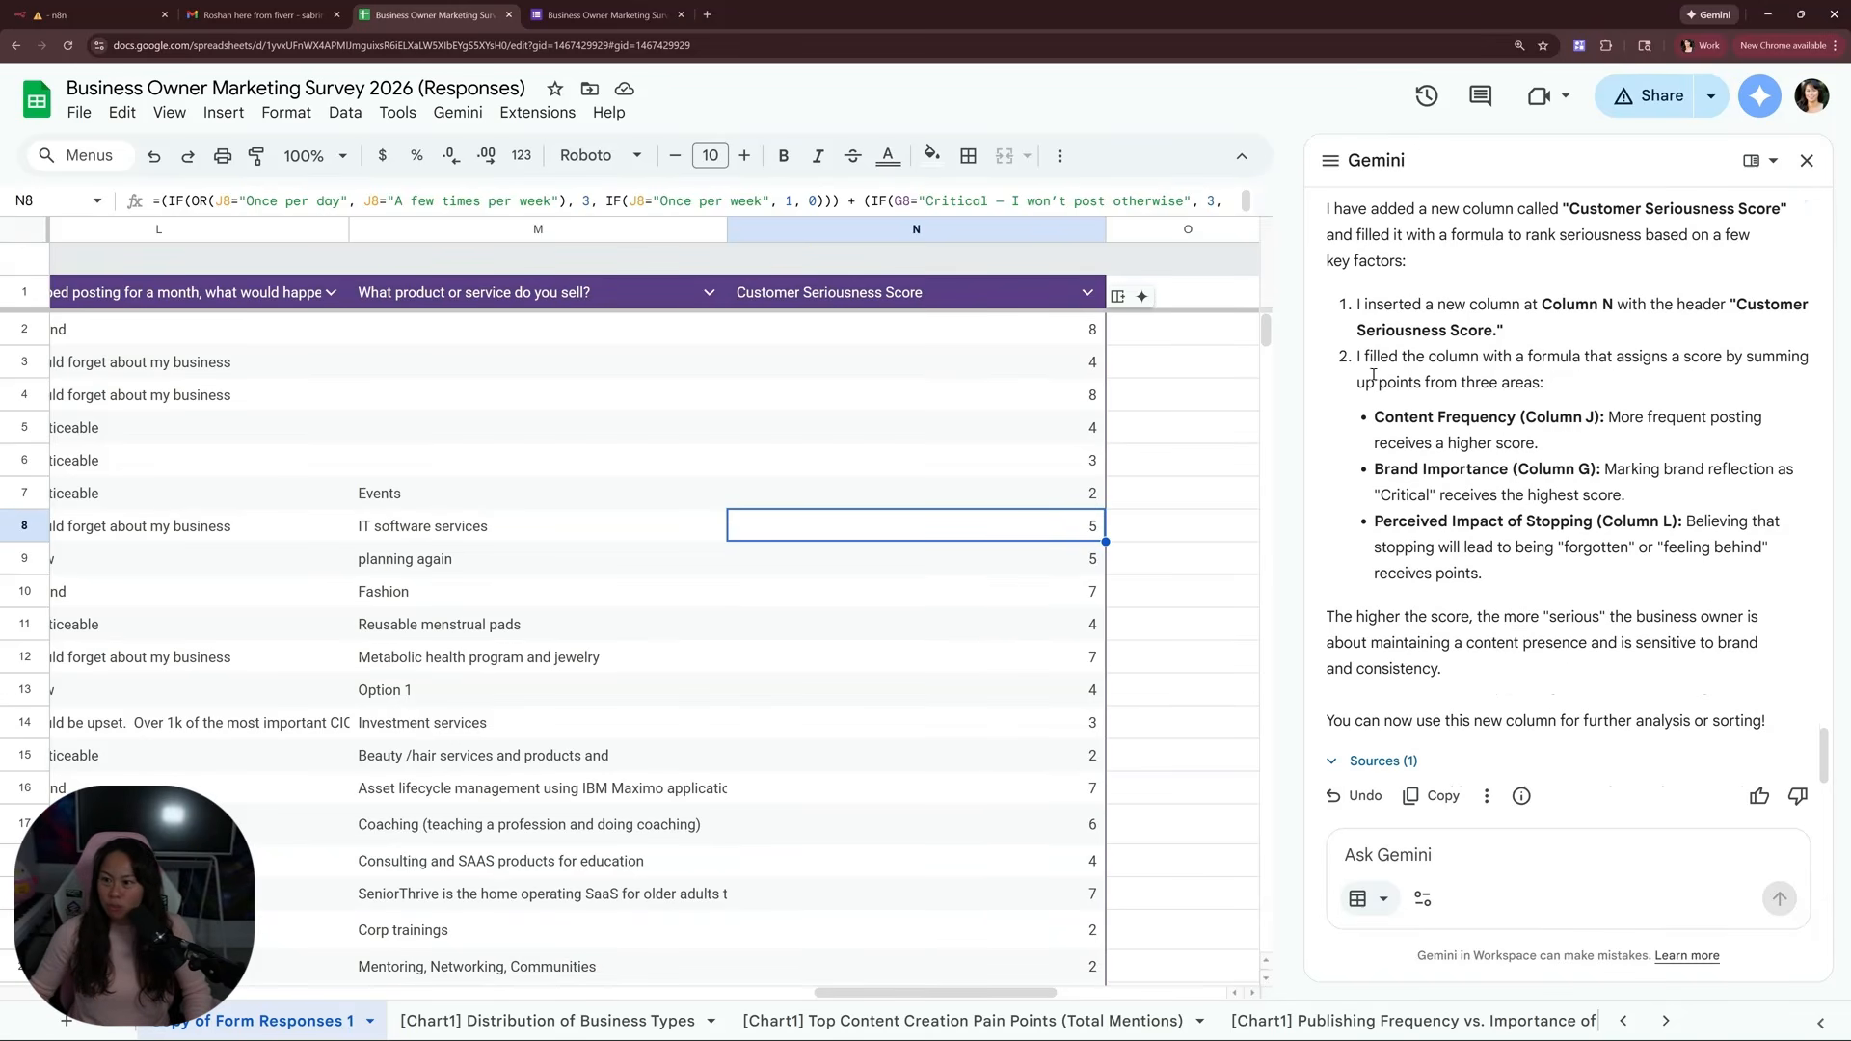
# Review the three areas Gemini's formula sums: content frequency, brand importance and perceived impact of stopping
pyautogui.moveTo(1599, 356); pyautogui.dragTo(1657, 386)
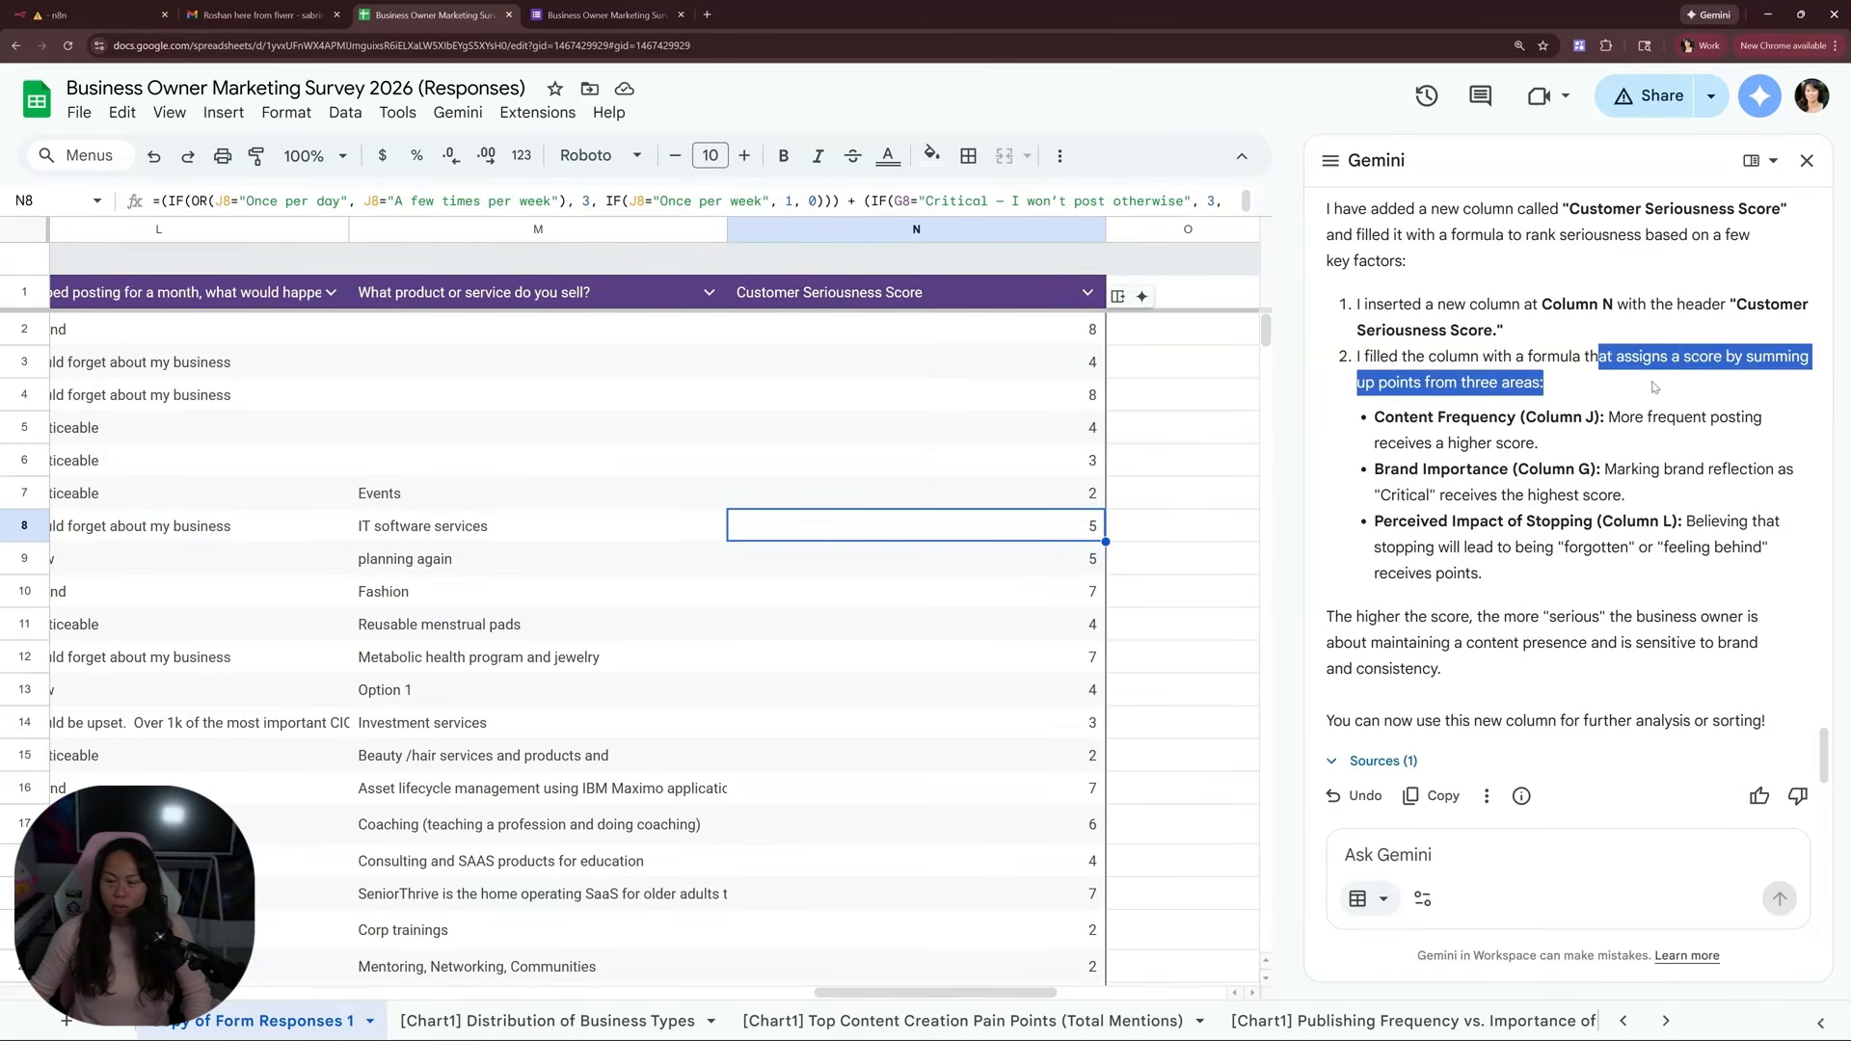
pyautogui.click(1623, 412)
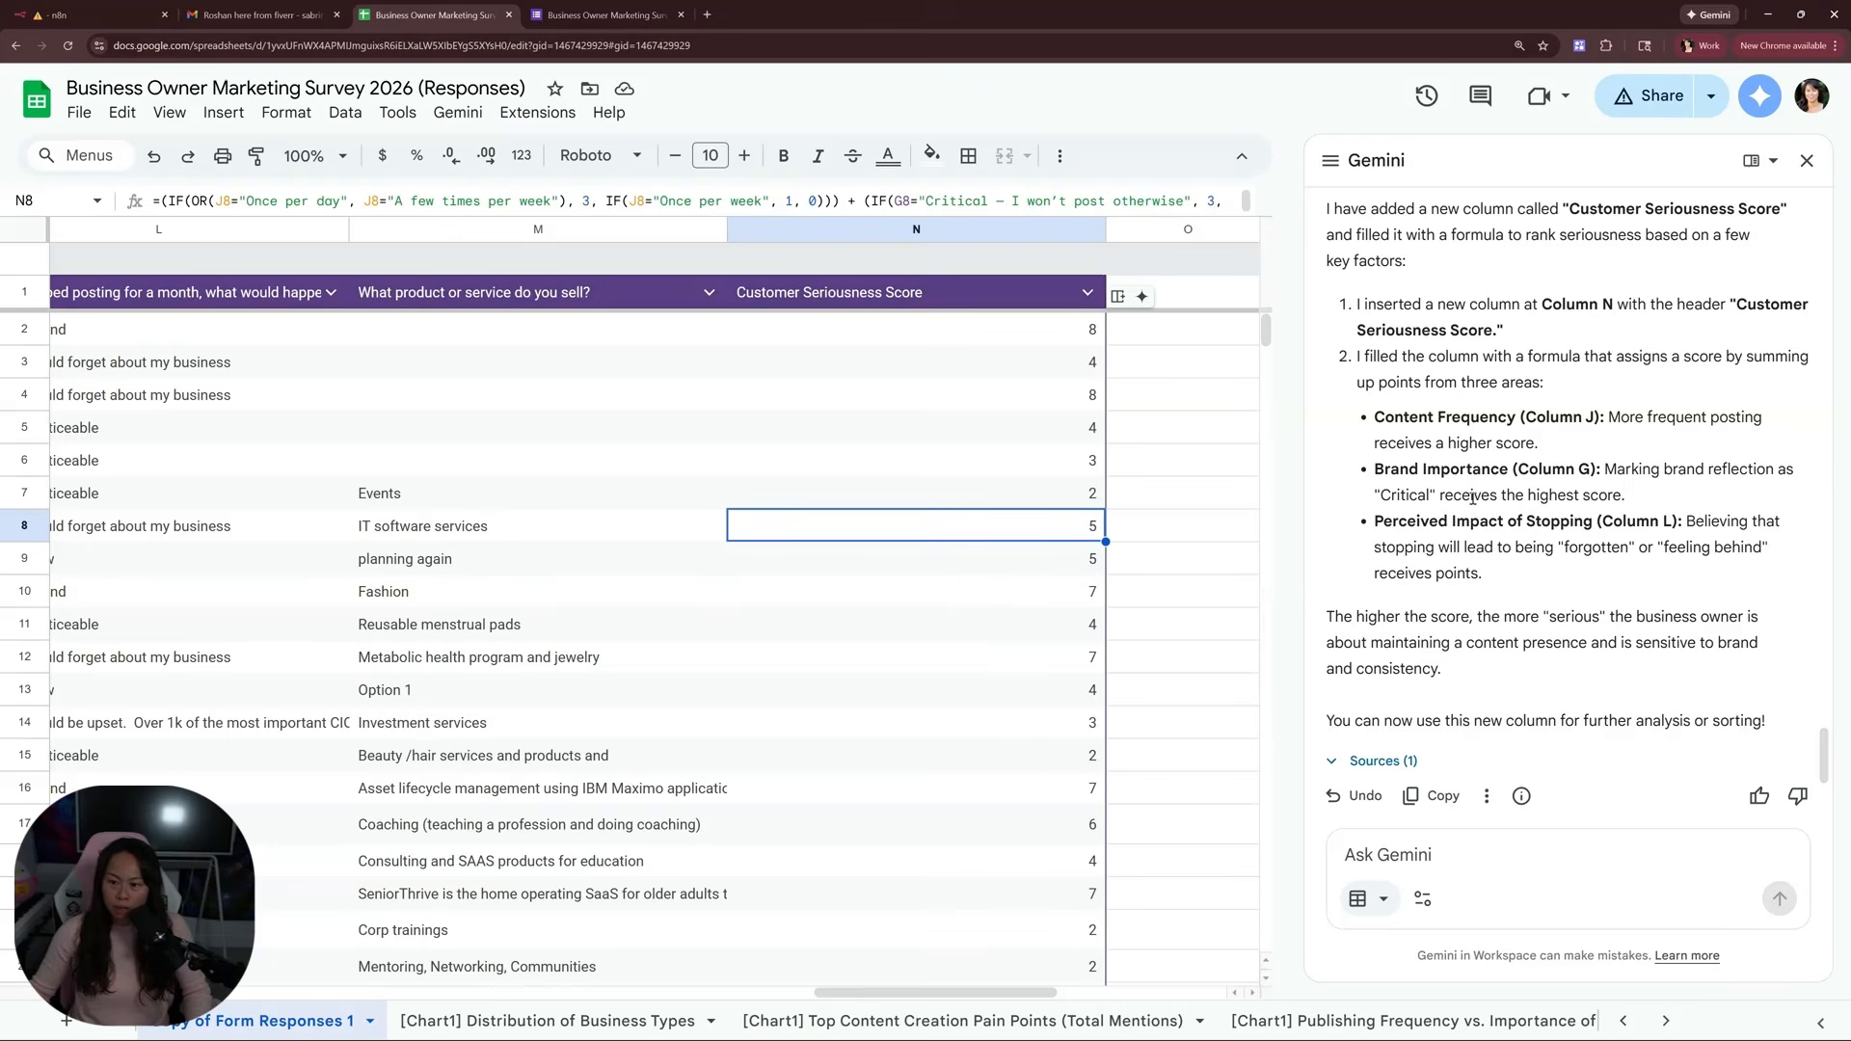
pyautogui.moveTo(1419, 469); pyautogui.dragTo(1646, 498)
pyautogui.click(1634, 513)
pyautogui.moveTo(1402, 528); pyautogui.dragTo(1495, 538)
pyautogui.click(1549, 540)
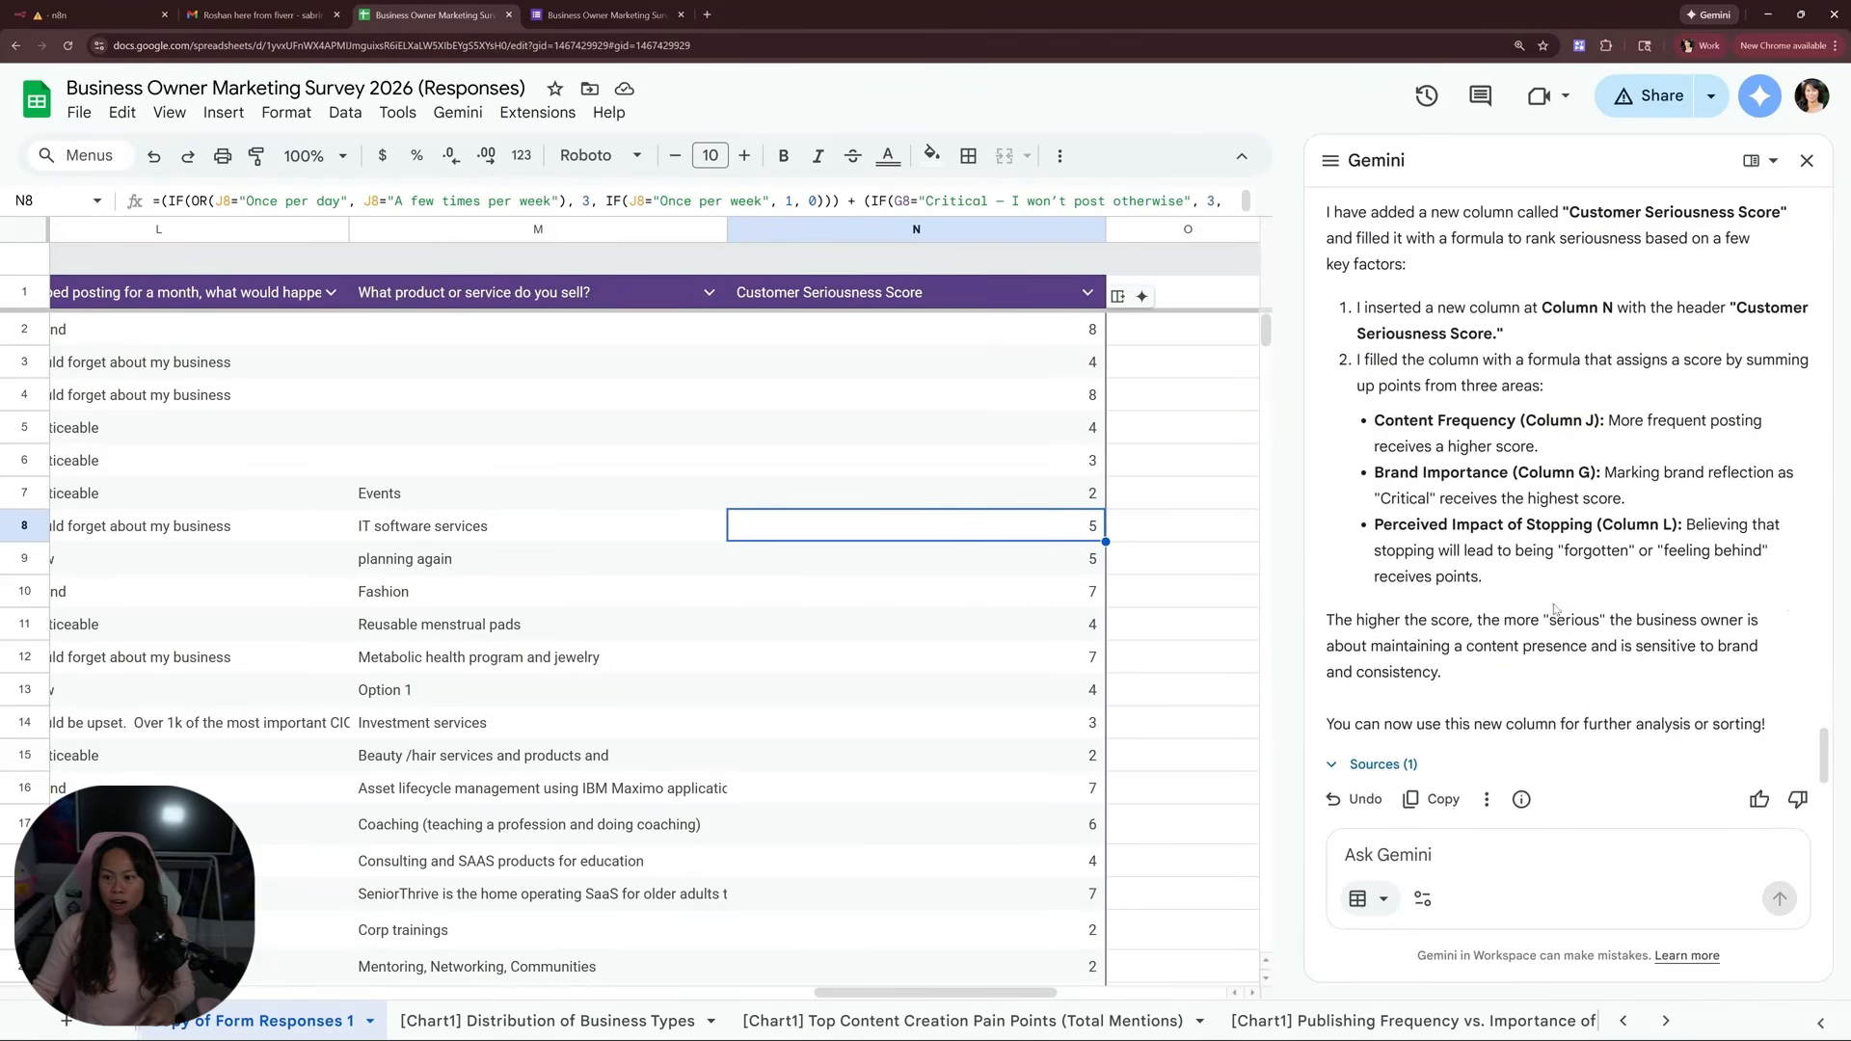
# Expand the seriousness score prompt in the Gemini chat and compare its wording with Gemini's scoring explanation
pyautogui.scroll(3, 1761, 315)
pyautogui.click(1782, 246)
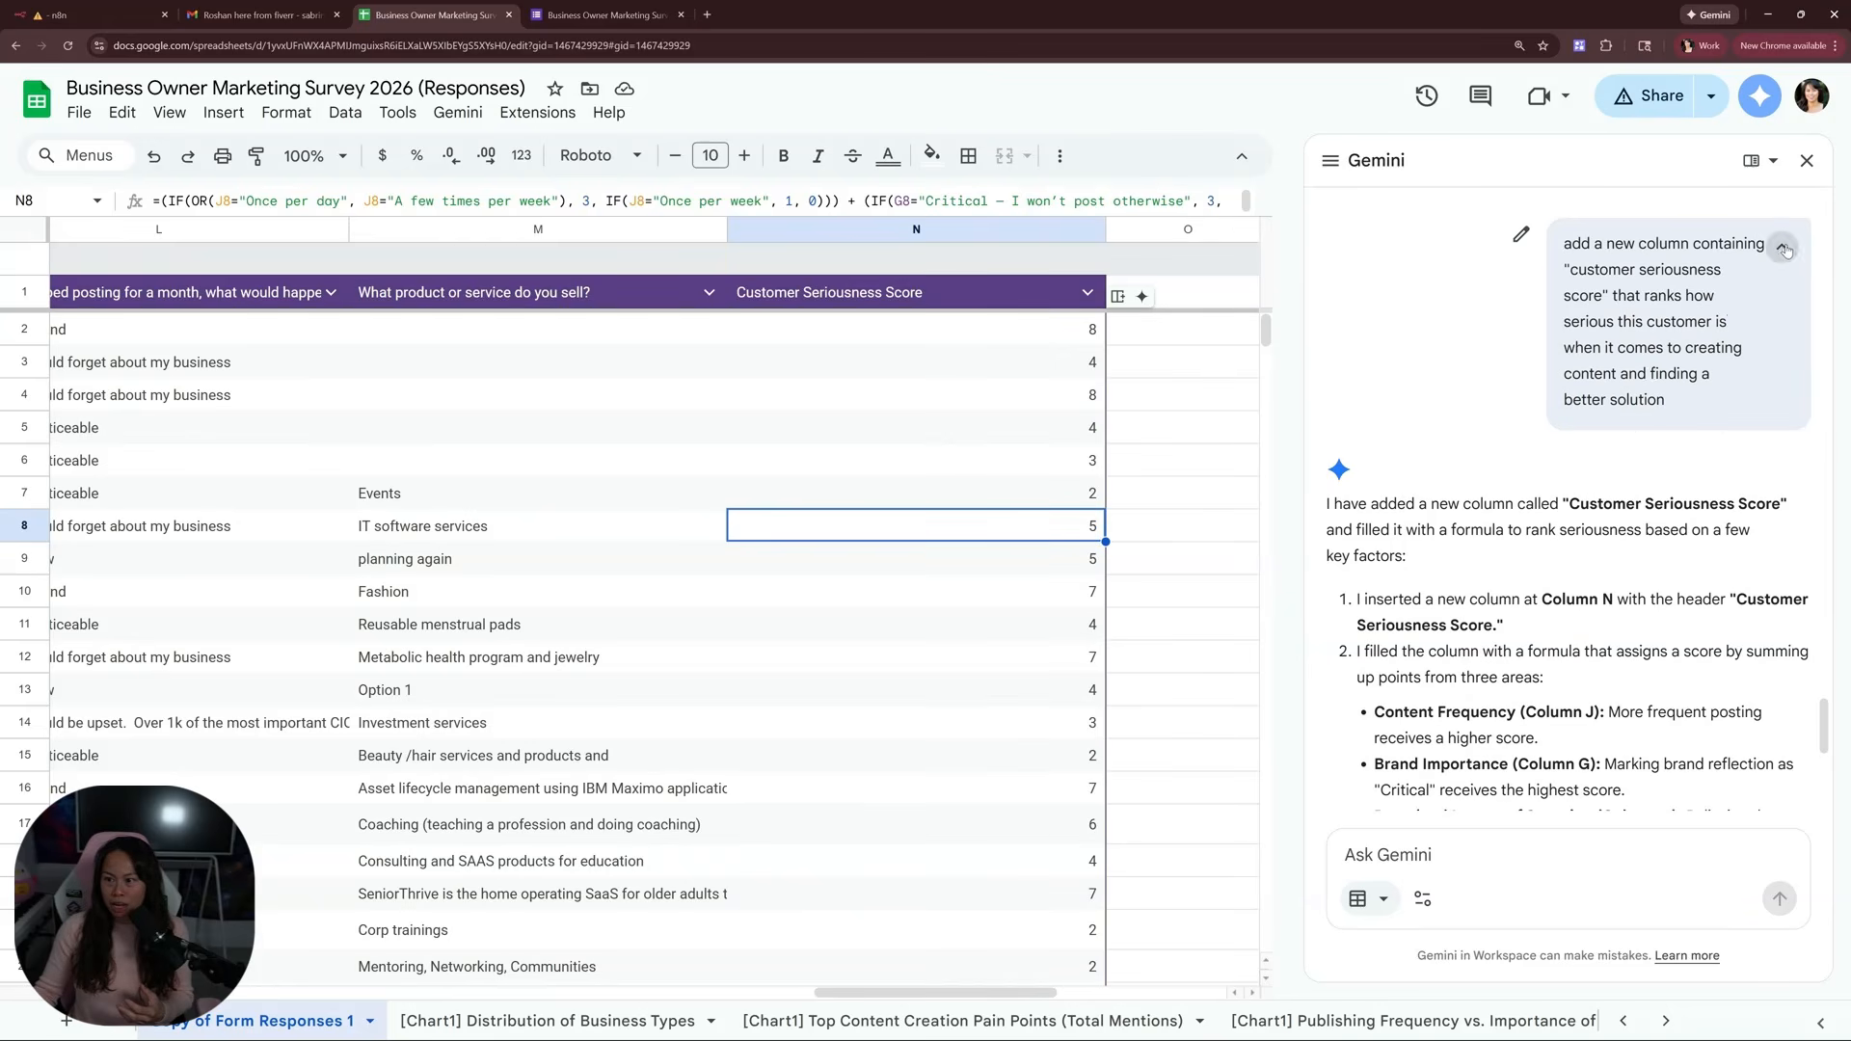
pyautogui.moveTo(1557, 247); pyautogui.dragTo(1716, 407)
pyautogui.click(1715, 410)
pyautogui.moveTo(1603, 297)
pyautogui.mouseDown()
pyautogui.moveTo(1575, 272)
pyautogui.moveTo(1603, 320)
pyautogui.moveTo(1616, 298)
pyautogui.mouseUp()
pyautogui.click(1683, 379)
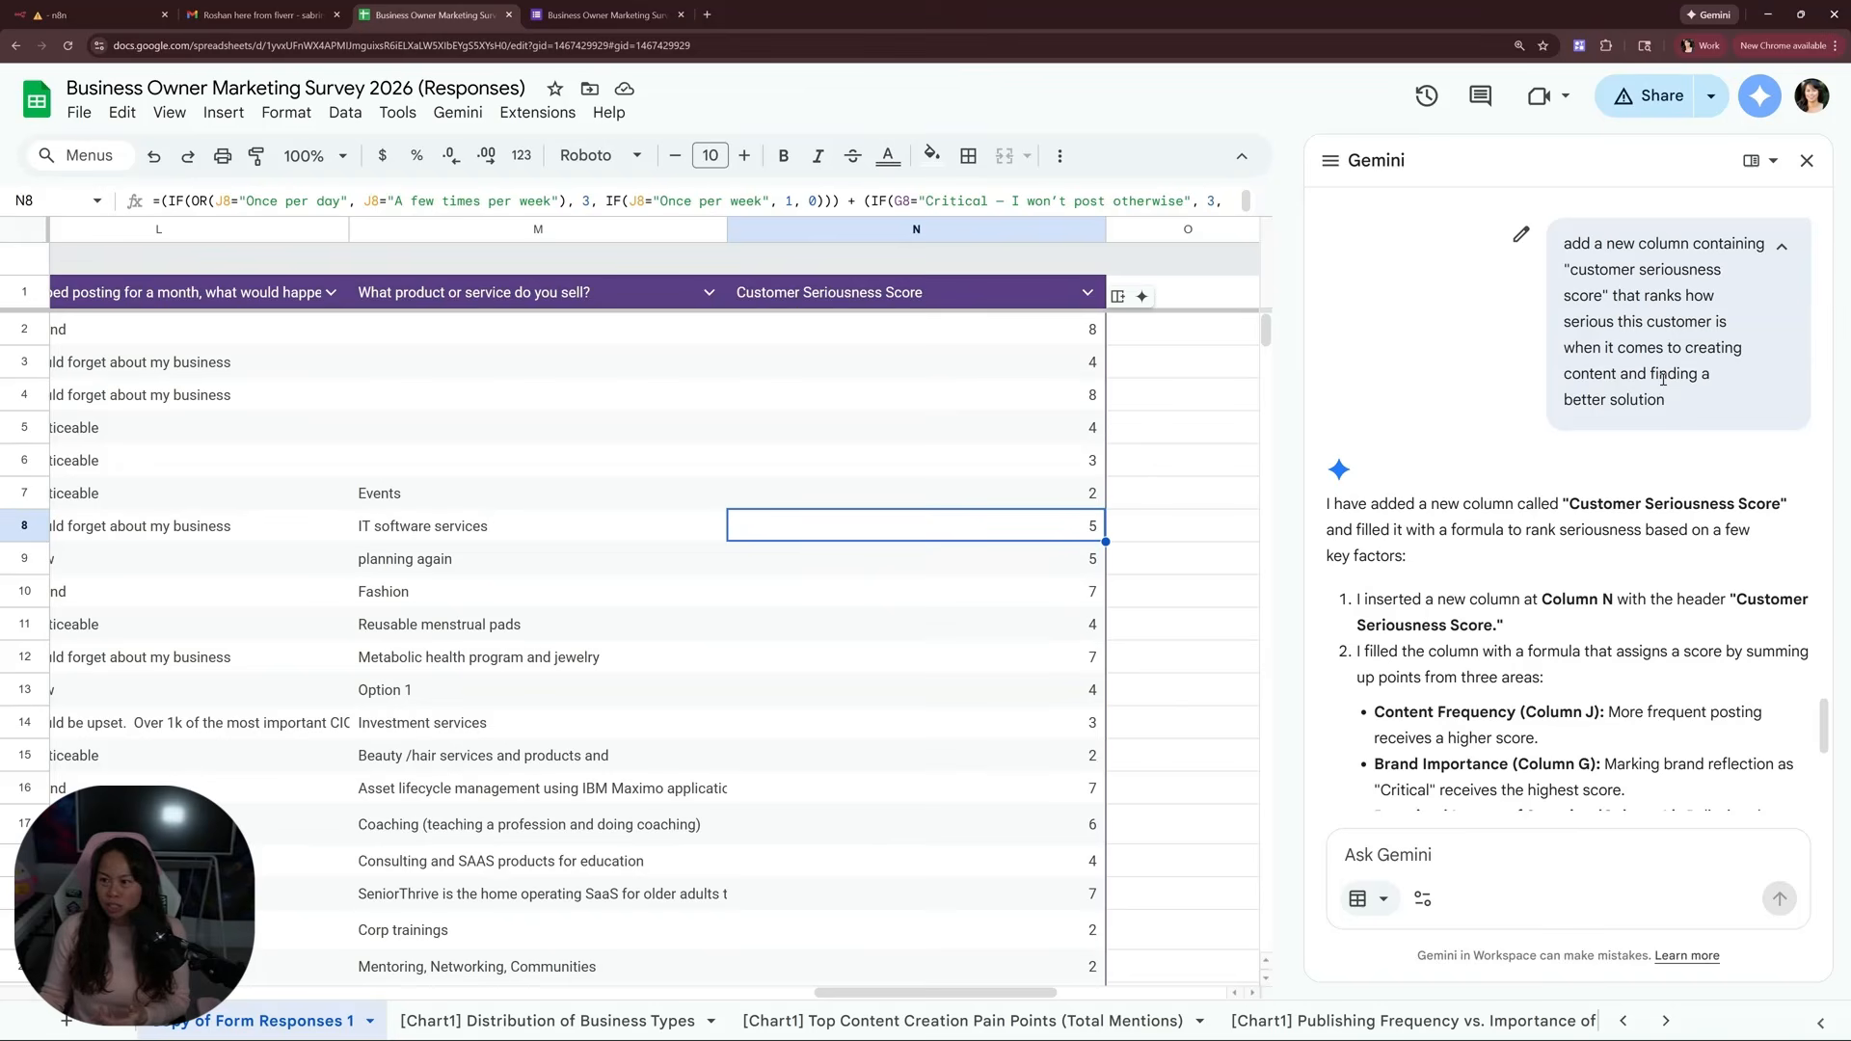
pyautogui.moveTo(1636, 422); pyautogui.dragTo(1555, 246)
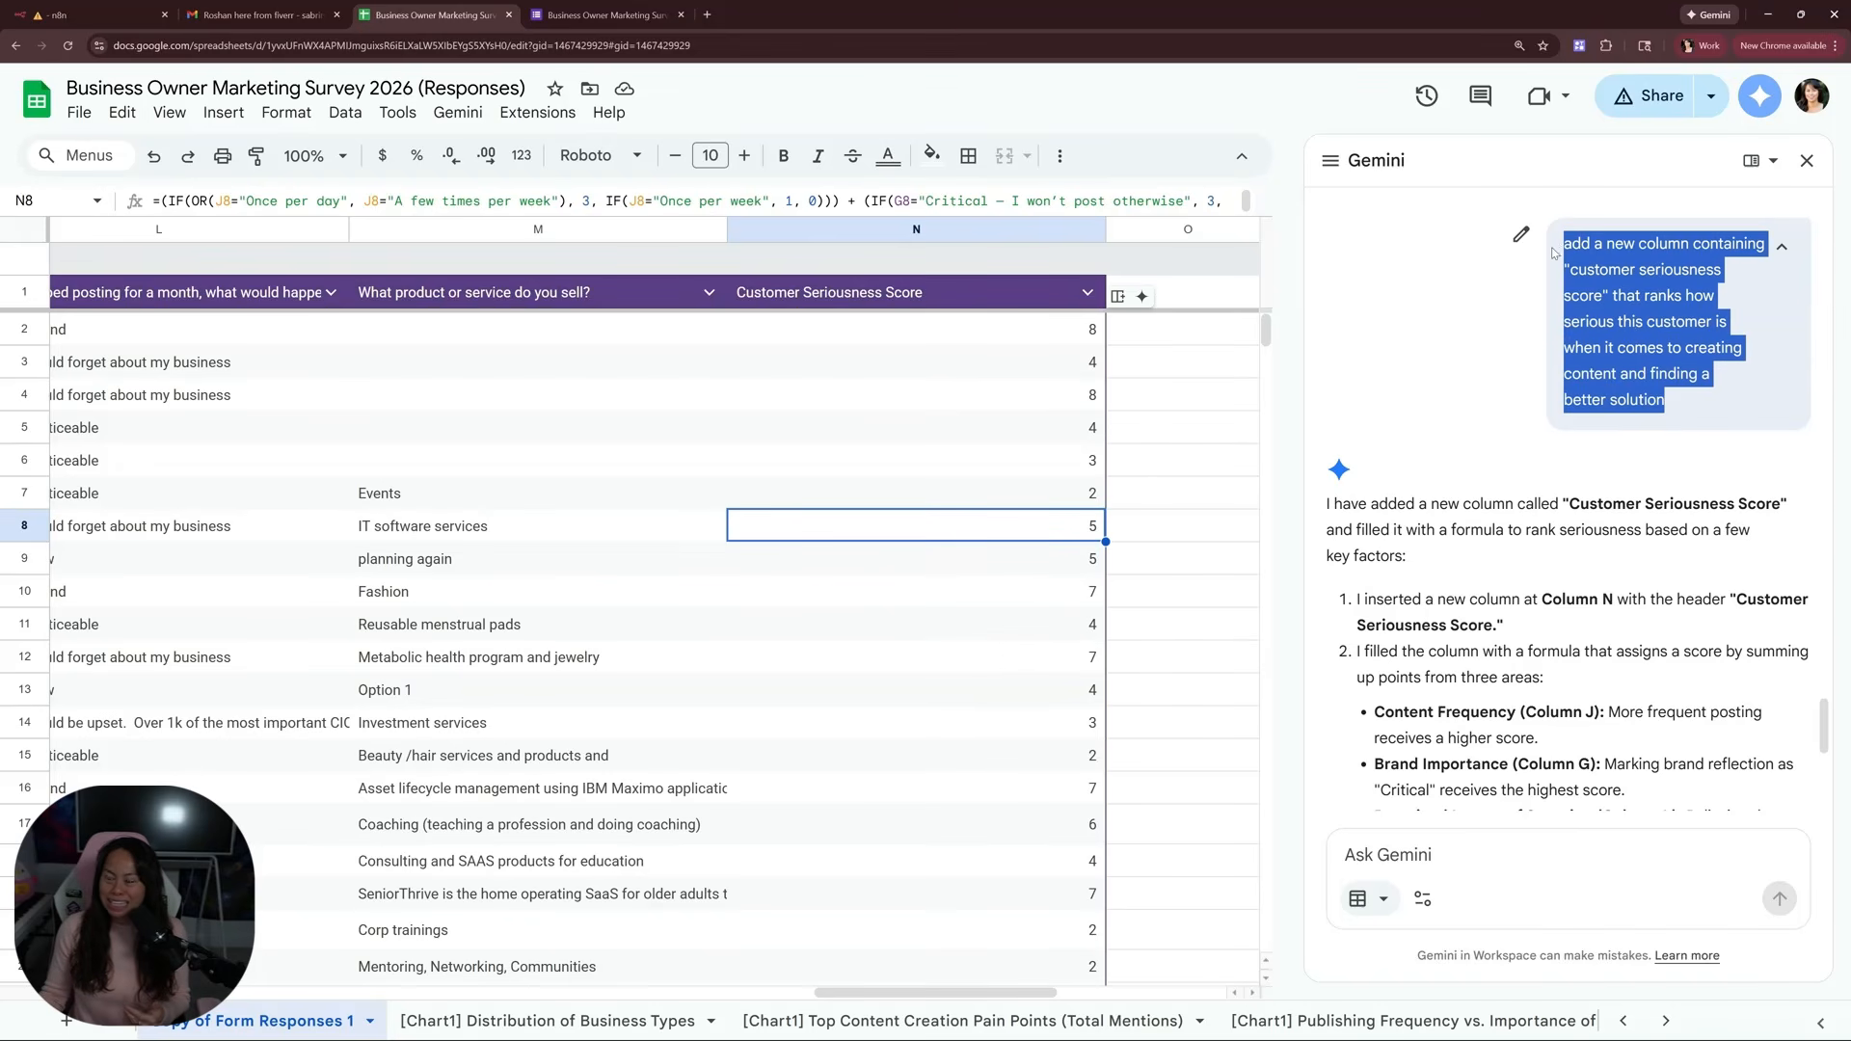
pyautogui.scroll(-2, 1617, 530)
pyautogui.scroll(1, 1617, 529)
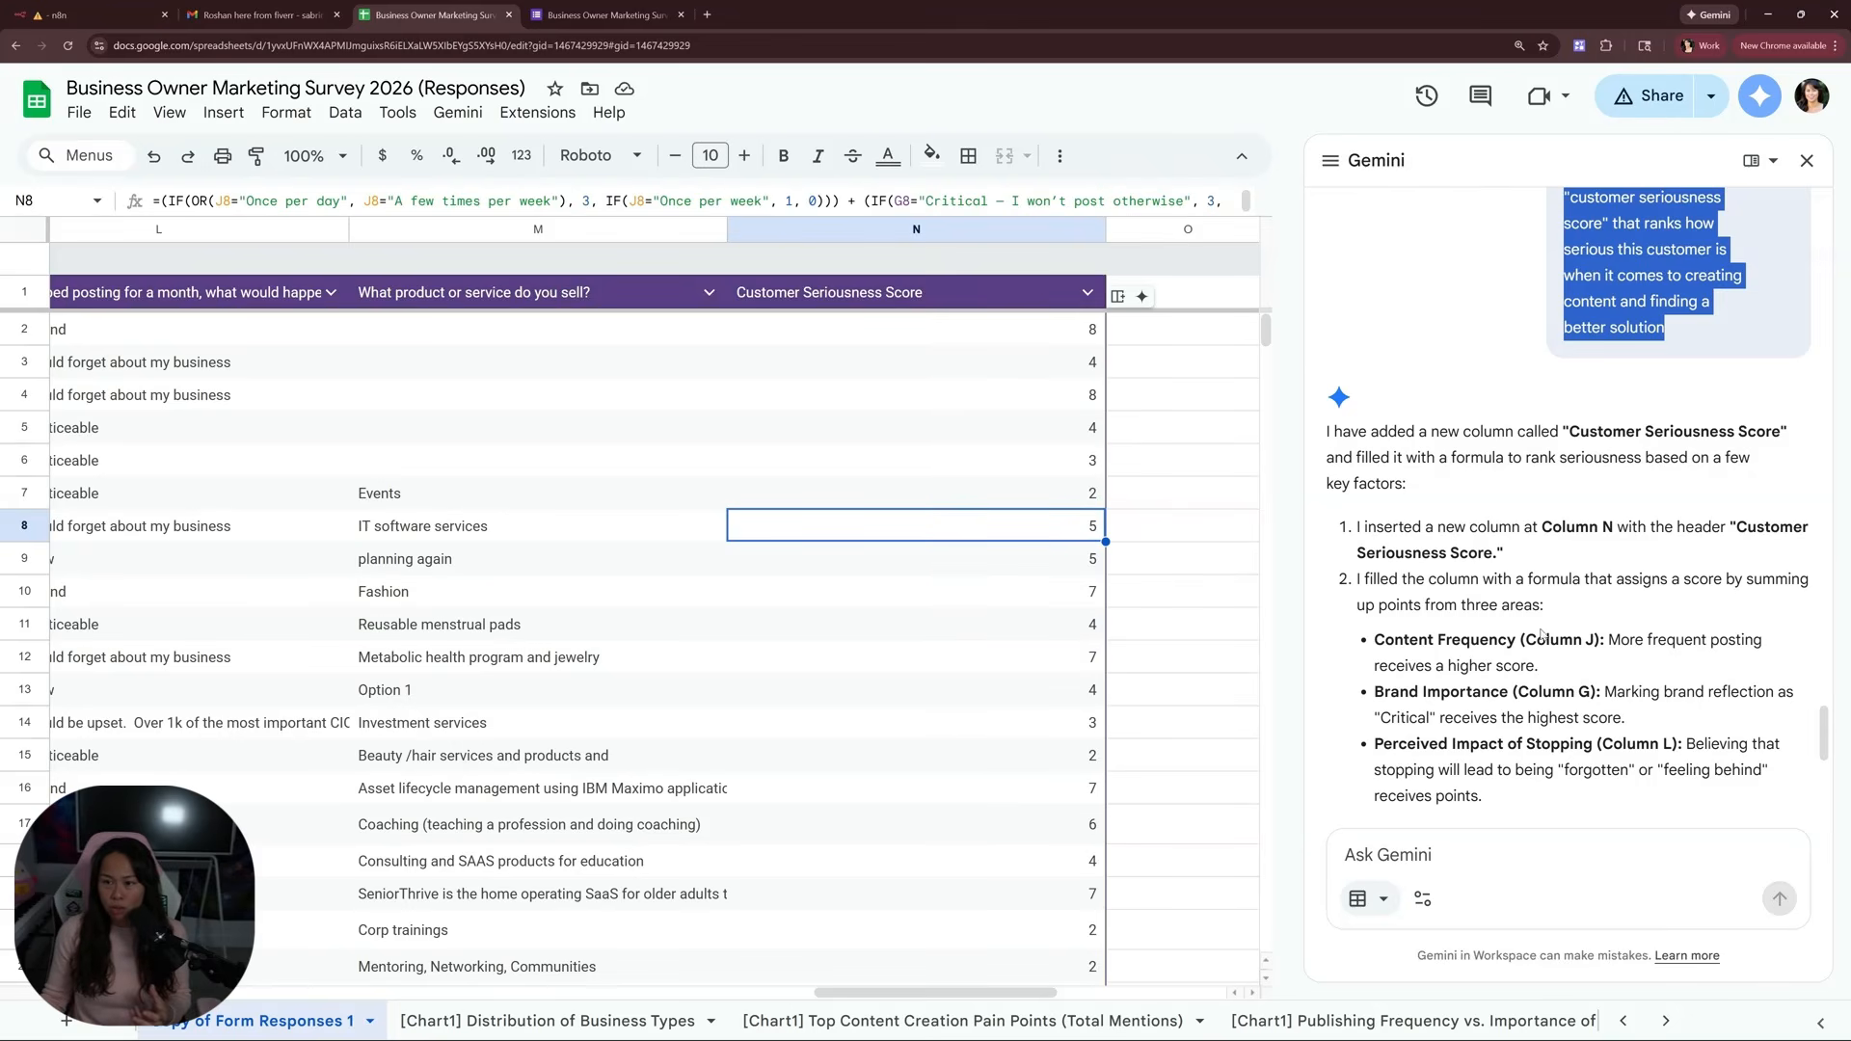
pyautogui.scroll(-1, 1543, 627)
pyautogui.scroll(1, 1562, 615)
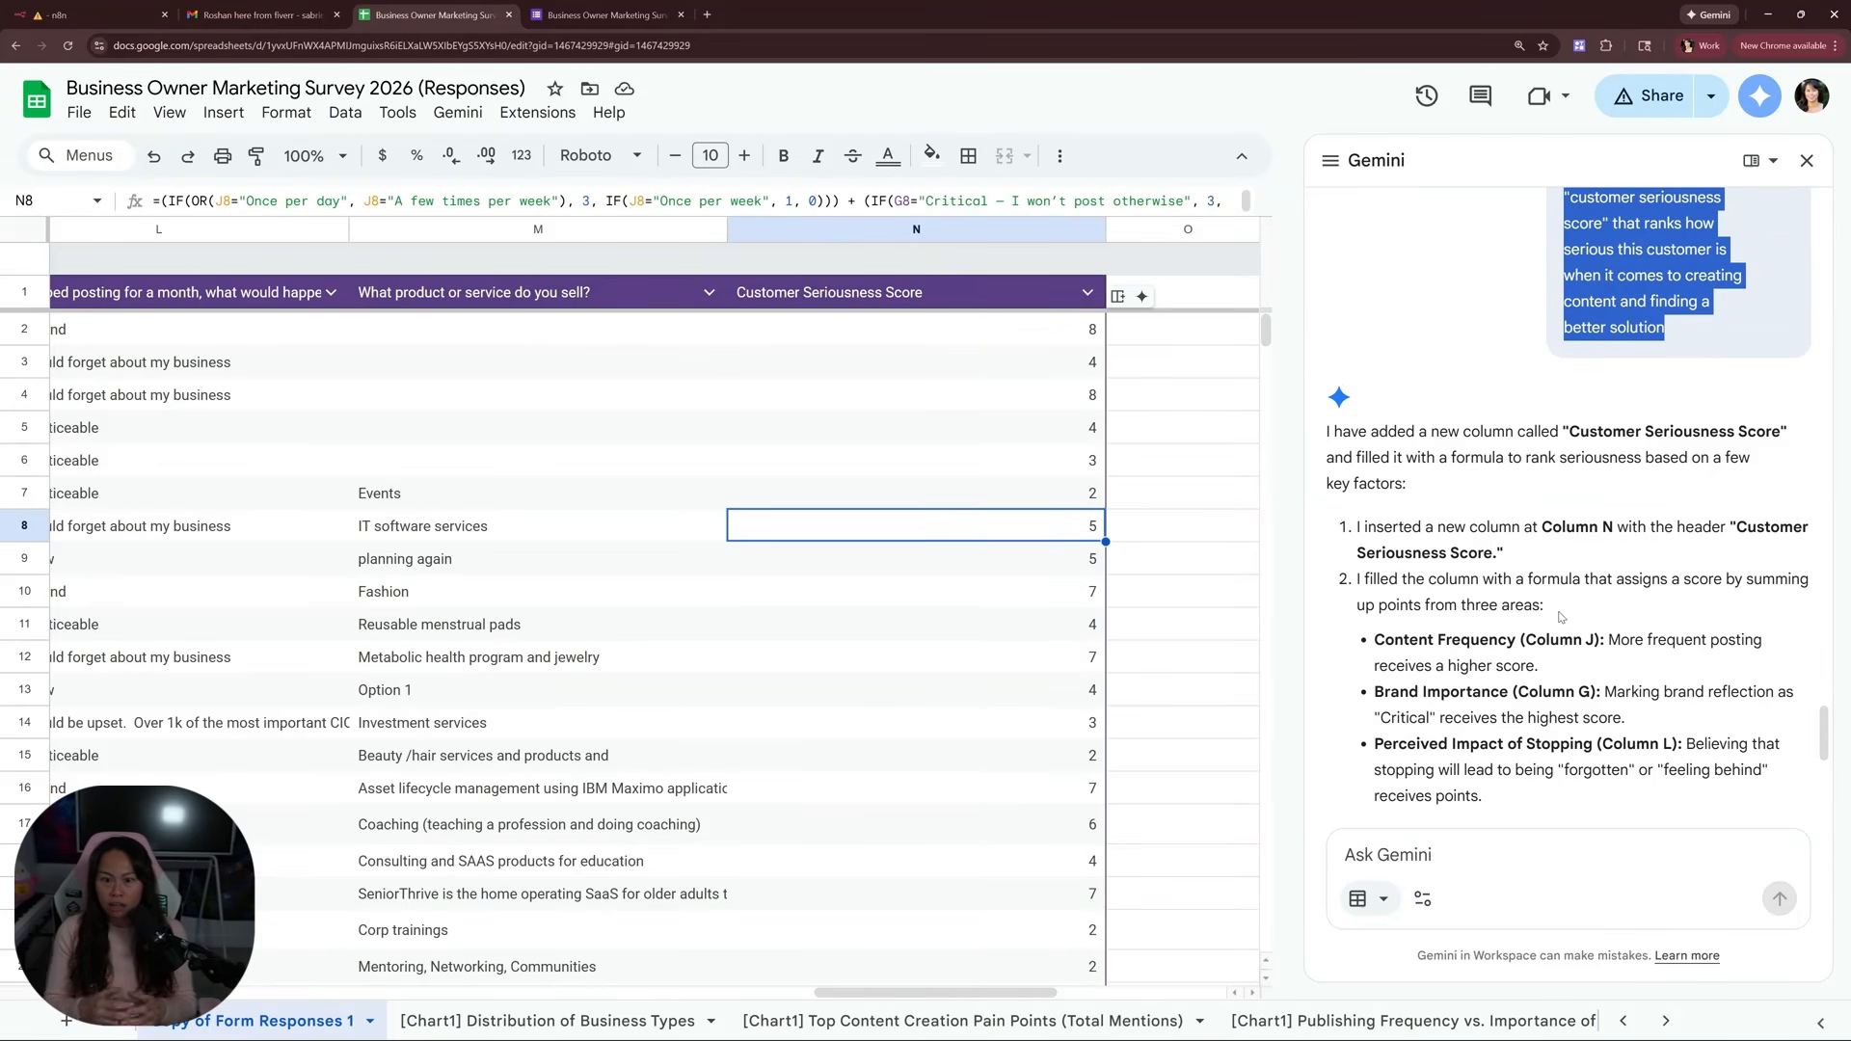
pyautogui.scroll(-2, 1553, 637)
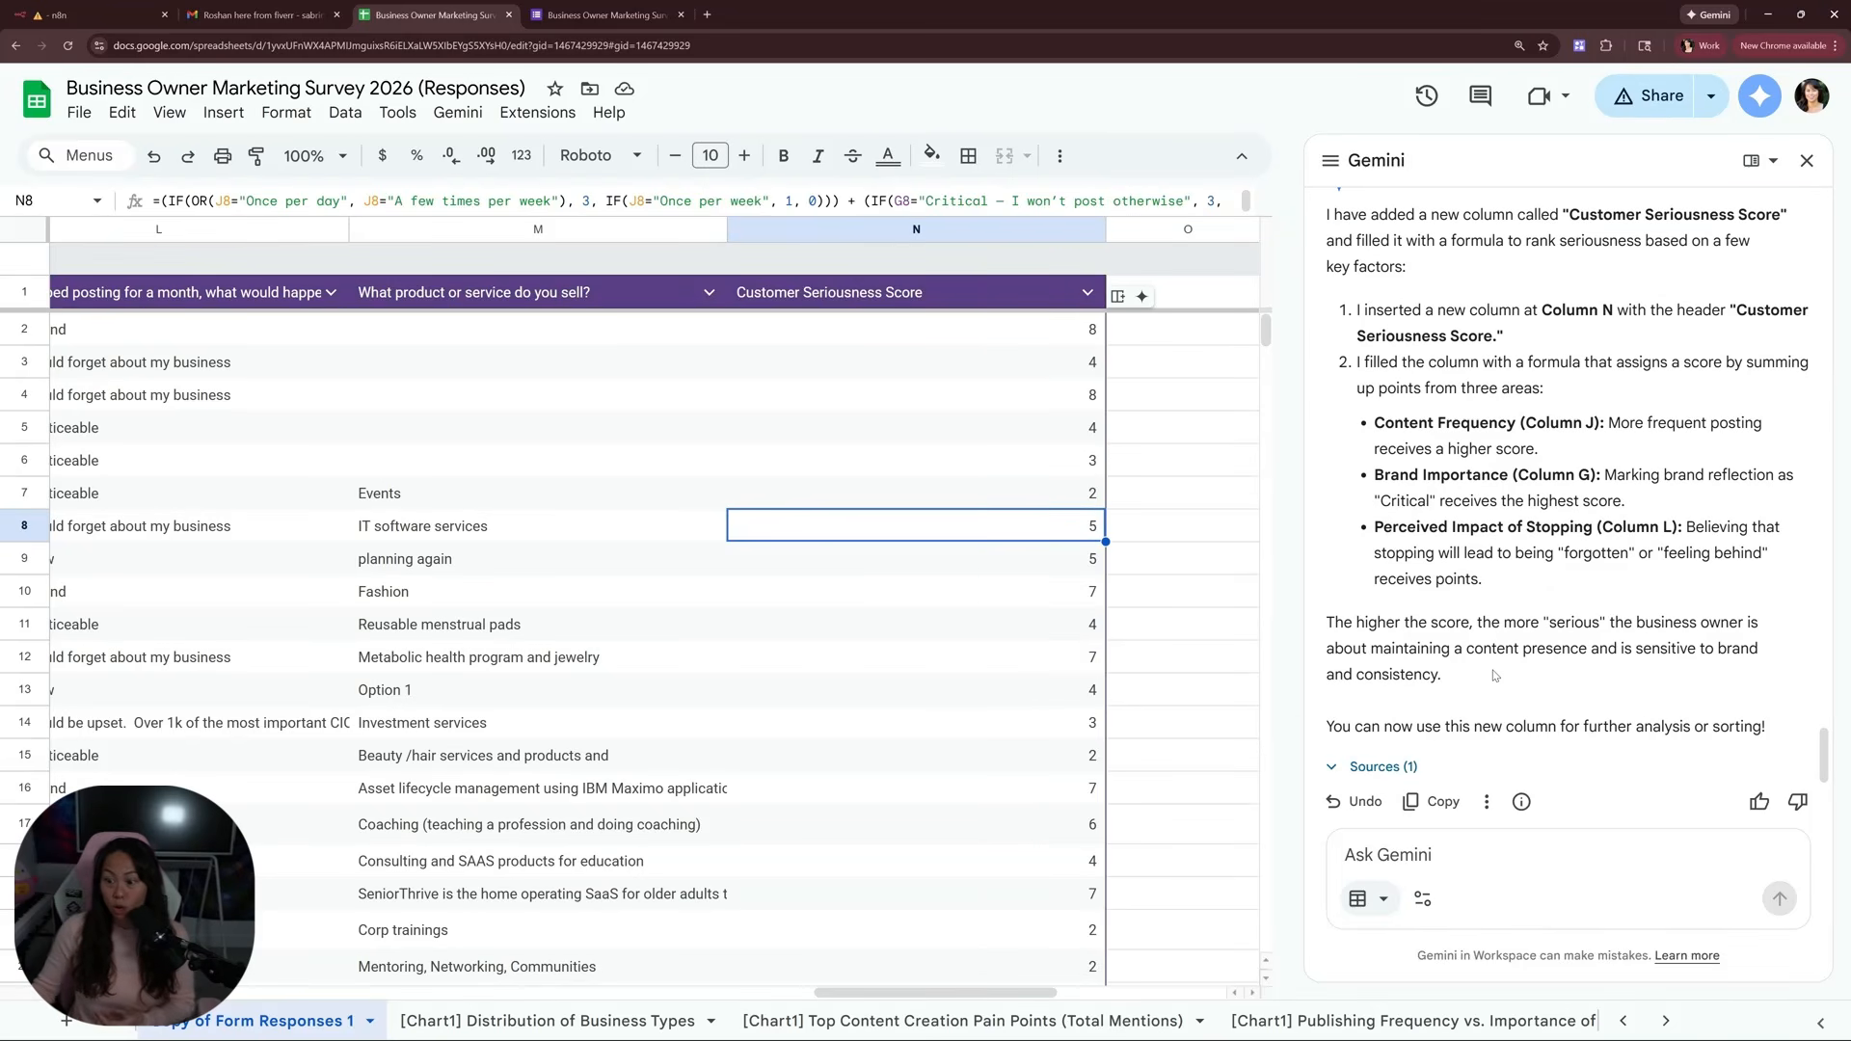
# Read how Gemini interprets higher seriousness scores and review its closing note on further analysis or sorting
pyautogui.moveTo(1334, 612); pyautogui.dragTo(1372, 623)
pyautogui.click(1499, 703)
pyautogui.scroll(-1, 1337, 648)
pyautogui.click(1338, 526)
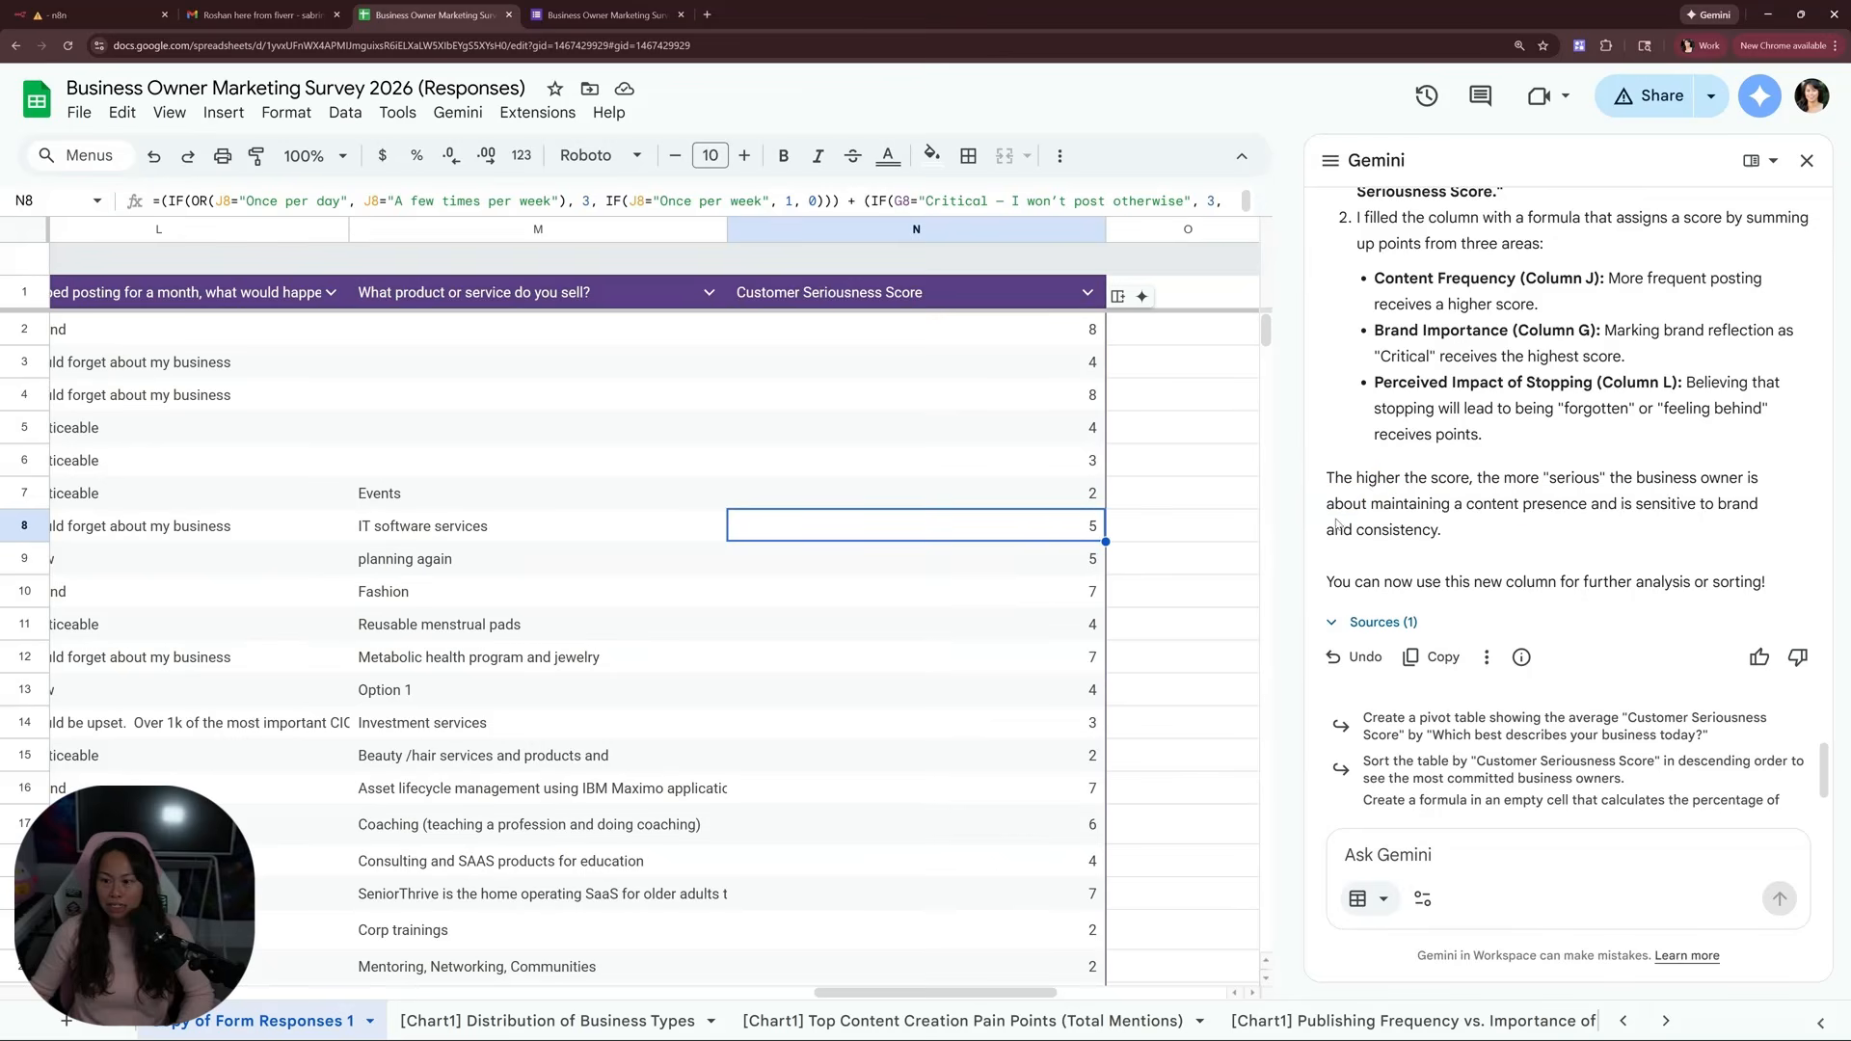
pyautogui.moveTo(1371, 506); pyautogui.dragTo(1486, 535)
pyautogui.click(1474, 546)
pyautogui.tripleClick(1457, 535)
pyautogui.click(1456, 554)
pyautogui.scroll(-1, 1456, 555)
pyautogui.moveTo(1334, 497); pyautogui.dragTo(1726, 530)
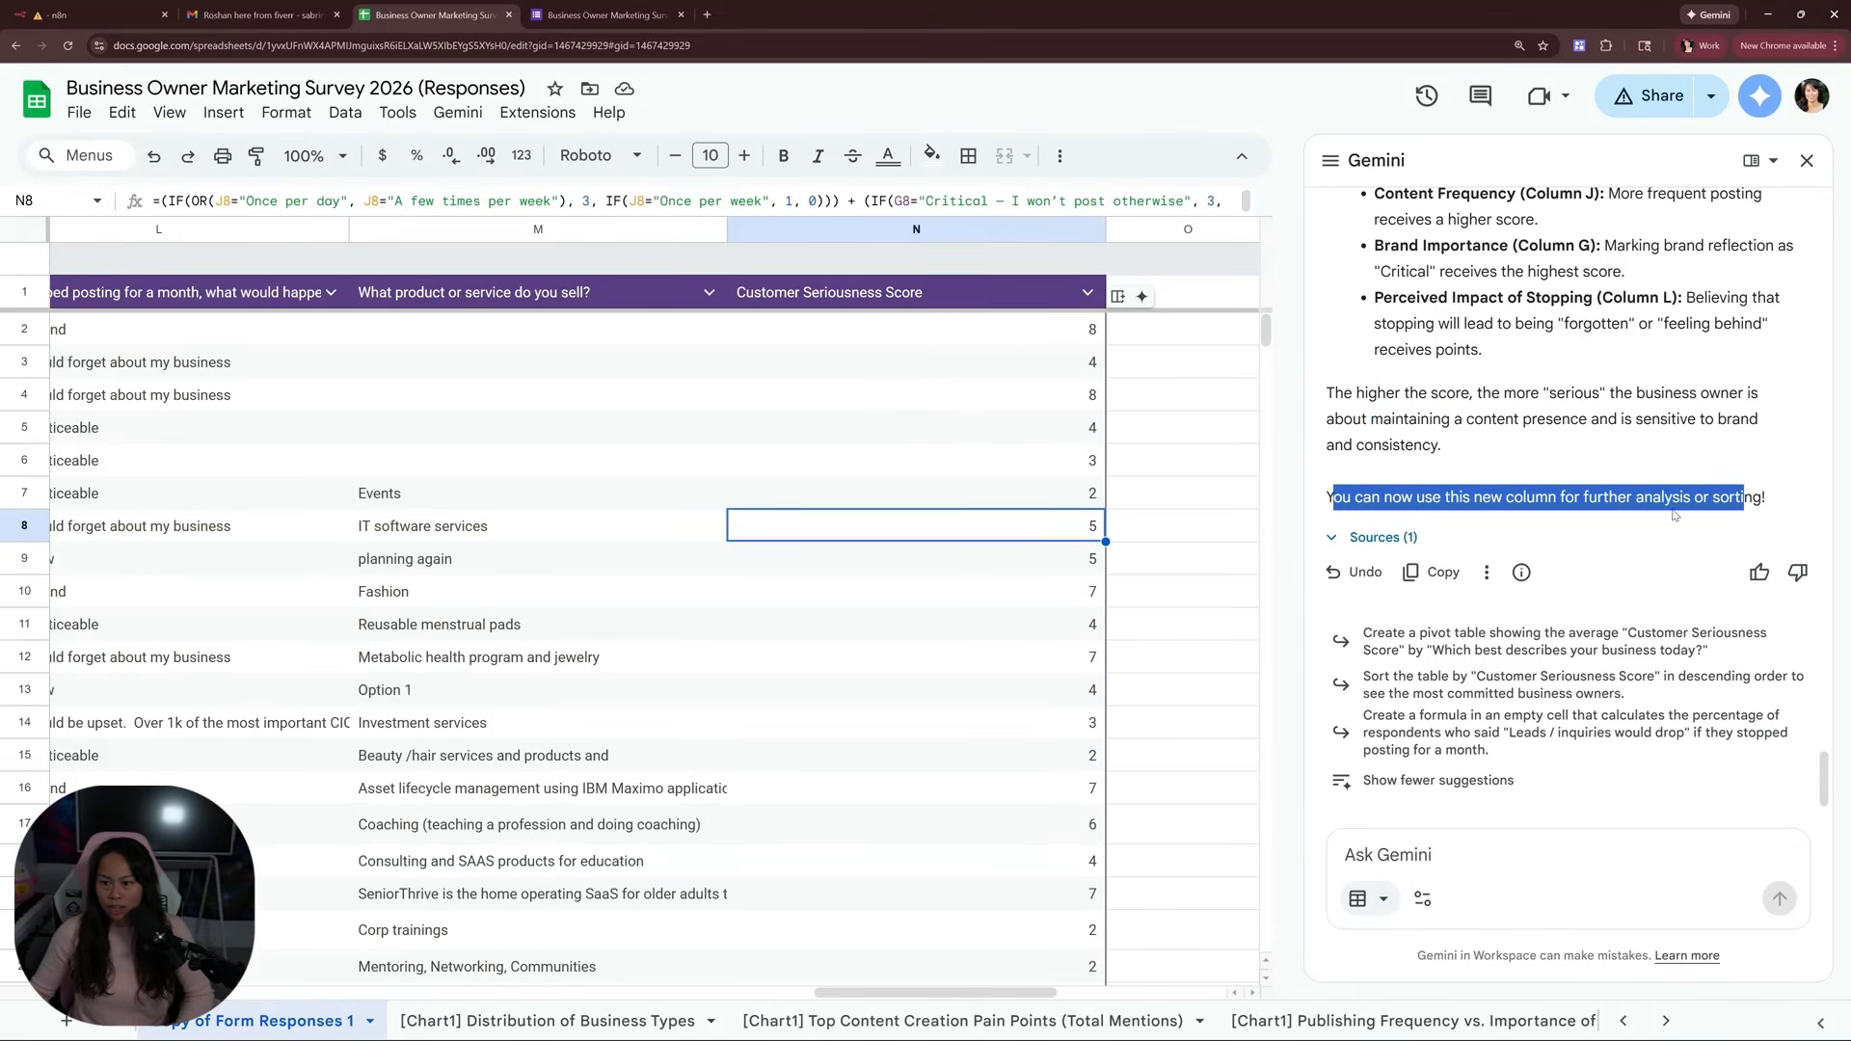
pyautogui.click(1646, 526)
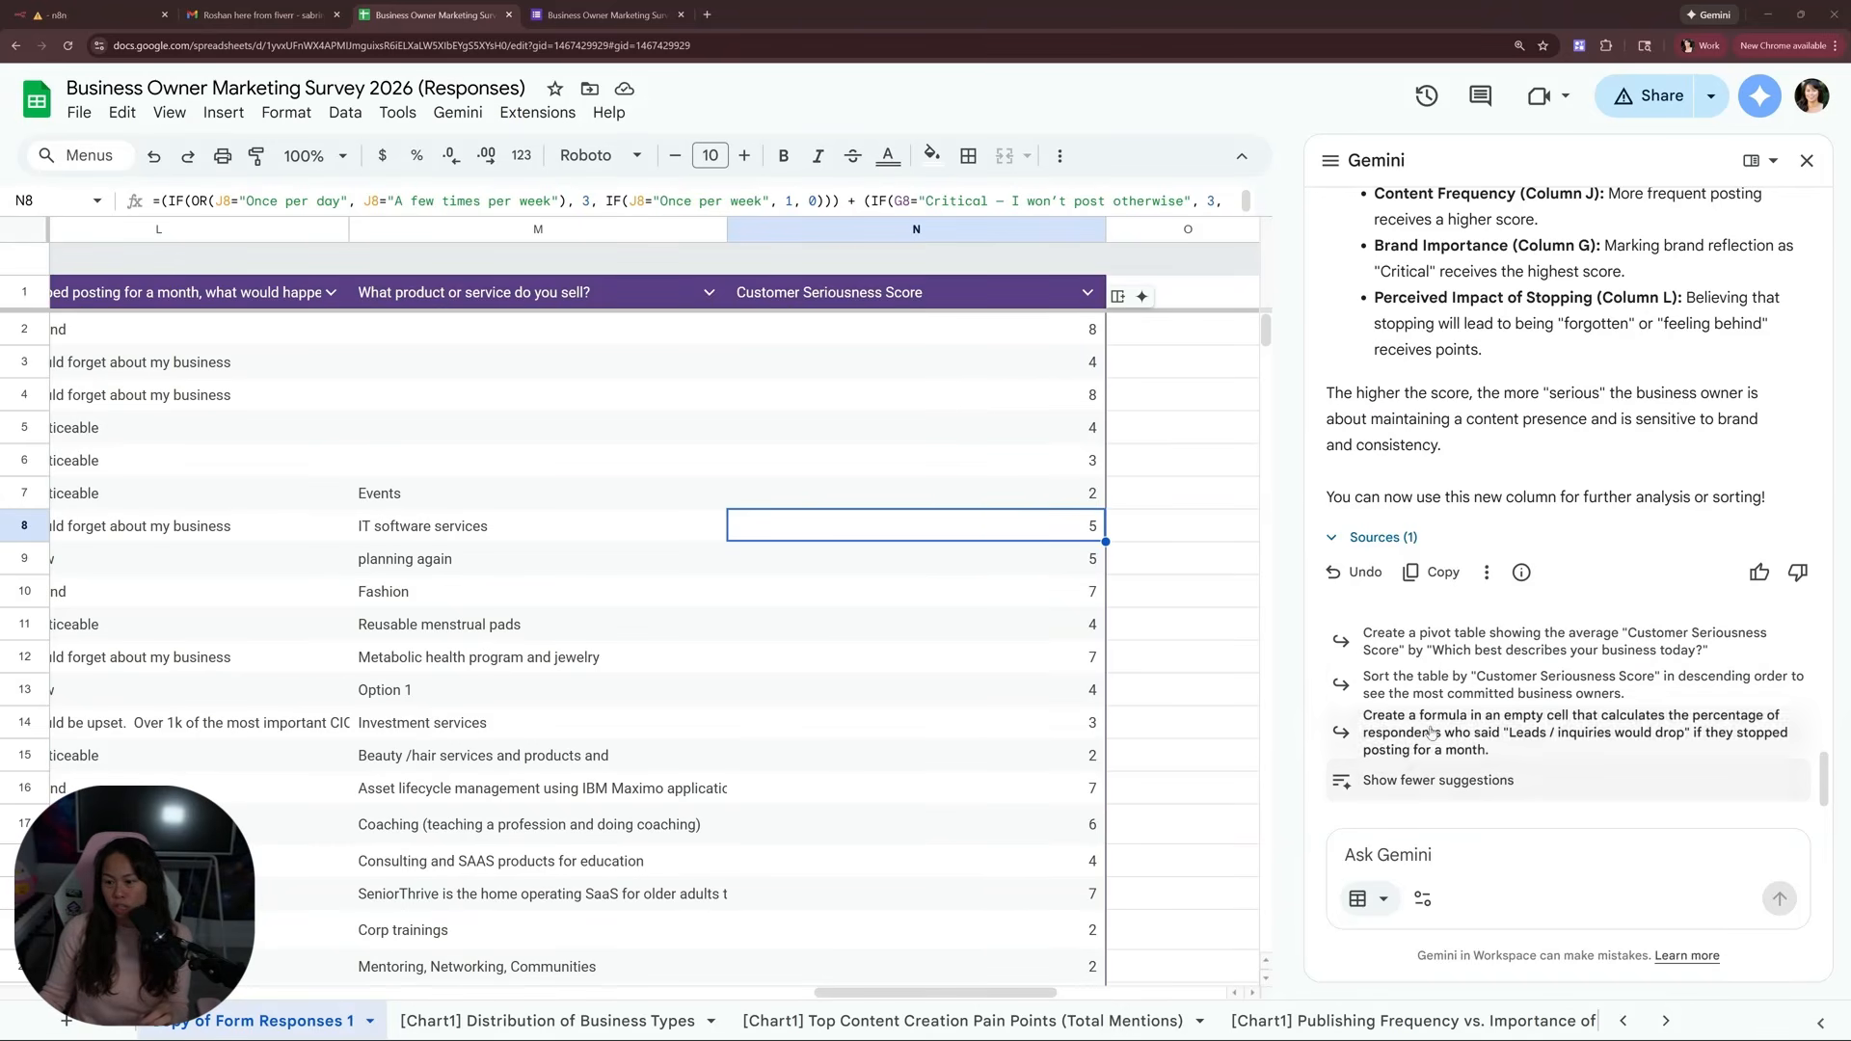
# Have Gemini create its suggested pivot table of average "Customer Seriousness Score" by "Which best describes your business today?" and read its reply
pyautogui.click(1425, 653)
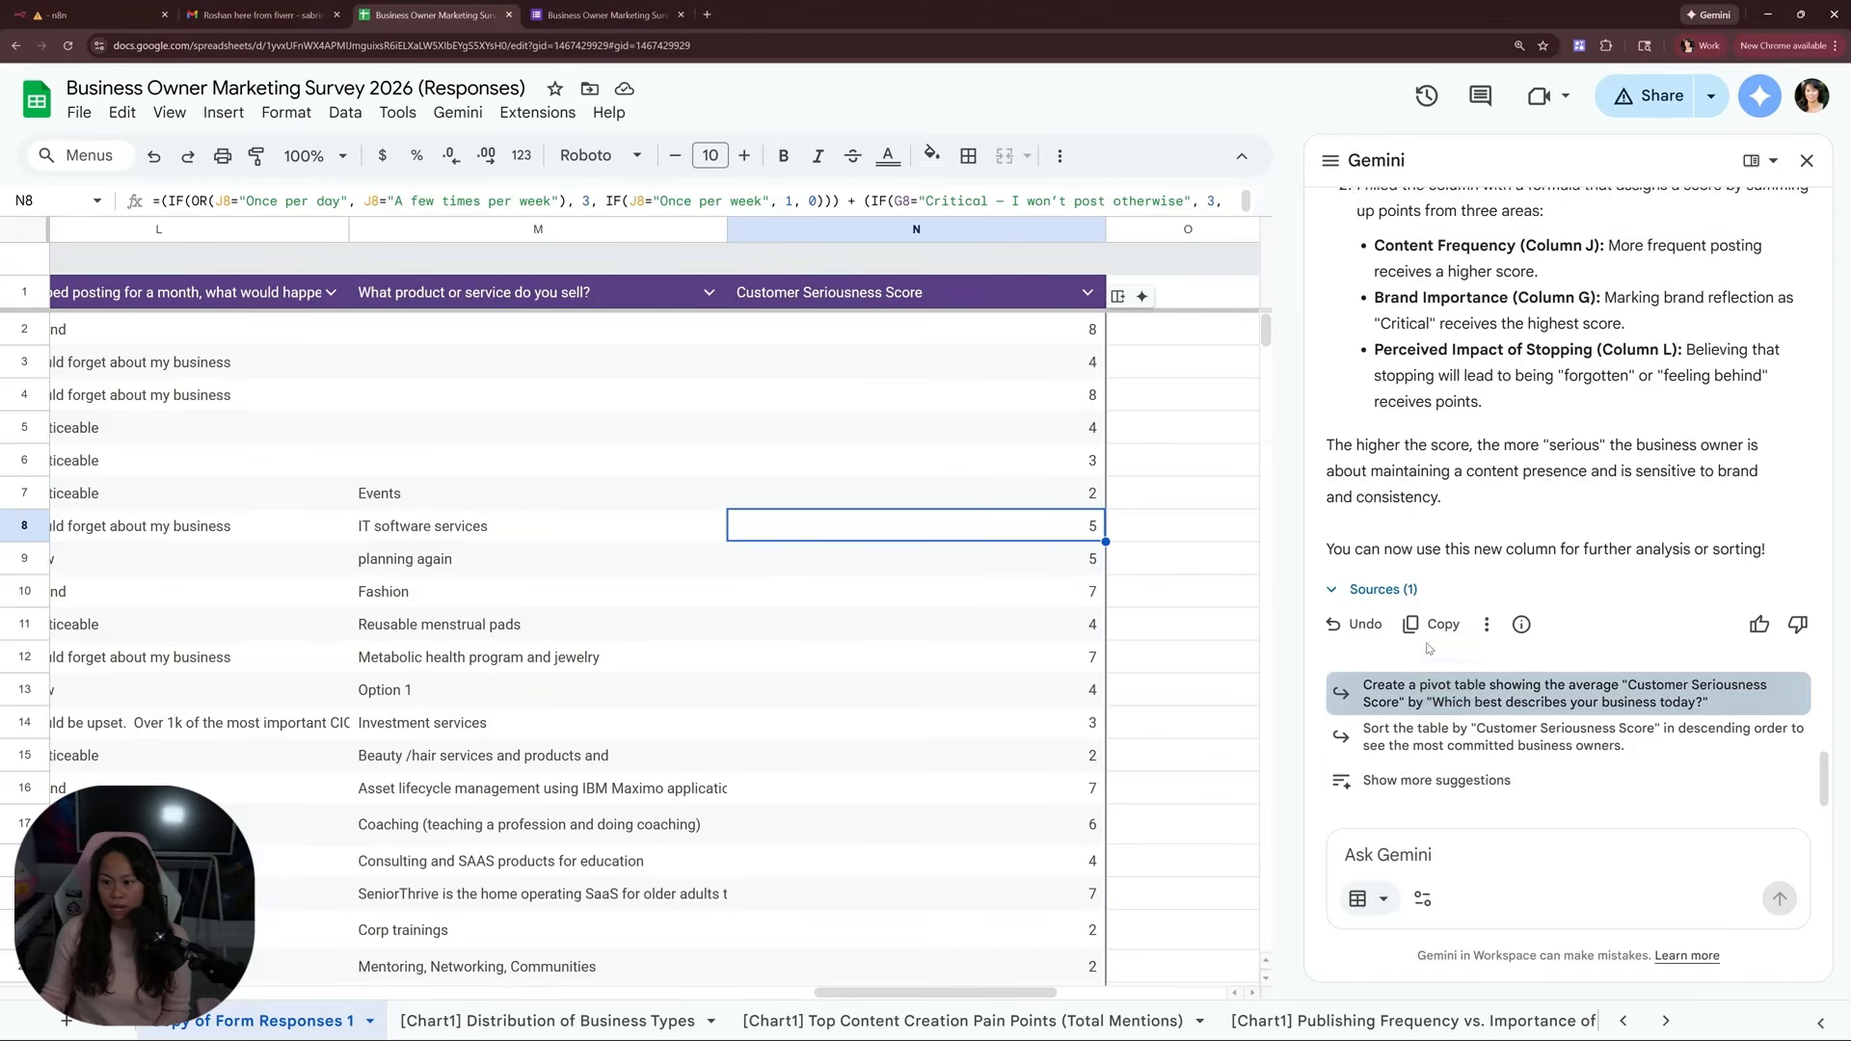
pyautogui.click(1351, 436)
pyautogui.moveTo(1370, 428); pyautogui.dragTo(1513, 476)
pyautogui.click(1513, 479)
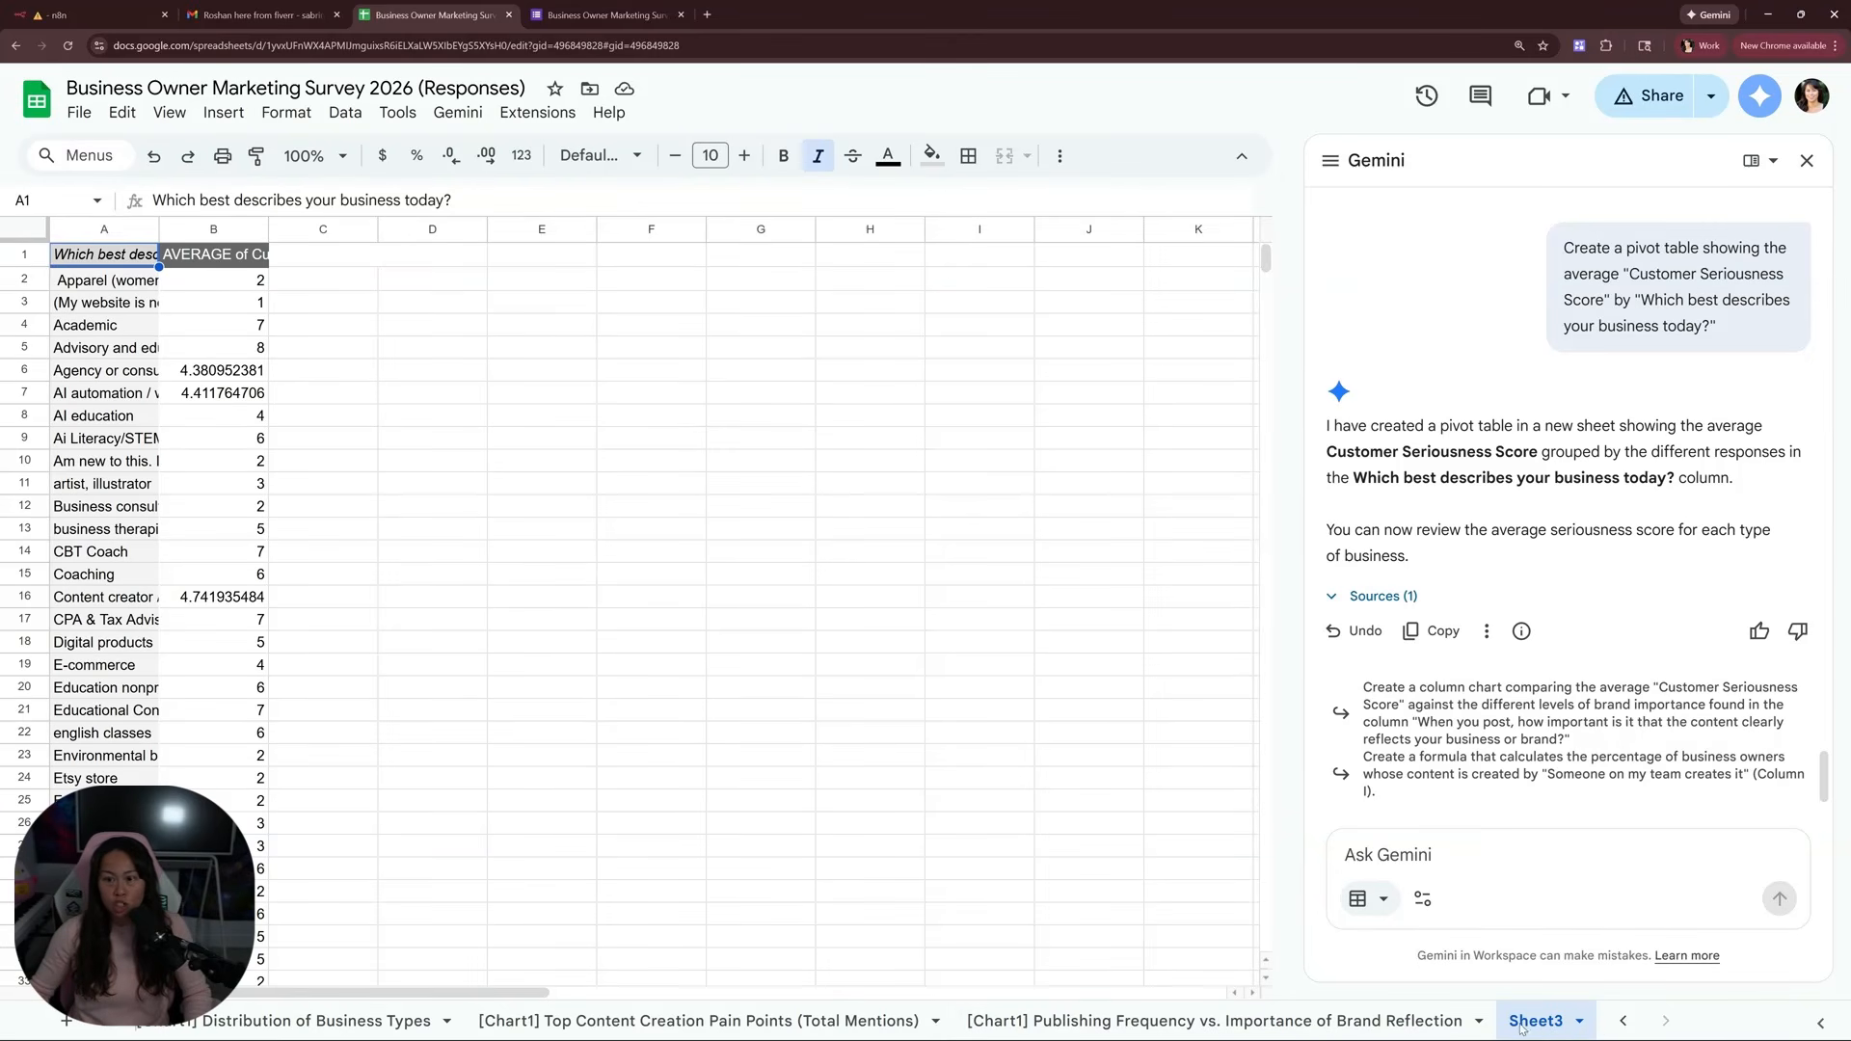
# Widen columns A and B of the pivot table on Sheet3 to fit their headings, and select the header row
pyautogui.moveTo(270, 230); pyautogui.dragTo(469, 229)
pyautogui.moveTo(157, 229); pyautogui.dragTo(425, 229)
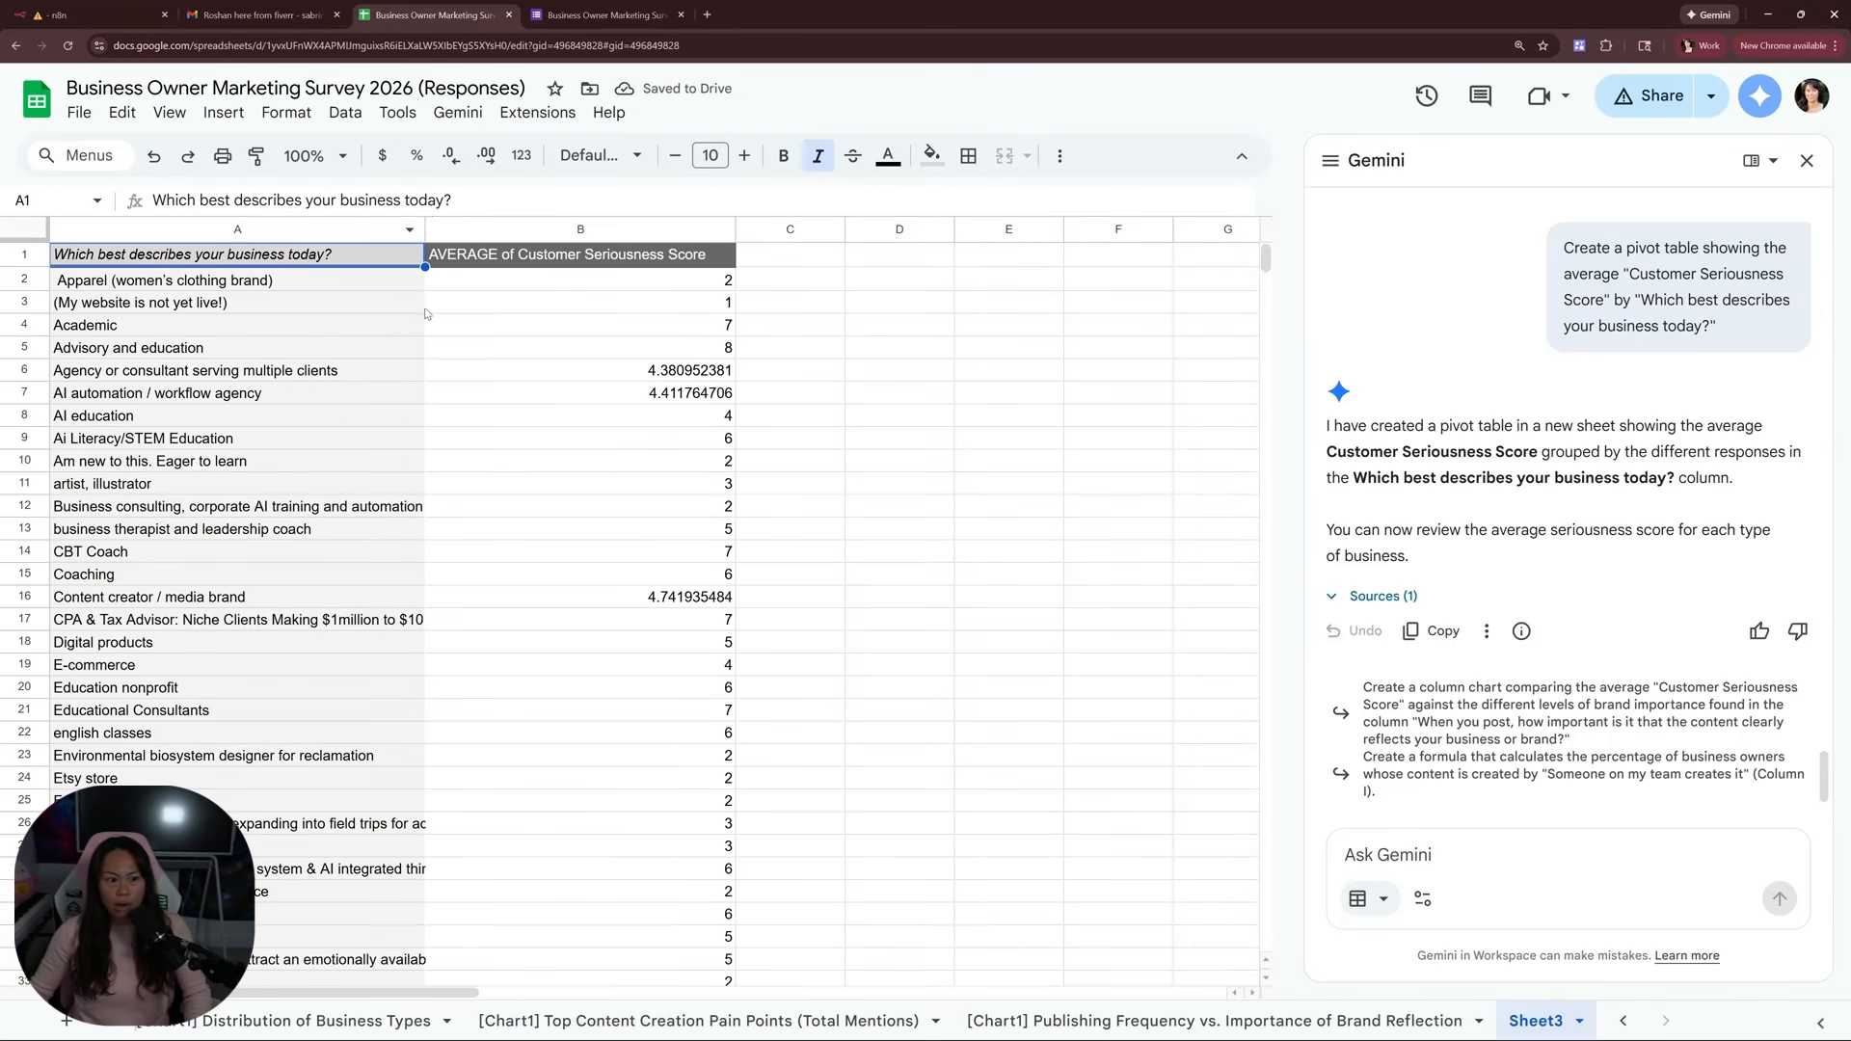
pyautogui.click(320, 419)
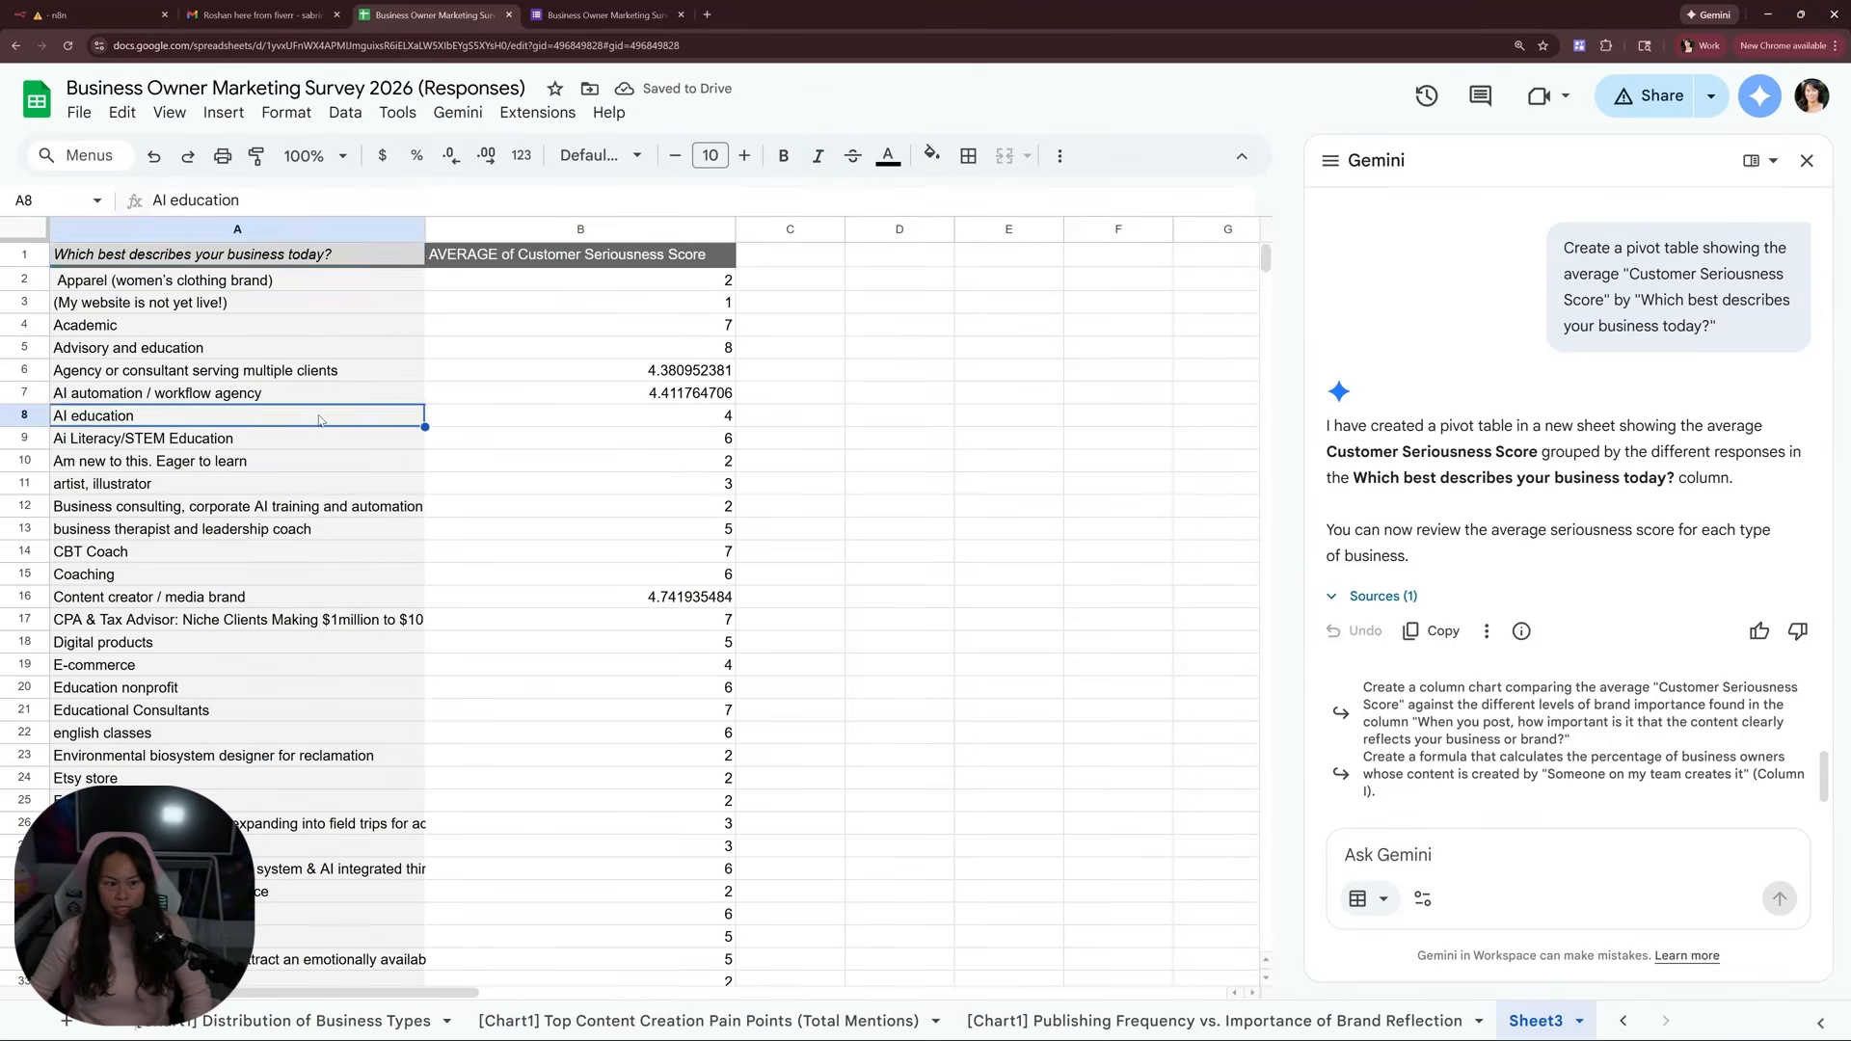
pyautogui.click(720, 229)
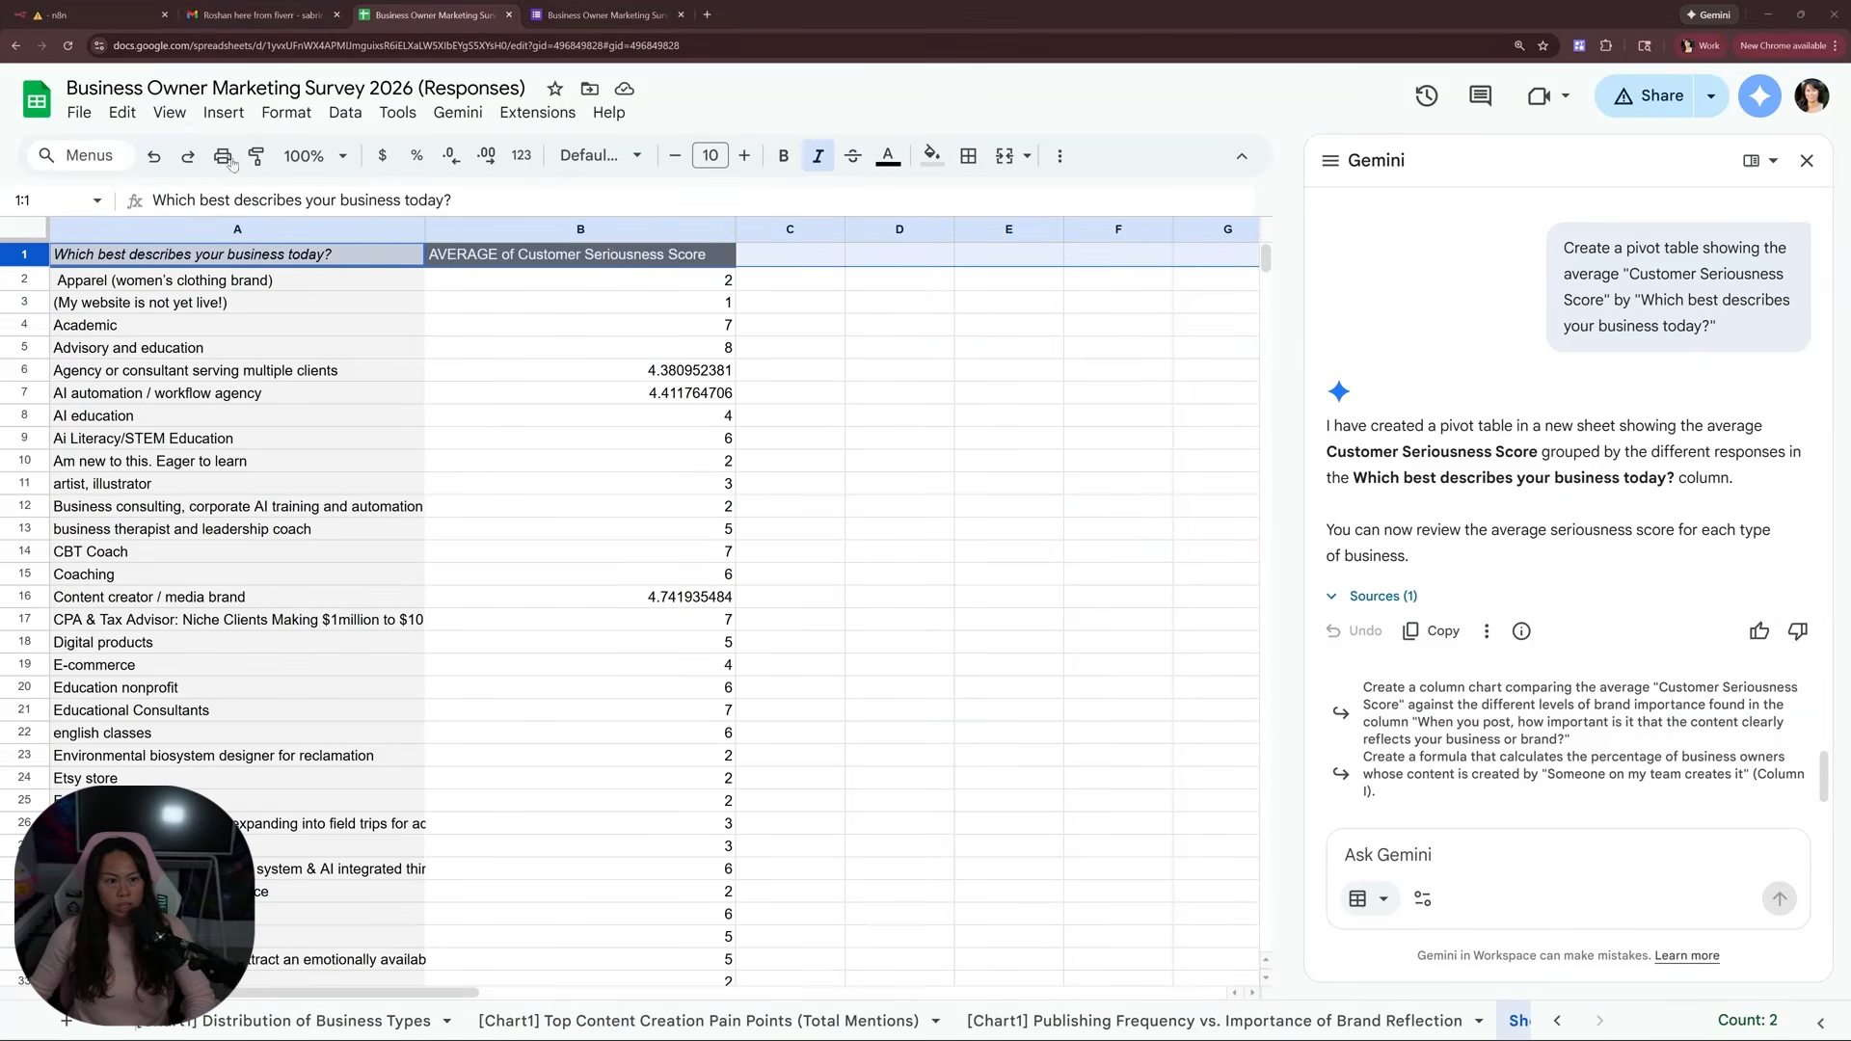
# Freeze one row so the pivot table's header row on Sheet3 remains in place while scrolling
pyautogui.click(224, 112)
pyautogui.moveTo(168, 112)
pyautogui.moveTo(252, 184)
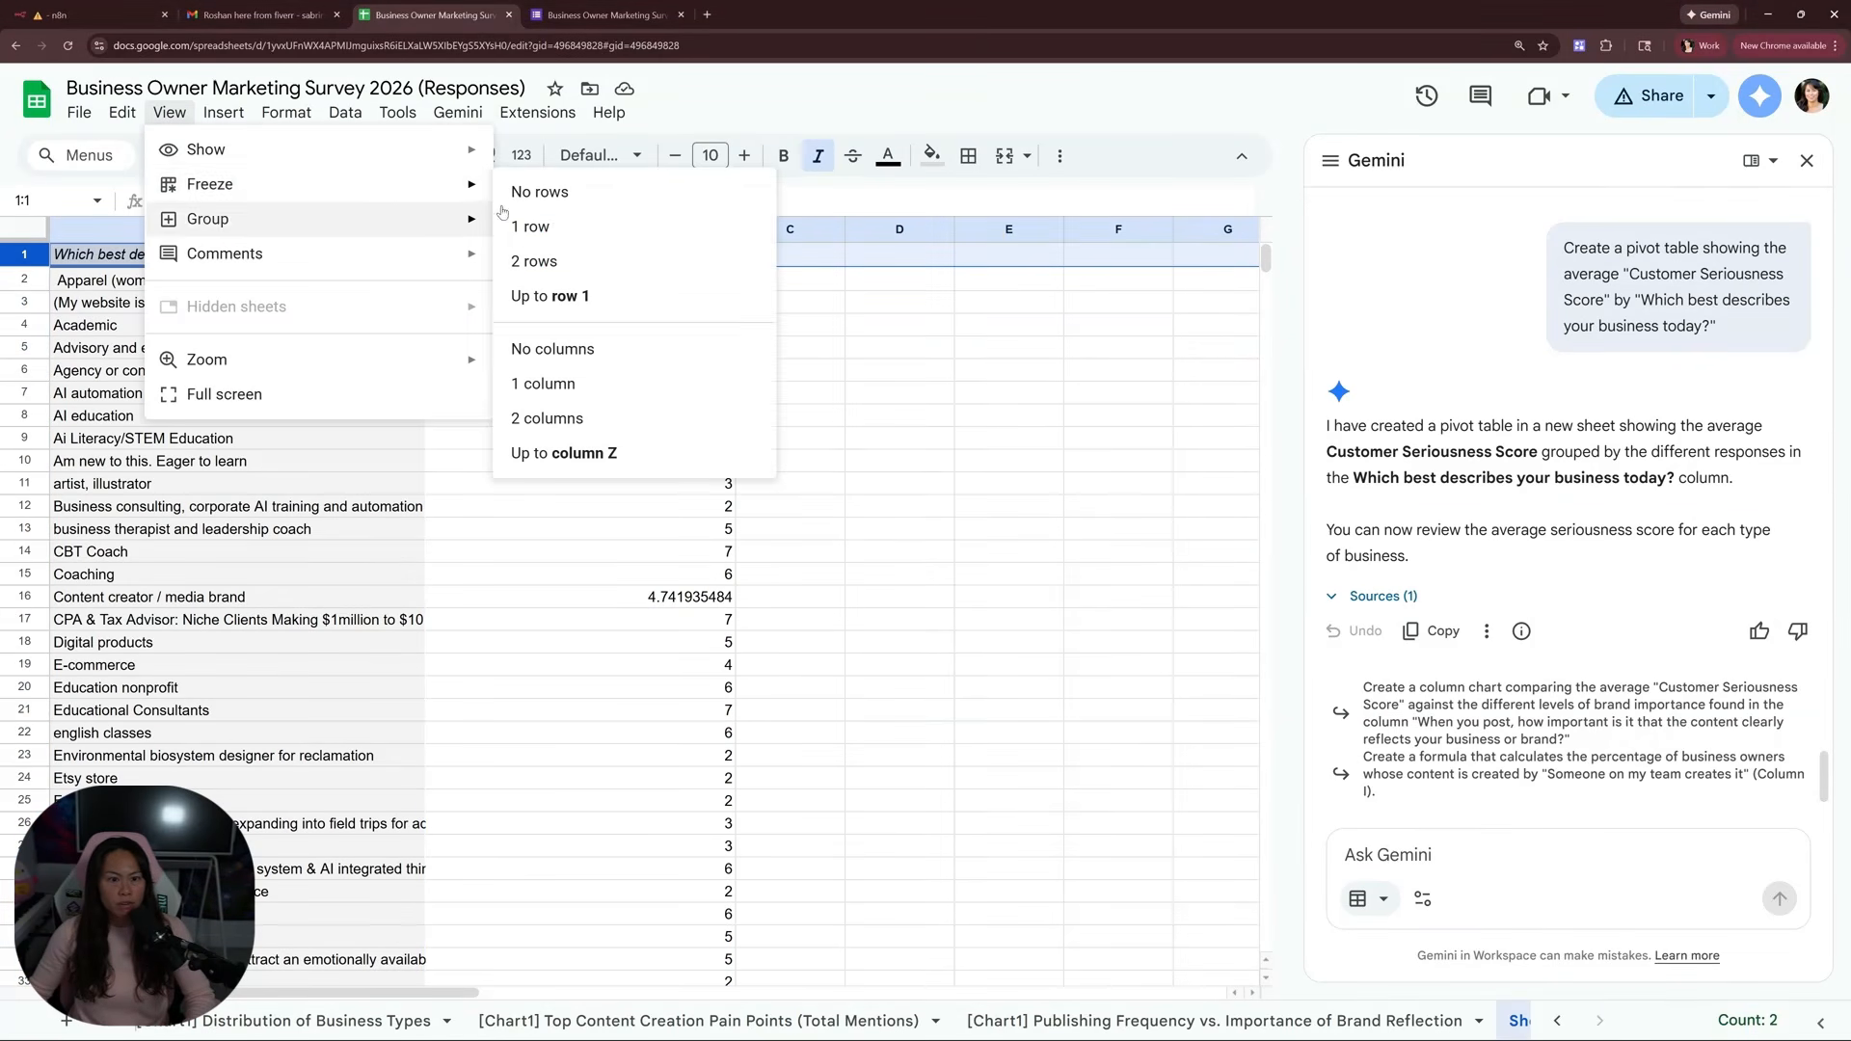
pyautogui.click(540, 223)
# Try to sort the pivot table sheet by column B from Z to A
pyautogui.click(719, 230)
pyautogui.click(346, 112)
pyautogui.moveTo(425, 197)
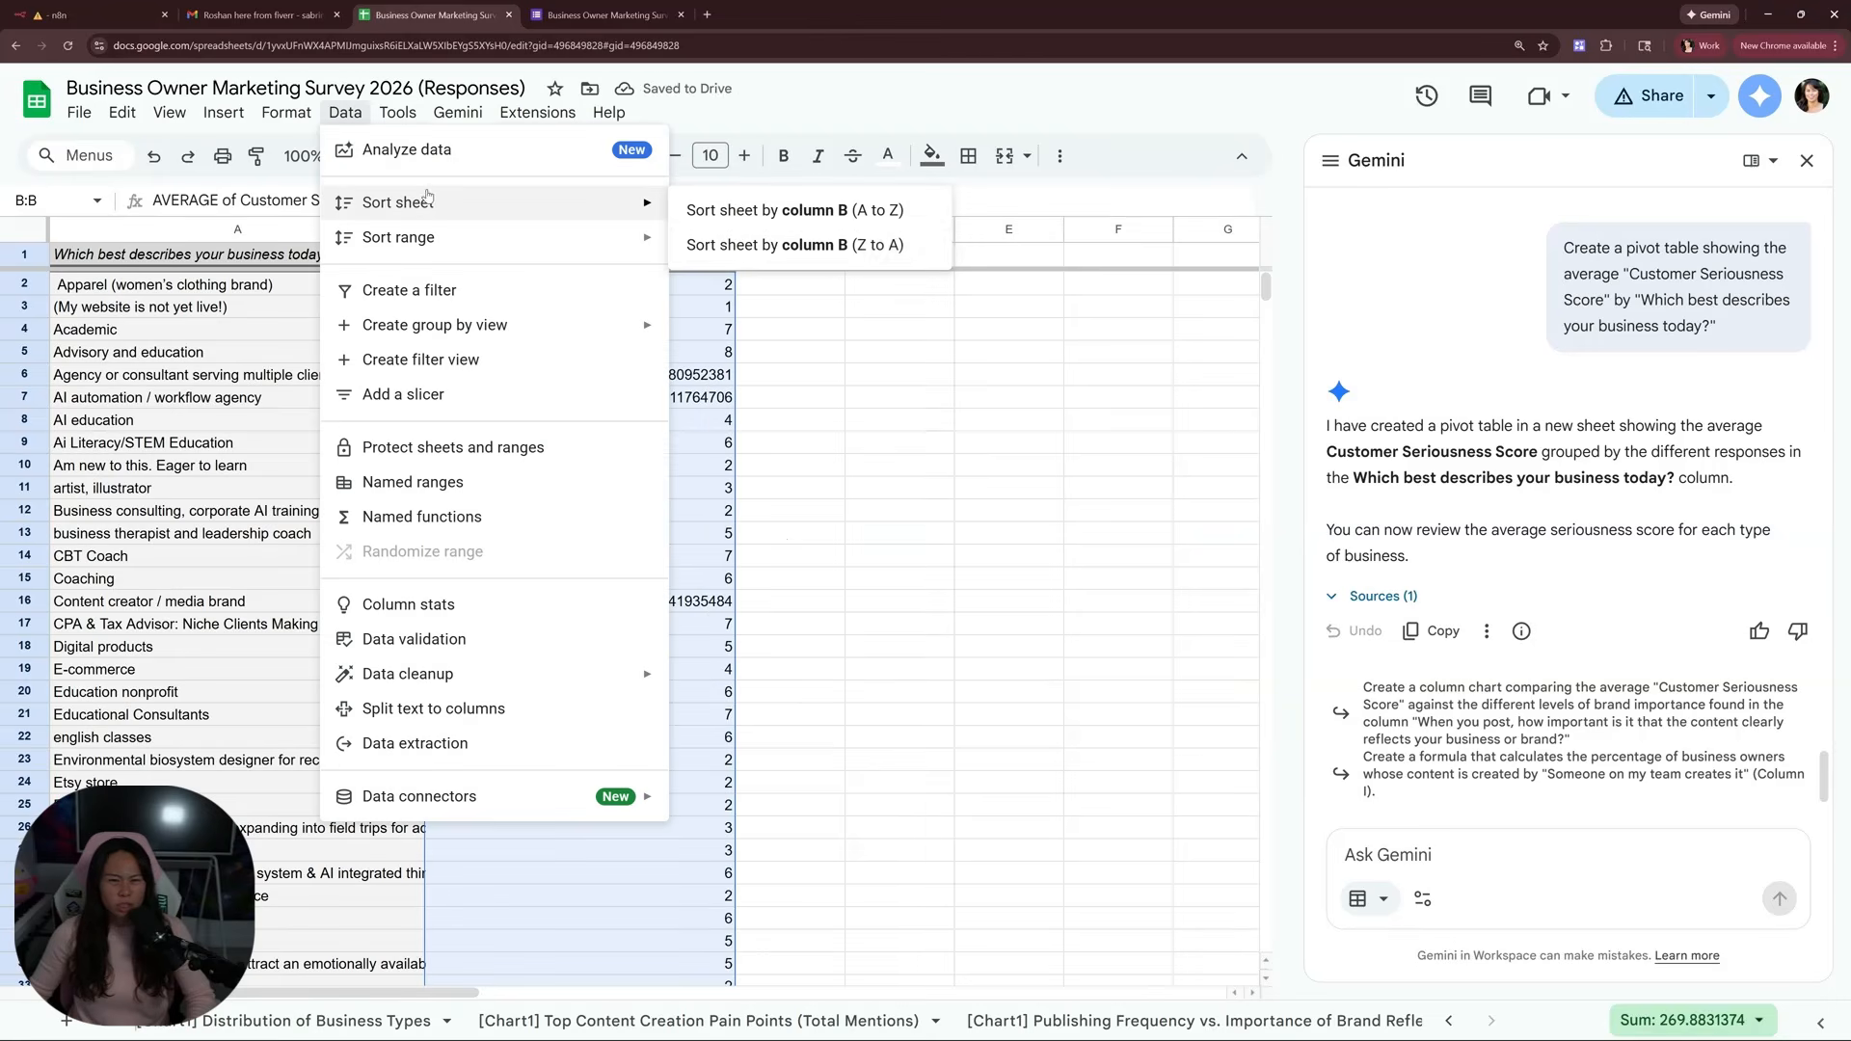
pyautogui.click(733, 248)
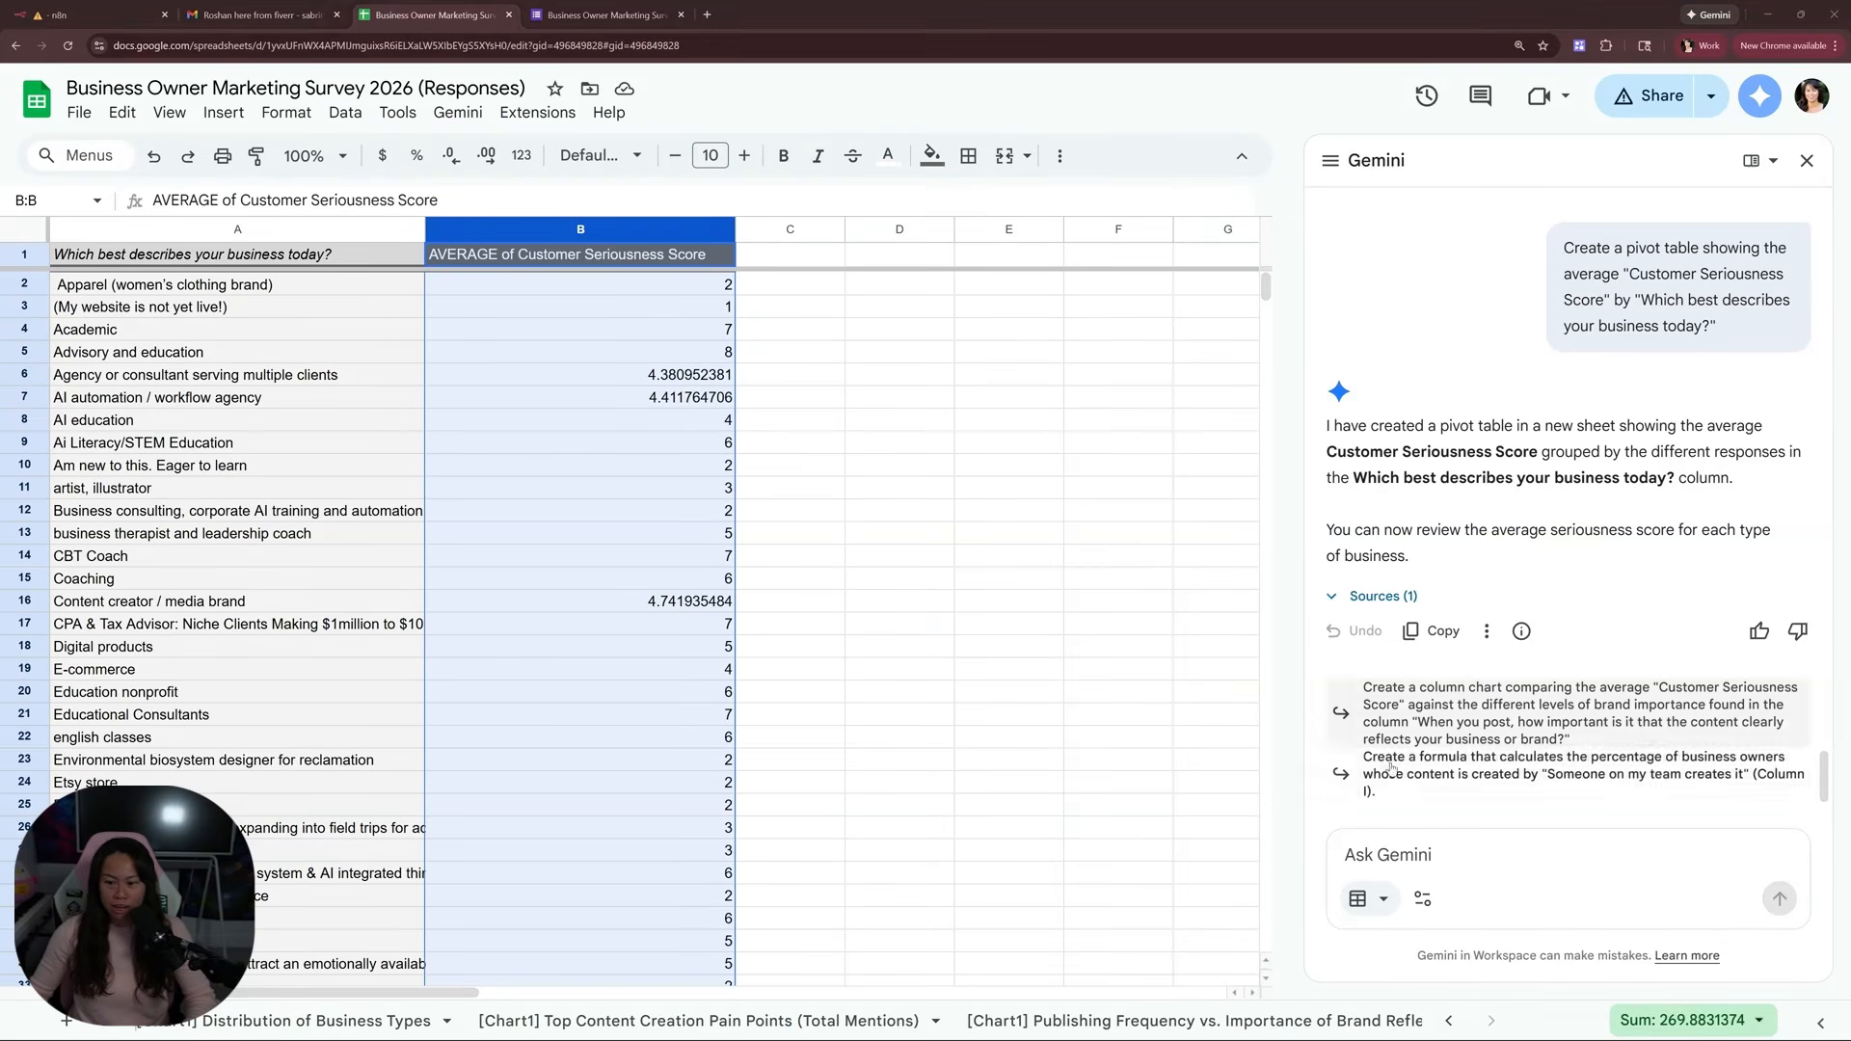
# Ask Gemini to "sort it by average customer seriousness score" and read its reply on sorting the pivot table
pyautogui.click(1394, 858)
pyautogui.write('sor')
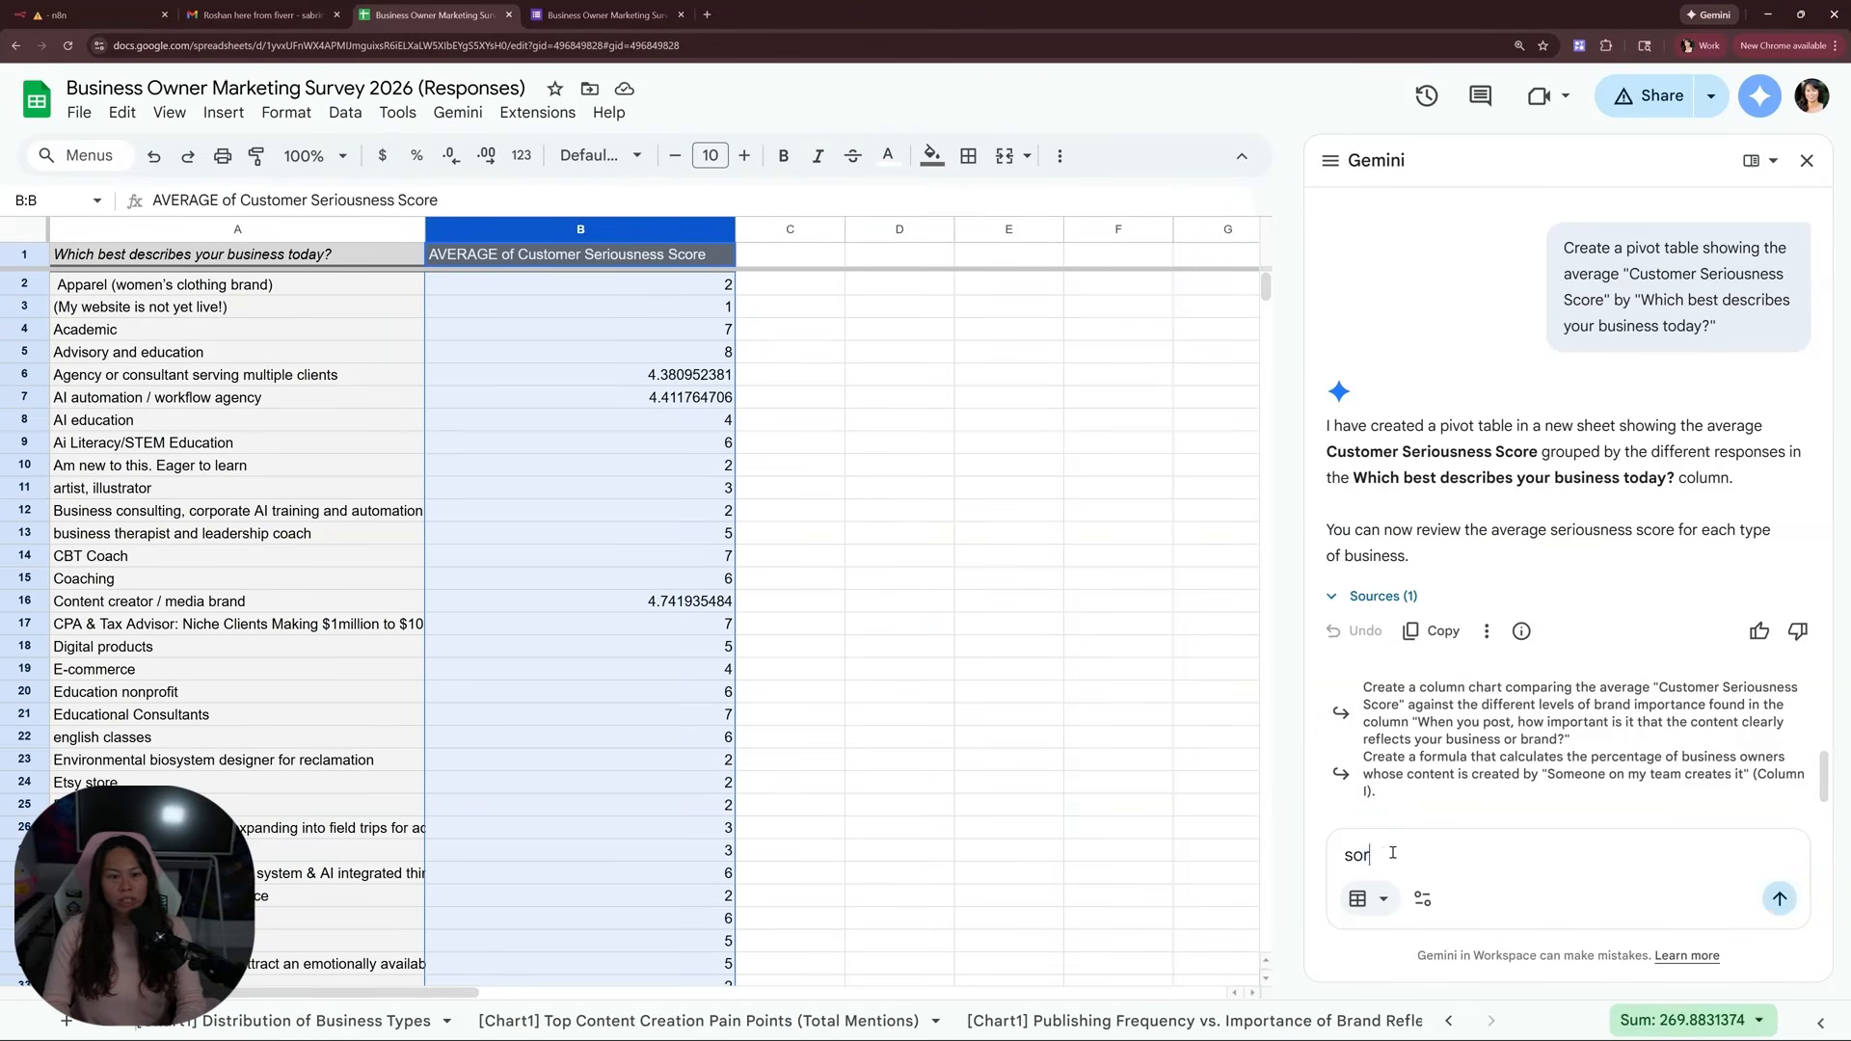
pyautogui.write('t it by average customer ')
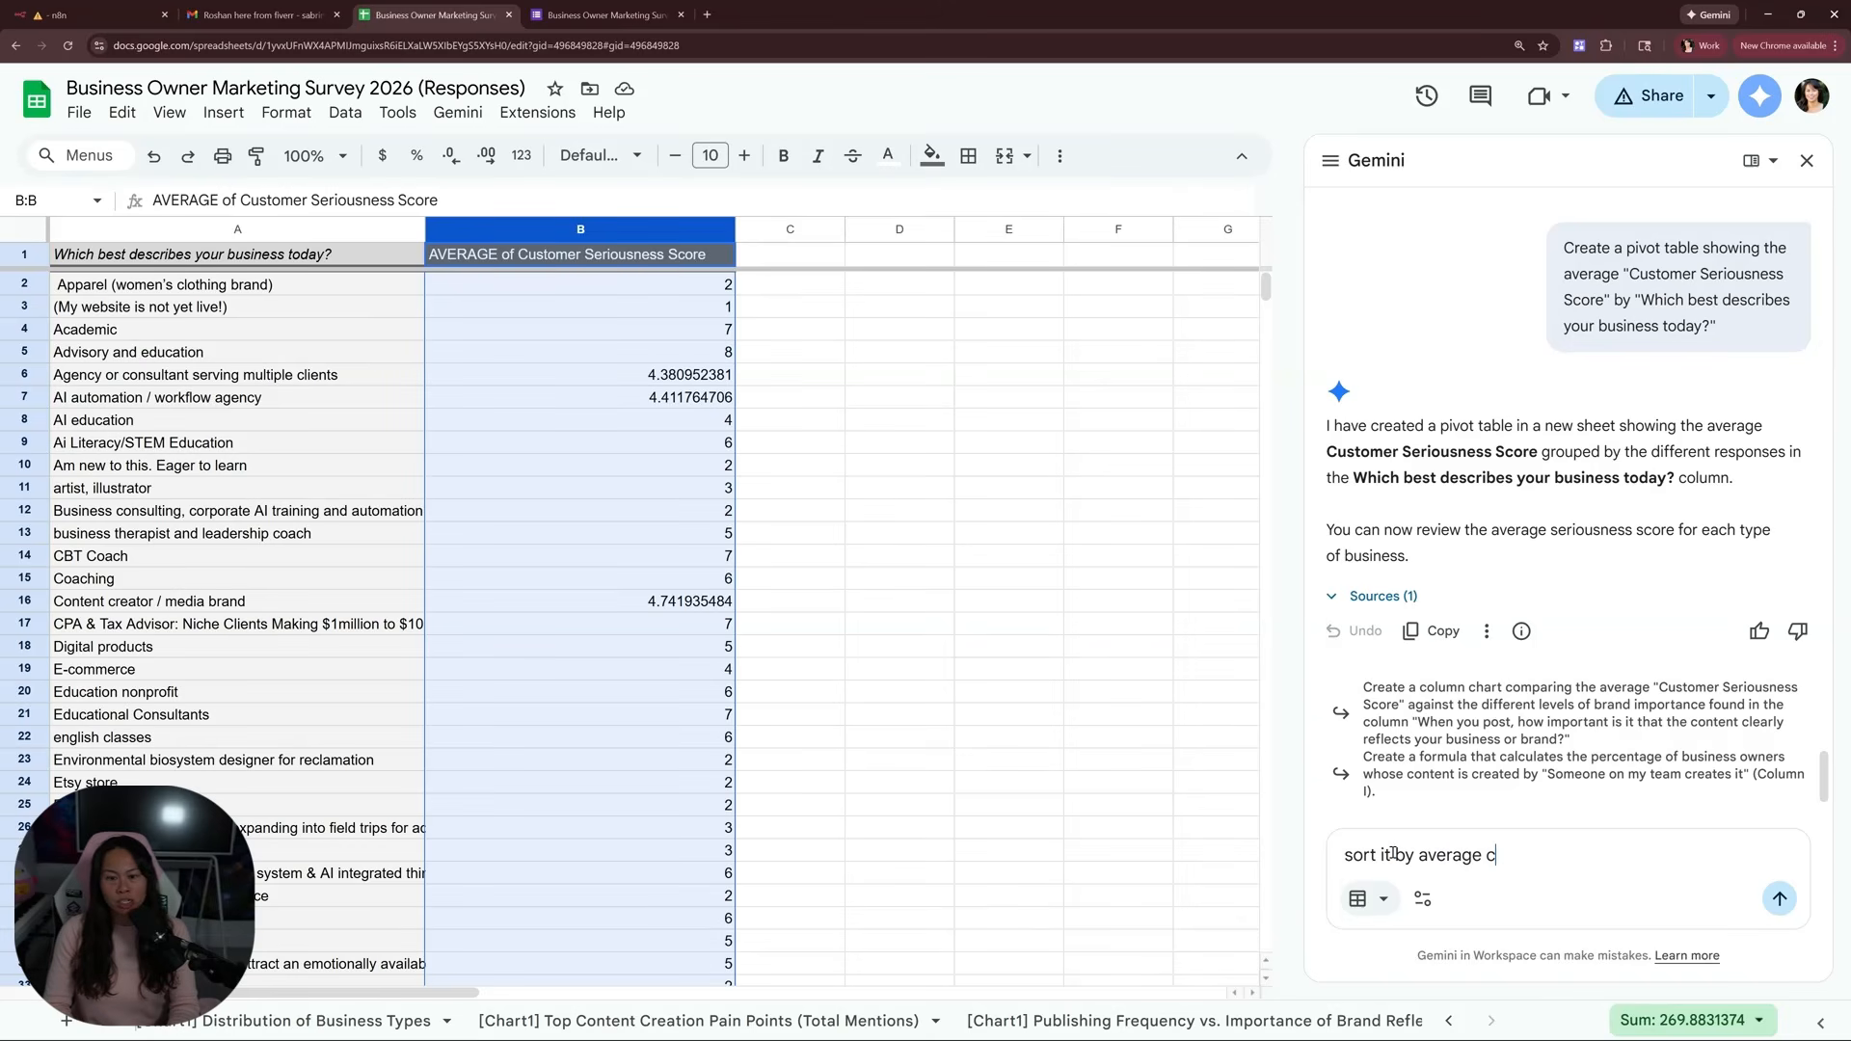
pyautogui.write('seriousn')
pyautogui.press('Return')
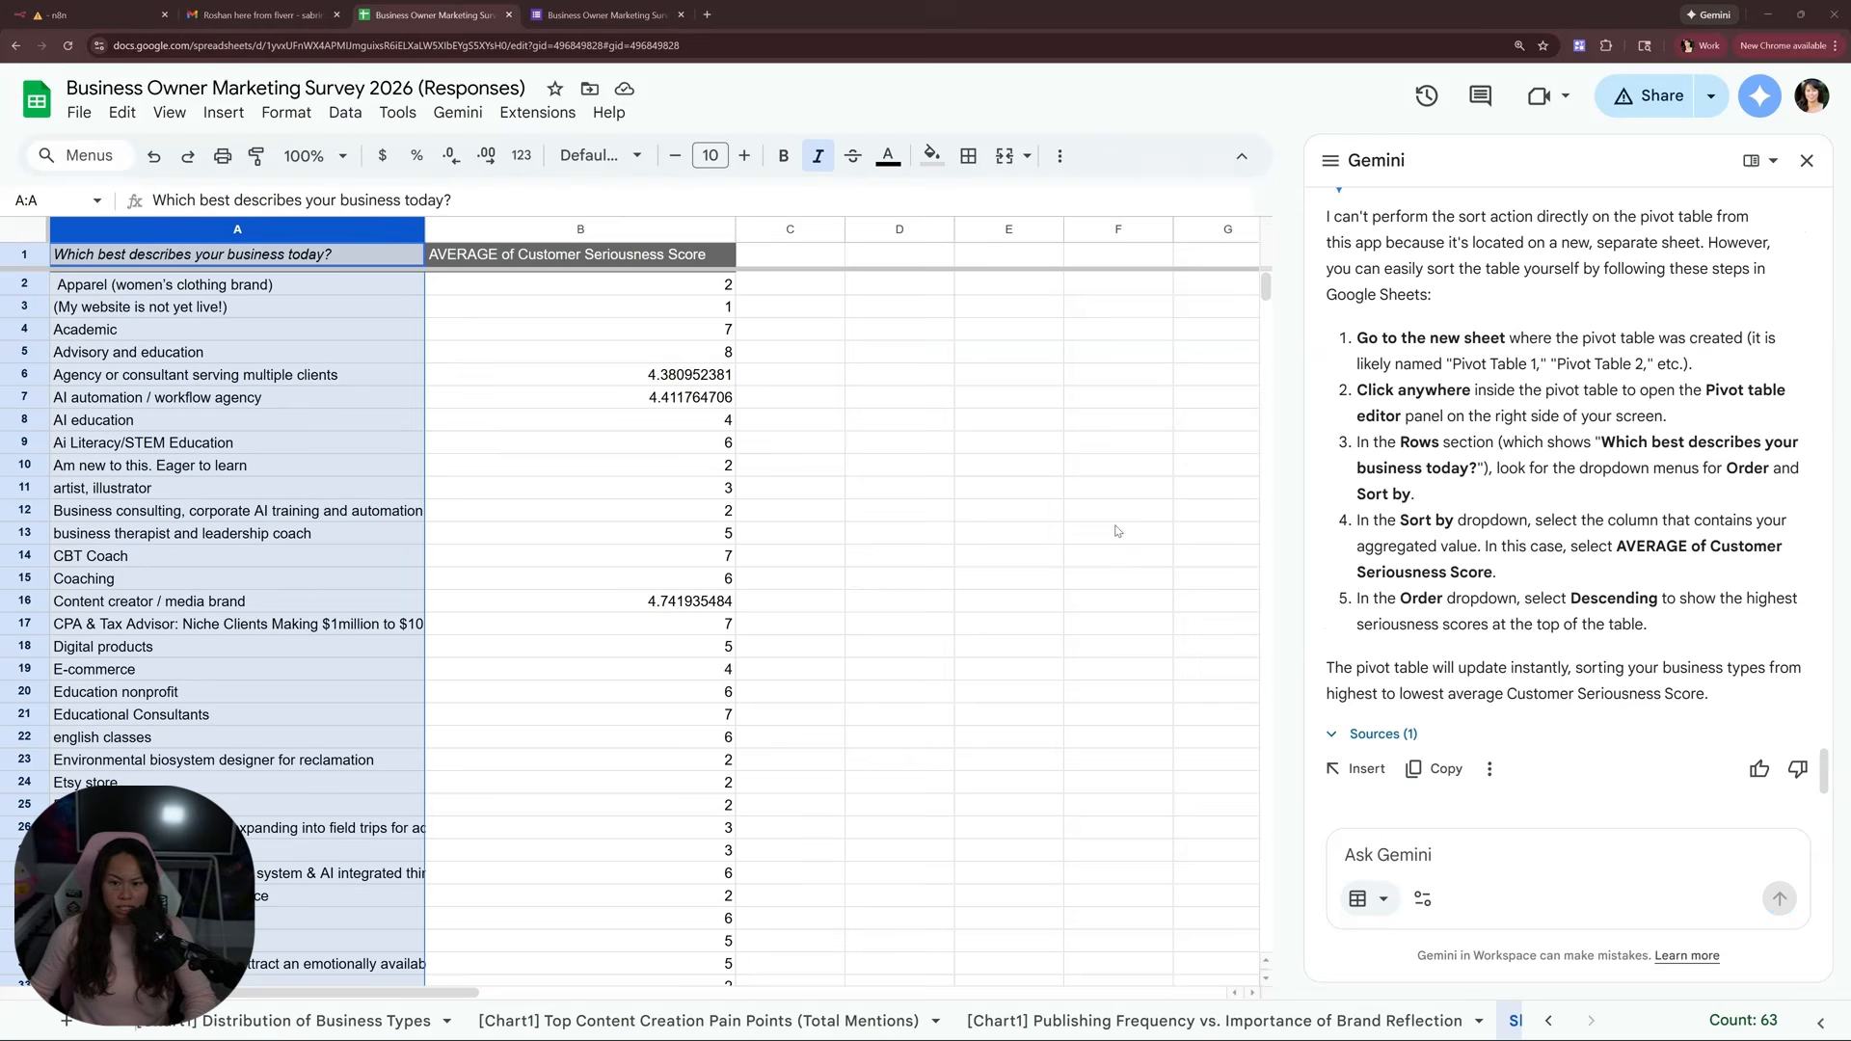
pyautogui.scroll(2, 1387, 516)
pyautogui.scroll(-1, 1369, 434)
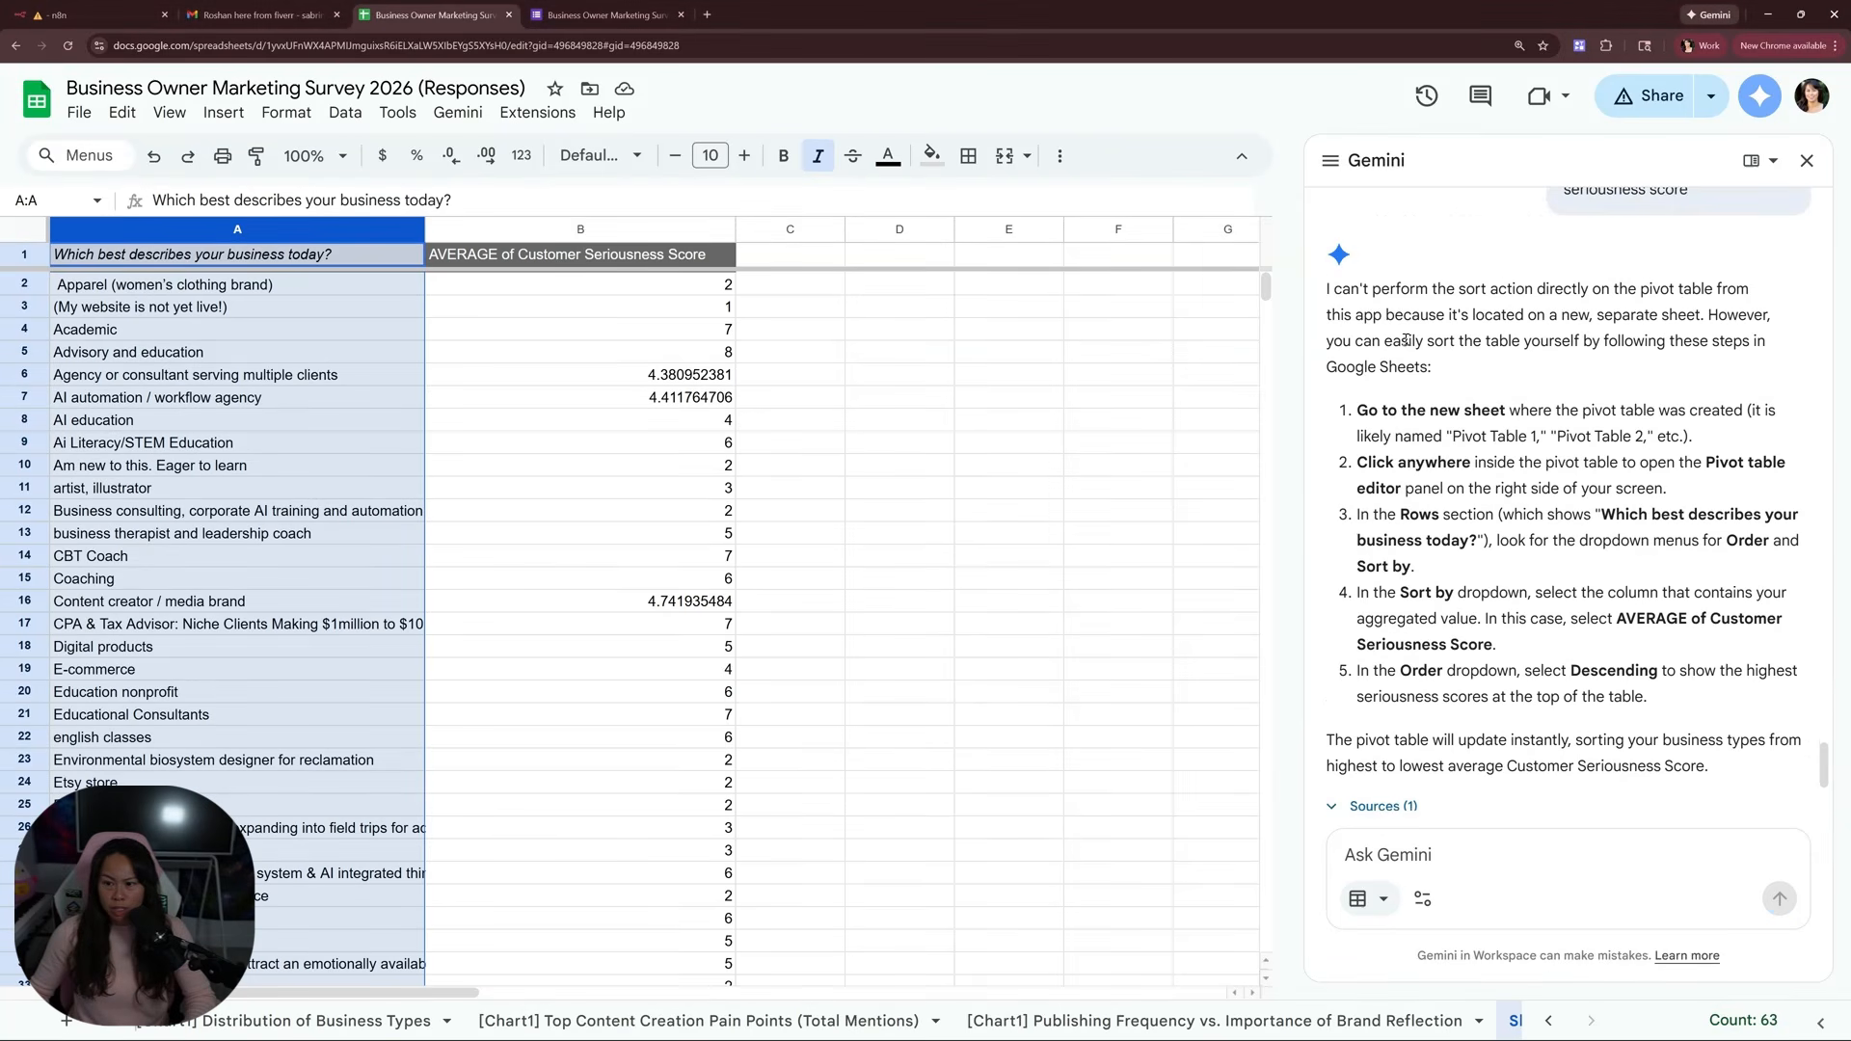
pyautogui.moveTo(1361, 289); pyautogui.dragTo(1490, 592)
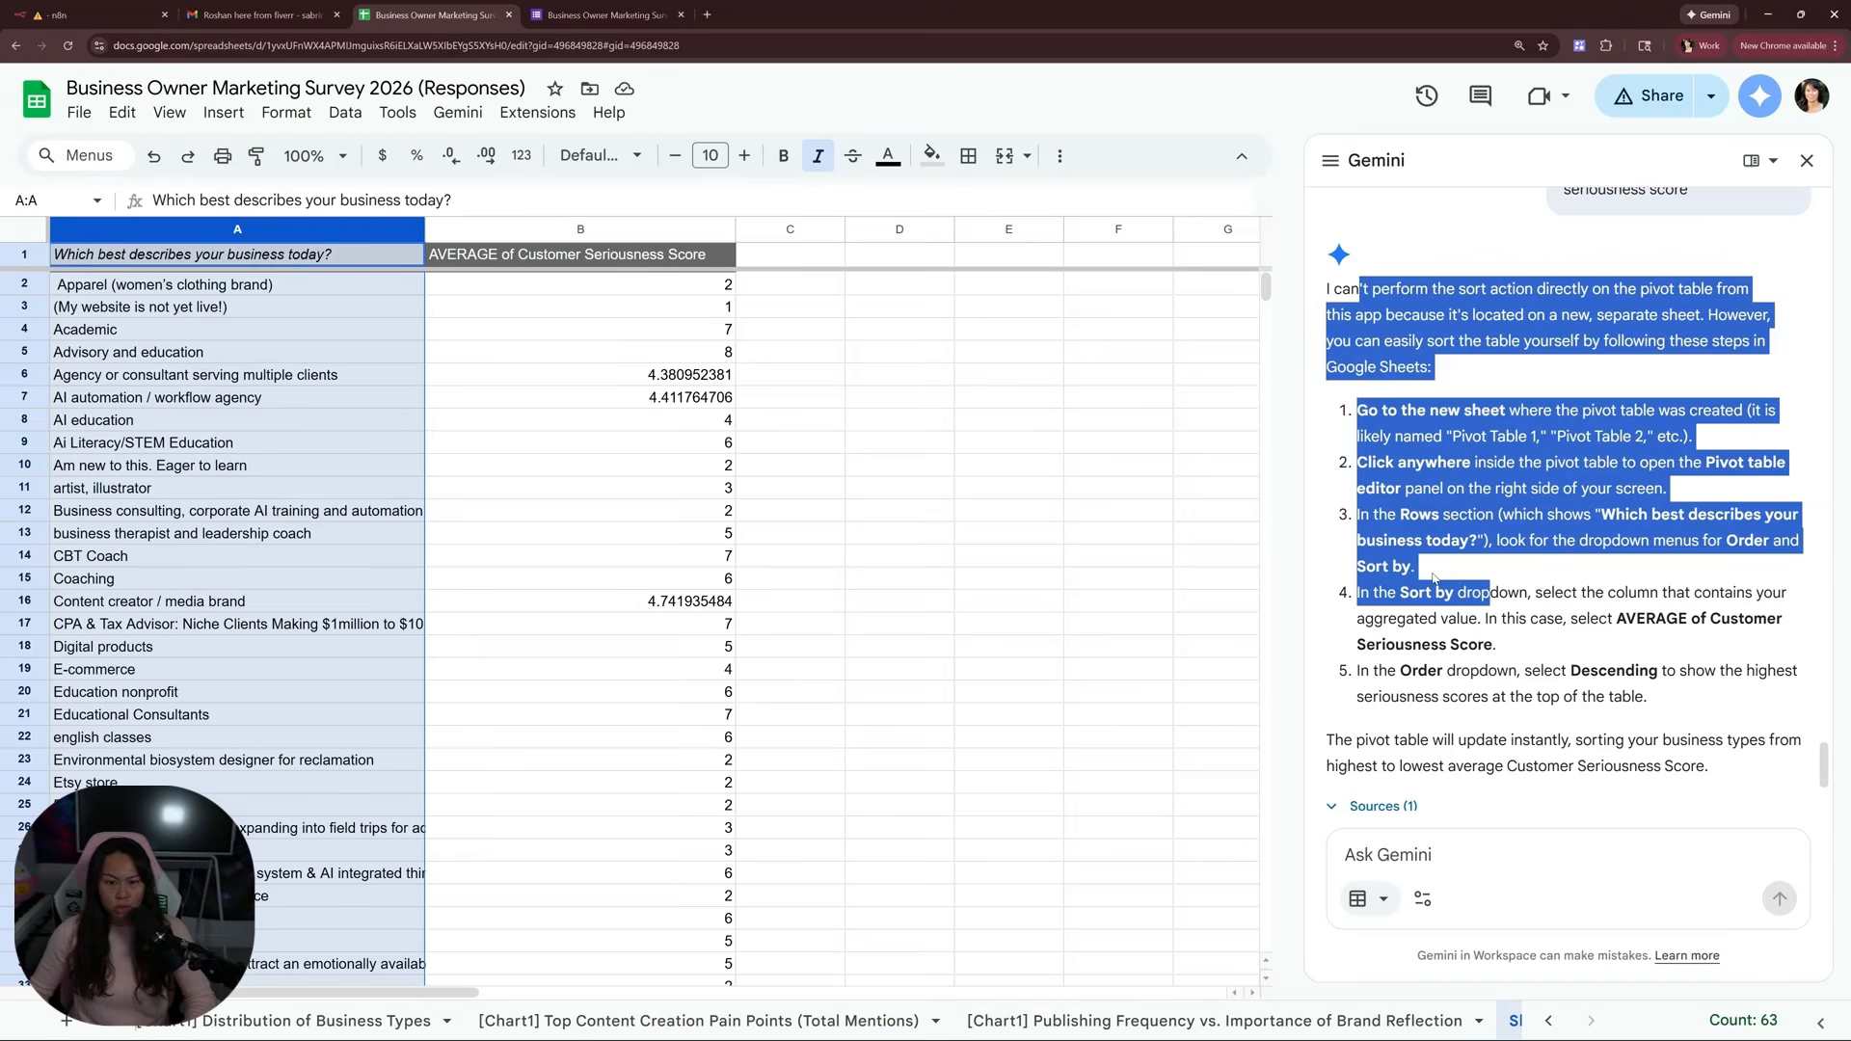
# Sort the pivot table rows by AVERAGE of Customer Seriousness Score in Descending order and close the pivot table editor
pyautogui.click(887, 831)
pyautogui.click(289, 937)
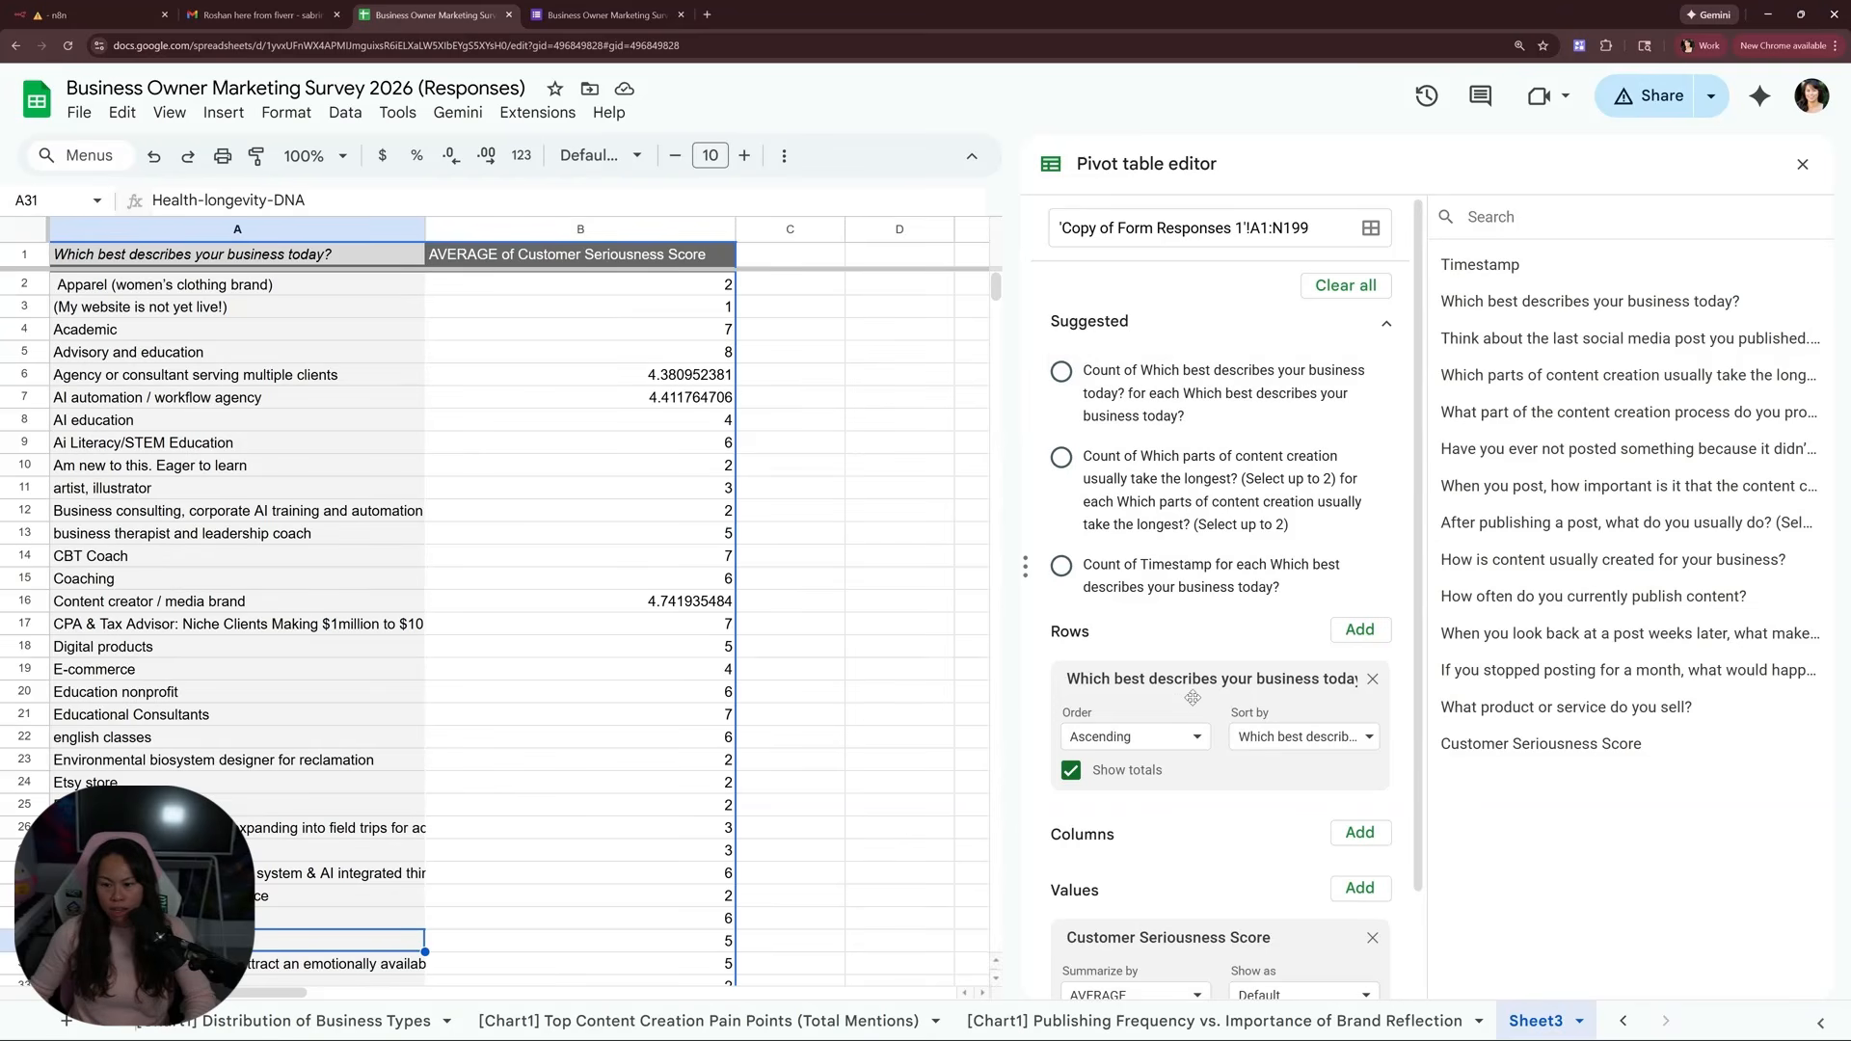
pyautogui.scroll(-1, 1168, 670)
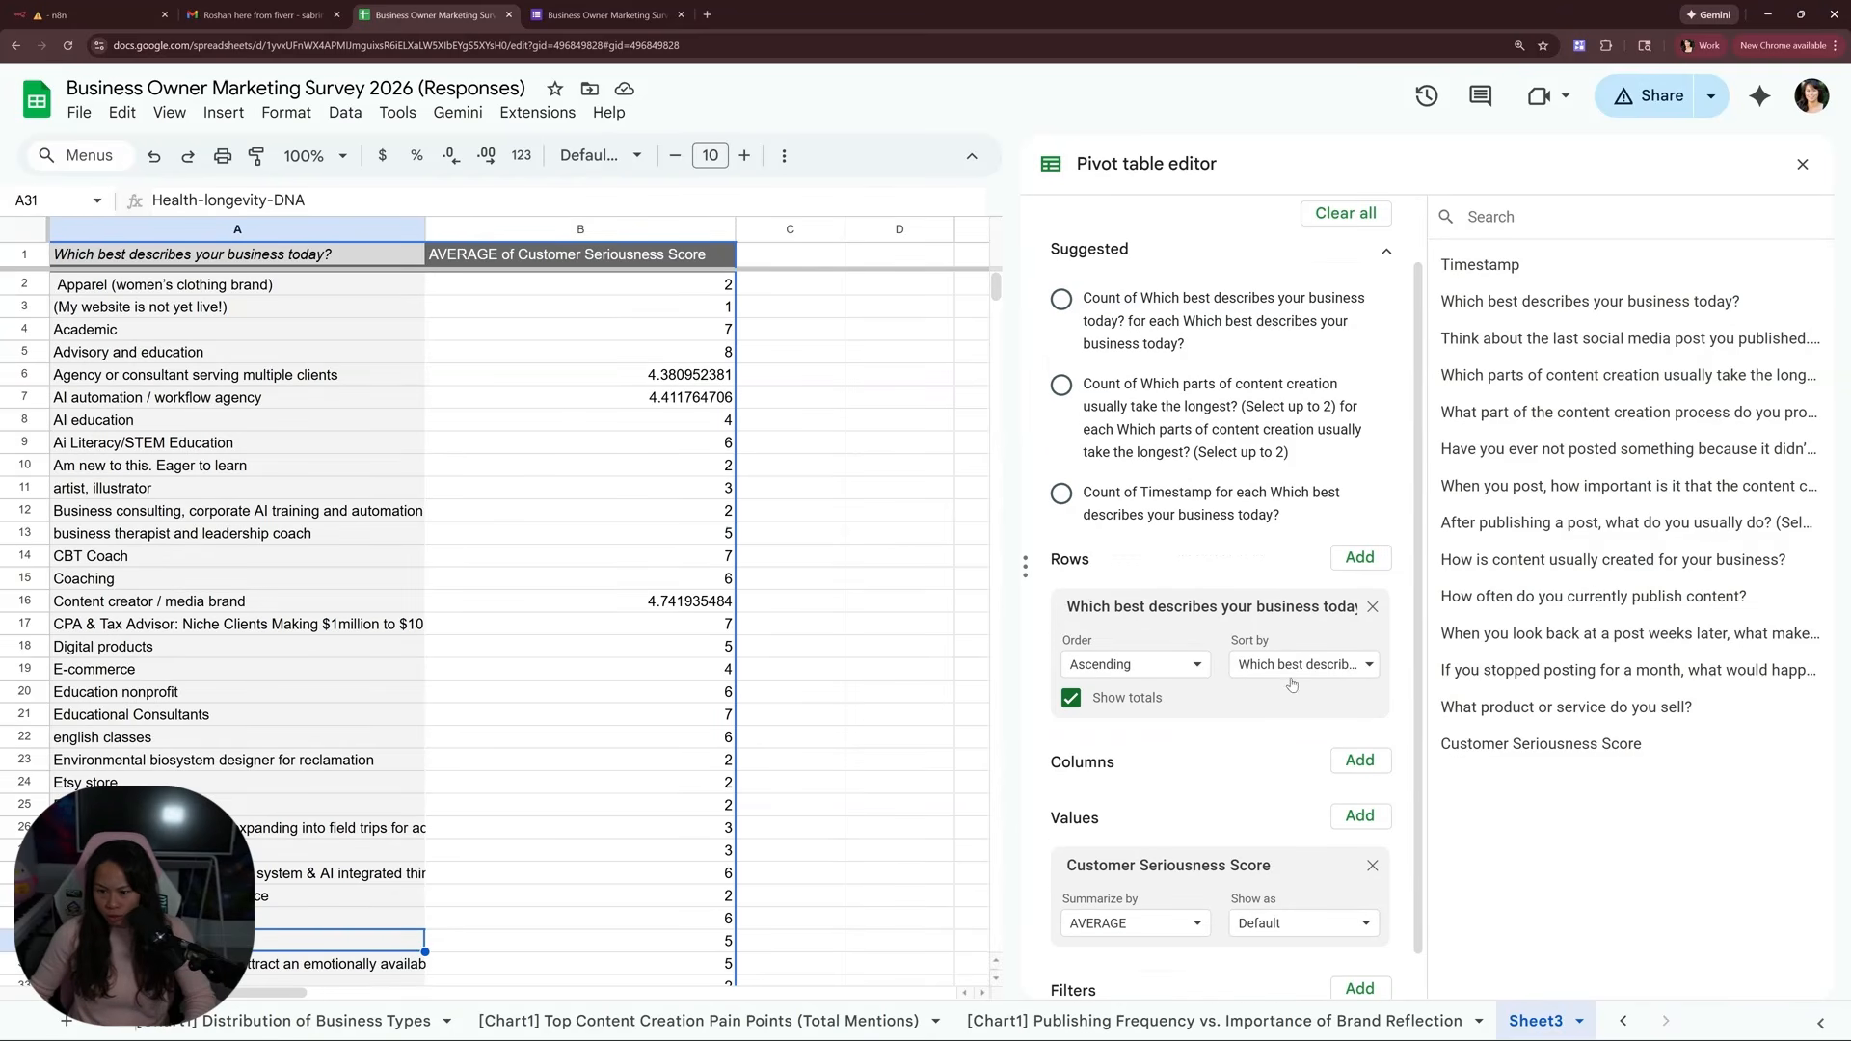
pyautogui.click(1300, 665)
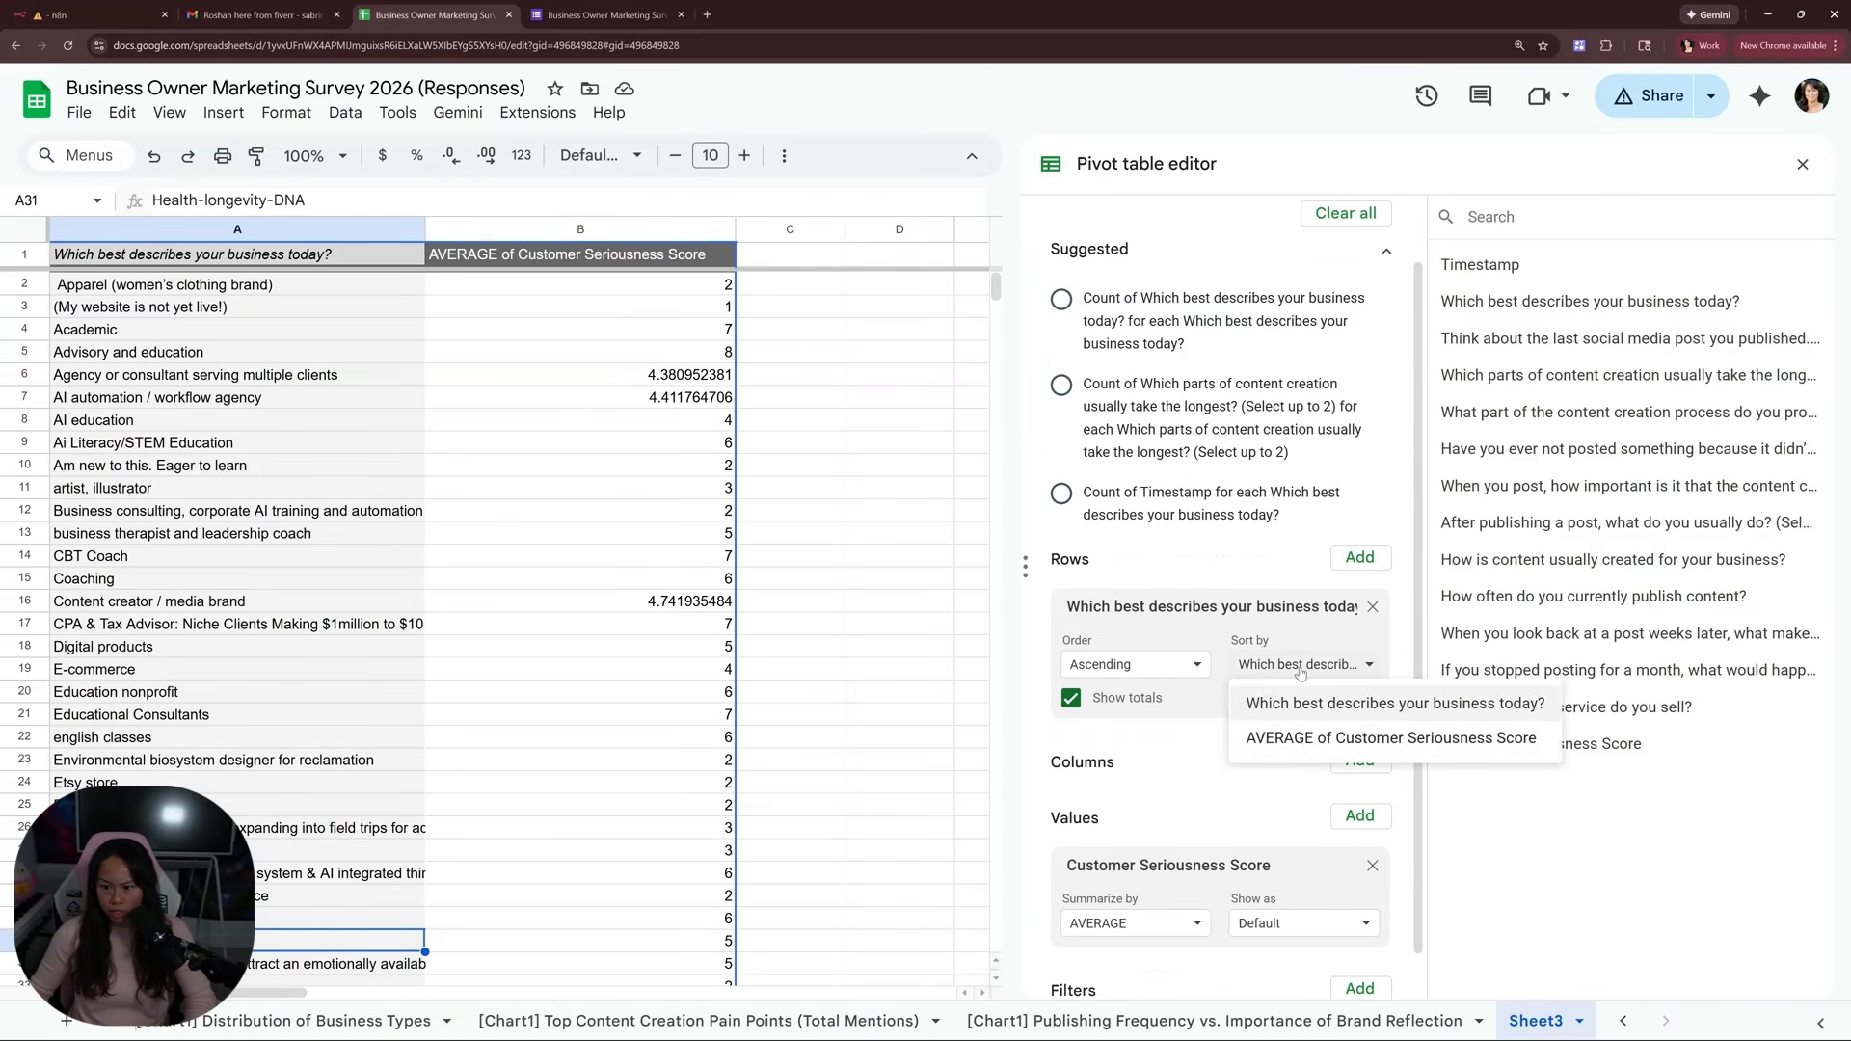
pyautogui.click(1334, 739)
pyautogui.click(1153, 664)
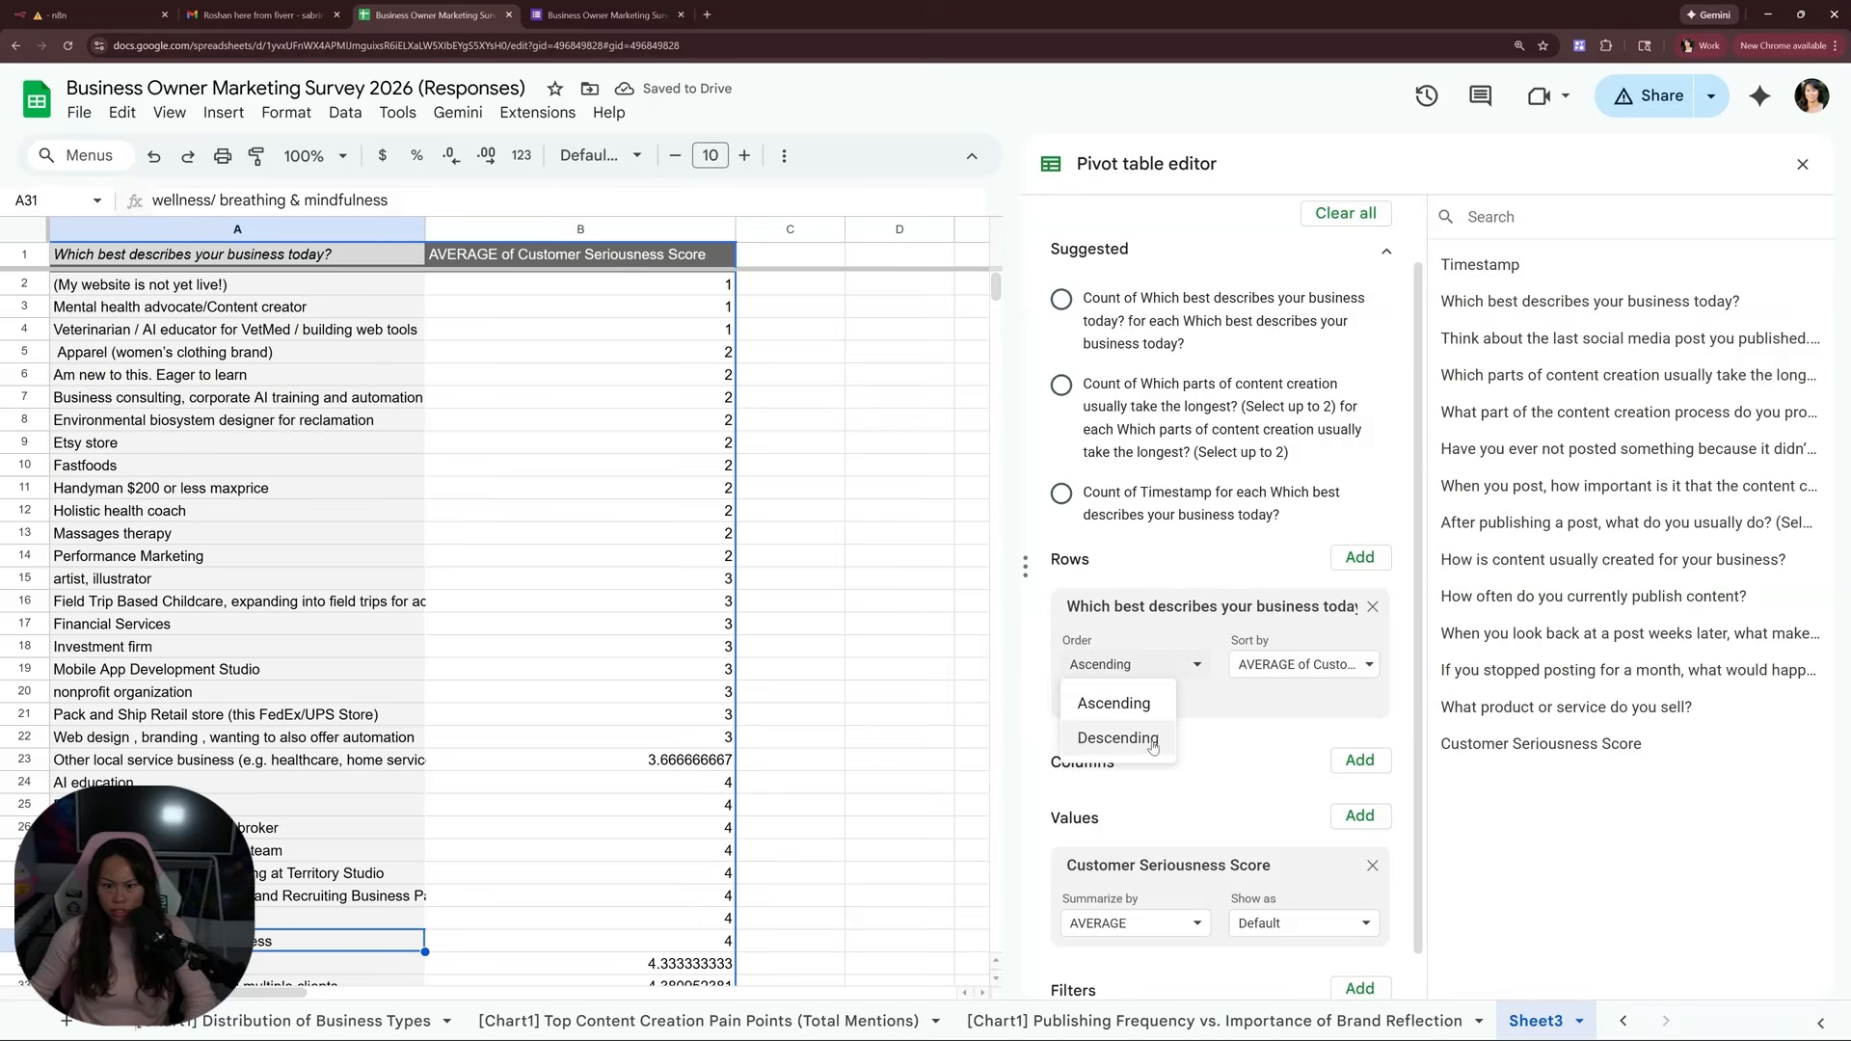
pyautogui.click(1151, 742)
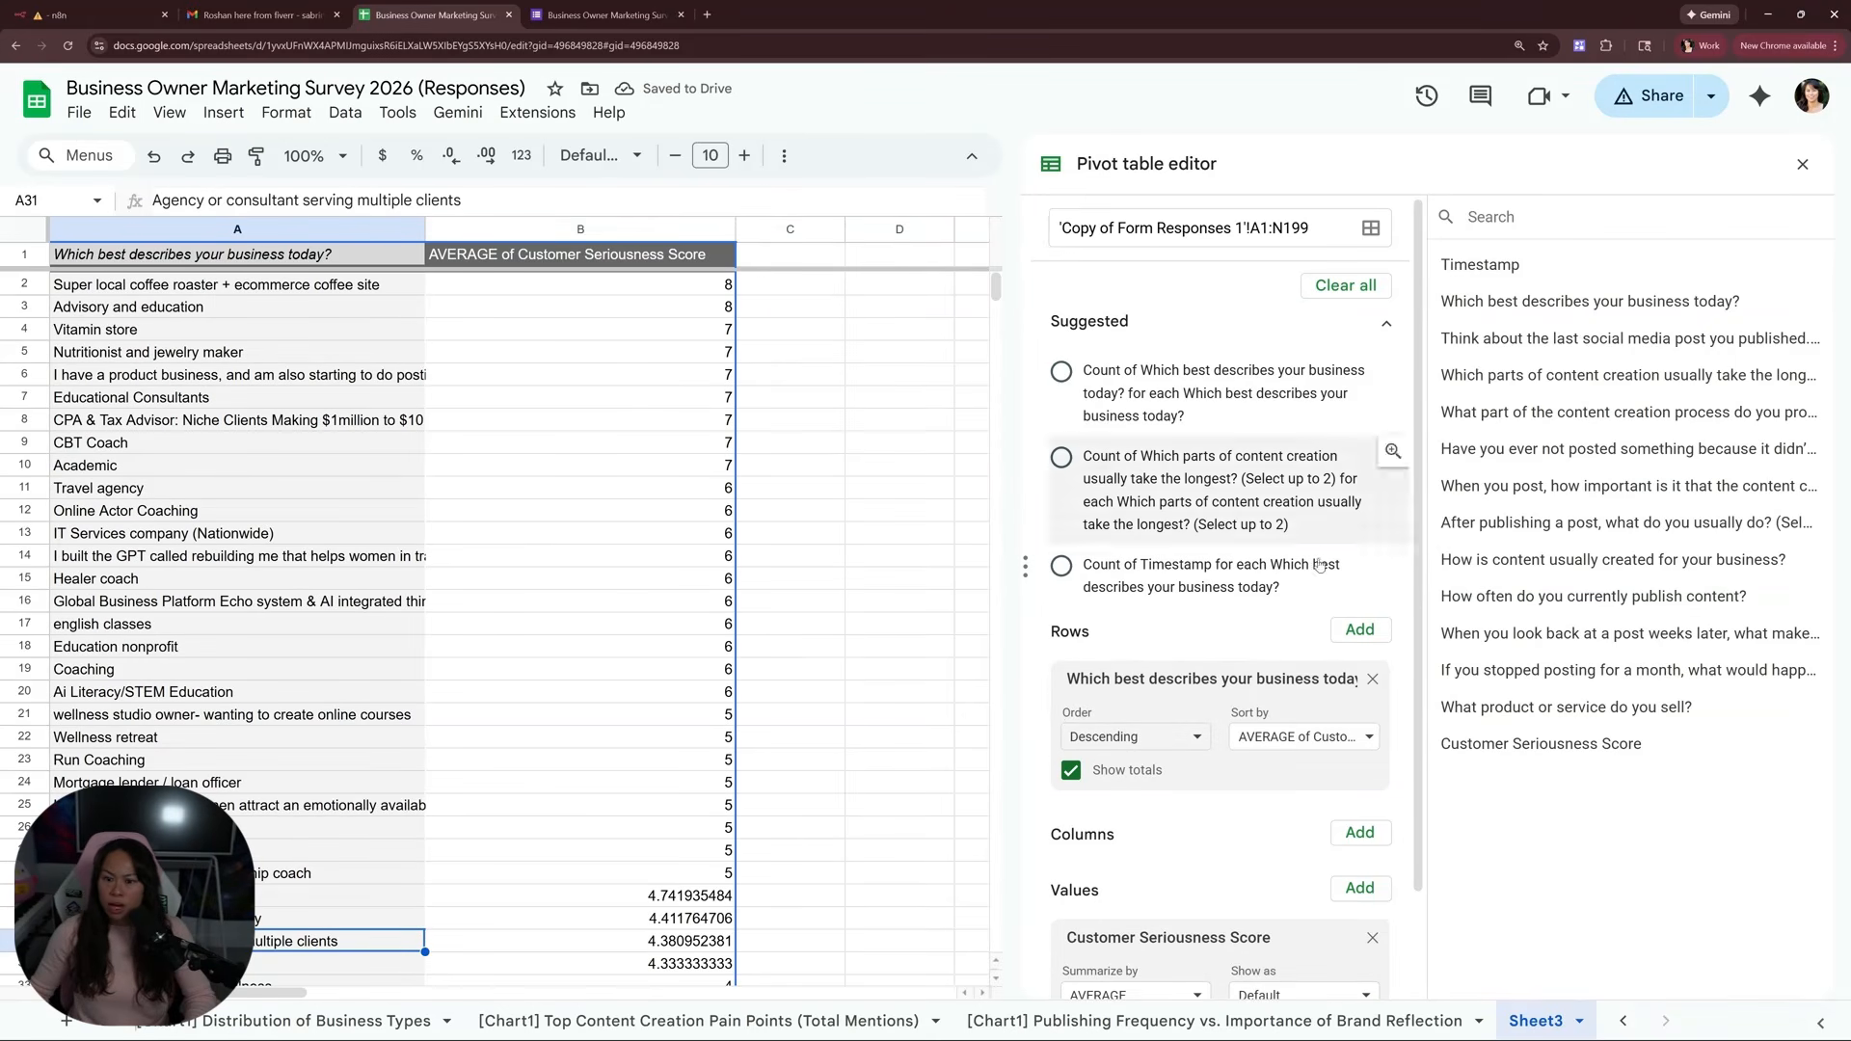
pyautogui.click(1803, 164)
# Examine the sorted average scores, highlighting the rows from Content creator / media brand to Agency or consultant serving multiple clients
pyautogui.scroll(-1, 236, 504)
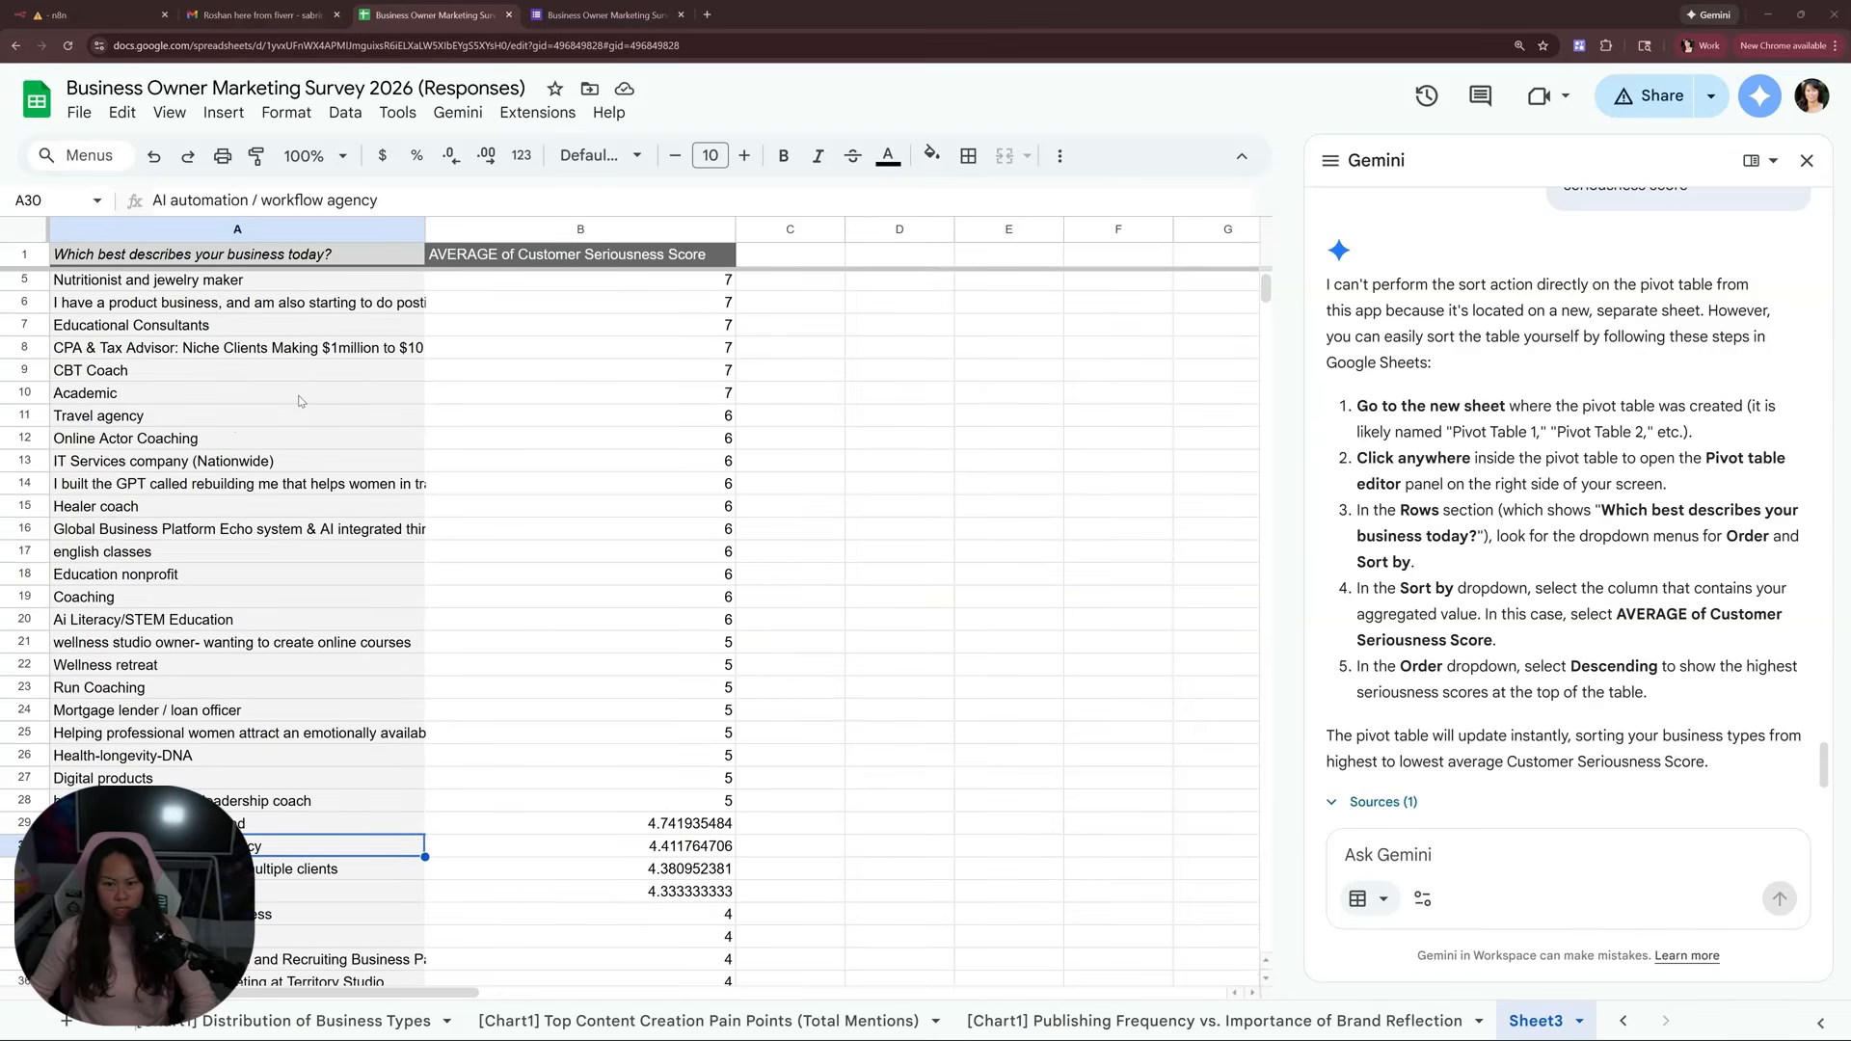
pyautogui.scroll(-2, 300, 401)
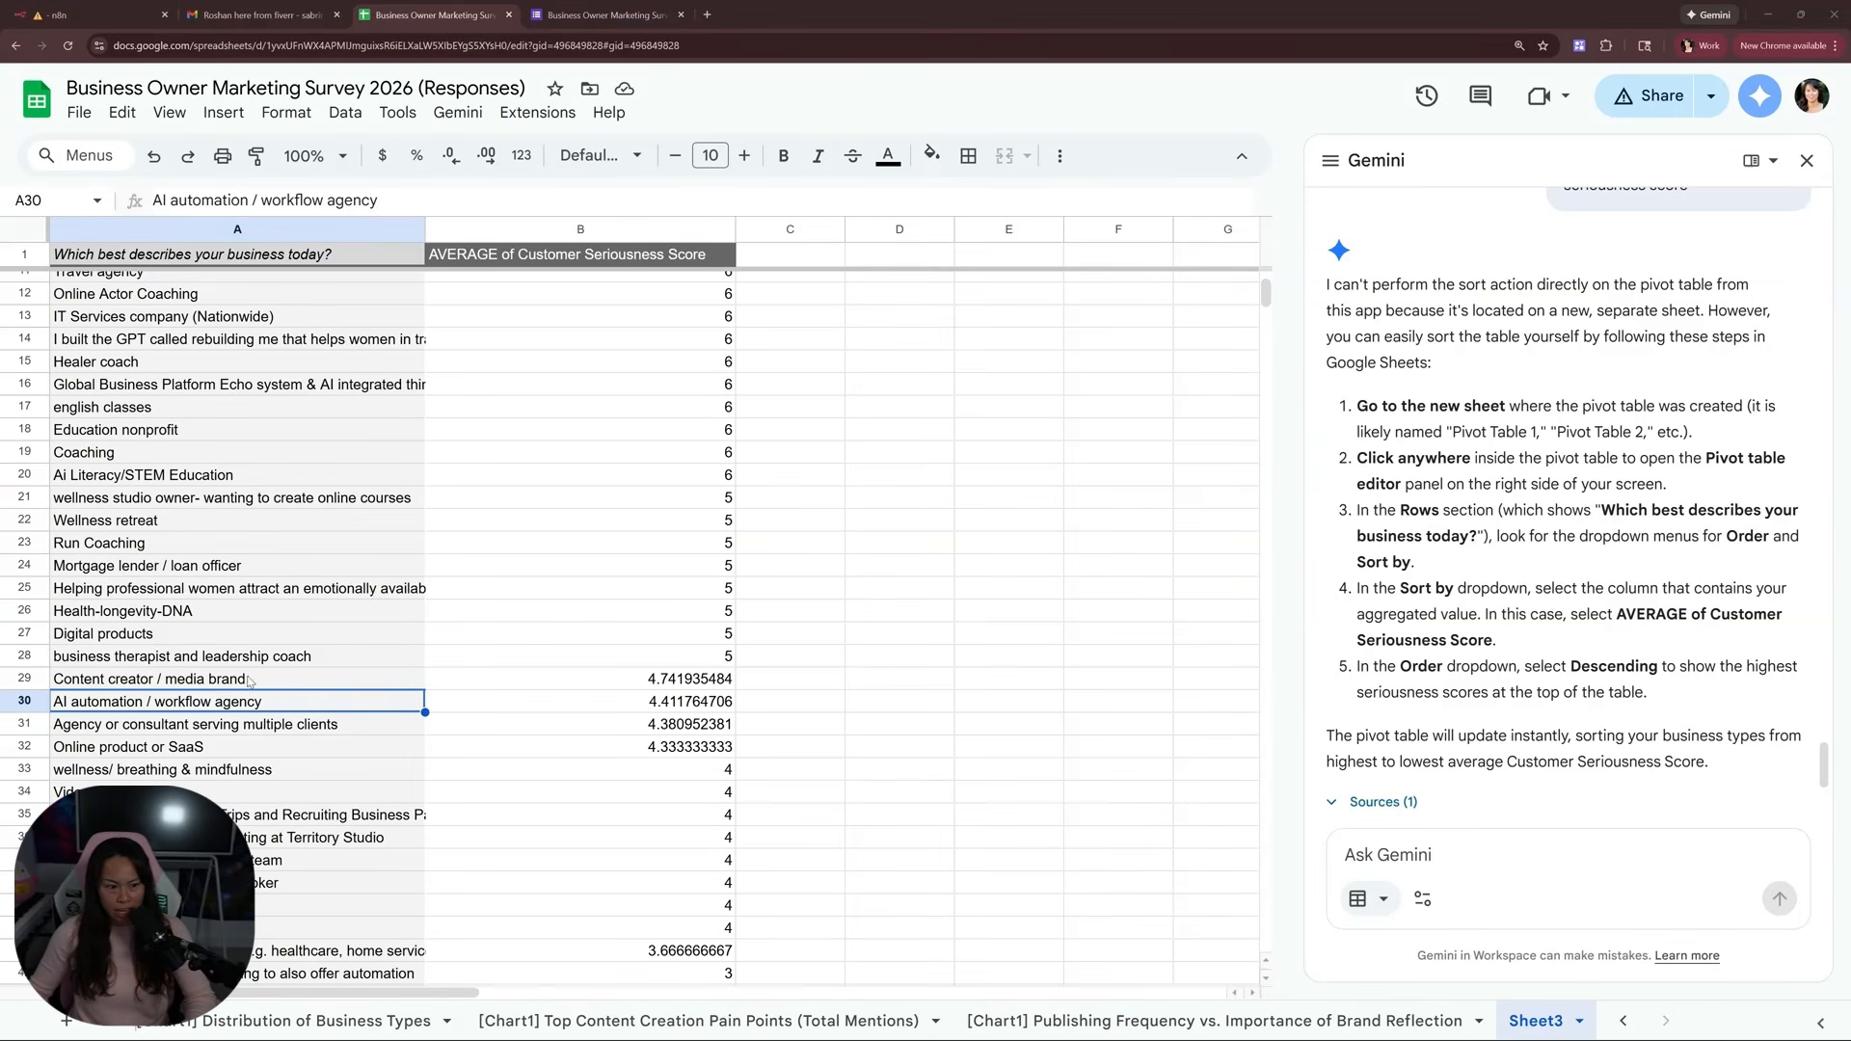
pyautogui.click(118, 681)
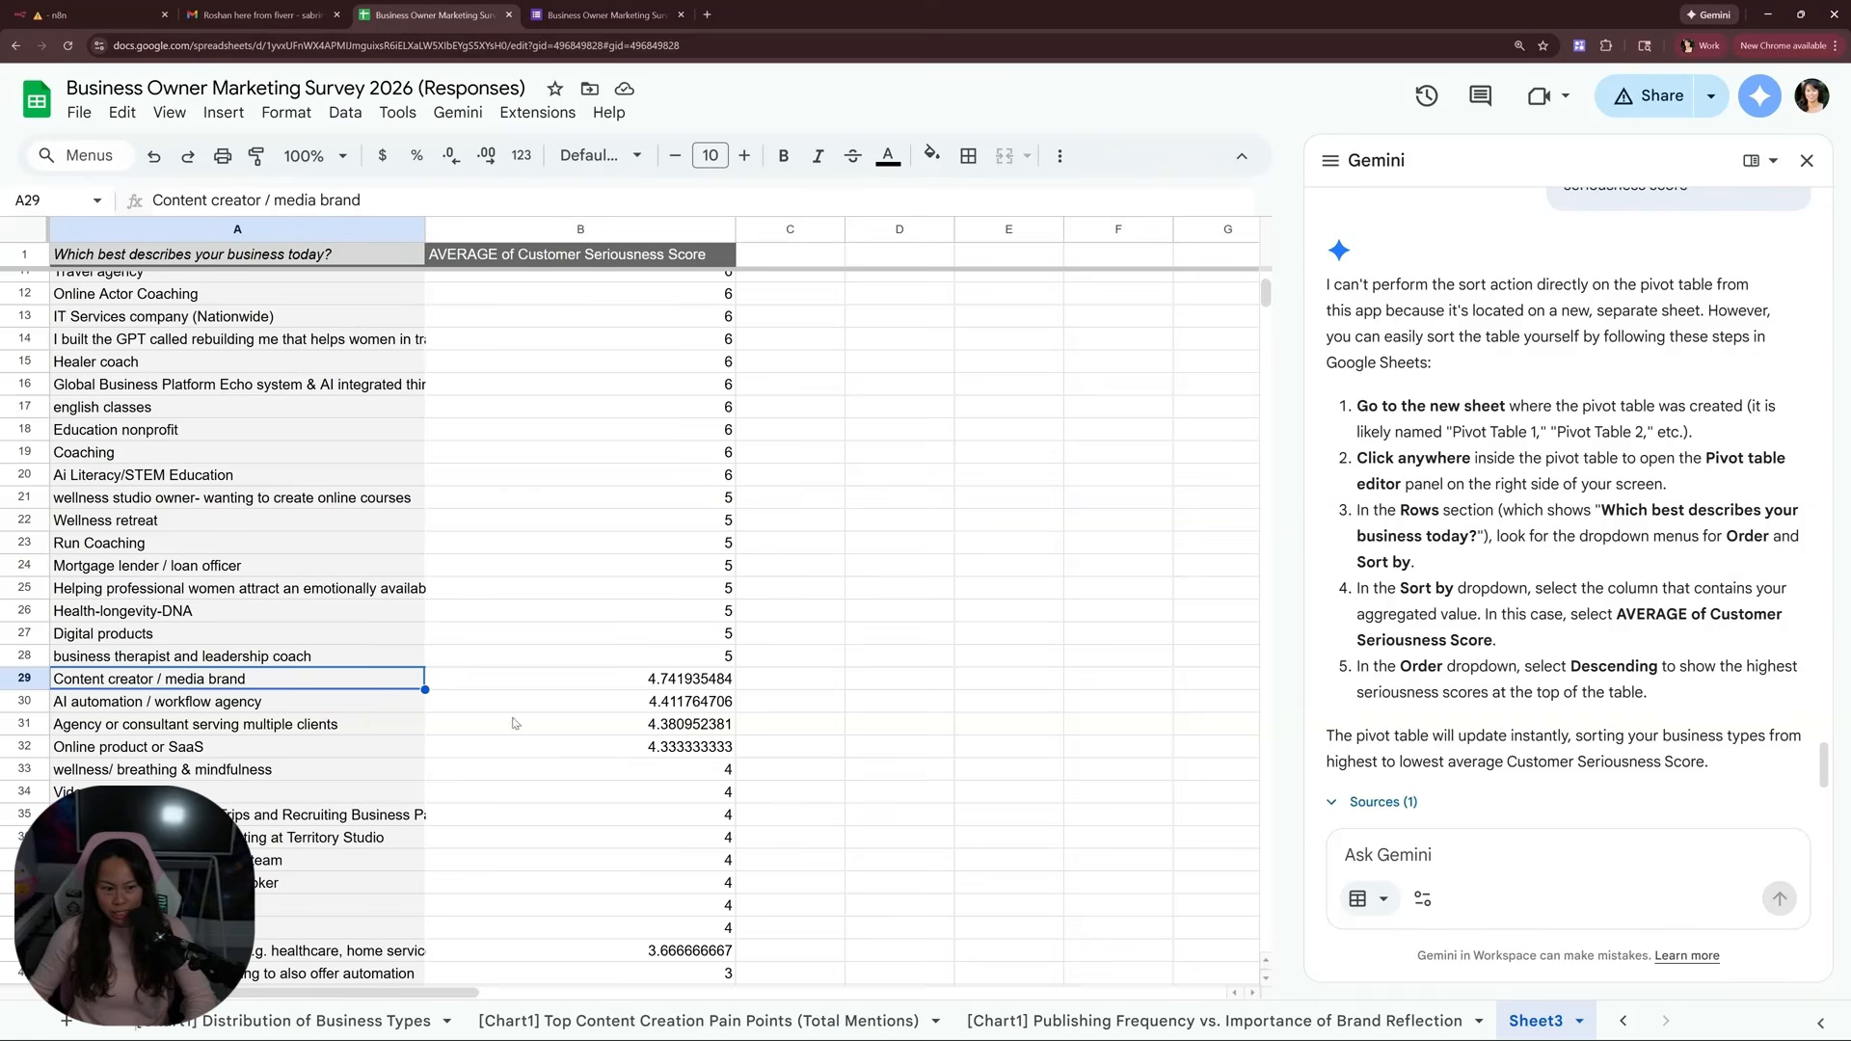
pyautogui.keyDown('shift'); pyautogui.click(654, 725); pyautogui.keyUp('shift')
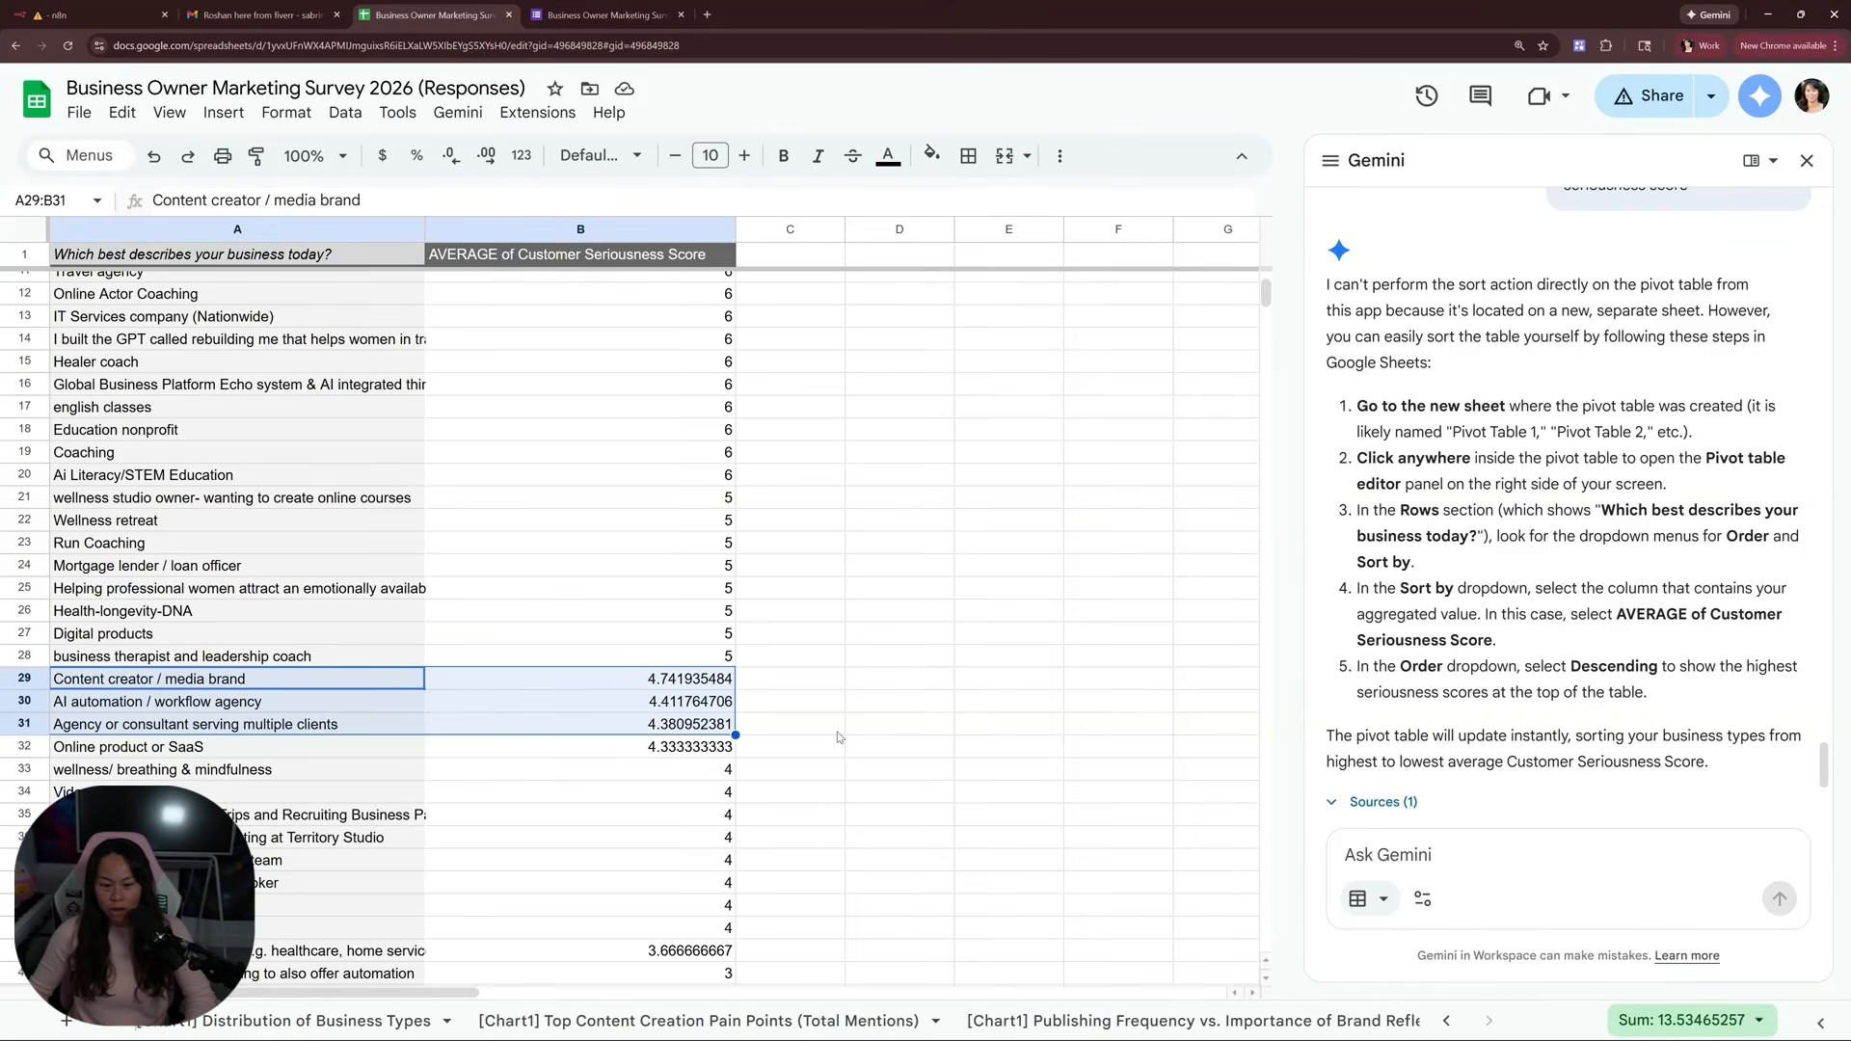
pyautogui.scroll(-2, 636, 742)
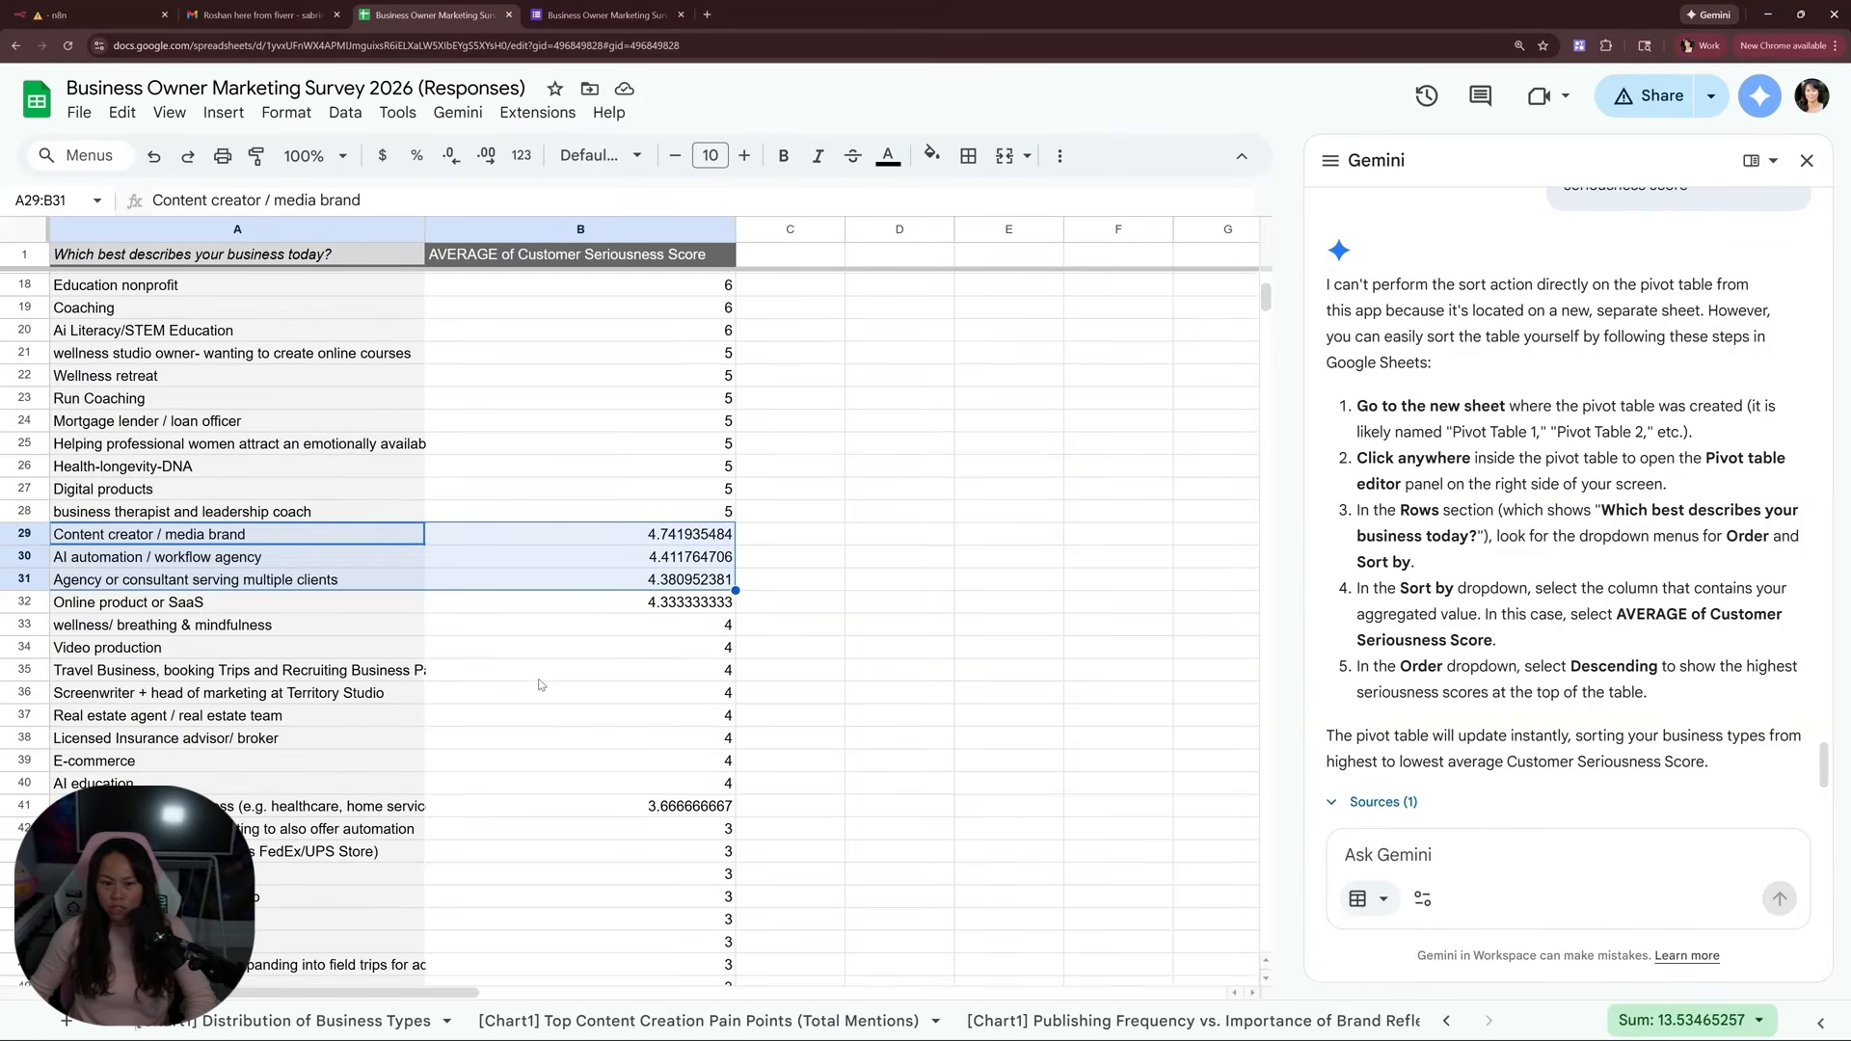
pyautogui.scroll(2, 540, 686)
pyautogui.scroll(2, 549, 718)
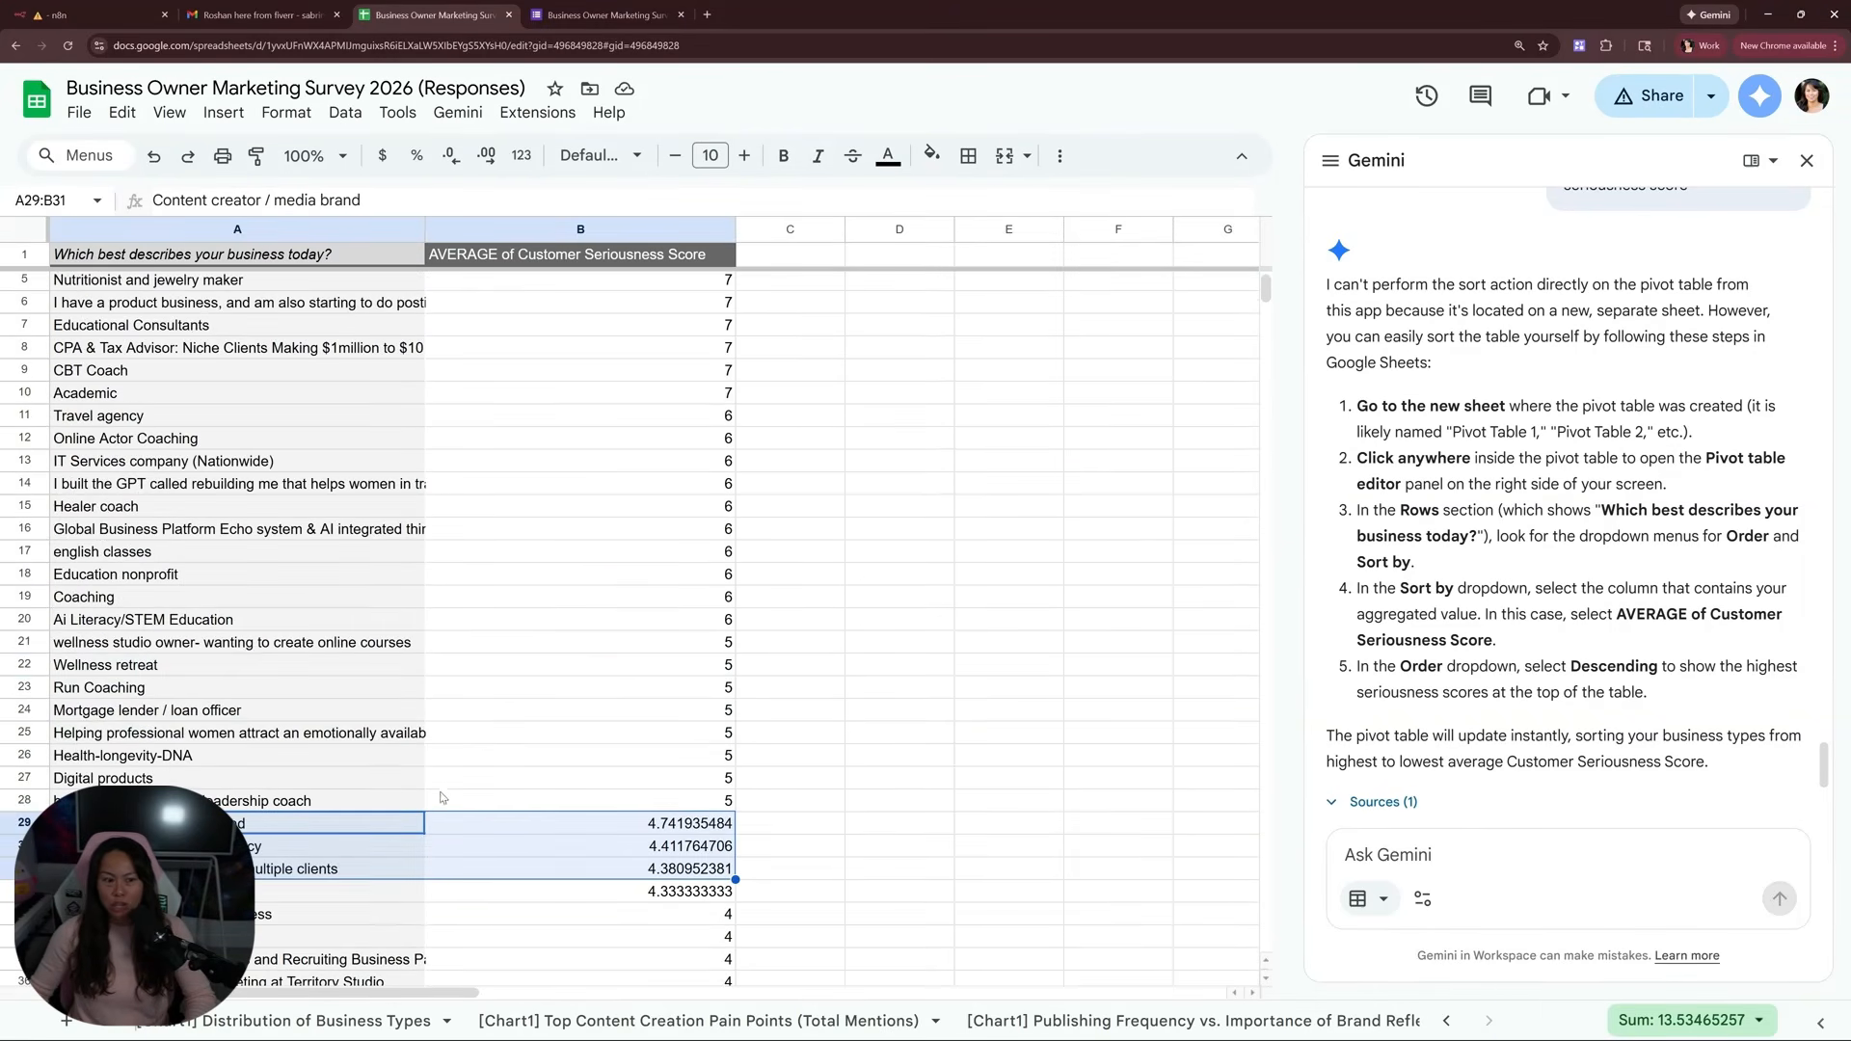
pyautogui.scroll(1, 415, 867)
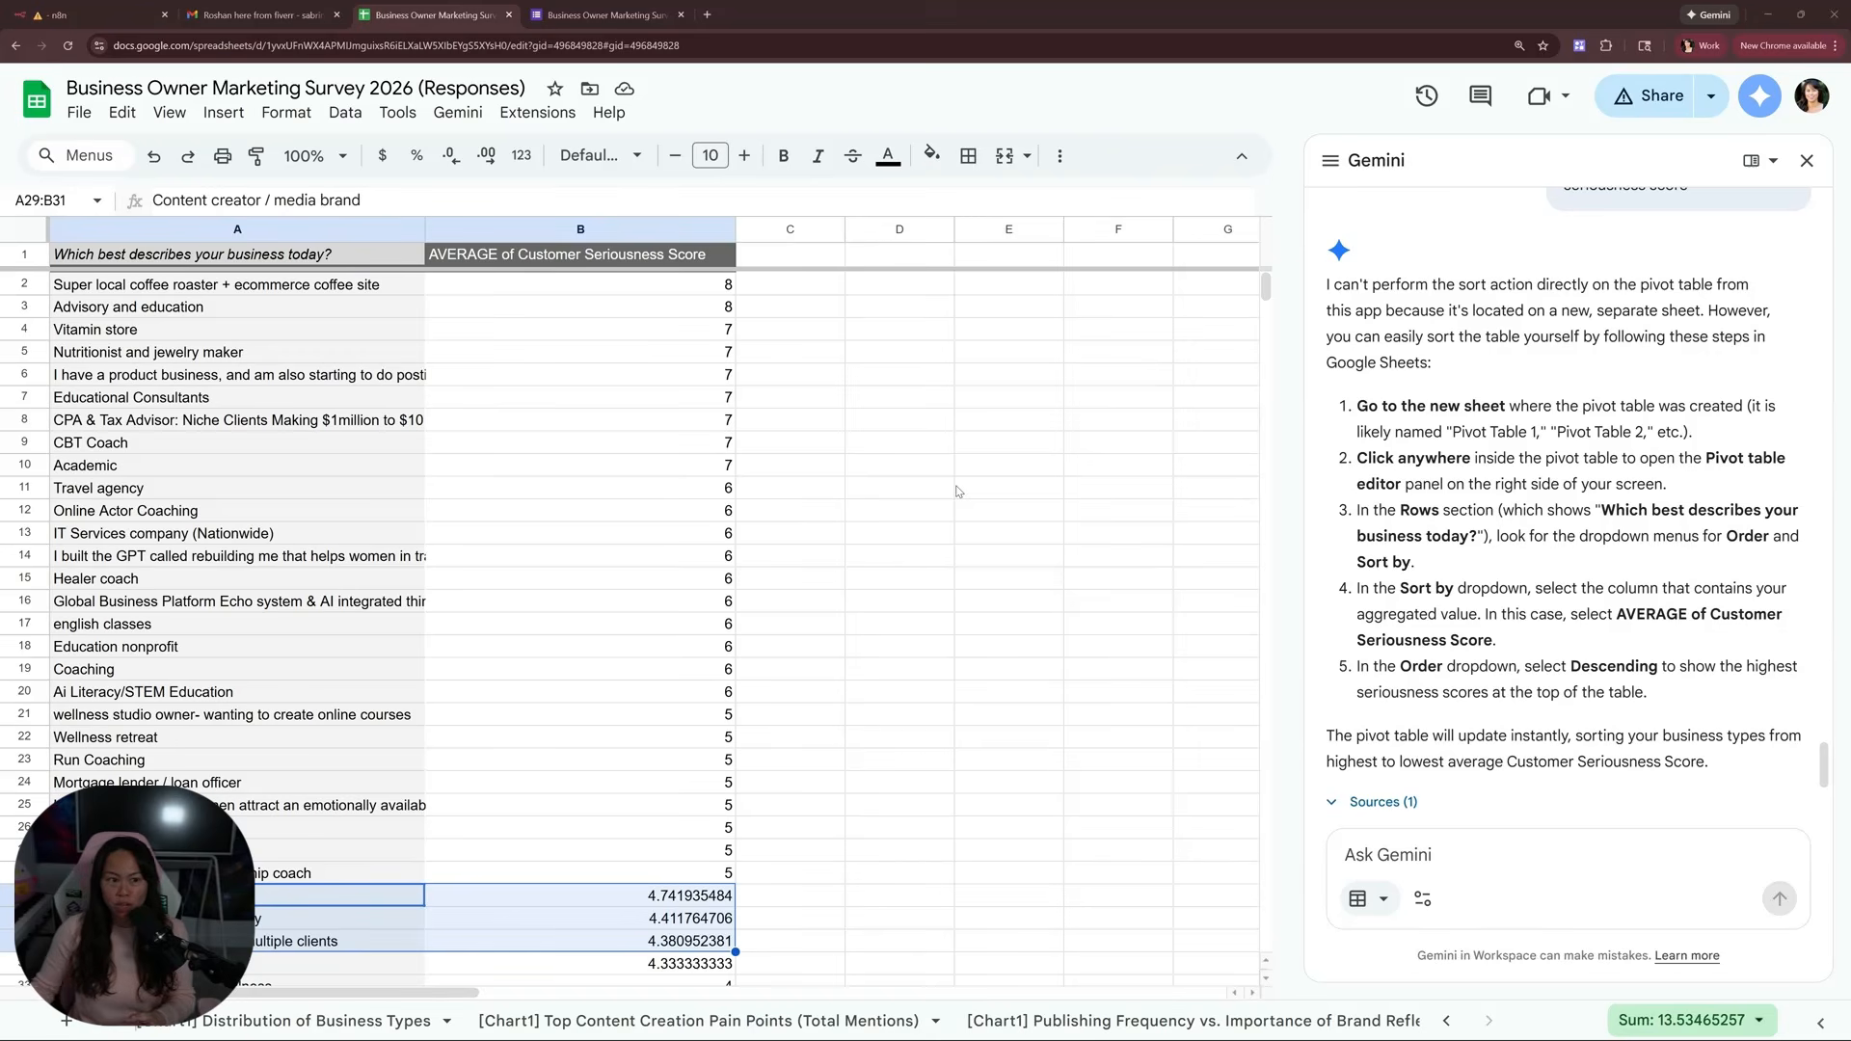
# Highlight the highest-scoring business types and their averages, from the coffee roaster row down to Coaching
pyautogui.click(668, 531)
pyautogui.click(249, 293)
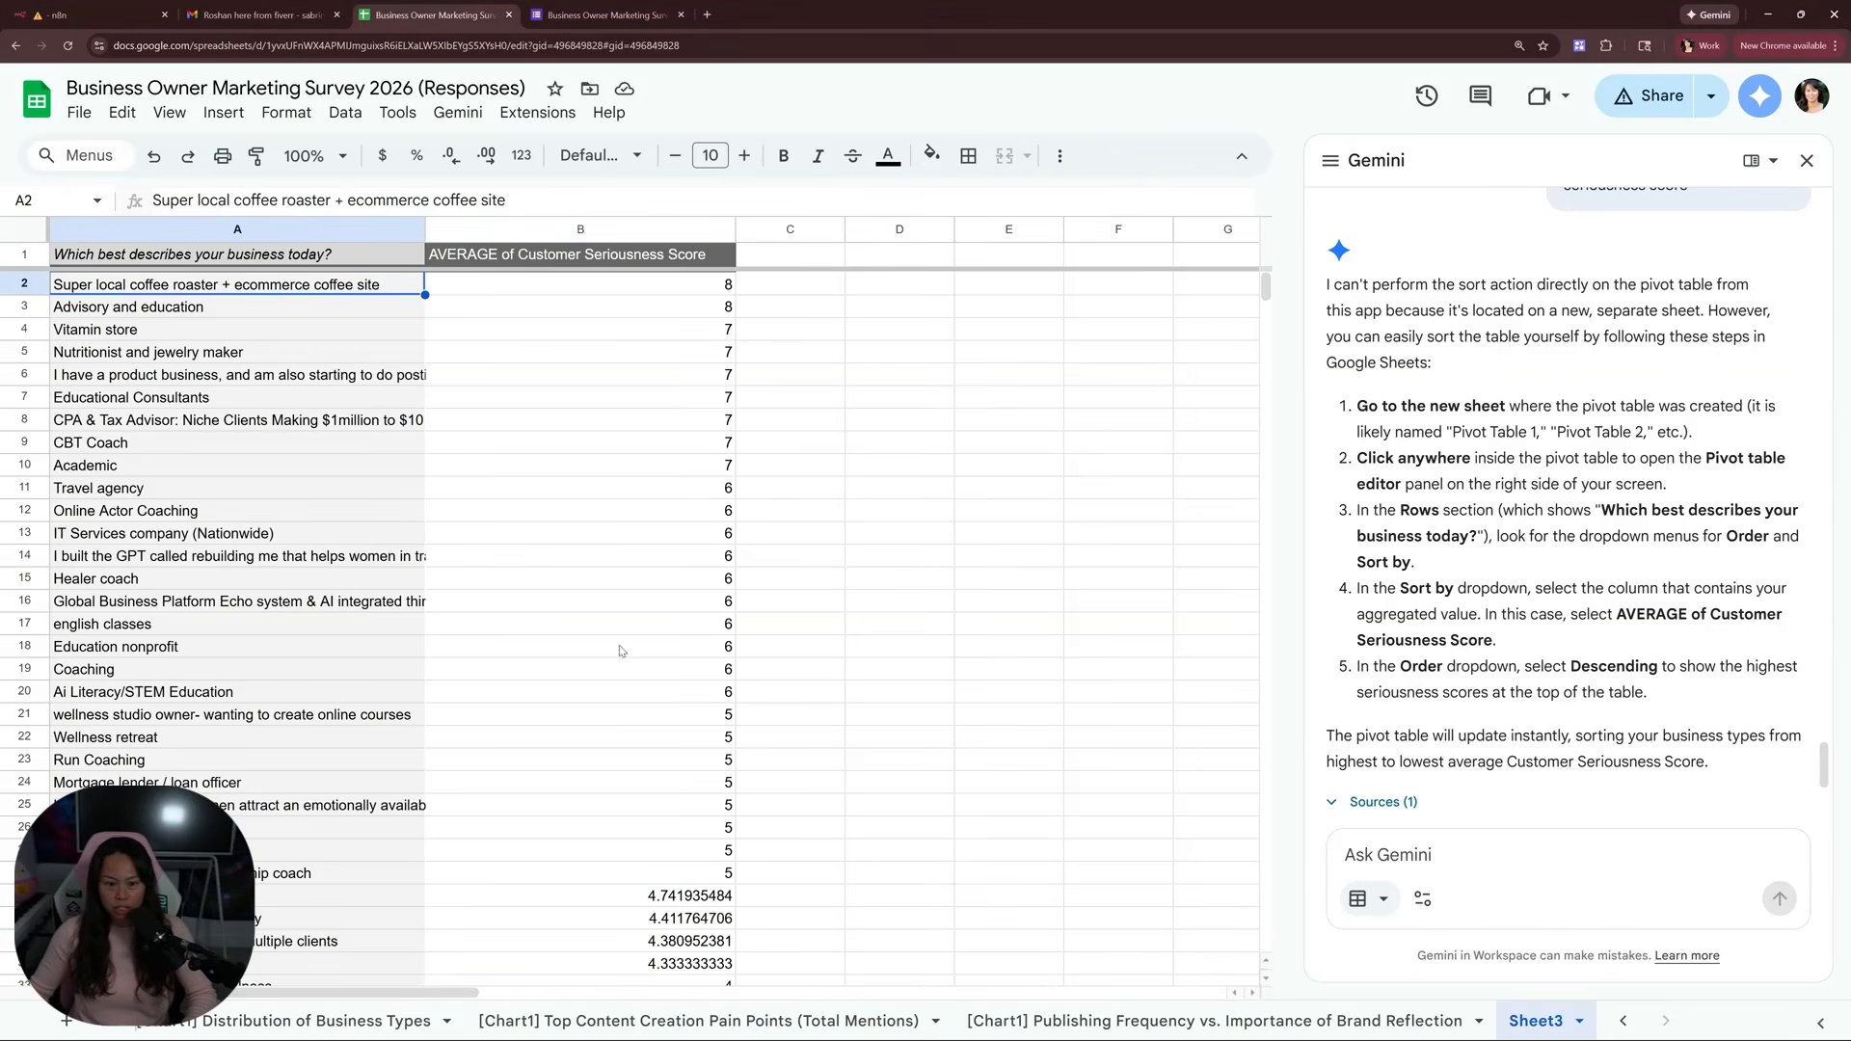
pyautogui.keyDown('shift'); pyautogui.click(687, 678); pyautogui.keyUp('shift')
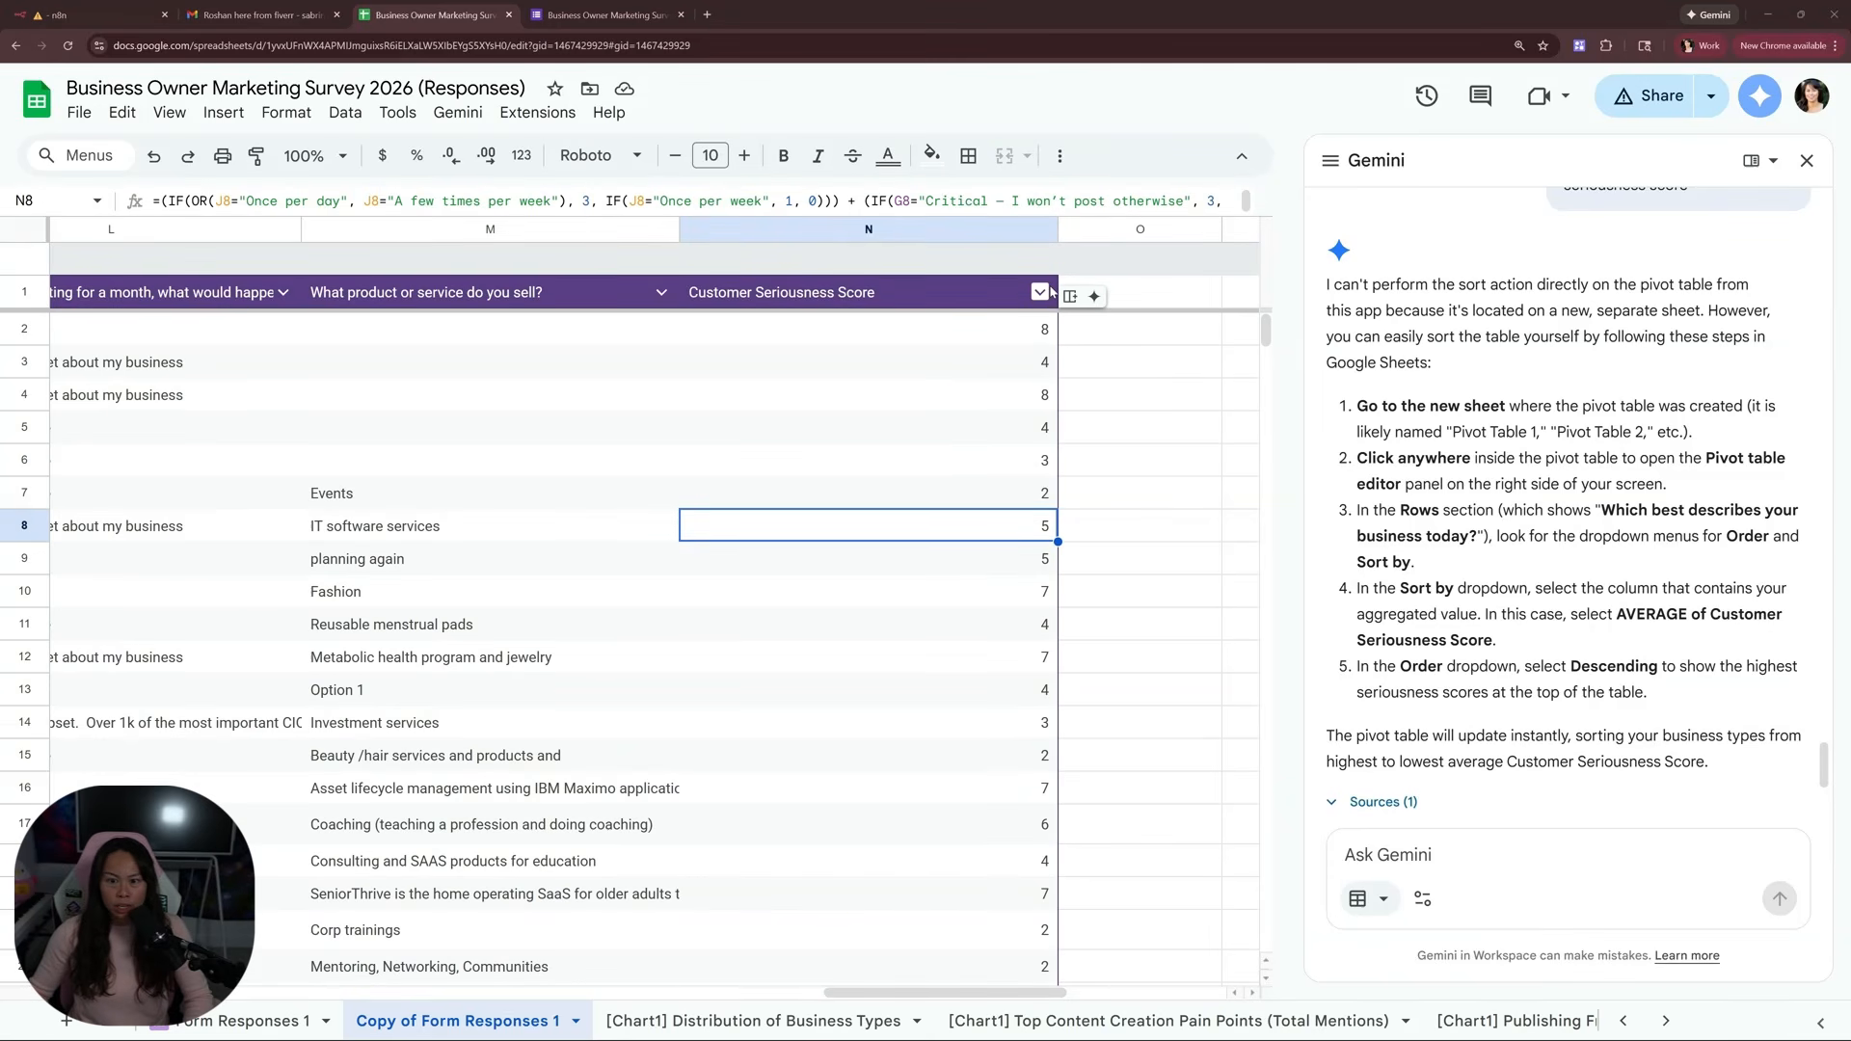
# Insert an AI column directly after Customer Seriousness Score on the Copy of Form Responses 1 sheet
pyautogui.click(1016, 439)
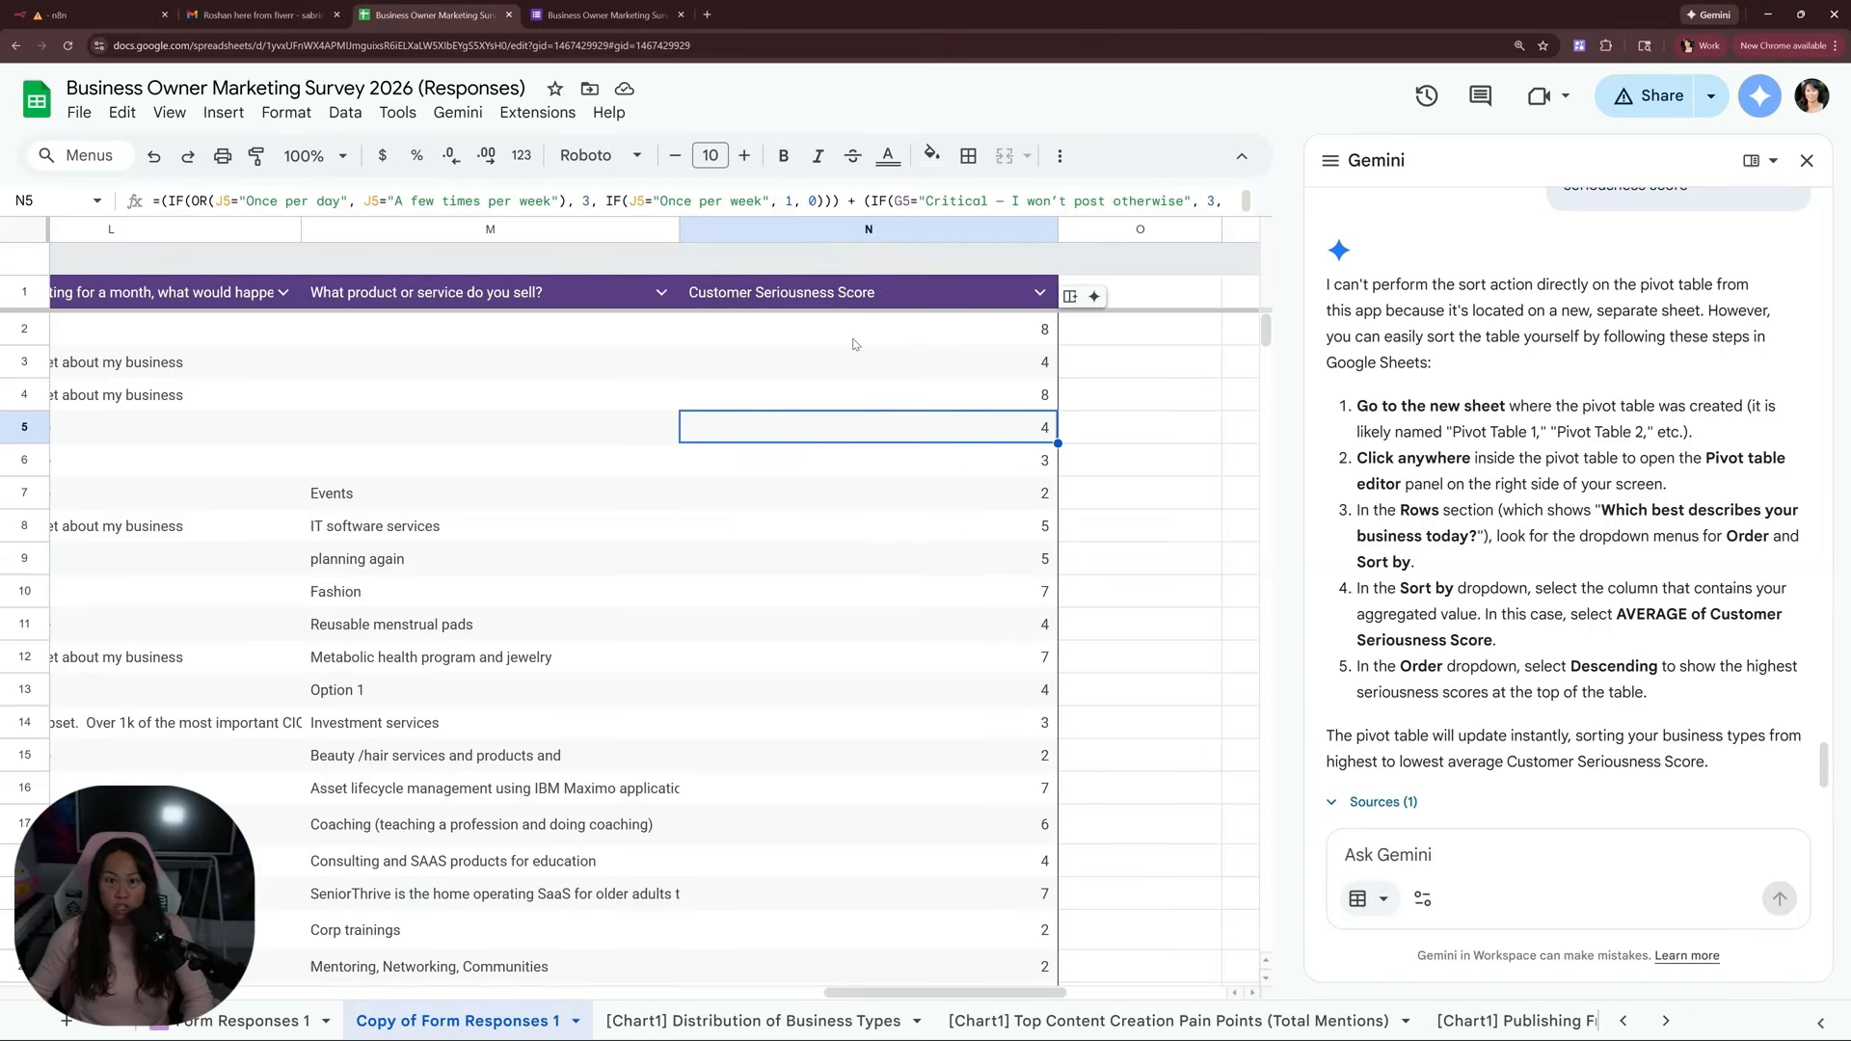
pyautogui.click(1025, 334)
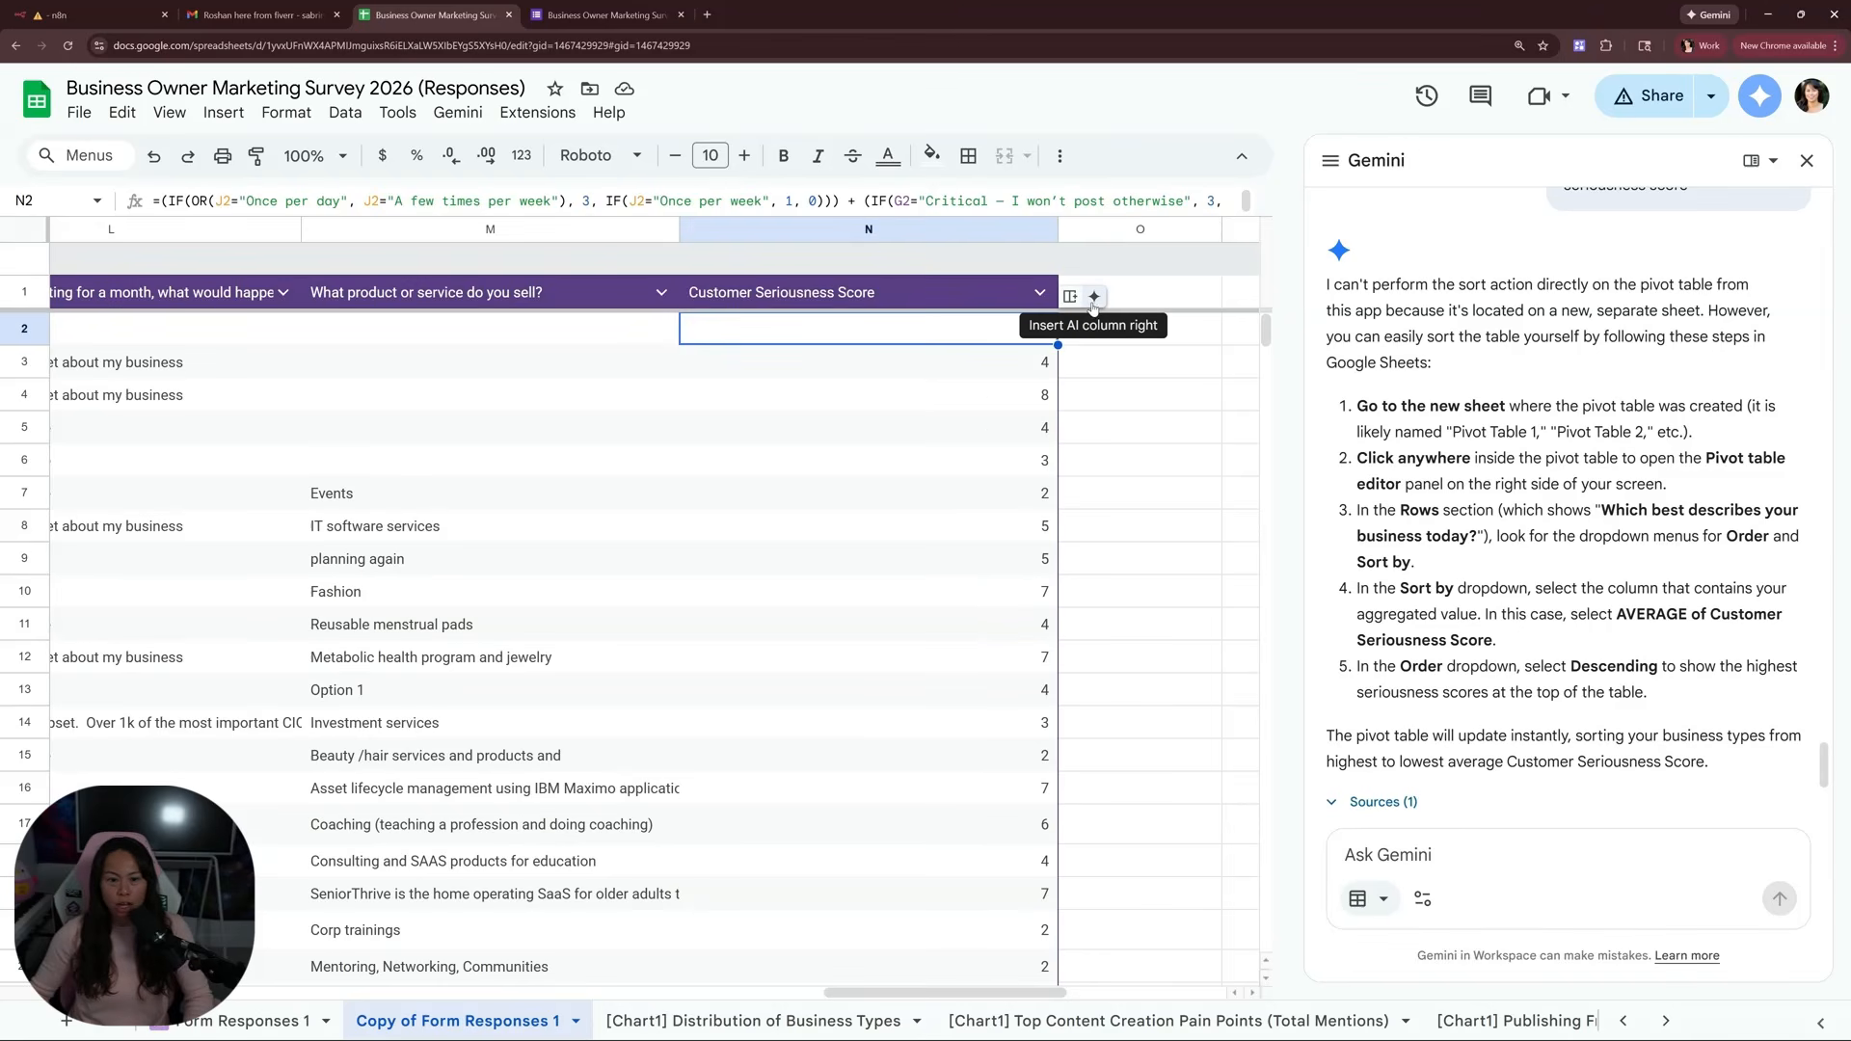
pyautogui.click(1093, 299)
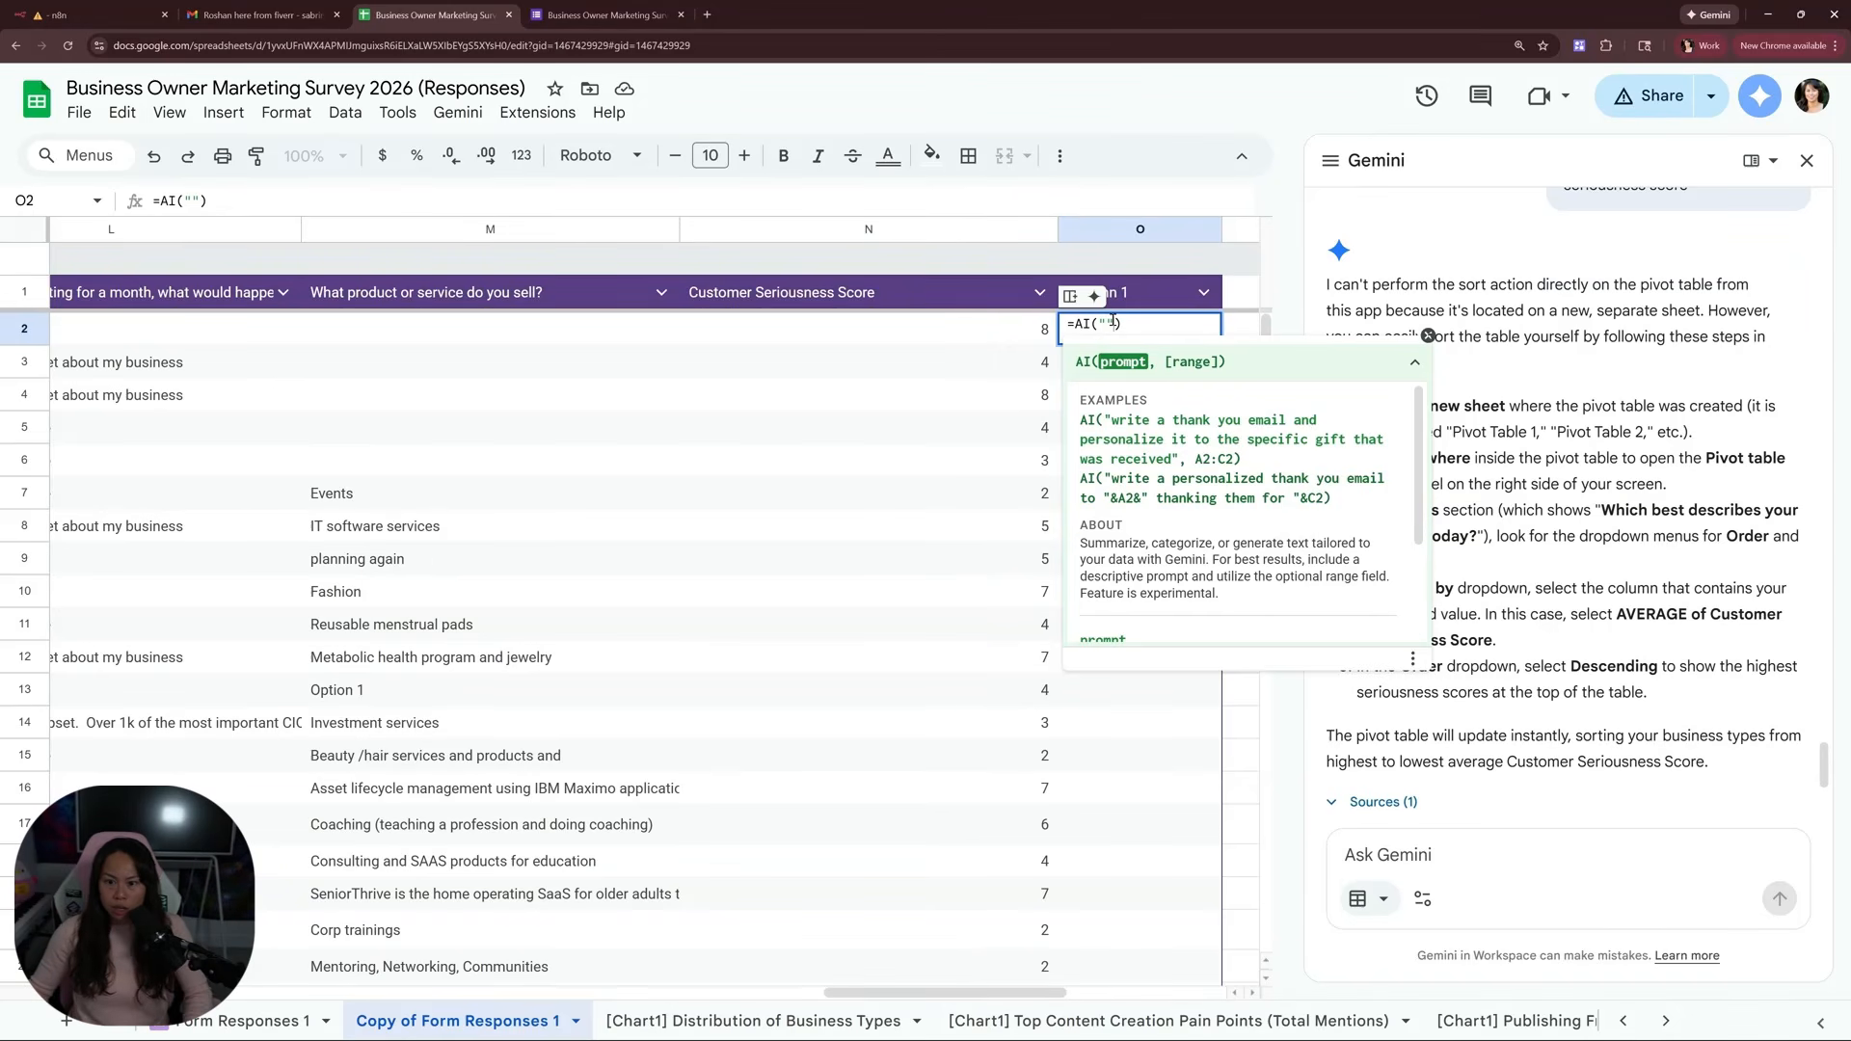
# Enter the AI prompt "summarize this person's main pain point in less than 8 words" in O2 and accept the suggested autofill for the column
pyautogui.write('summarize this persso')
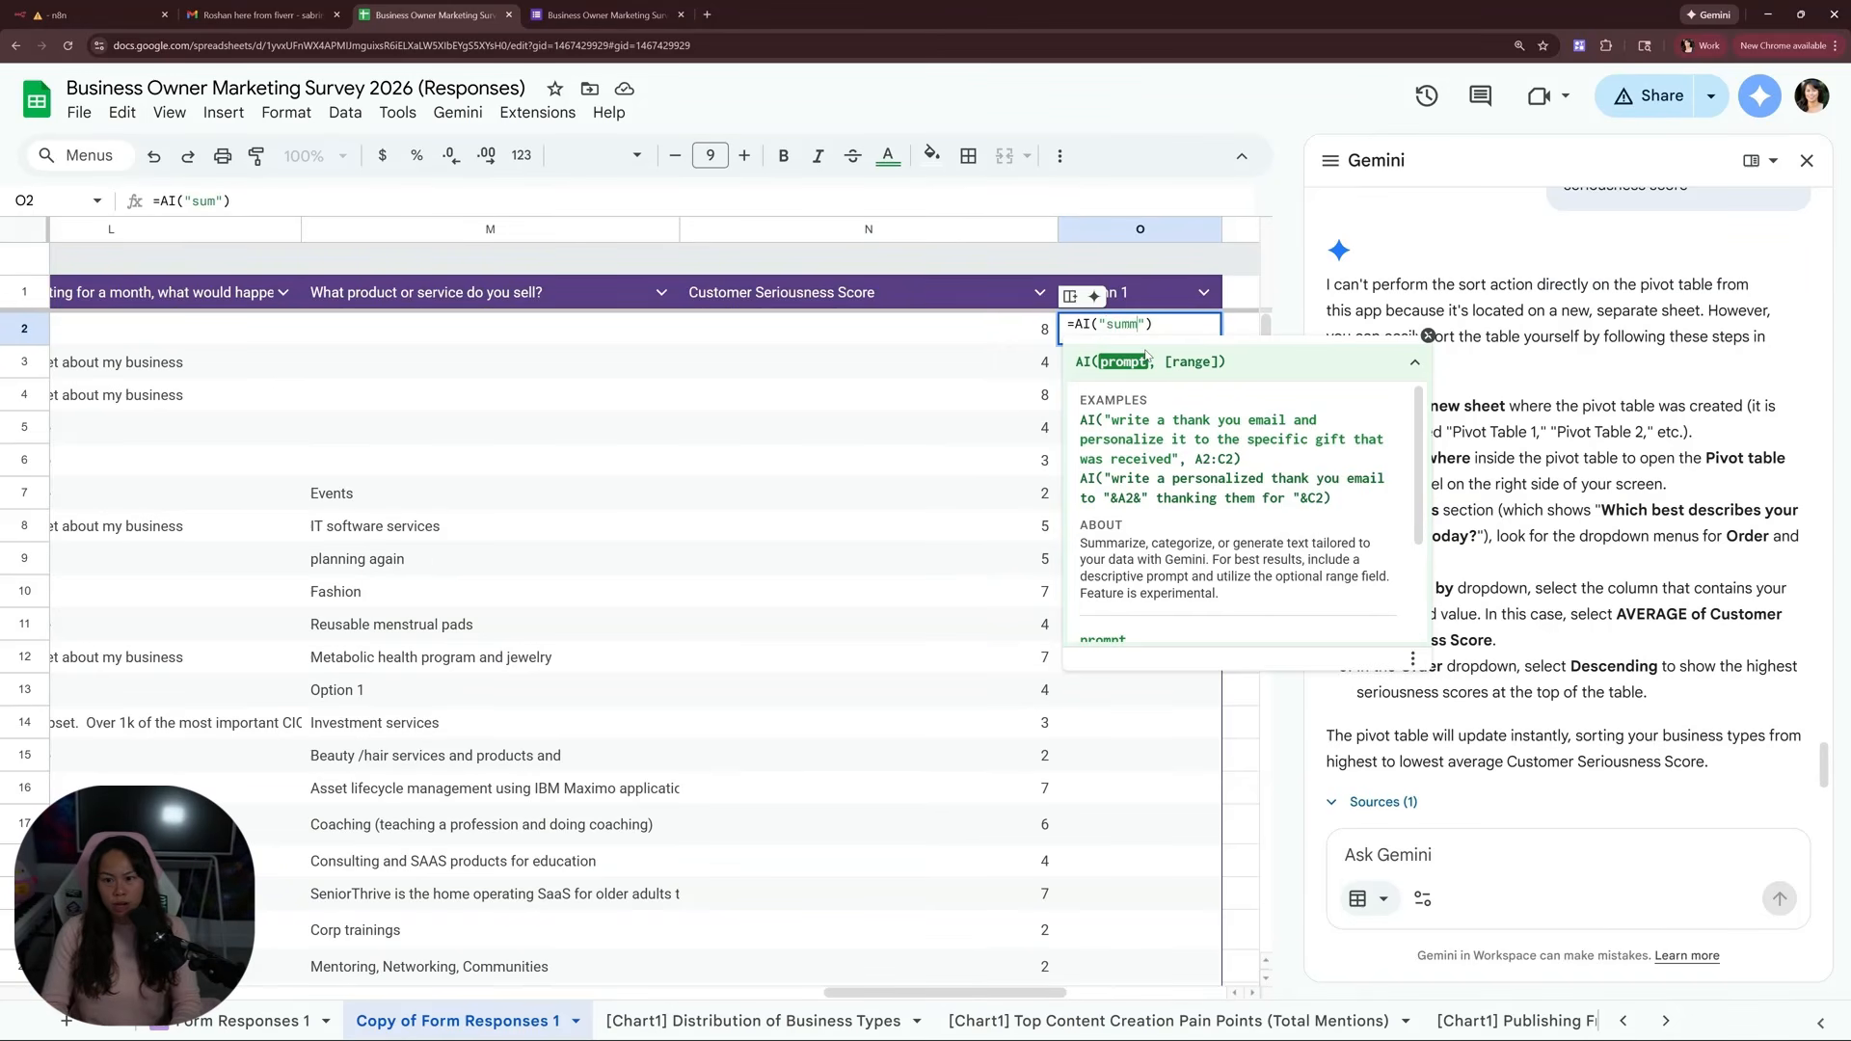
pyautogui.press('BackSpace')
pyautogui.press('BackSpace')
pyautogui.write("son's main pain ")
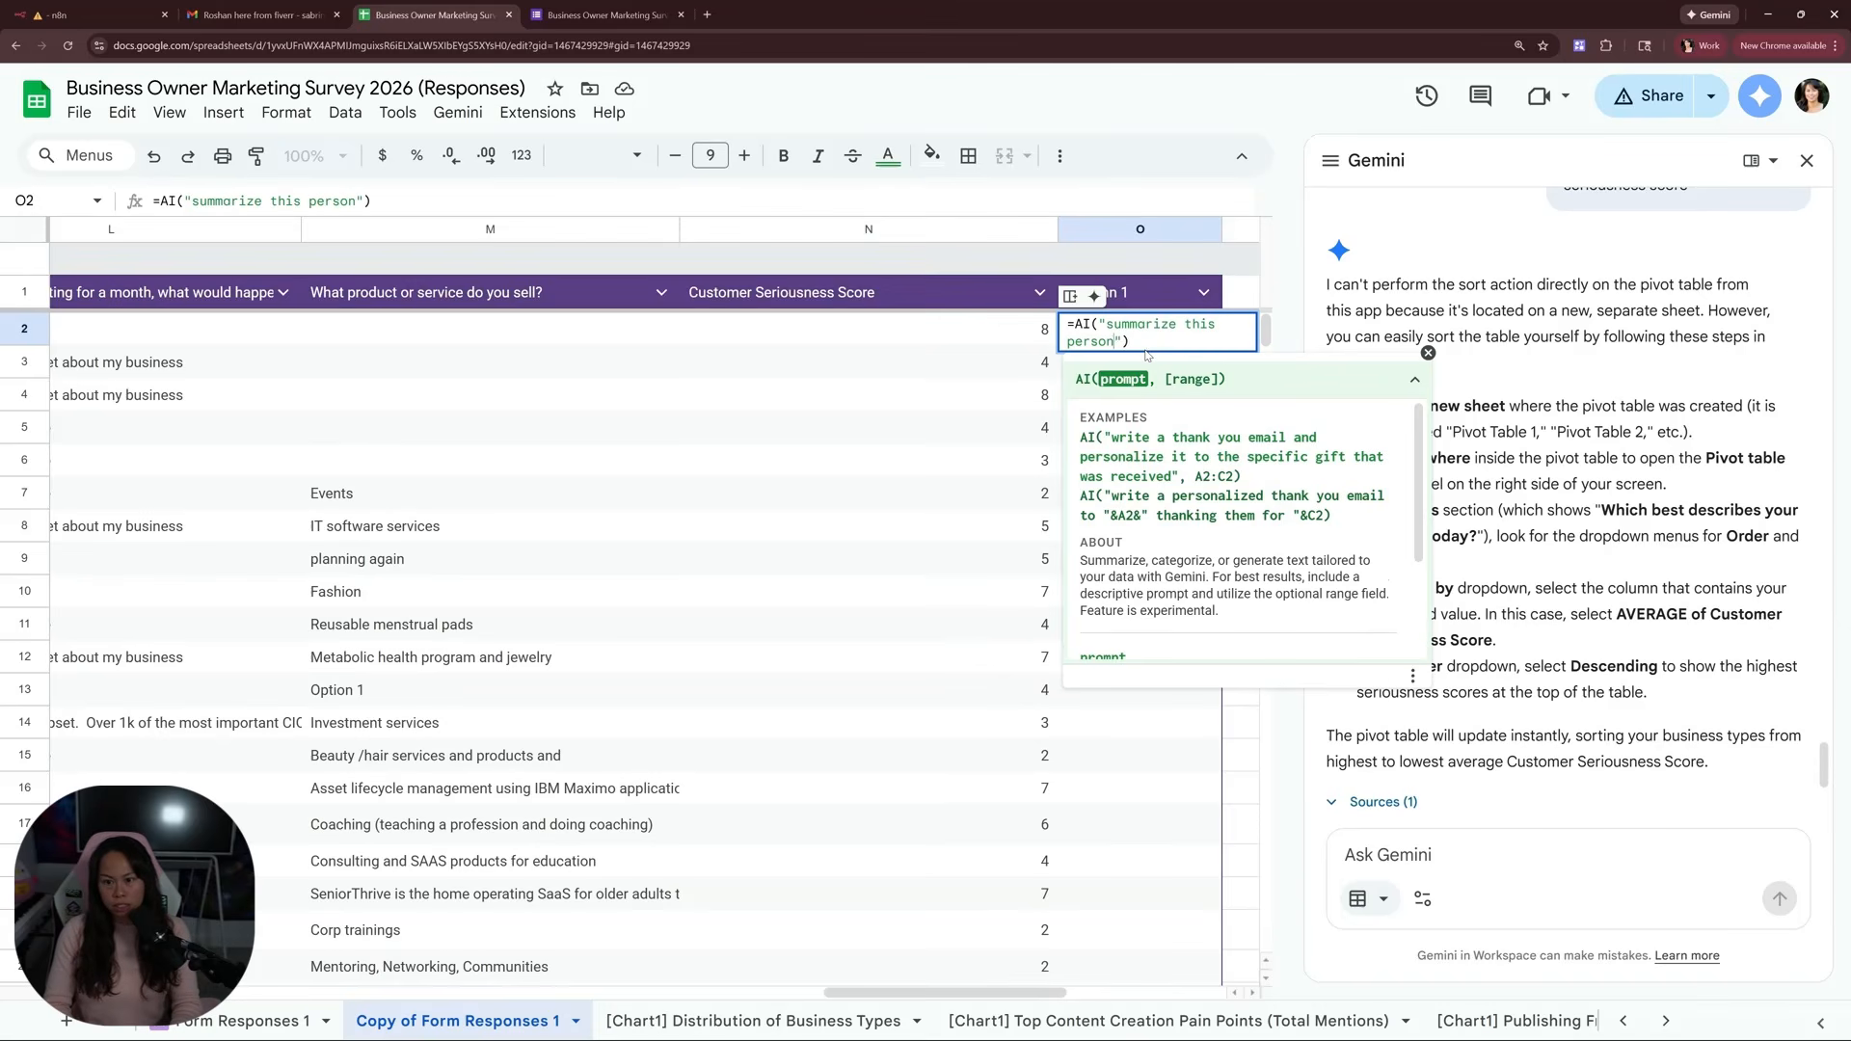
pyautogui.write('point in less ')
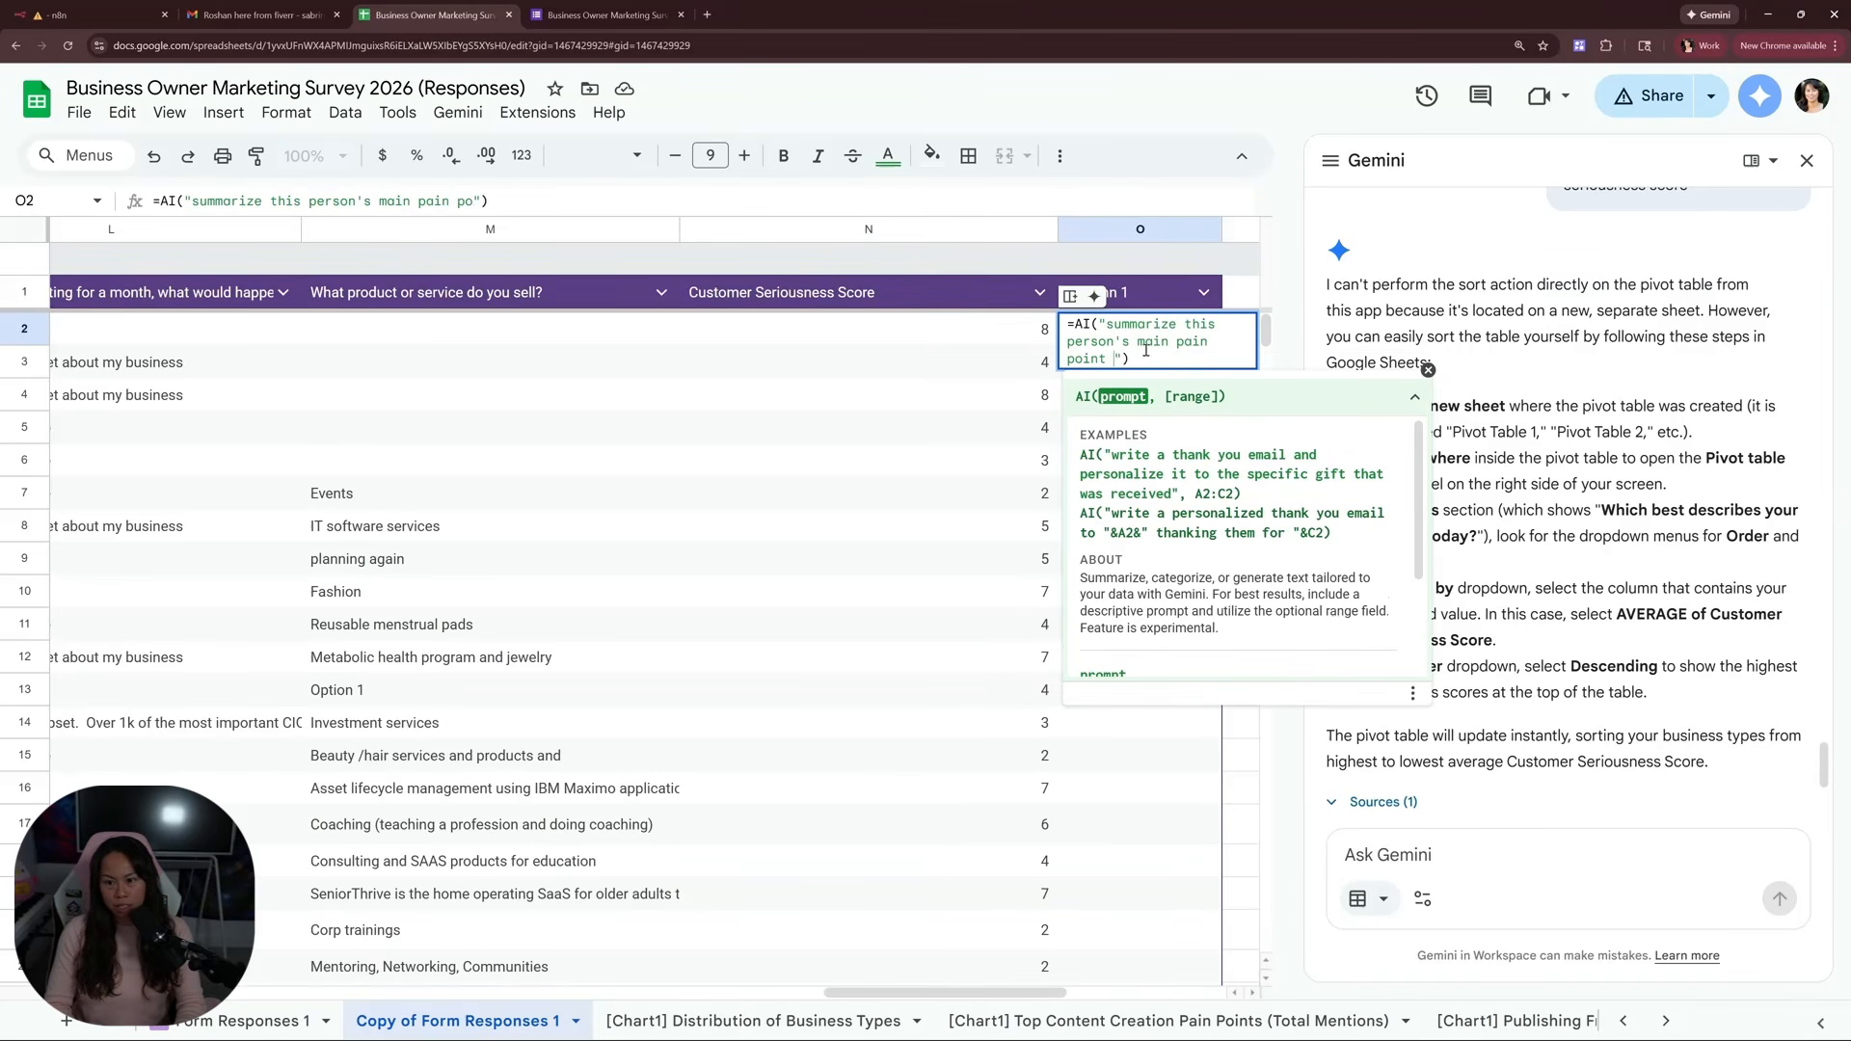
pyautogui.write('than 8 words')
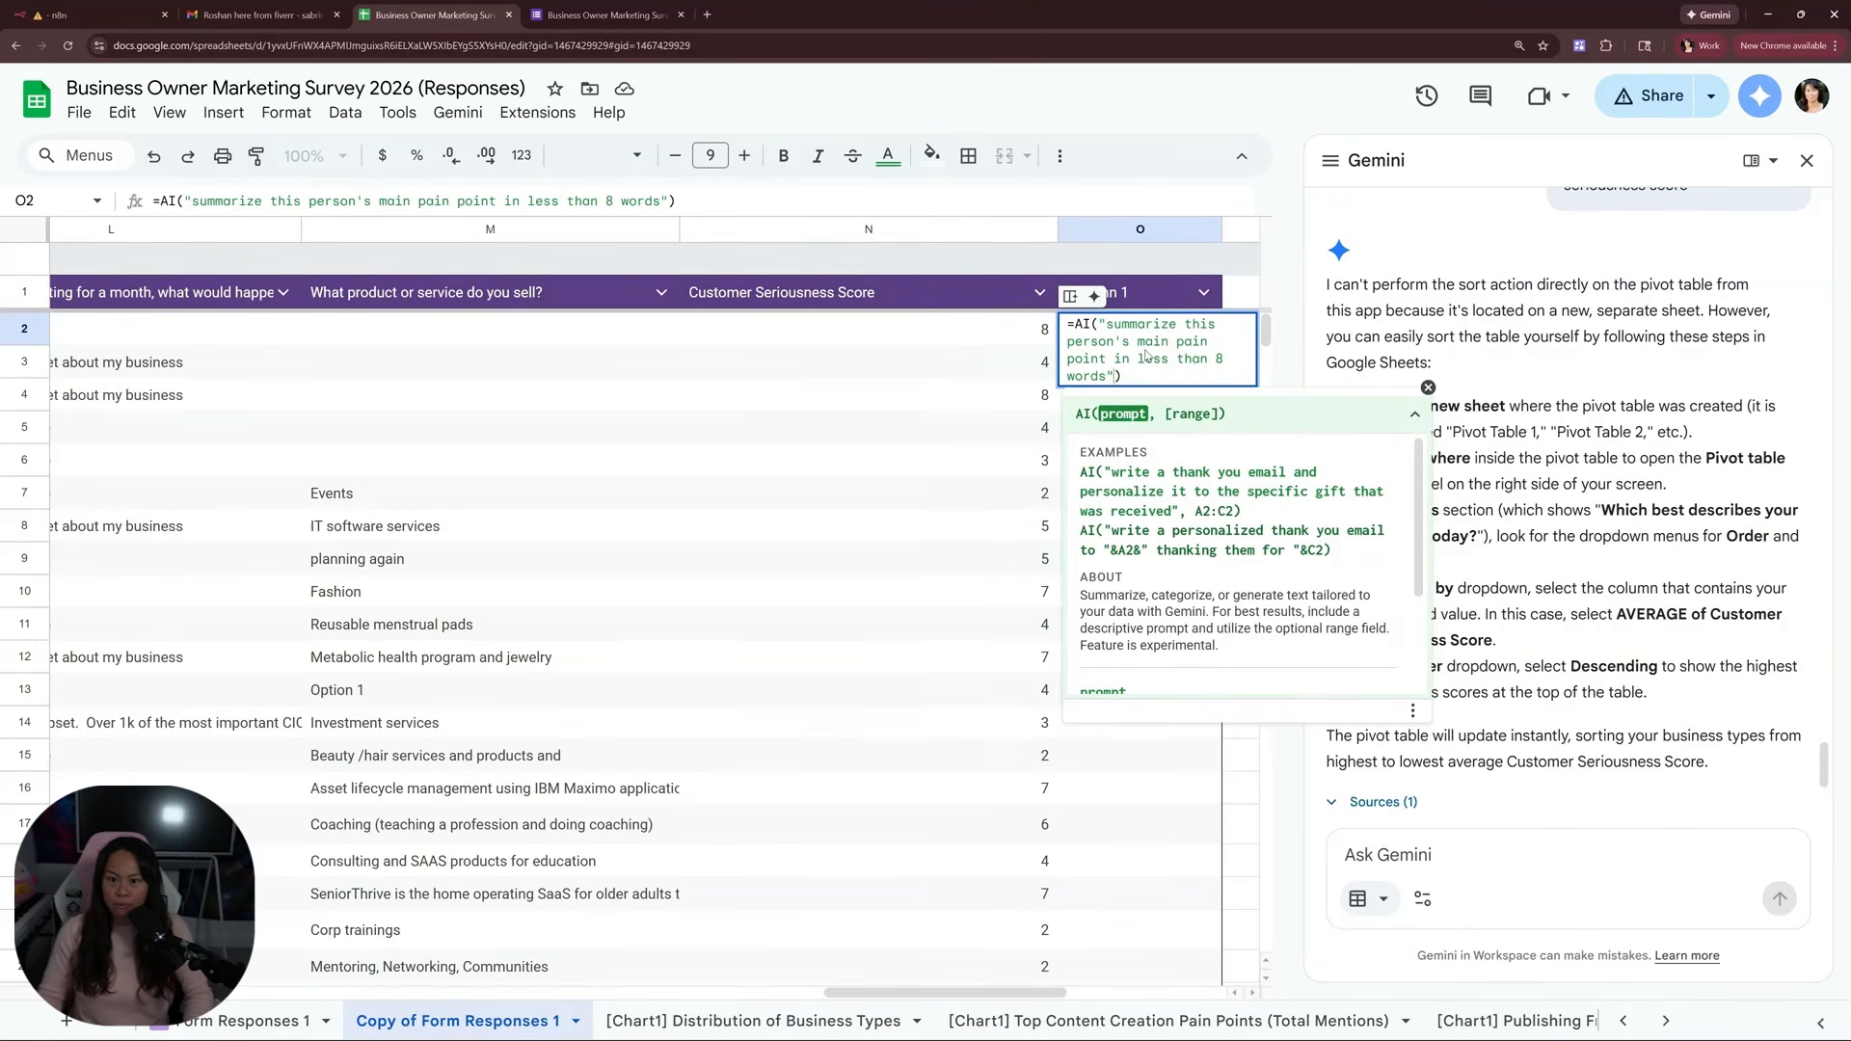
pyautogui.press('Return')
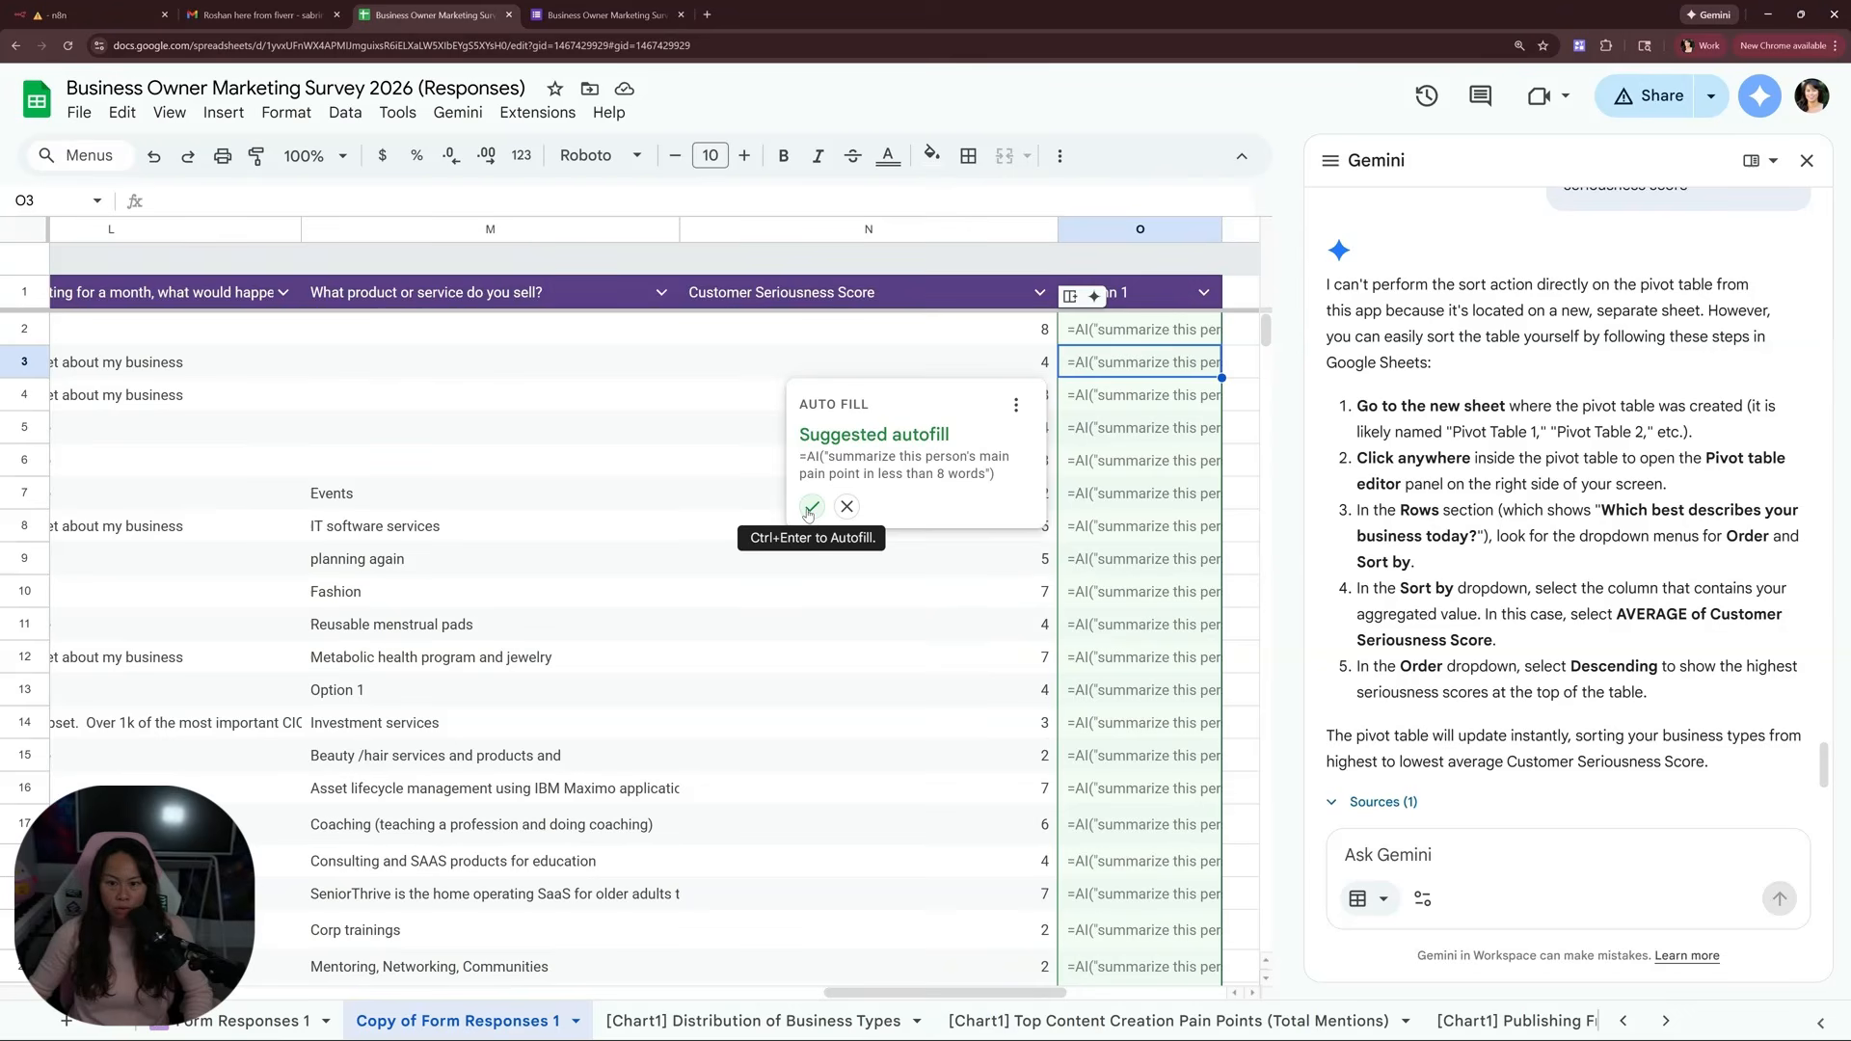
pyautogui.click(811, 508)
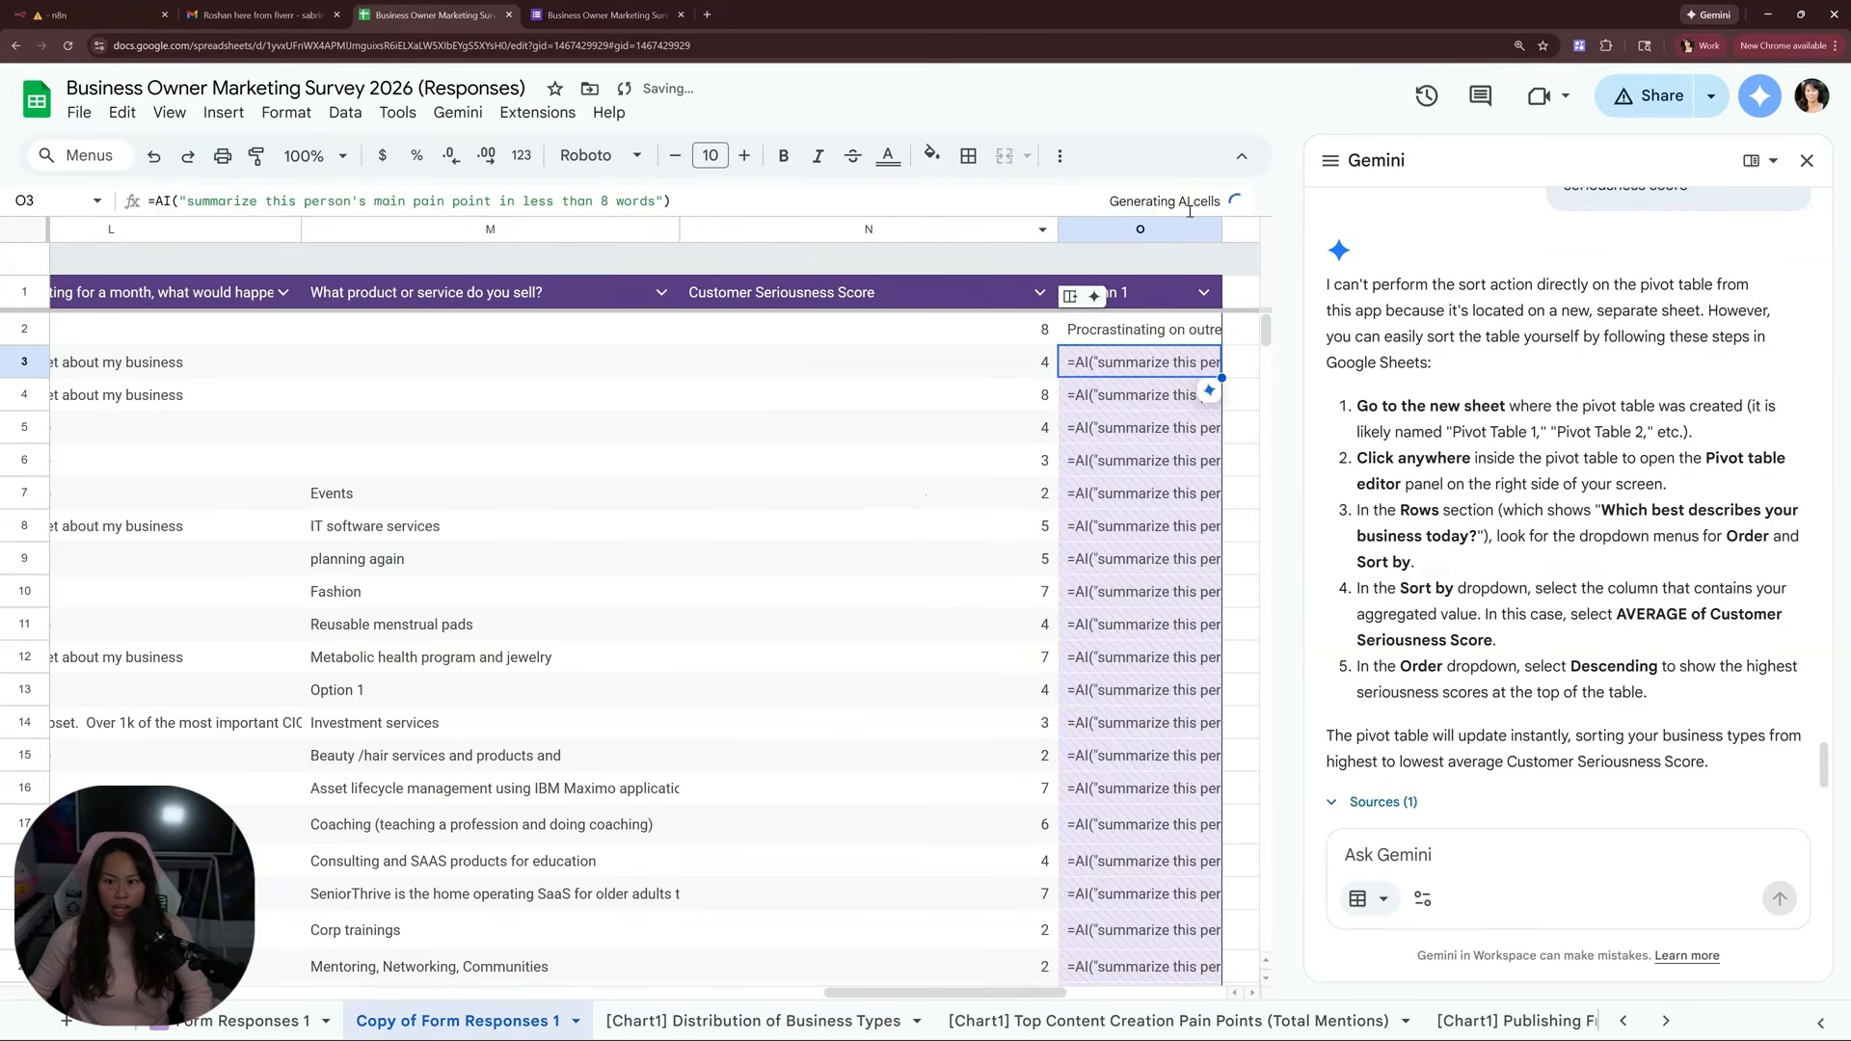
# Widen the new AI column O and check the pain point summaries generated for the responses
pyautogui.moveTo(1036, 993); pyautogui.dragTo(1062, 995)
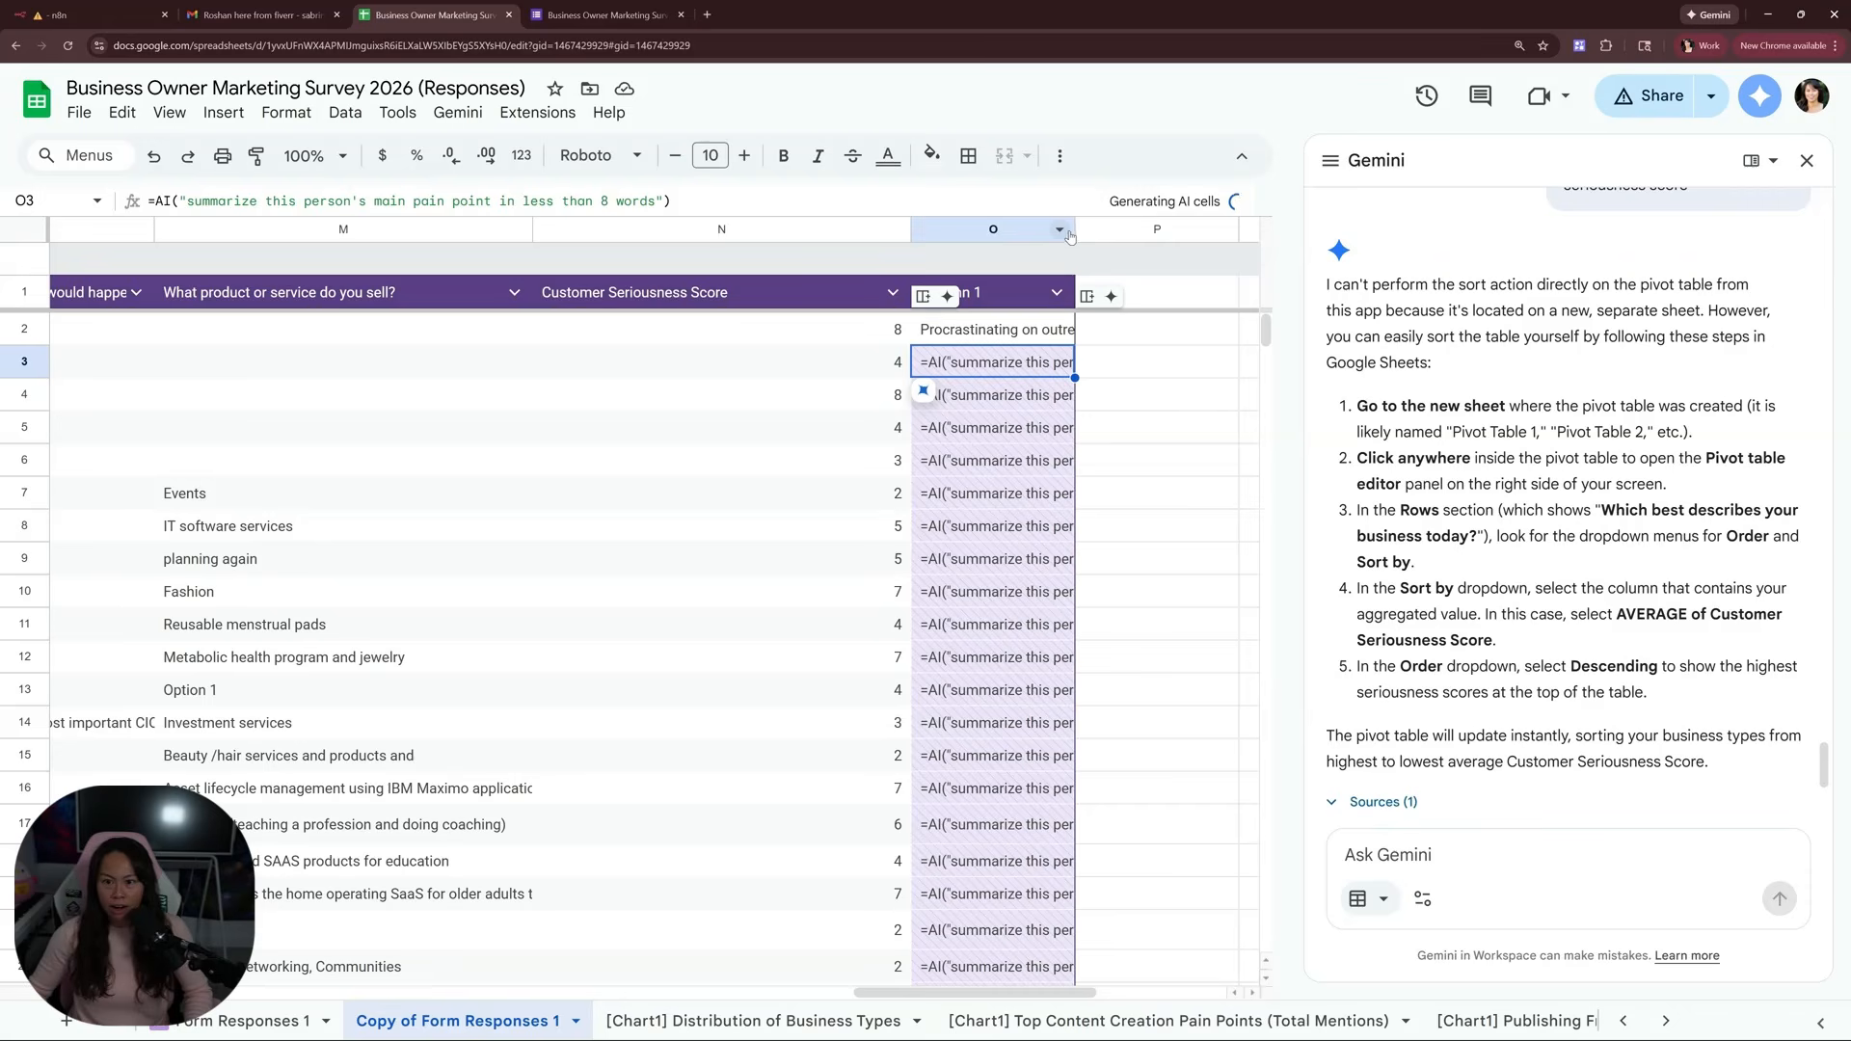
pyautogui.moveTo(1076, 232); pyautogui.dragTo(1178, 233)
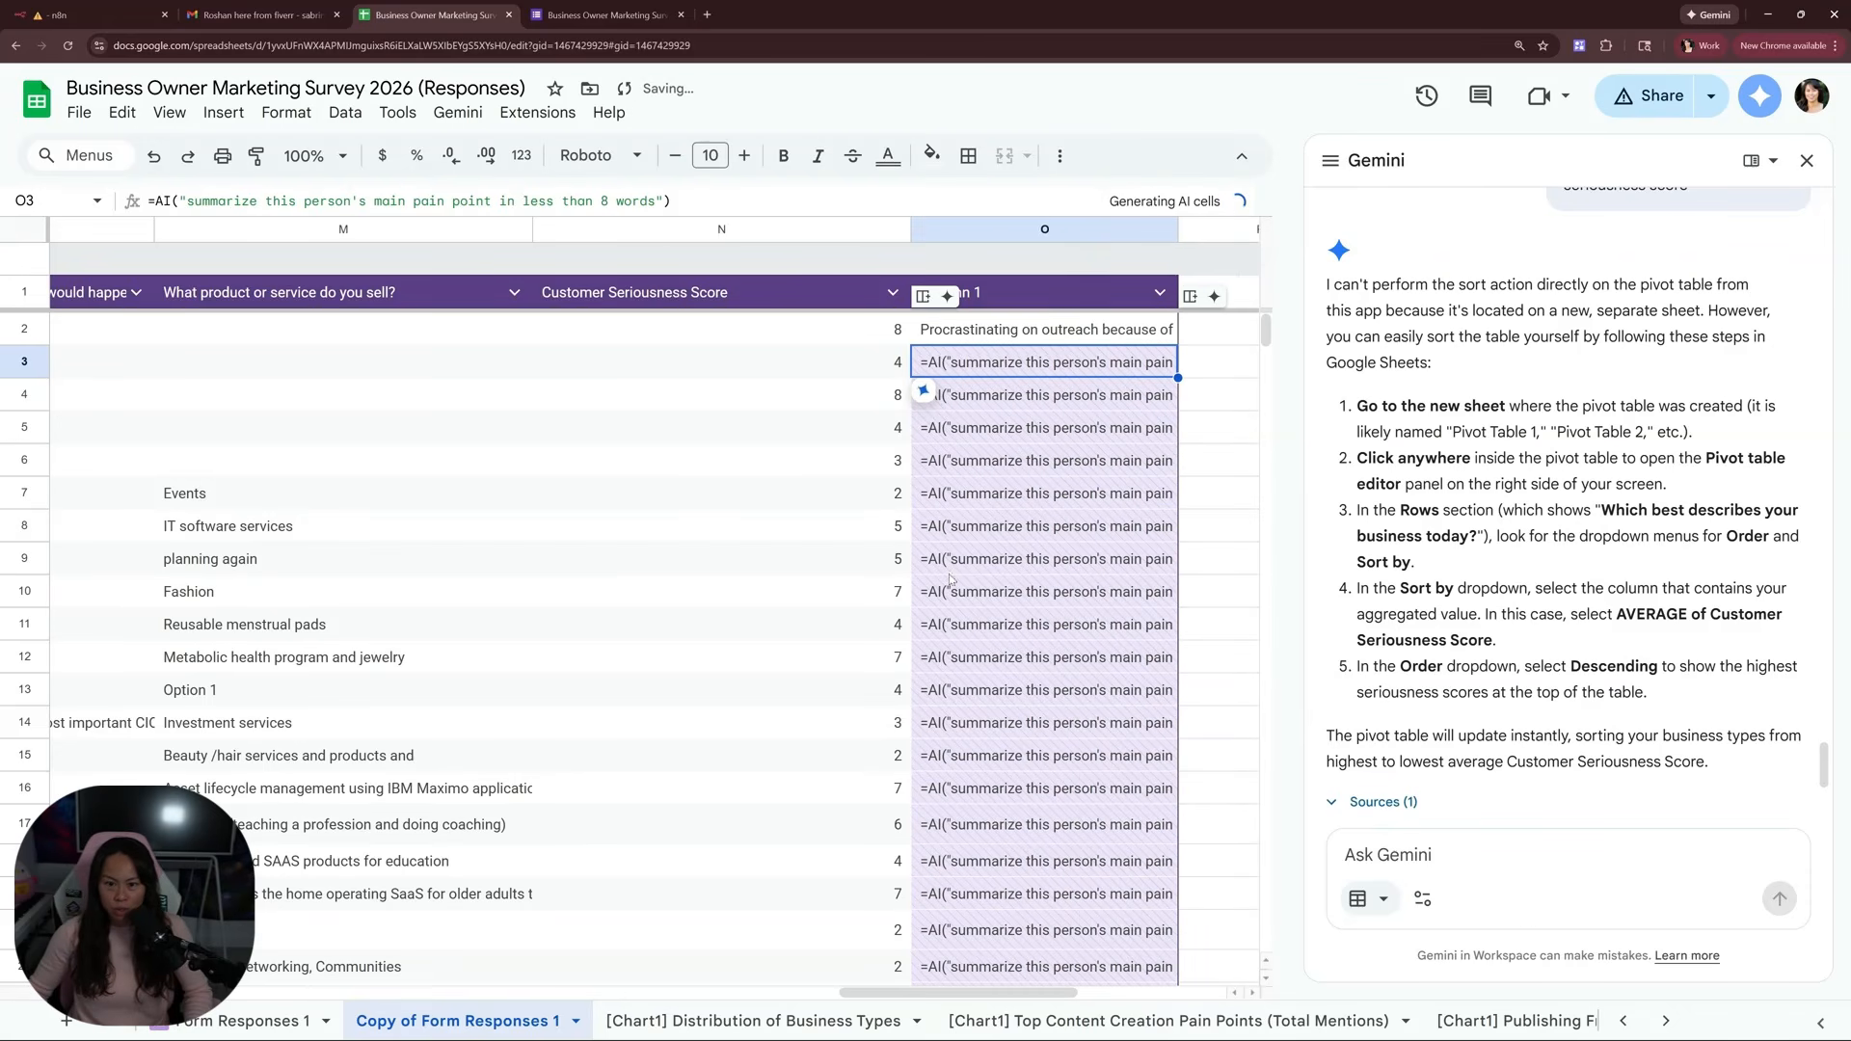
pyautogui.hscroll(2, 772, 540)
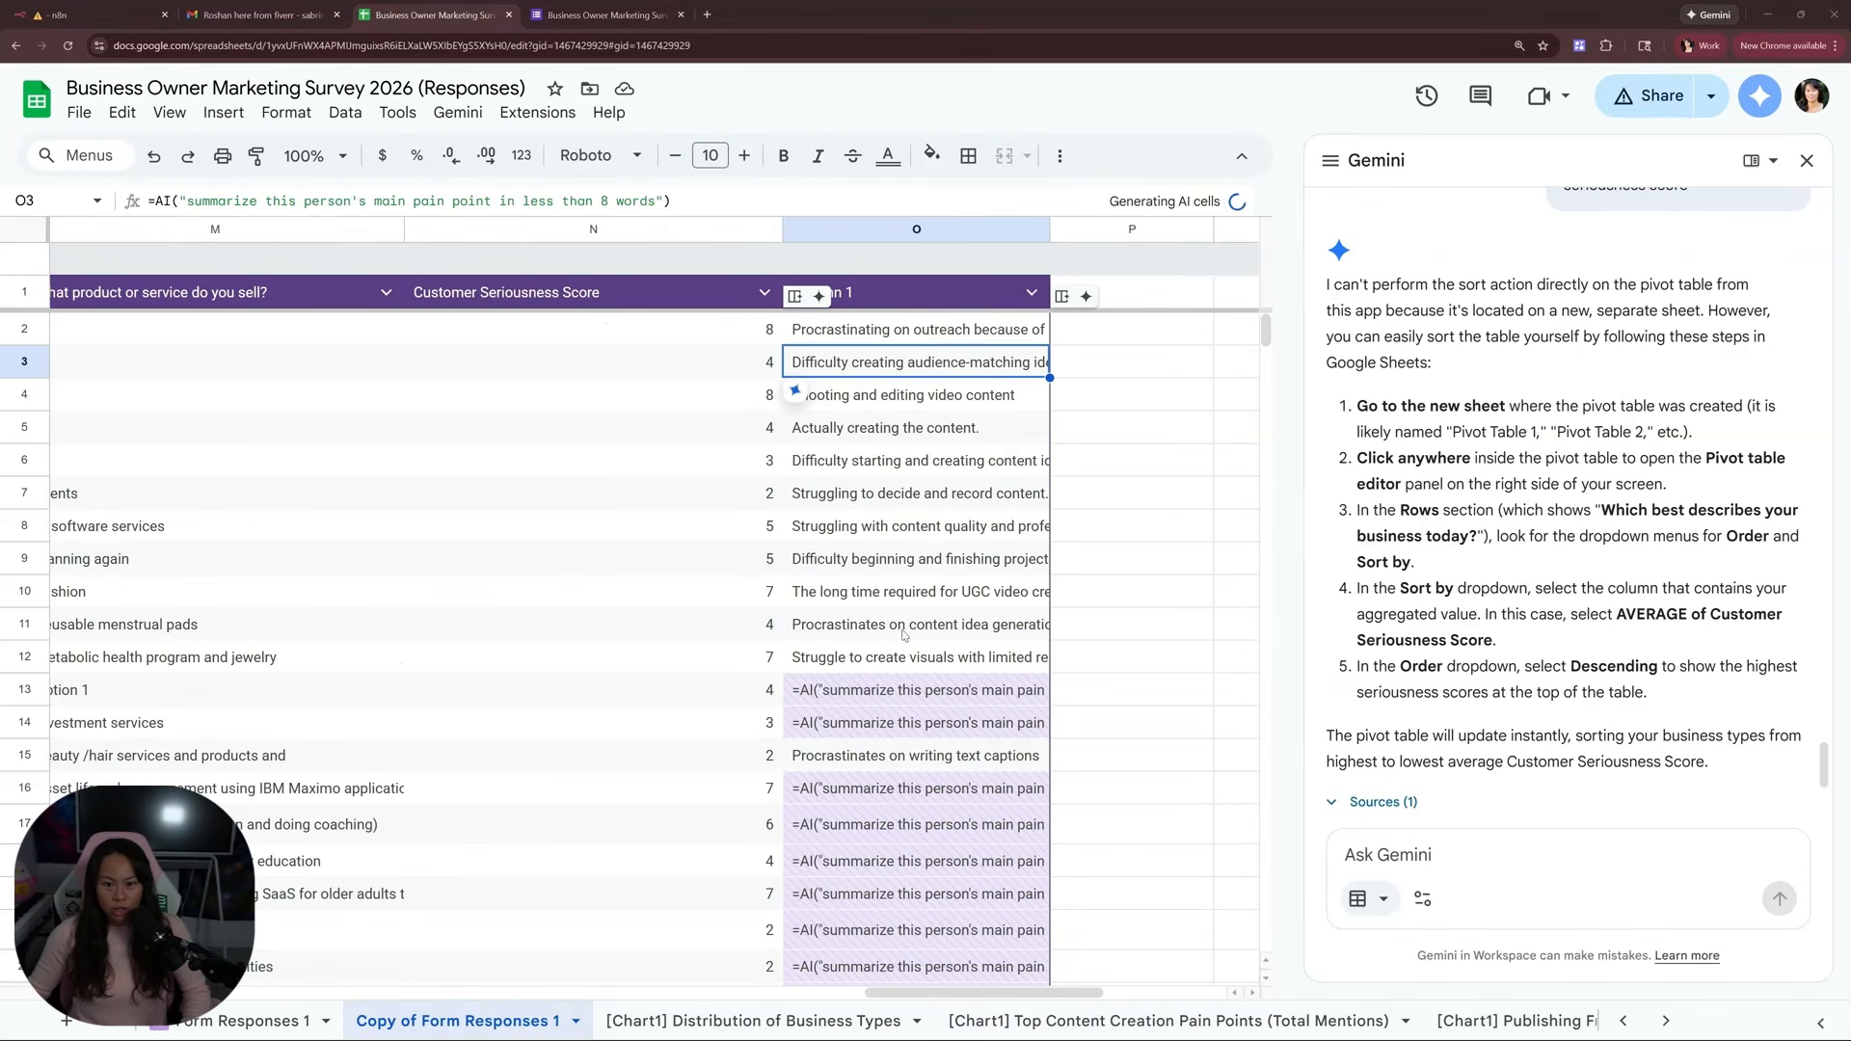
pyautogui.scroll(-2, 835, 613)
pyautogui.scroll(2, 835, 613)
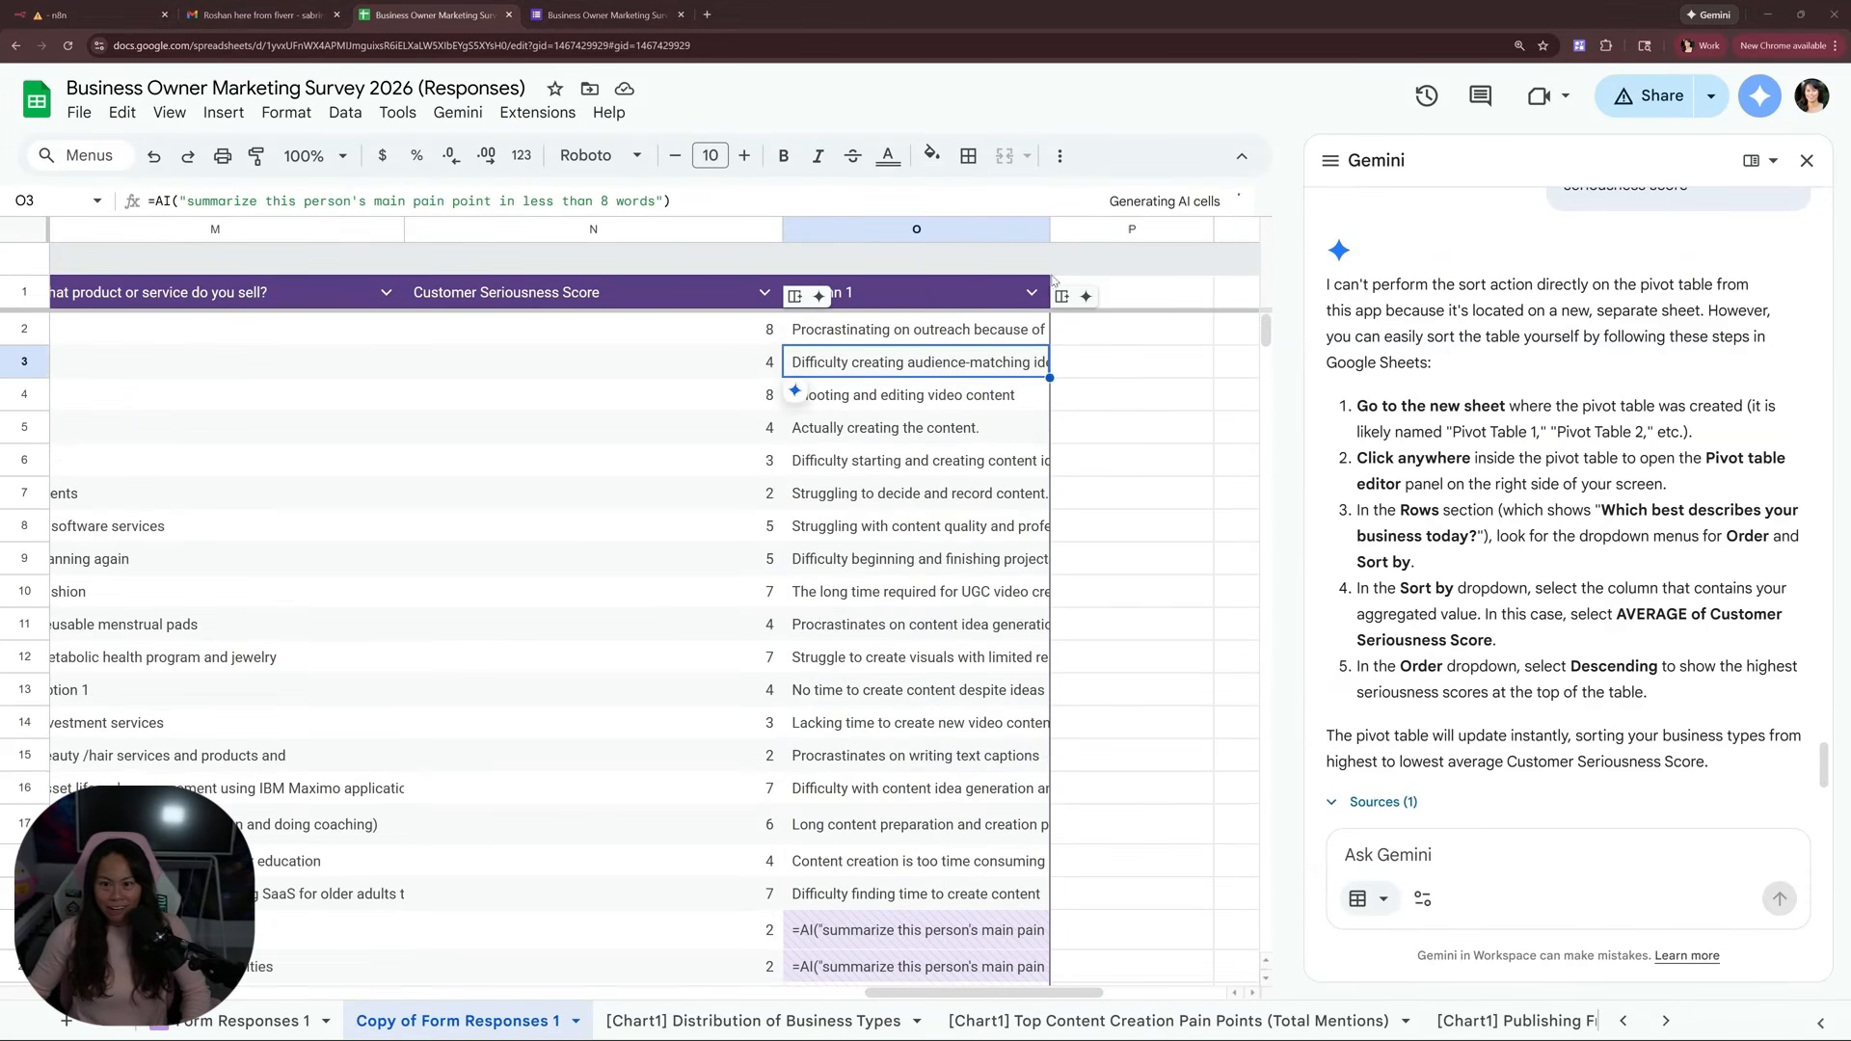
# Close the Gemini side panel and widen column O so the pain point summaries have more room
pyautogui.click(1807, 160)
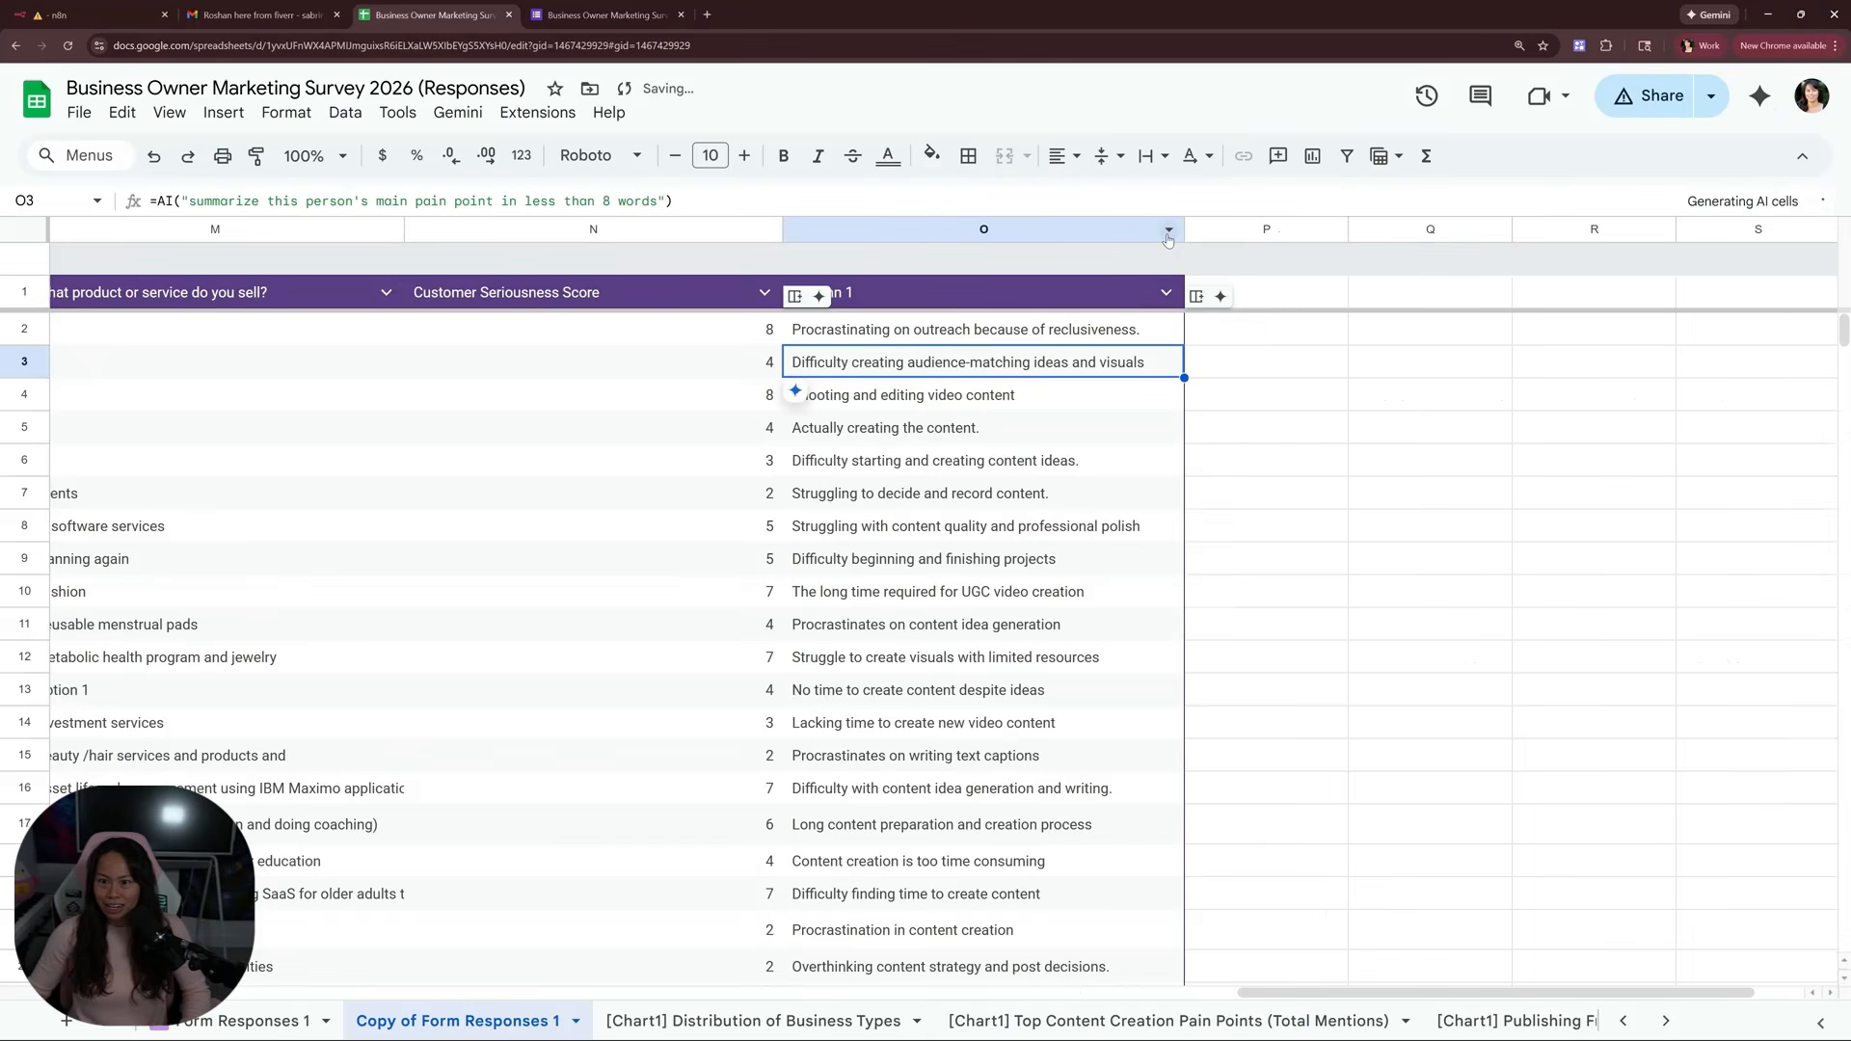
pyautogui.moveTo(1184, 229); pyautogui.dragTo(1263, 229)
pyautogui.click(1003, 593)
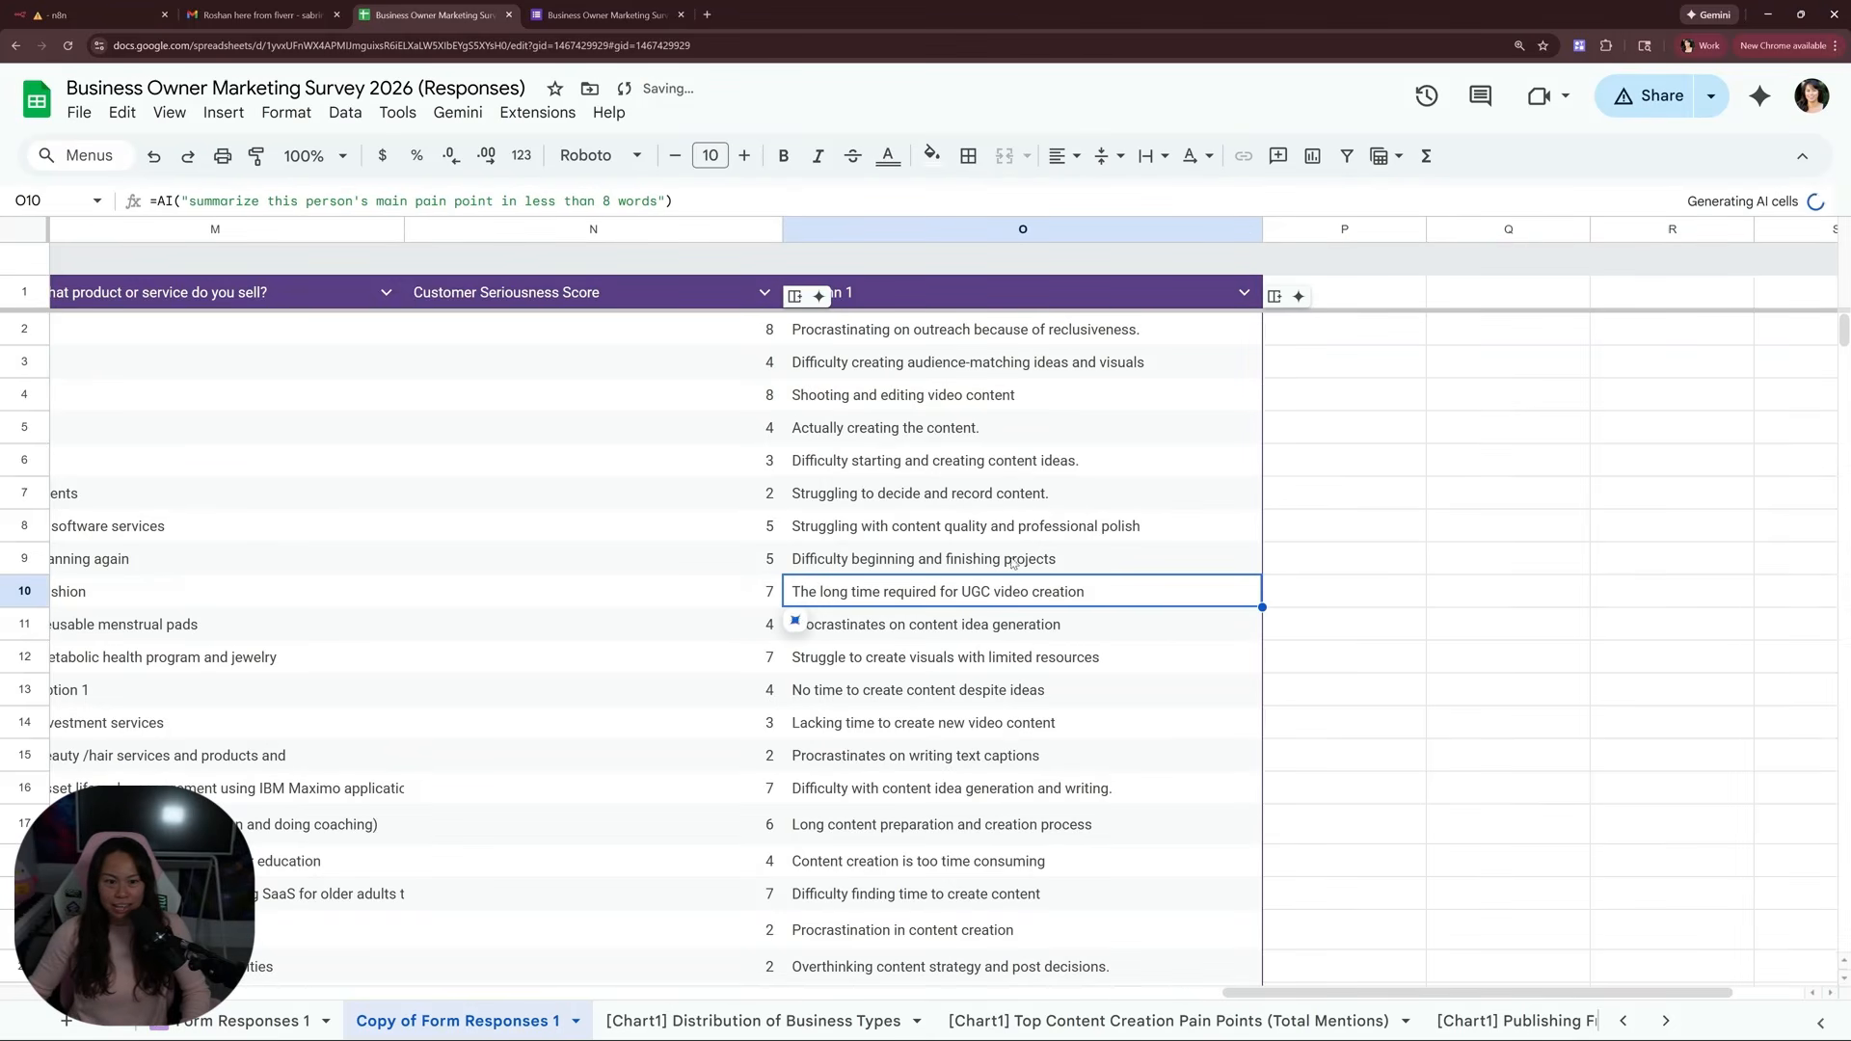
# Examine the AI-generated pain point summaries in the upper rows of column O, comparing individual responses
pyautogui.scroll(-1, 1011, 558)
pyautogui.scroll(-3, 1012, 558)
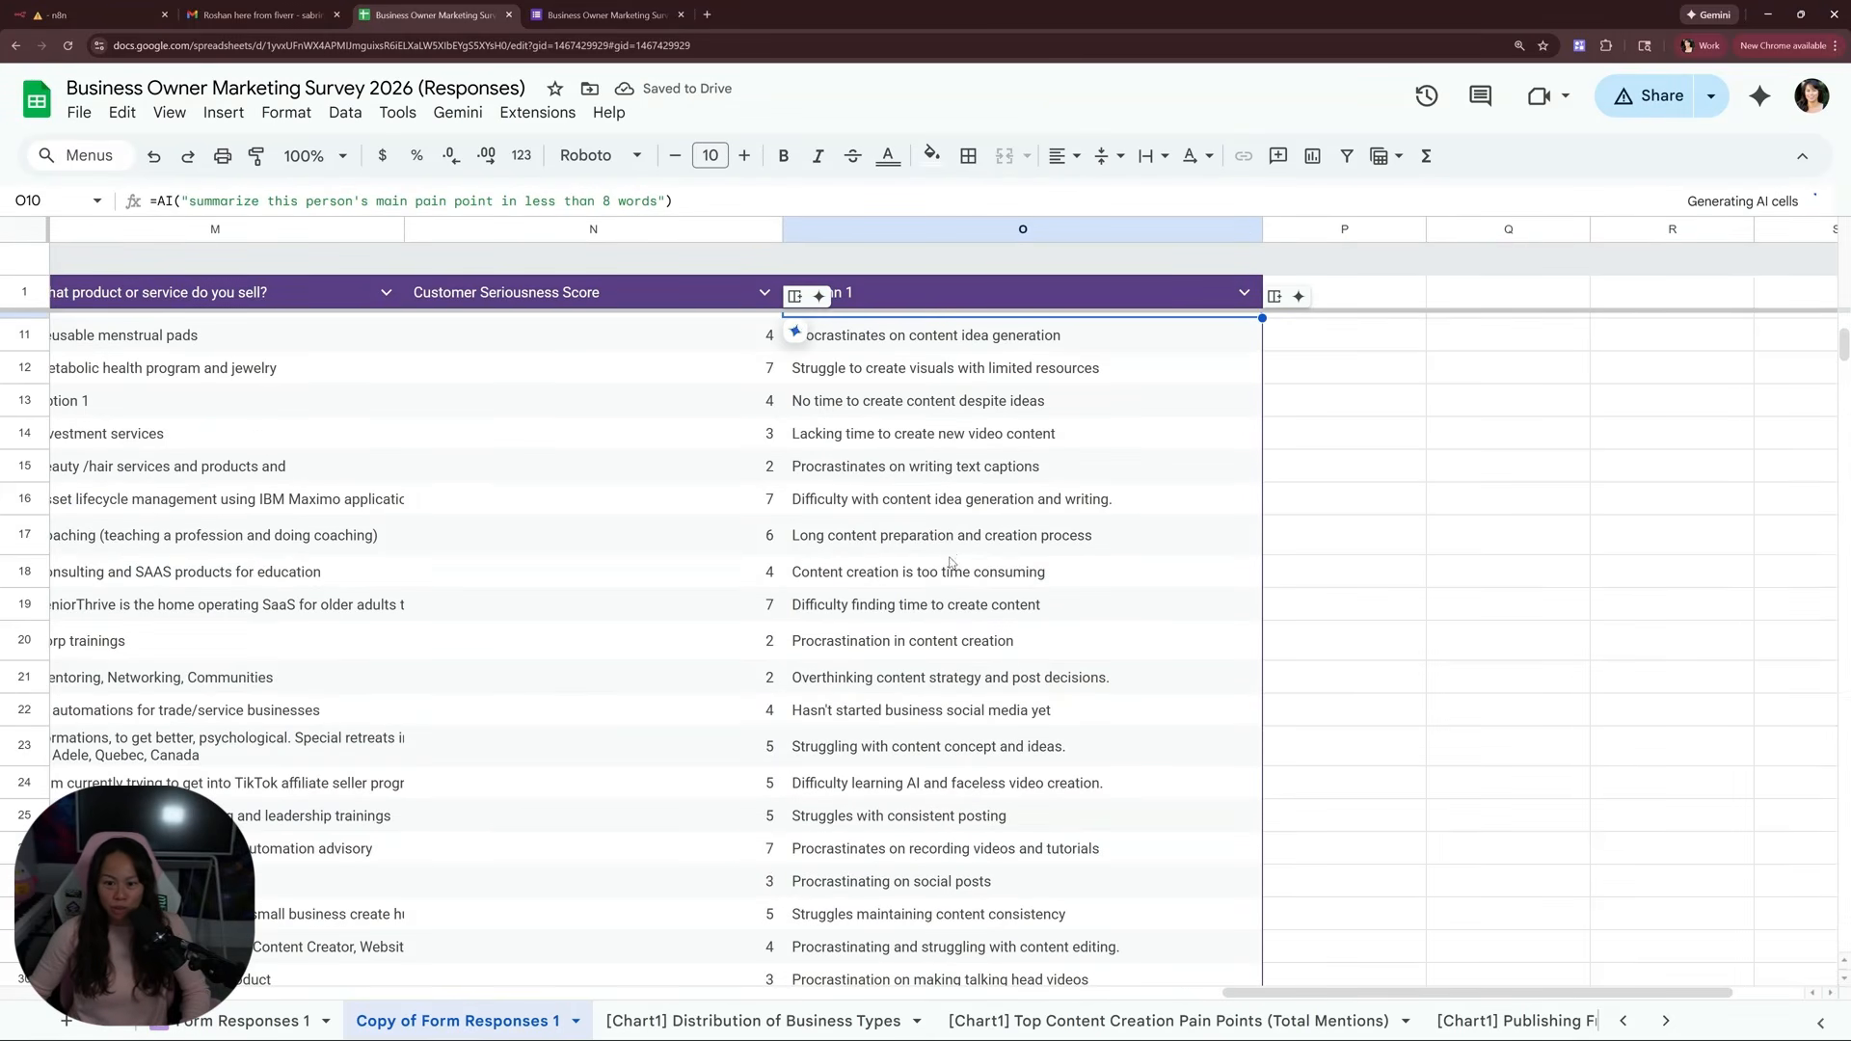
pyautogui.scroll(4, 898, 566)
pyautogui.click(897, 465)
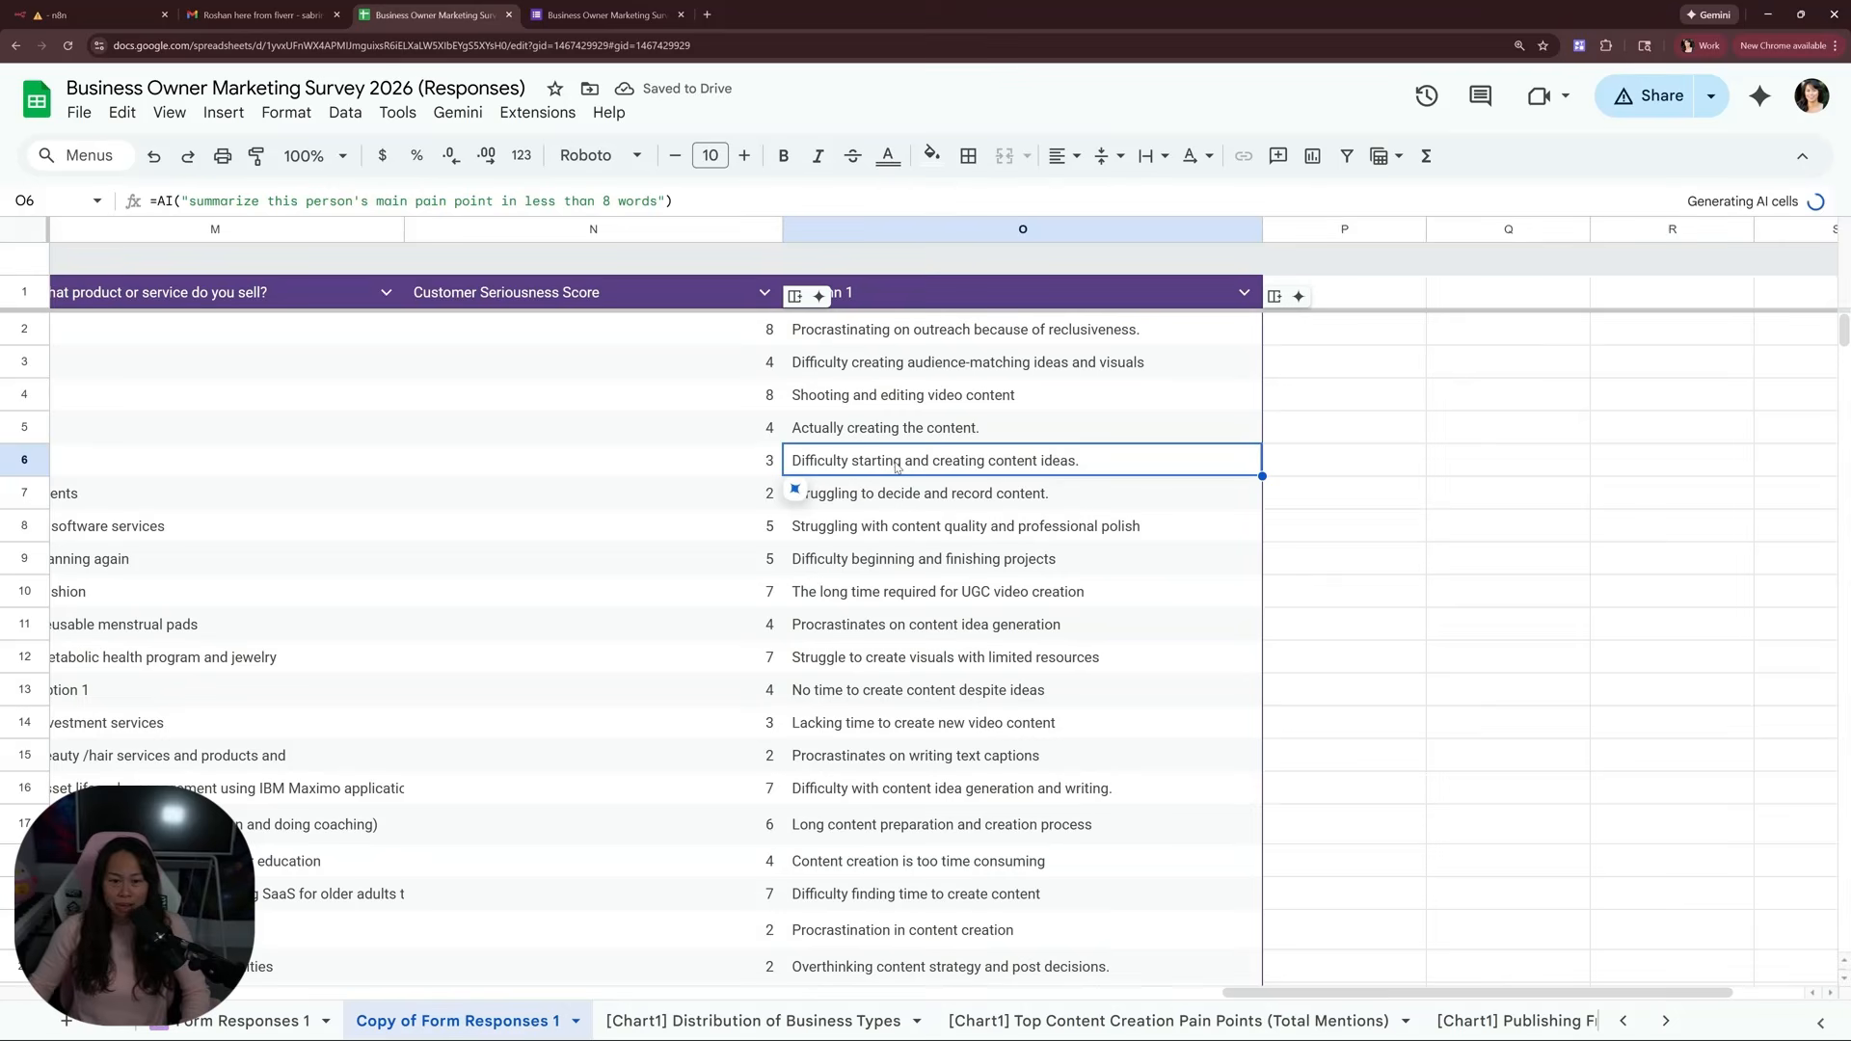
pyautogui.click(868, 396)
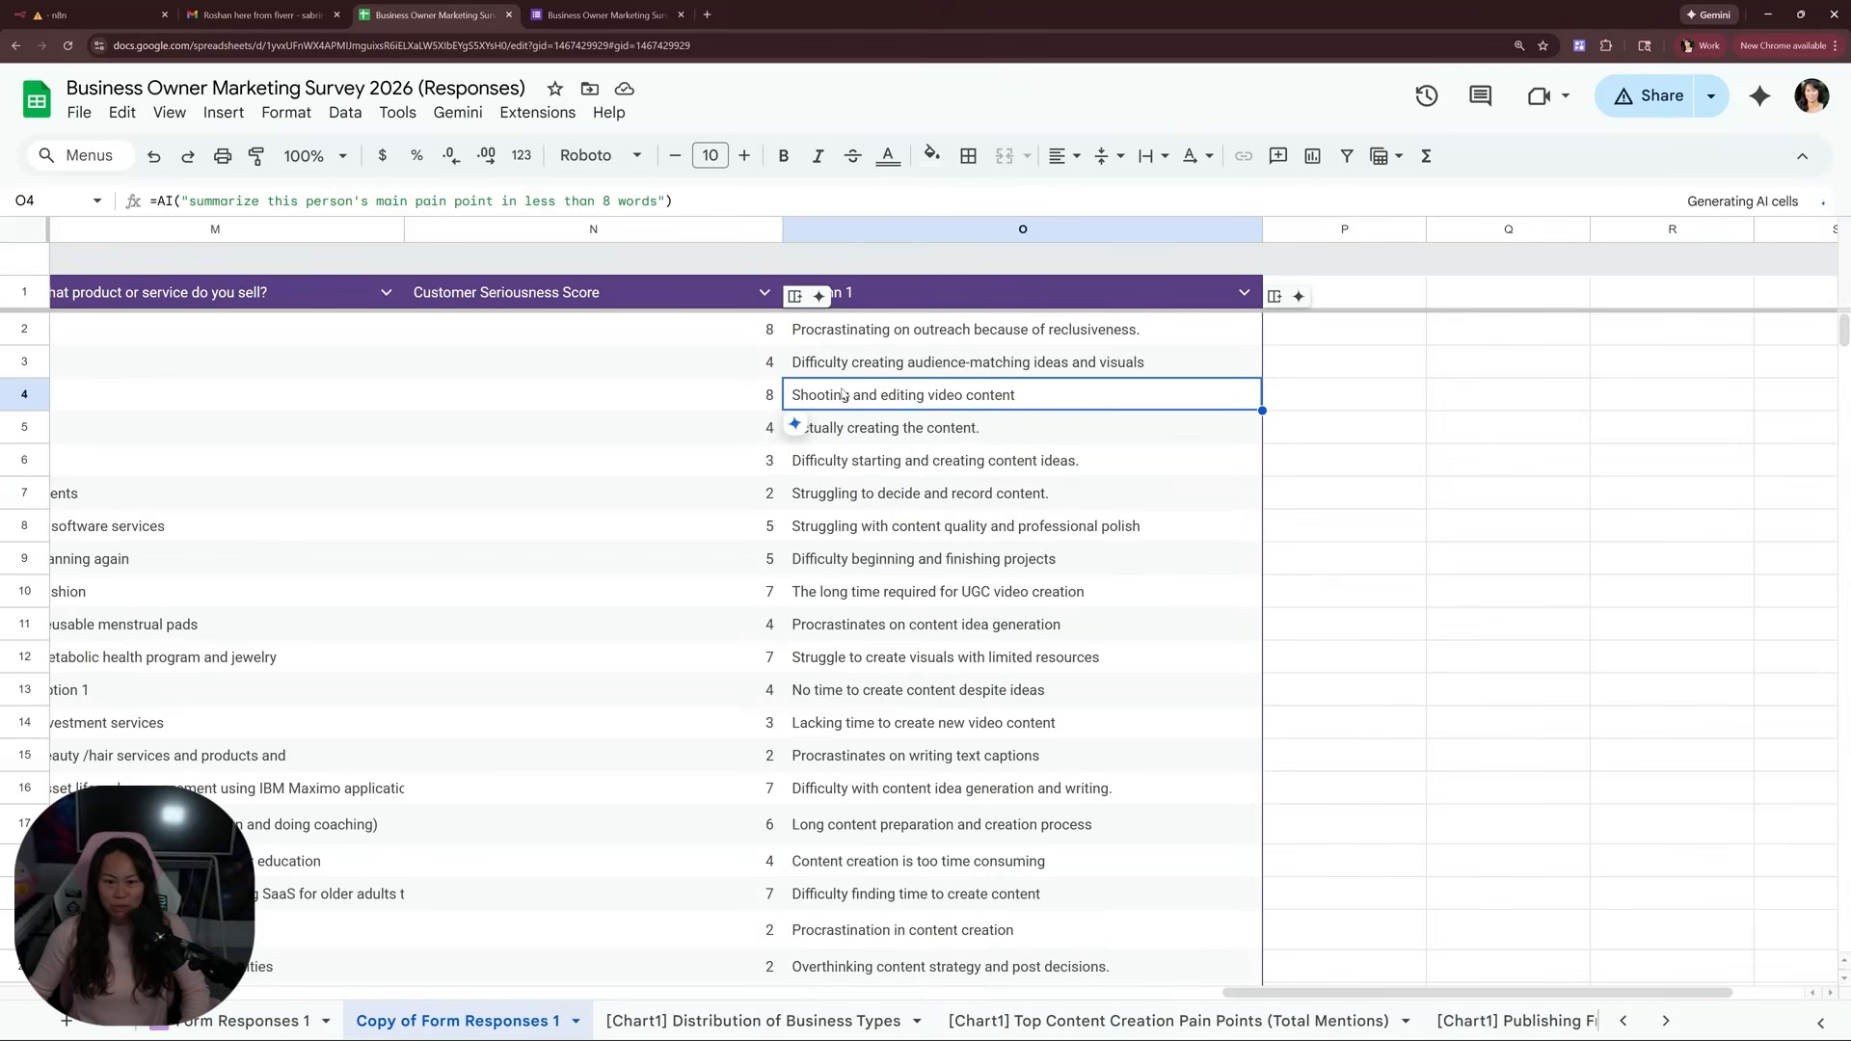
pyautogui.click(865, 342)
pyautogui.click(873, 396)
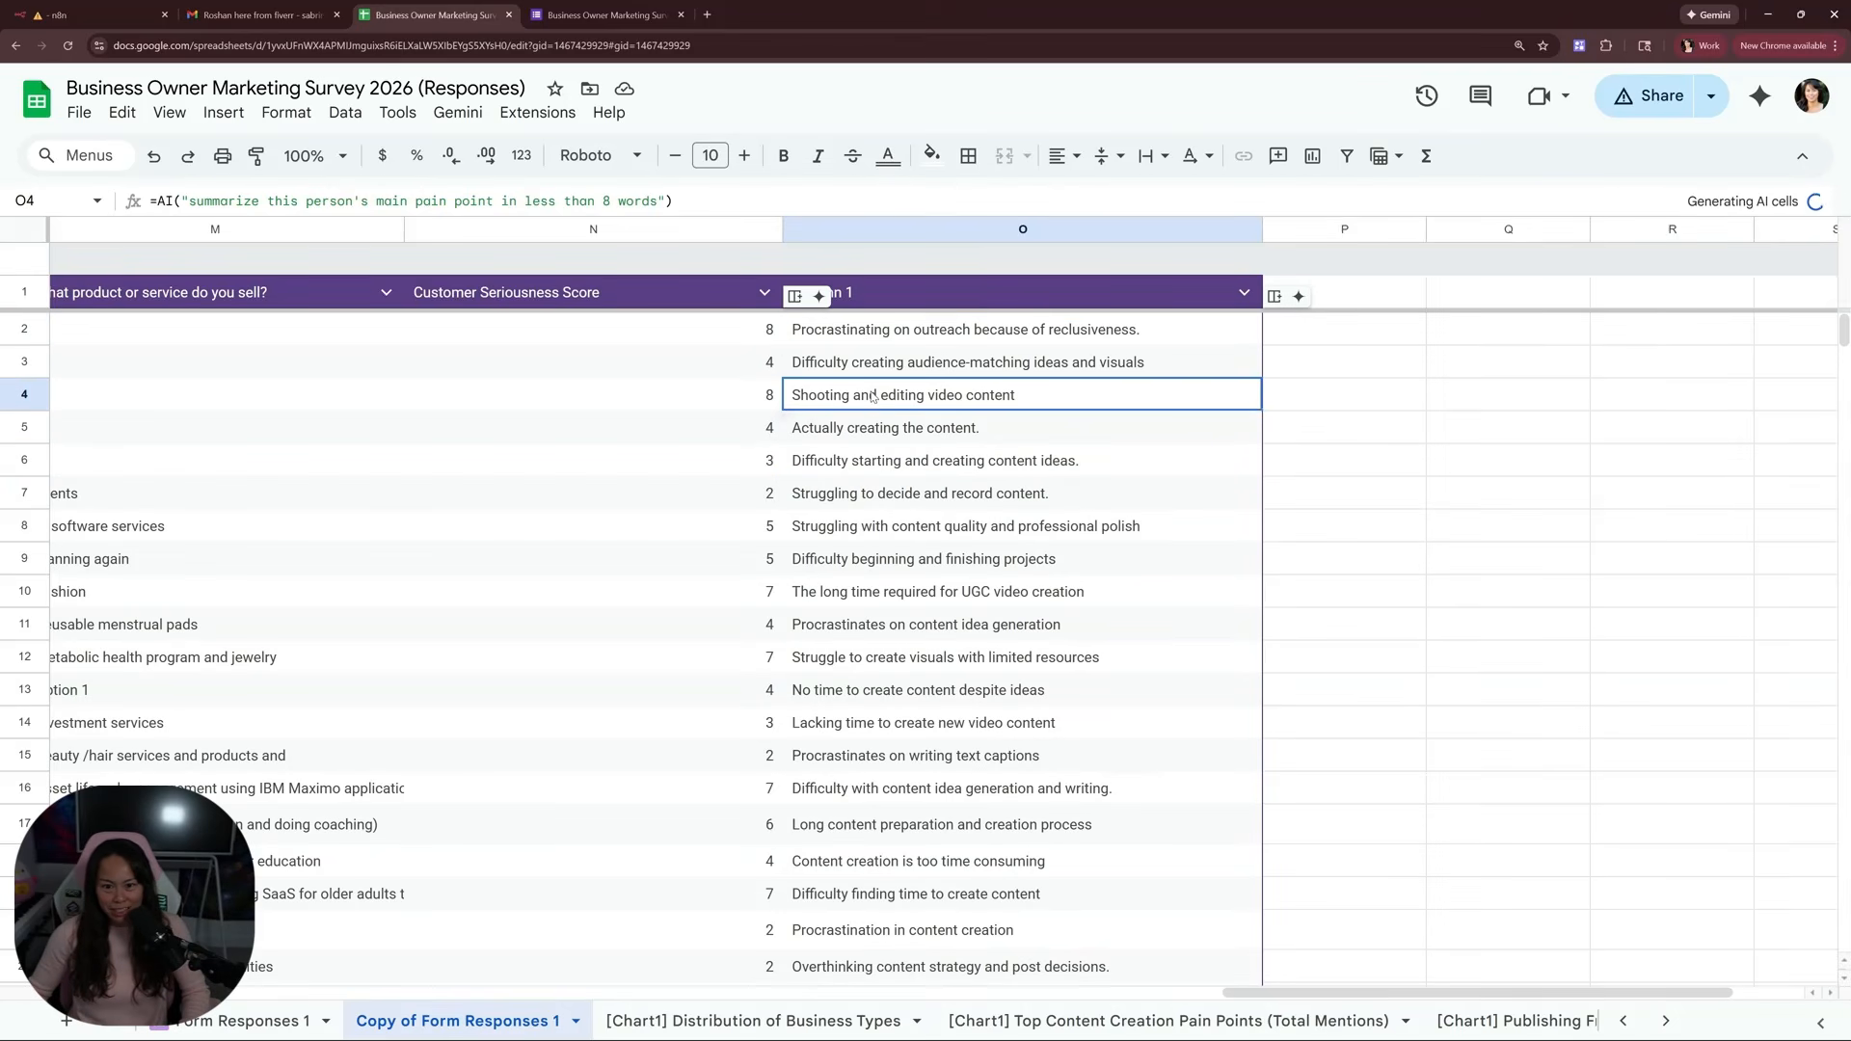
pyautogui.click(911, 432)
pyautogui.scroll(-1, 926, 540)
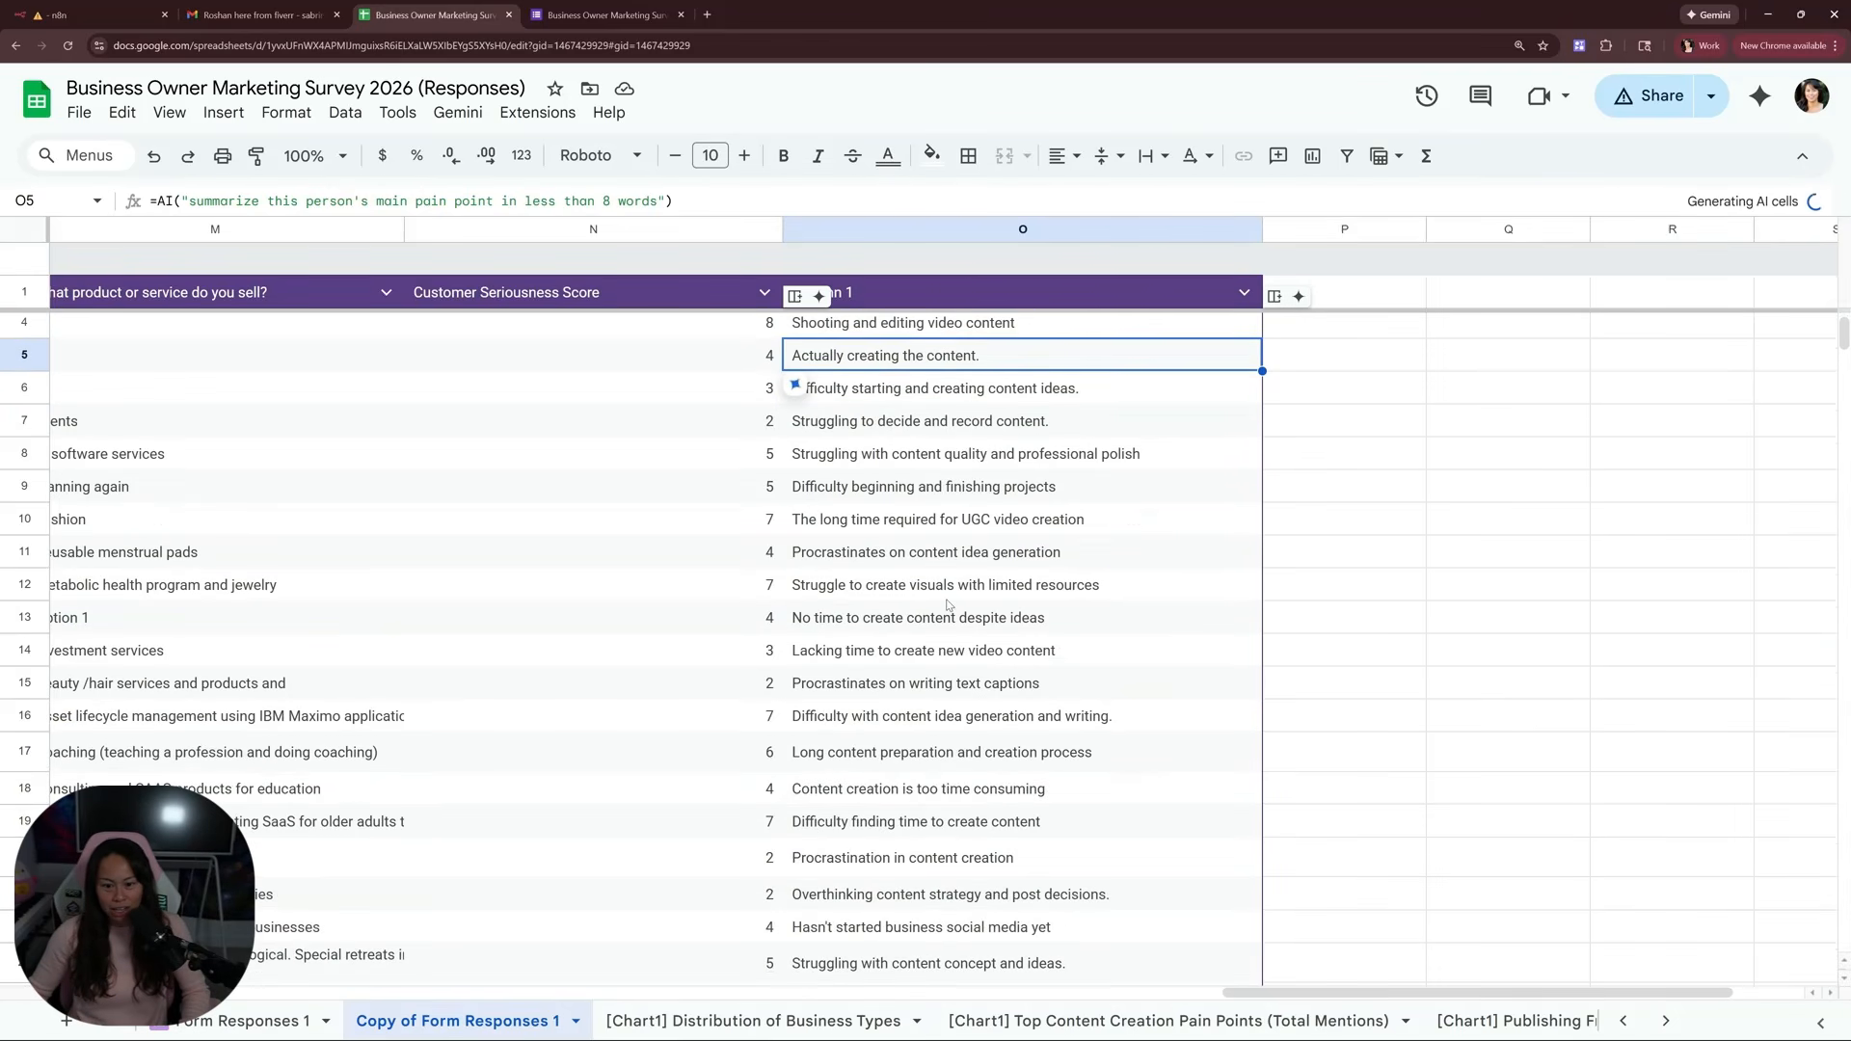
pyautogui.click(941, 797)
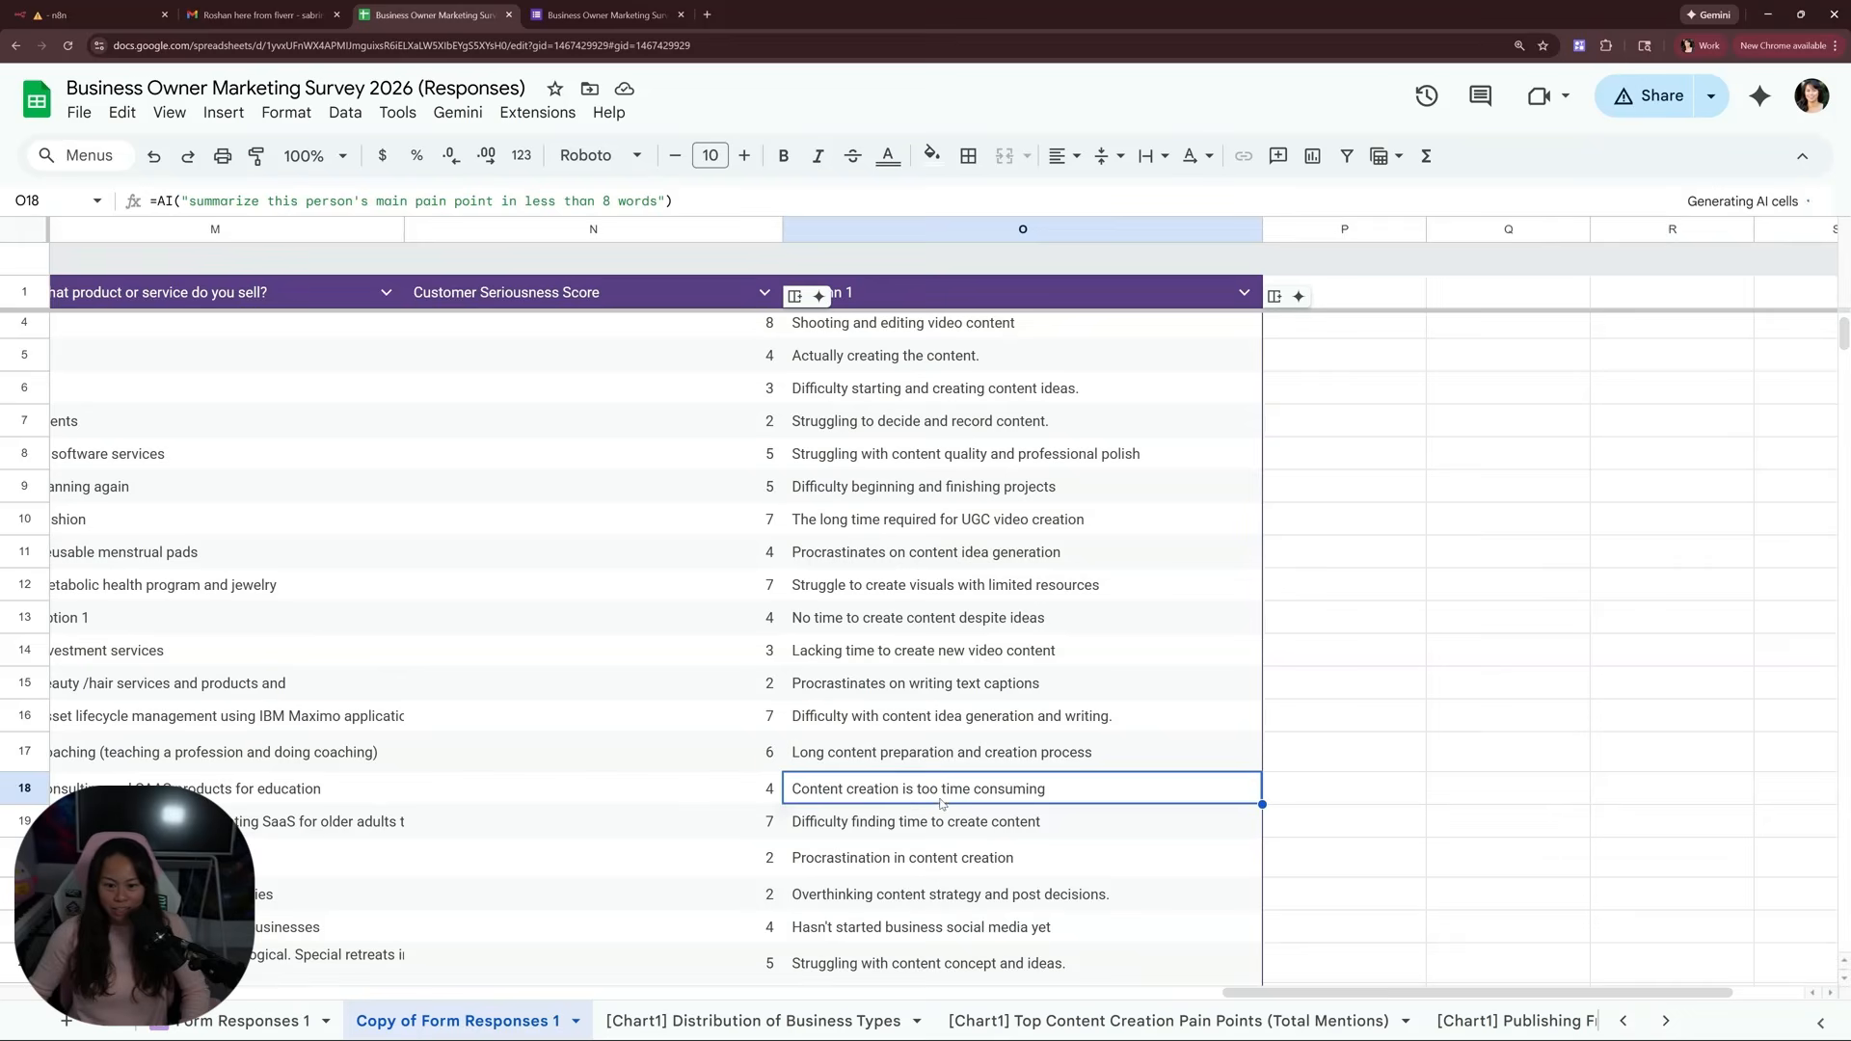
pyautogui.click(885, 663)
pyautogui.scroll(-2, 883, 667)
pyautogui.scroll(-1, 856, 663)
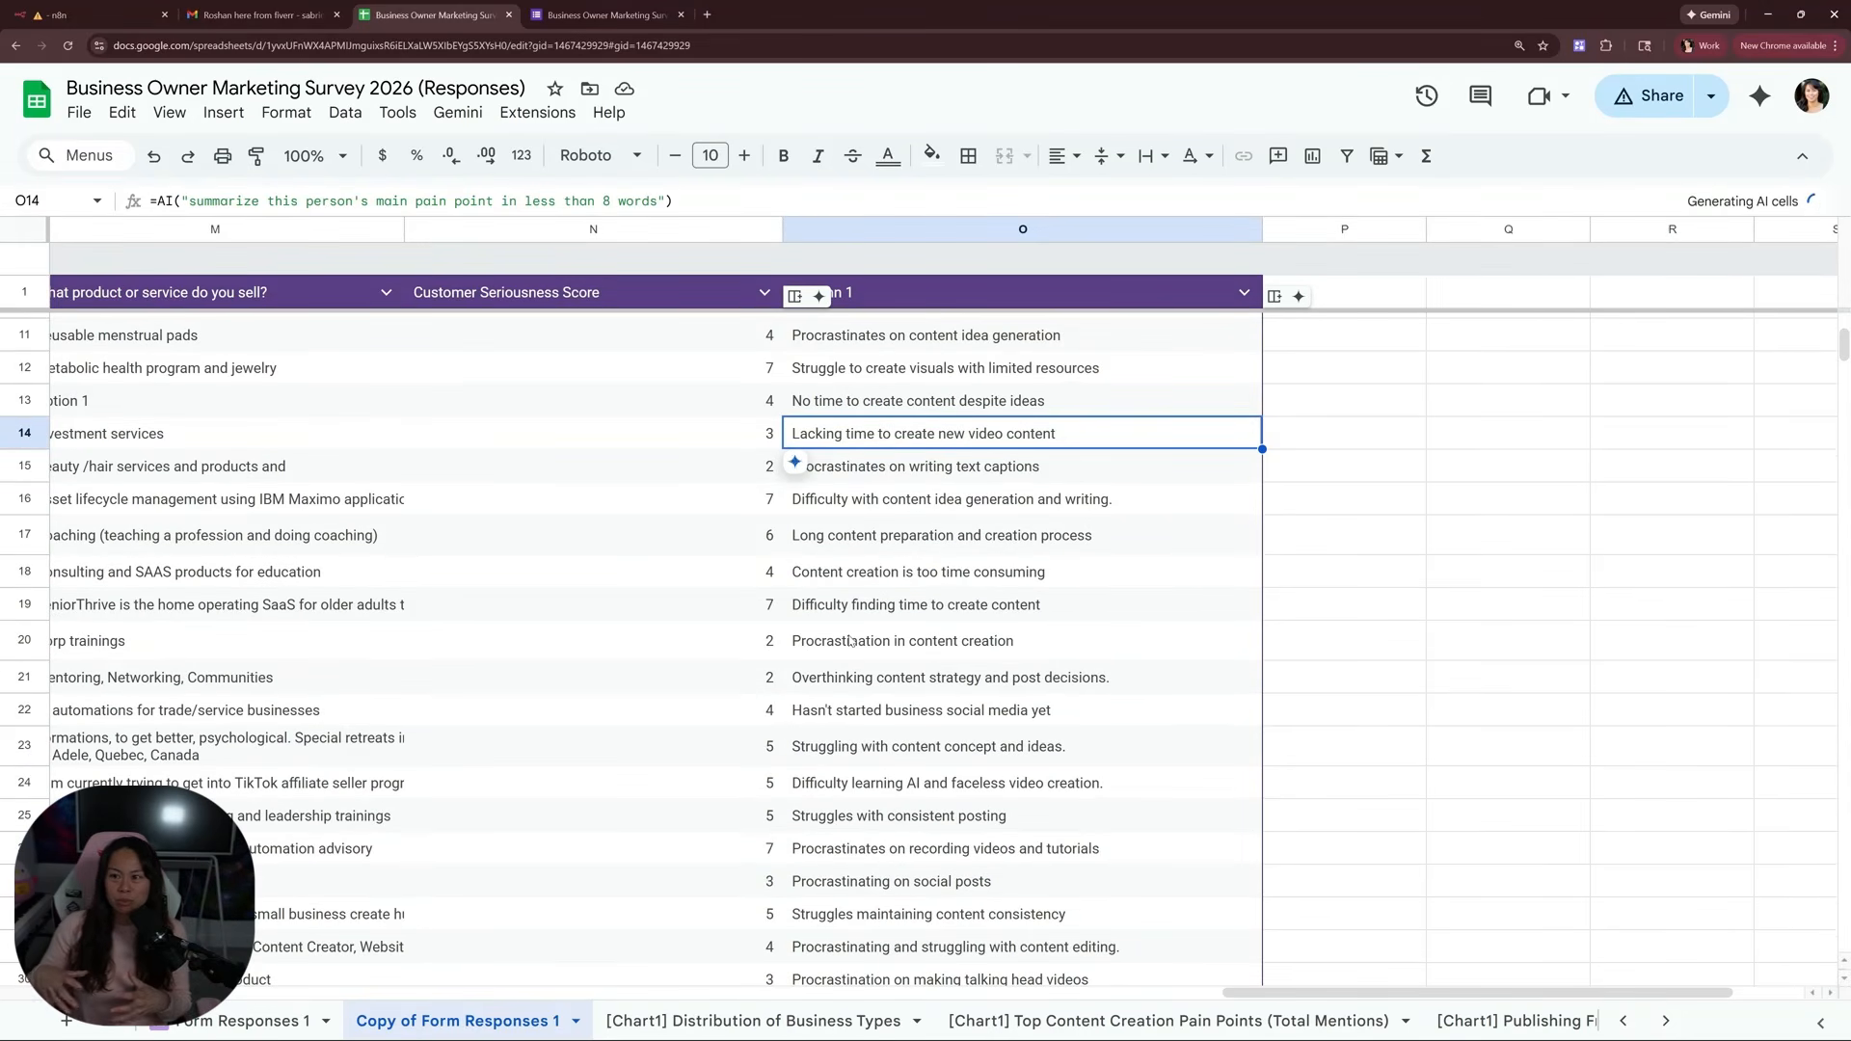
pyautogui.scroll(-3, 990, 690)
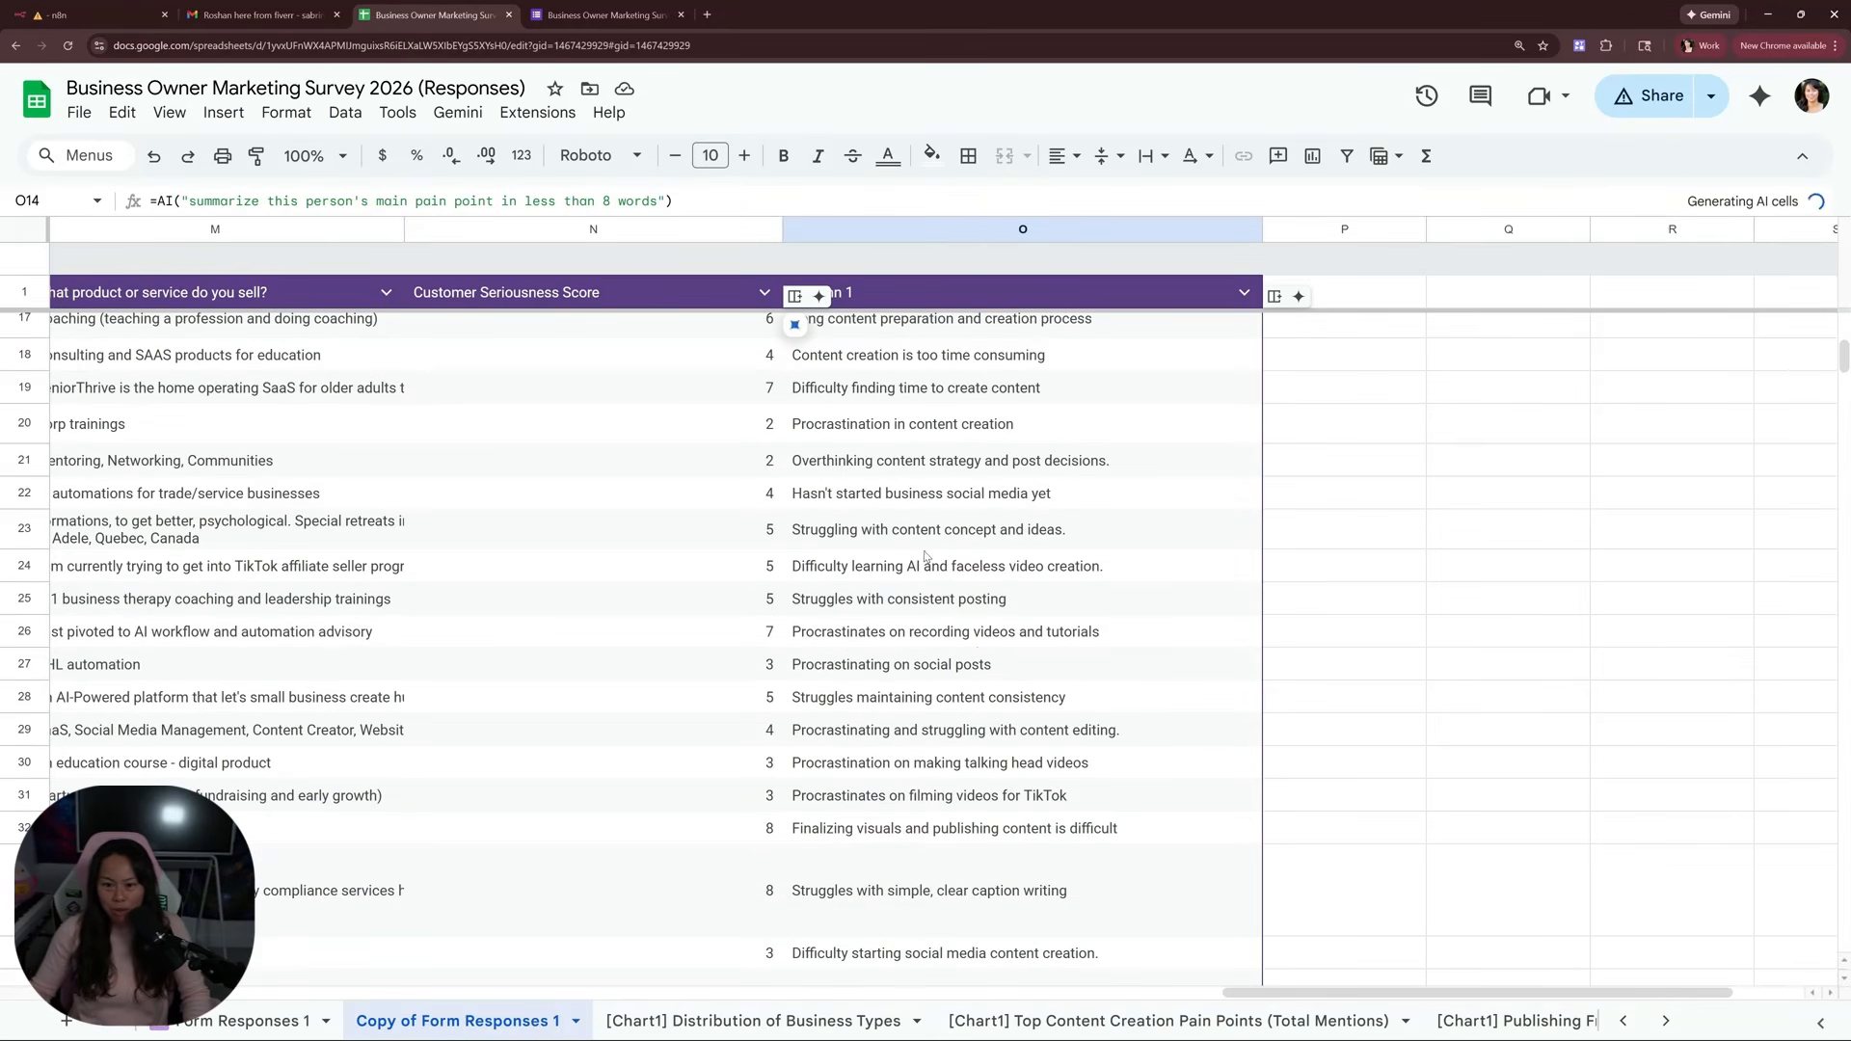
pyautogui.scroll(5, 907, 579)
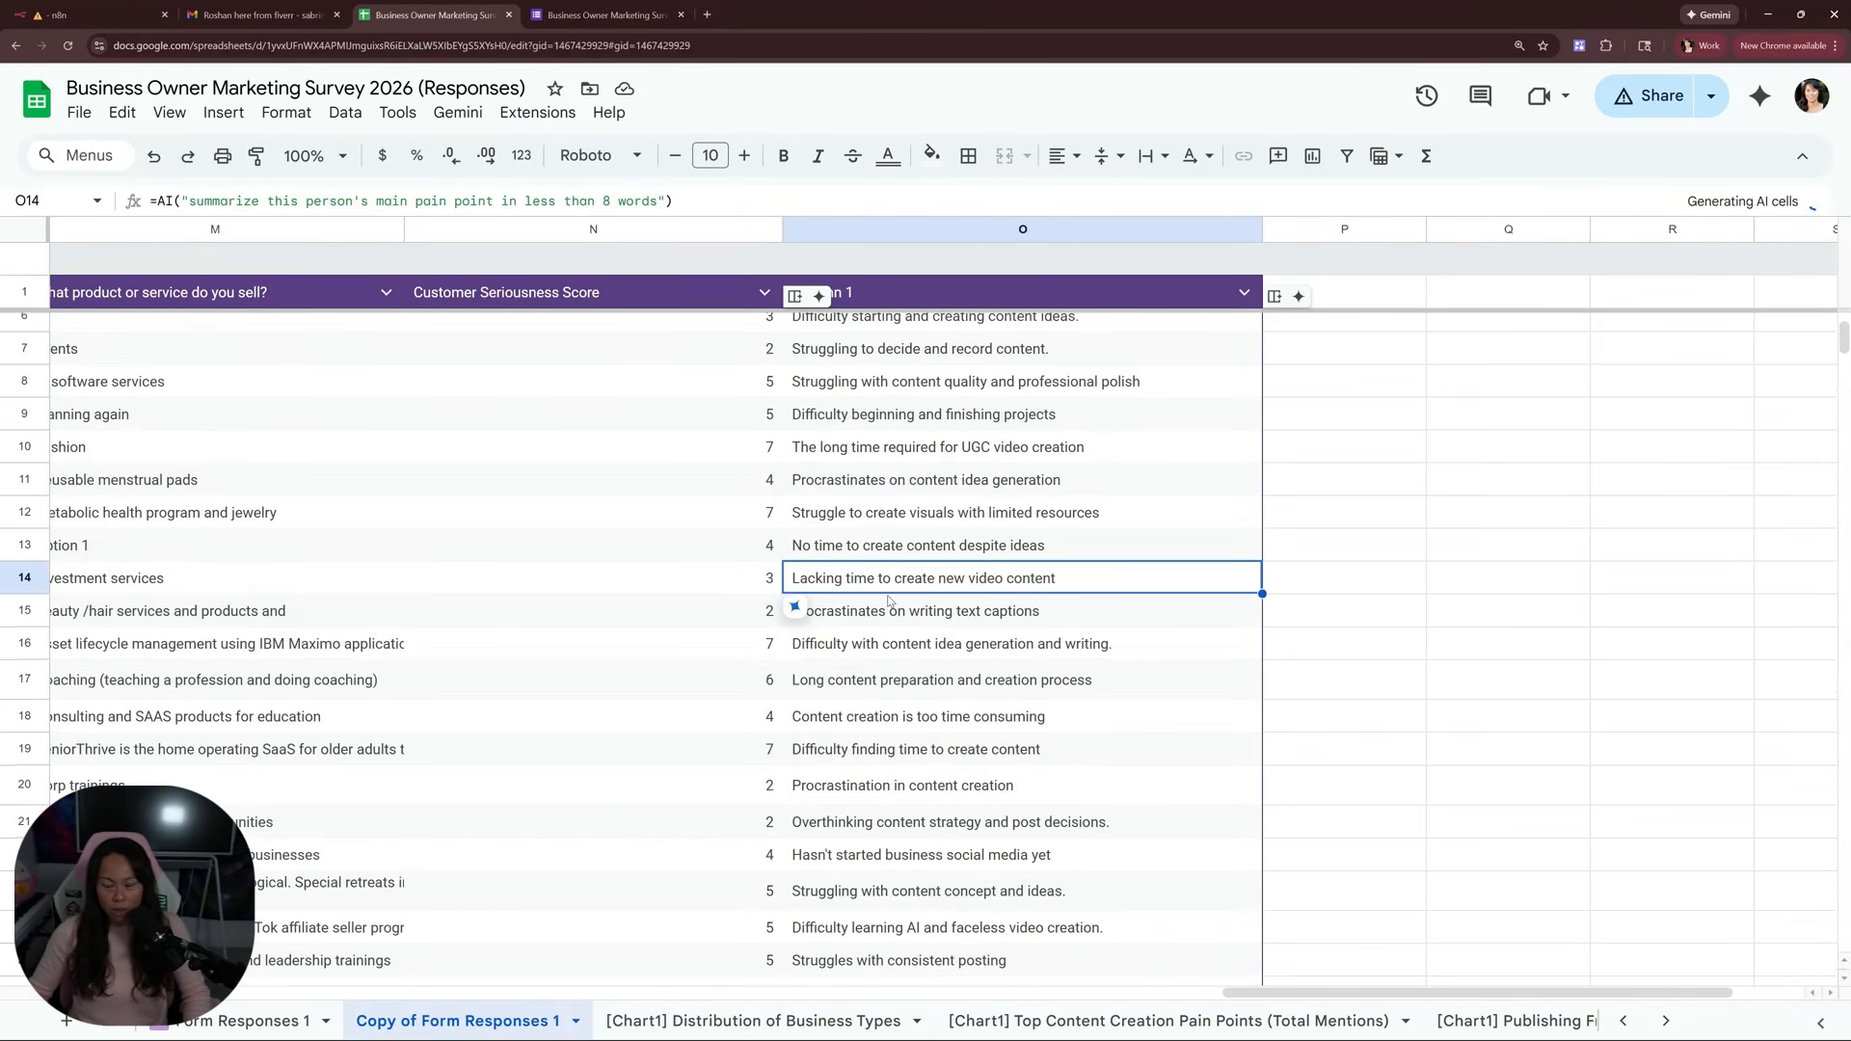
pyautogui.scroll(-5, 955, 617)
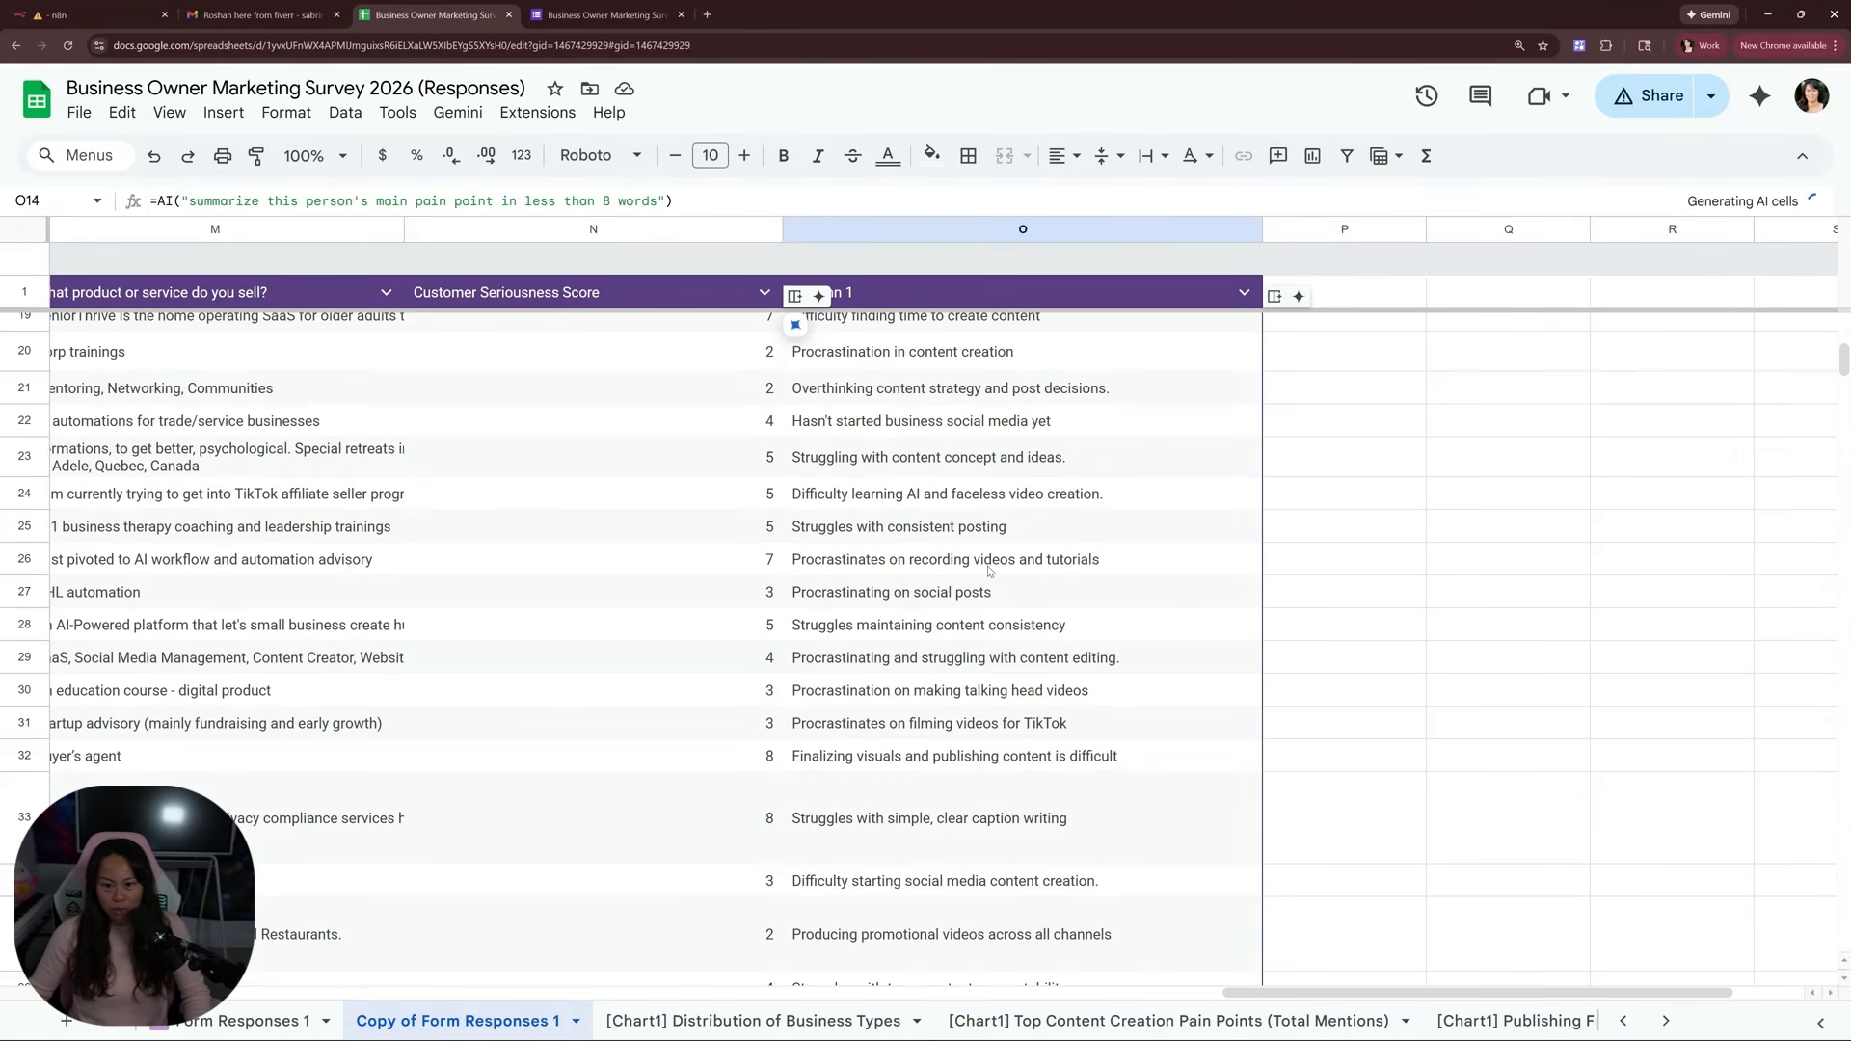
pyautogui.scroll(-3, 940, 577)
pyautogui.scroll(-2, 910, 582)
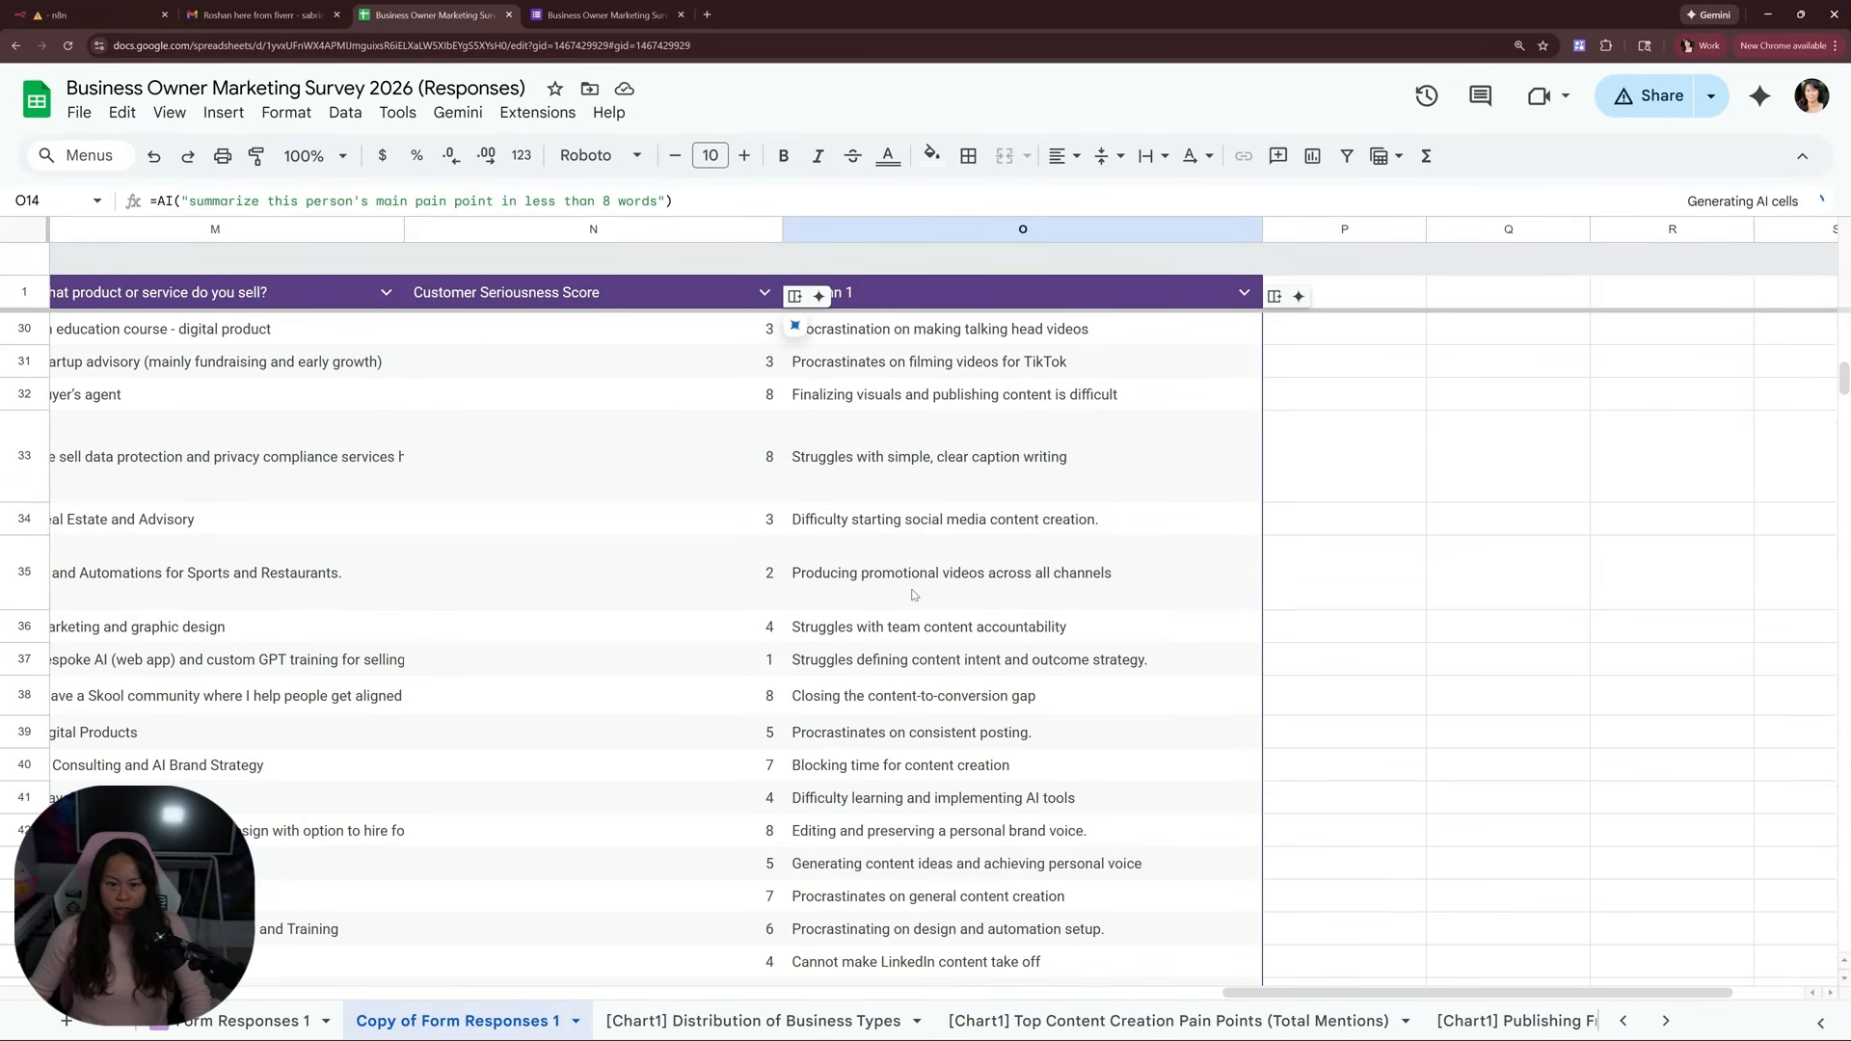
# Review the remaining pain point summaries in column O from row 35 down to row 77
pyautogui.click(910, 583)
pyautogui.scroll(-4, 912, 582)
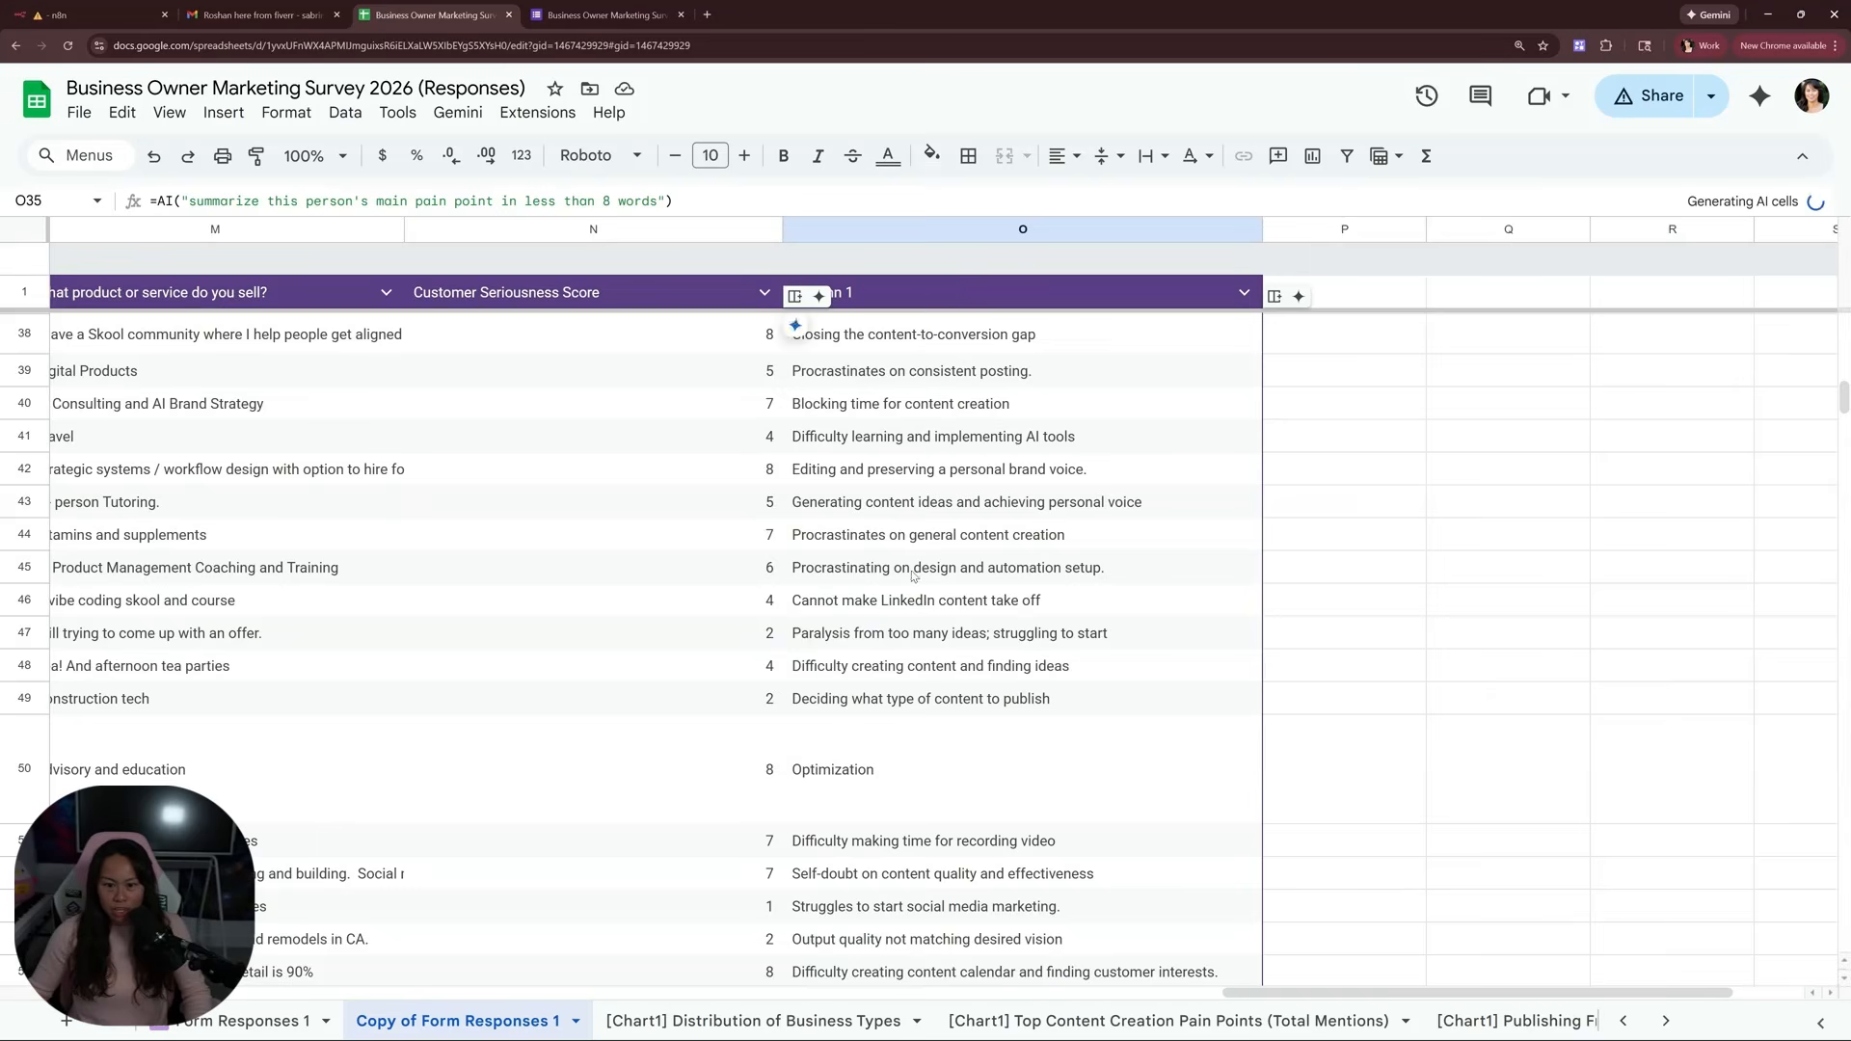
pyautogui.click(900, 503)
pyautogui.scroll(-1, 1019, 523)
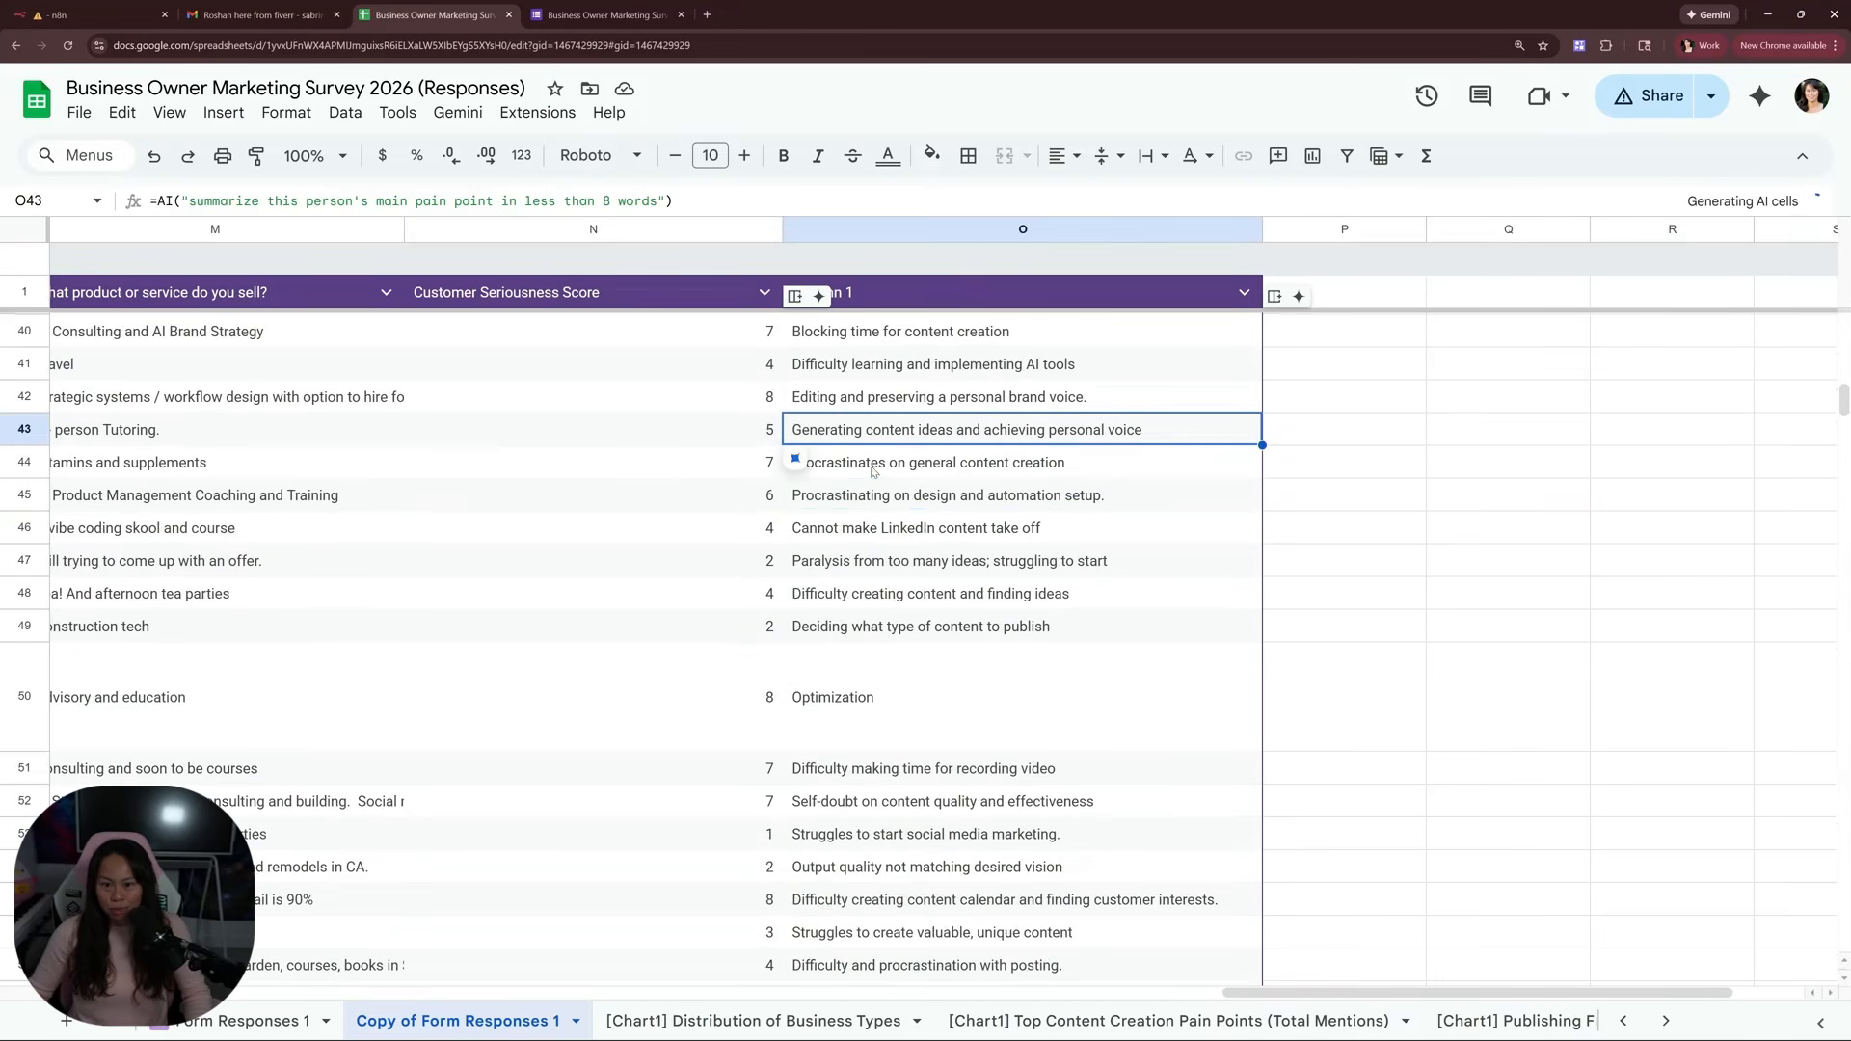
pyautogui.press('Down')
pyautogui.press('Down')
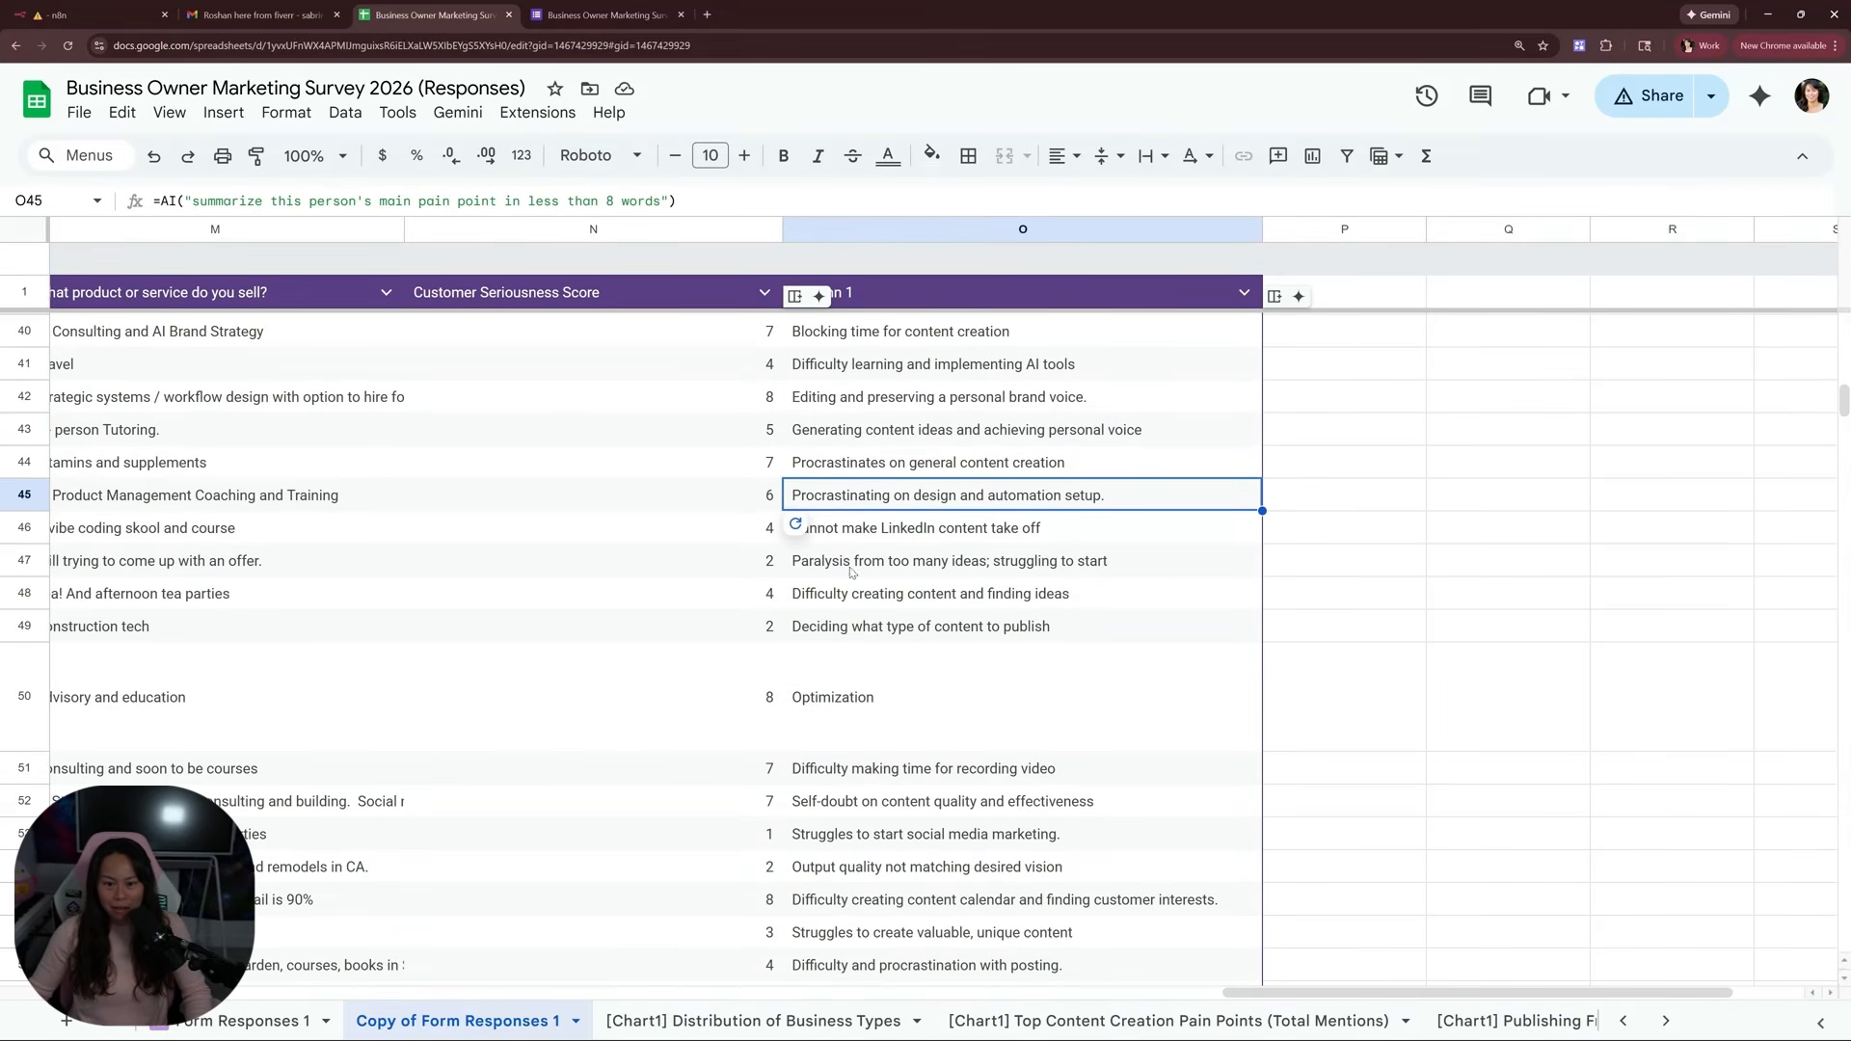
pyautogui.click(886, 560)
pyautogui.scroll(-6, 892, 561)
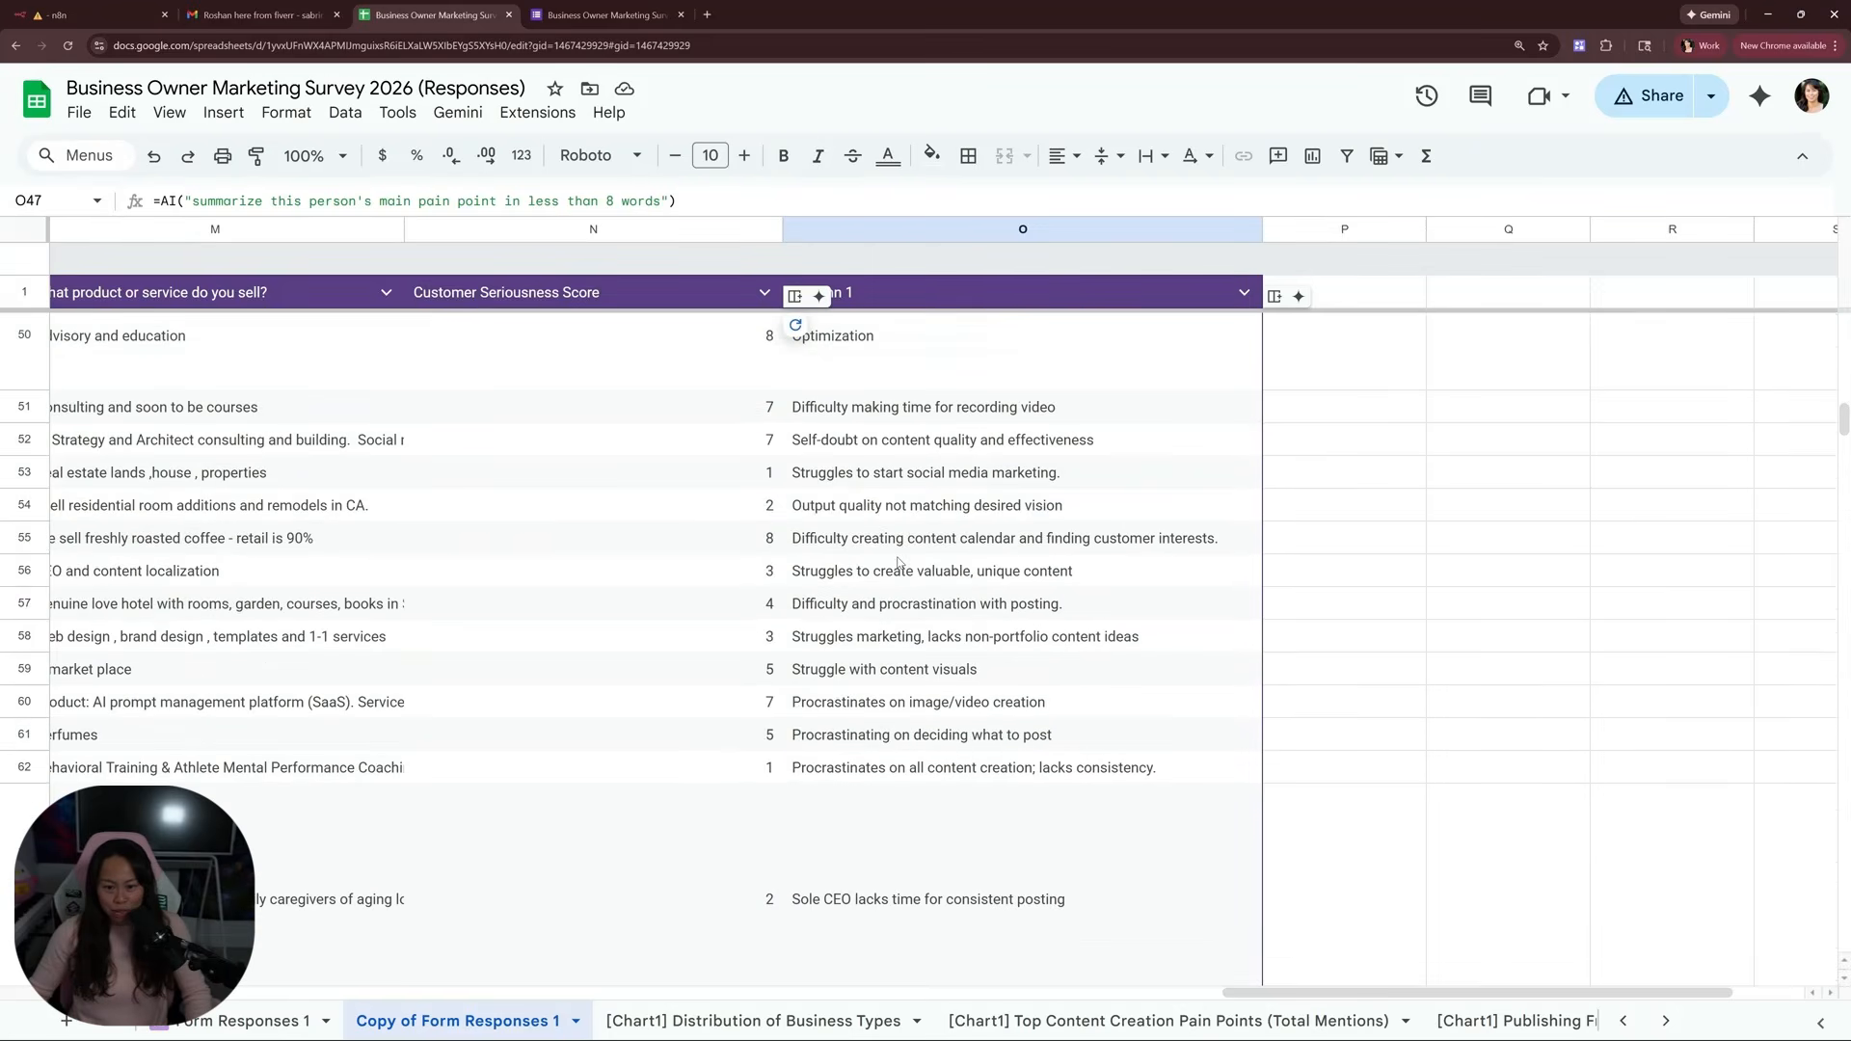
pyautogui.scroll(-5, 902, 563)
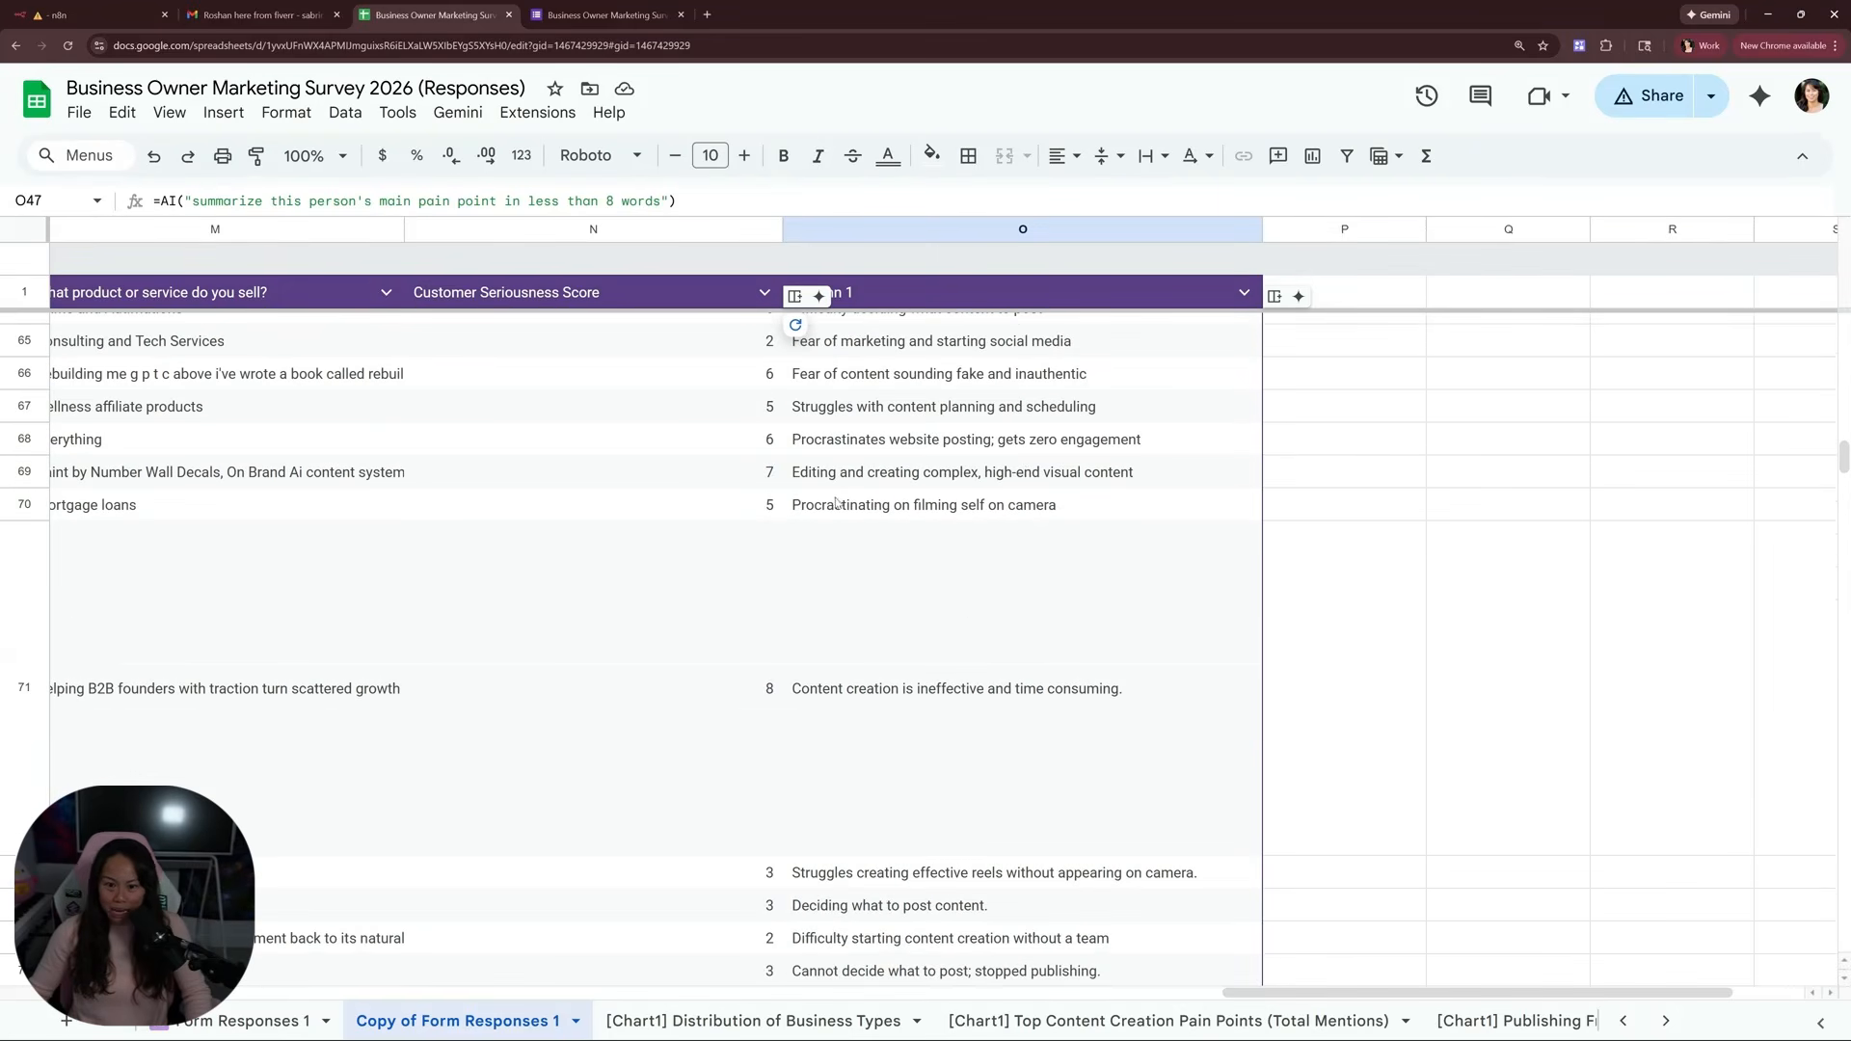
pyautogui.click(867, 505)
pyautogui.click(839, 373)
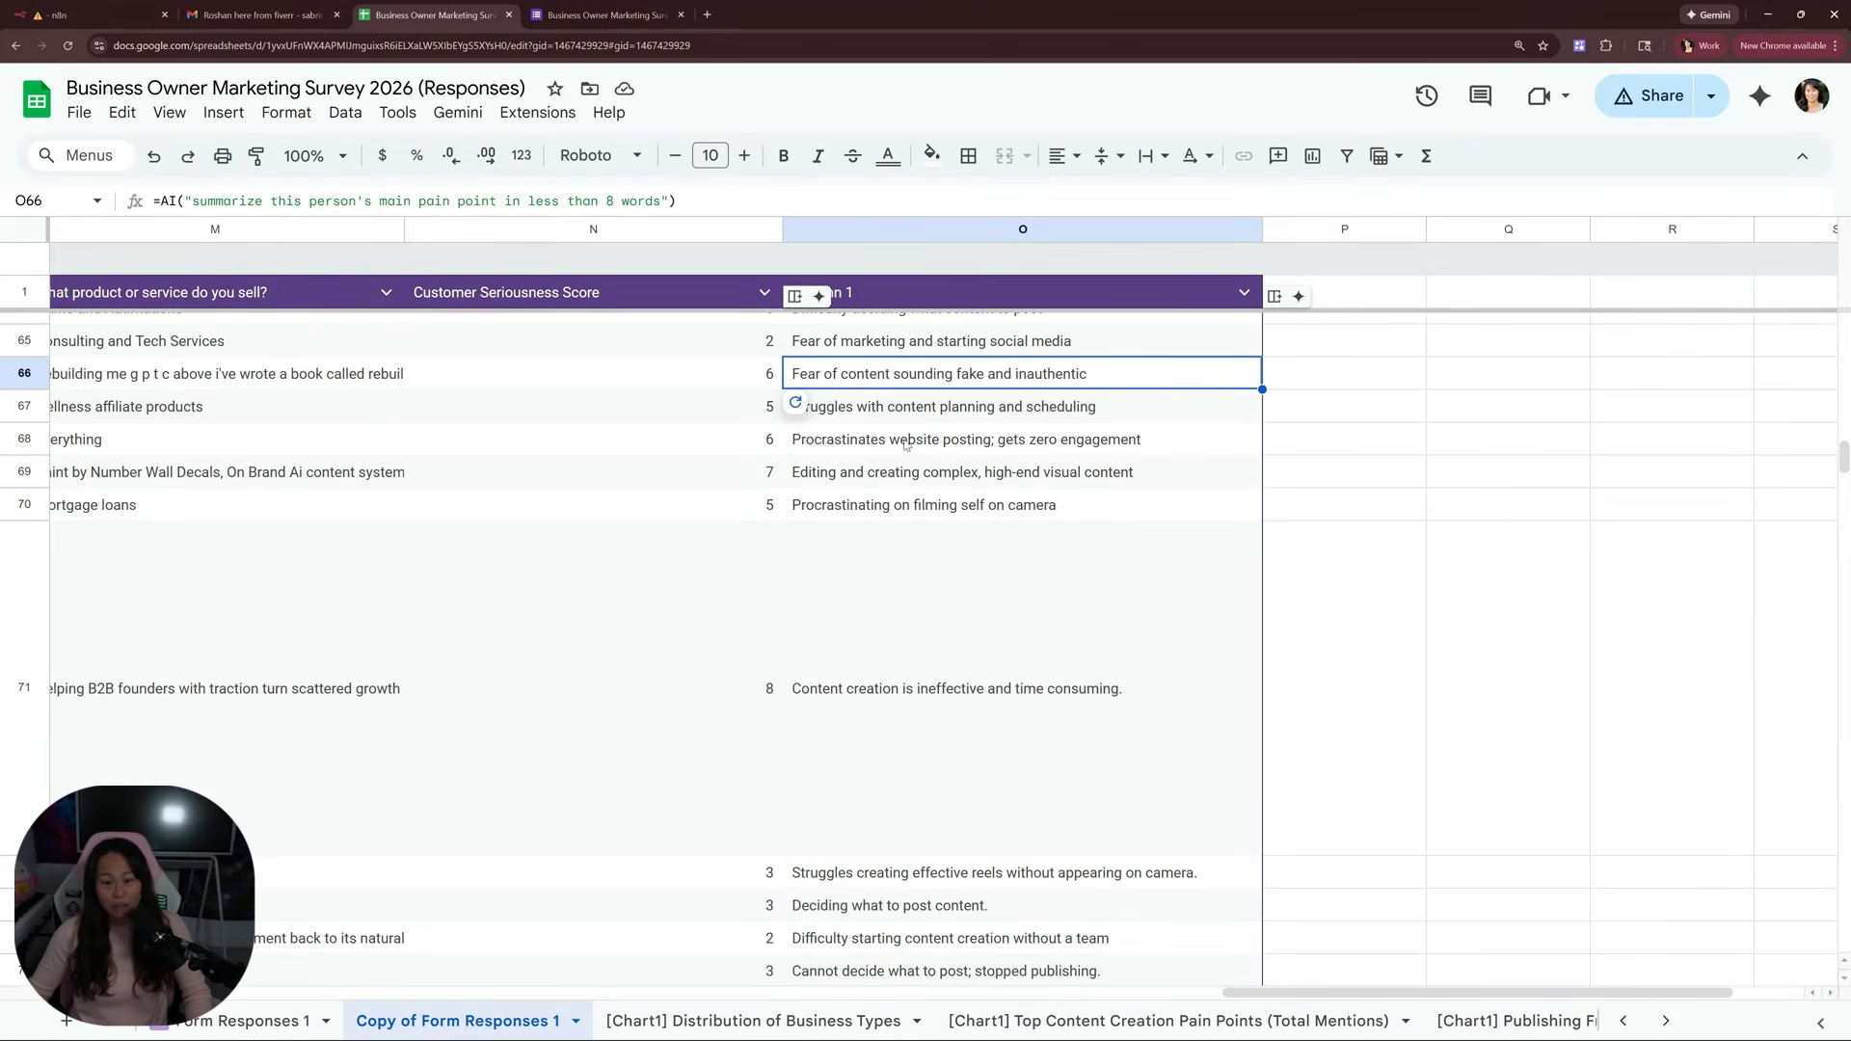
pyautogui.scroll(-4, 907, 443)
pyautogui.click(897, 642)
pyautogui.click(868, 675)
pyautogui.scroll(15, 417, 360)
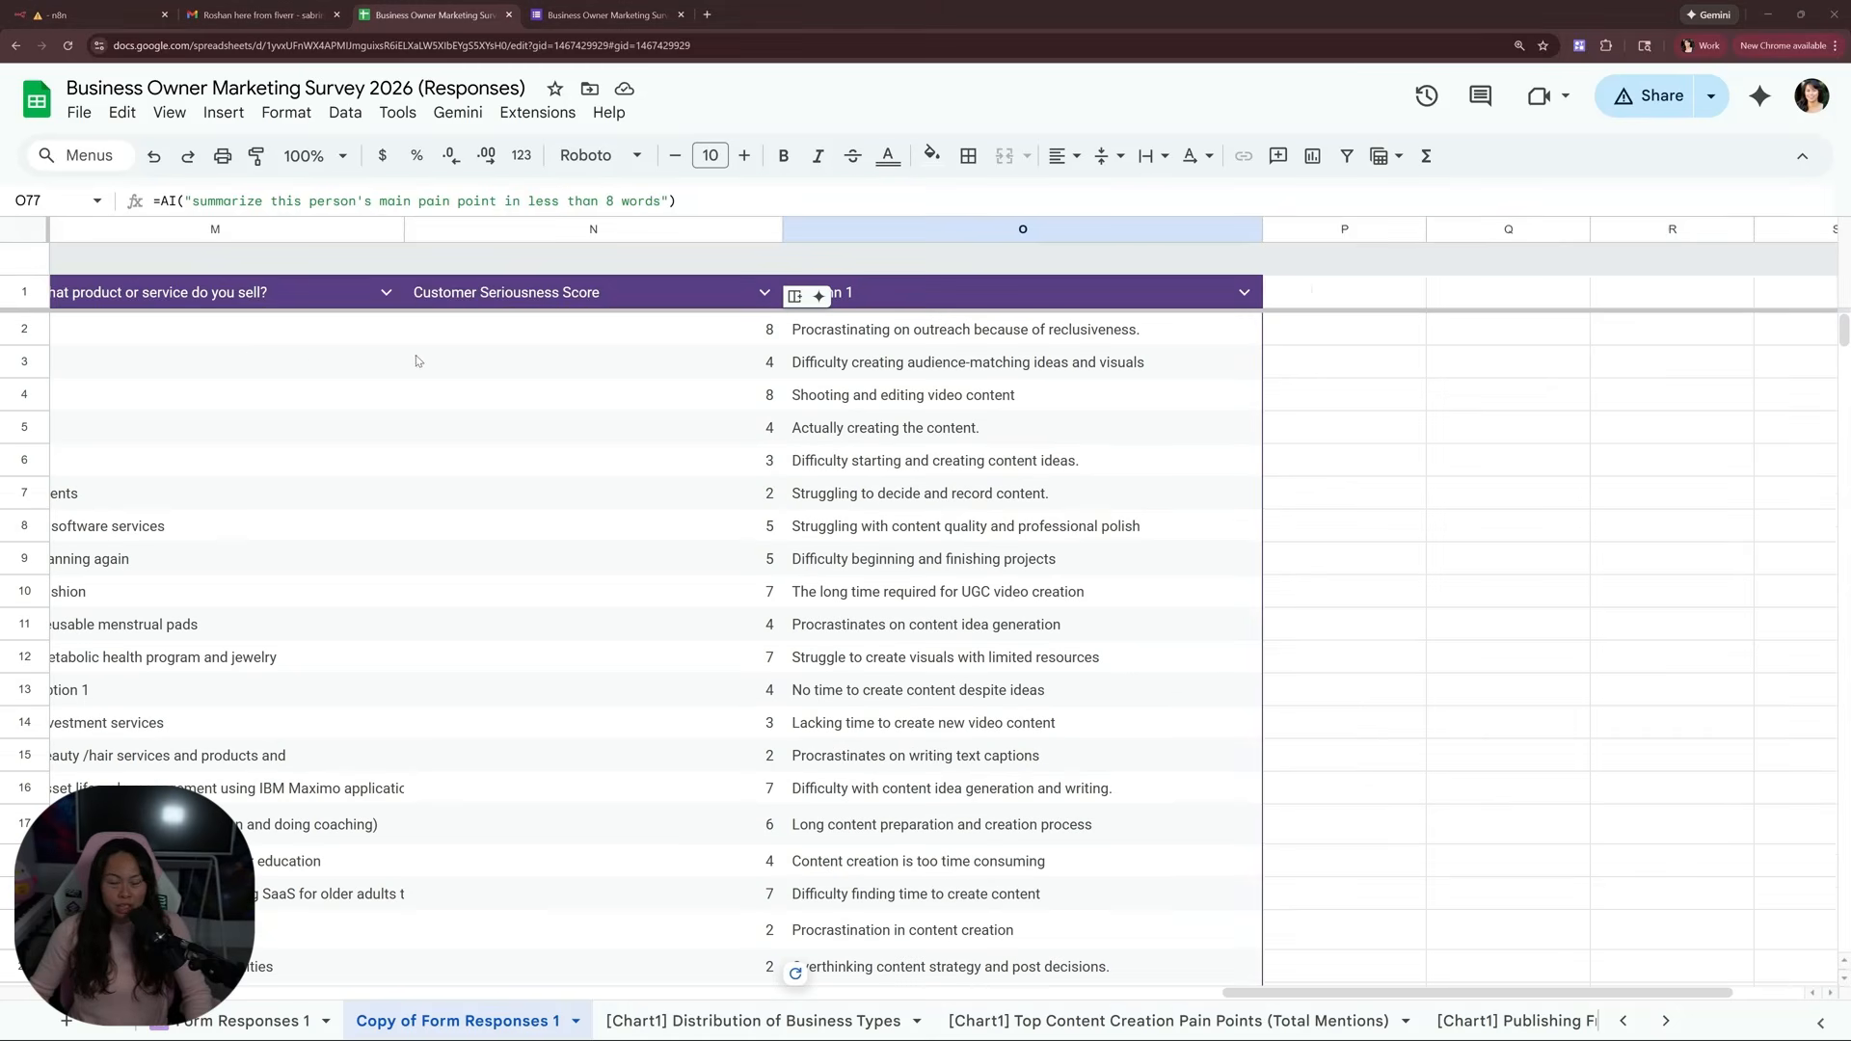
# Use Gemini's Categorize text in P2 with the prompt "categorize either 'buyer' or 'not buyer' of a social media content creation tool"
pyautogui.click(572, 305)
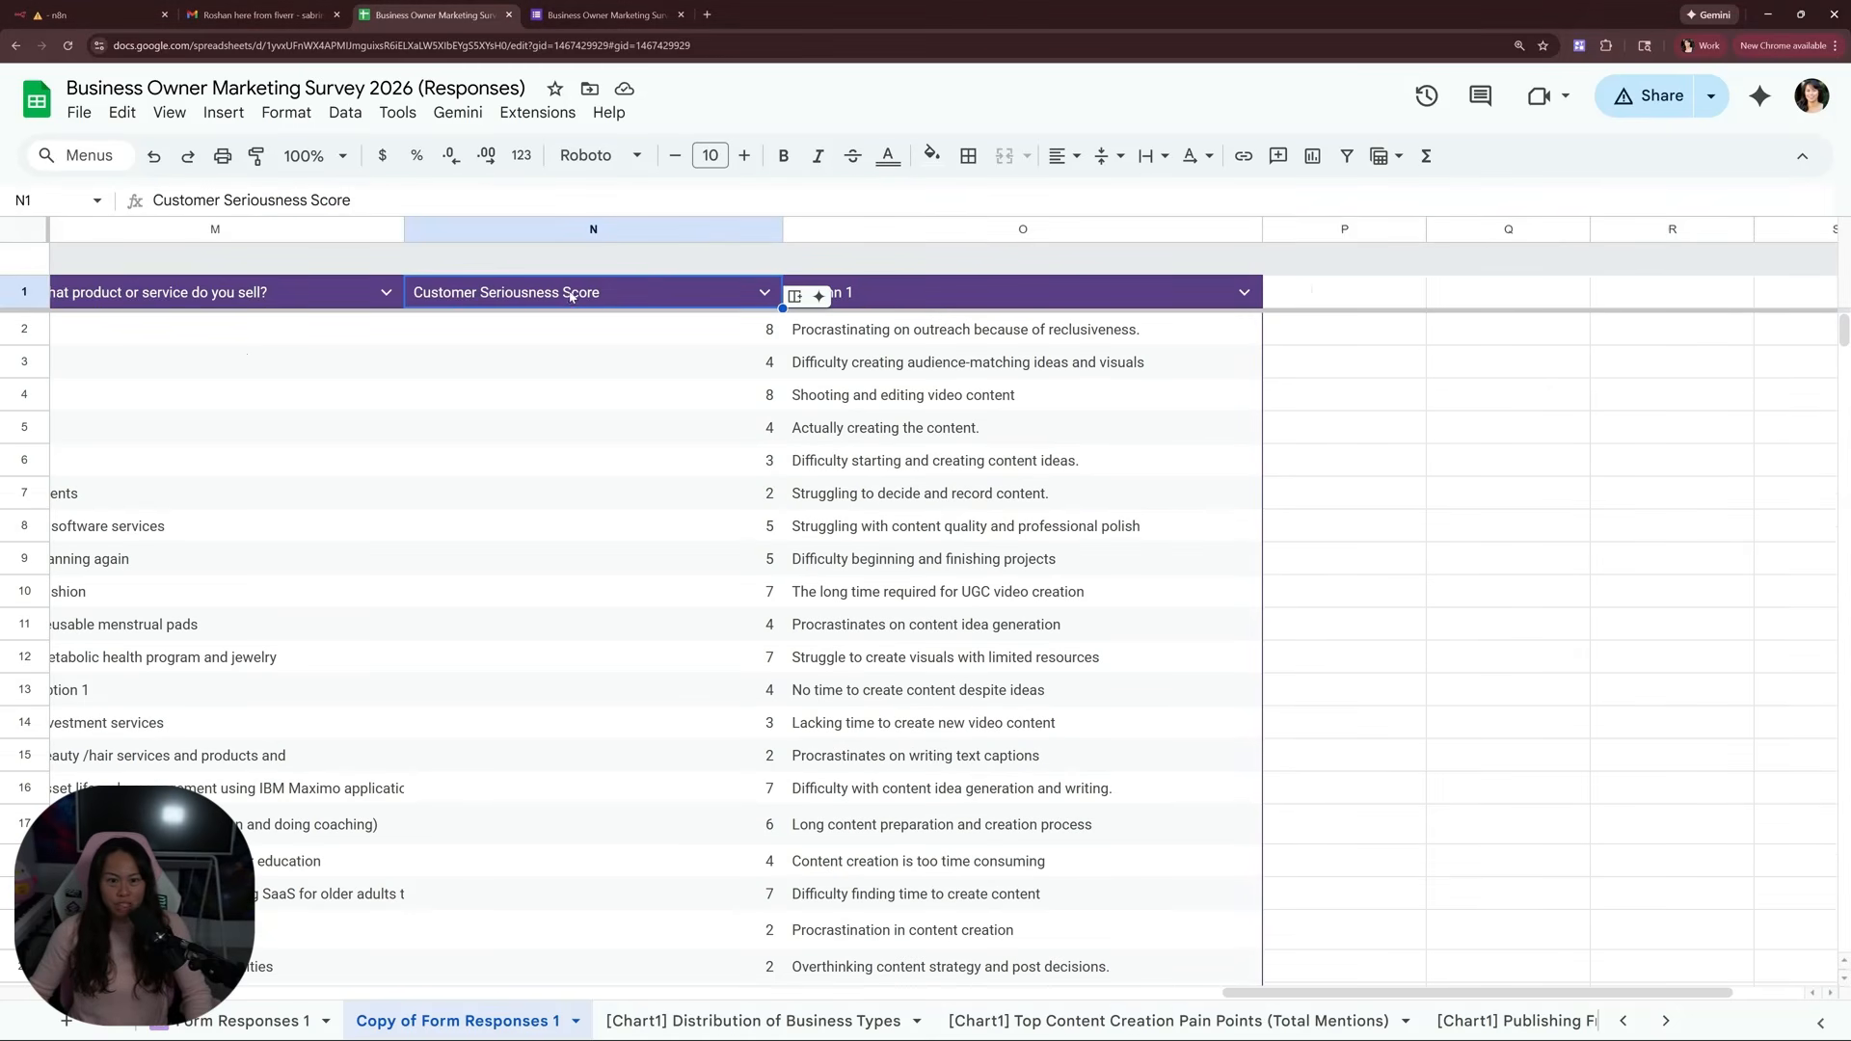
pyautogui.click(800, 427)
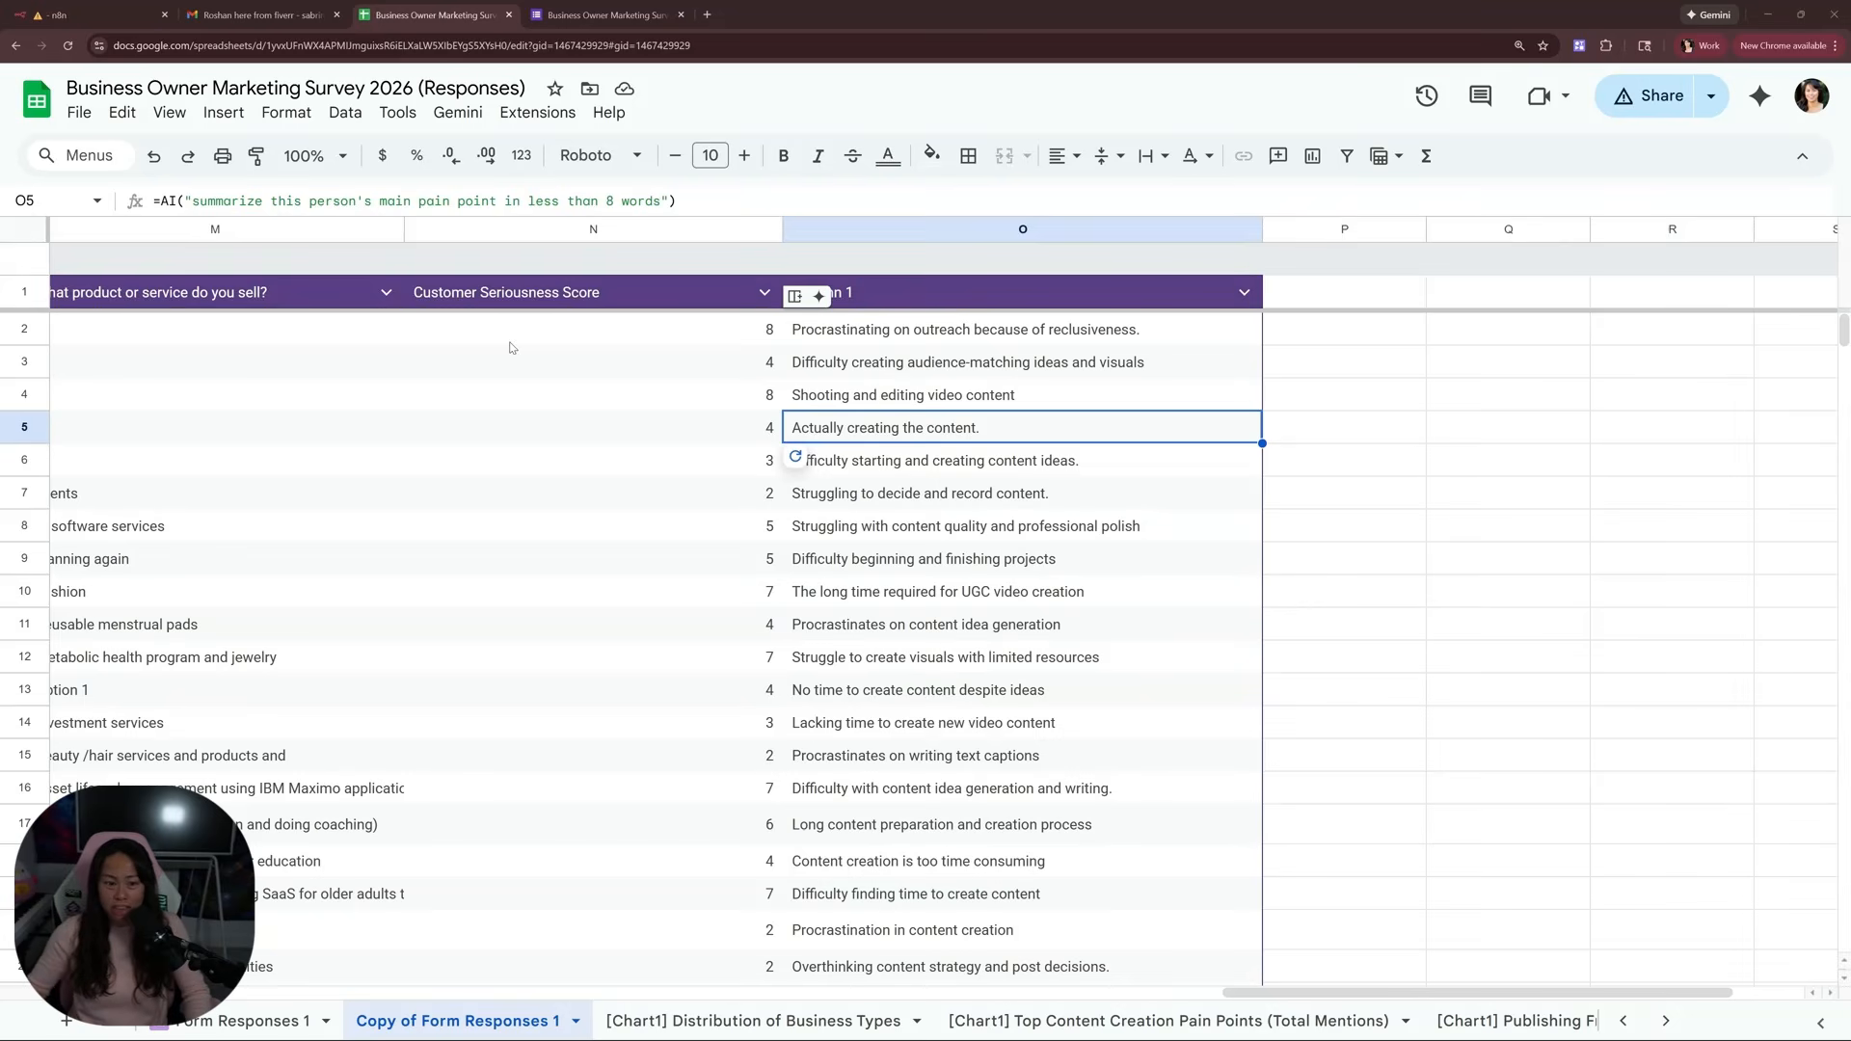
pyautogui.click(444, 115)
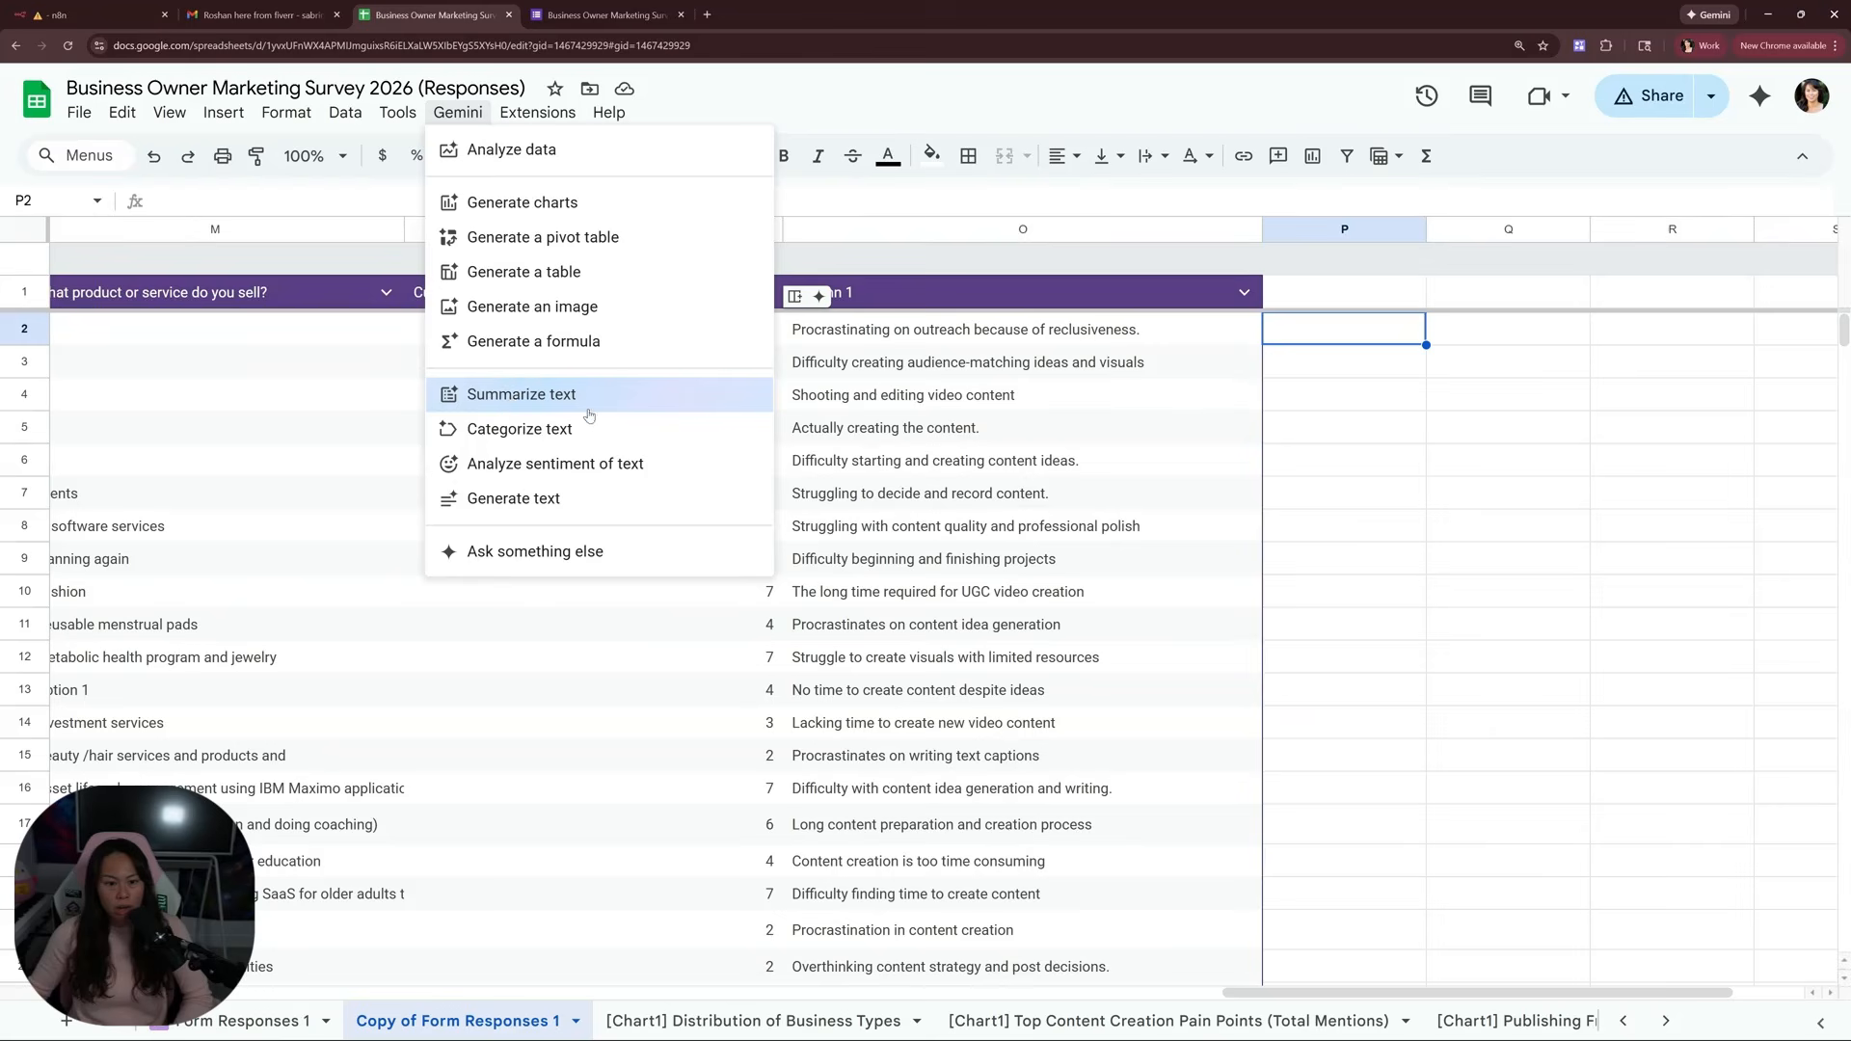
pyautogui.click(498, 439)
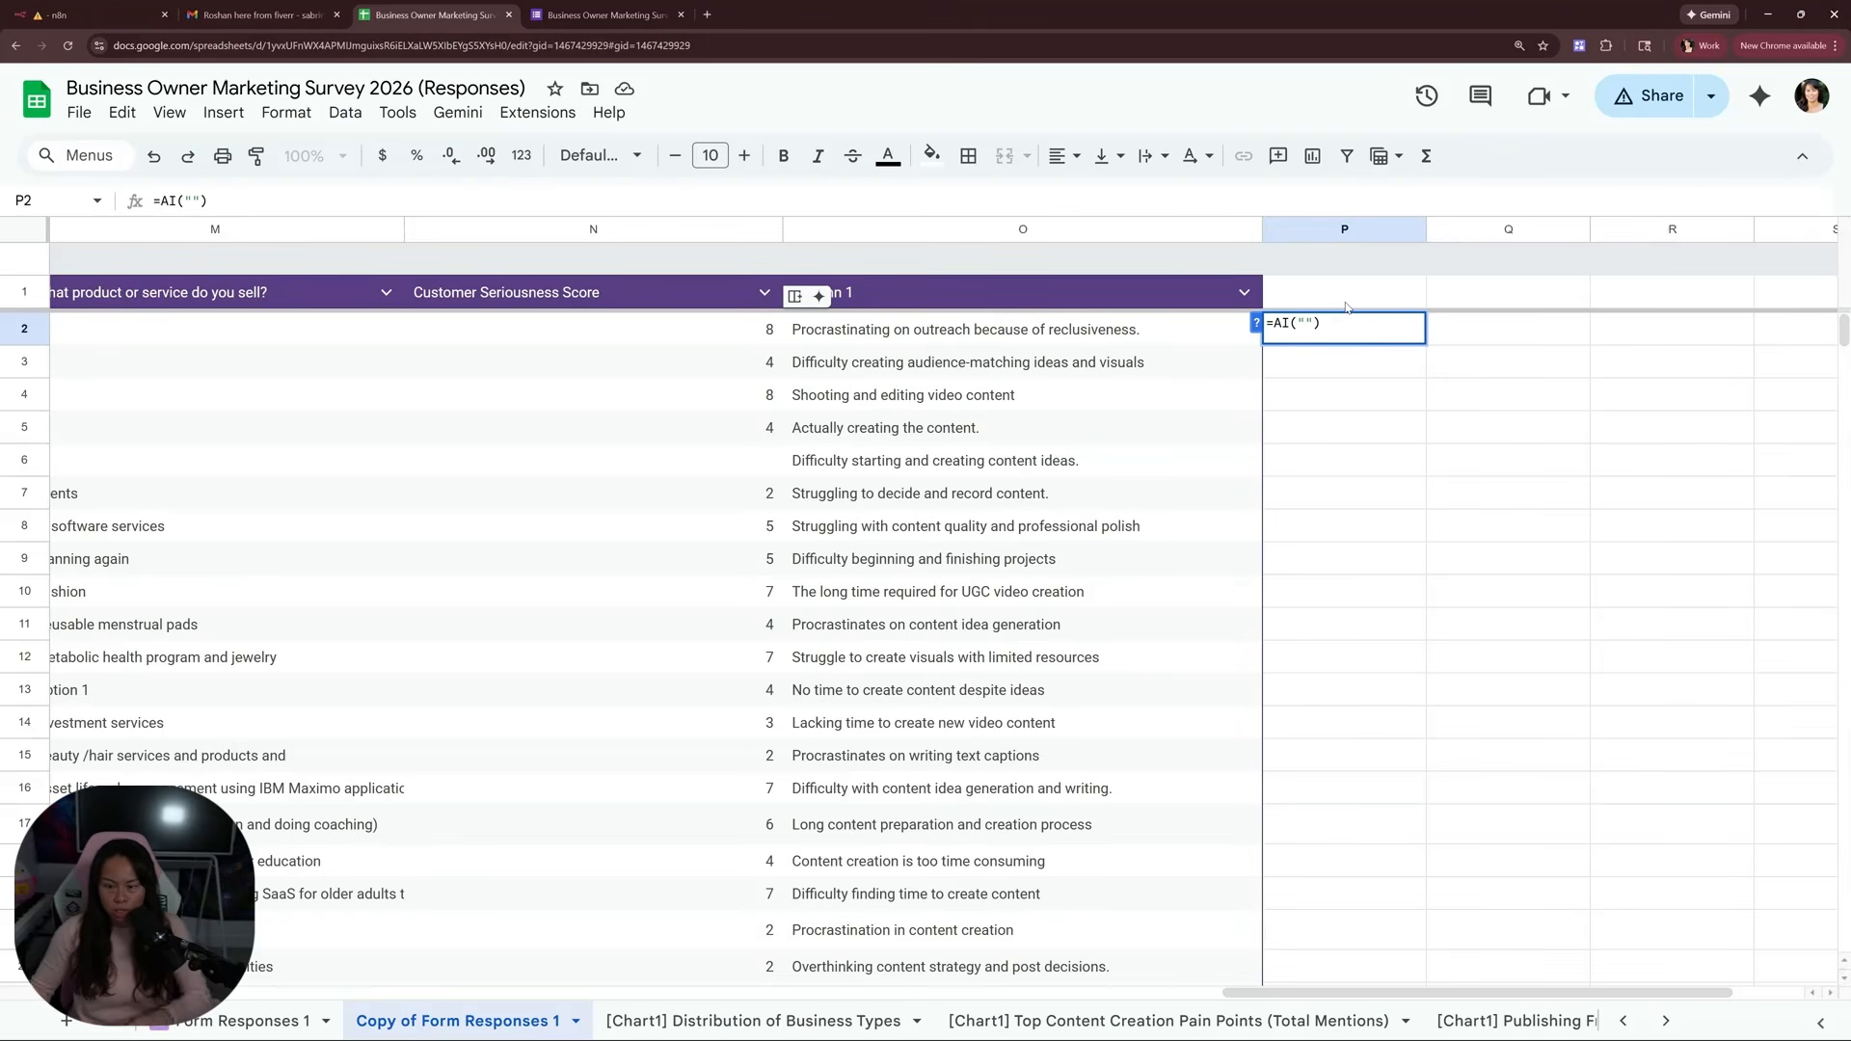
pyautogui.write('categ')
pyautogui.write("orize either 'buyer' or ")
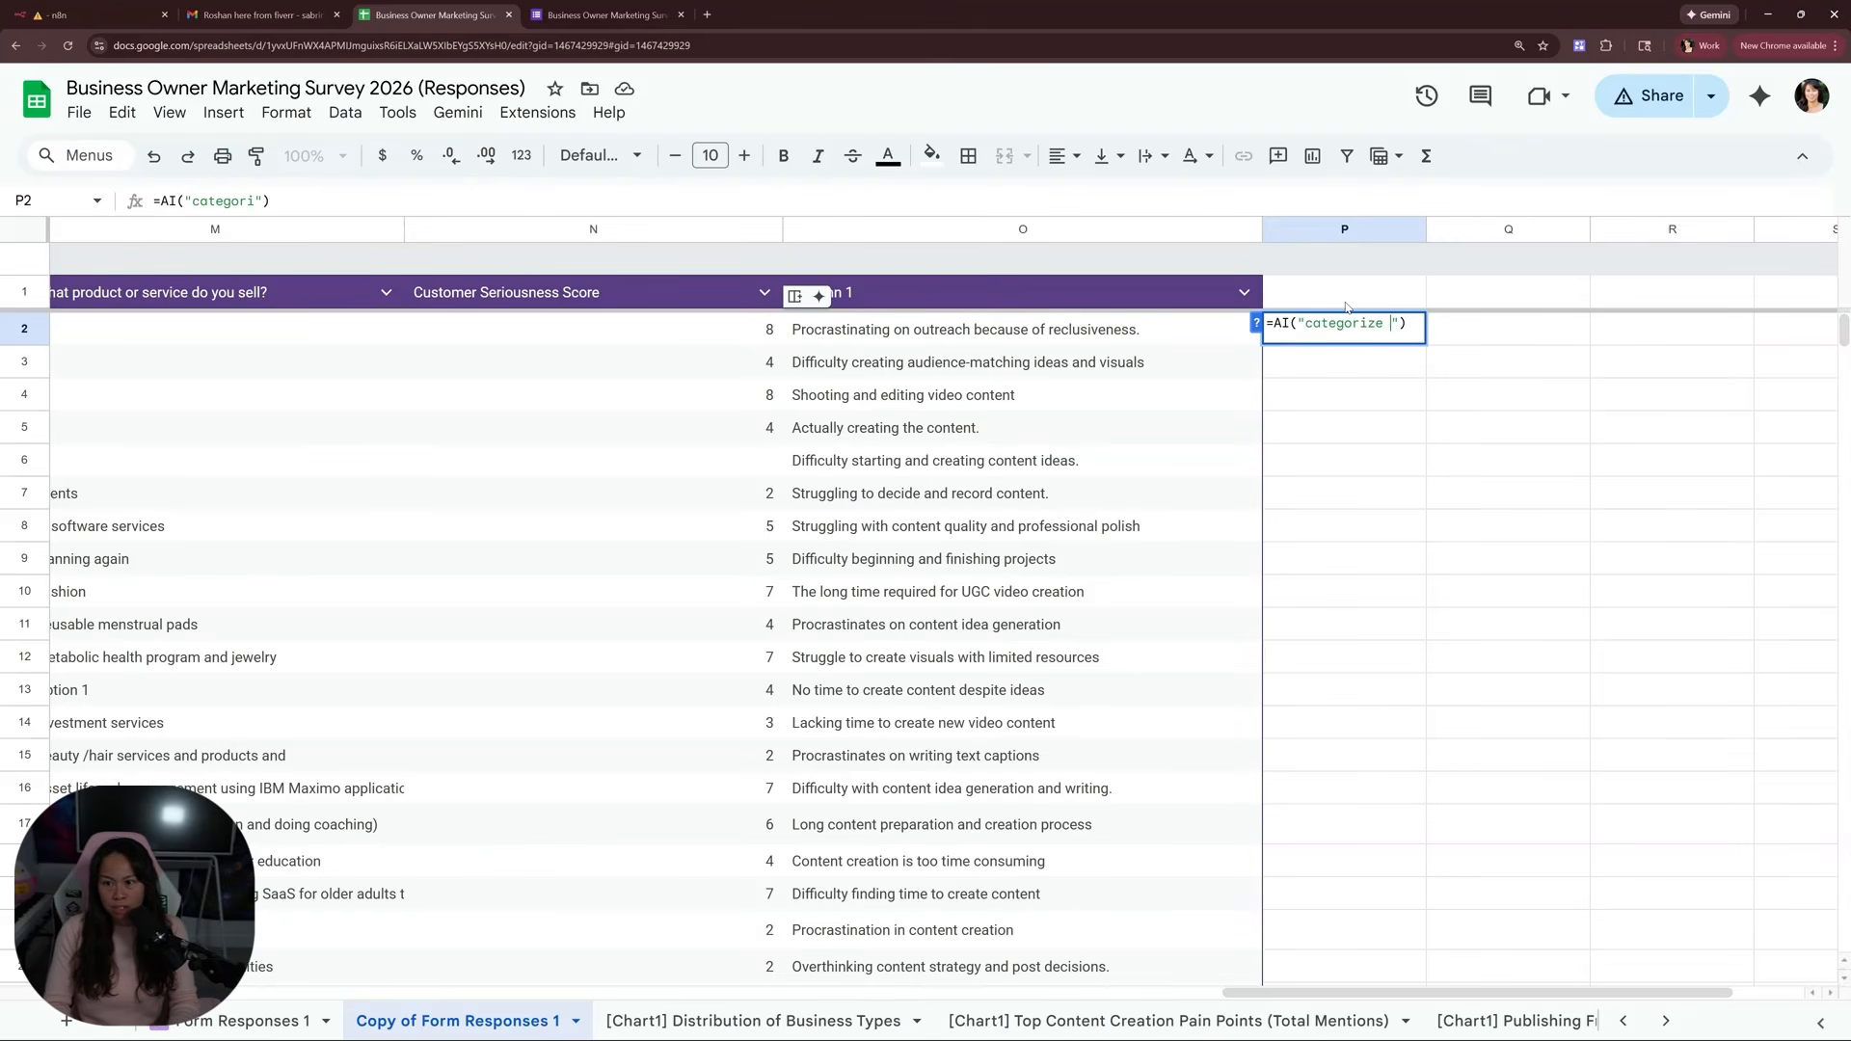
pyautogui.write("'not buyer' of a")
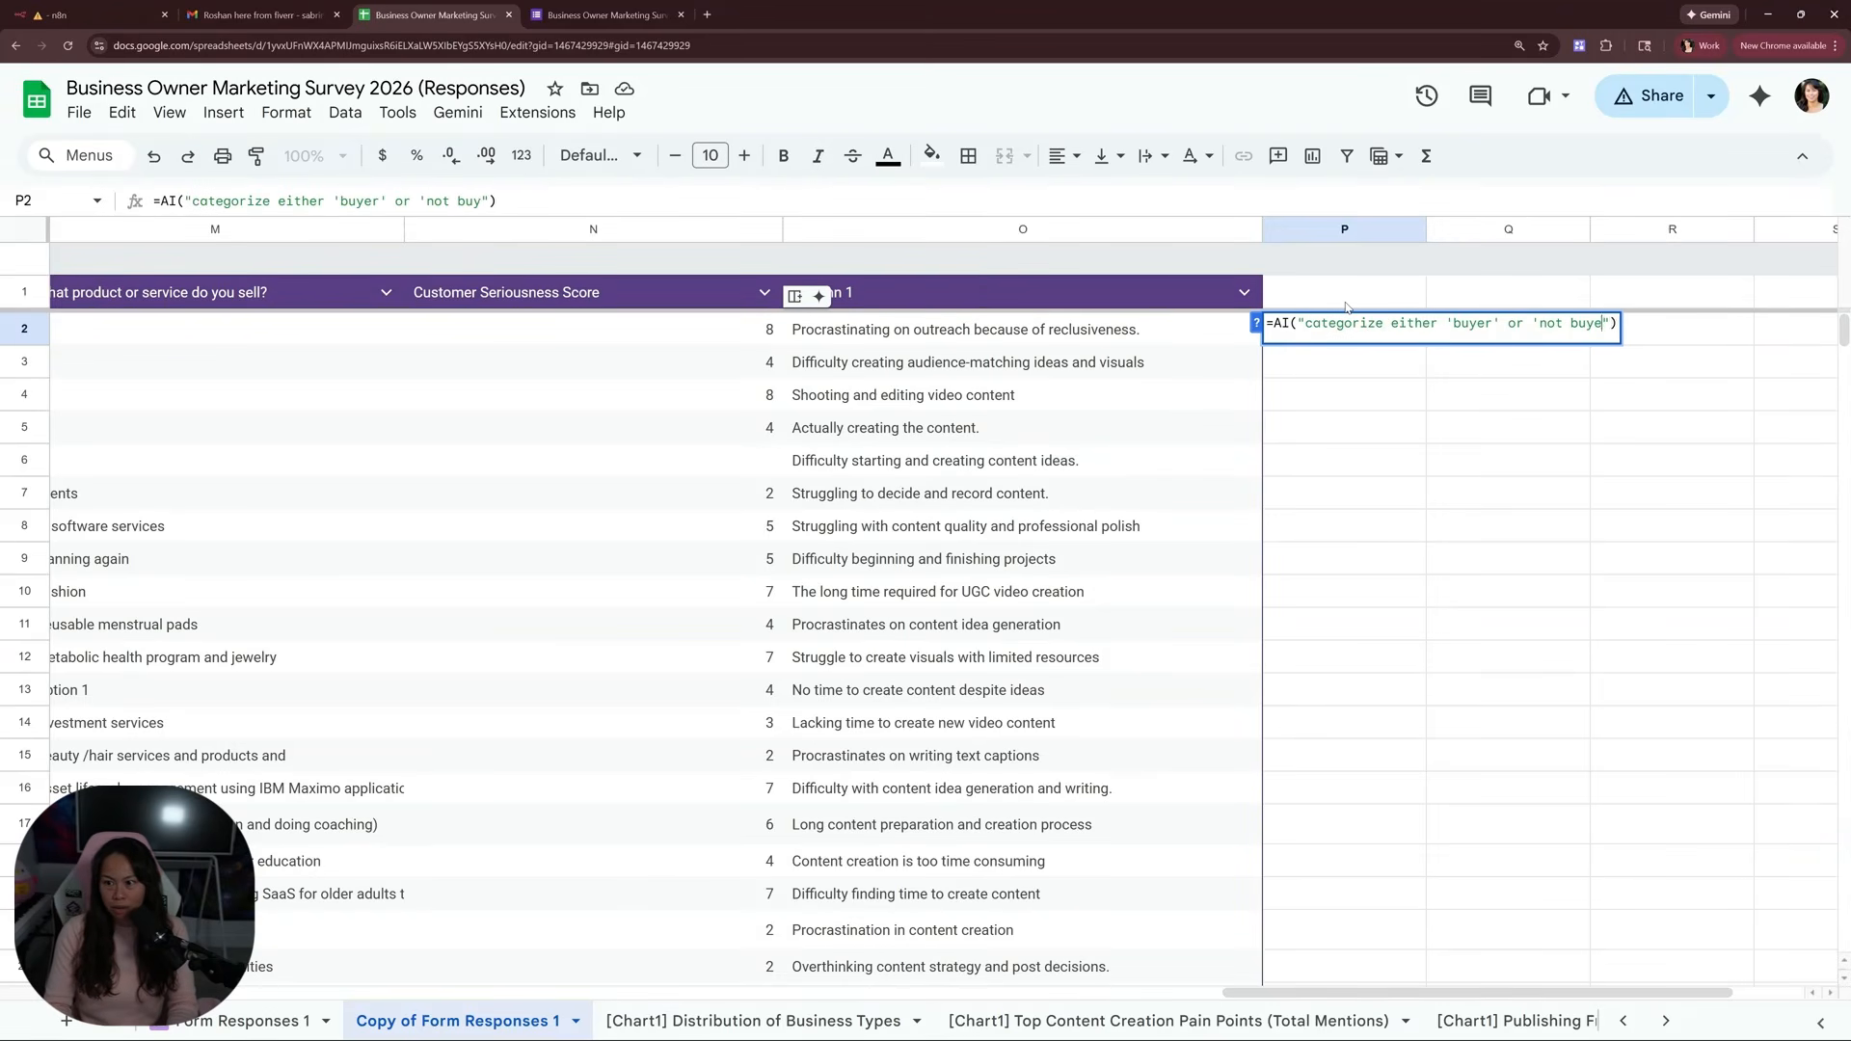
pyautogui.write('l media content creation too')
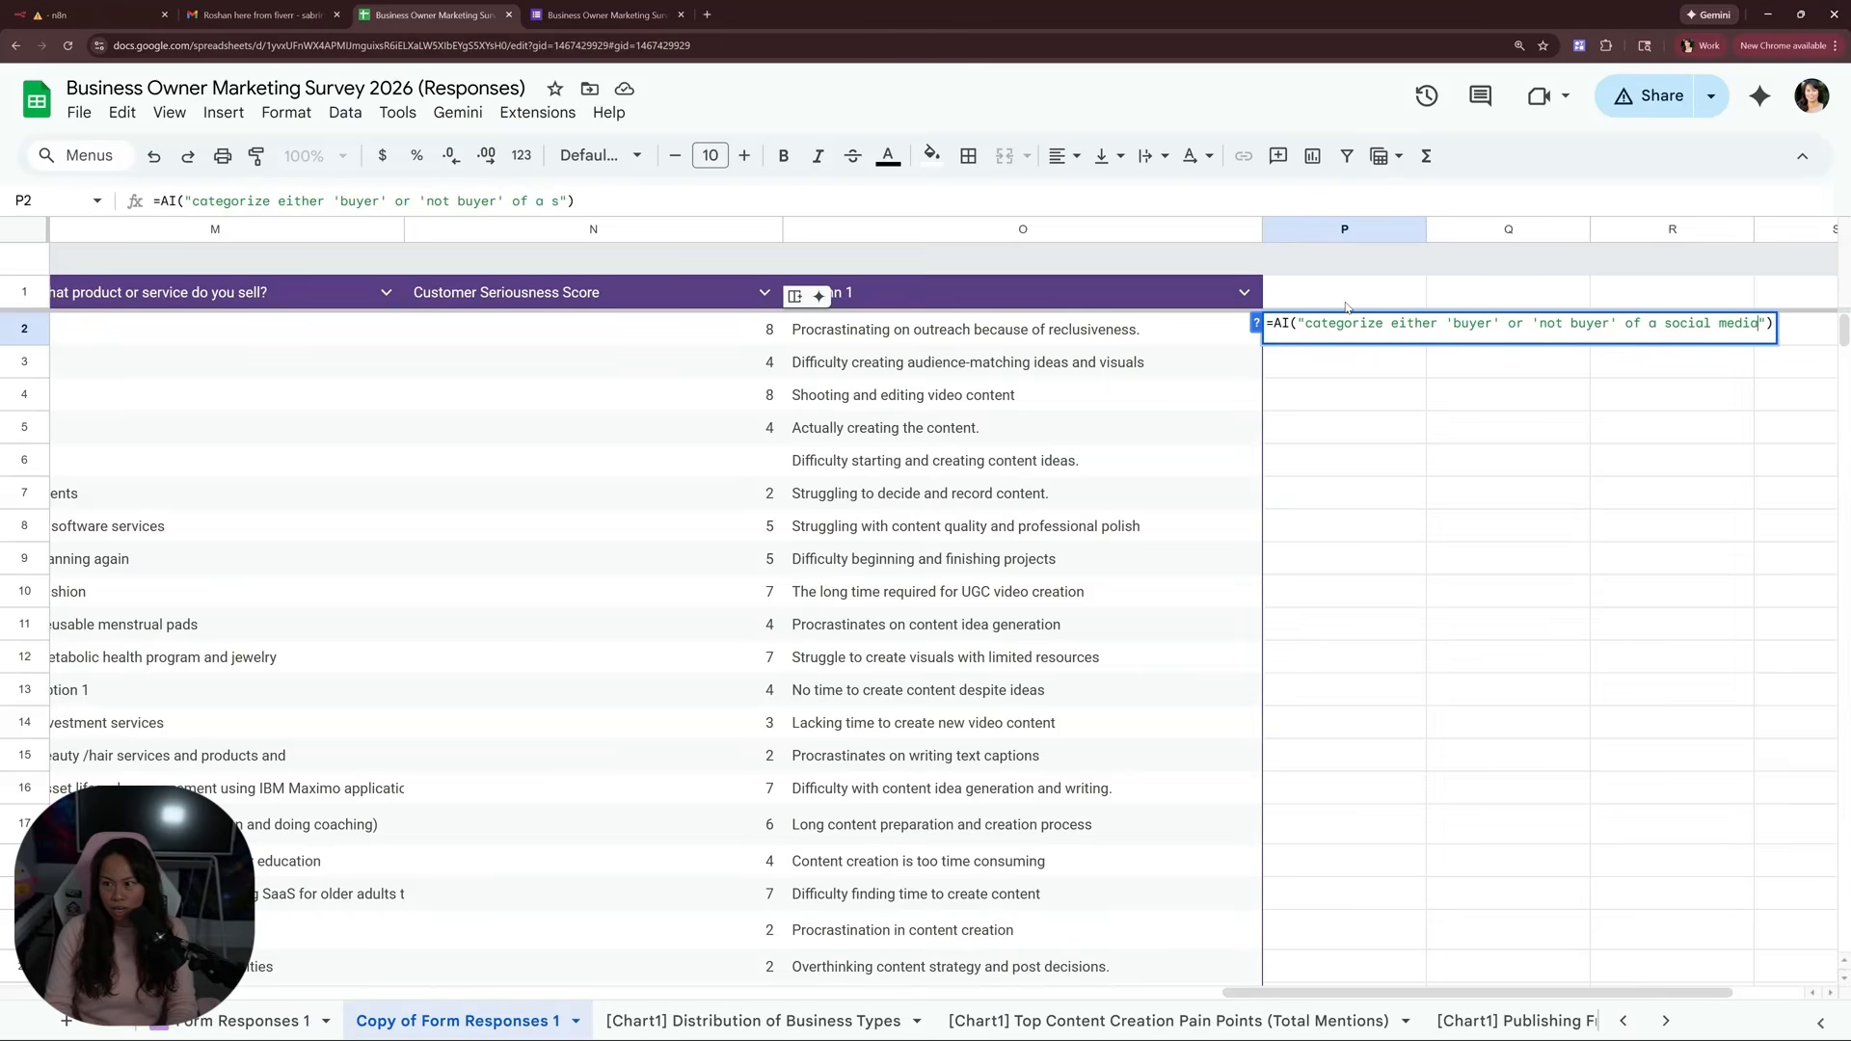
pyautogui.write('l')
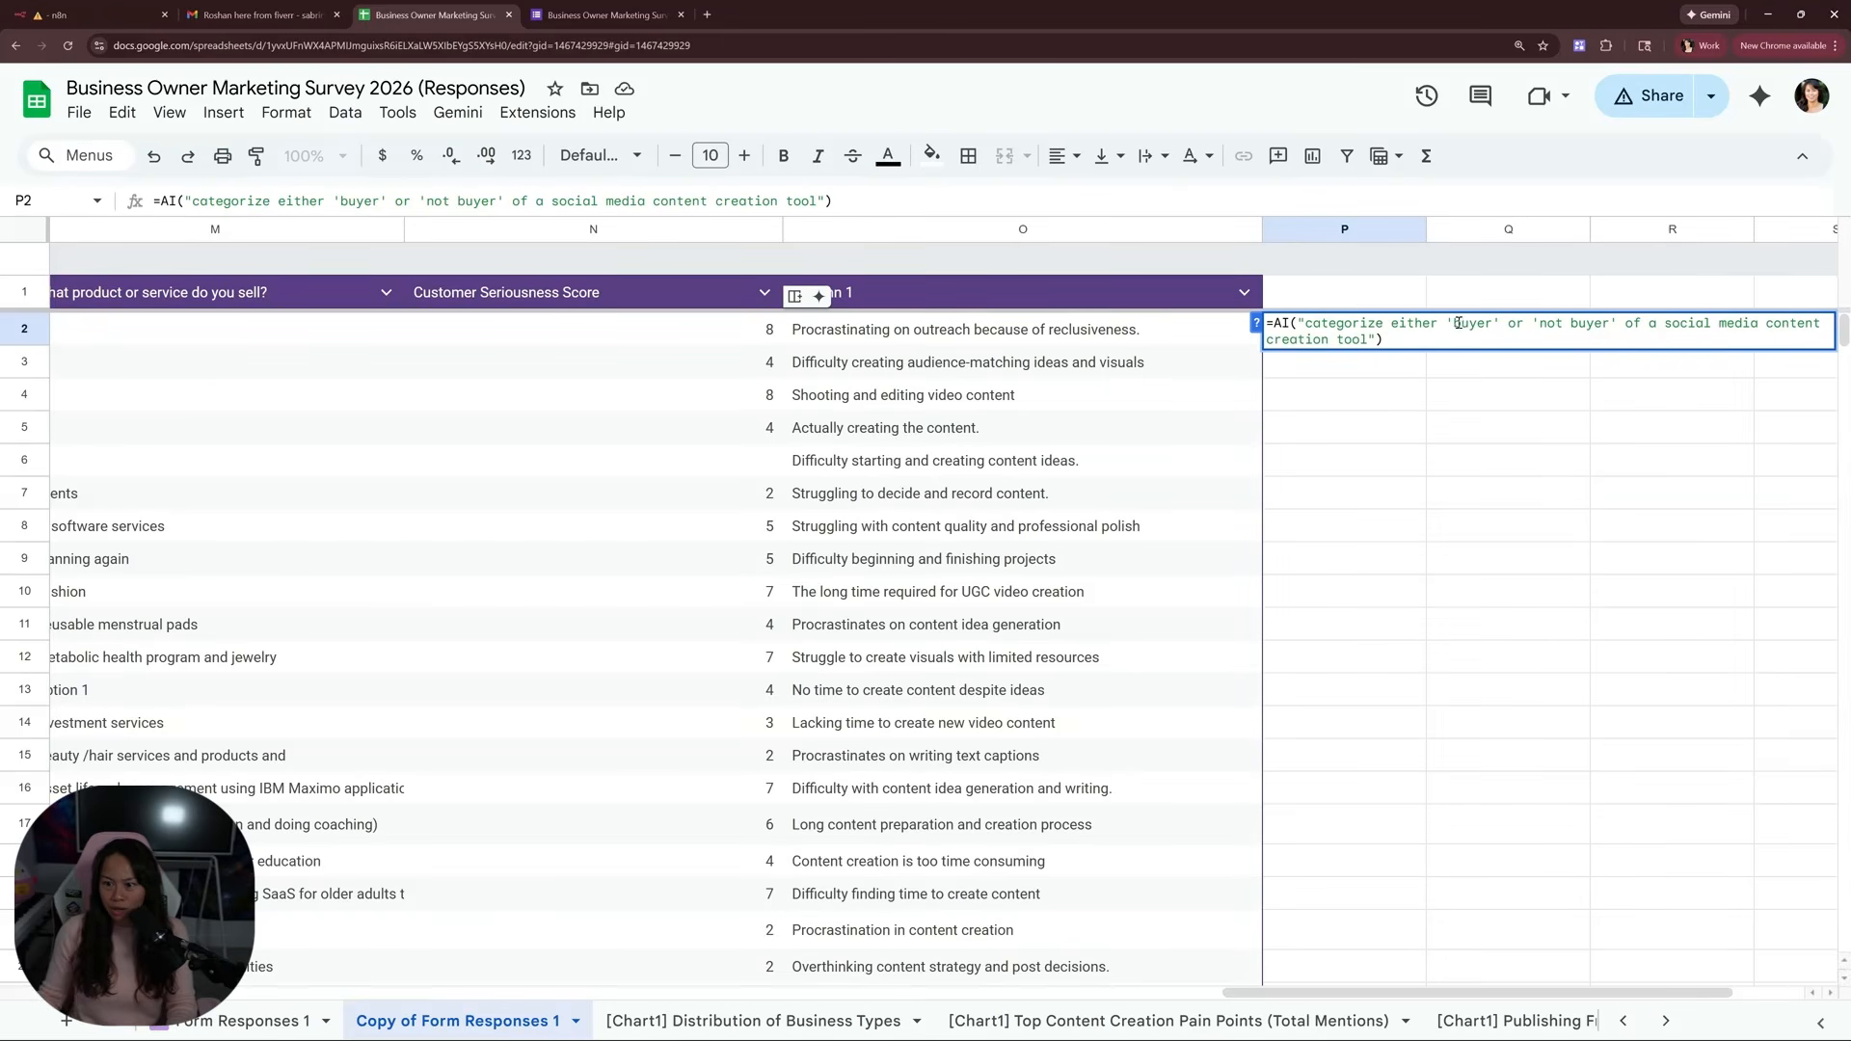
# Change the prompt's categories in P2 to 'potential buyer' and 'not serious buyer', and accept the suggested autofill for the column
pyautogui.click(1450, 324)
pyautogui.write('potential')
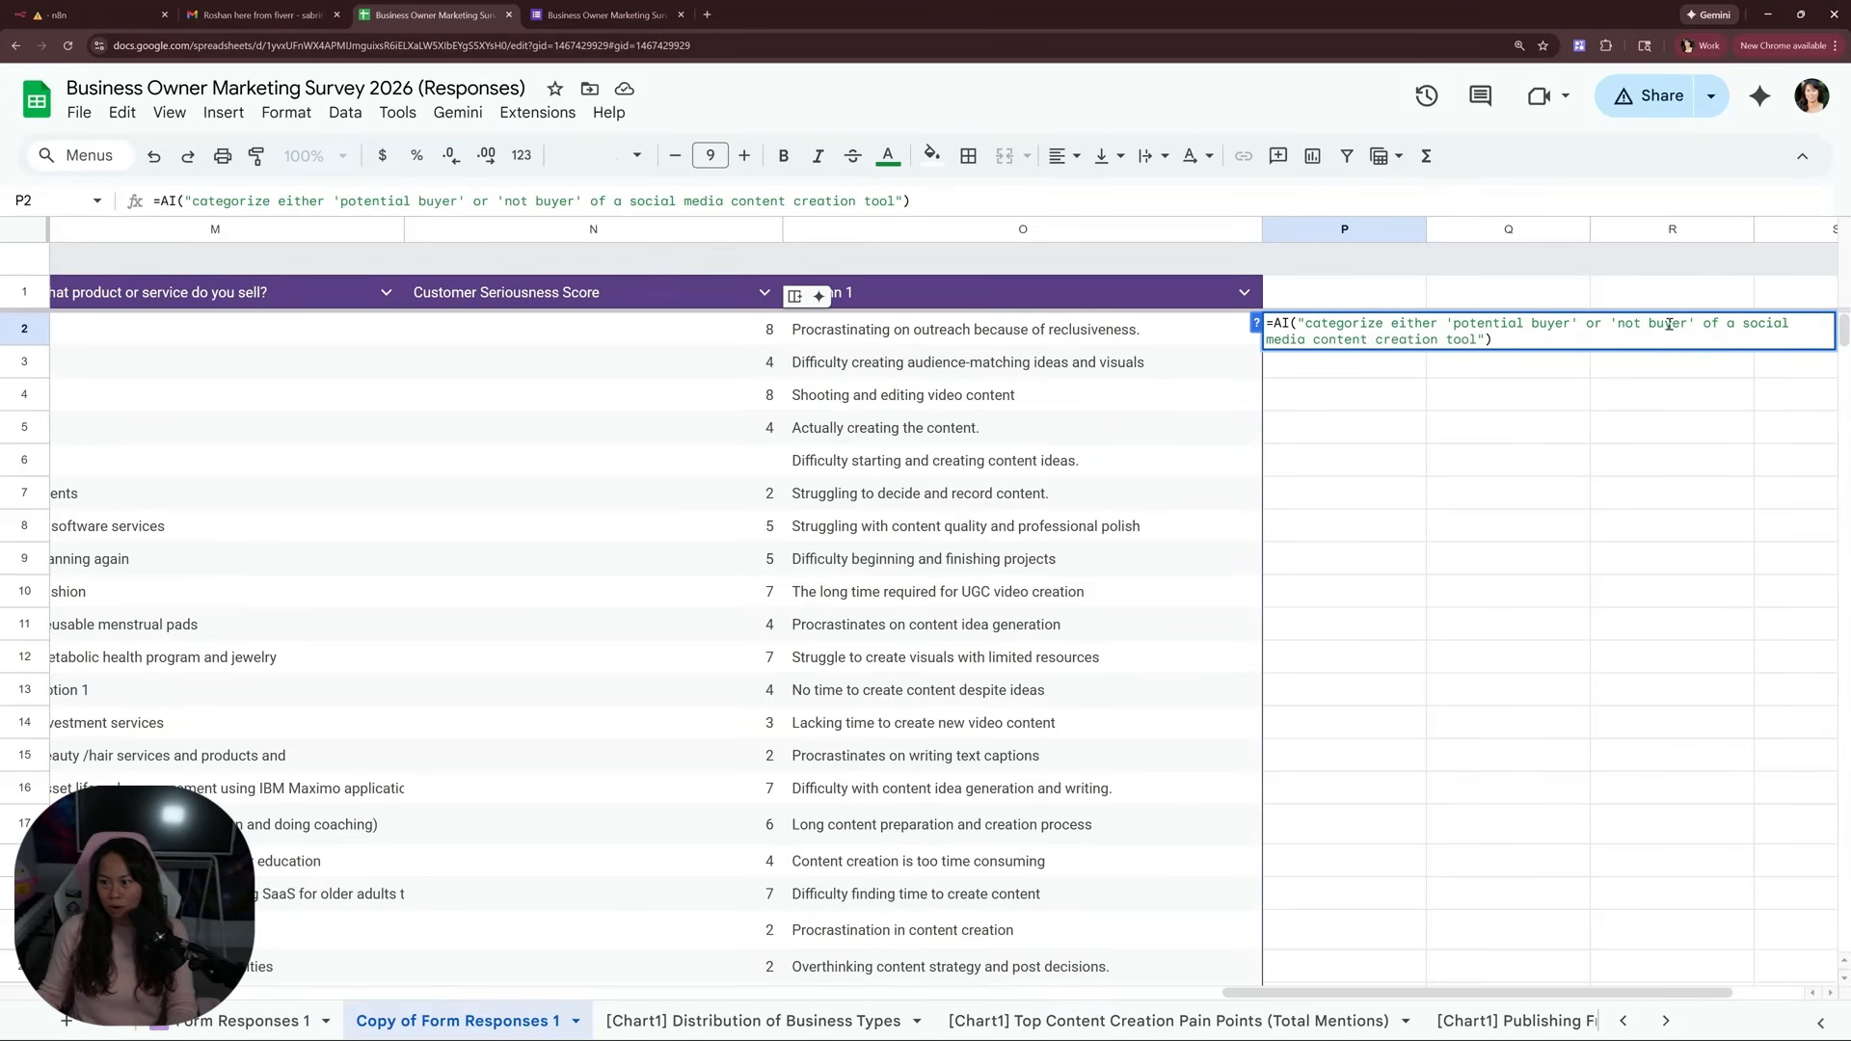
pyautogui.click(1648, 324)
pyautogui.write('serious')
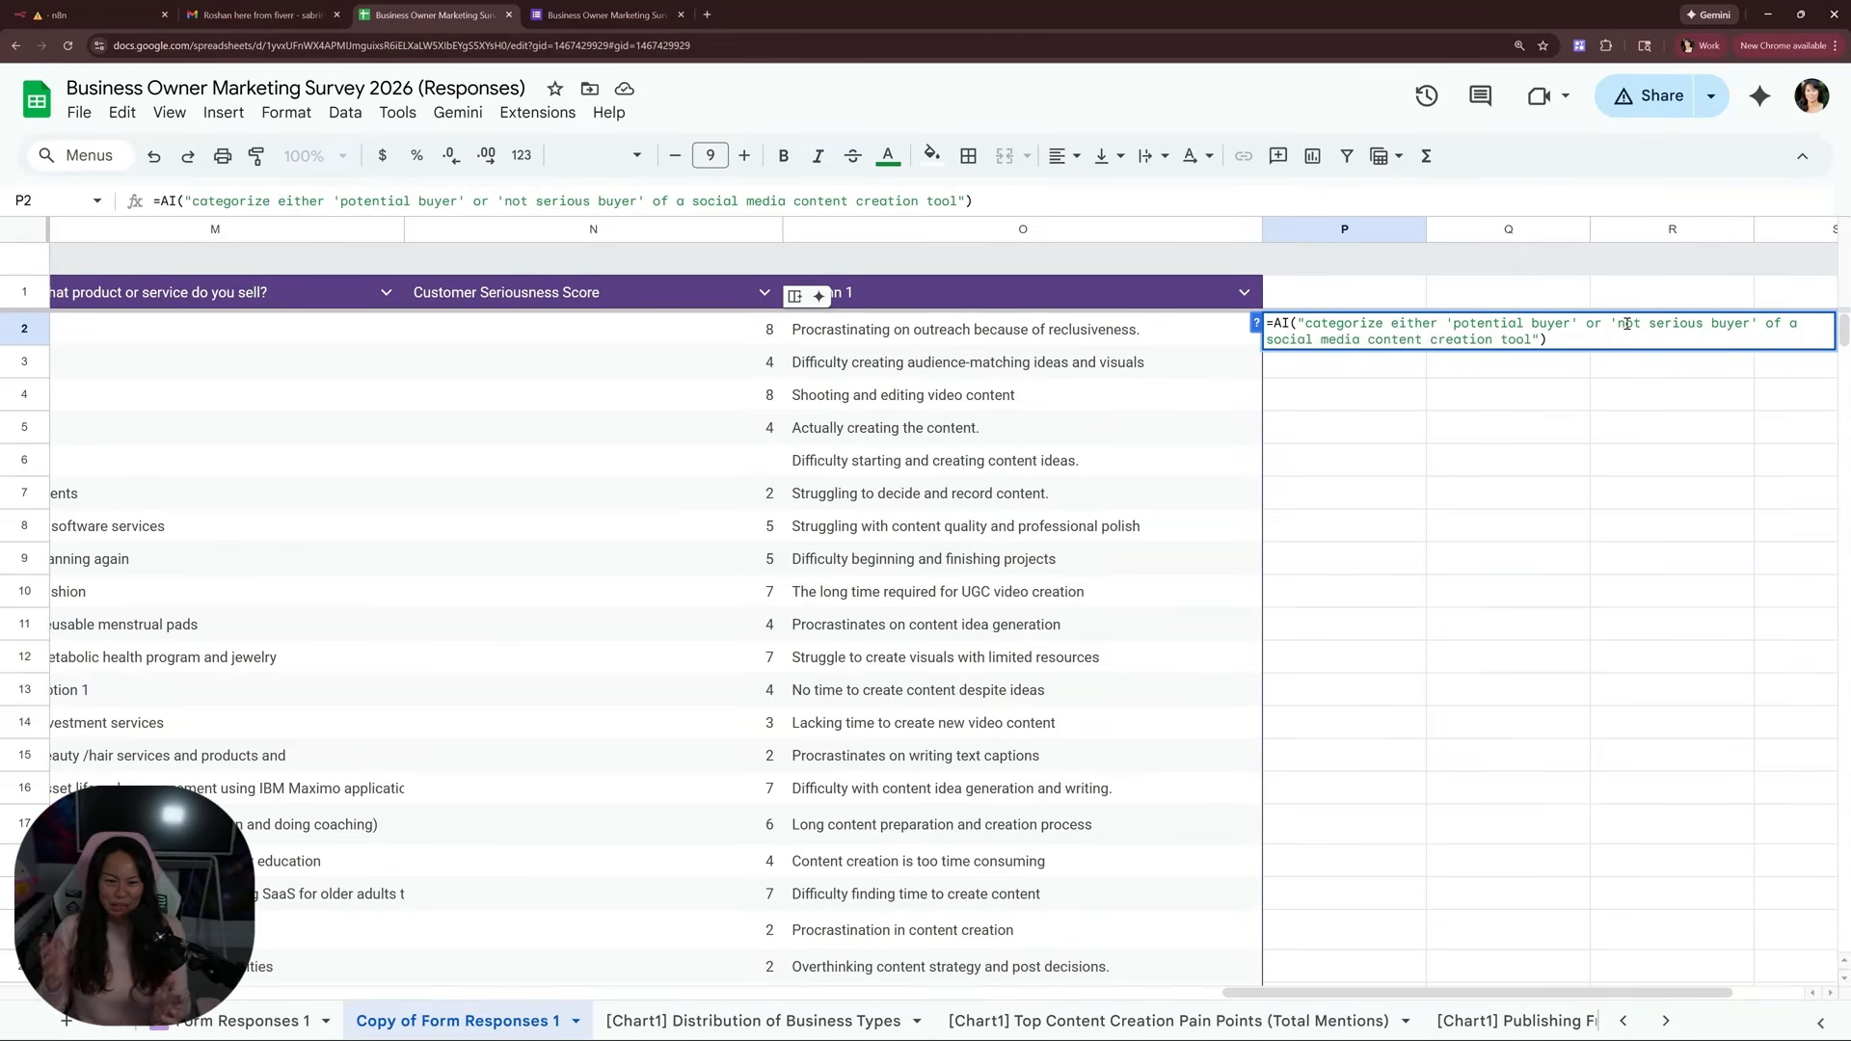
pyautogui.press('Return')
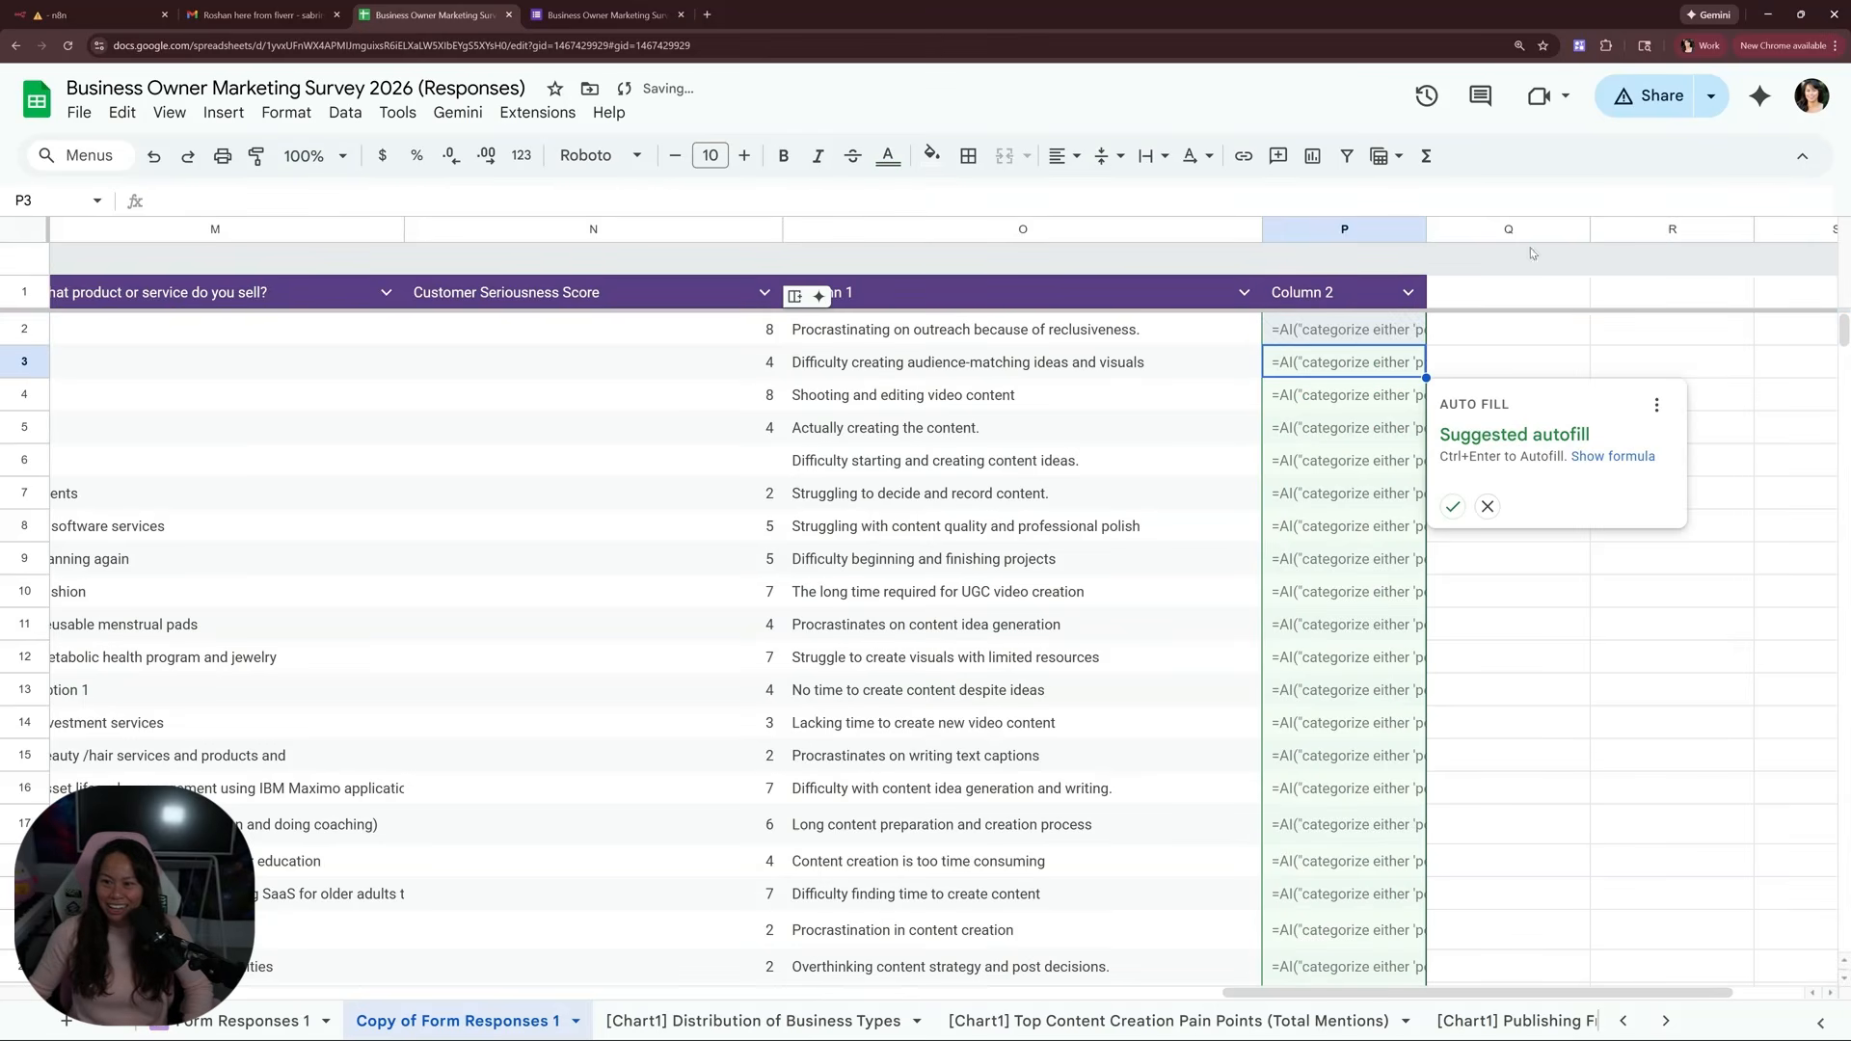
pyautogui.click(1452, 508)
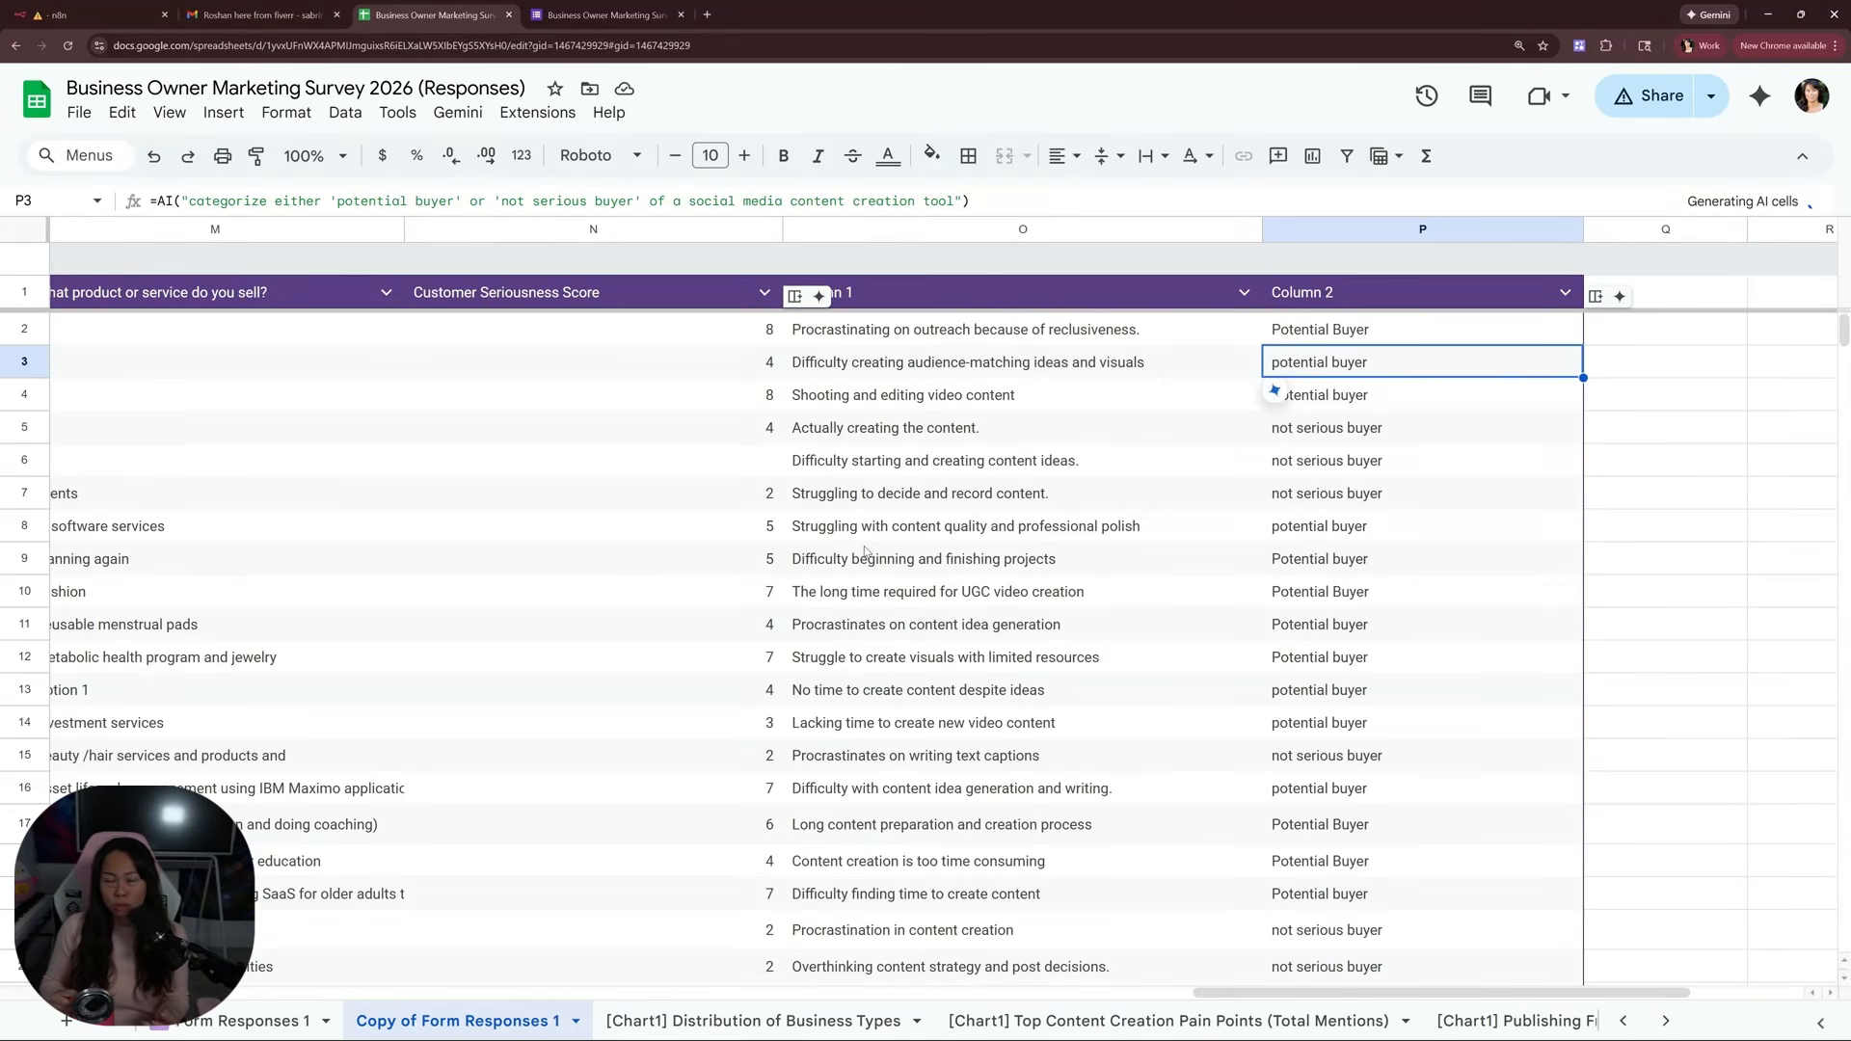
# Check the buyer categories generated in column P against the pain points and seriousness scores
pyautogui.scroll(-1, 865, 551)
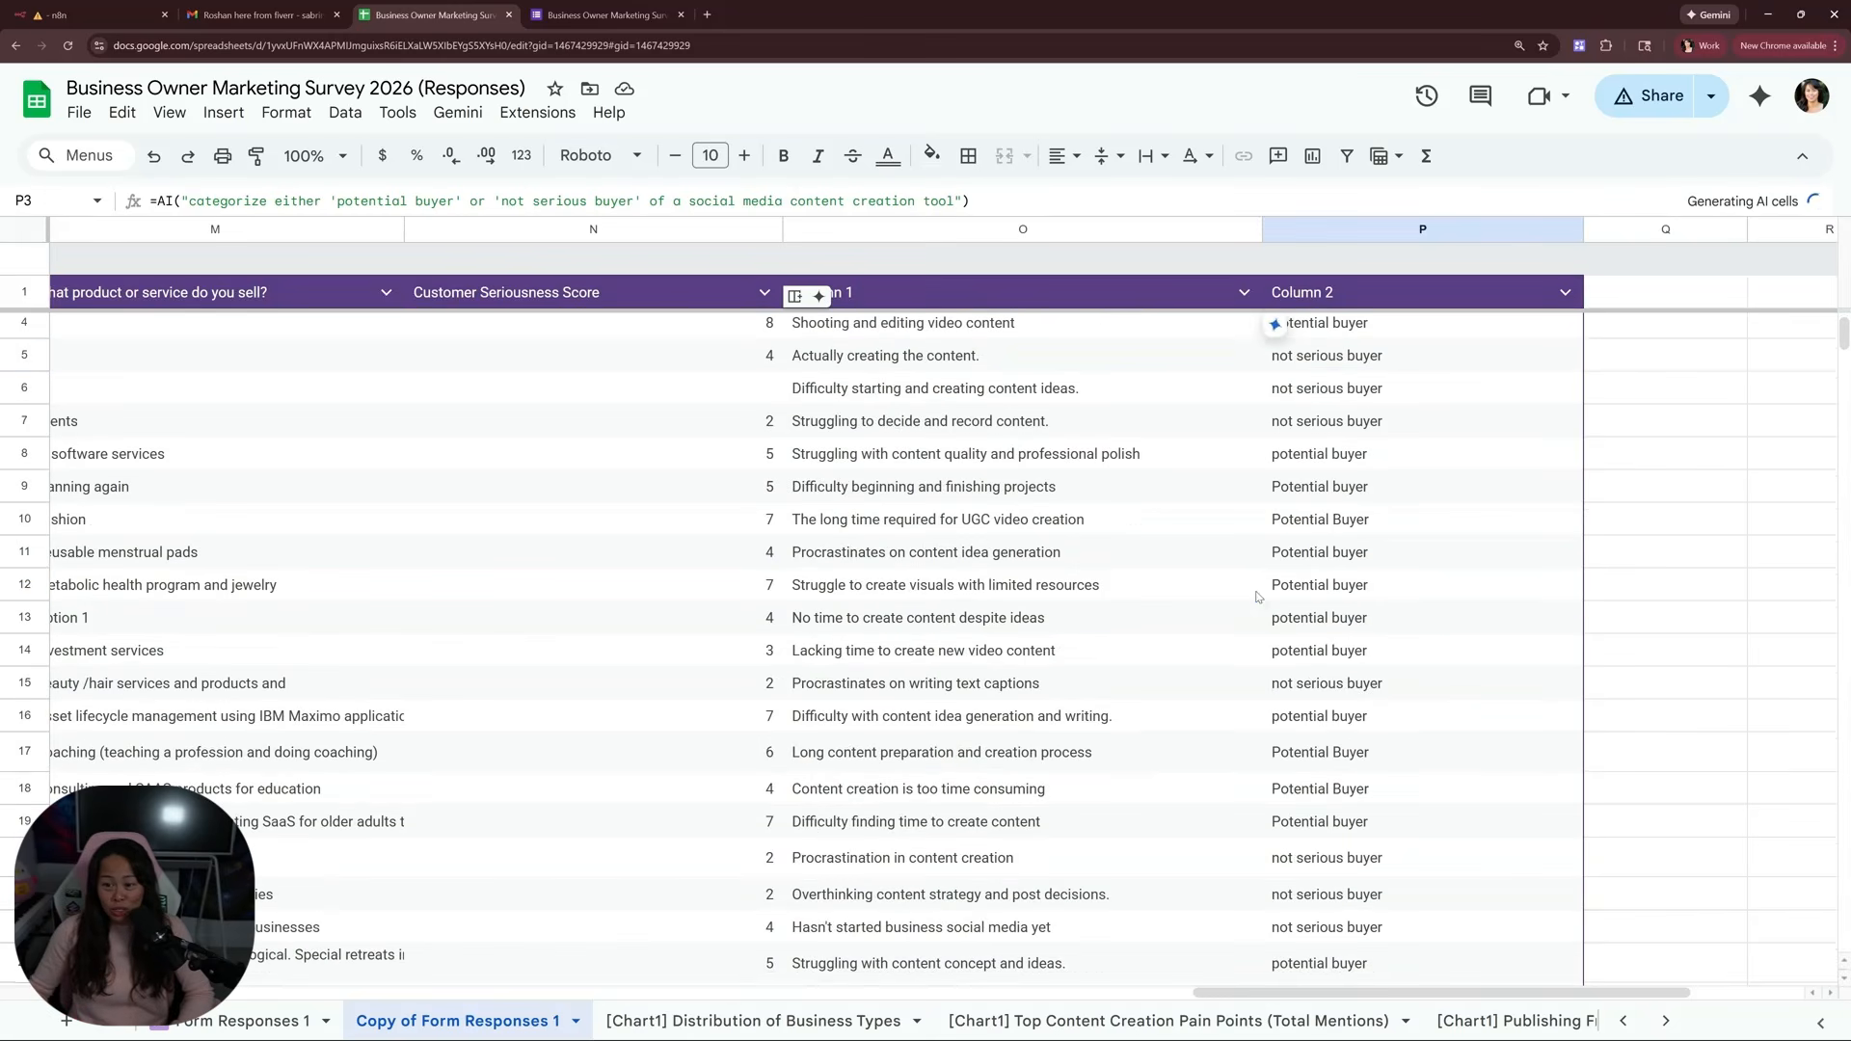
pyautogui.click(1287, 588)
pyautogui.scroll(-4, 1285, 598)
pyautogui.scroll(5, 1285, 604)
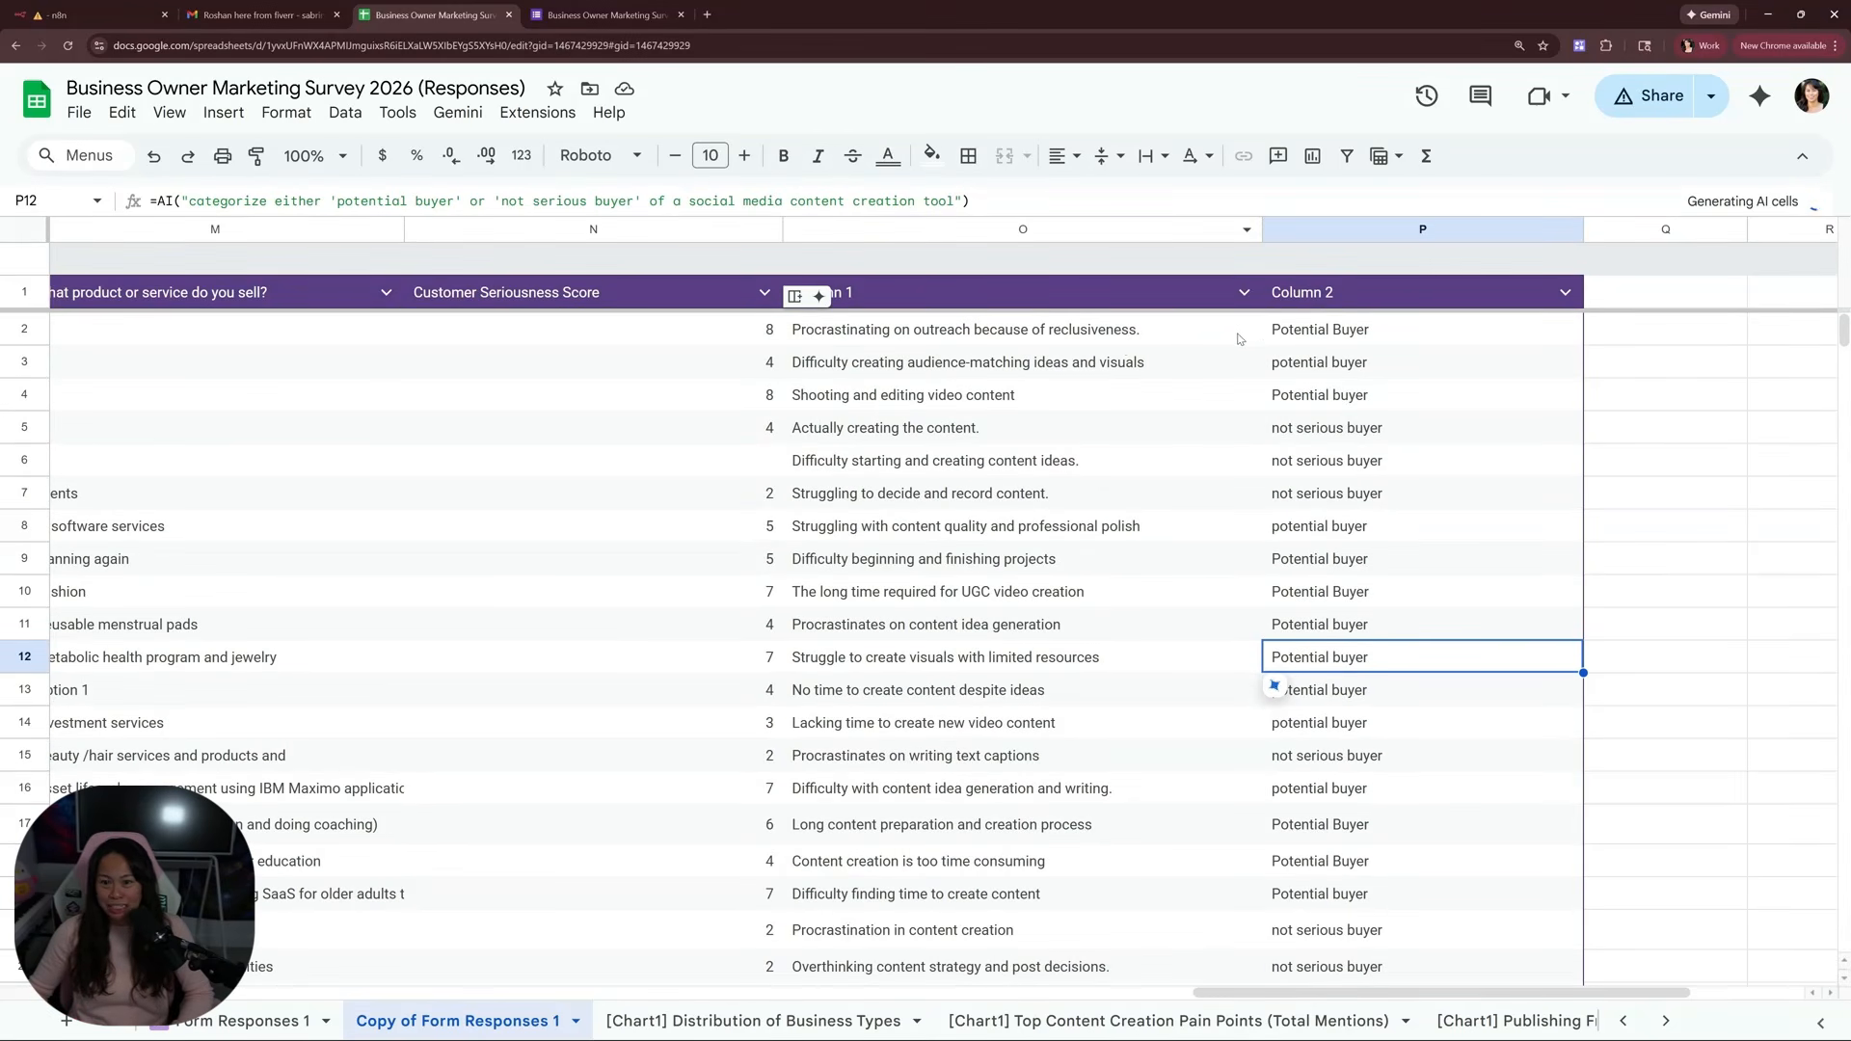
pyautogui.click(1330, 333)
pyautogui.scroll(-2, 1332, 461)
pyautogui.scroll(-4, 1332, 457)
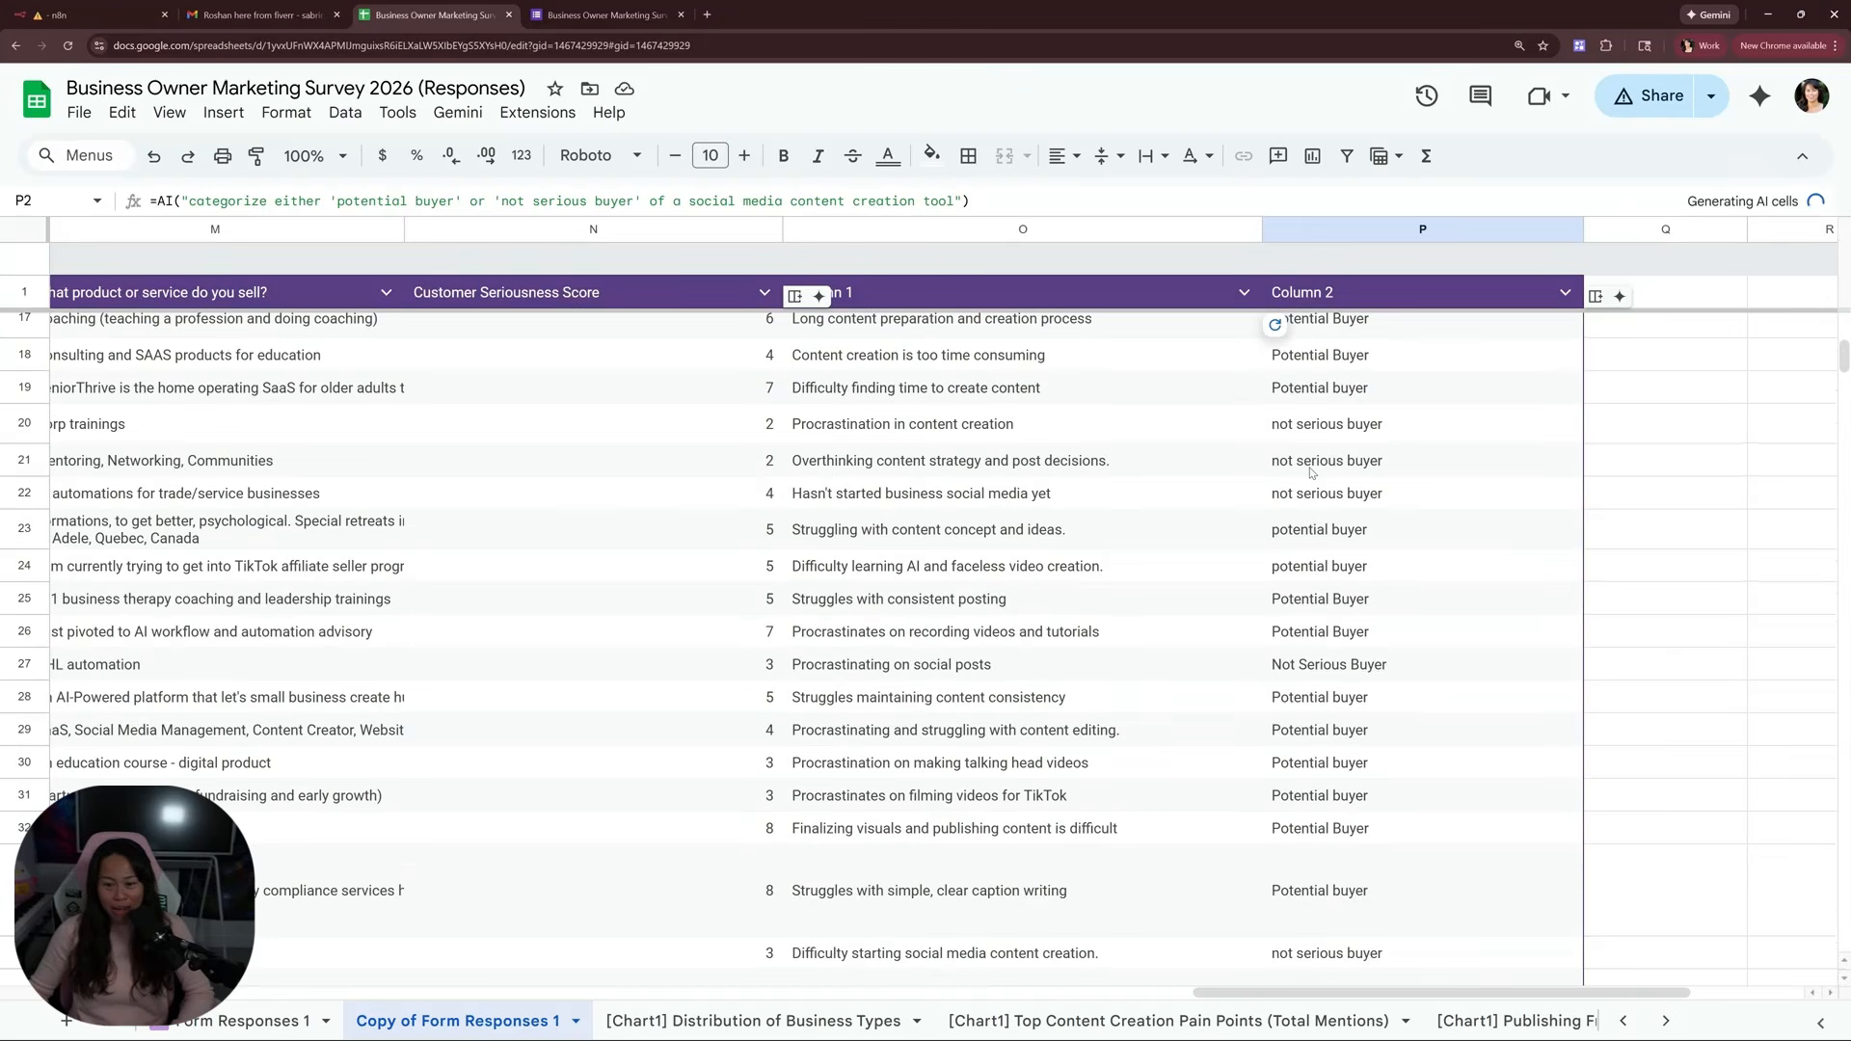
# Compare the pain point summaries in column O with the seriousness scores and buyer categories in the neighbouring columns
pyautogui.scroll(5, 588, 651)
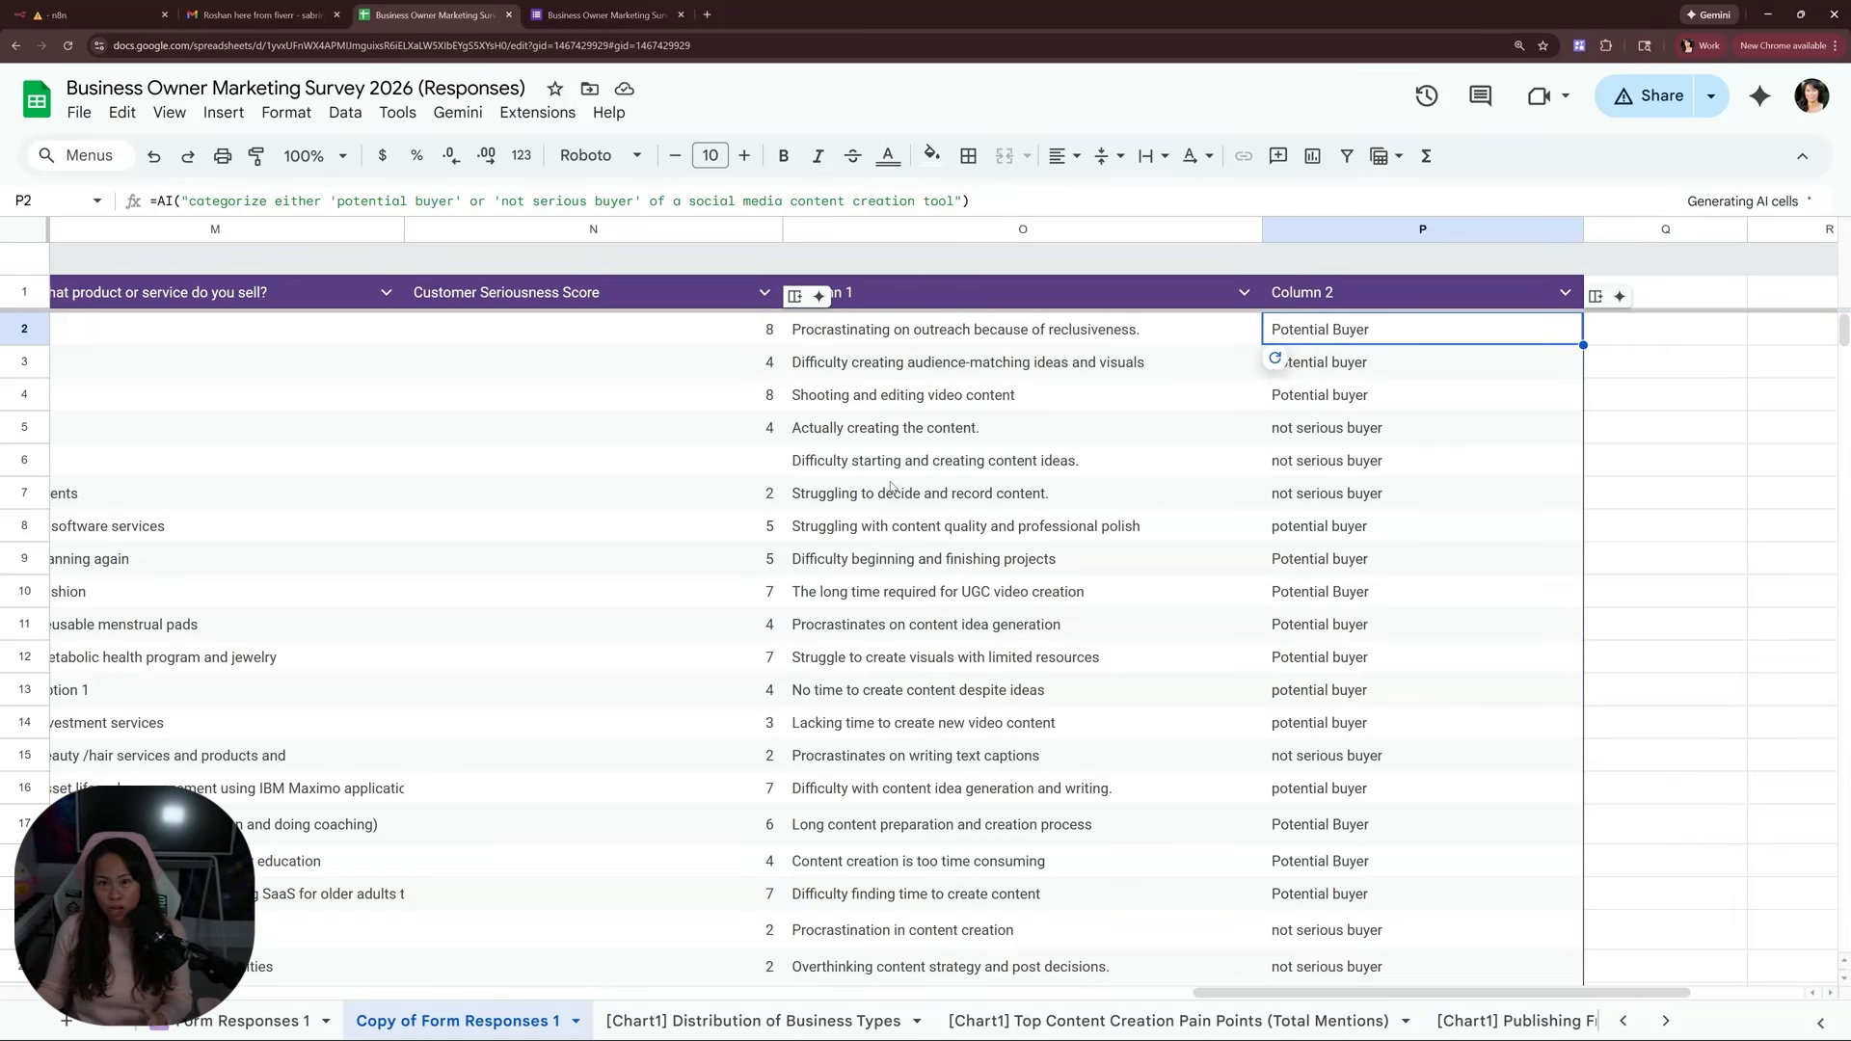
pyautogui.moveTo(1228, 994); pyautogui.dragTo(1077, 935)
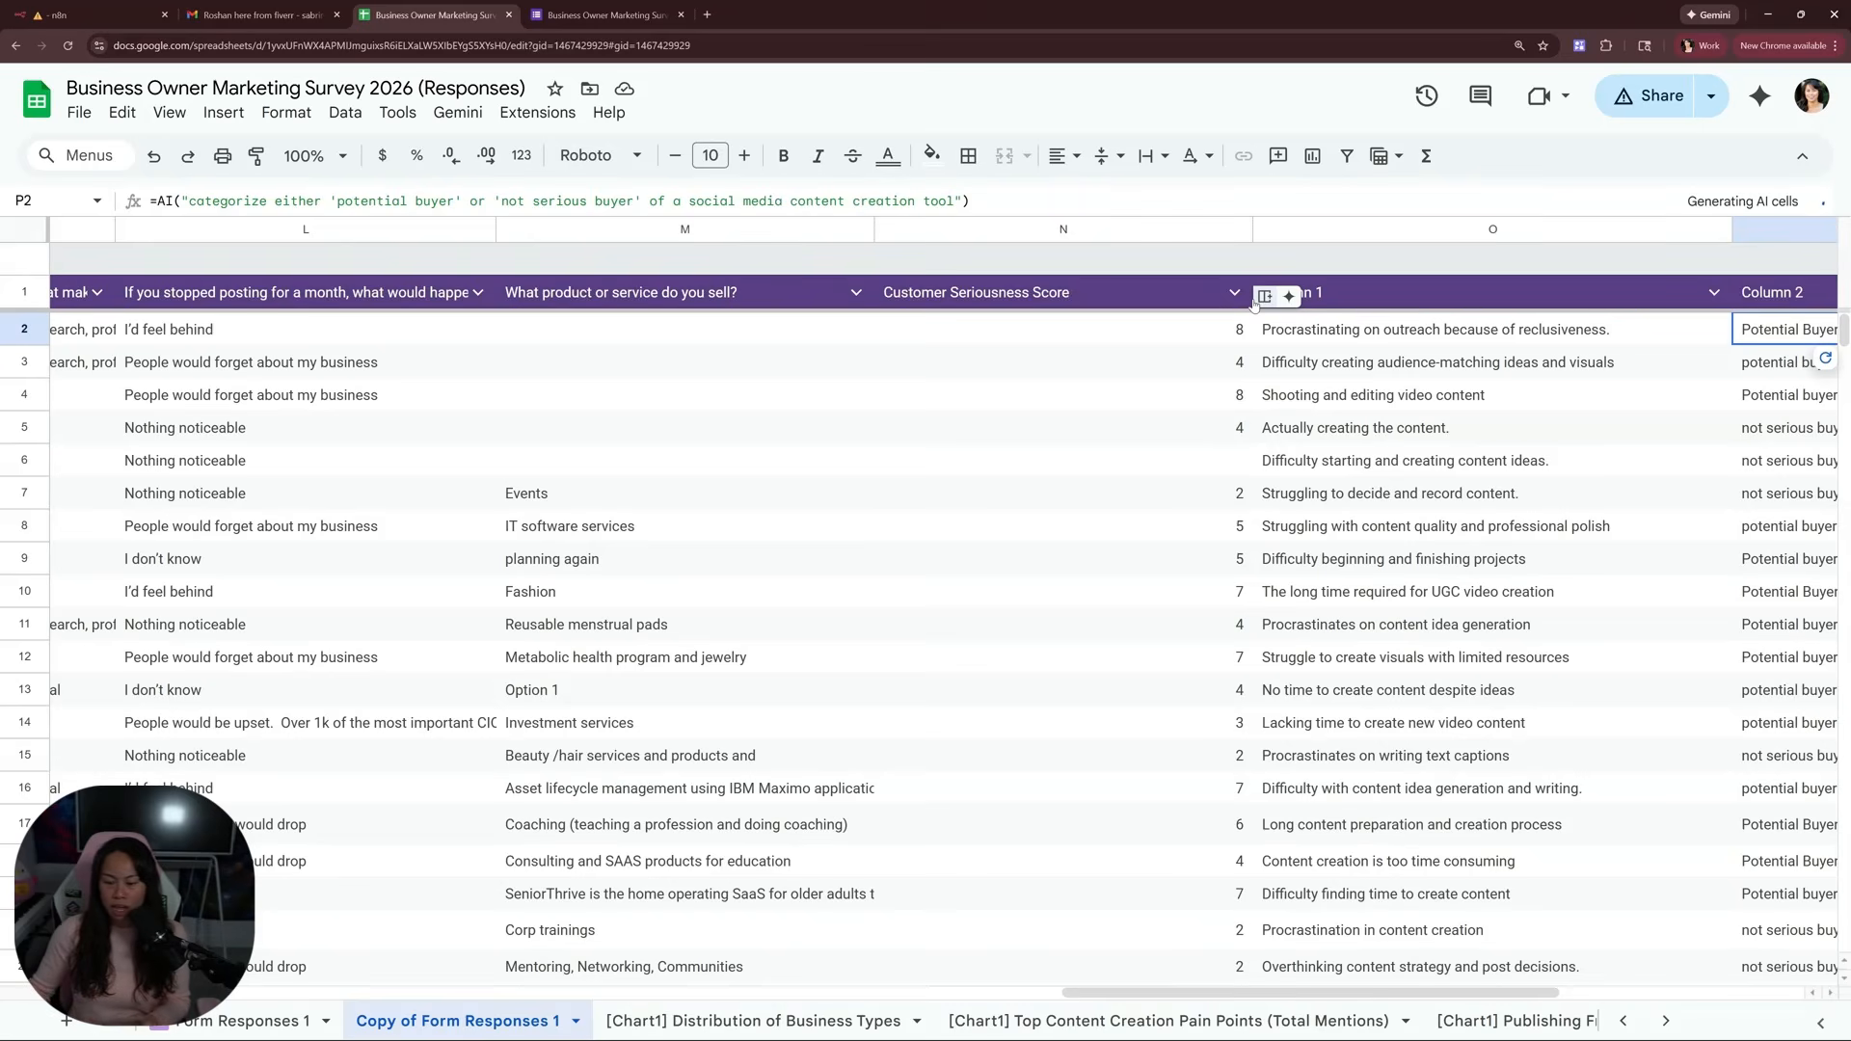
pyautogui.moveTo(1192, 979); pyautogui.dragTo(1230, 972)
pyautogui.click(1216, 583)
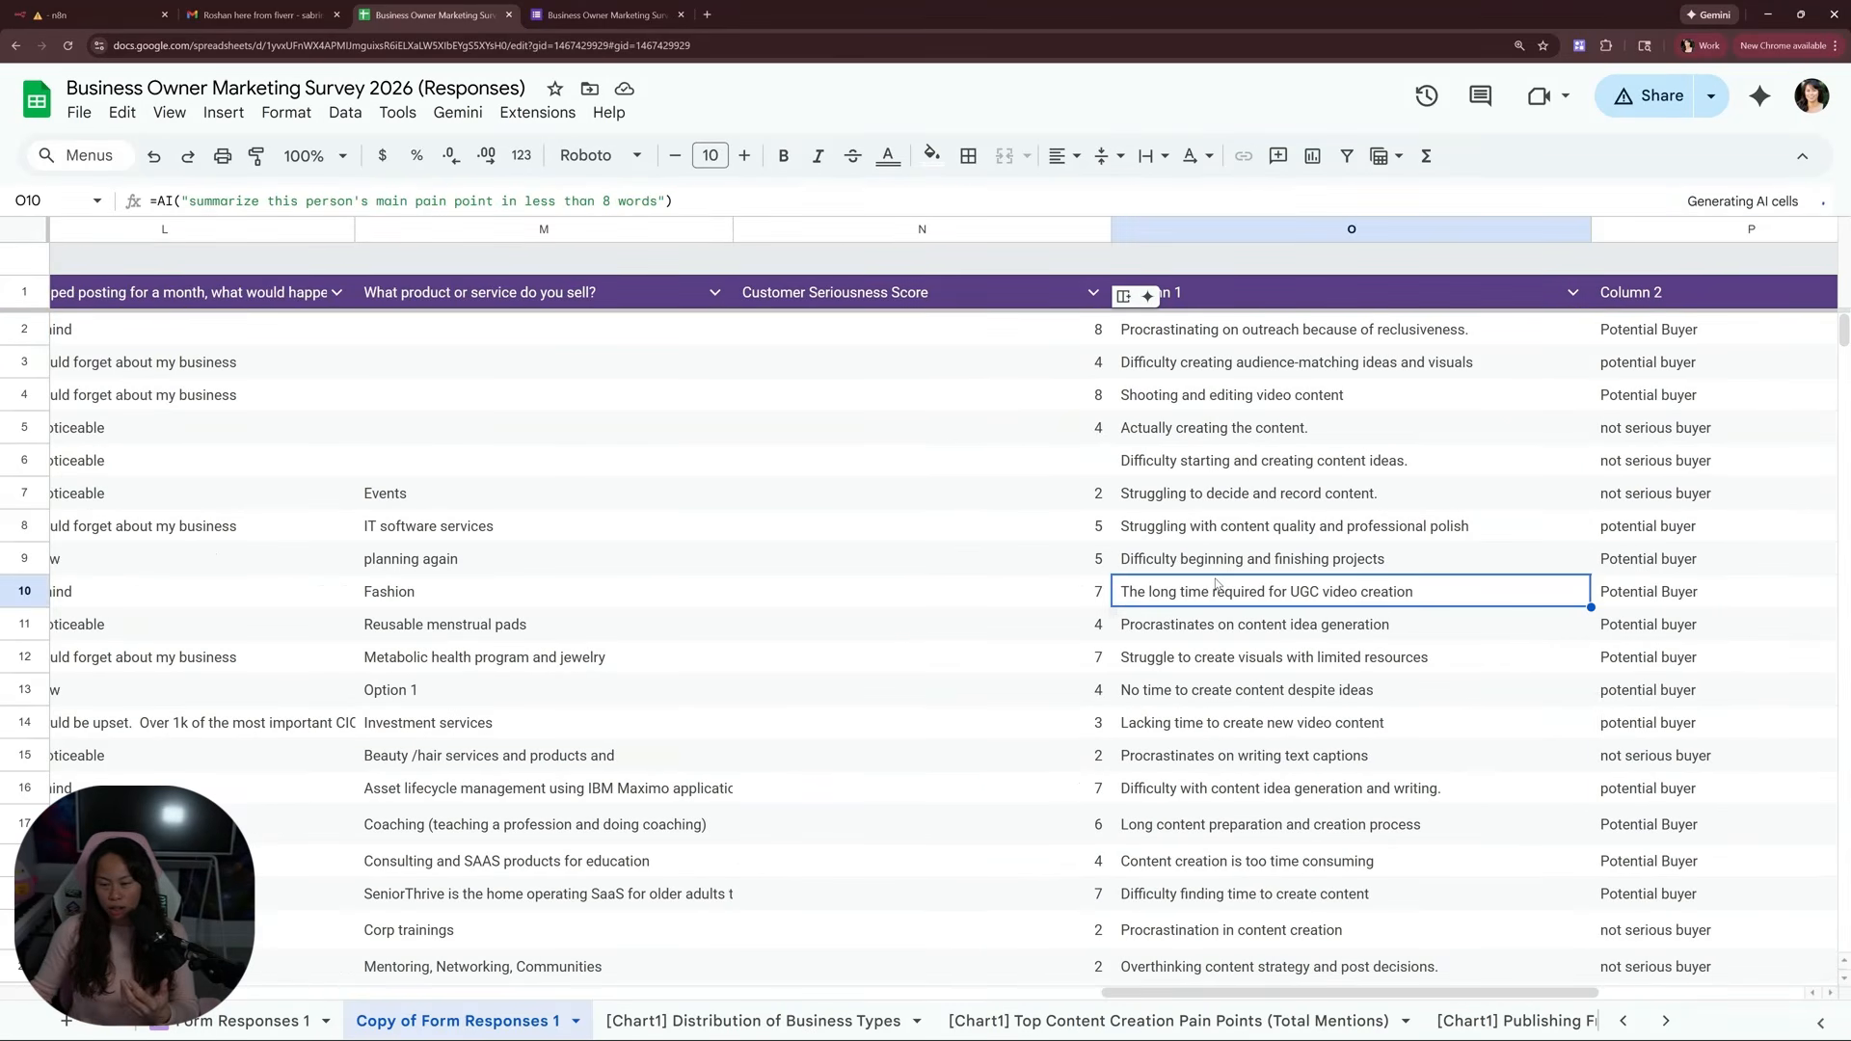
pyautogui.scroll(-5, 1217, 583)
pyautogui.click(1251, 721)
pyautogui.click(1238, 503)
pyautogui.scroll(-1, 1241, 675)
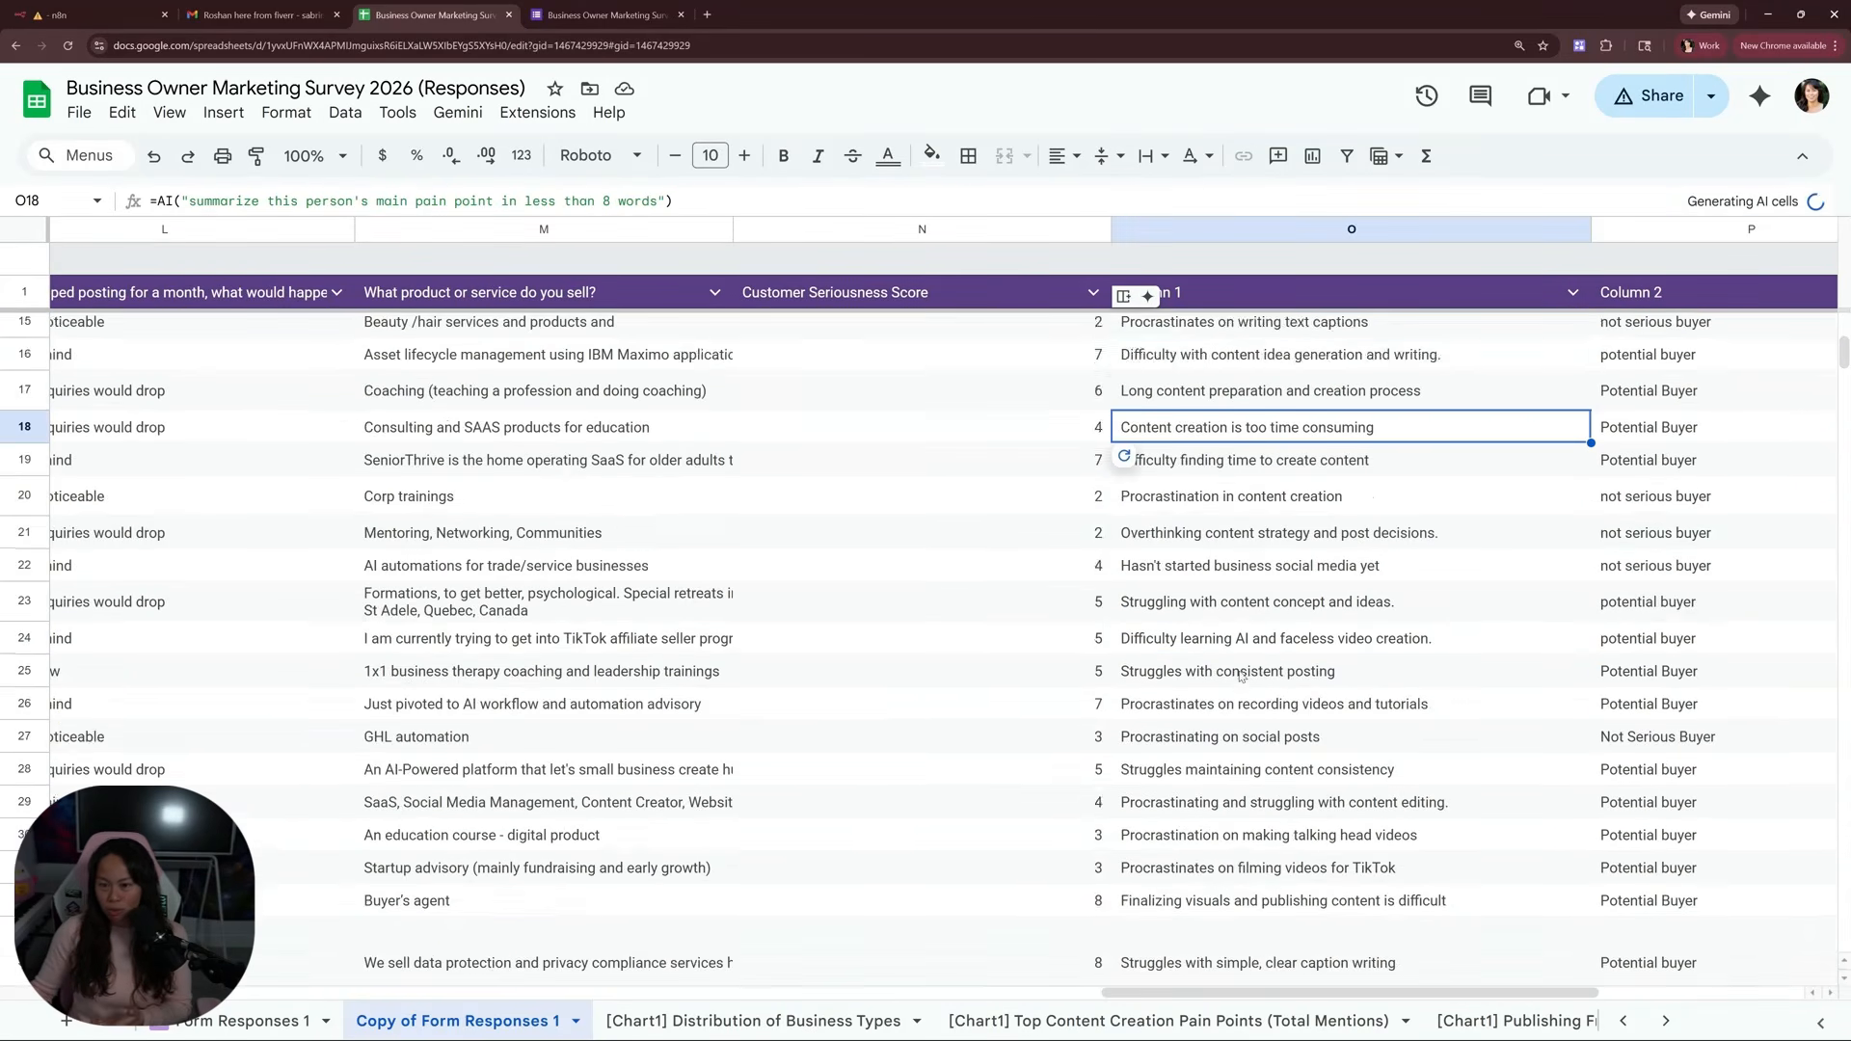
pyautogui.scroll(-2, 1242, 677)
pyautogui.scroll(5, 1242, 677)
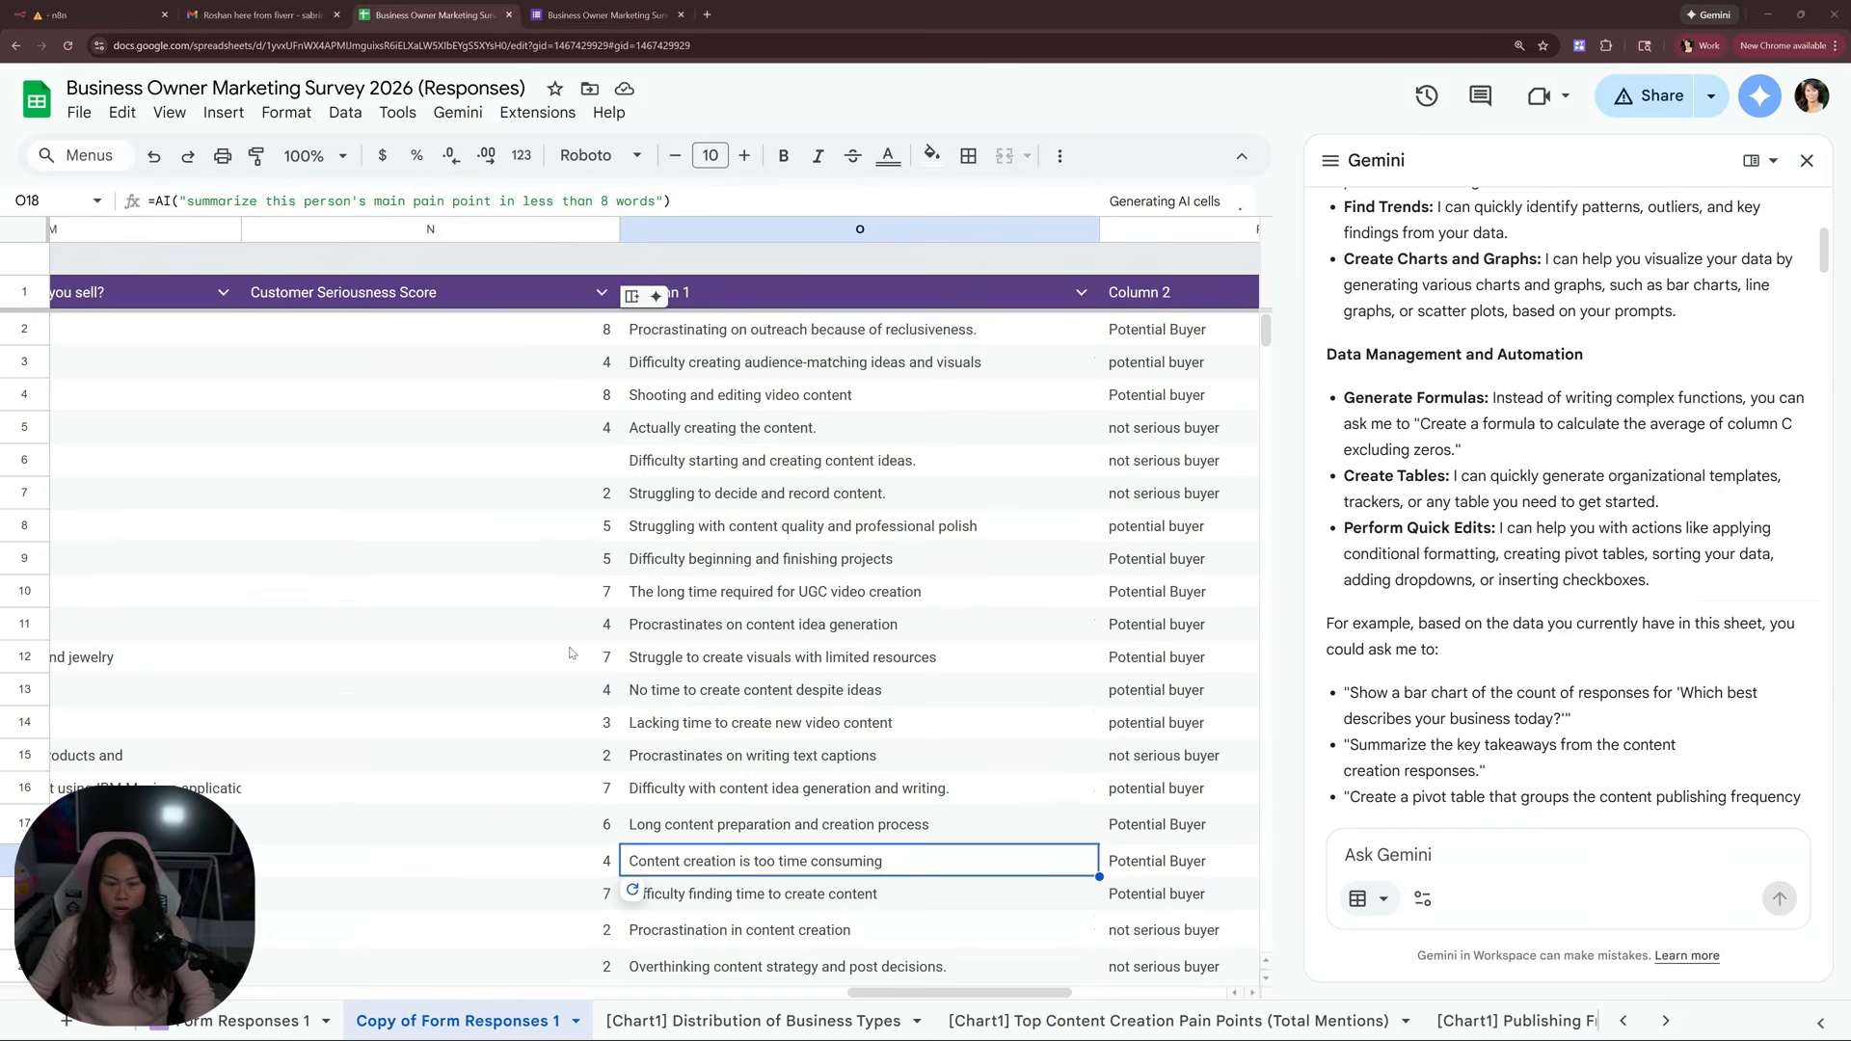
# Read Gemini's list of data management and automation abilities, focusing on the Perform Quick Edits entry
pyautogui.scroll(1, 1348, 450)
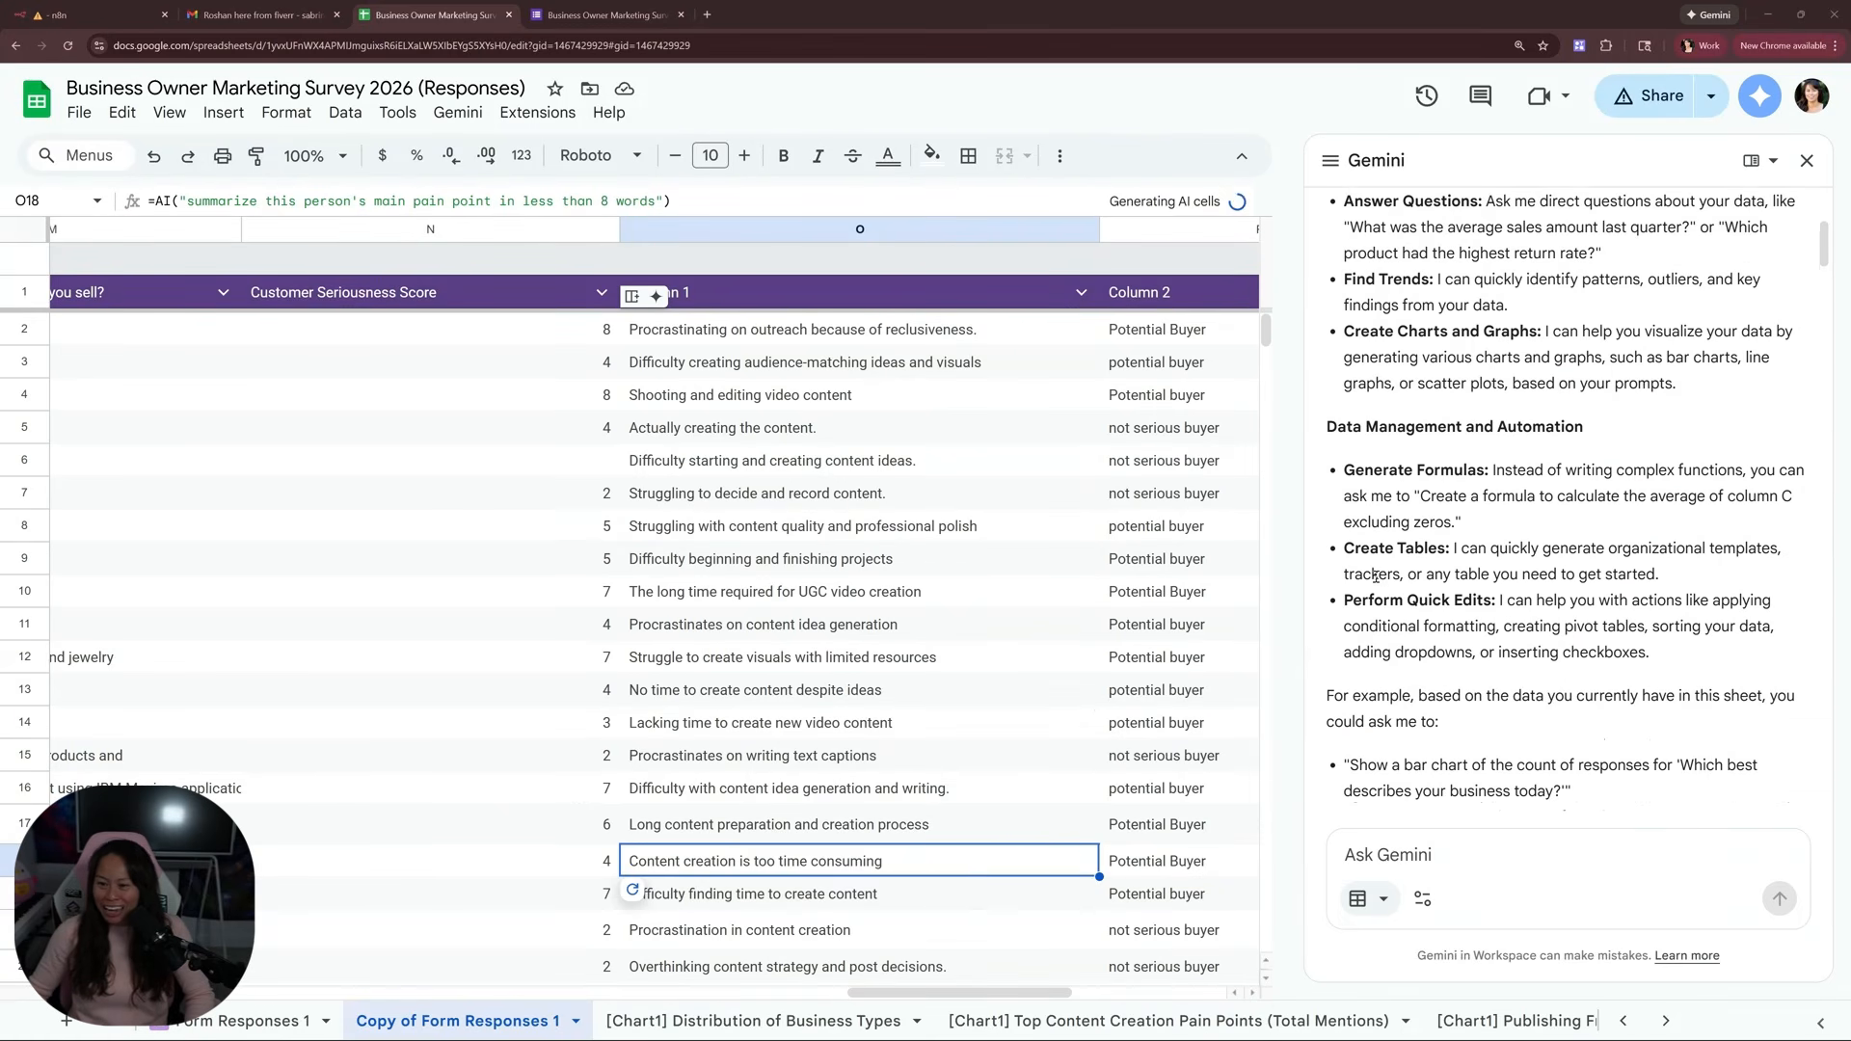
pyautogui.scroll(-2, 1408, 618)
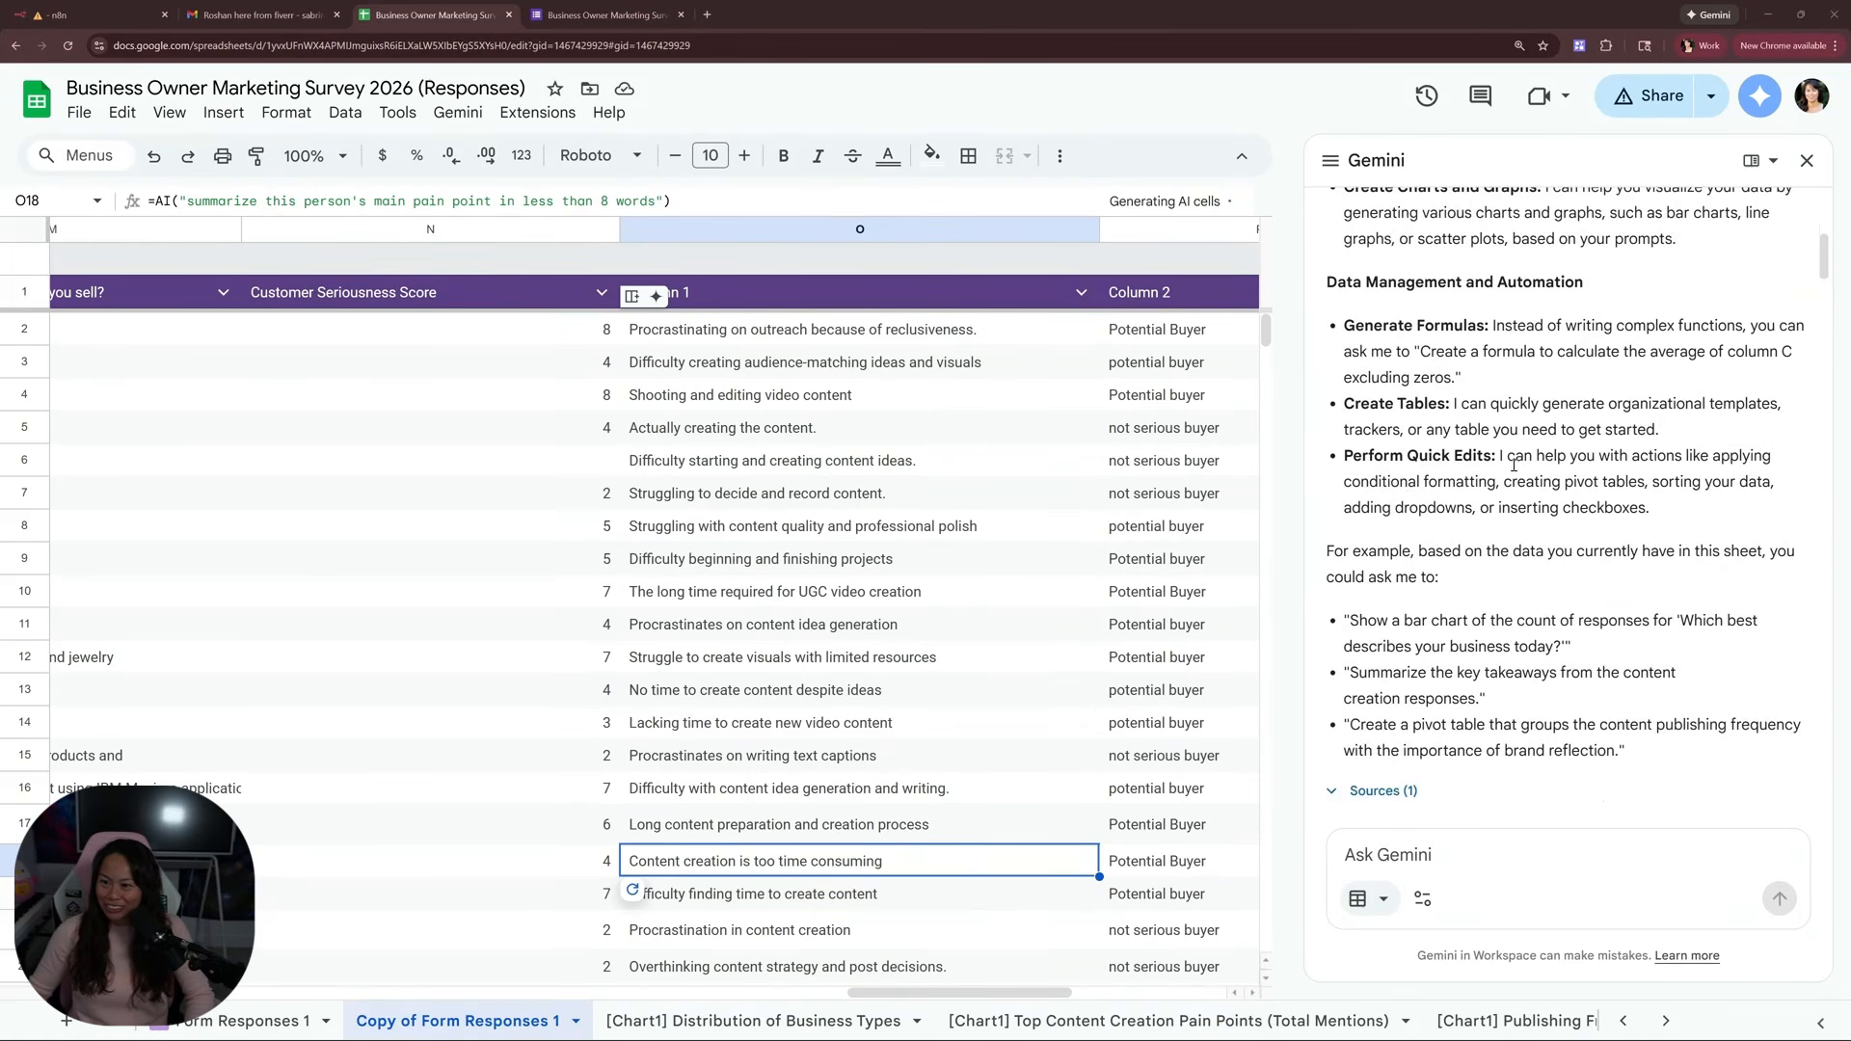
pyautogui.moveTo(1502, 461); pyautogui.dragTo(1612, 510)
pyautogui.click(1458, 473)
pyautogui.moveTo(1496, 460); pyautogui.dragTo(1673, 486)
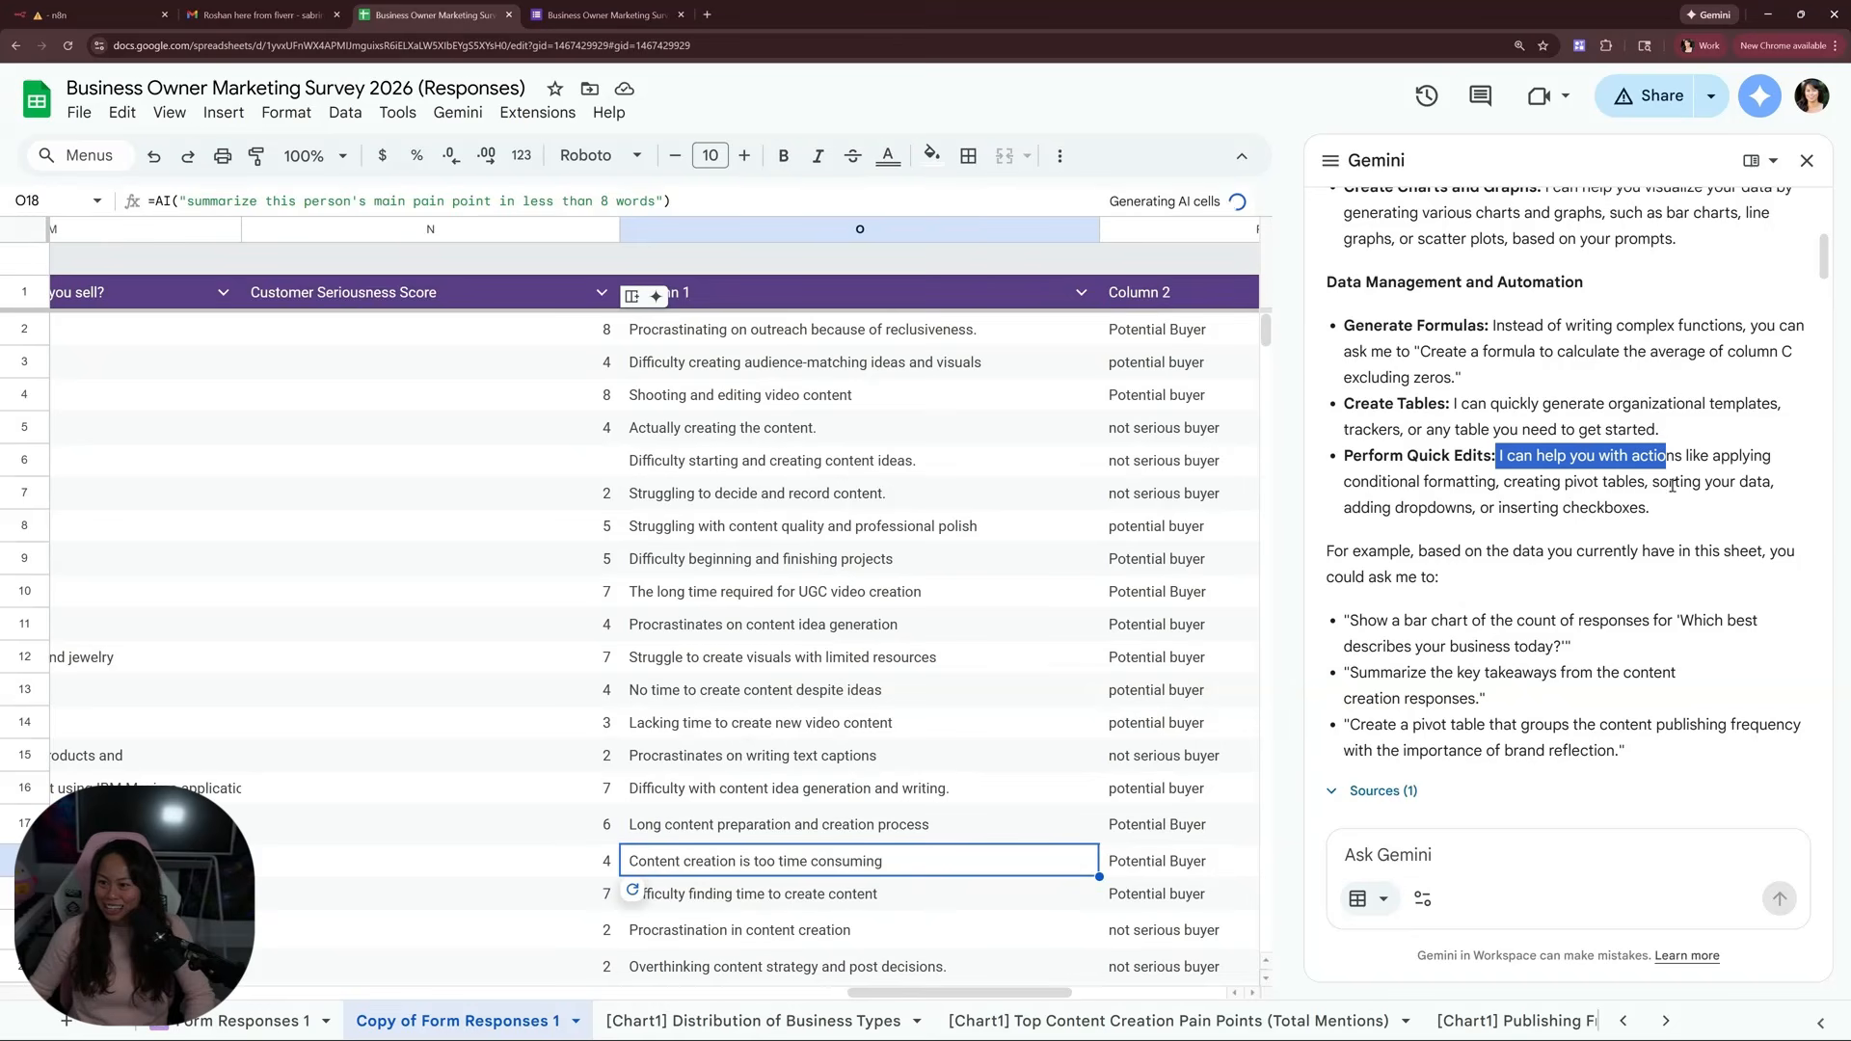
pyautogui.moveTo(1345, 487); pyautogui.dragTo(1475, 516)
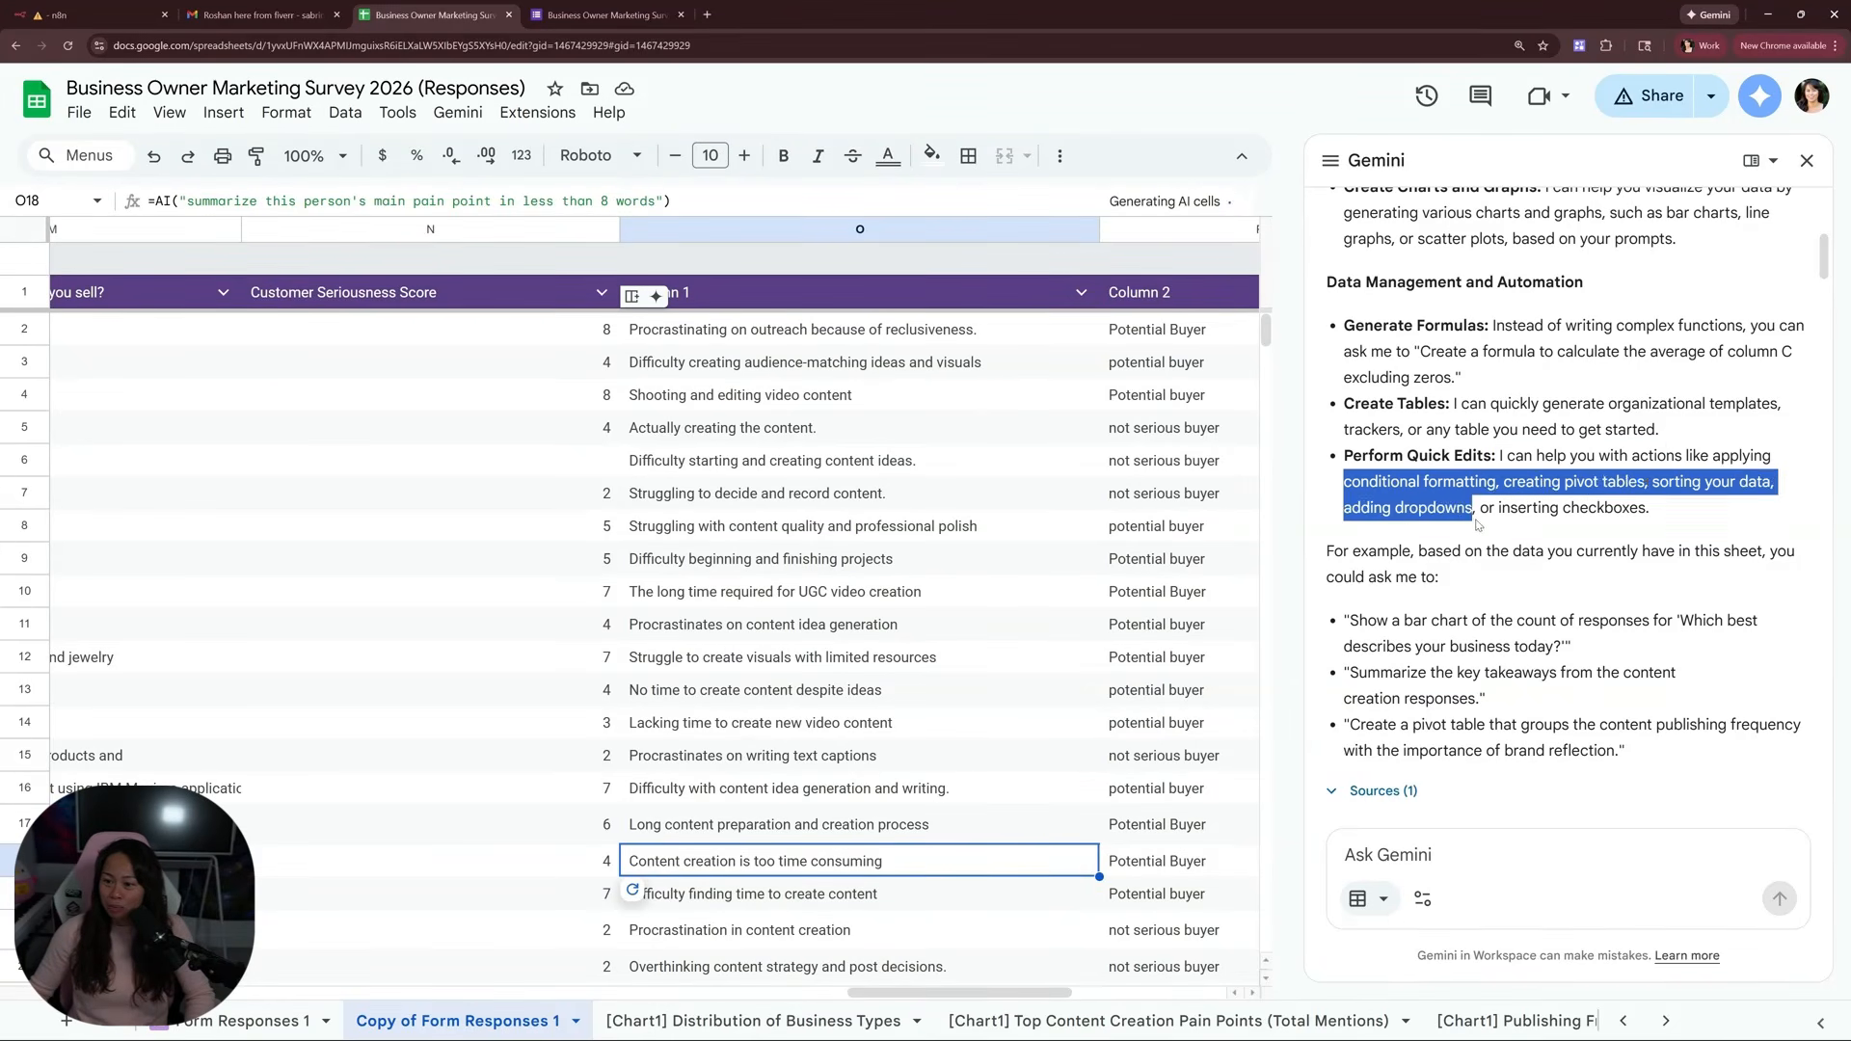
pyautogui.moveTo(1651, 509); pyautogui.dragTo(1316, 523)
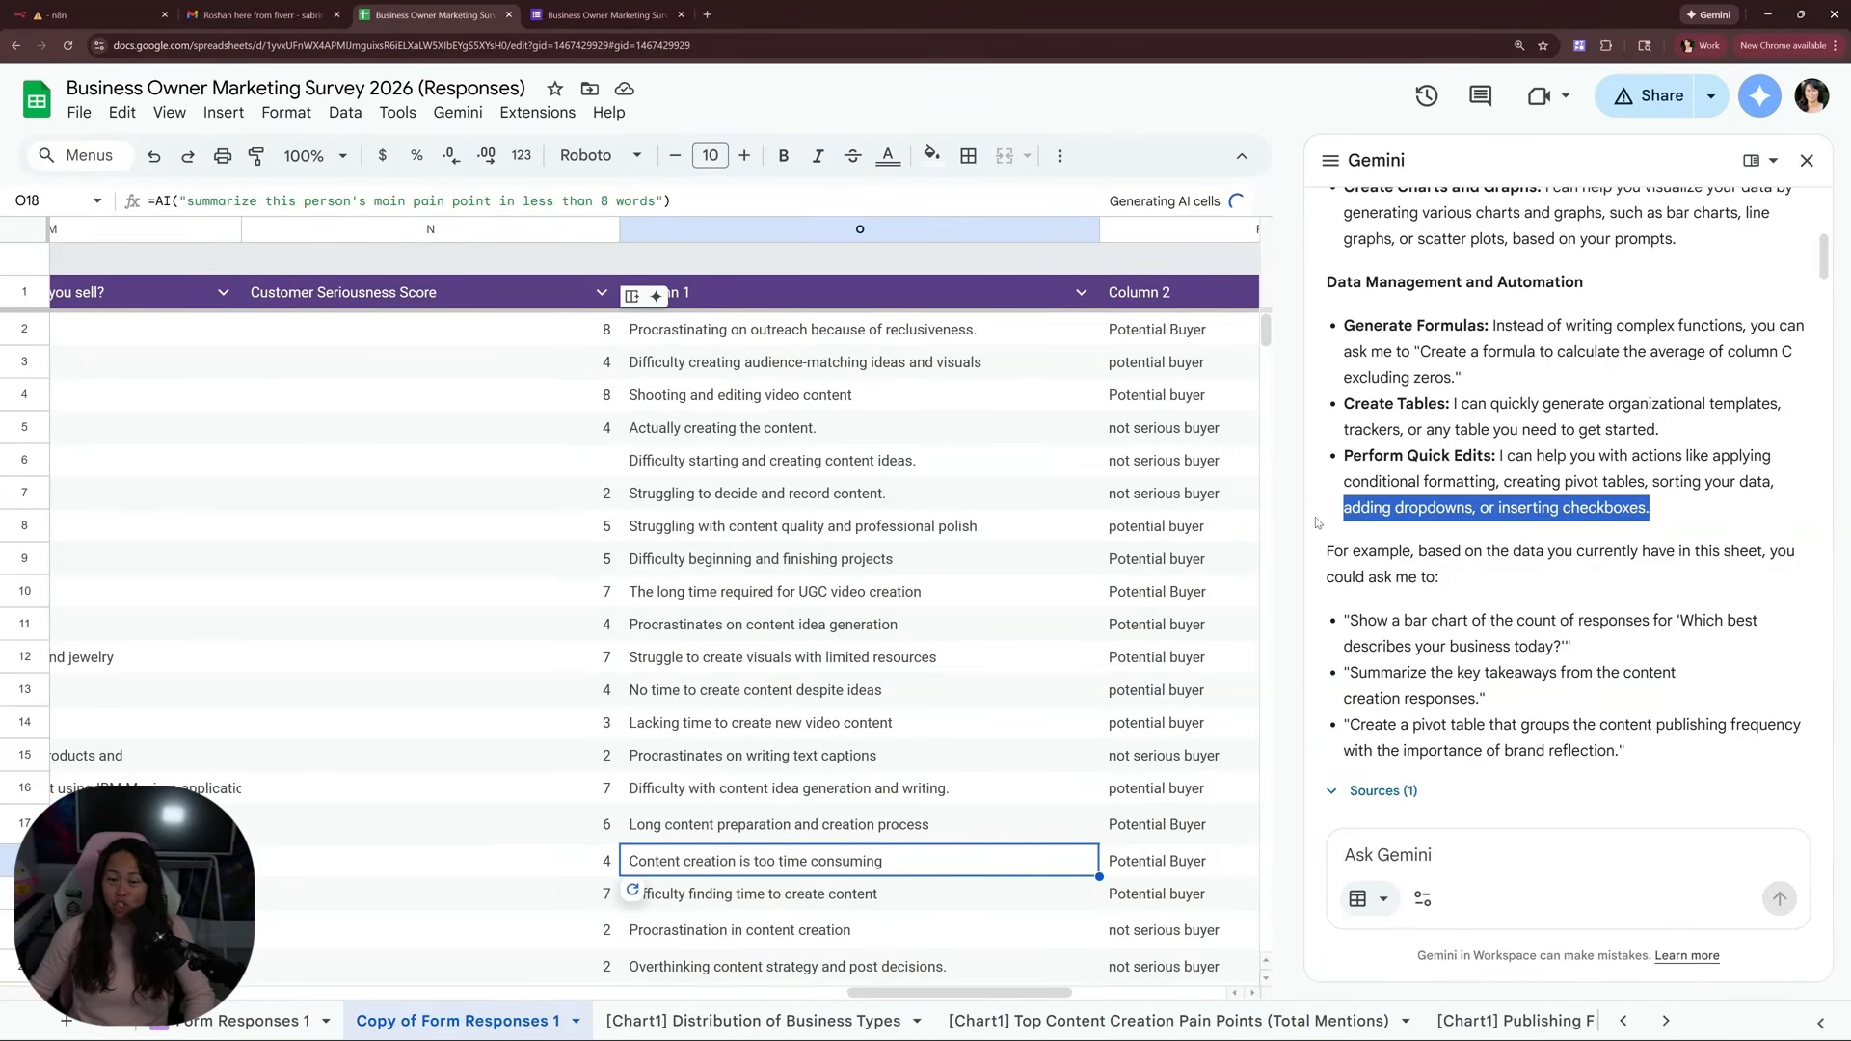
pyautogui.click(1383, 508)
# Ask Gemini "if a row is "potential buyer" color it green to indicate MONEY" and check the row formatting down the sheet
pyautogui.click(1457, 856)
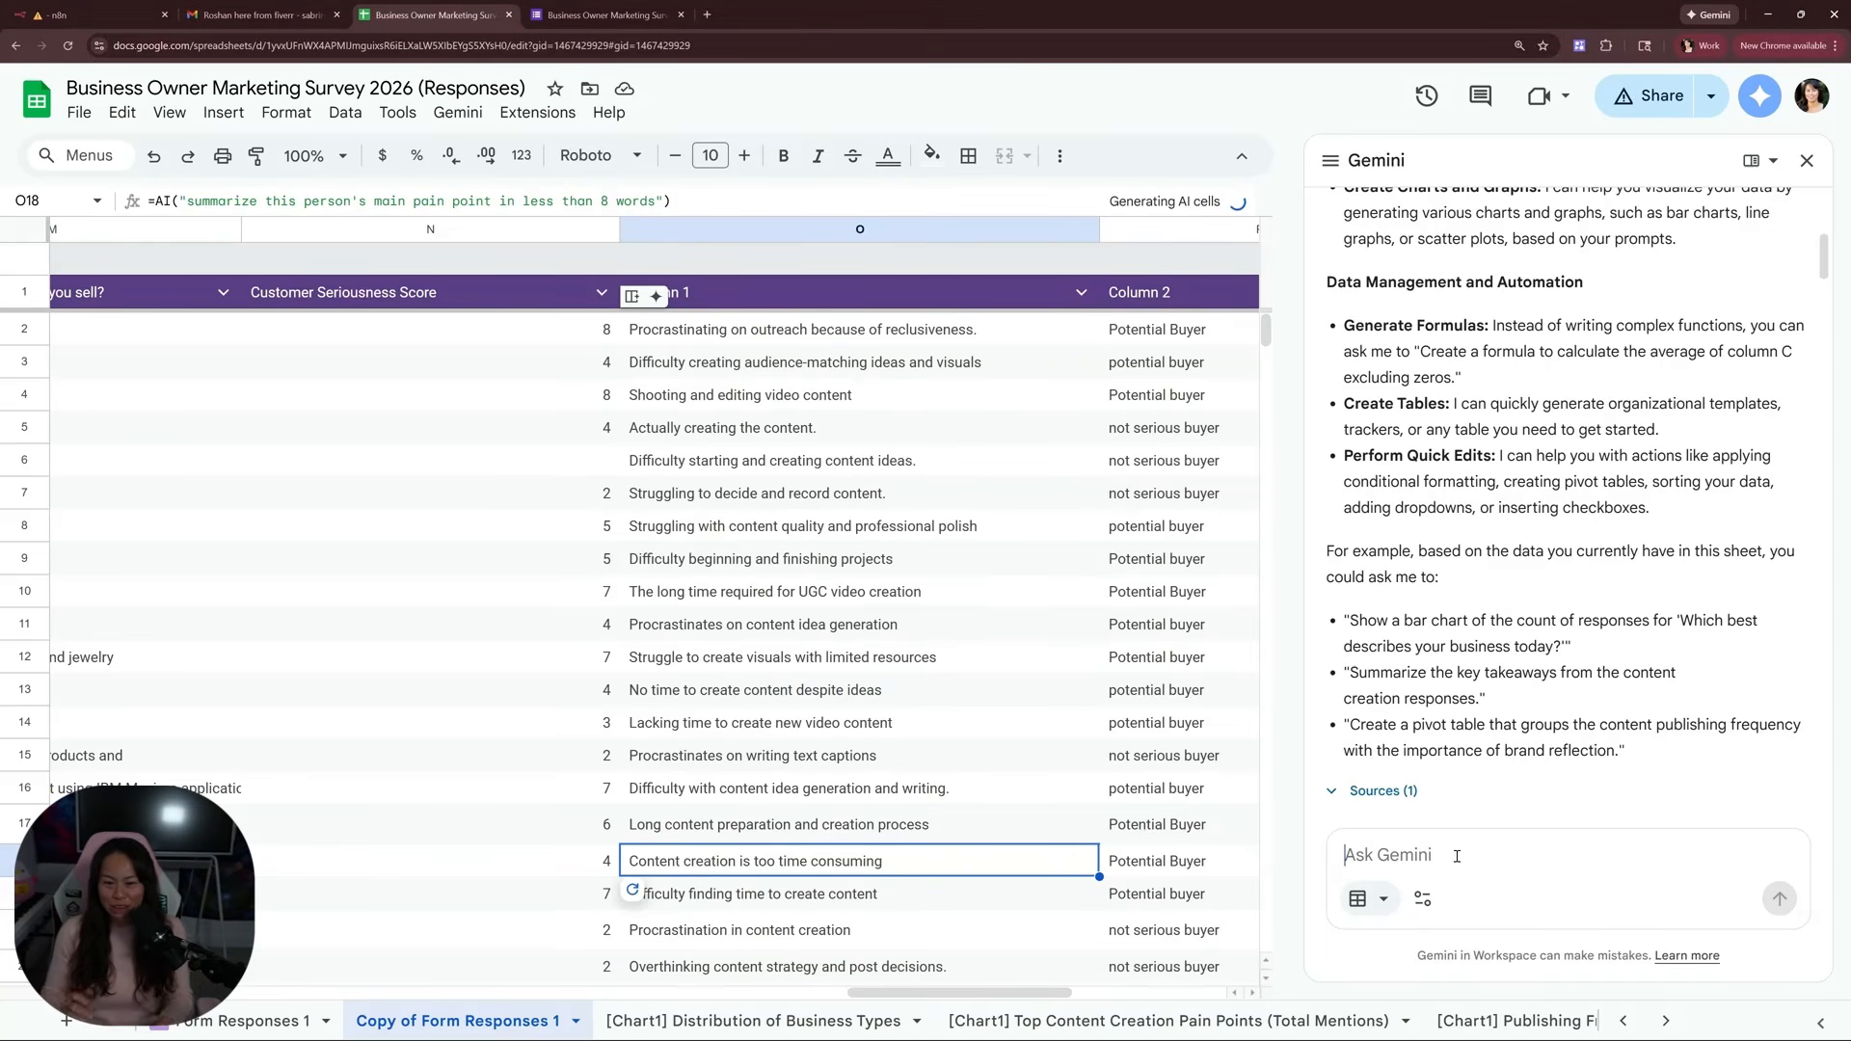
pyautogui.write('if a ')
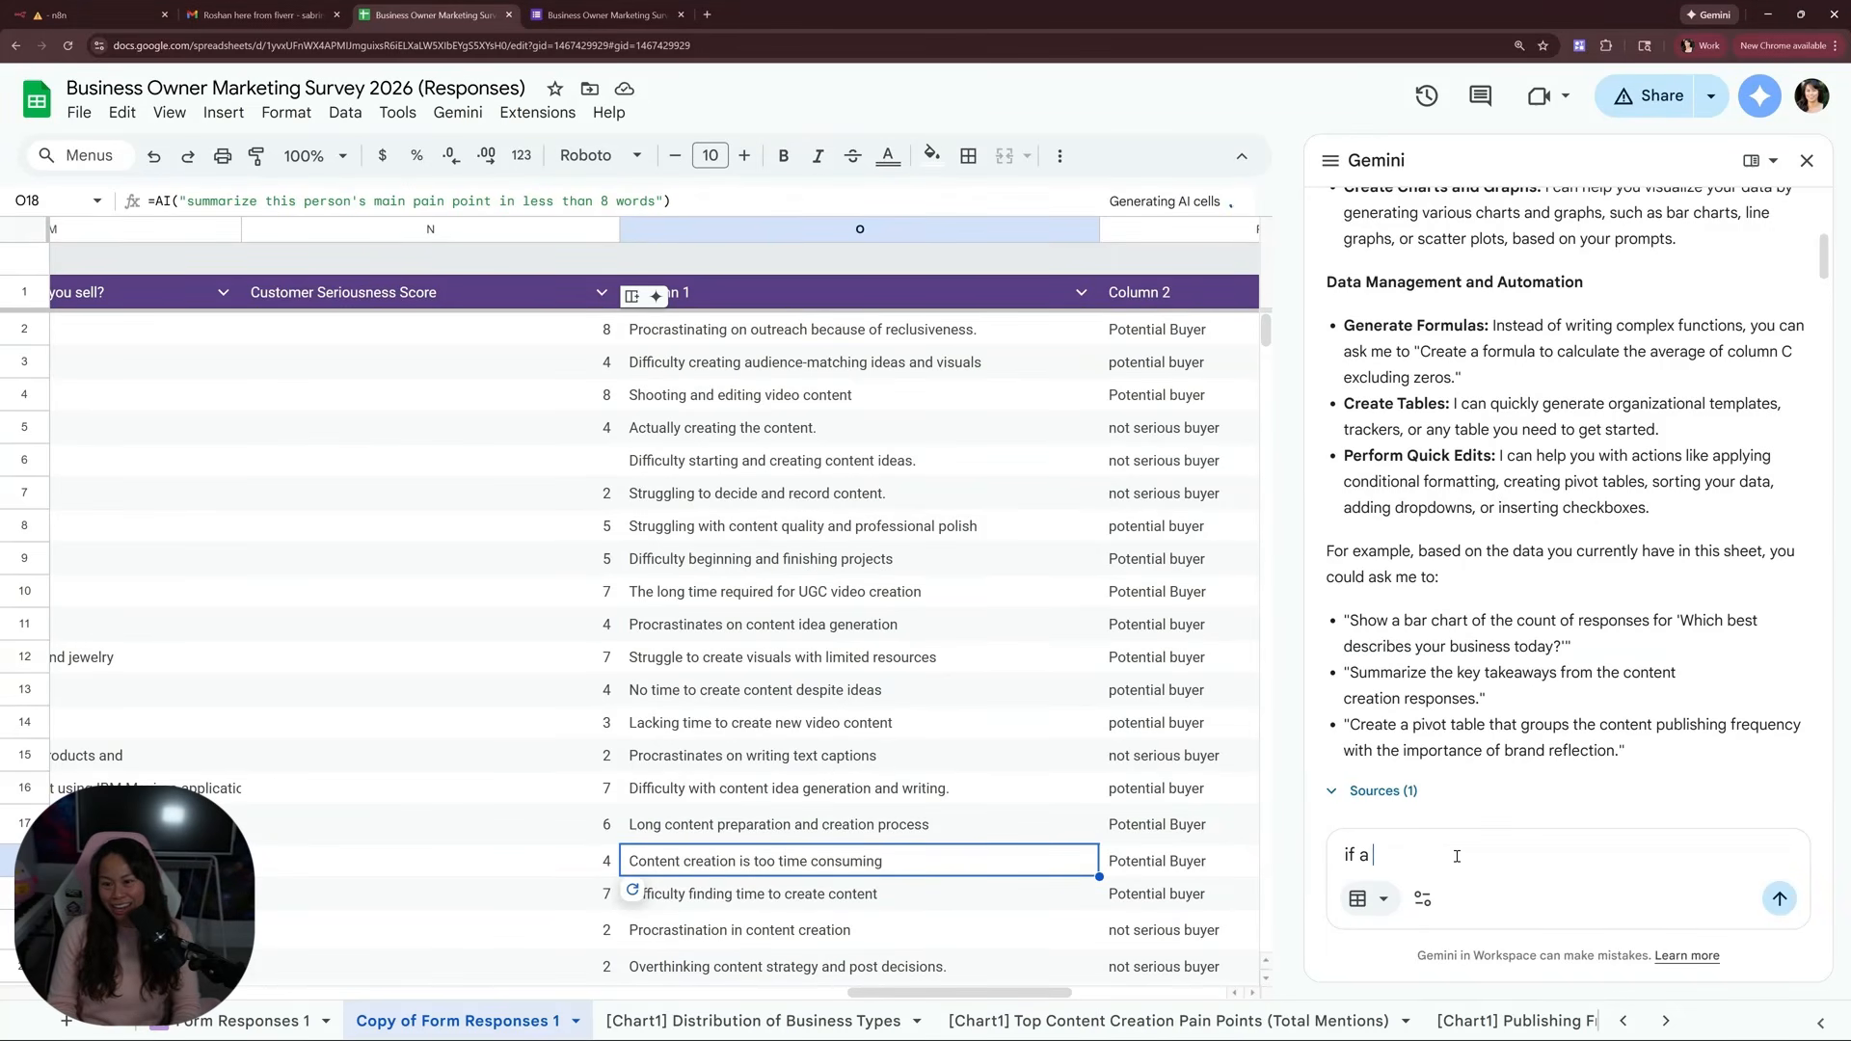
pyautogui.write('row is "potential buyer" color it ')
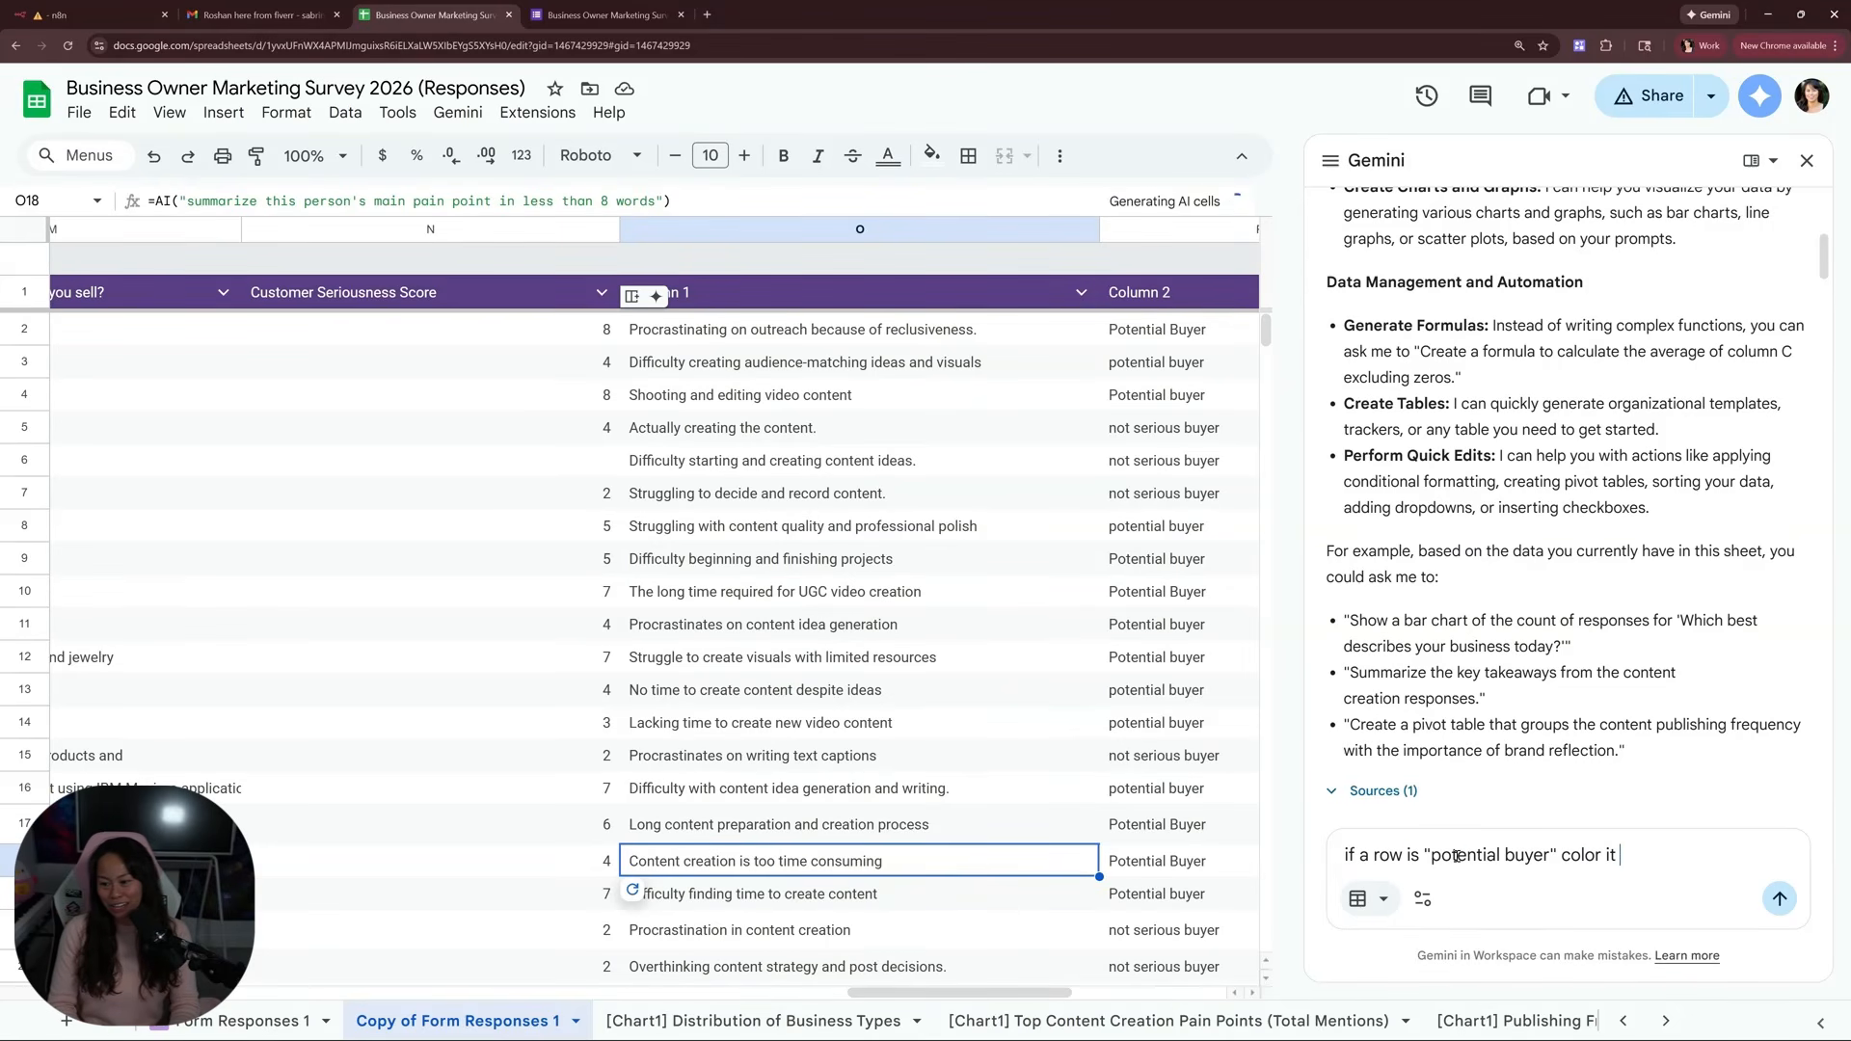
pyautogui.write('green to')
pyautogui.press('Return')
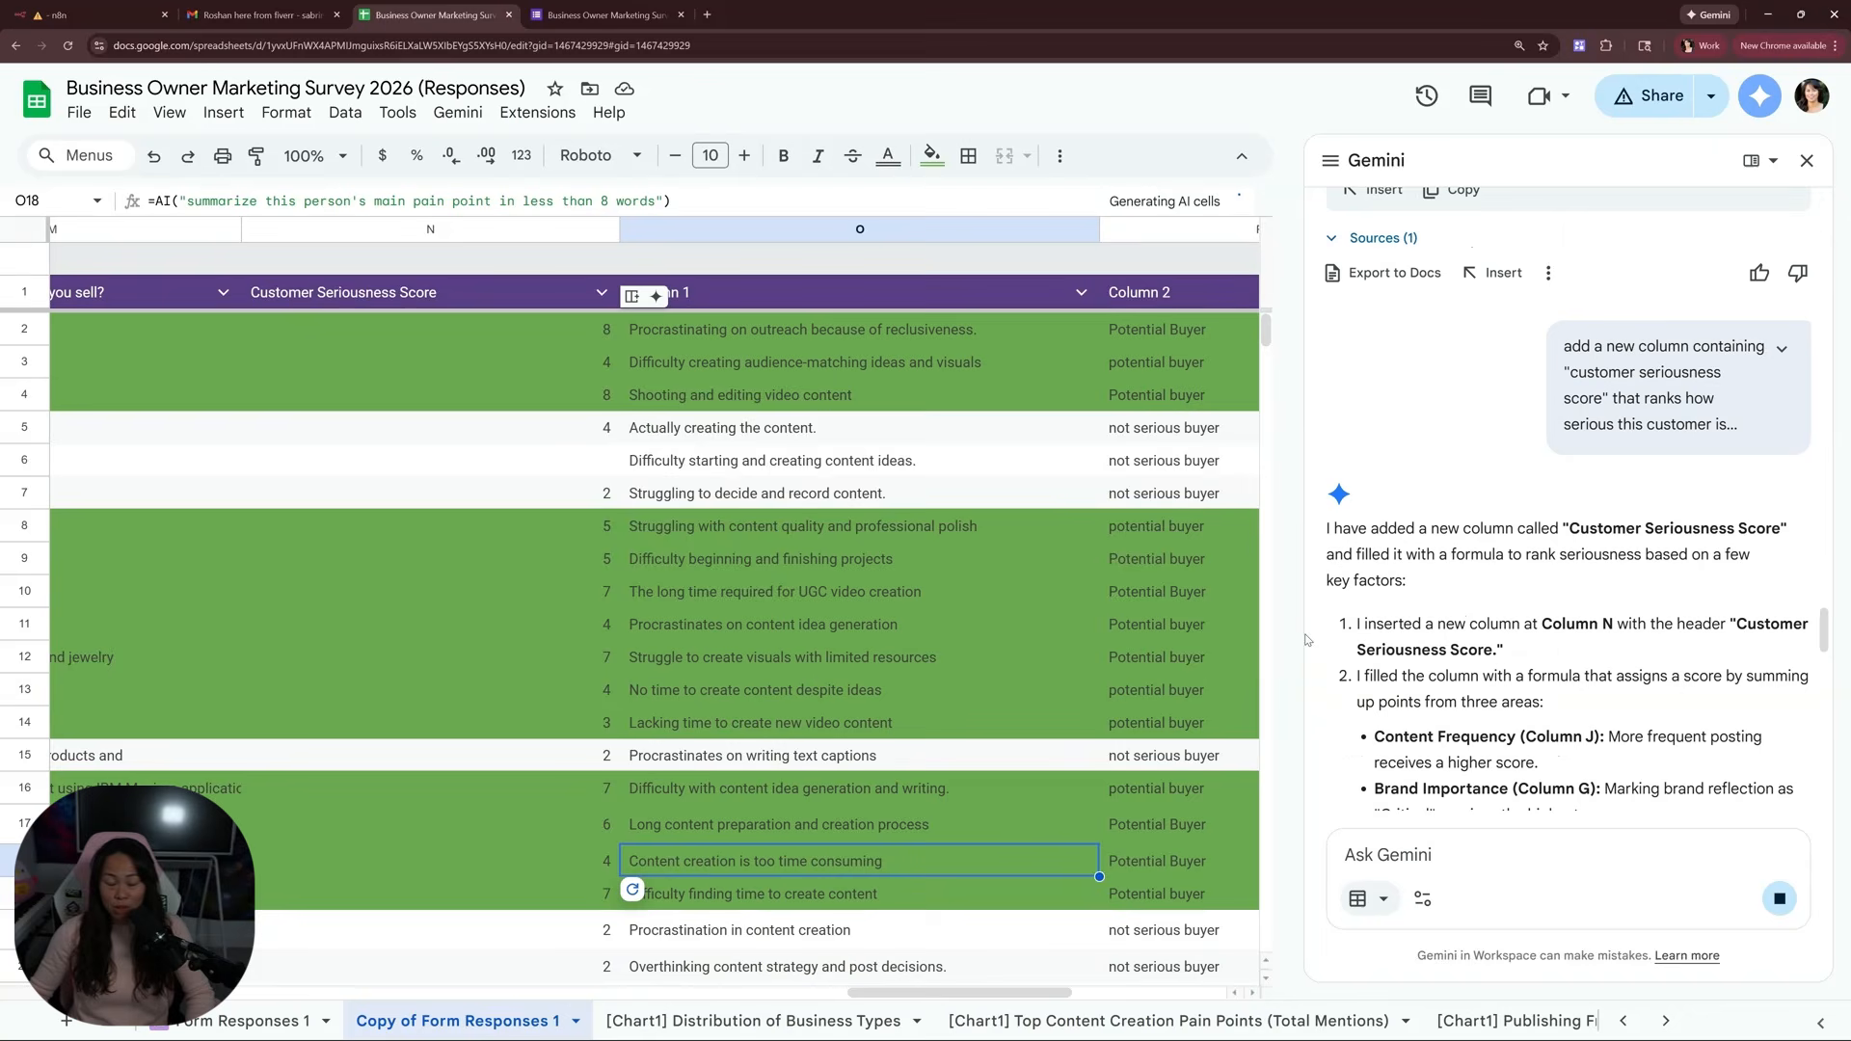
pyautogui.scroll(-3, 1150, 680)
pyautogui.scroll(-3, 1121, 684)
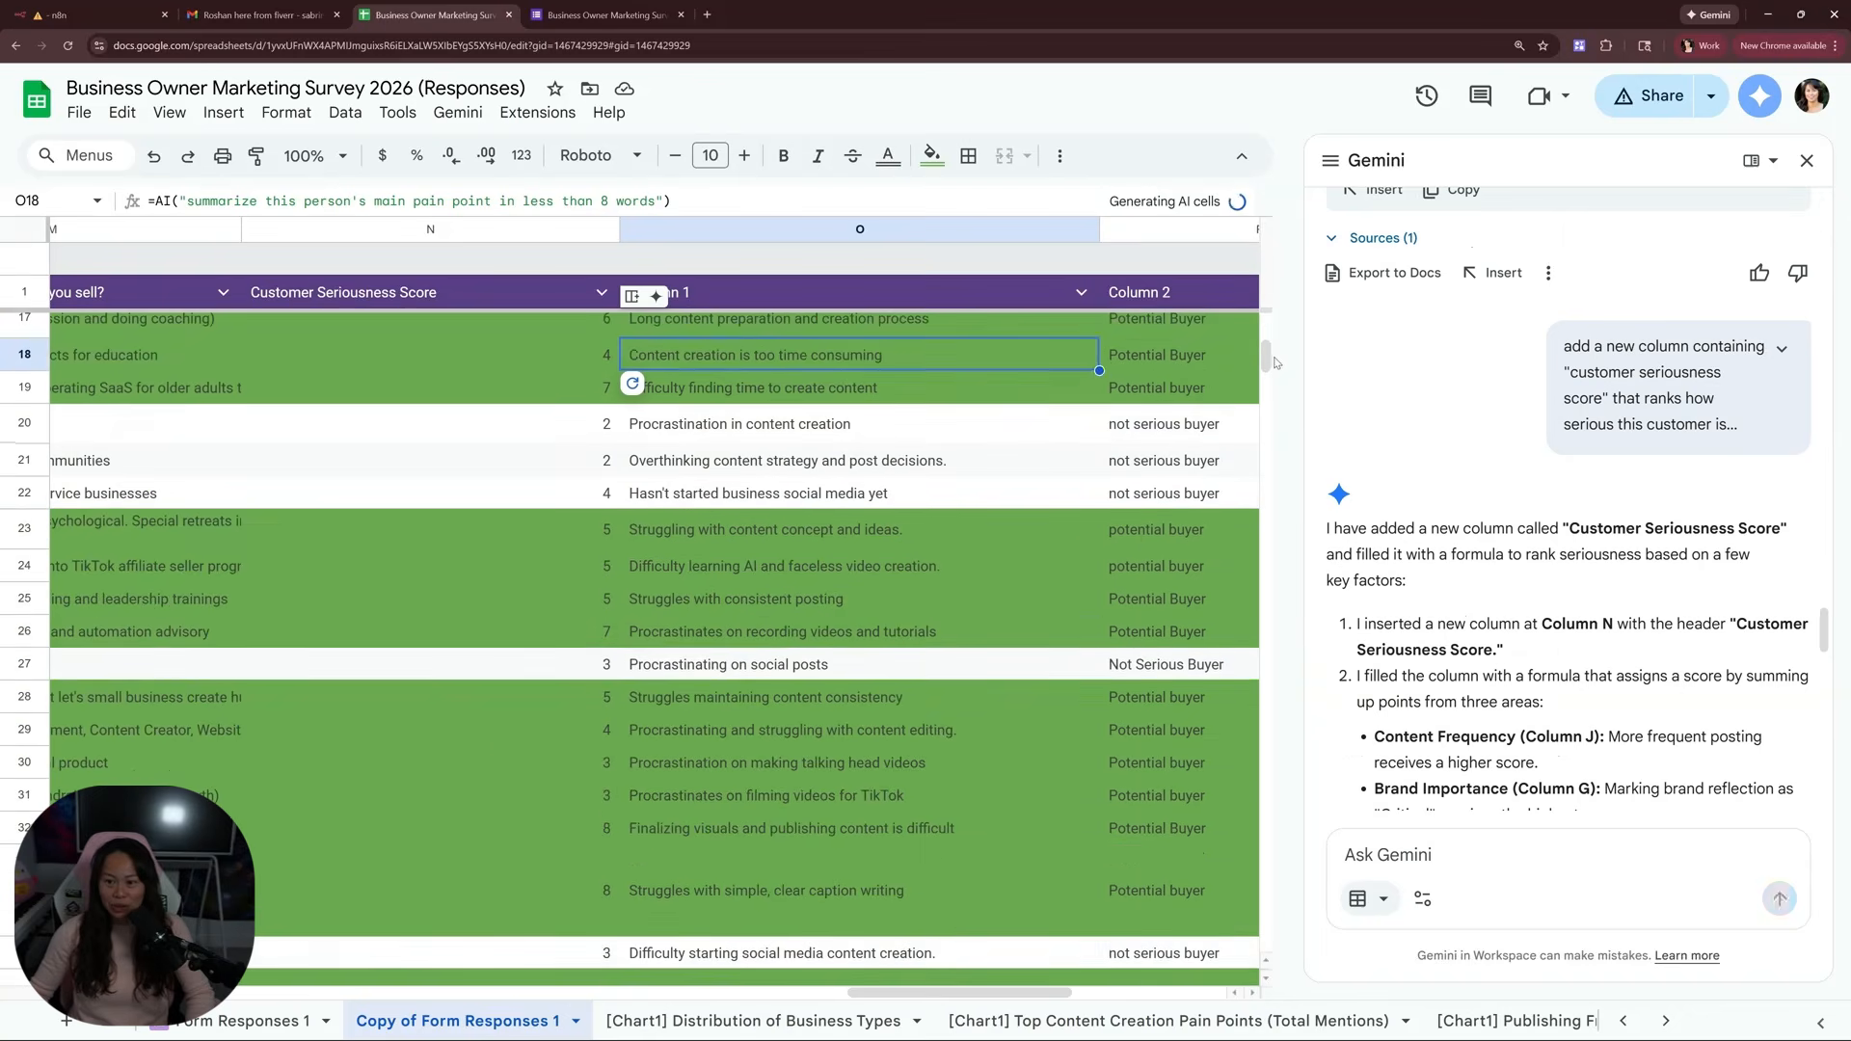
pyautogui.moveTo(1265, 366); pyautogui.dragTo(1295, 626)
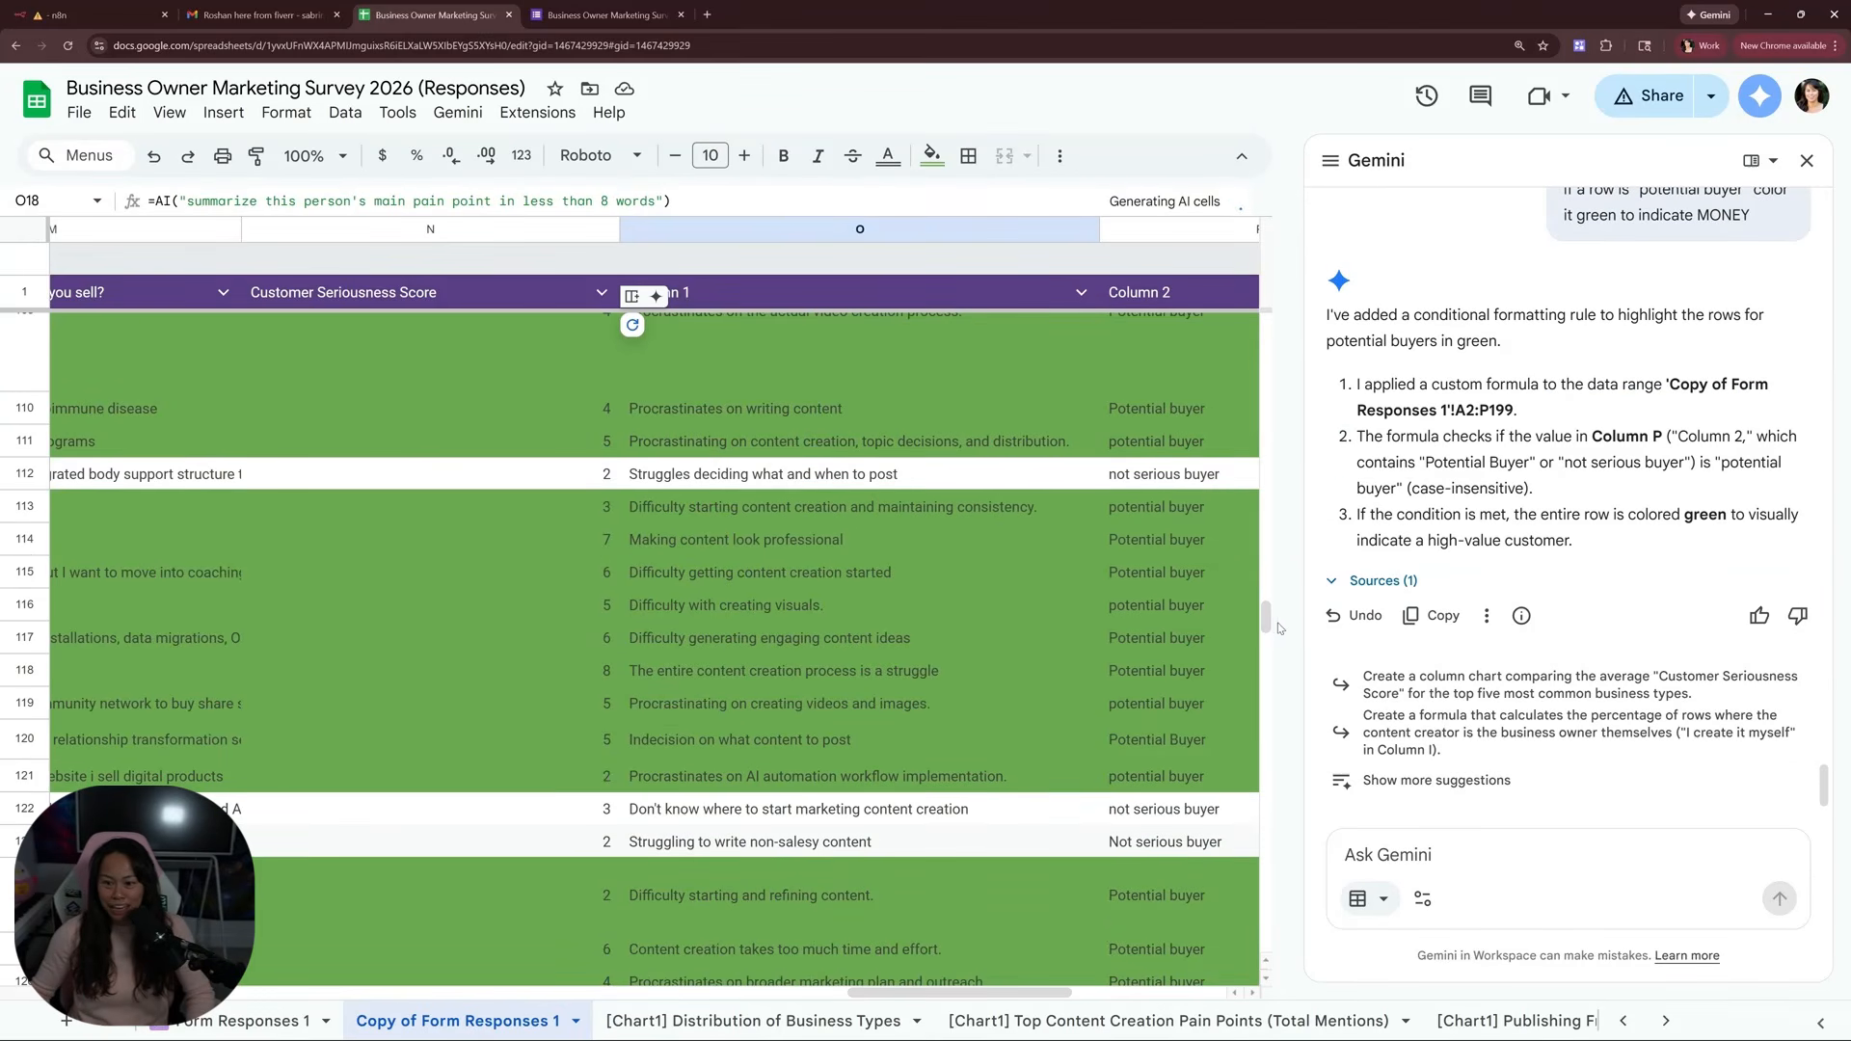
pyautogui.scroll(-2, 1272, 622)
# Ask Gemini "based on the qualitative data here, what 3 questions should i be asking?"
pyautogui.click(1451, 848)
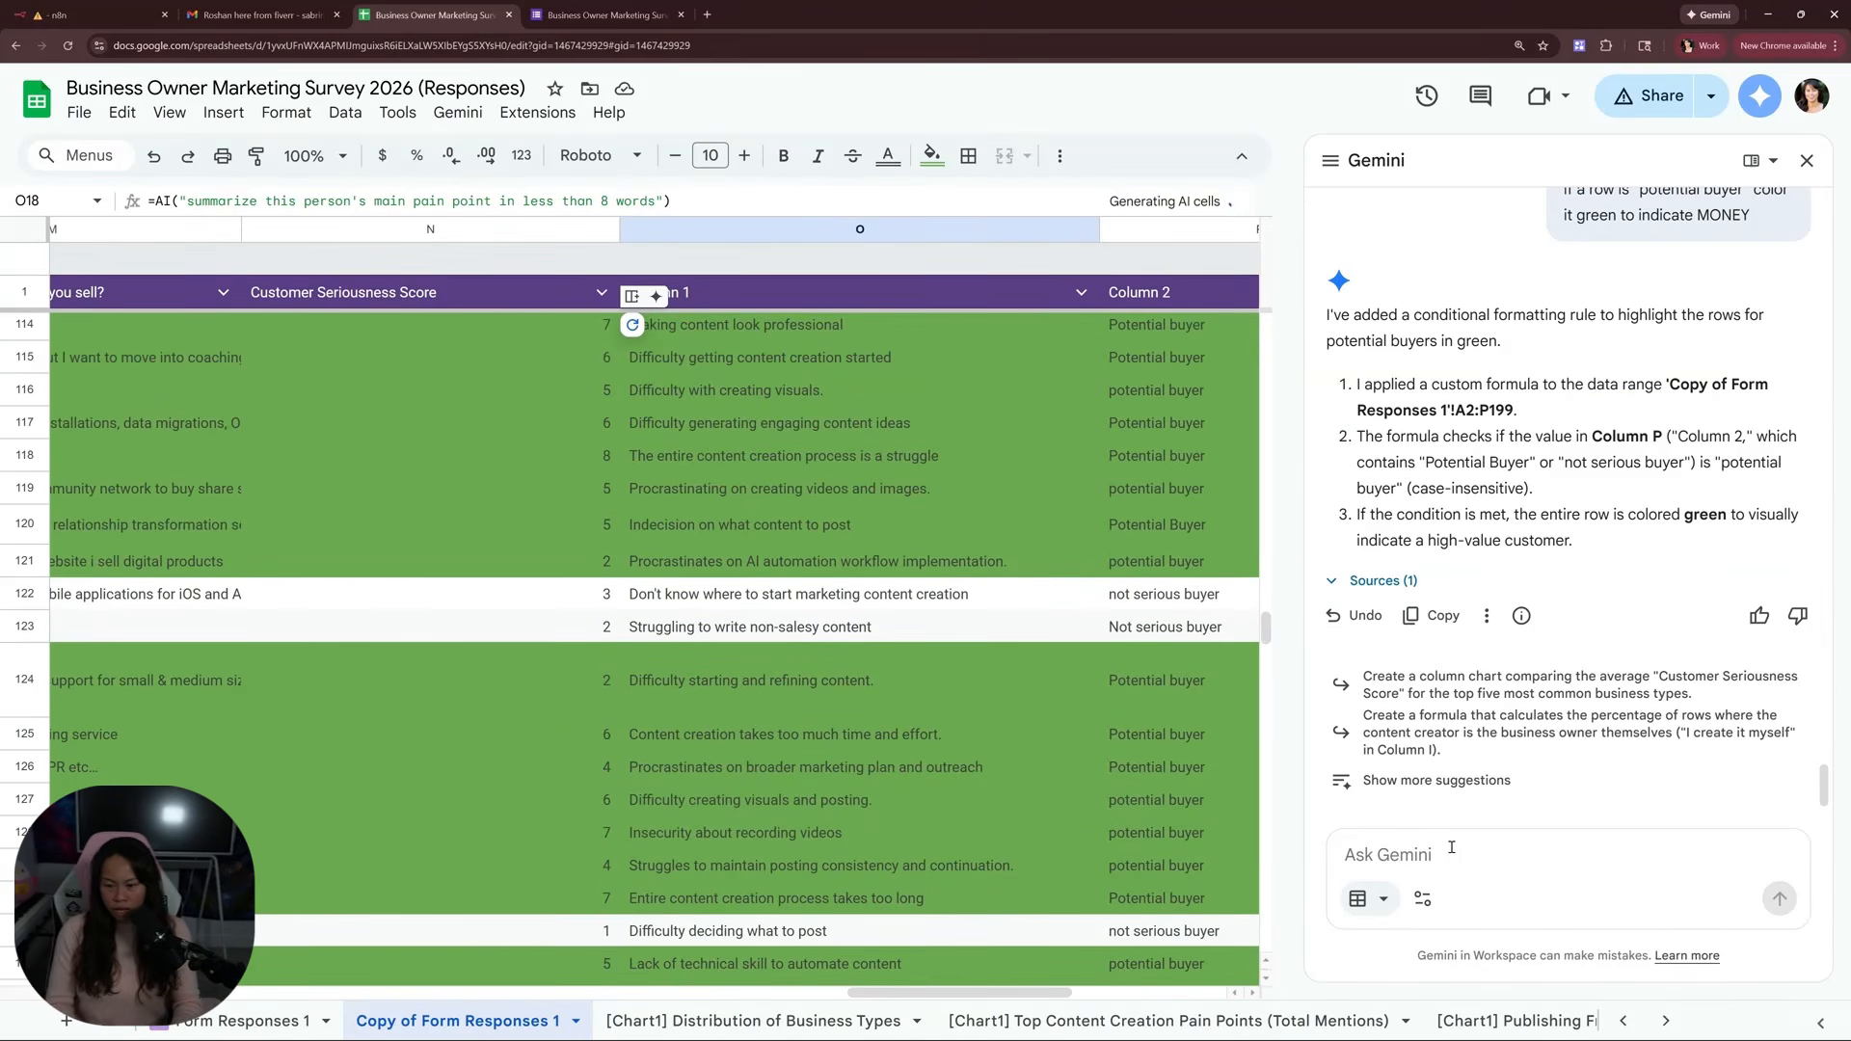
pyautogui.write('based on th')
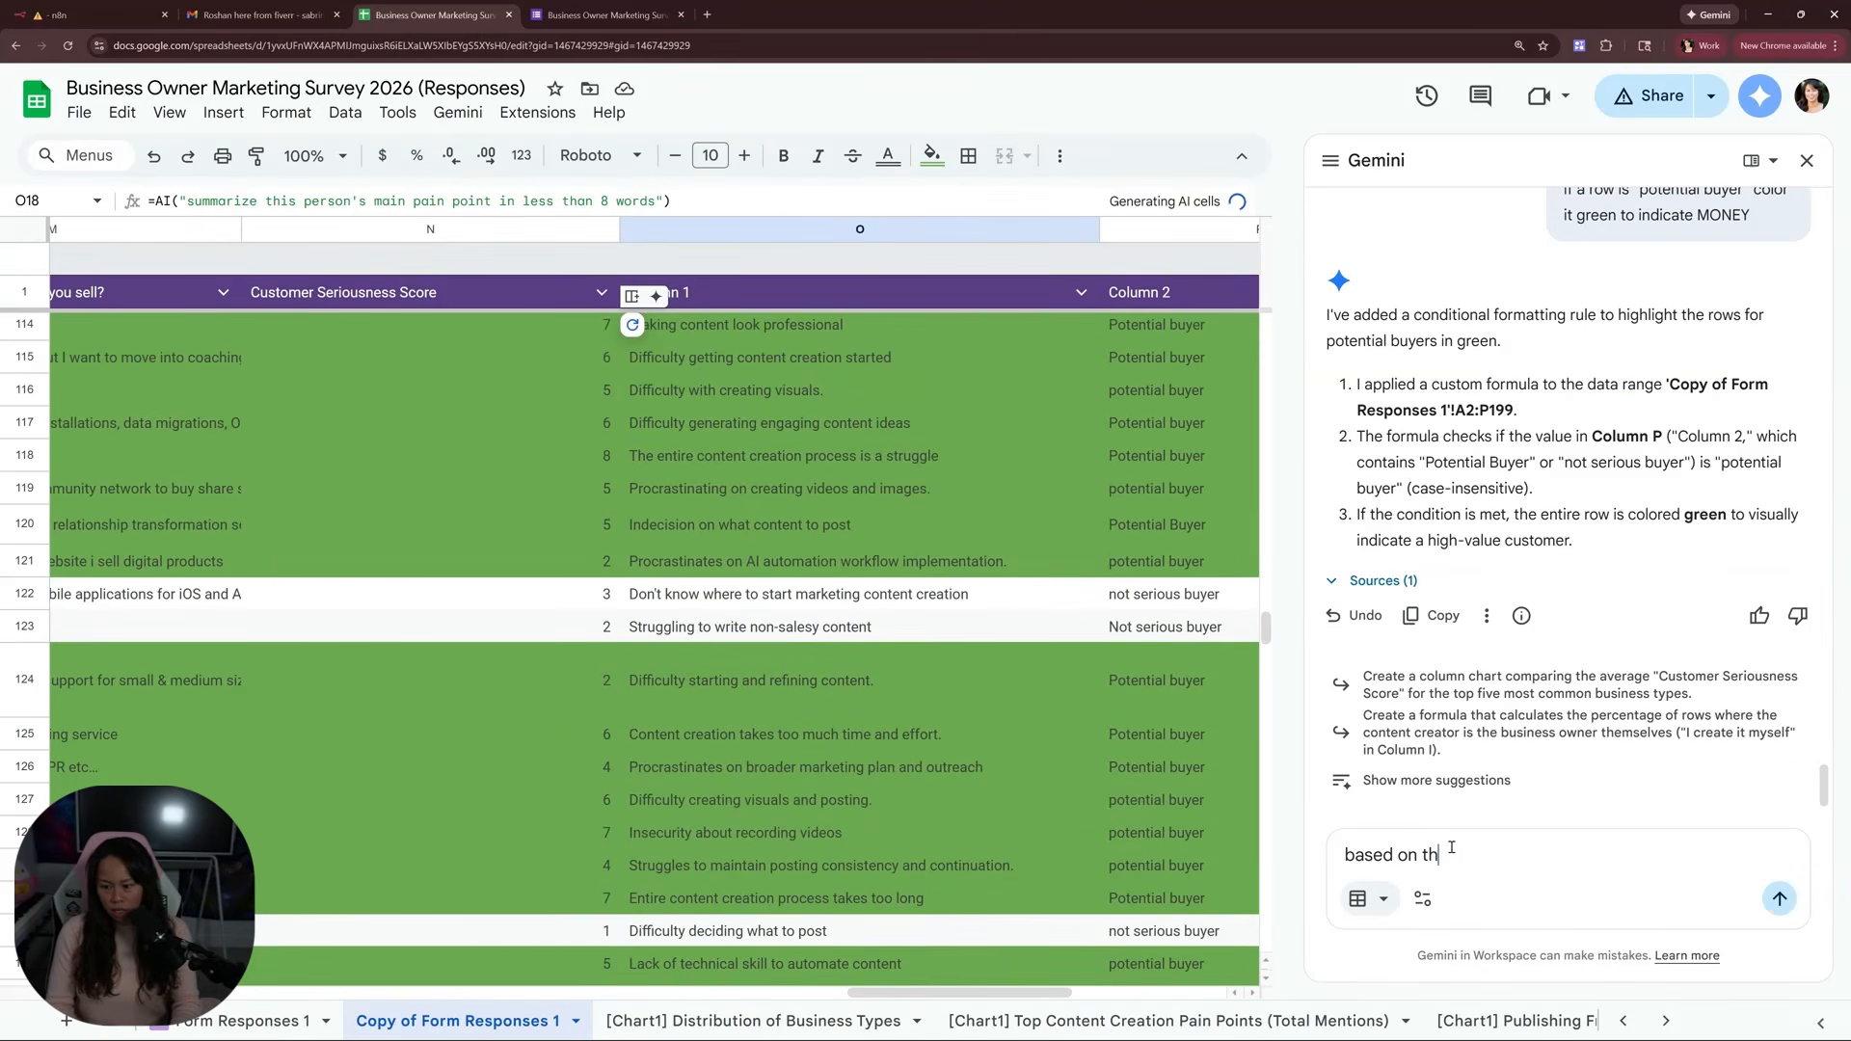
pyautogui.write('e qualita')
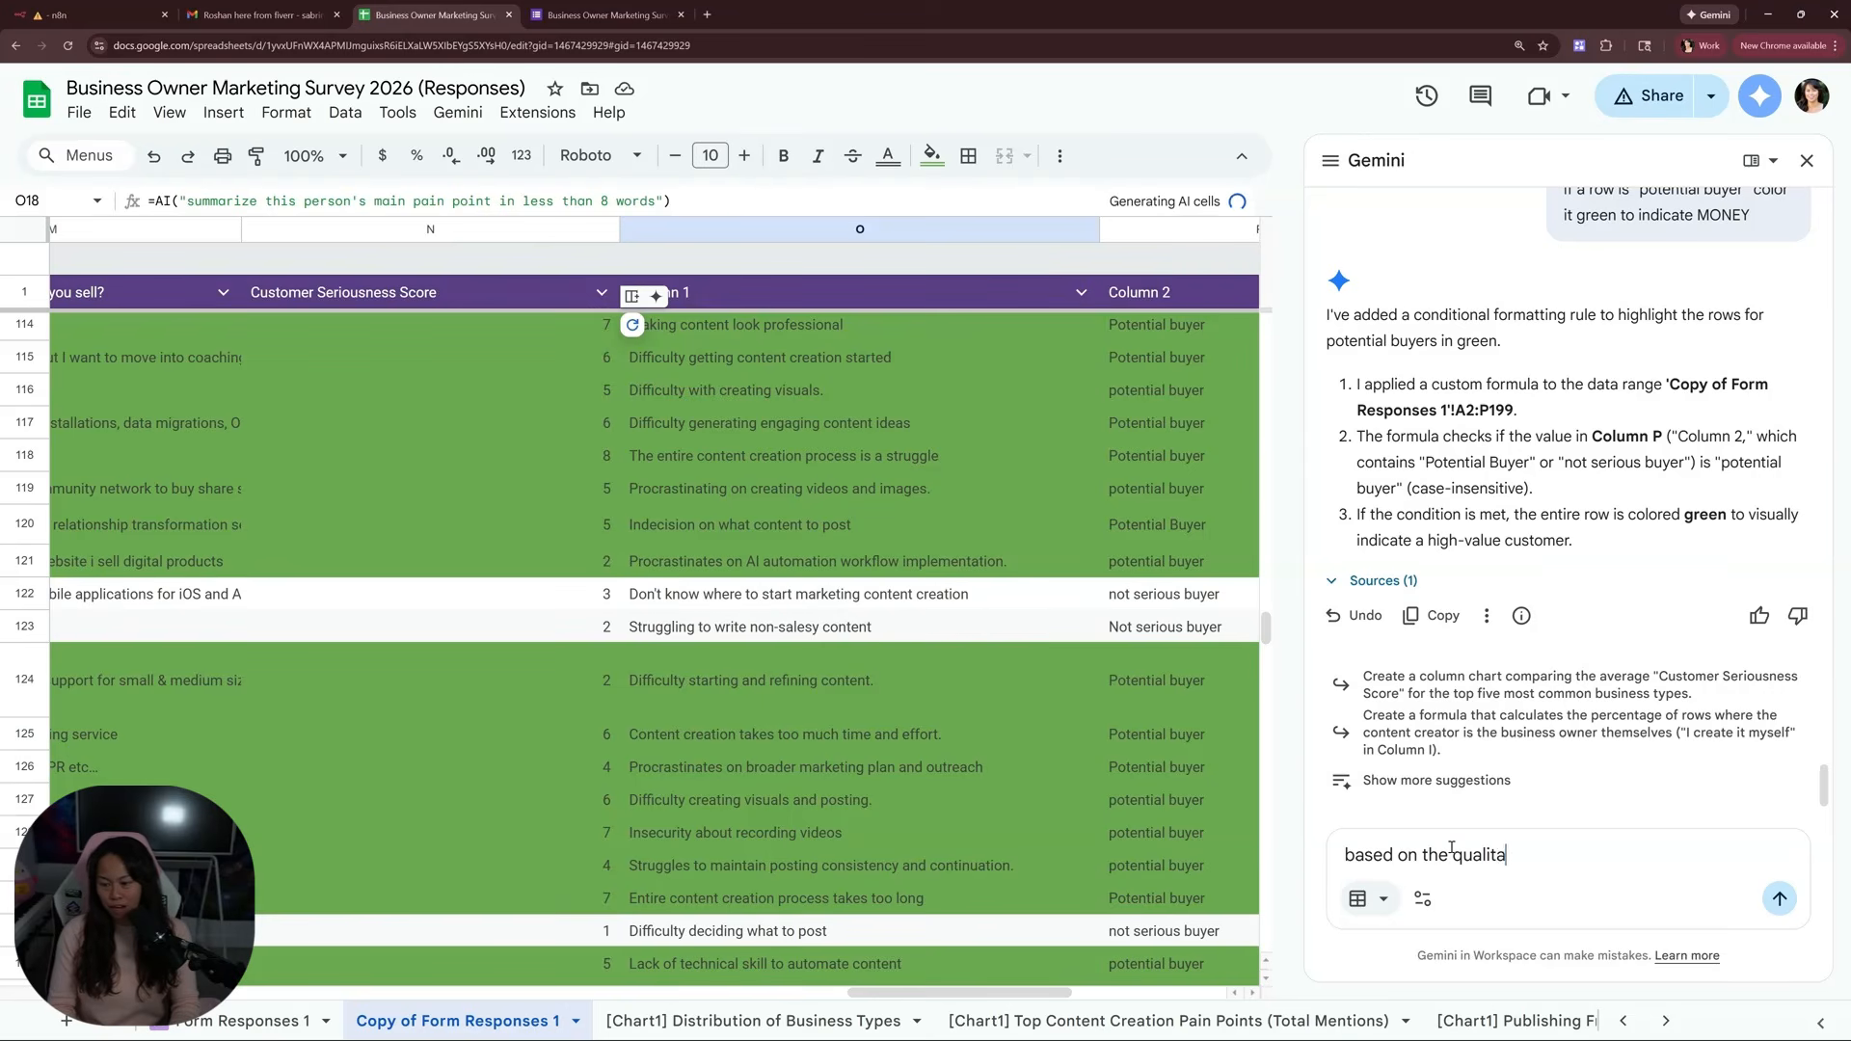
pyautogui.write('tive data here, what 3 q')
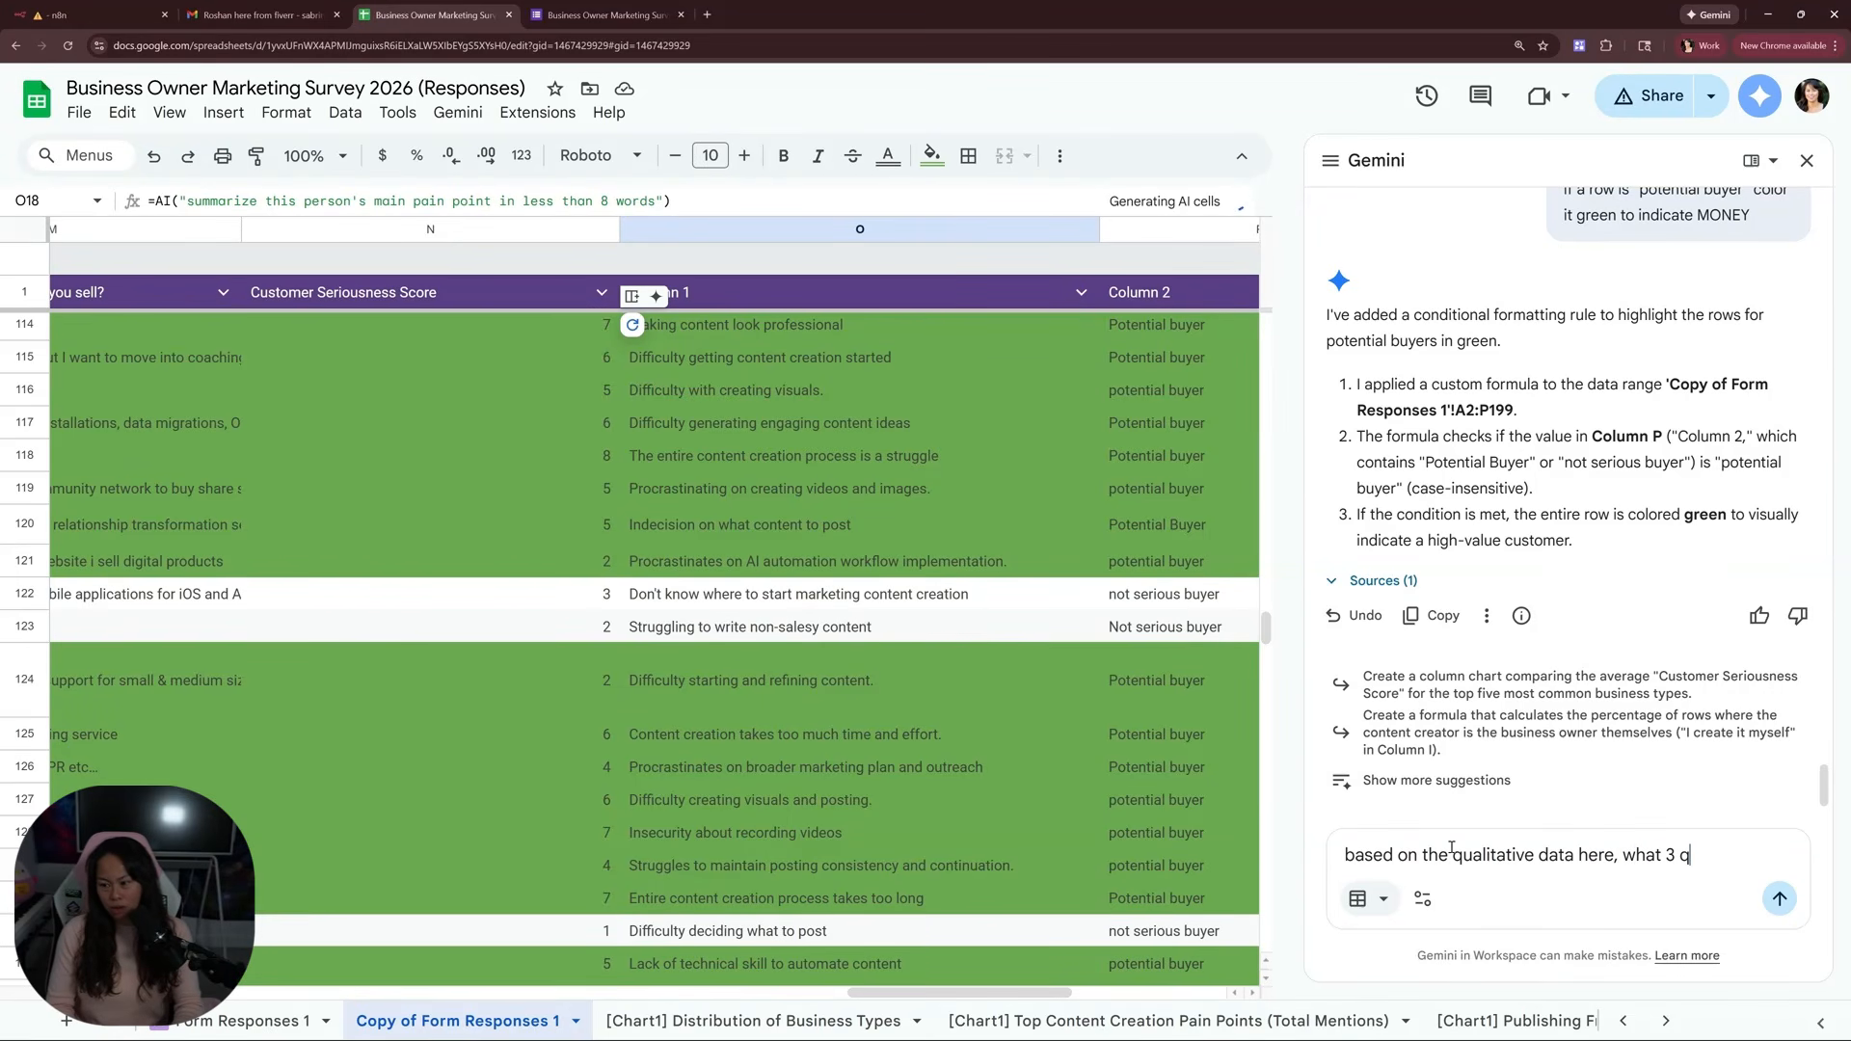
pyautogui.write('uestions should i be asking')
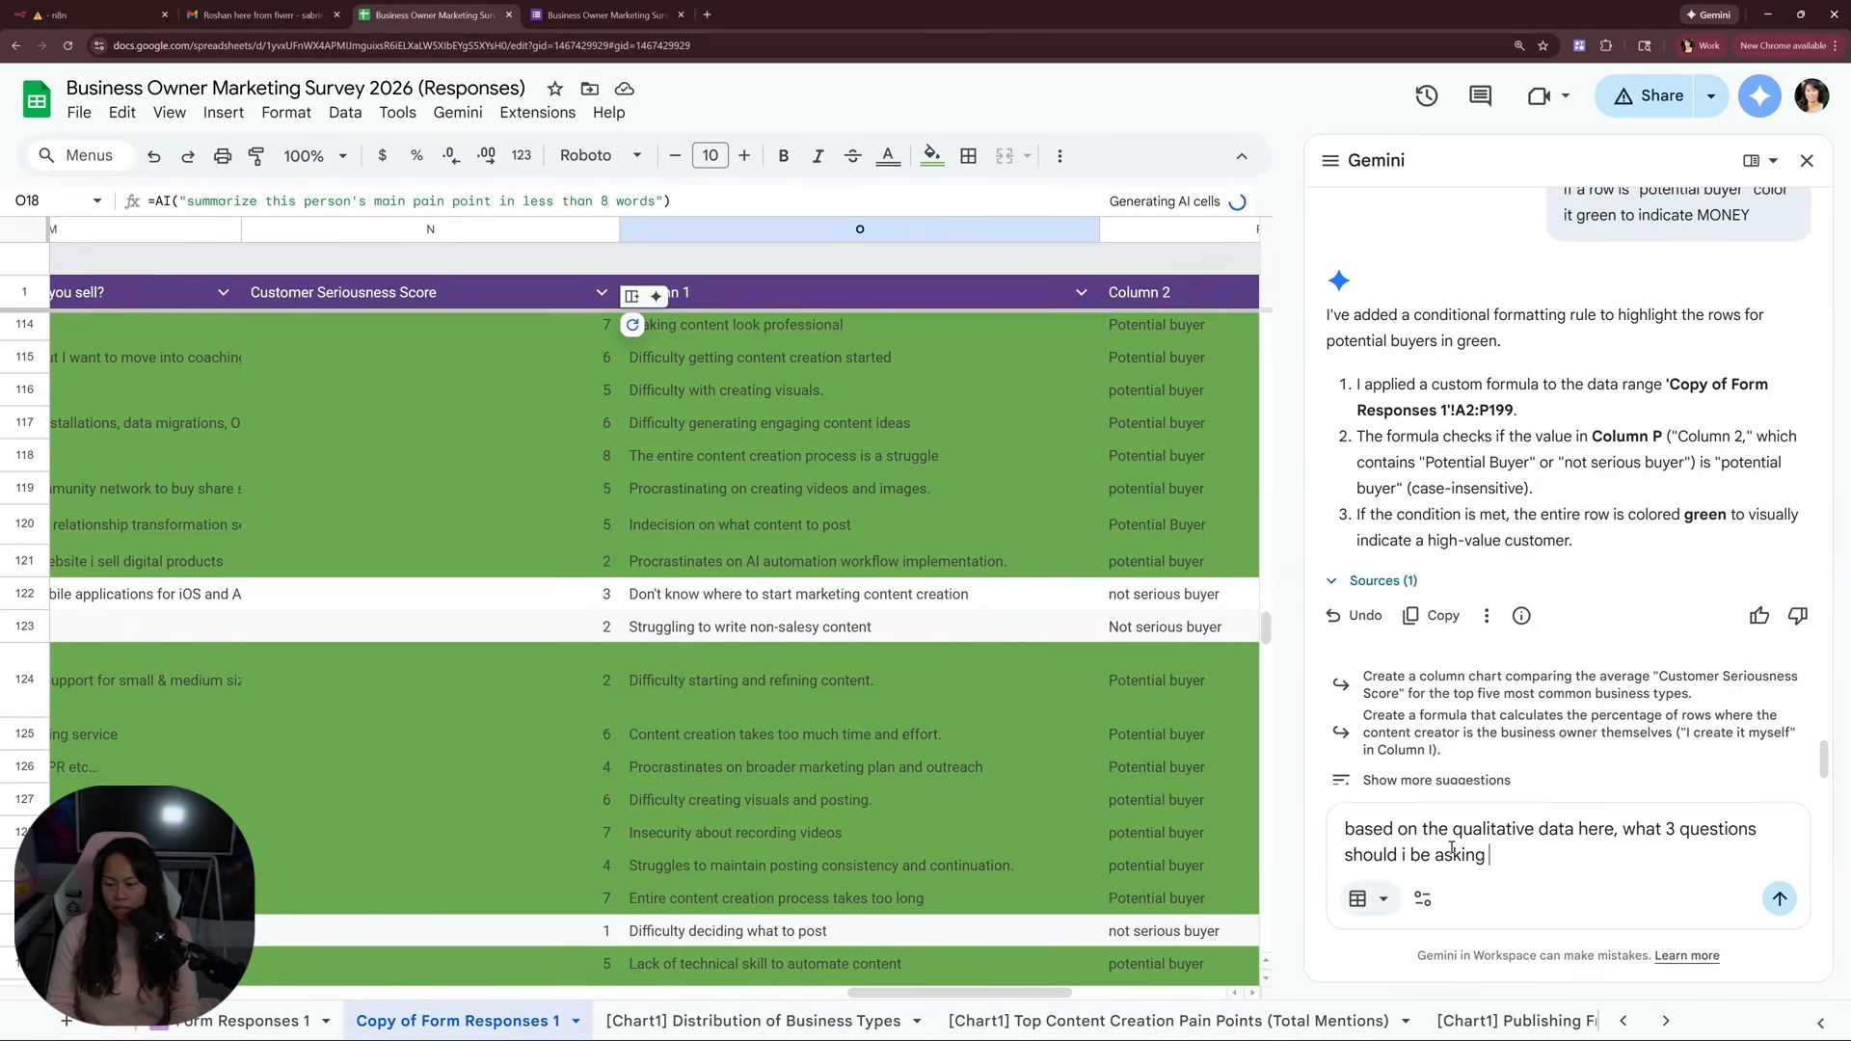
pyautogui.press('Return')
# Read Gemini's first two suggested questions, on workflow efficiency and creative block solutions, with the reasoning for each
pyautogui.scroll(2, 1470, 374)
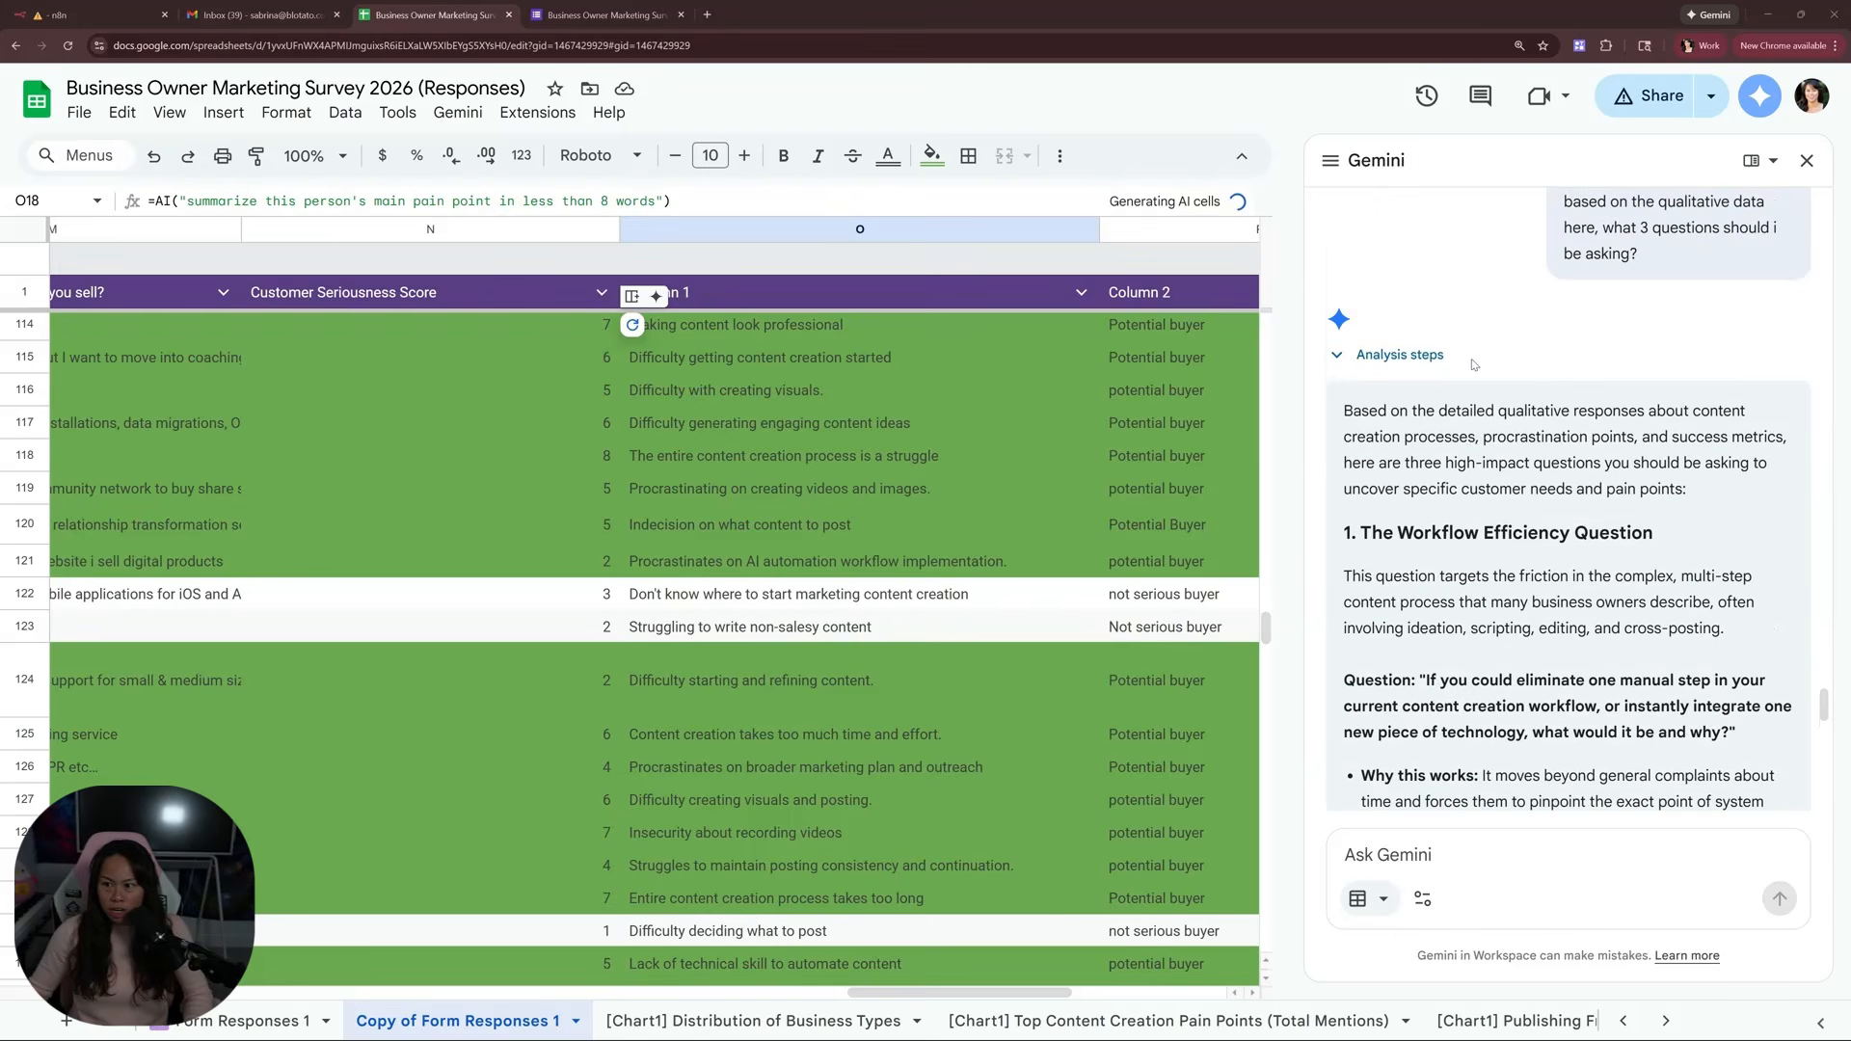
pyautogui.scroll(-2, 1557, 446)
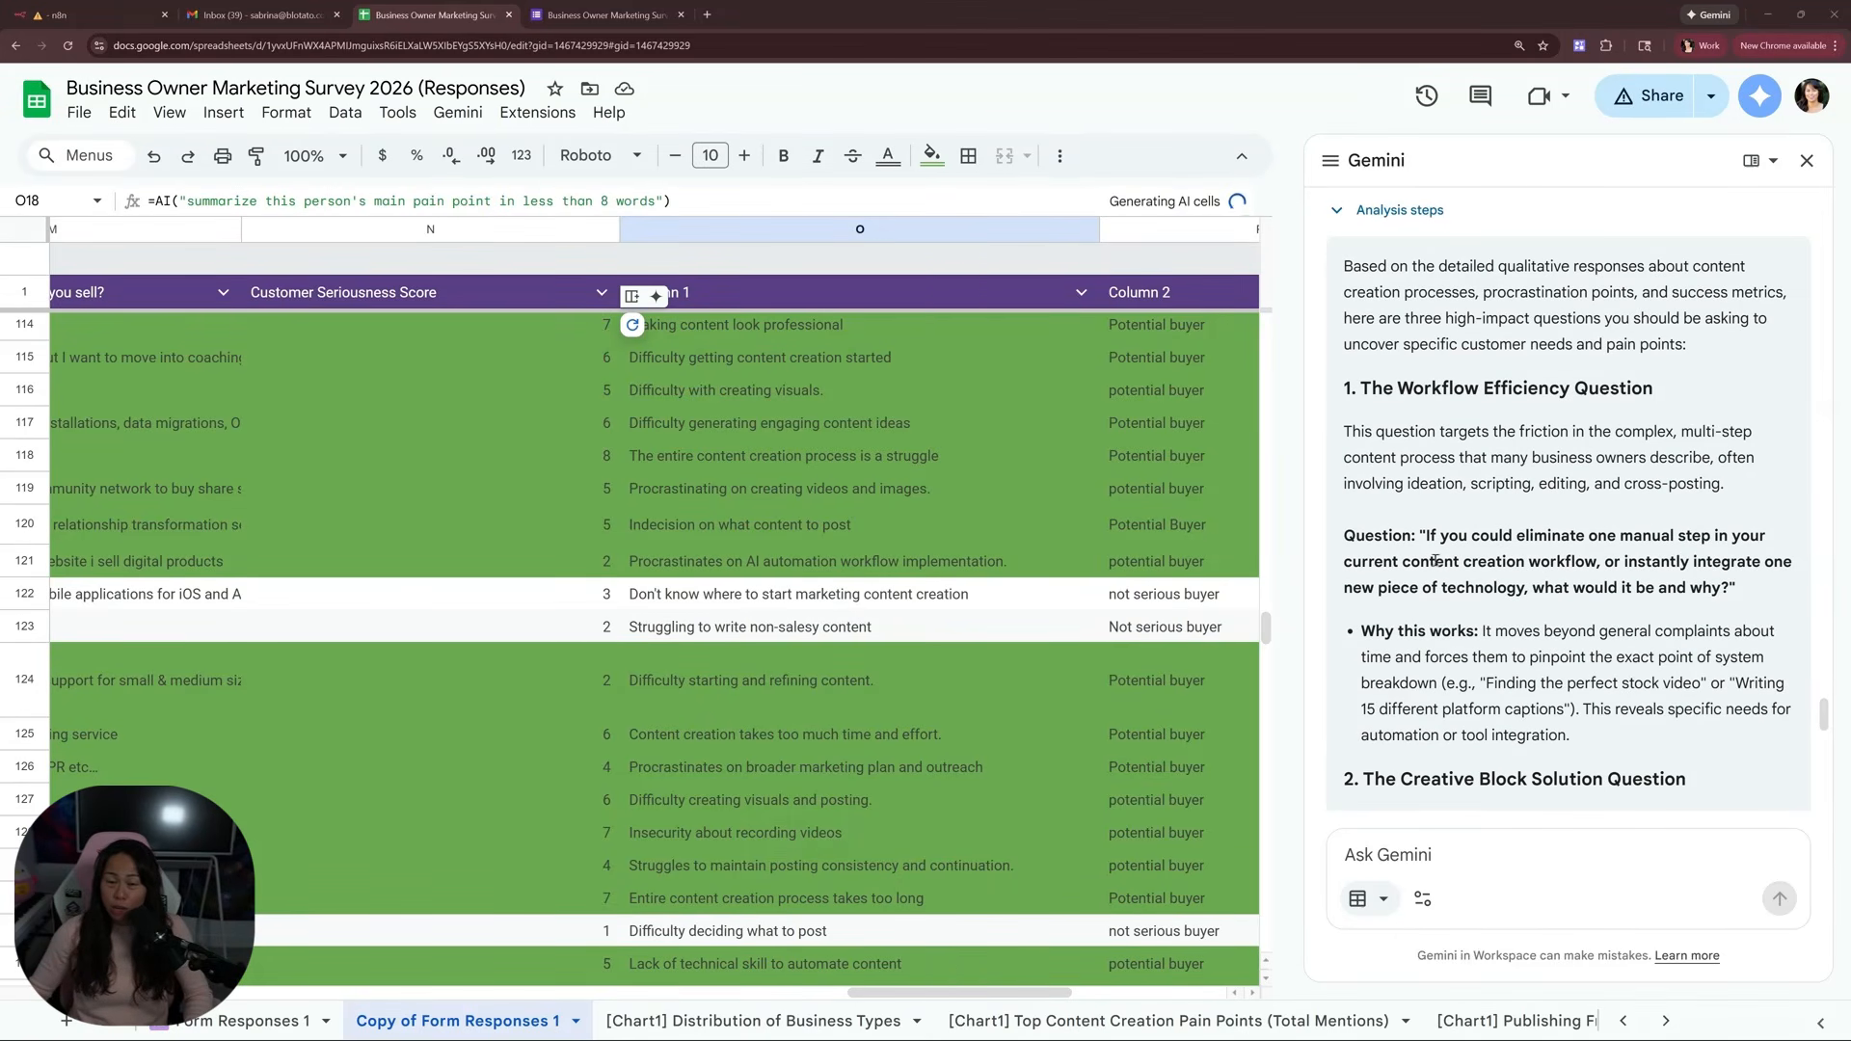
pyautogui.scroll(-1, 1424, 569)
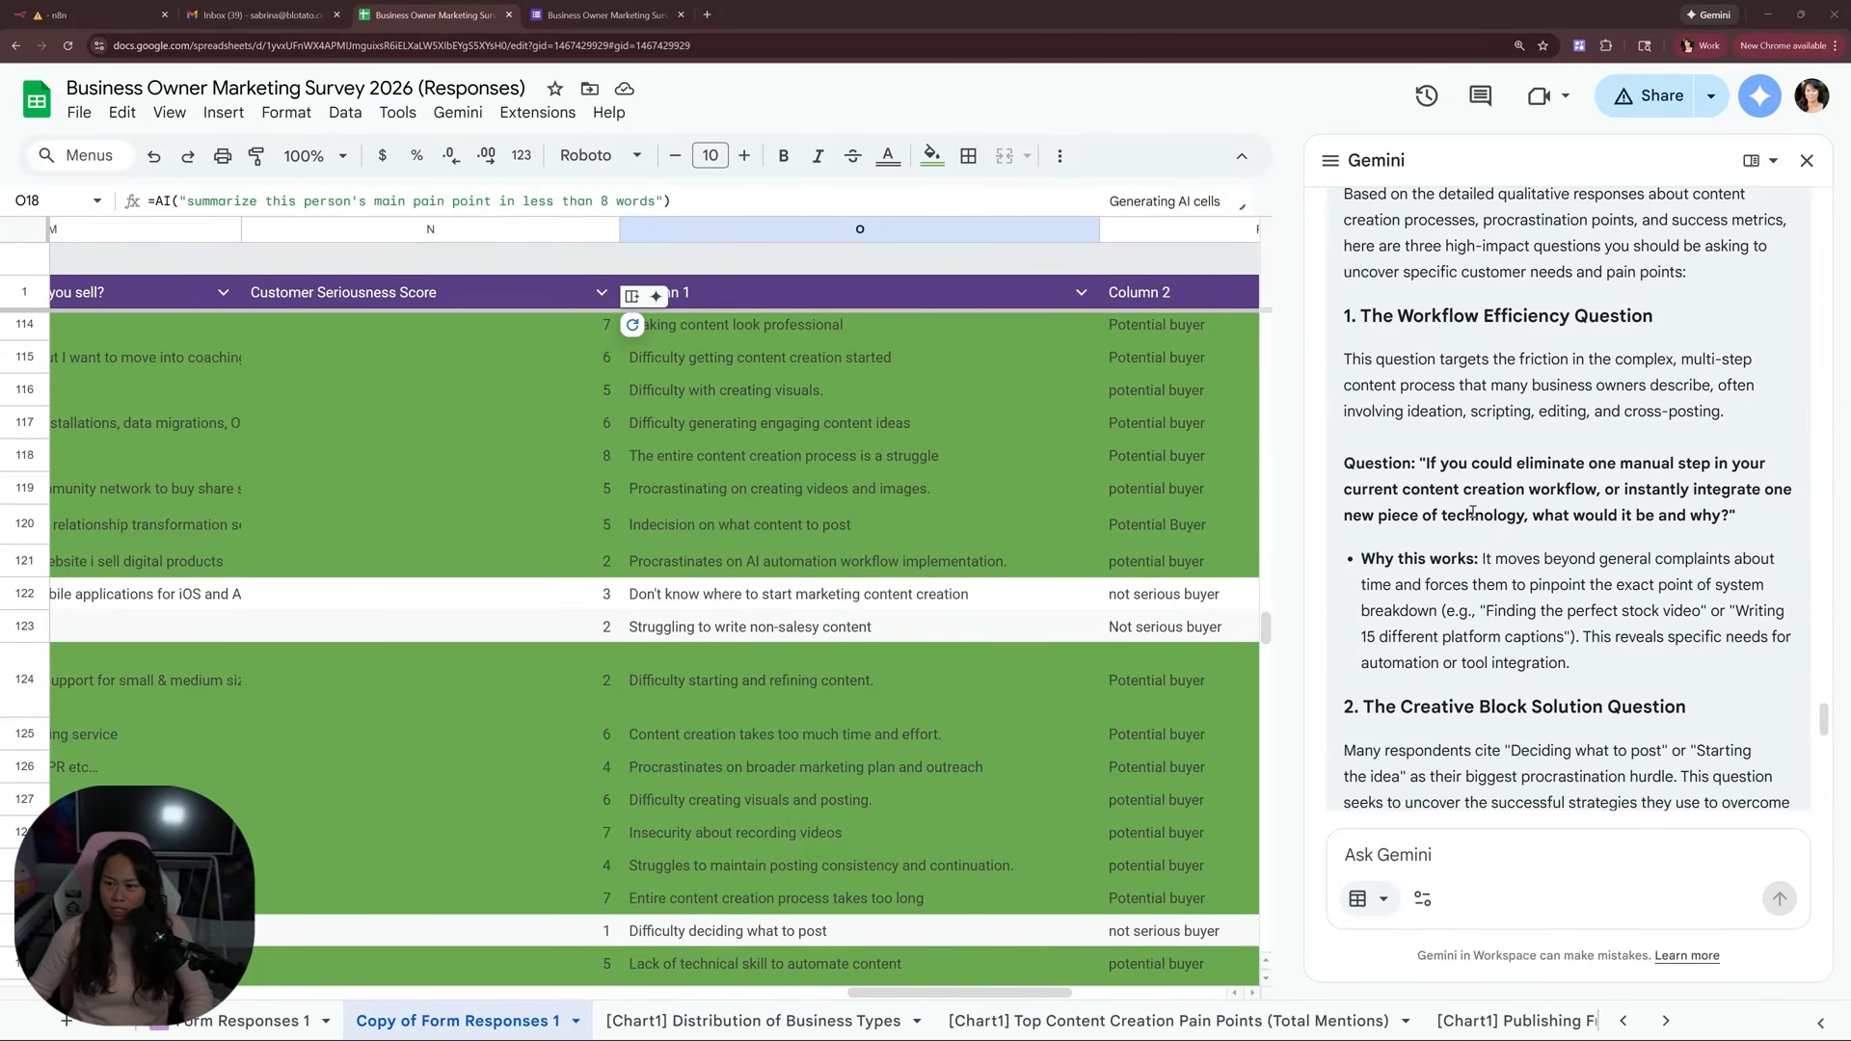
pyautogui.scroll(-1, 1385, 512)
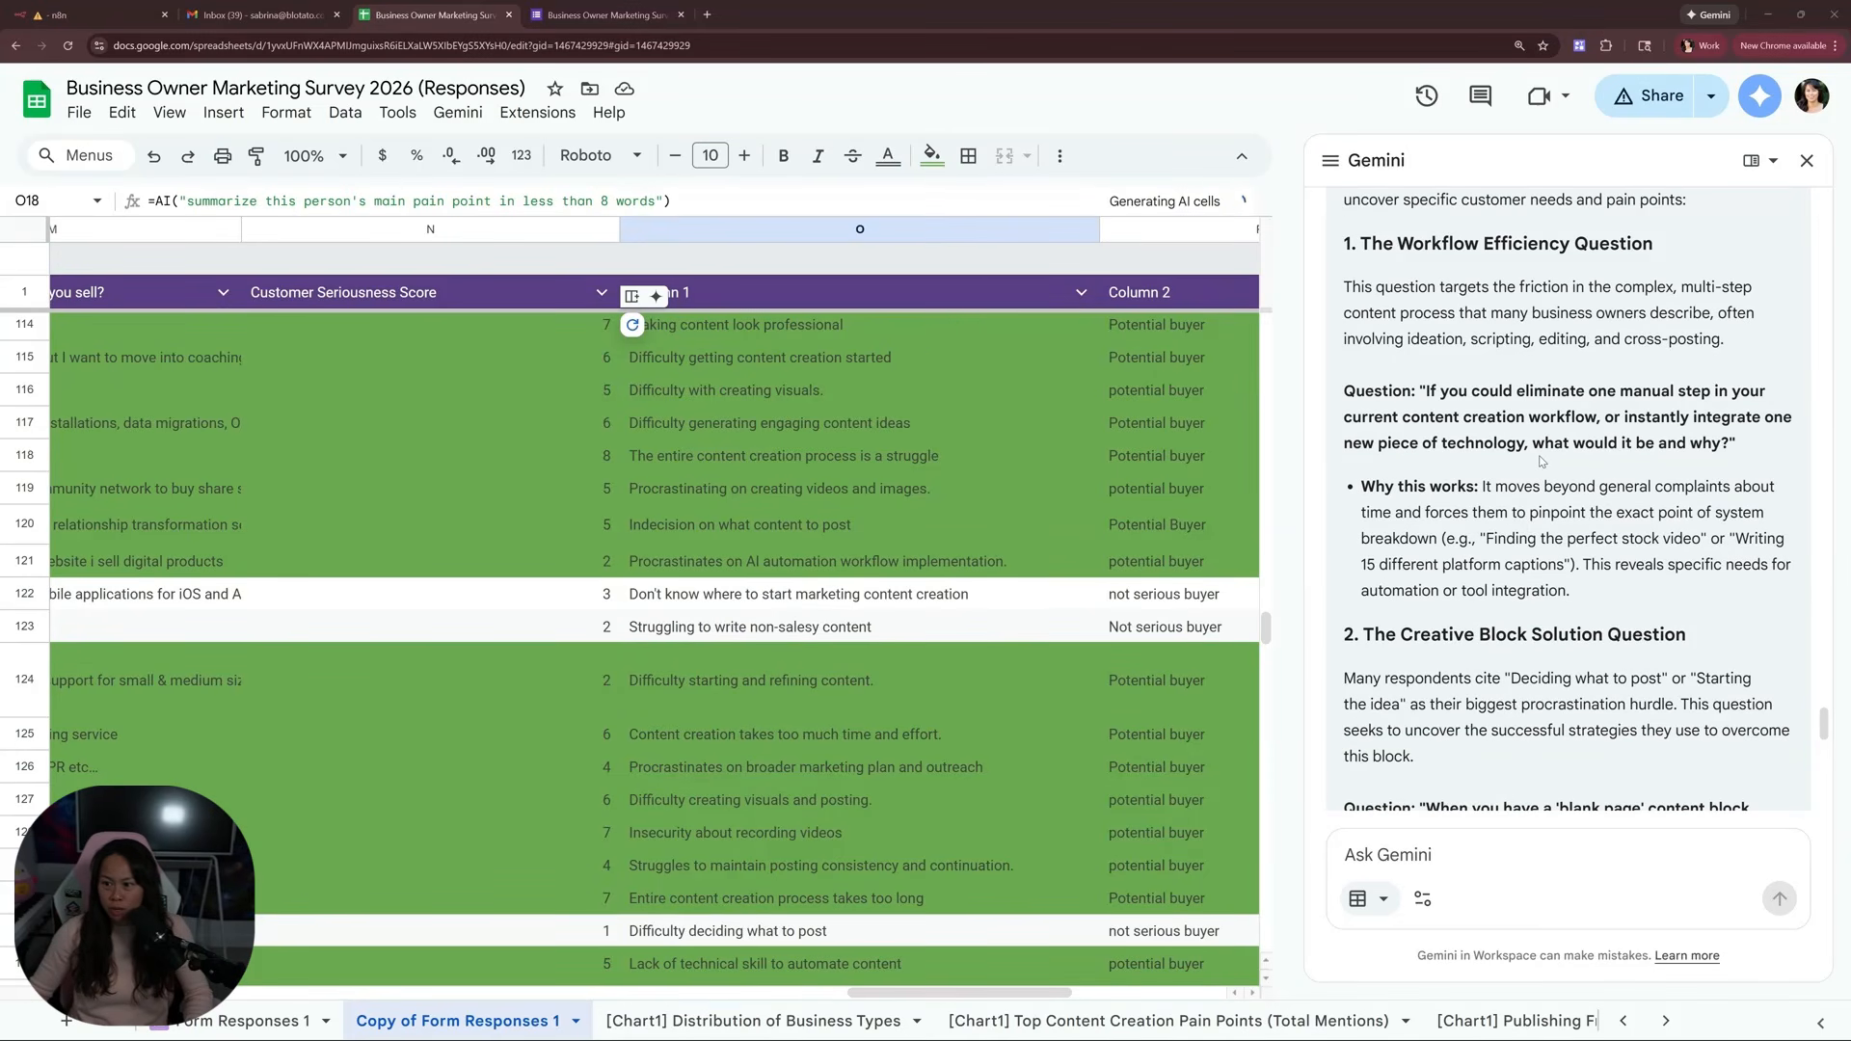
pyautogui.scroll(-4, 1547, 460)
pyautogui.moveTo(1427, 520); pyautogui.dragTo(1512, 519)
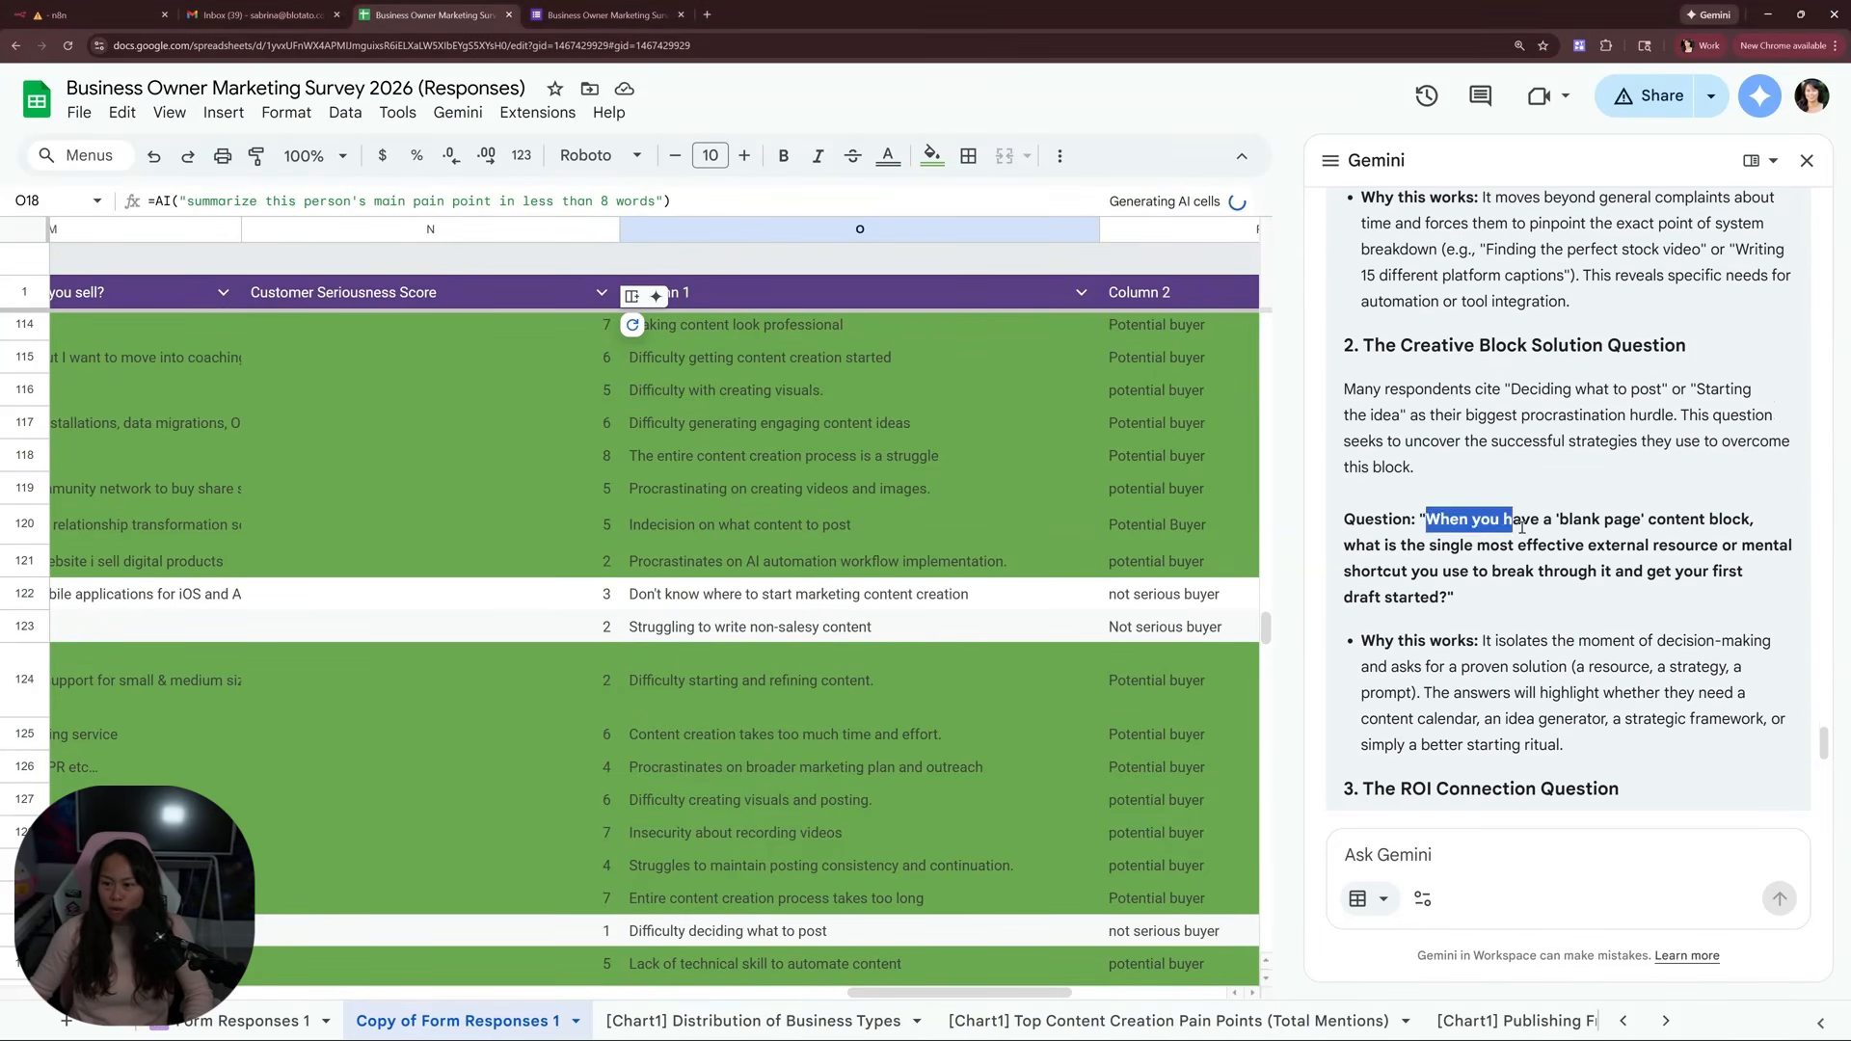
pyautogui.click(1535, 549)
pyautogui.moveTo(1393, 550); pyautogui.dragTo(1507, 590)
pyautogui.click(1497, 550)
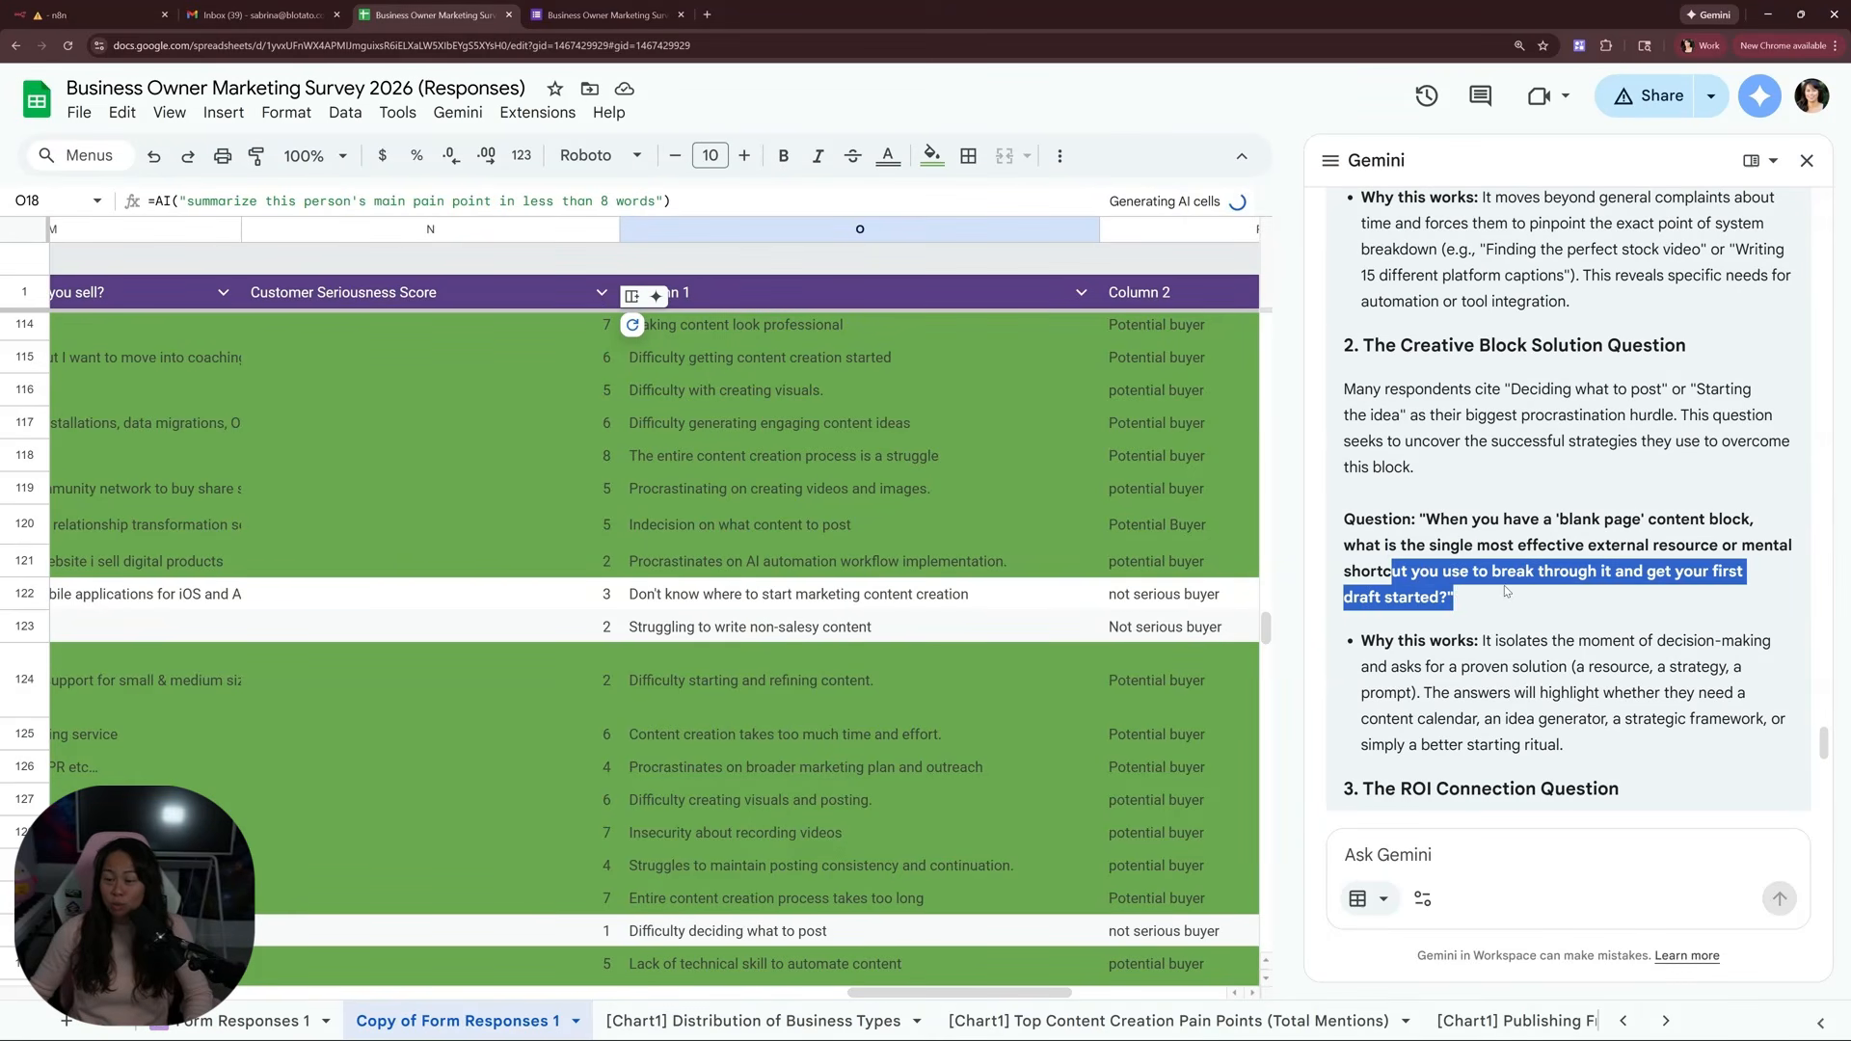
pyautogui.click(1508, 591)
pyautogui.scroll(-3, 1475, 599)
pyautogui.moveTo(1402, 302); pyautogui.dragTo(1459, 417)
pyautogui.click(1459, 420)
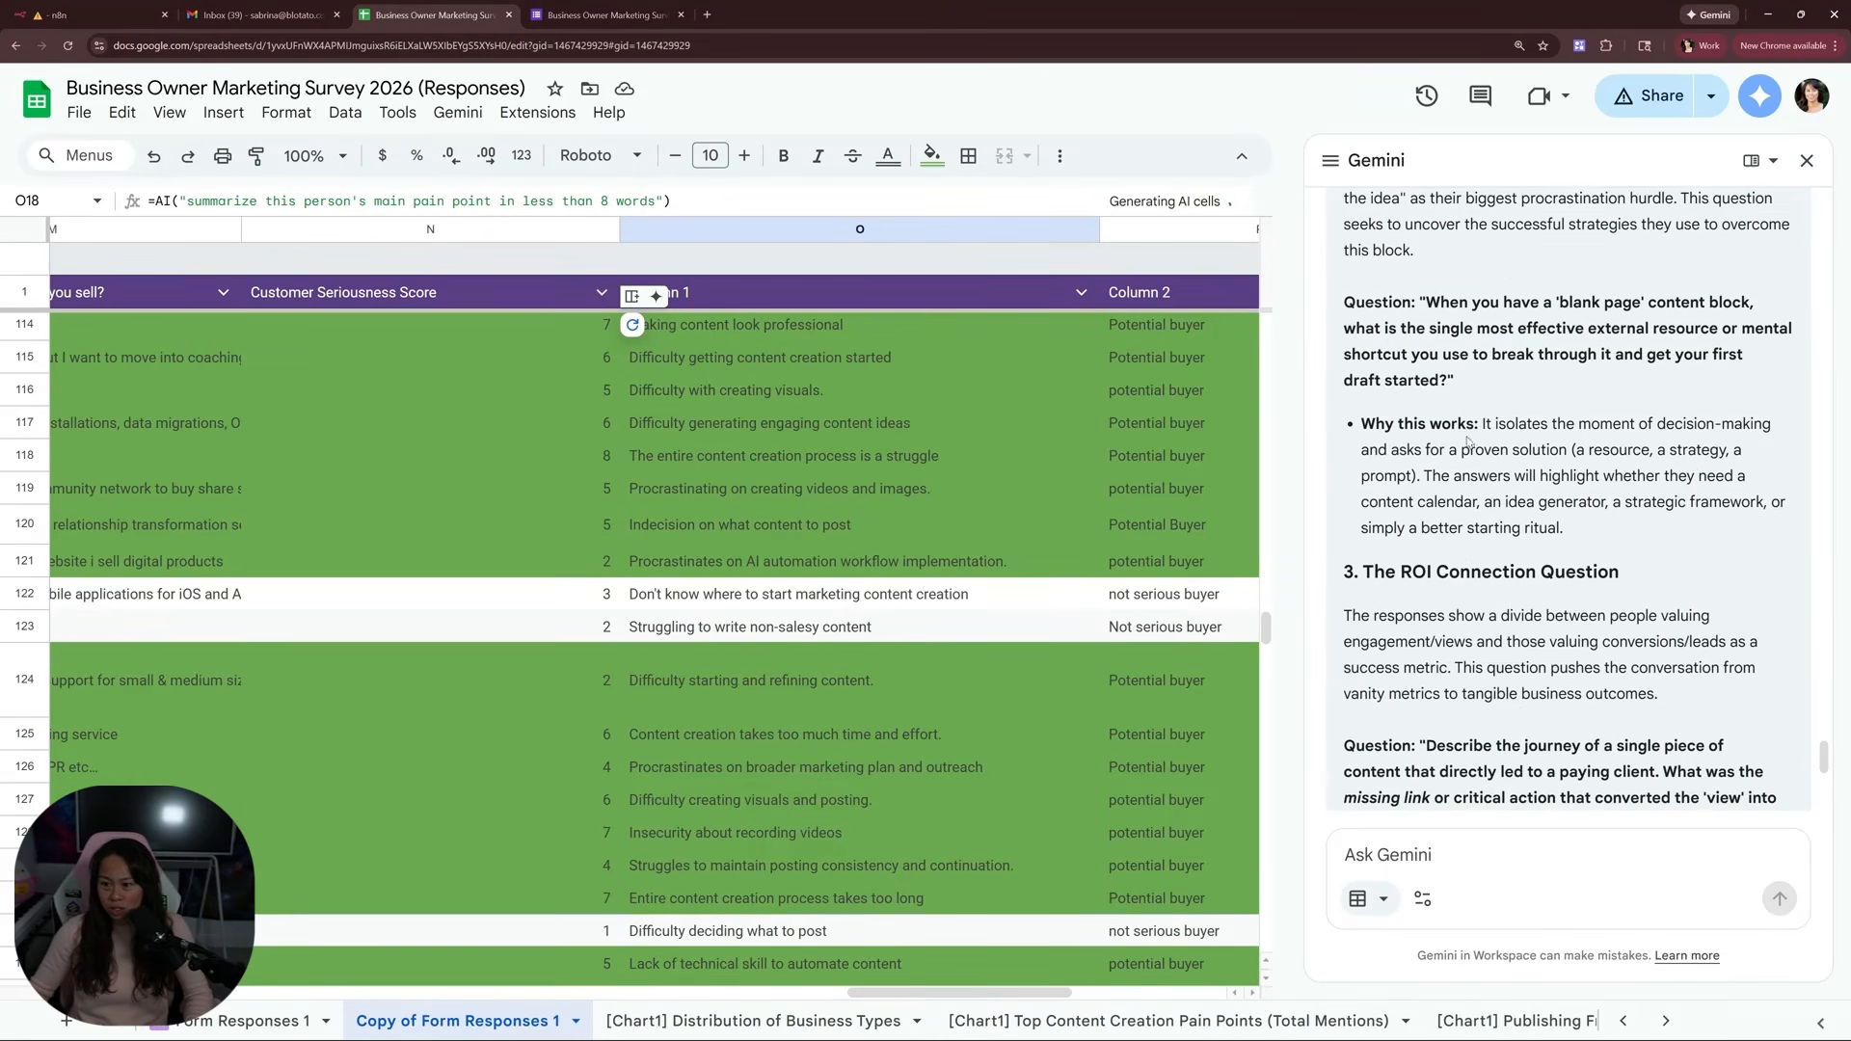
# Read Gemini's third suggested question, on the ROI connection, and go back over the earlier two
pyautogui.scroll(-3, 1447, 526)
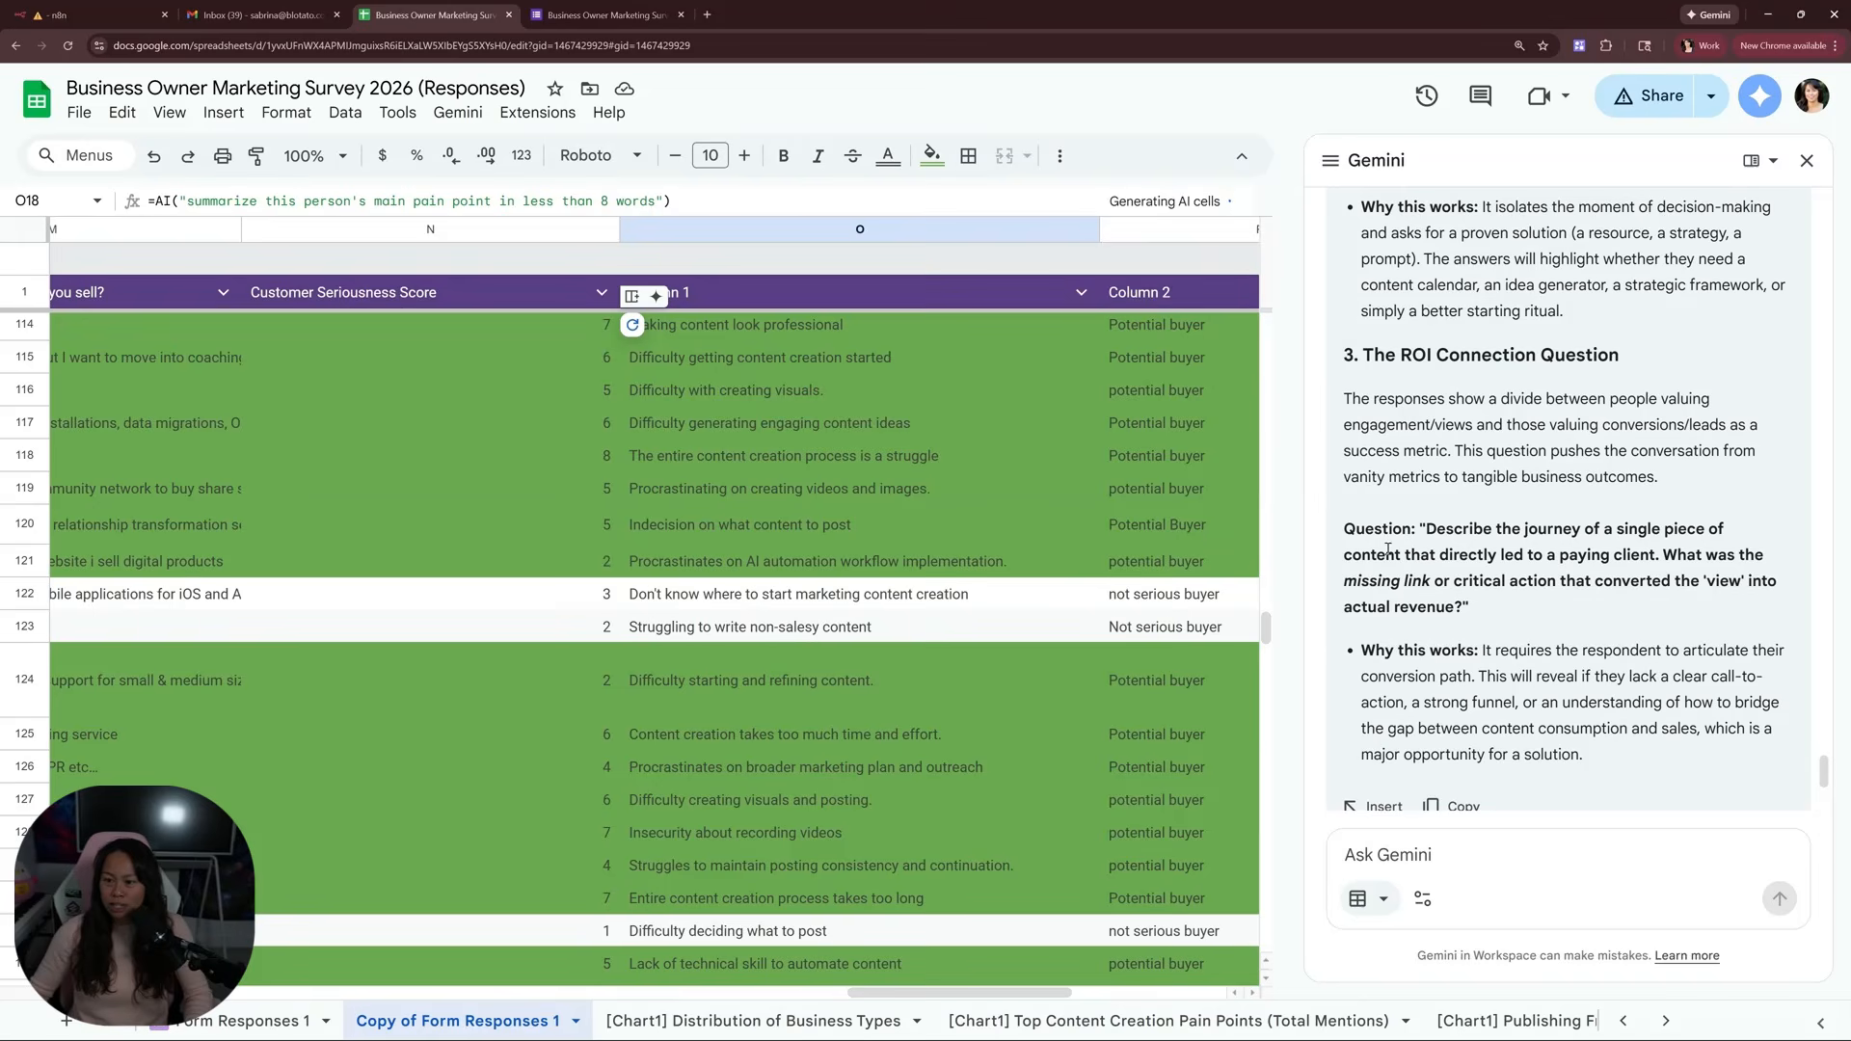
pyautogui.moveTo(1387, 549); pyautogui.dragTo(1516, 563)
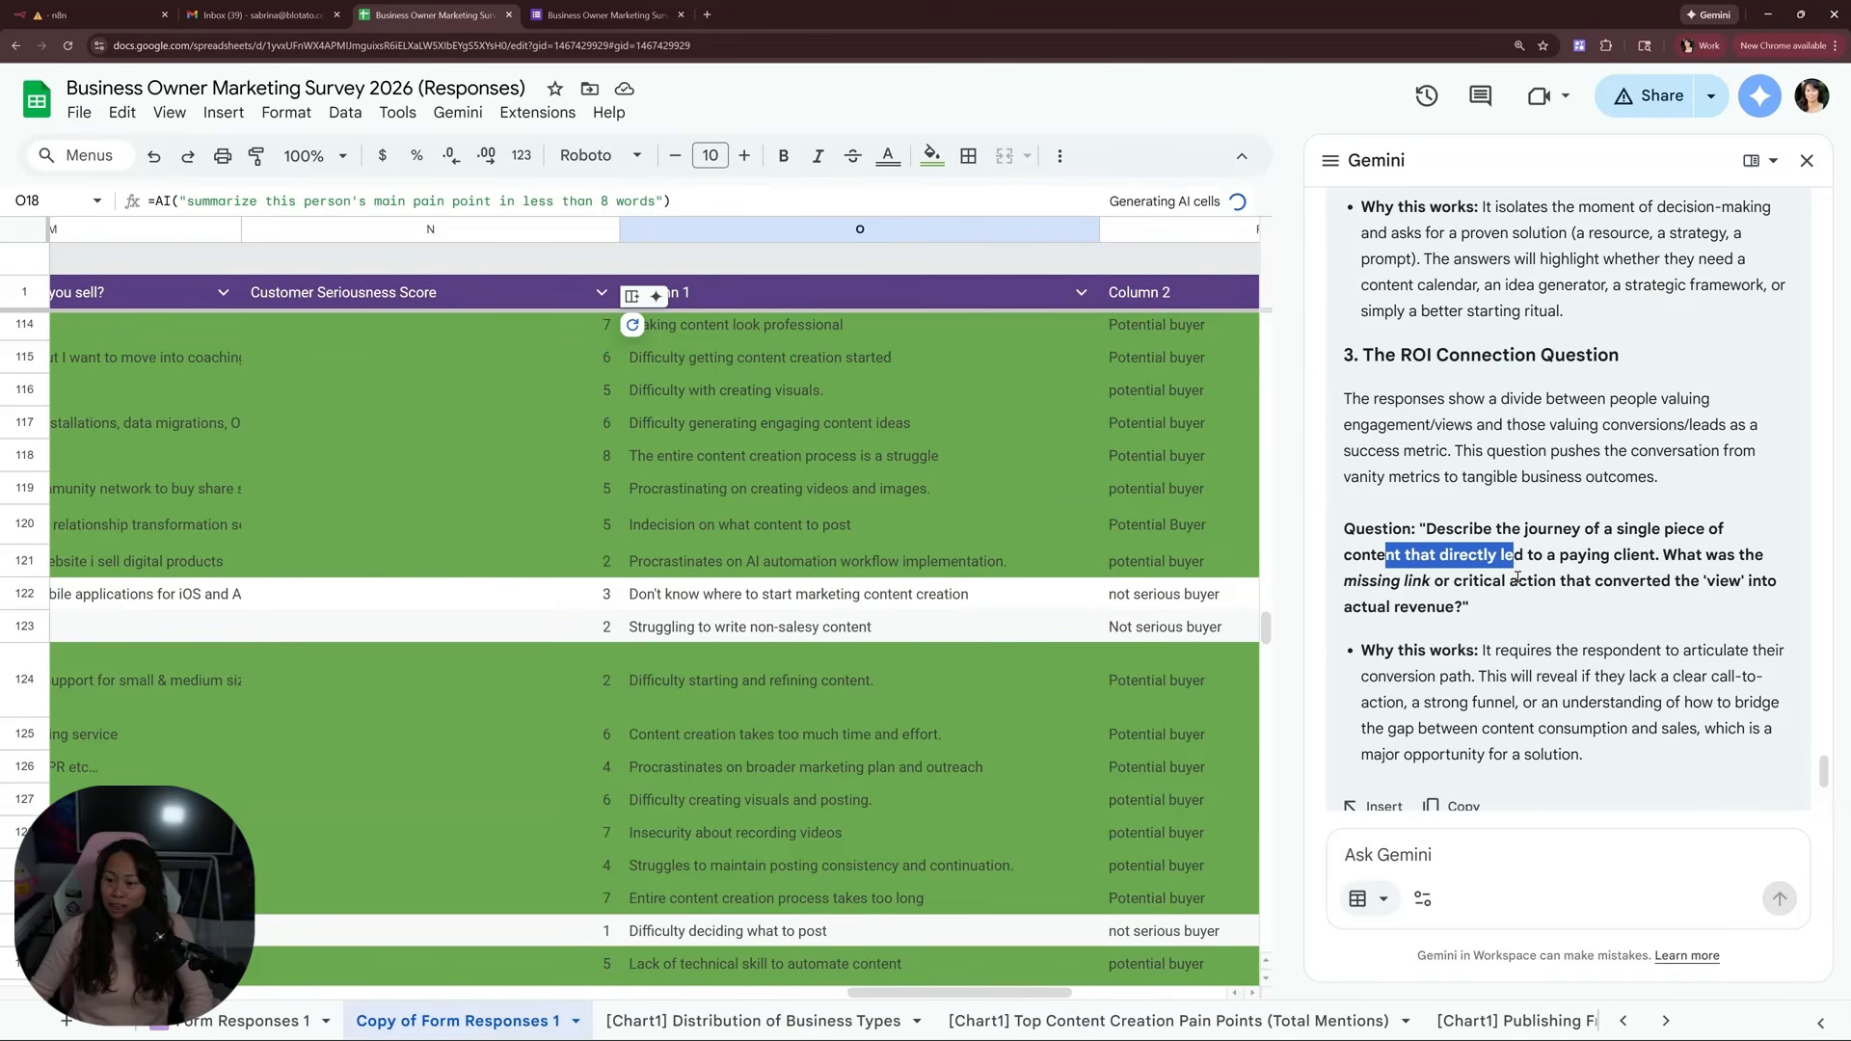
pyautogui.click(1518, 579)
pyautogui.moveTo(1656, 557)
pyautogui.mouseDown()
pyautogui.moveTo(1632, 528)
pyautogui.moveTo(1653, 529)
pyautogui.mouseUp()
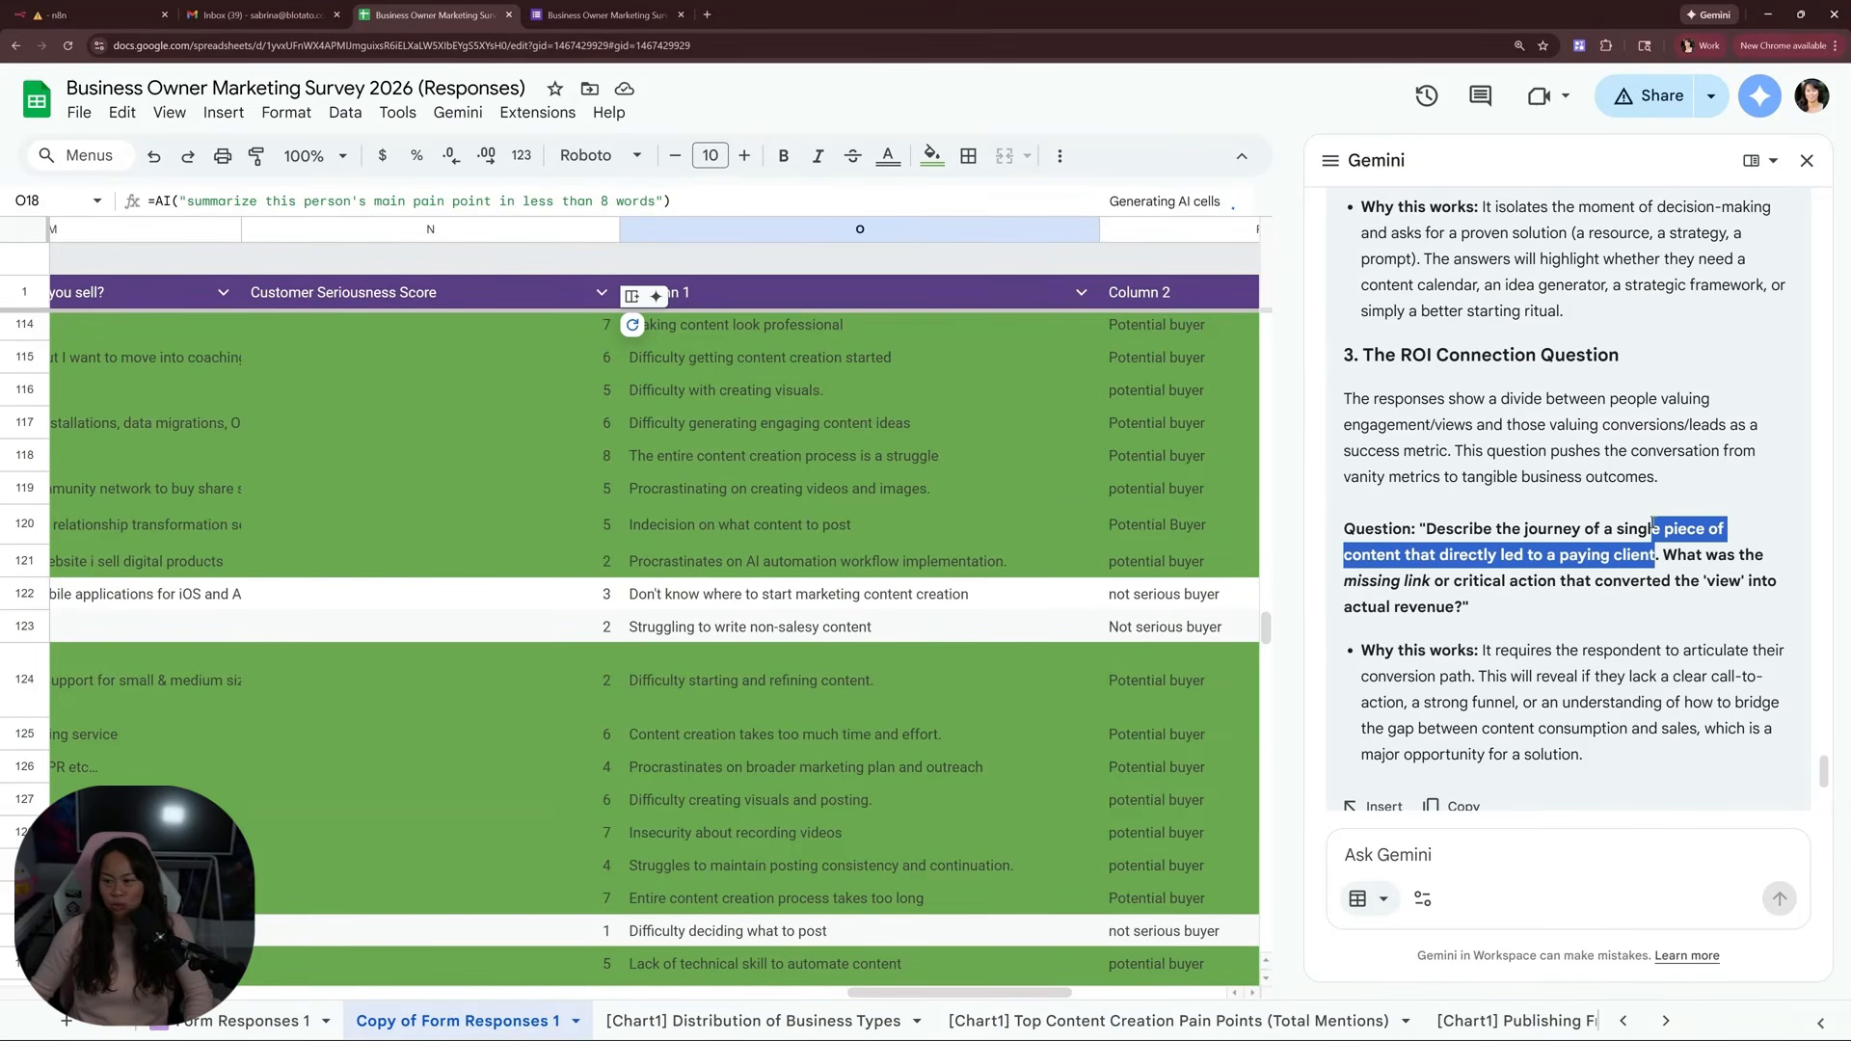
pyautogui.scroll(7, 1444, 573)
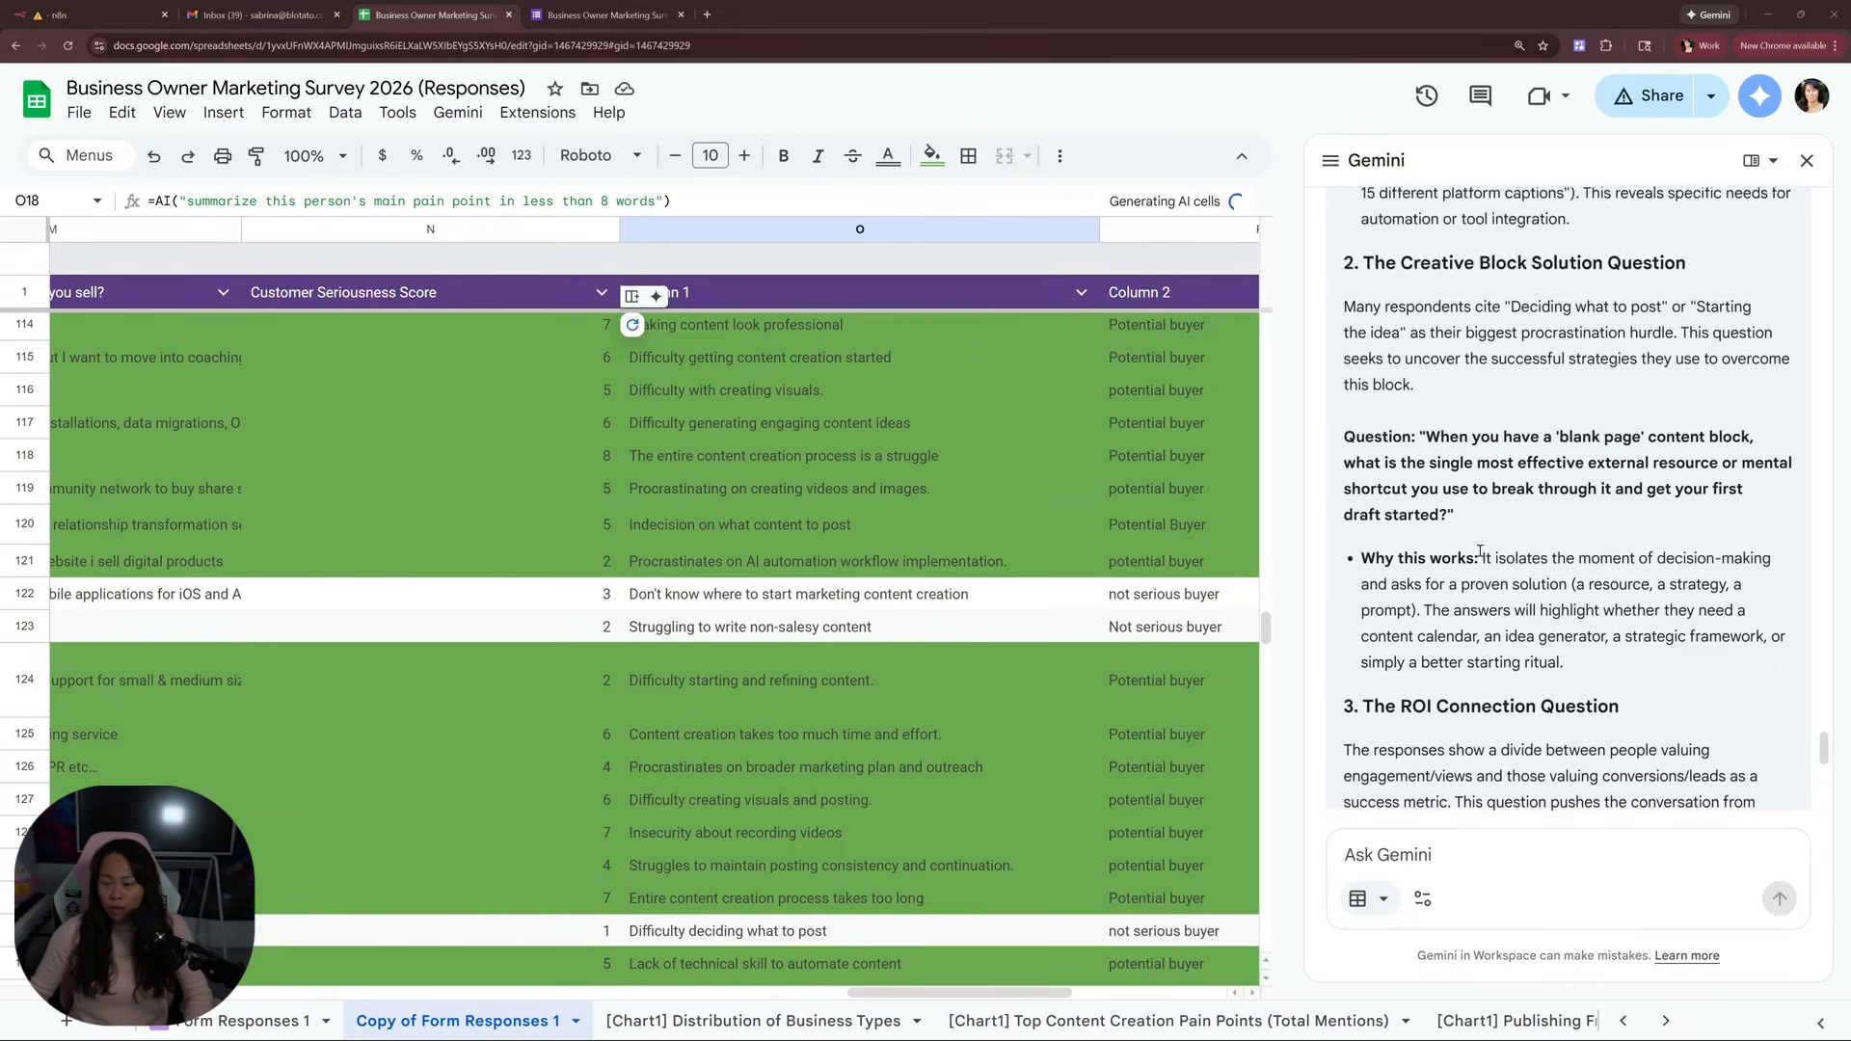
pyautogui.scroll(2, 1444, 573)
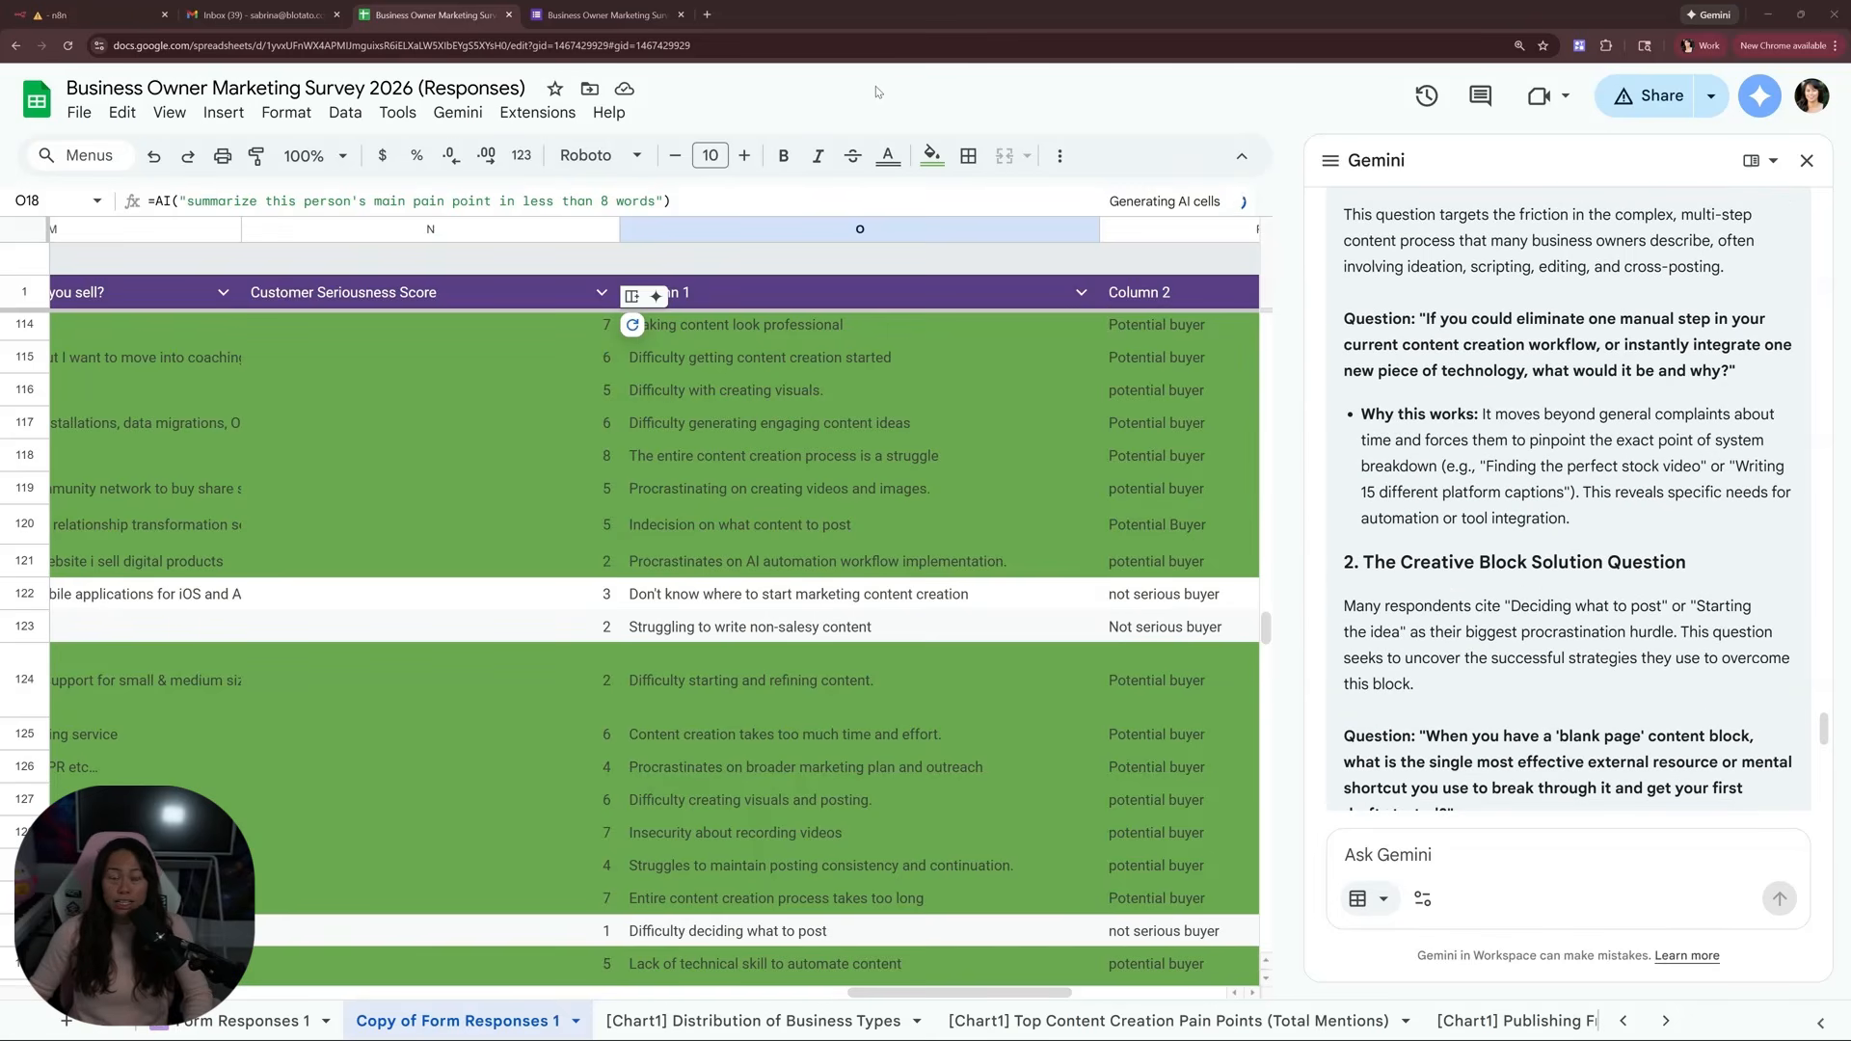
# Return to the first rows of the response sheet and look over the row highlighting by buyer category
pyautogui.click(1120, 476)
pyautogui.scroll(5, 1073, 594)
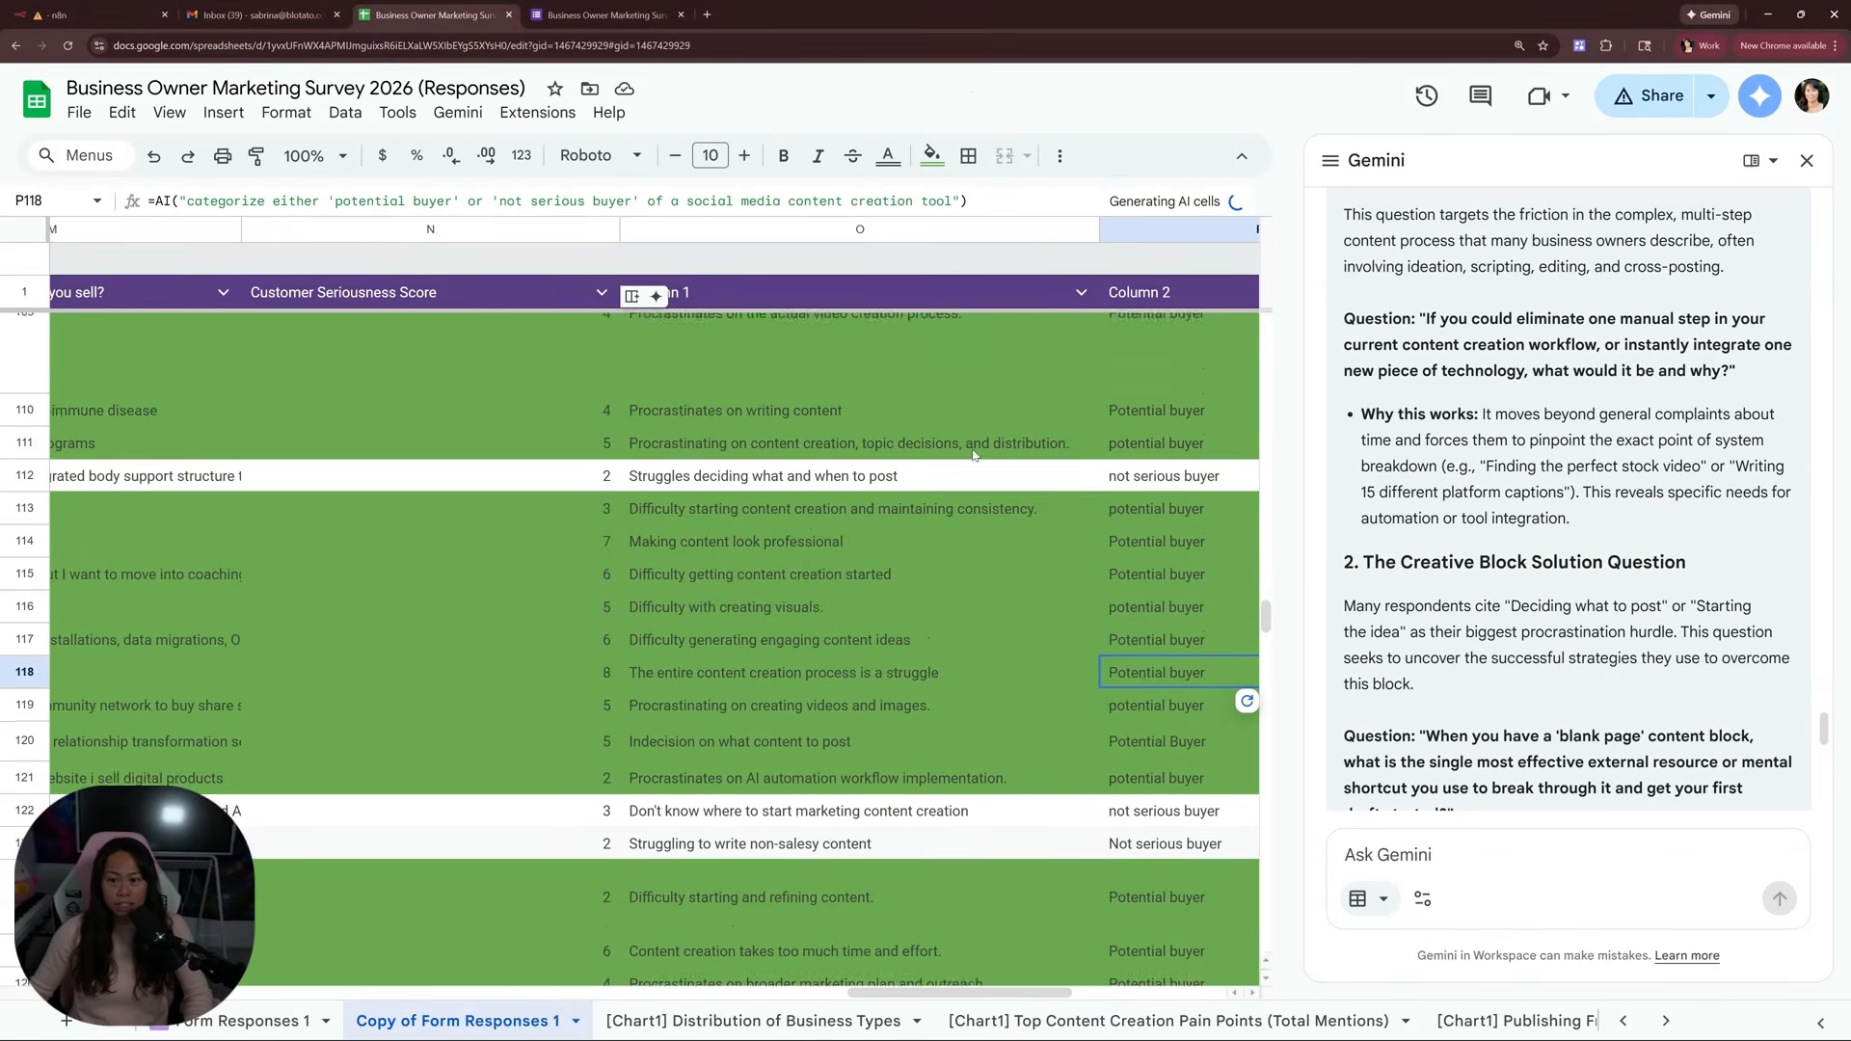
pyautogui.moveTo(1263, 585); pyautogui.dragTo(1170, 285)
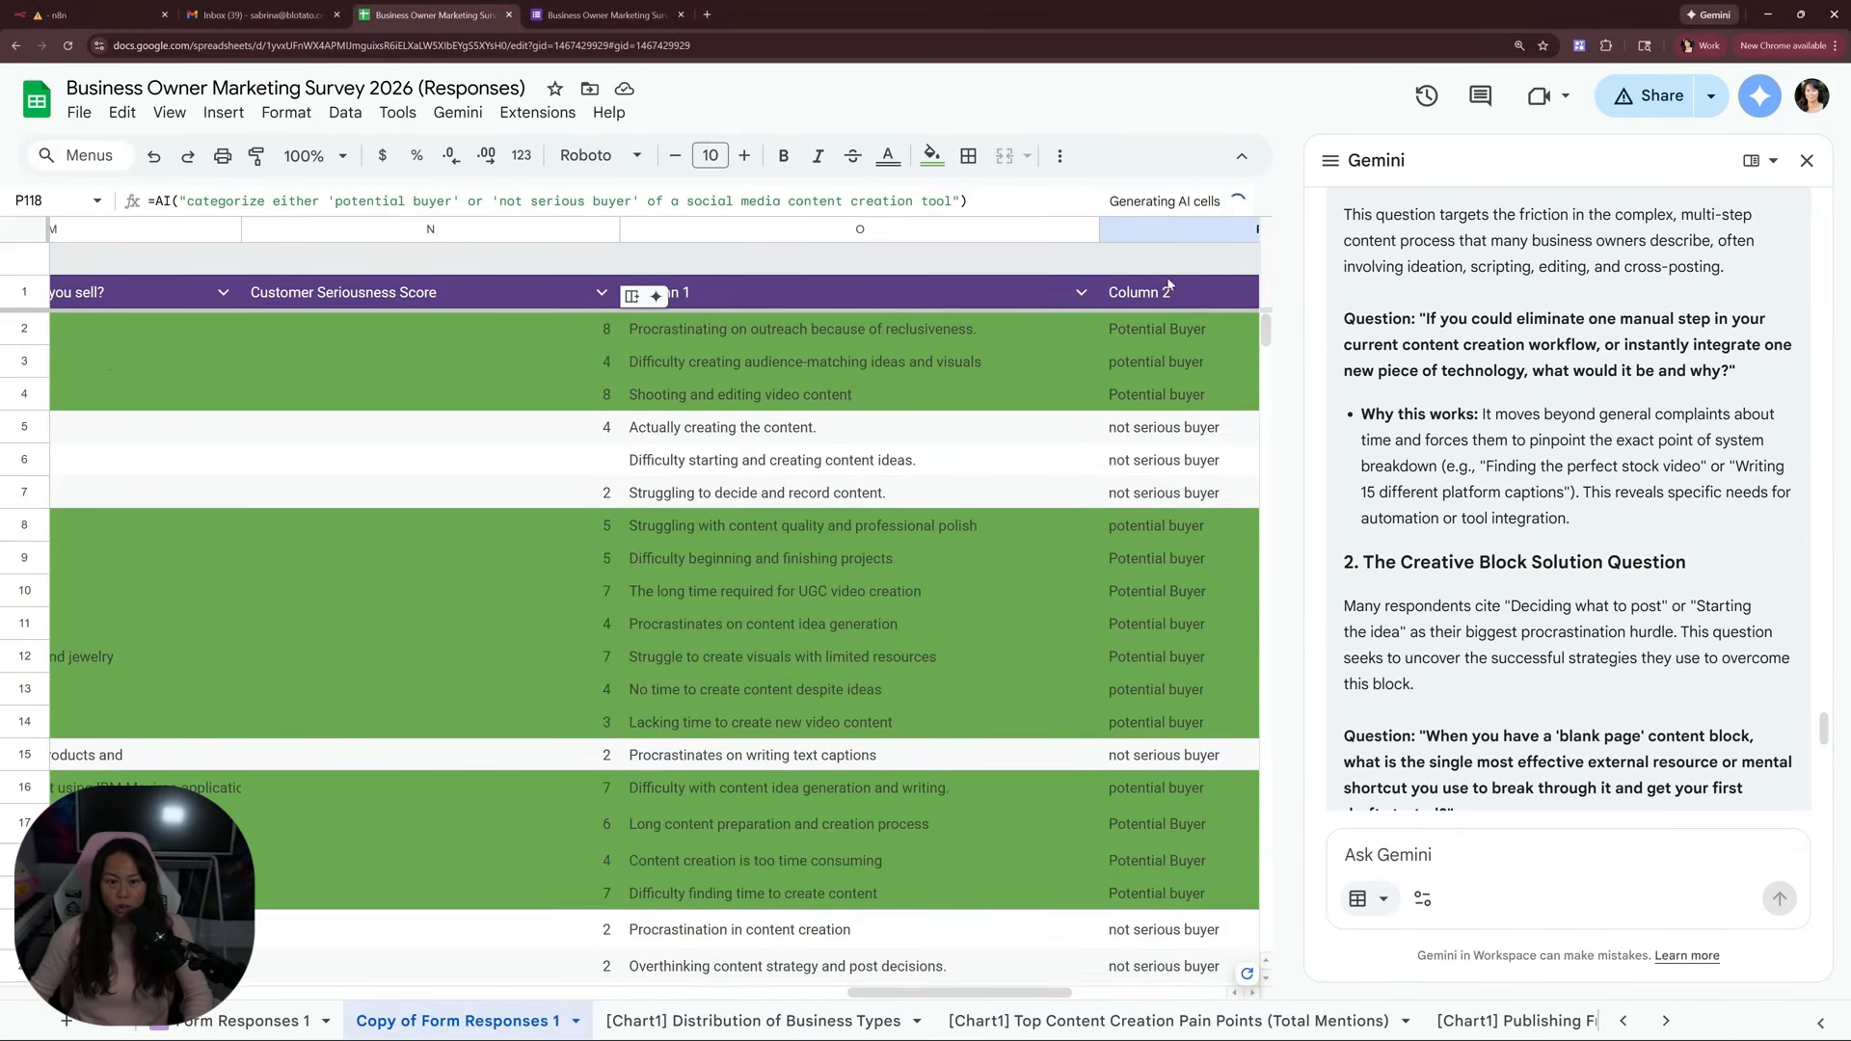
pyautogui.moveTo(889, 983); pyautogui.dragTo(896, 993)
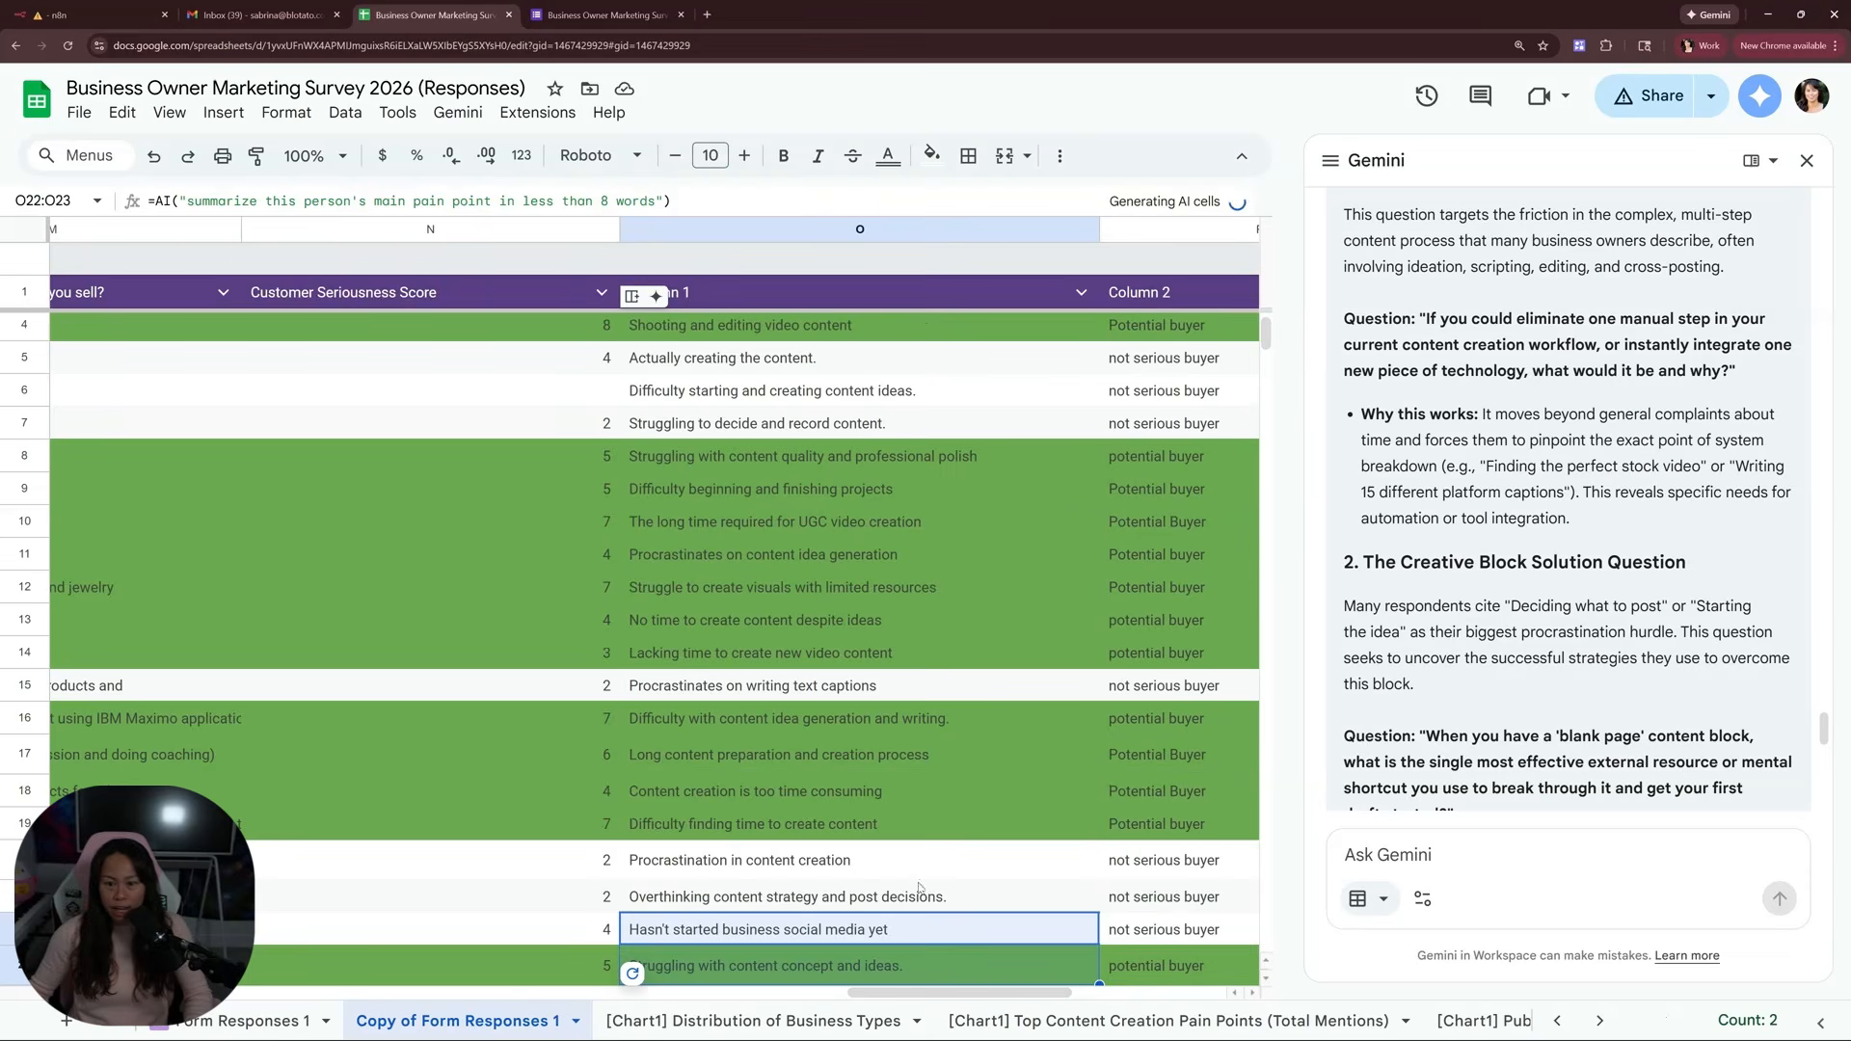
pyautogui.scroll(2, 950, 675)
pyautogui.click(974, 394)
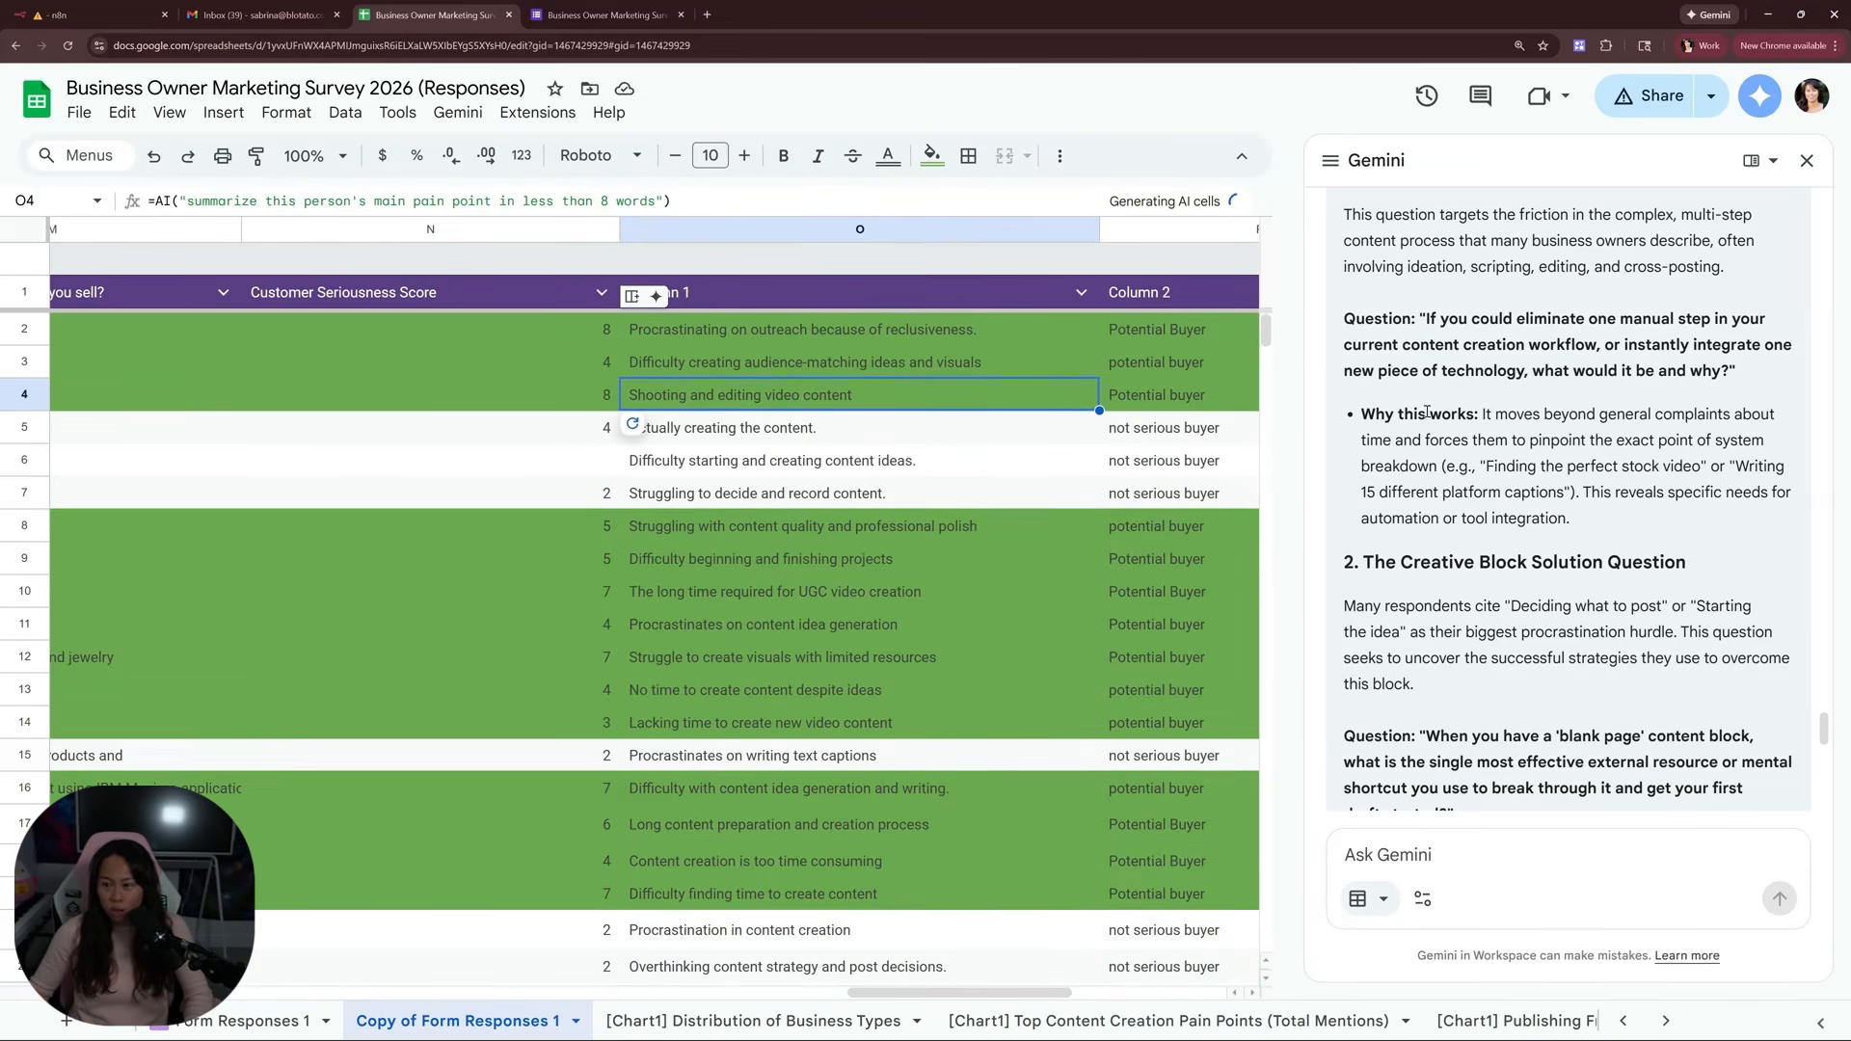
# Export Gemini's answer with the three suggested survey questions to Google Docs and open the exported document to read it through
pyautogui.moveTo(1399, 315); pyautogui.dragTo(1517, 379)
pyautogui.click(1517, 388)
pyautogui.scroll(-4, 1463, 400)
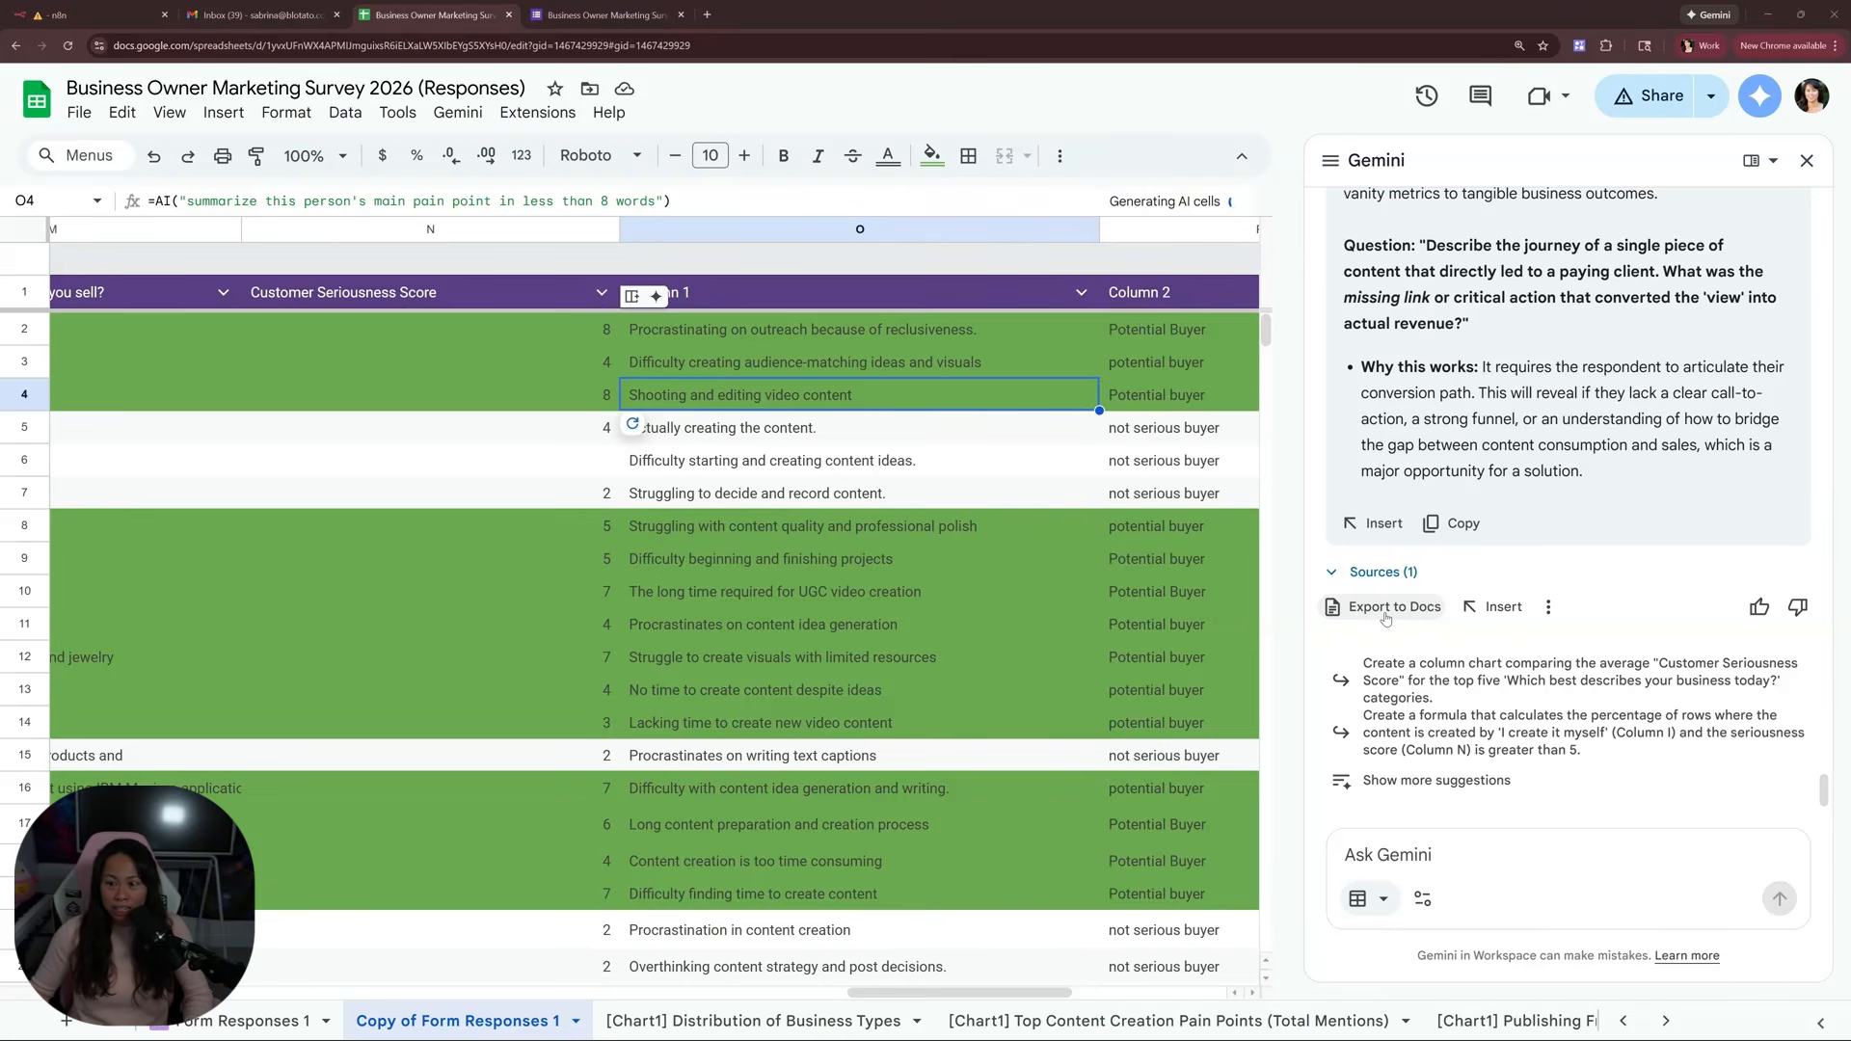
pyautogui.click(1386, 618)
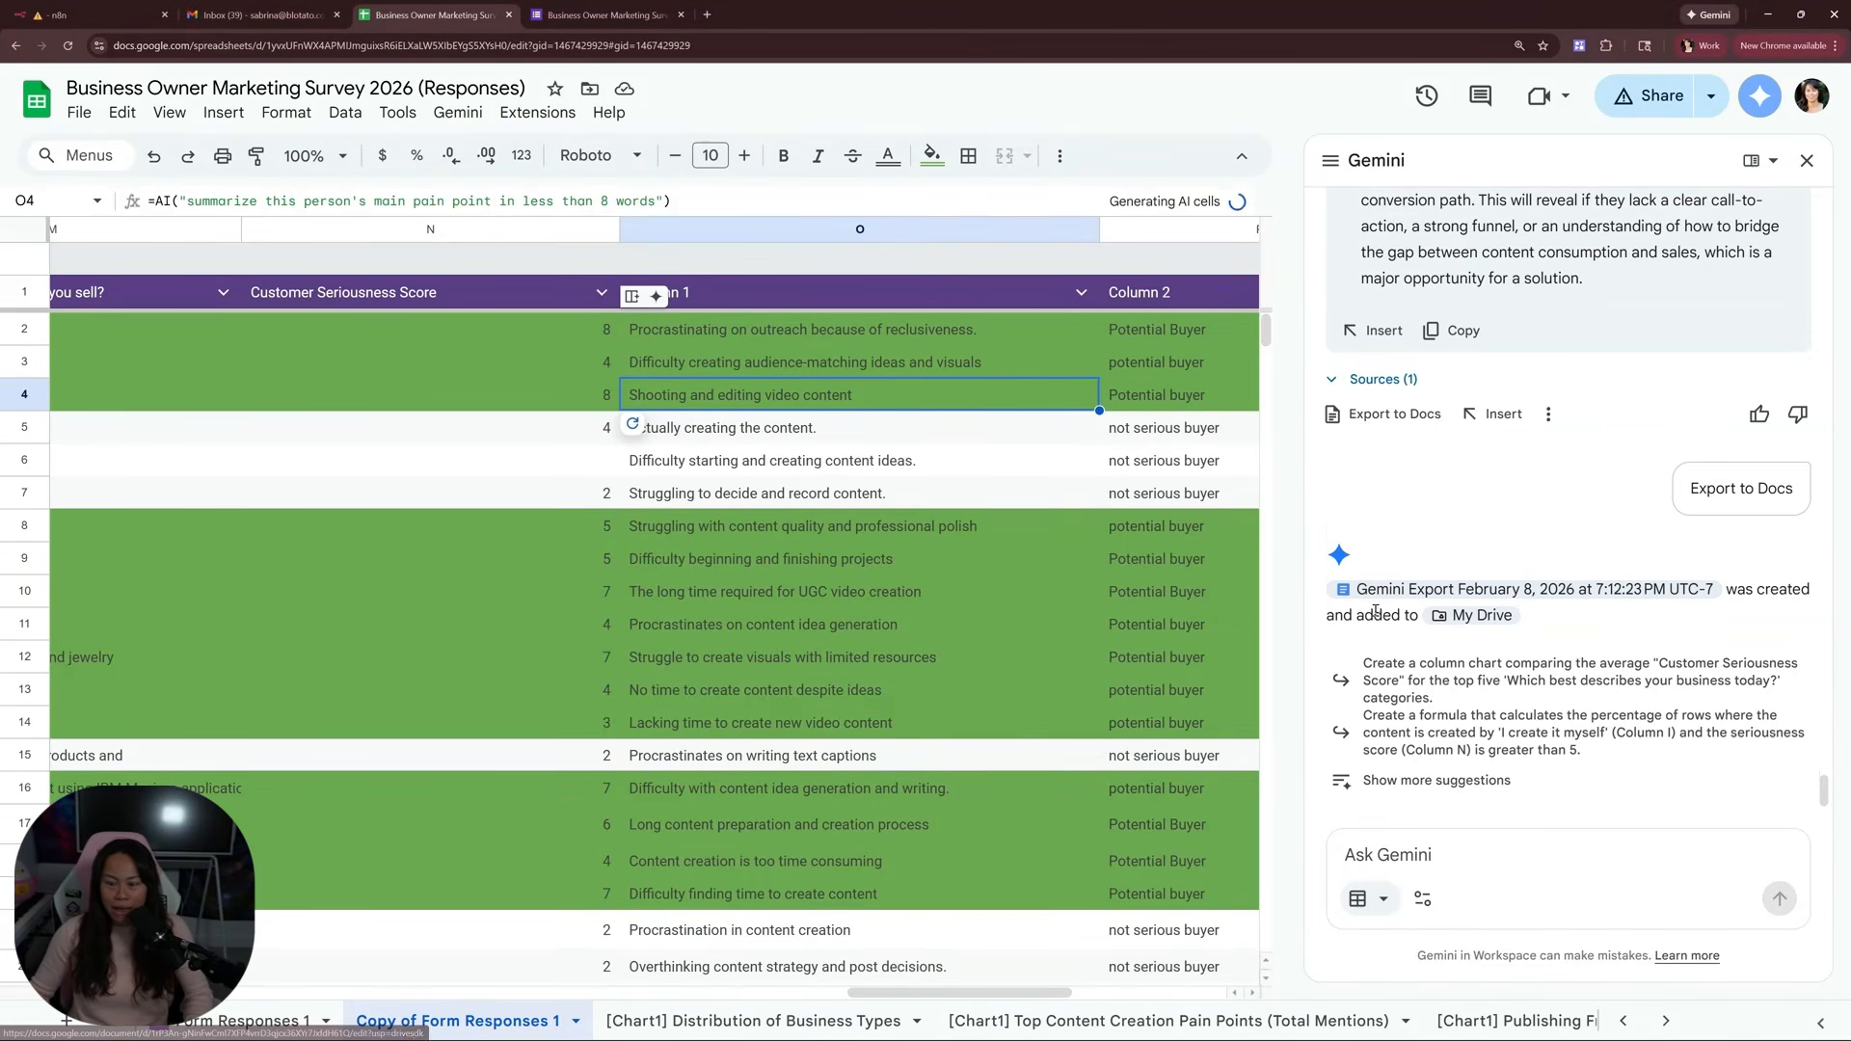
pyautogui.moveTo(1446, 603)
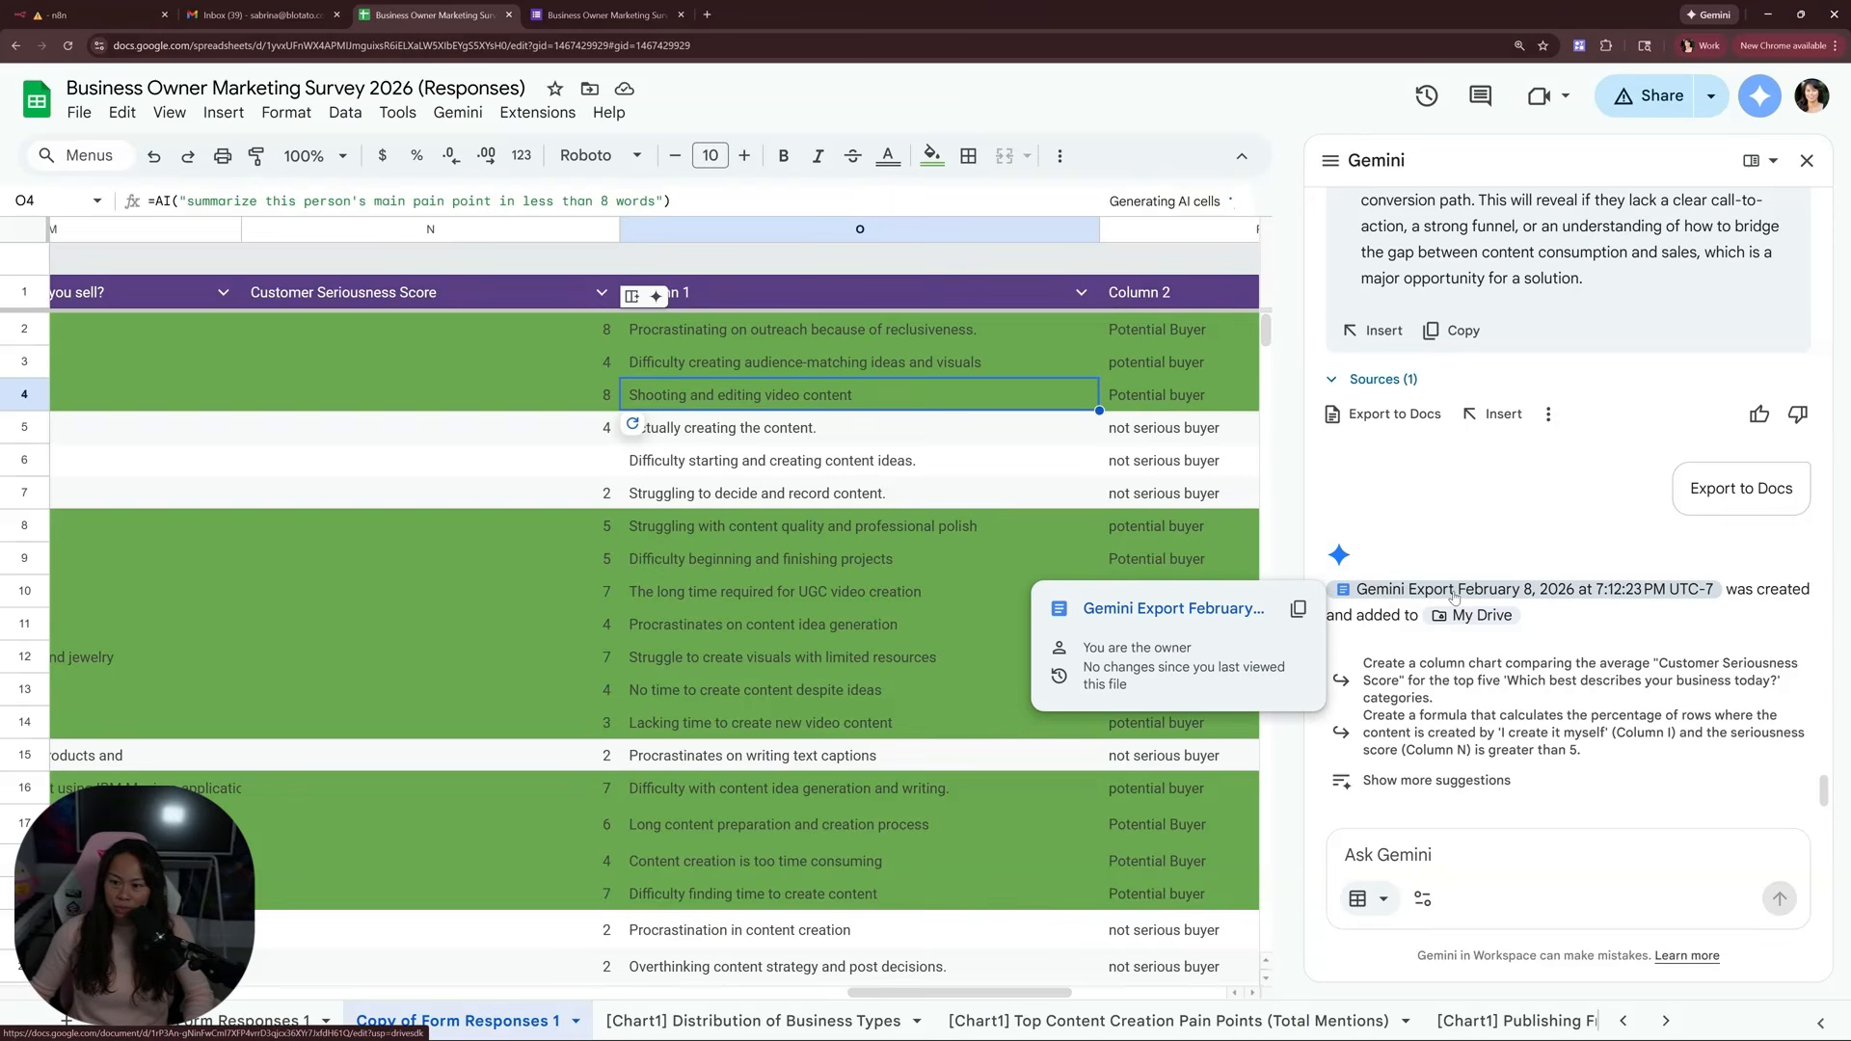
pyautogui.click(1483, 600)
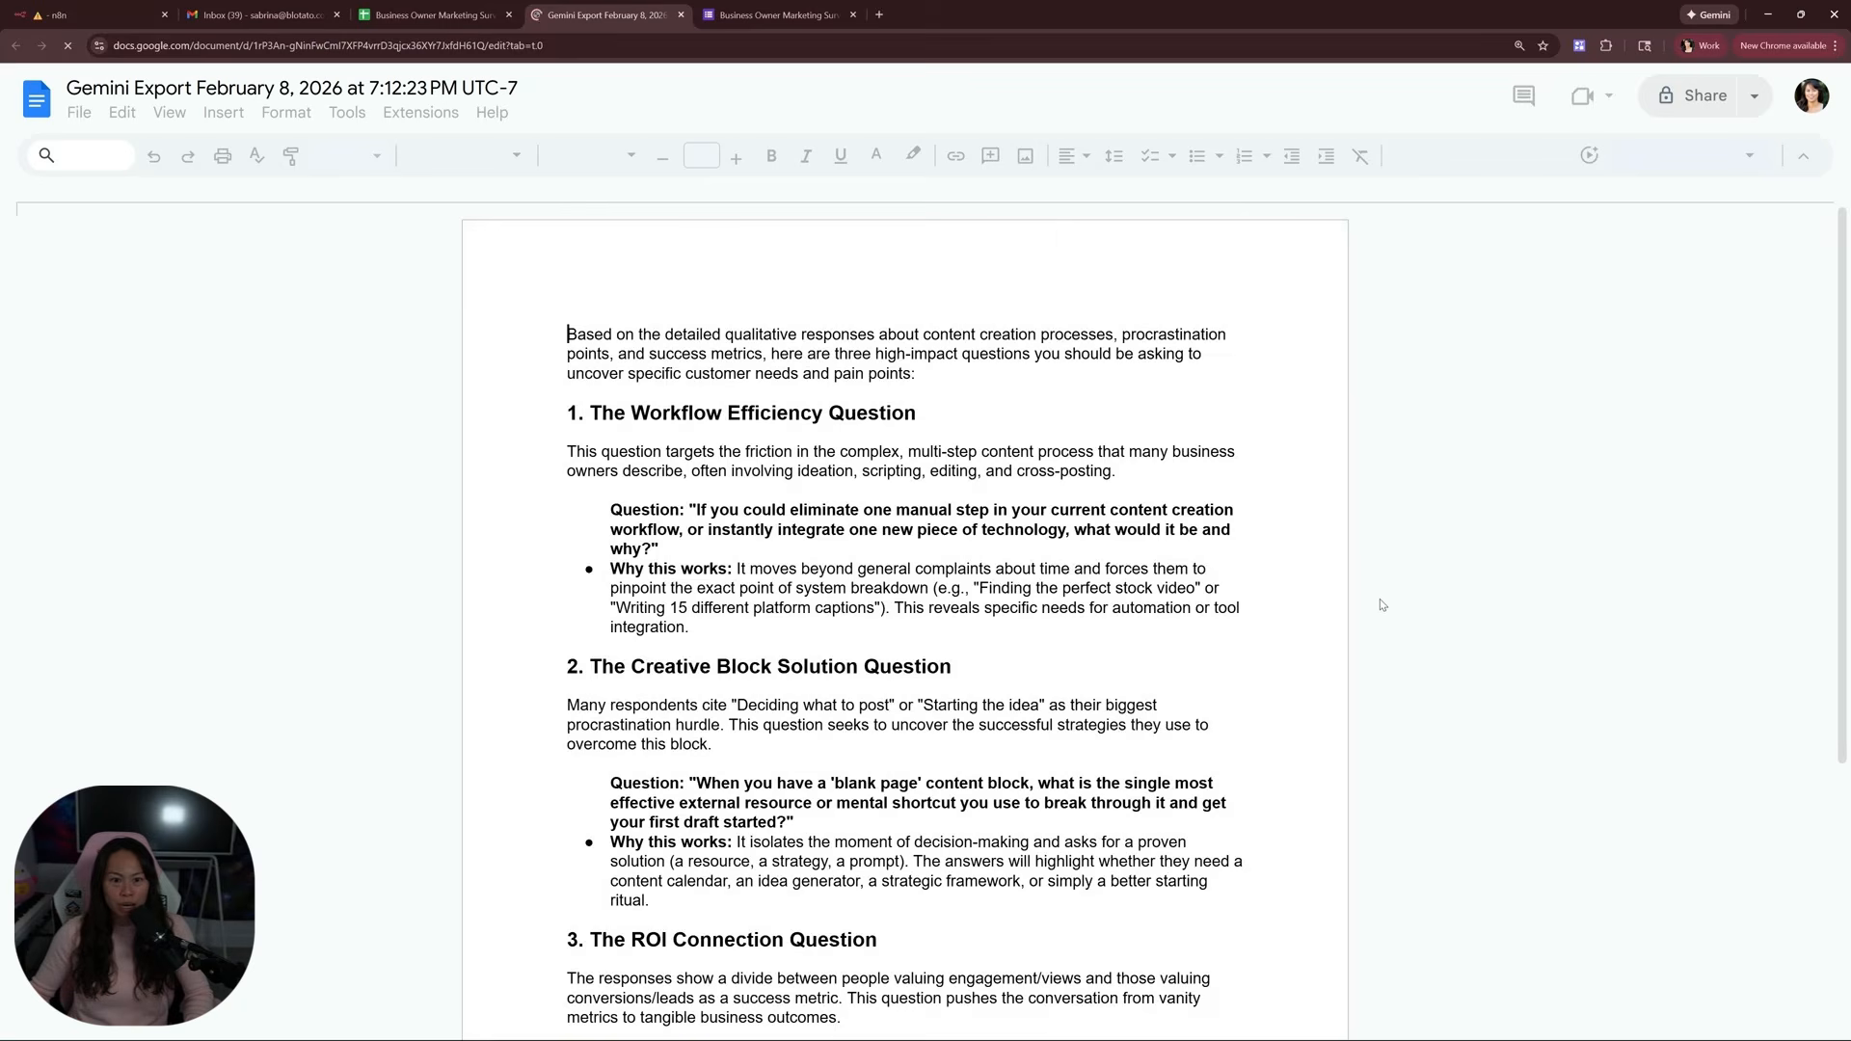
pyautogui.scroll(-2, 888, 530)
pyautogui.scroll(2, 877, 529)
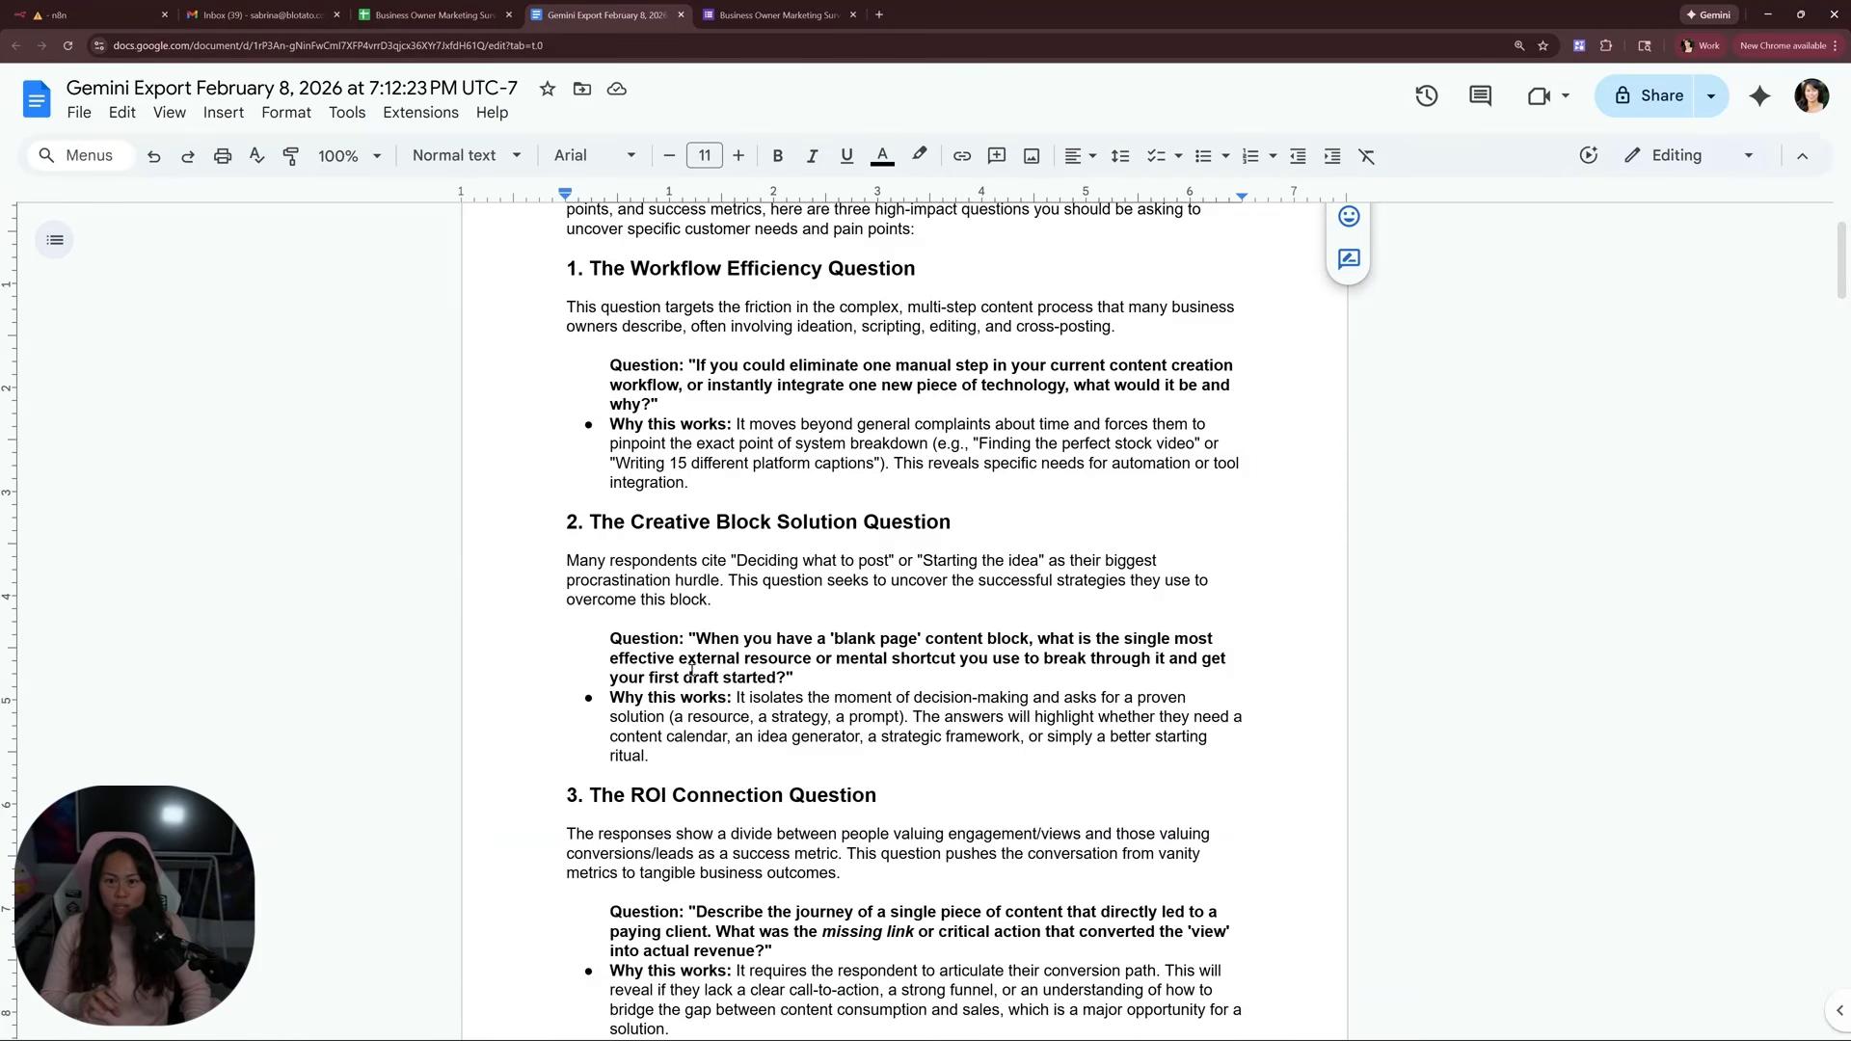
pyautogui.scroll(-3, 691, 668)
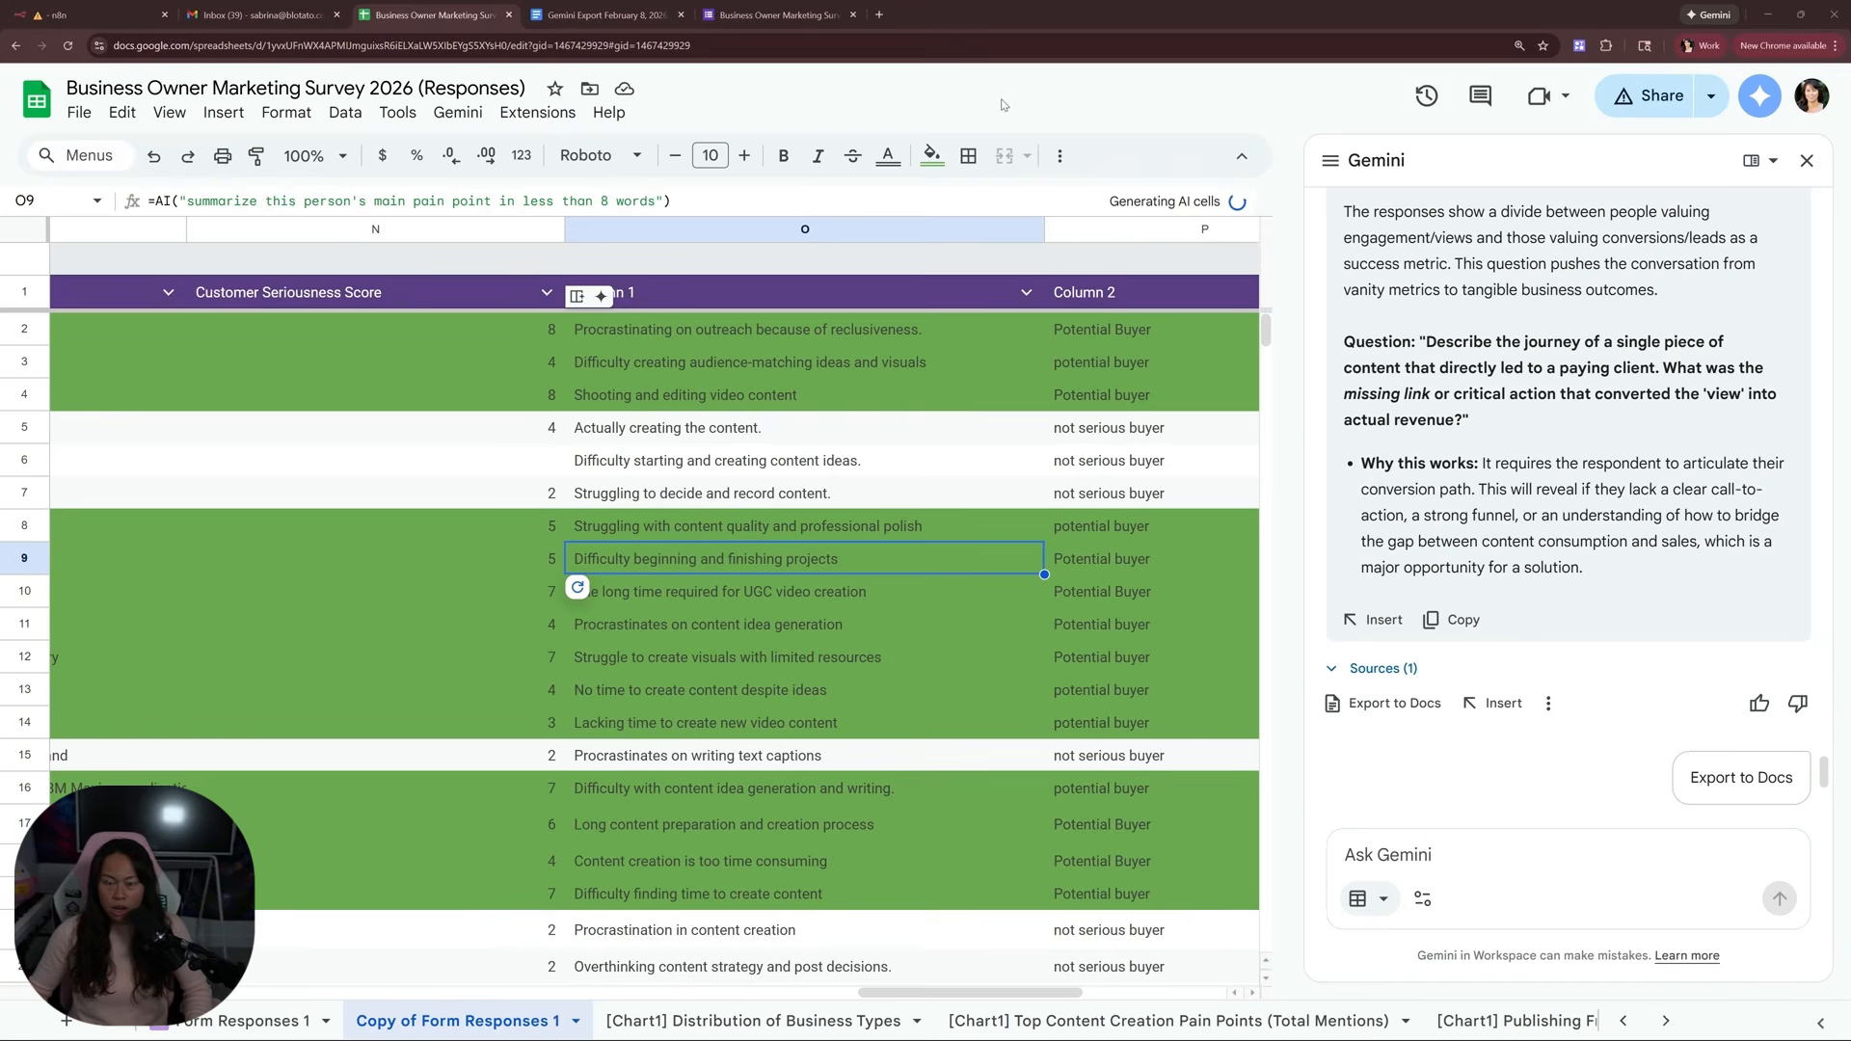
# Back in the survey spreadsheet, have Gemini's image tool answer "let's create a word cloud of the recurring pain points mentioned by survey respondents"
pyautogui.hotkey('ctrl', 'shift', 'Tab')
pyautogui.click(1425, 903)
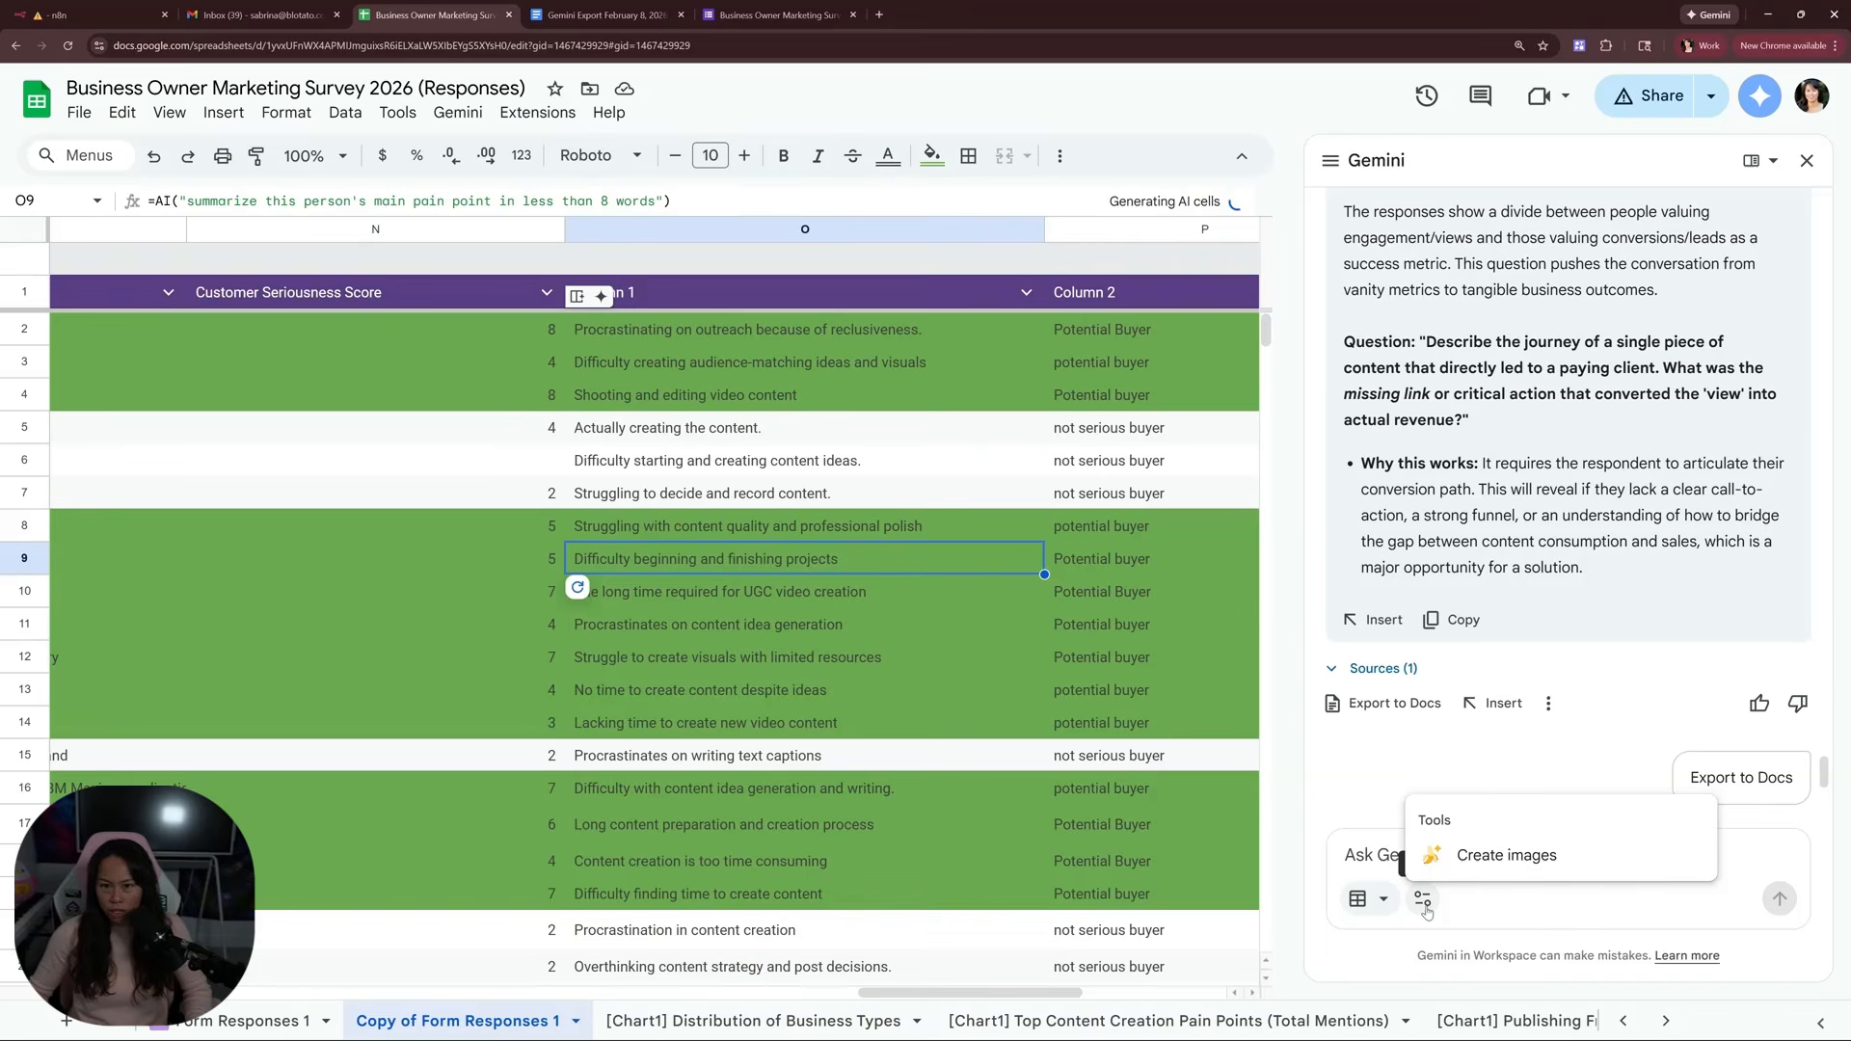
pyautogui.click(1496, 865)
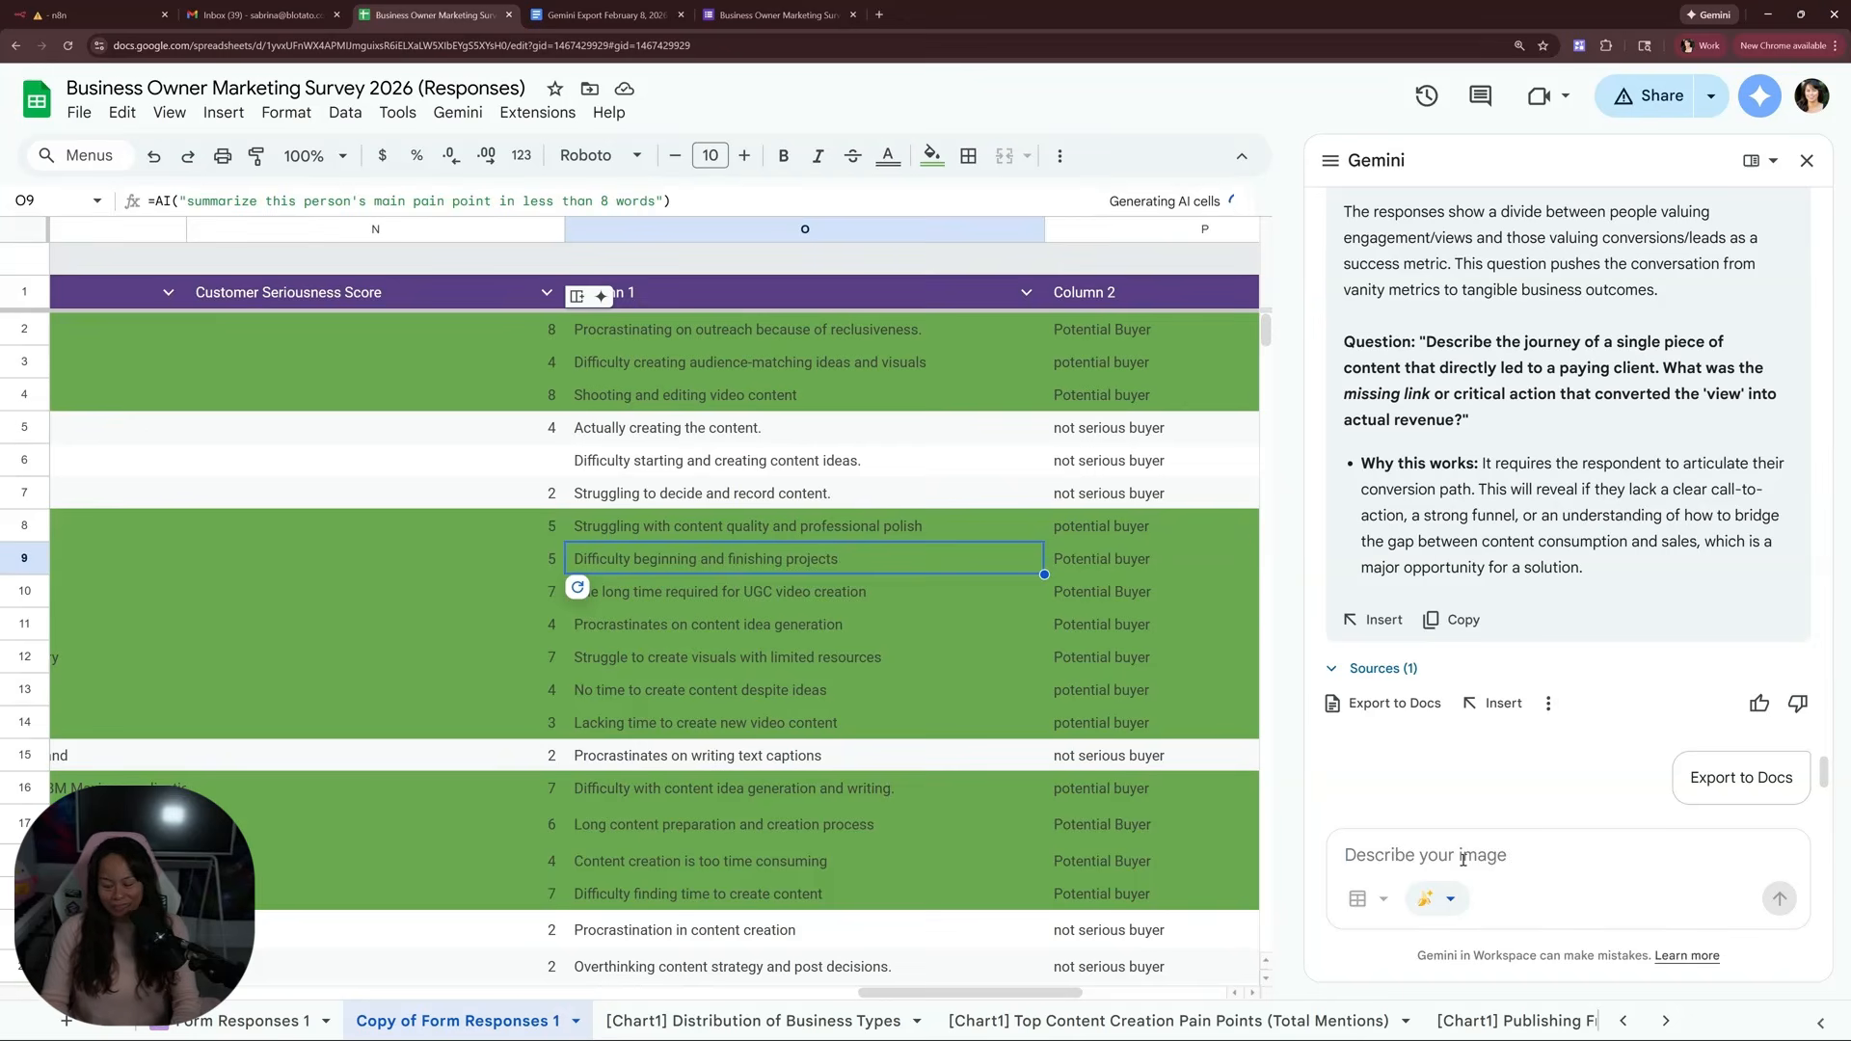
pyautogui.write("let'")
pyautogui.write('s create a word cloud')
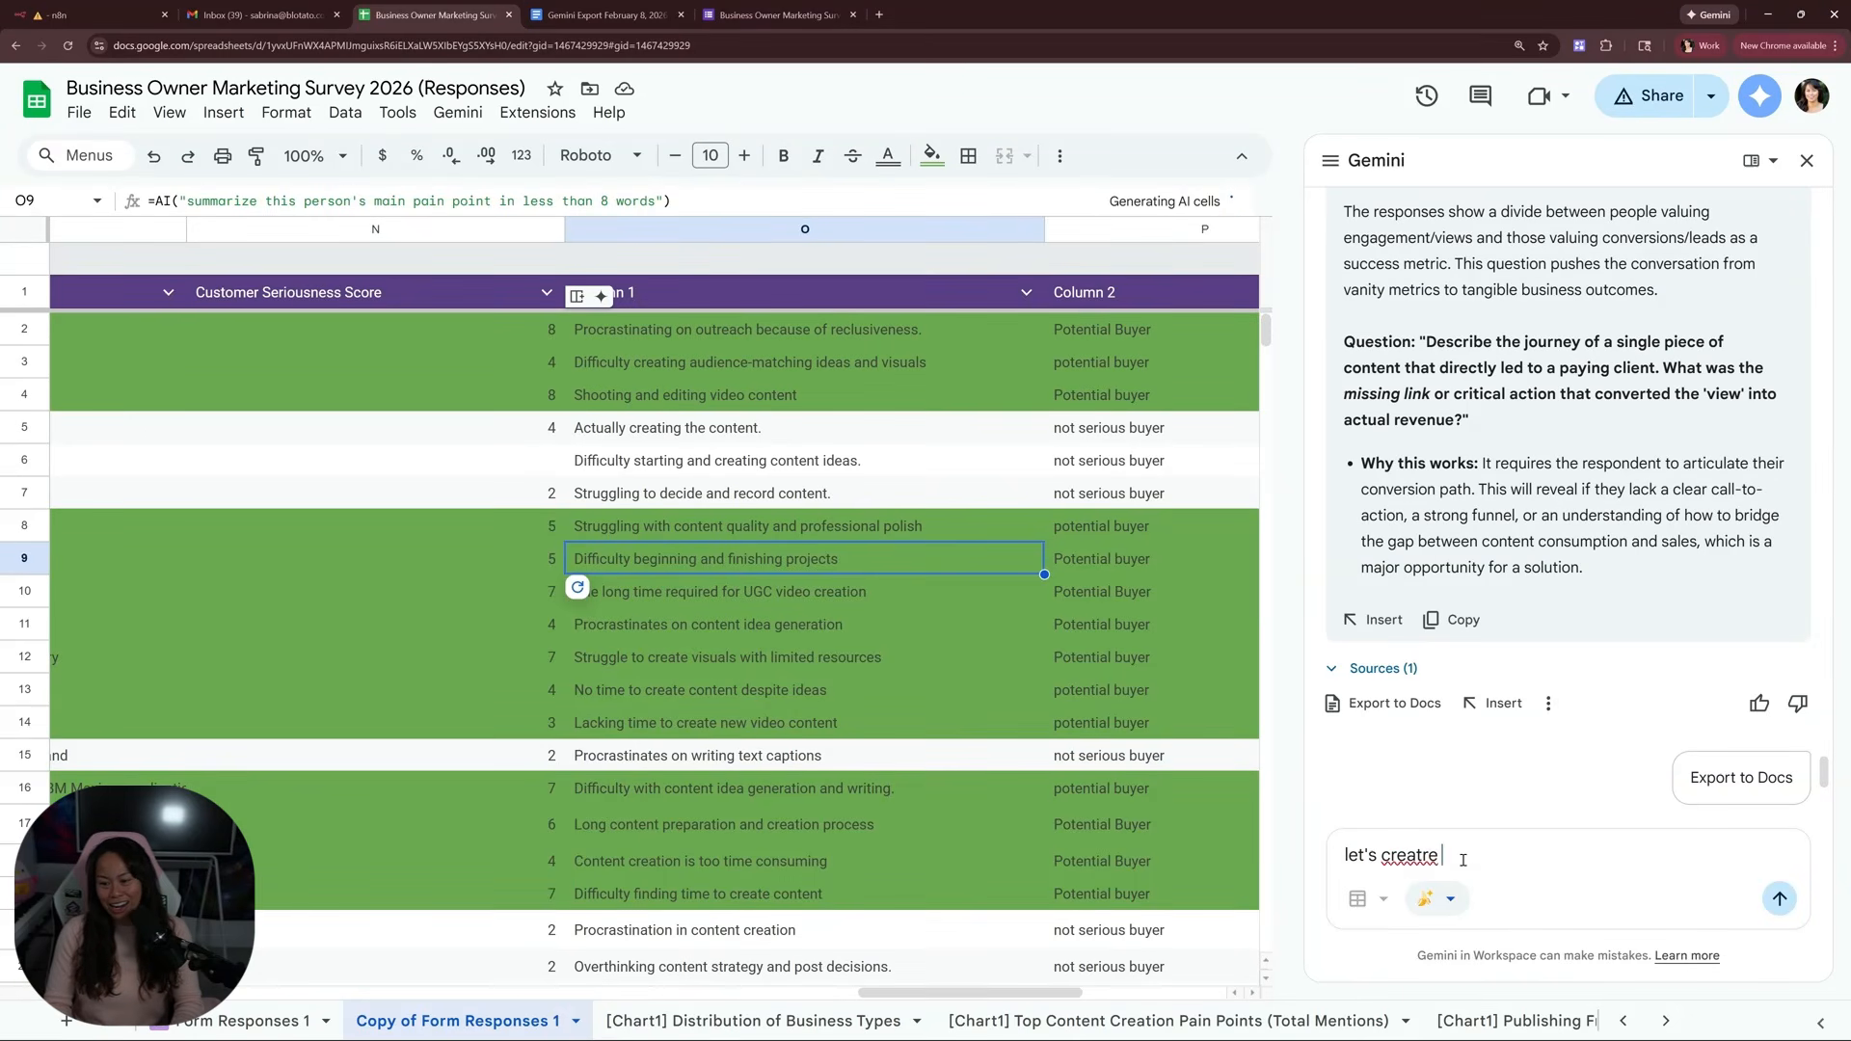
pyautogui.write(' of the ')
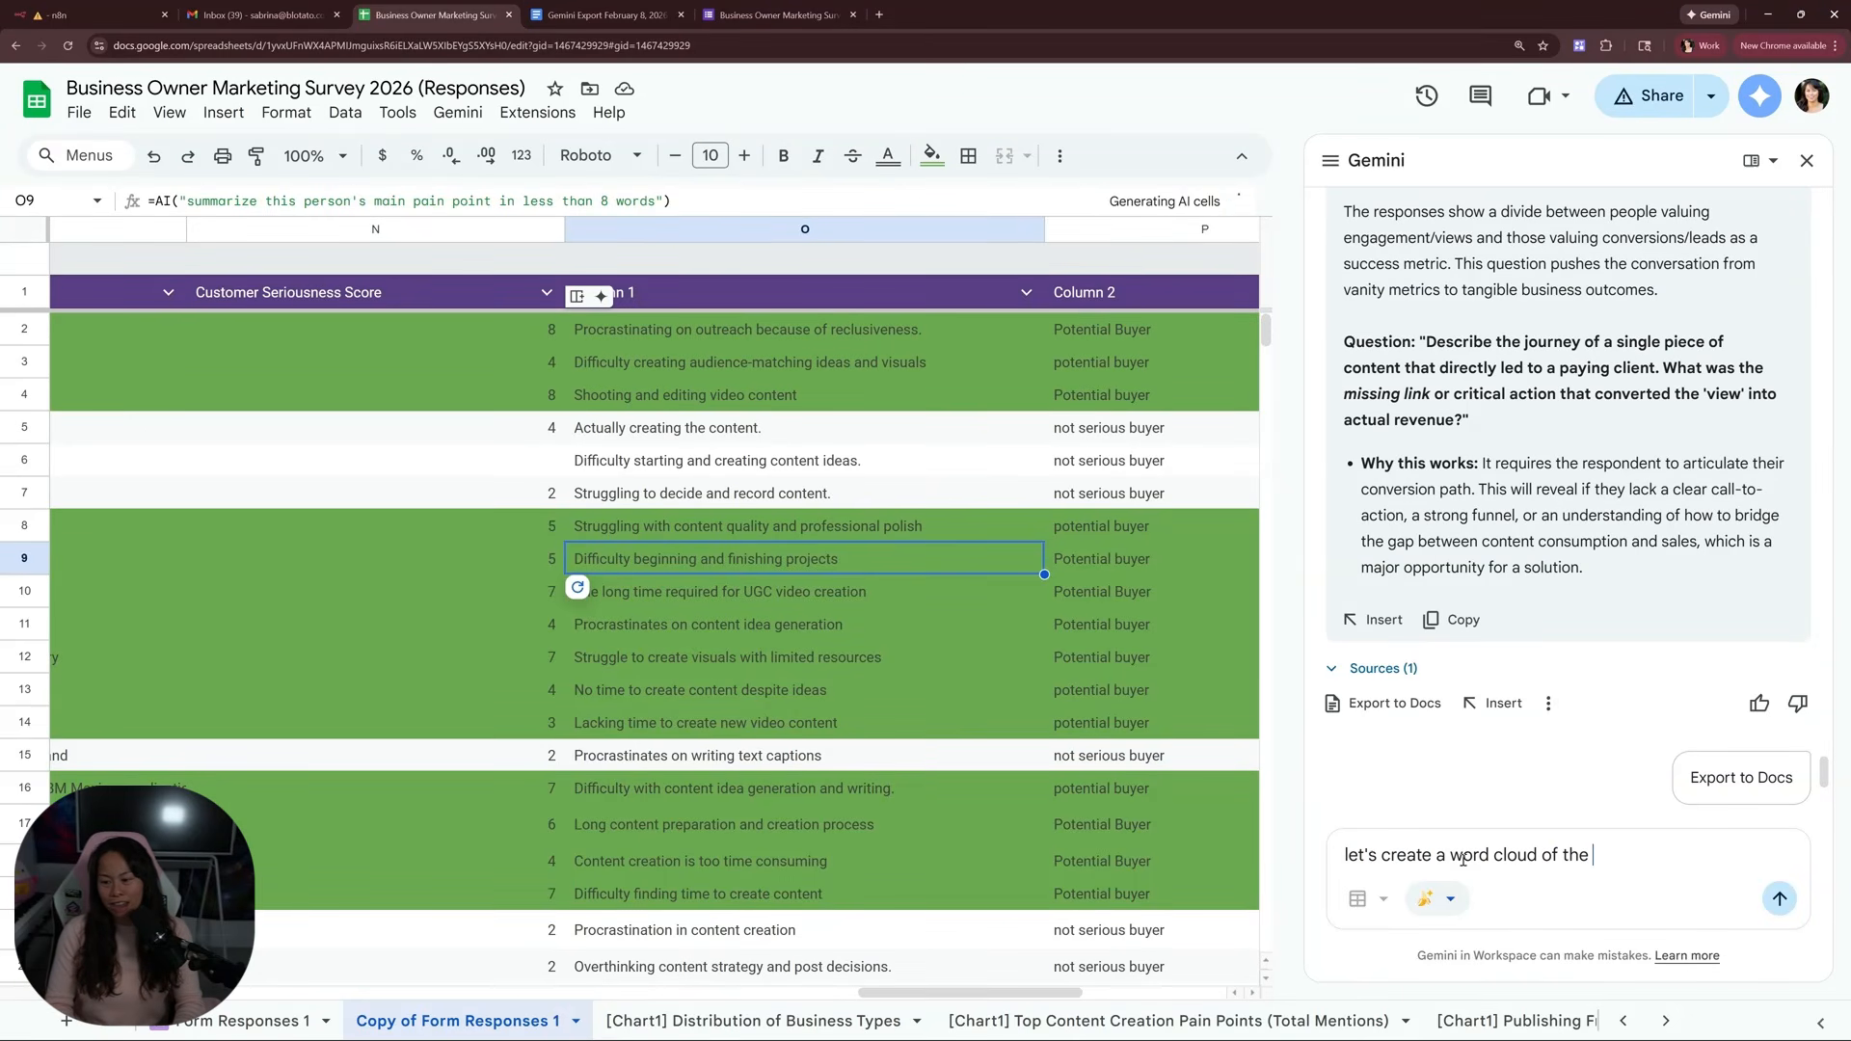
pyautogui.write('recurring pain points men')
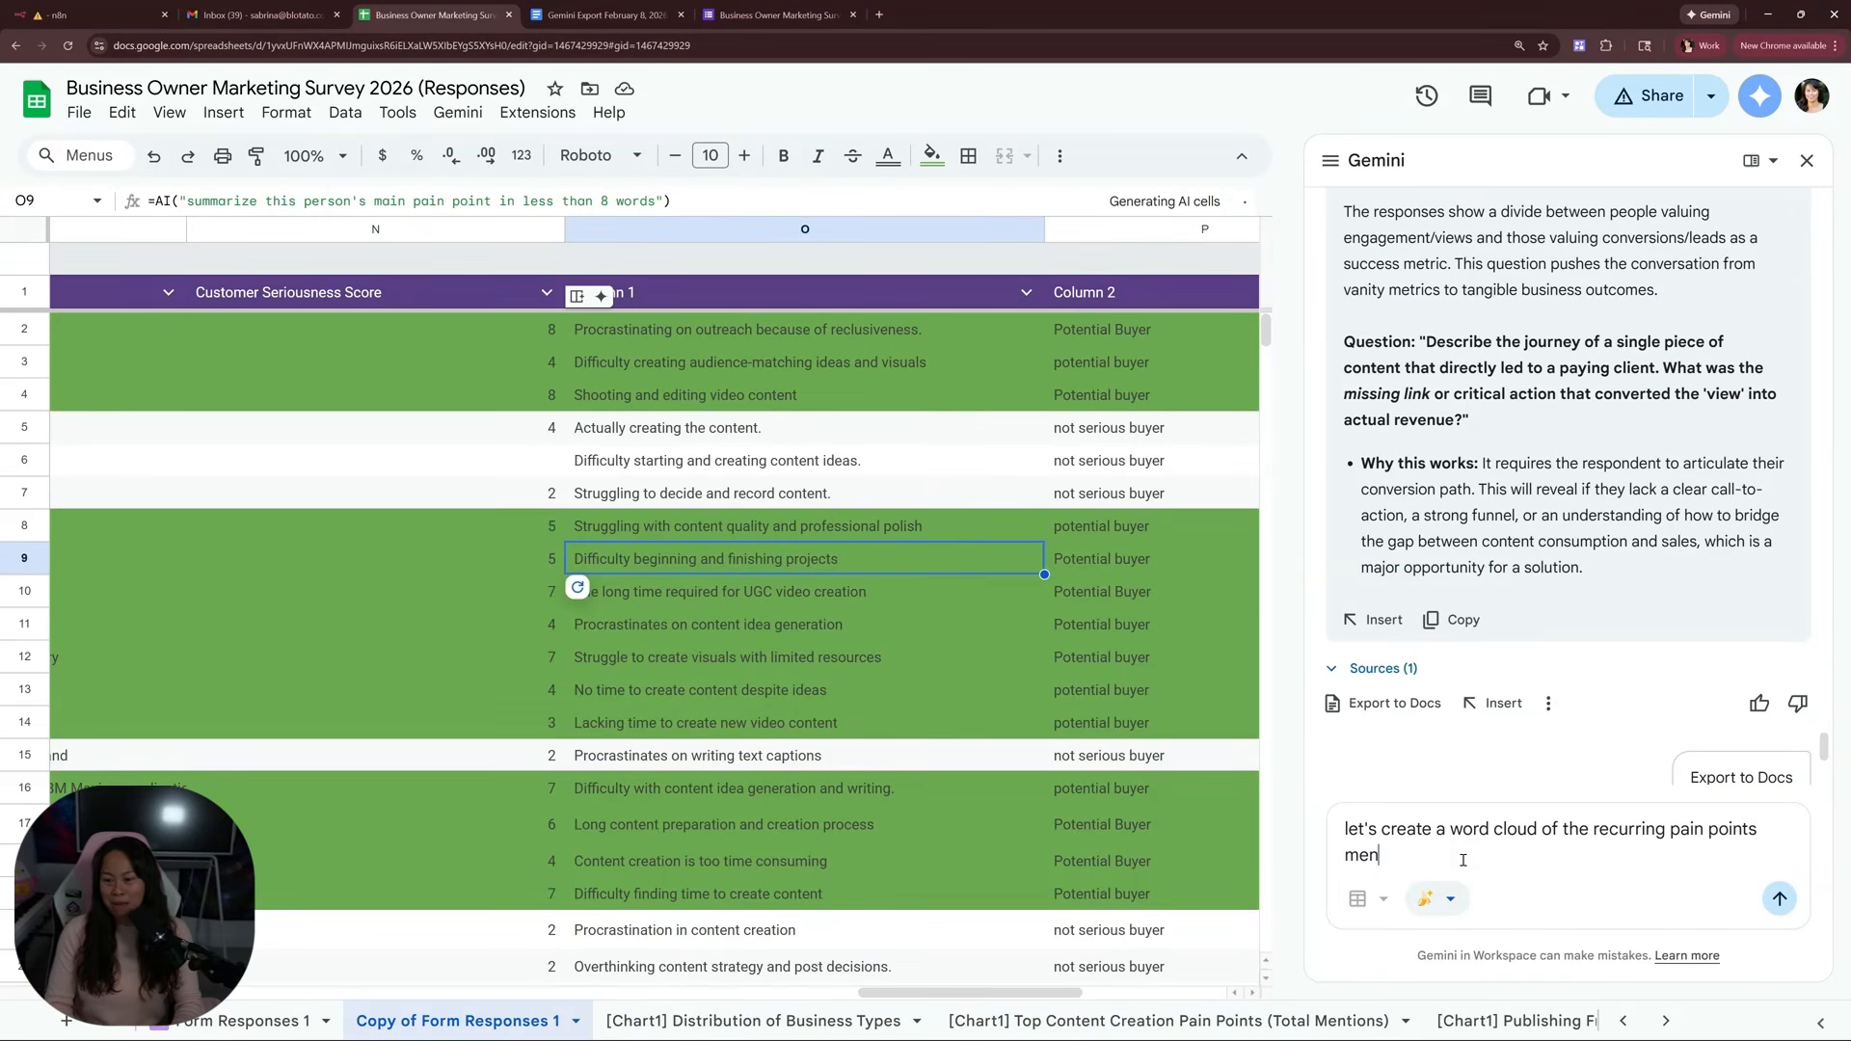
pyautogui.write('tioned by survey respondents')
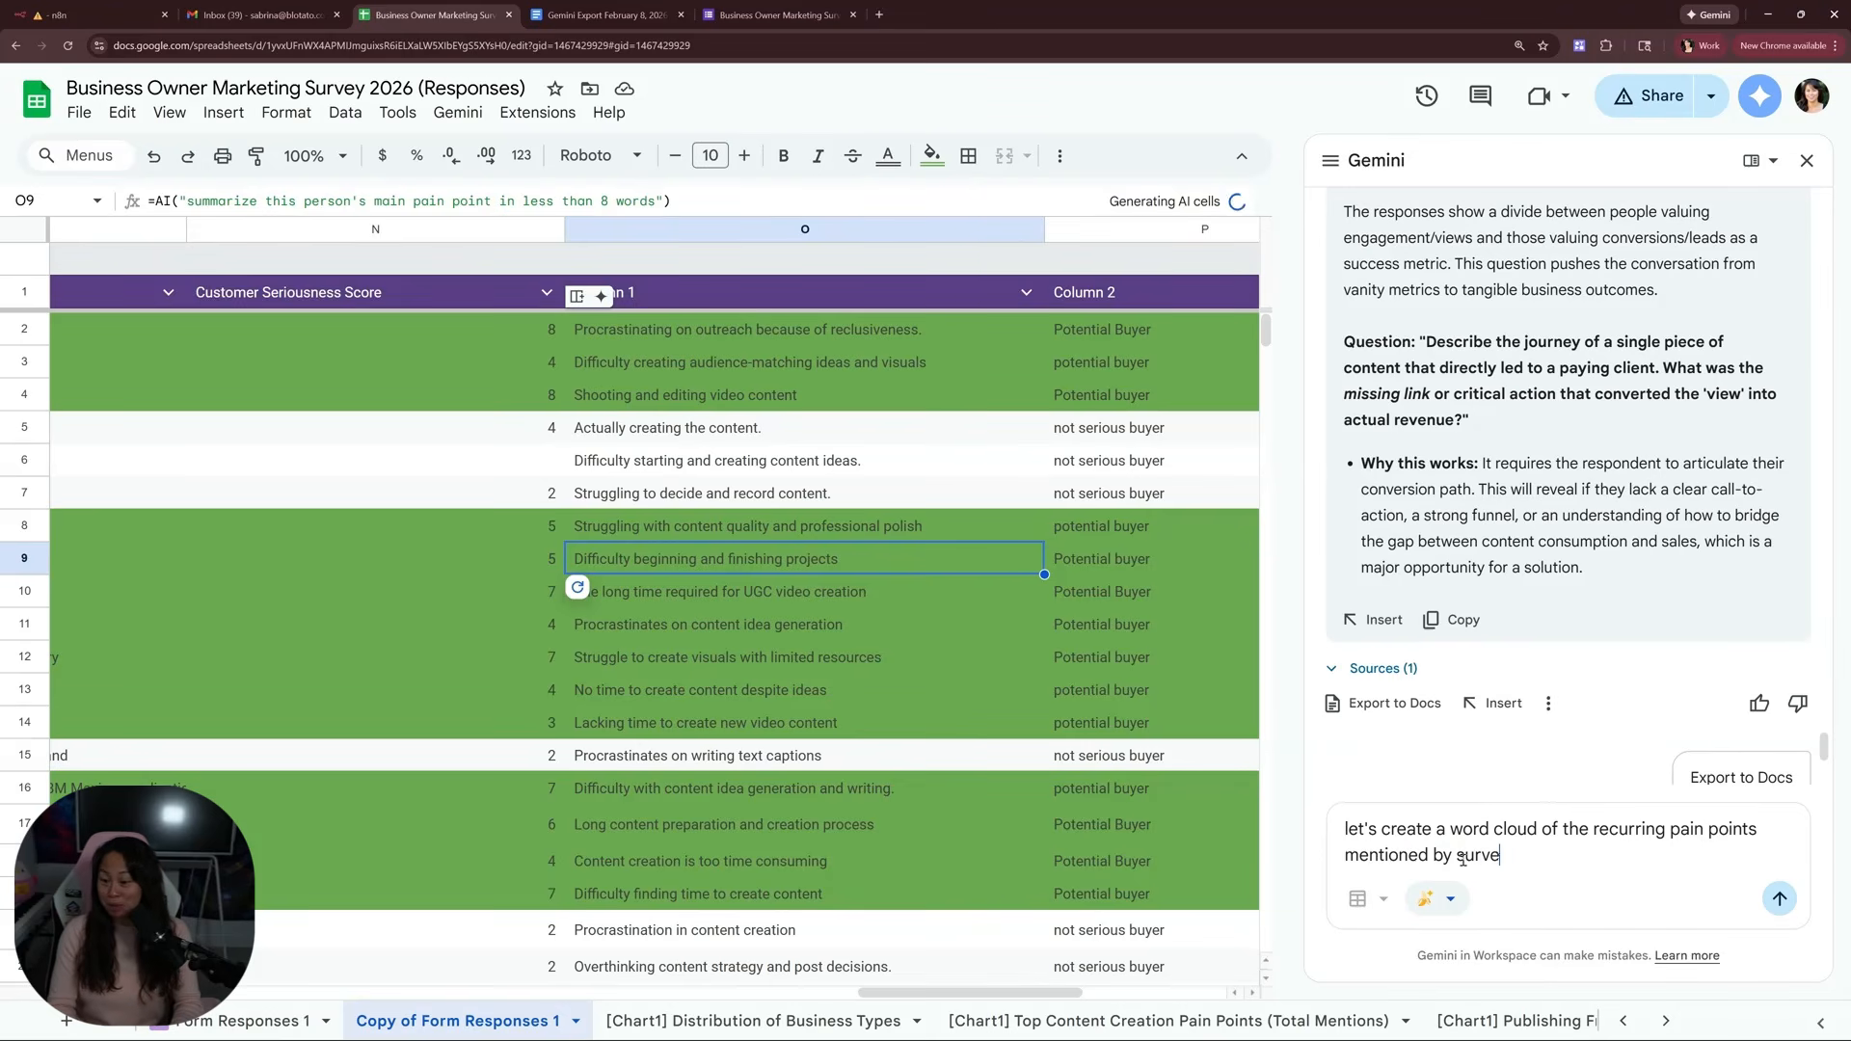
pyautogui.press('Return')
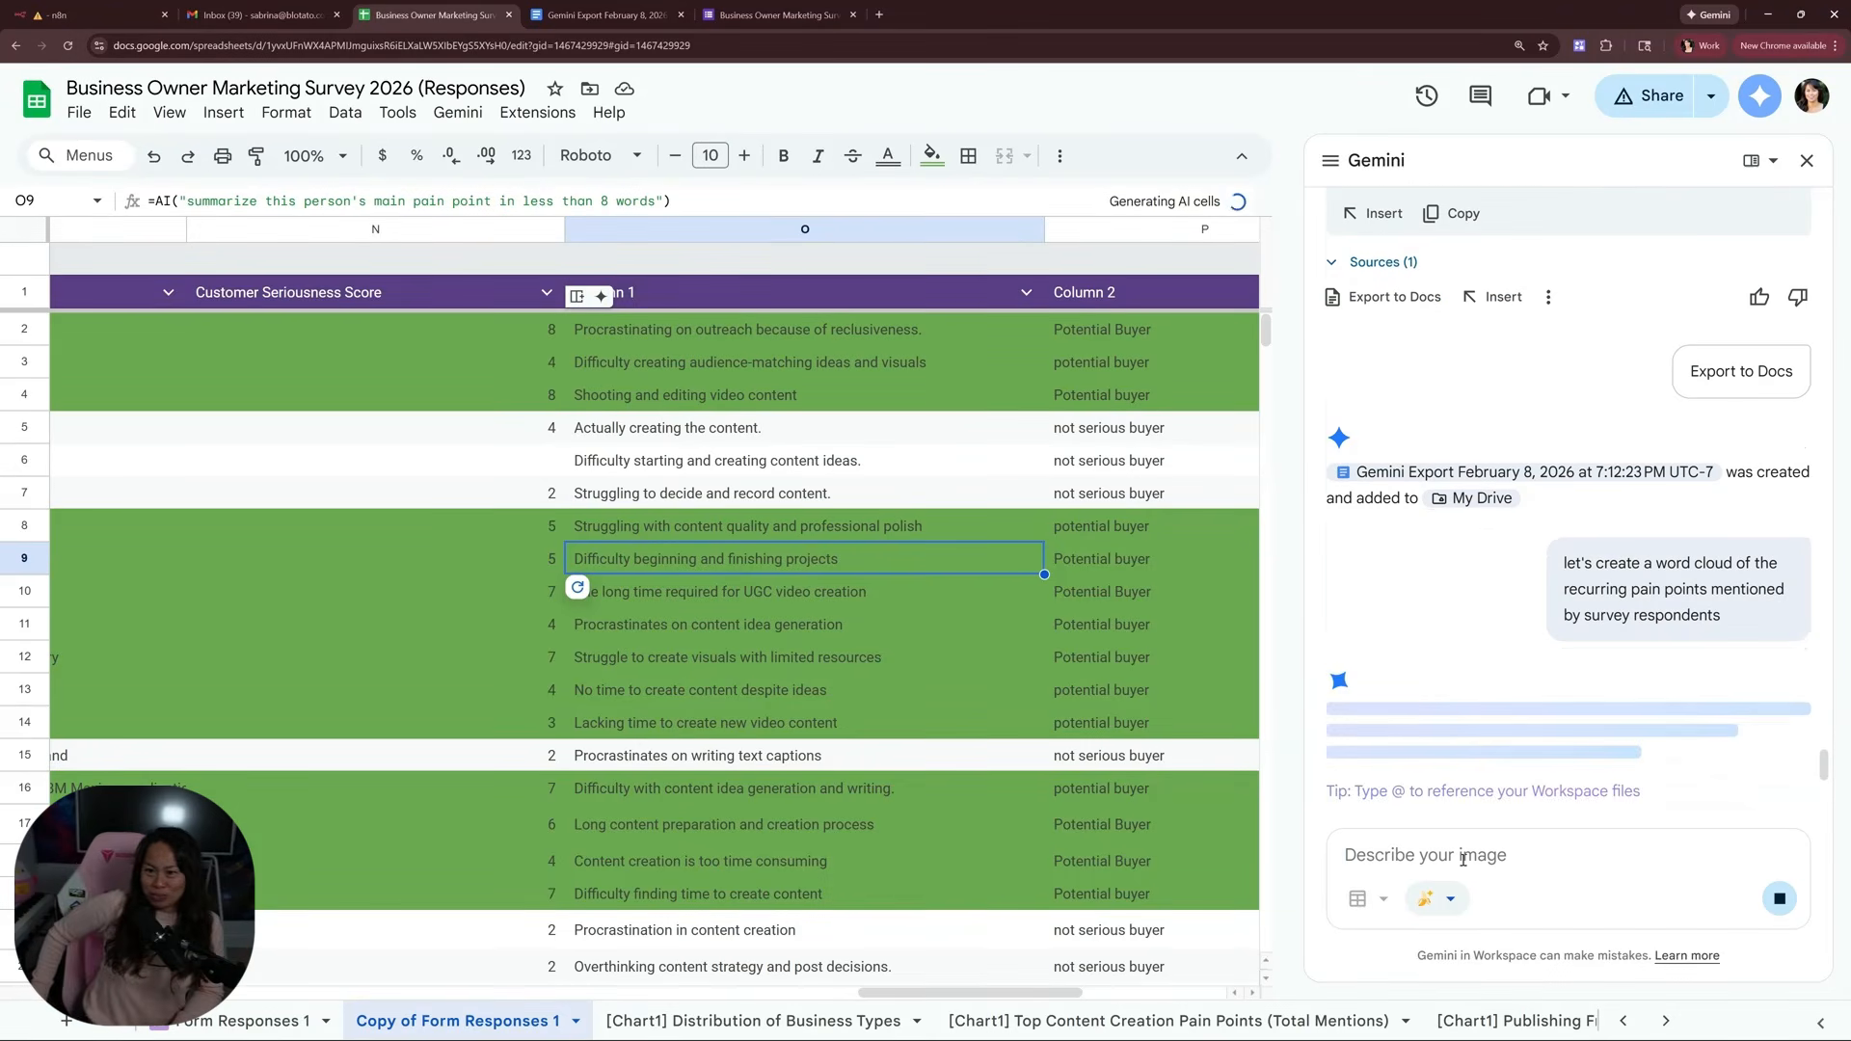
pyautogui.scroll(-3, 1533, 482)
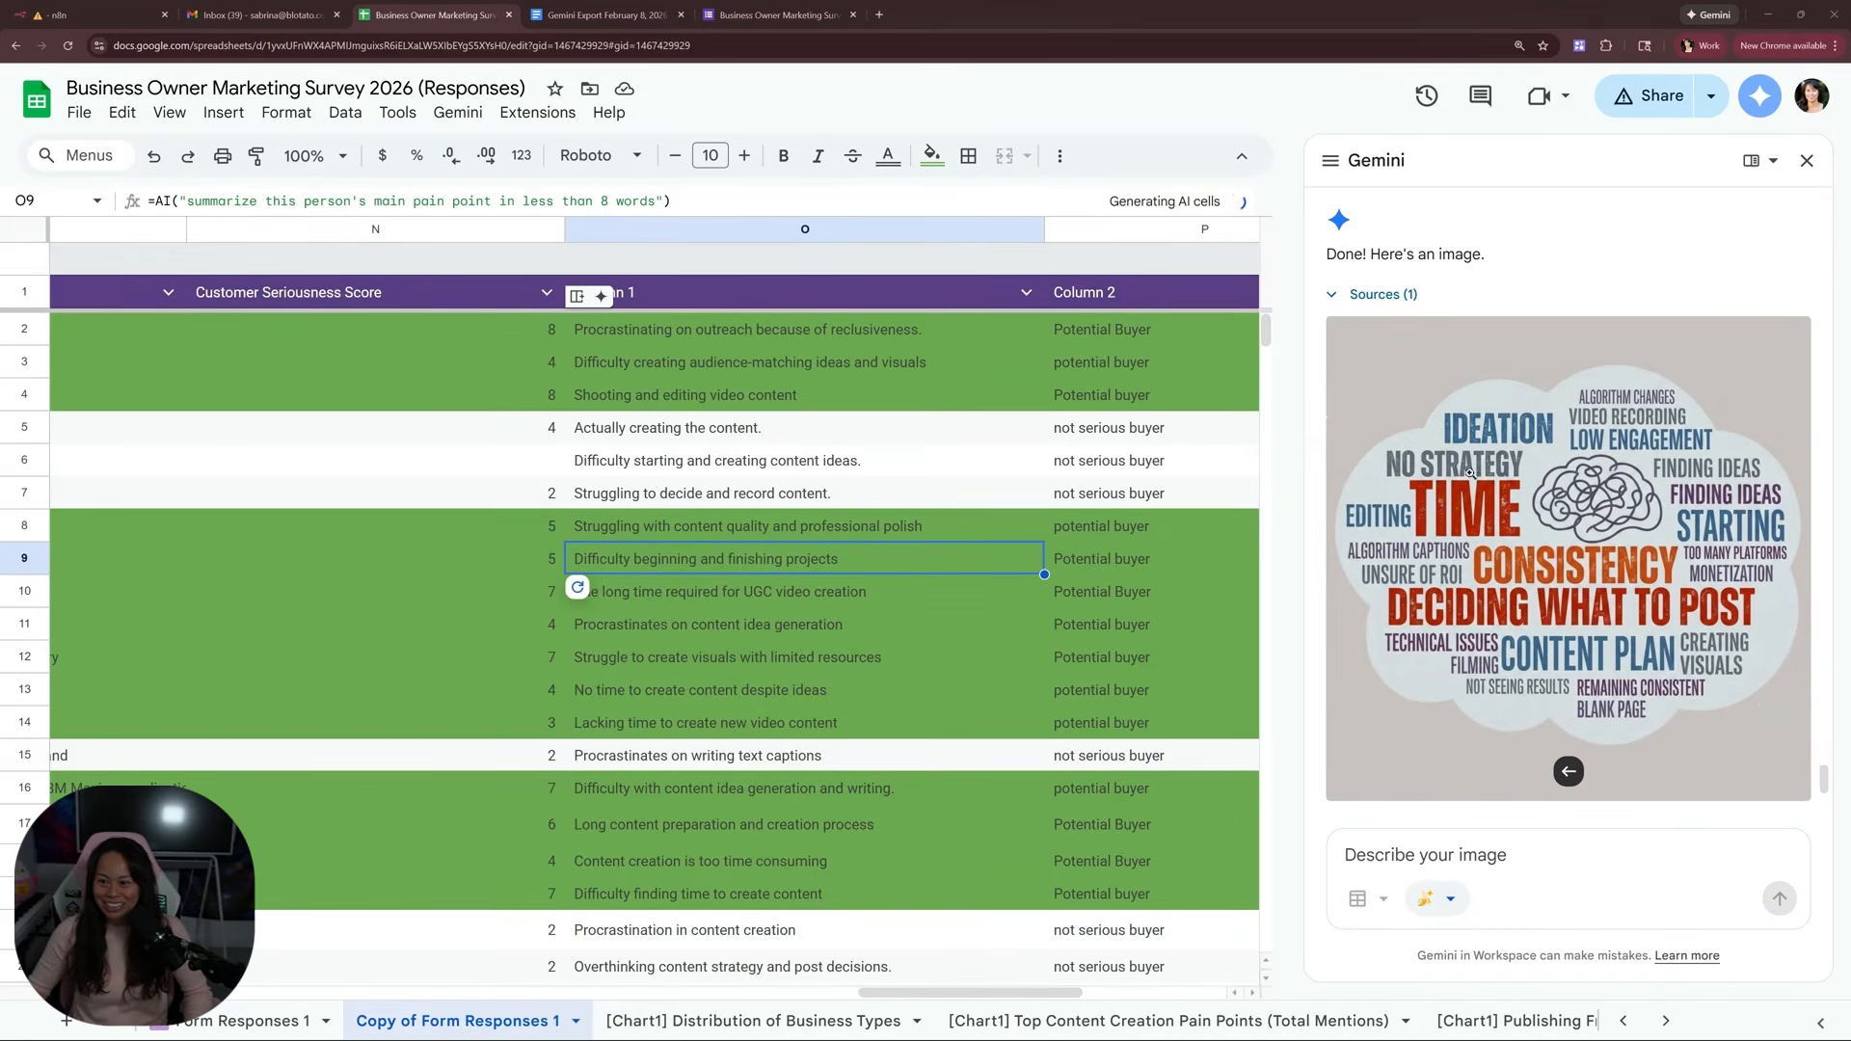
pyautogui.scroll(1, 1445, 472)
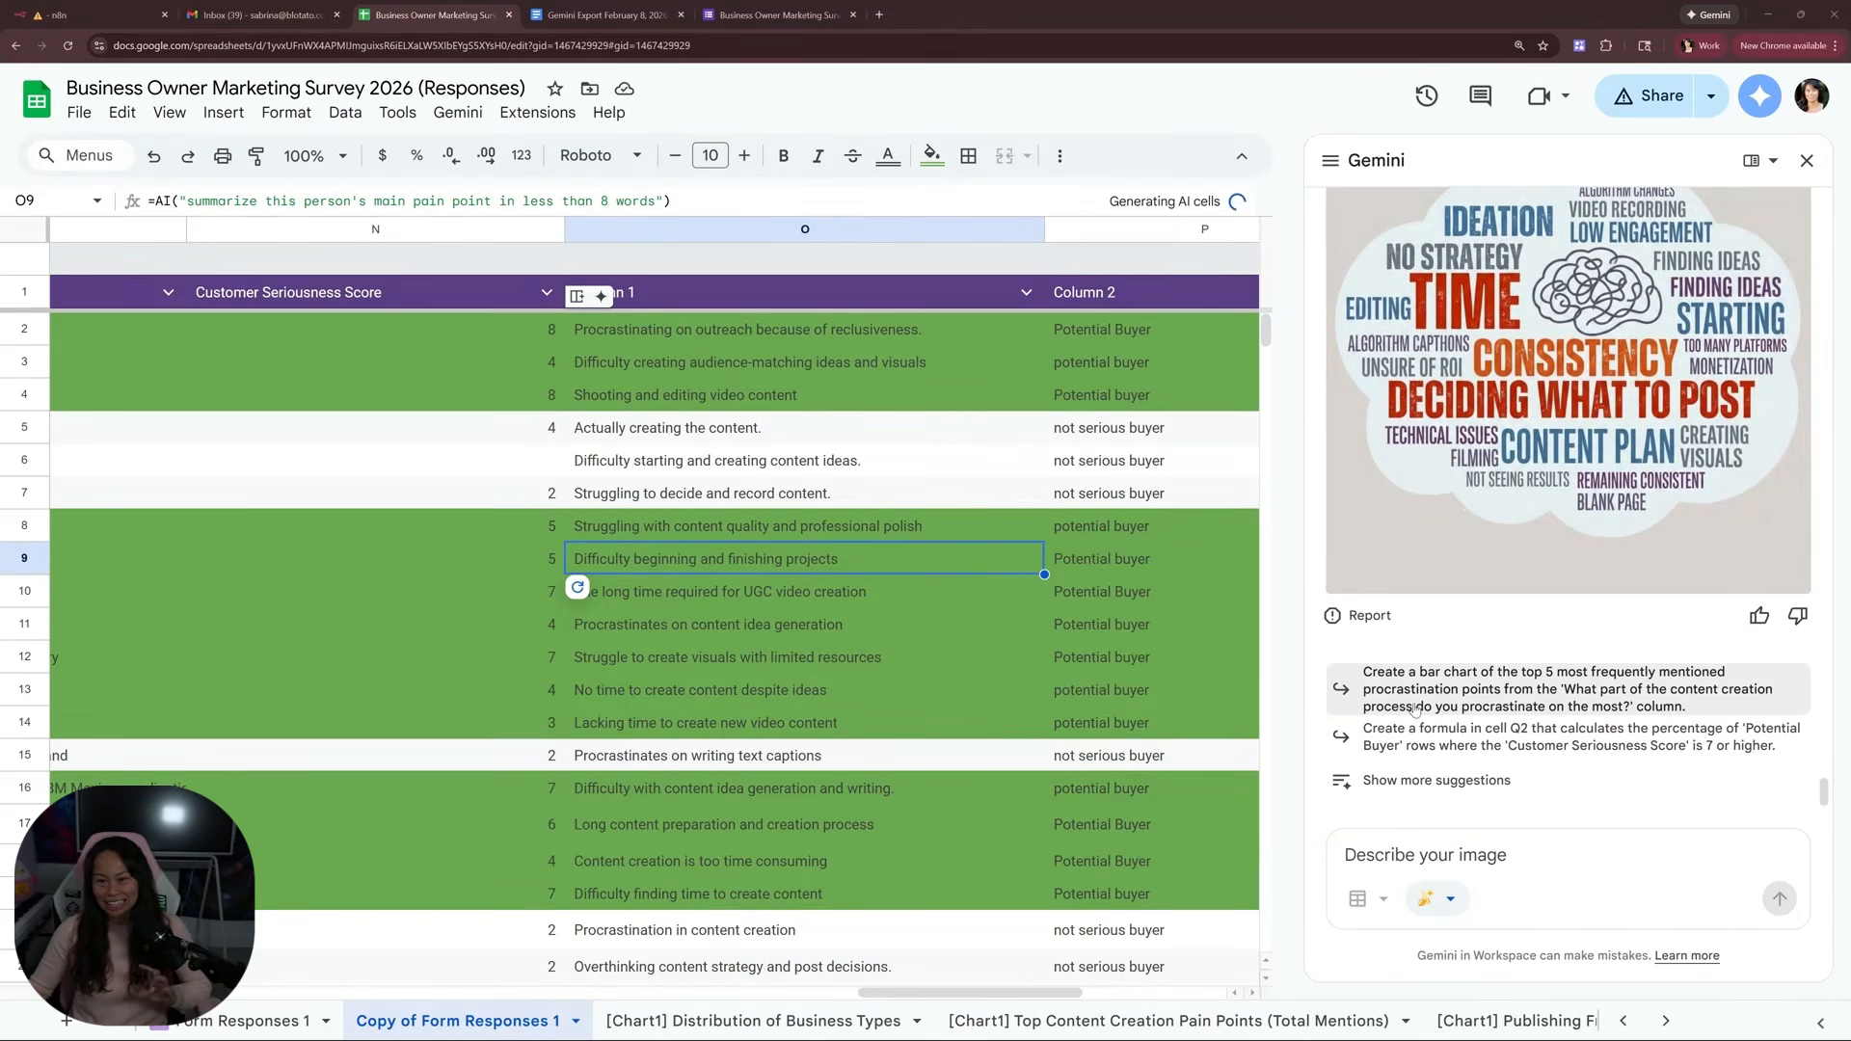
# Ask Gemini's image tool to "create a mind map of the pain points" and view the generated image
pyautogui.click(1432, 853)
pyautogui.write('create a mind')
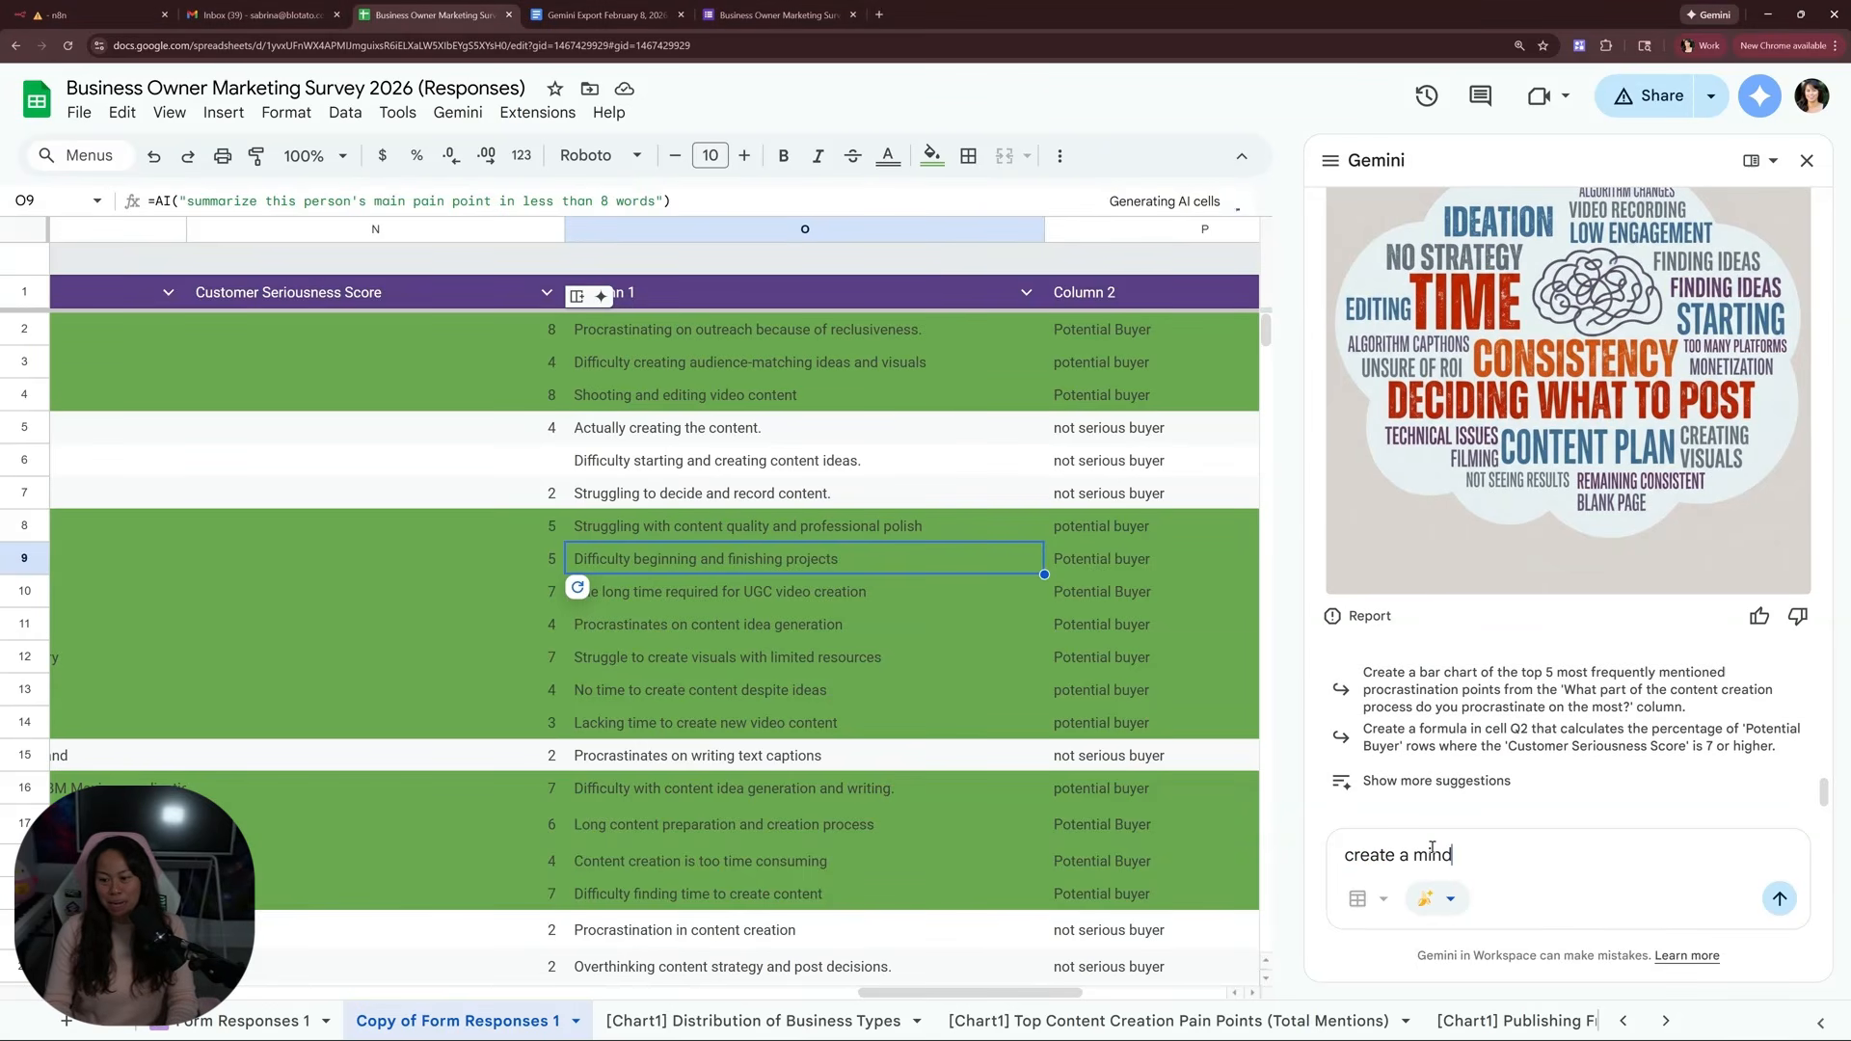
pyautogui.write(' map of the pain points')
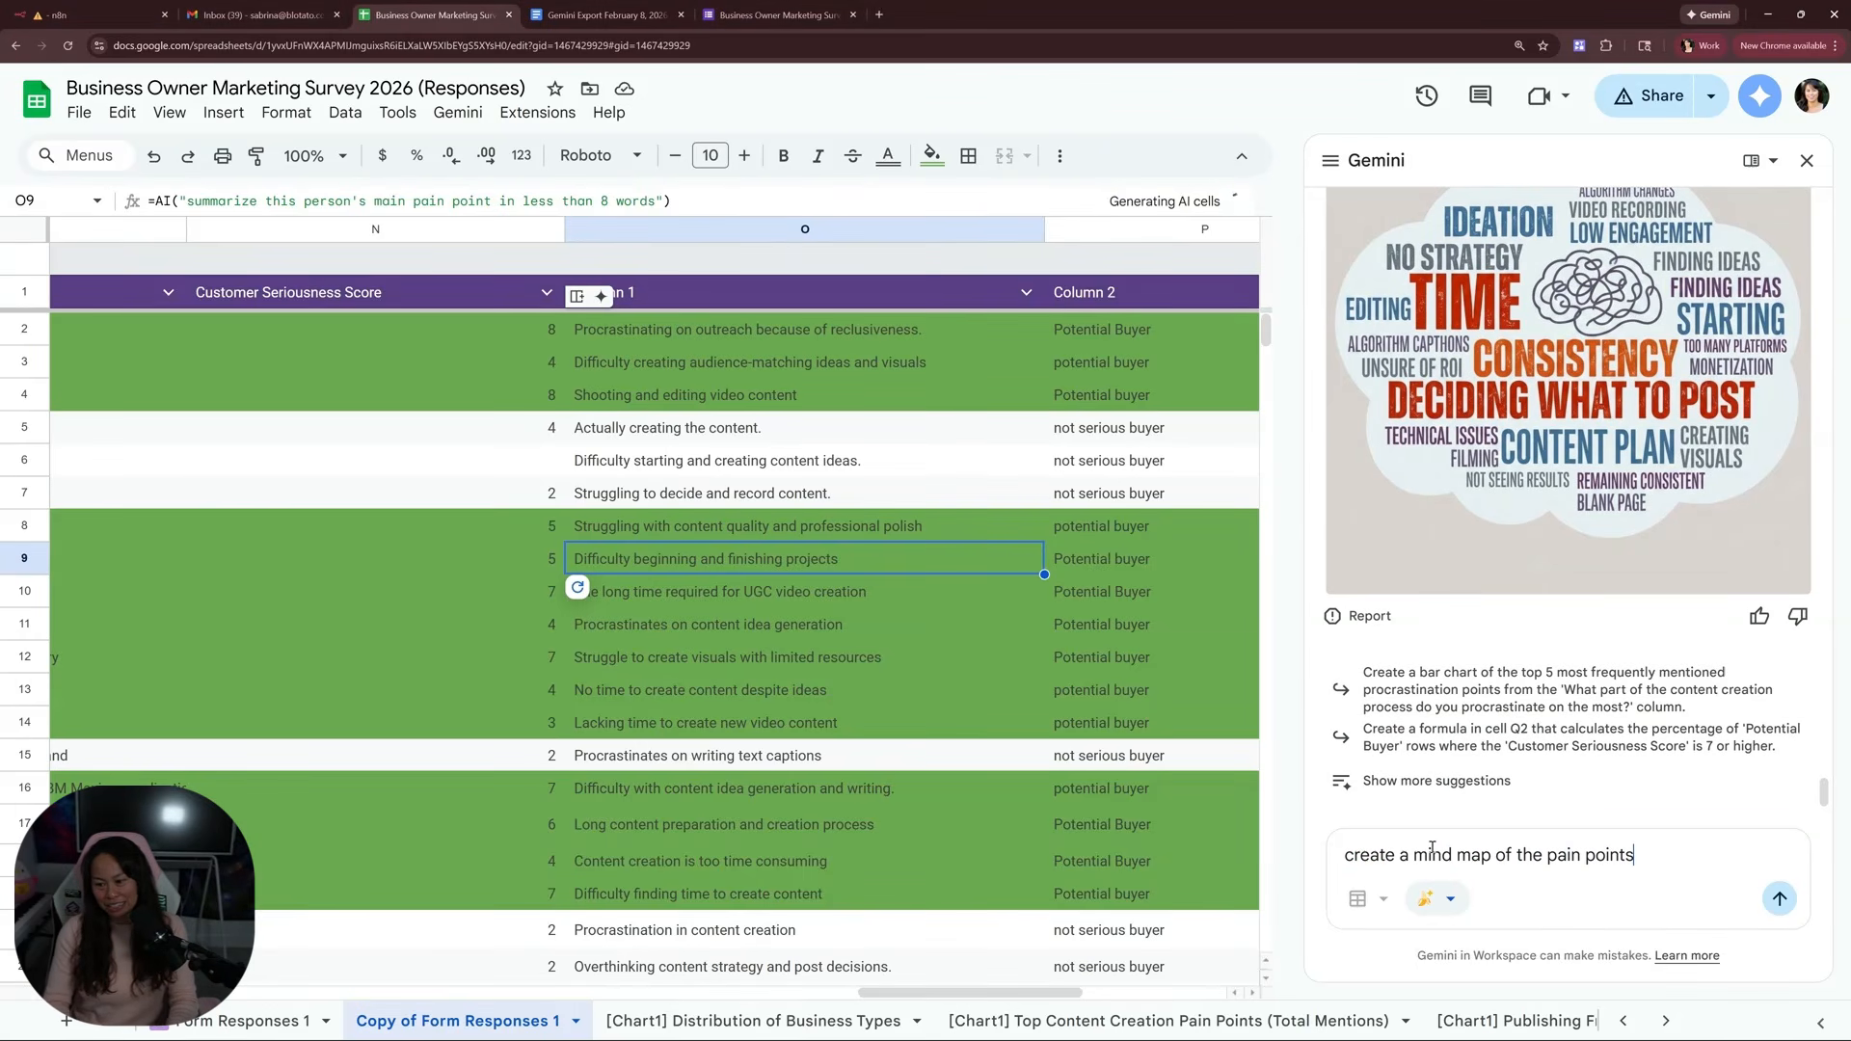
pyautogui.press('Return')
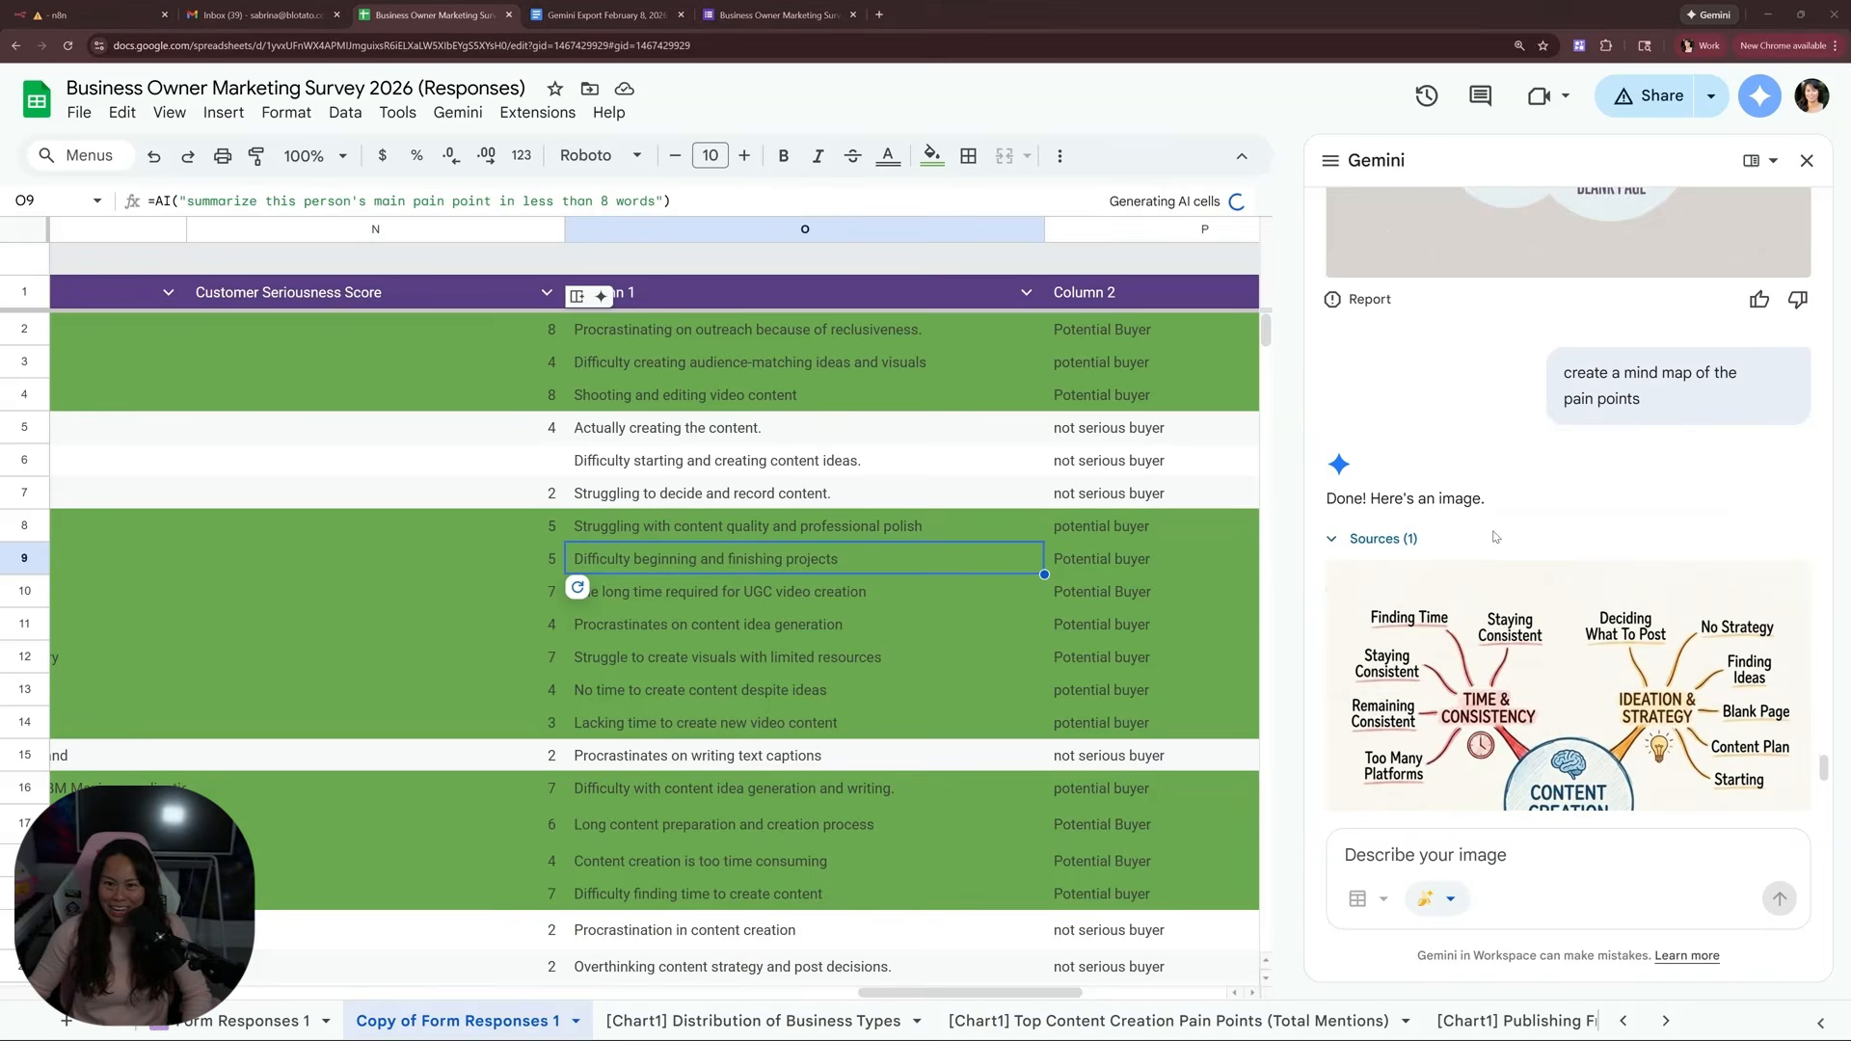
pyautogui.scroll(-3, 1485, 536)
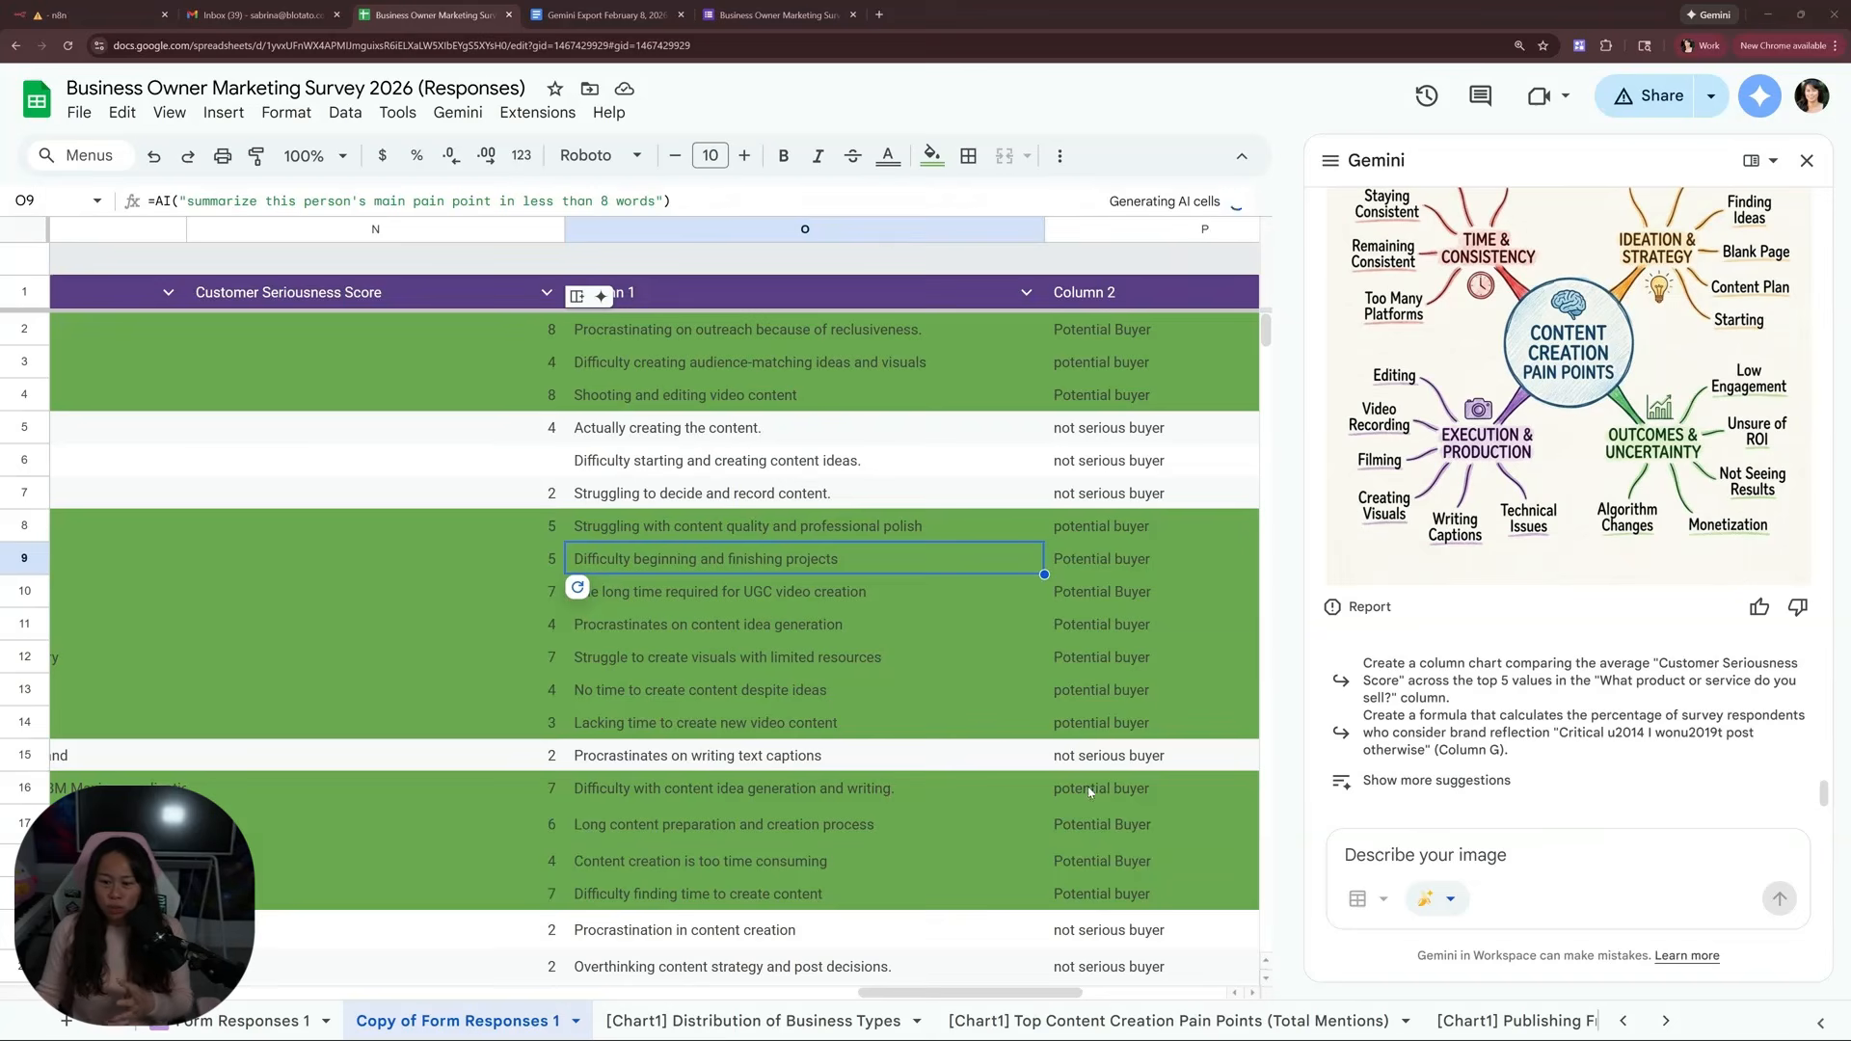
# Review the Gemini conversation from its first prompt to the visualizations request, and look at the business types and pain points chart sheets
pyautogui.moveTo(1824, 794); pyautogui.dragTo(1819, 174)
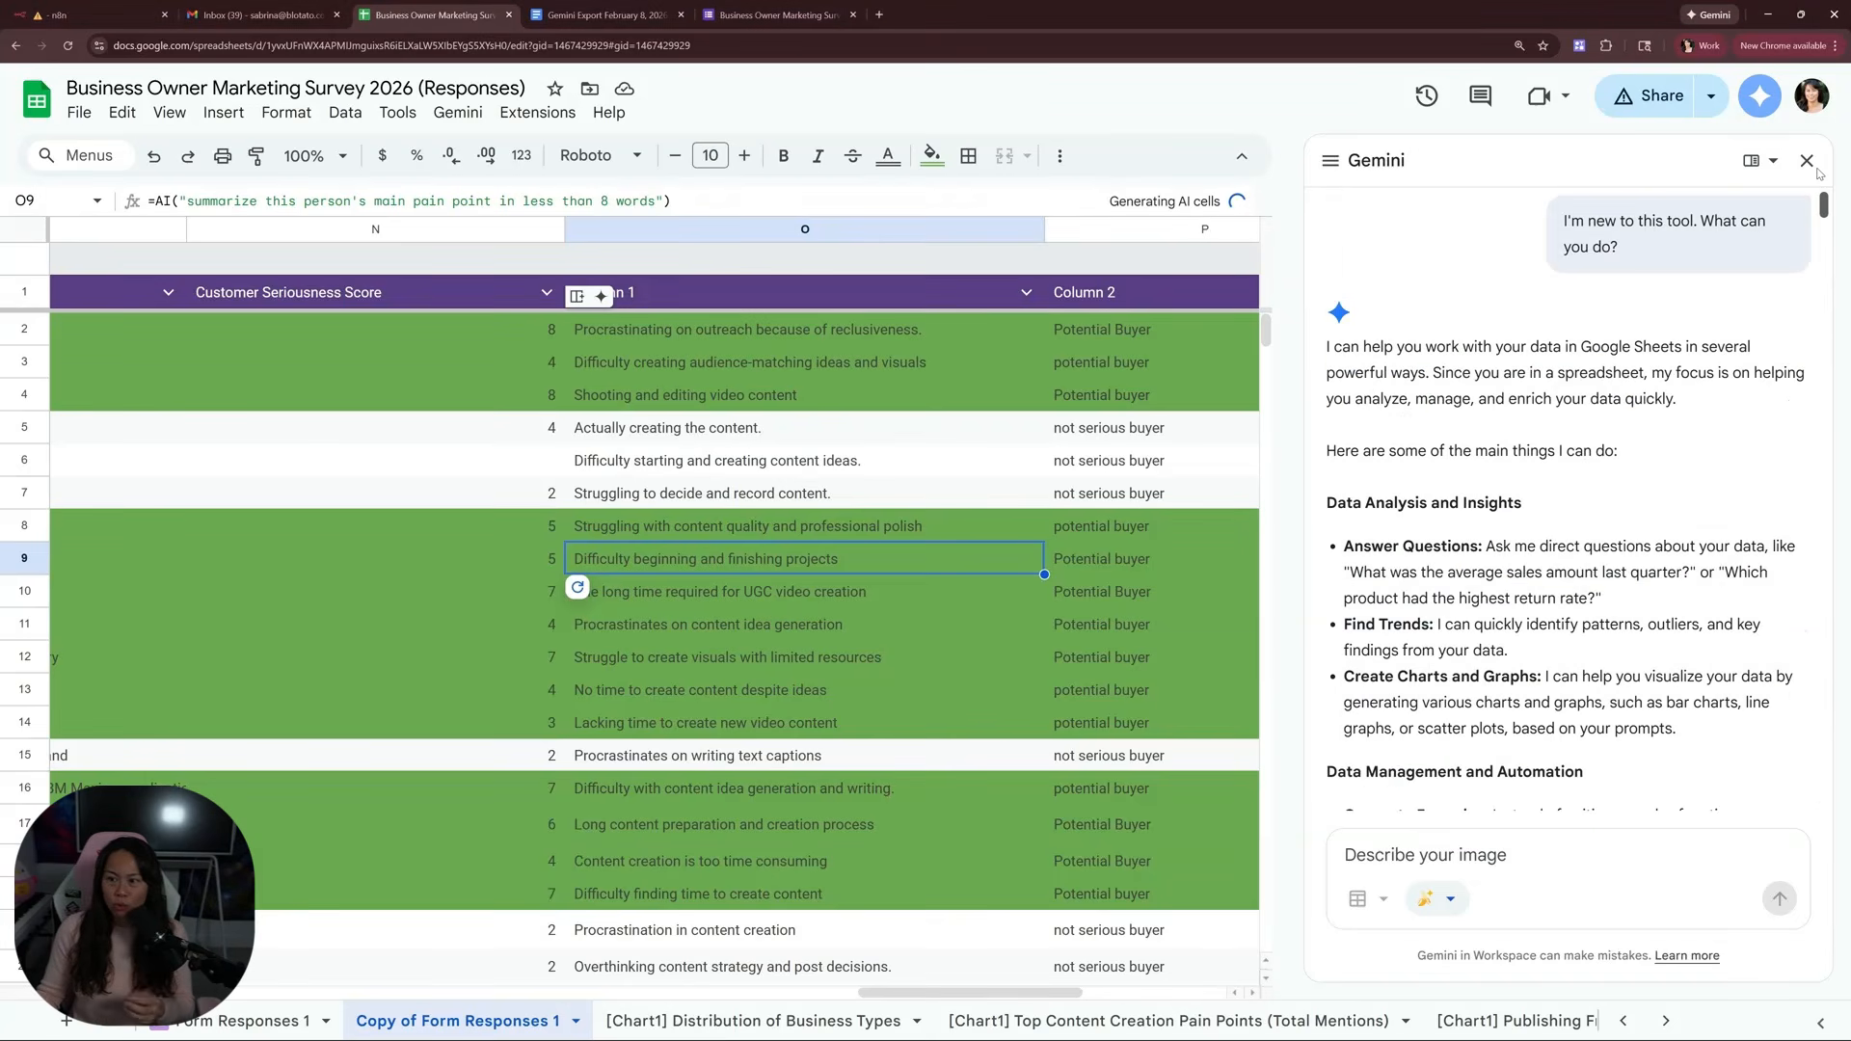
pyautogui.moveTo(1747, 243); pyautogui.dragTo(1526, 260)
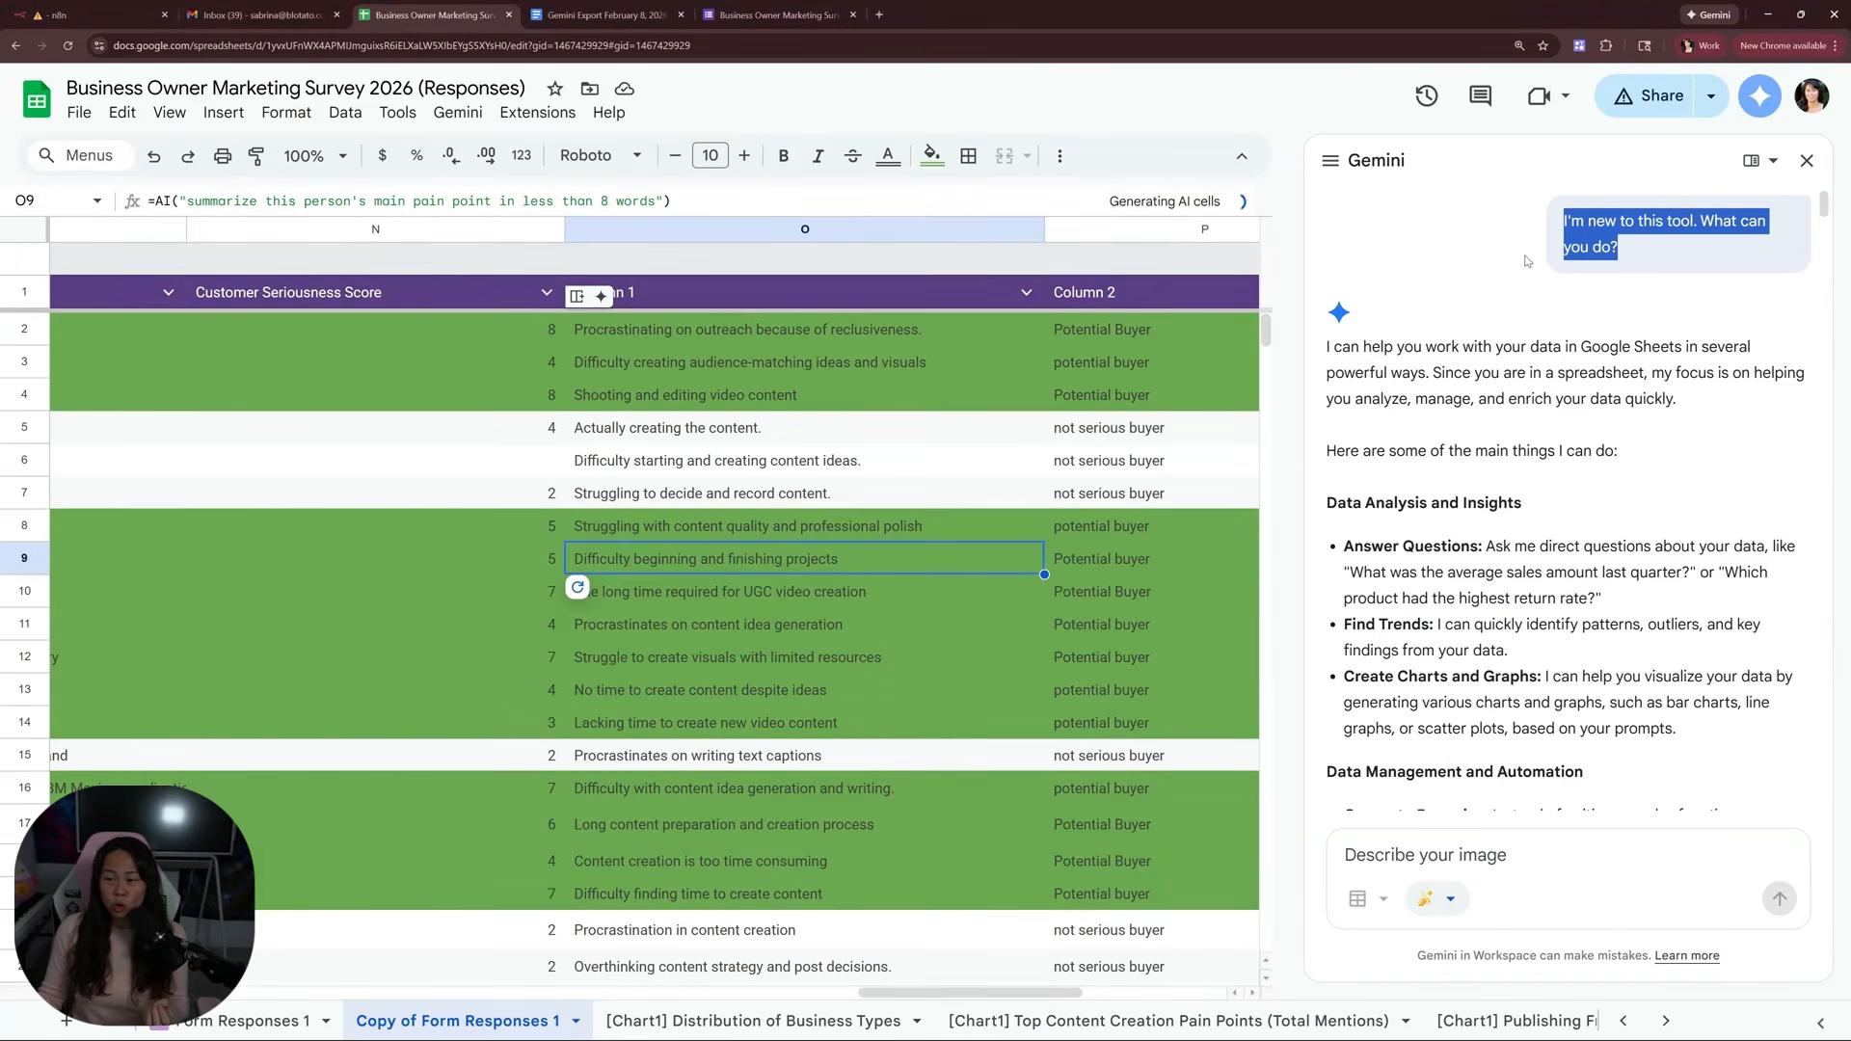
pyautogui.click(1645, 259)
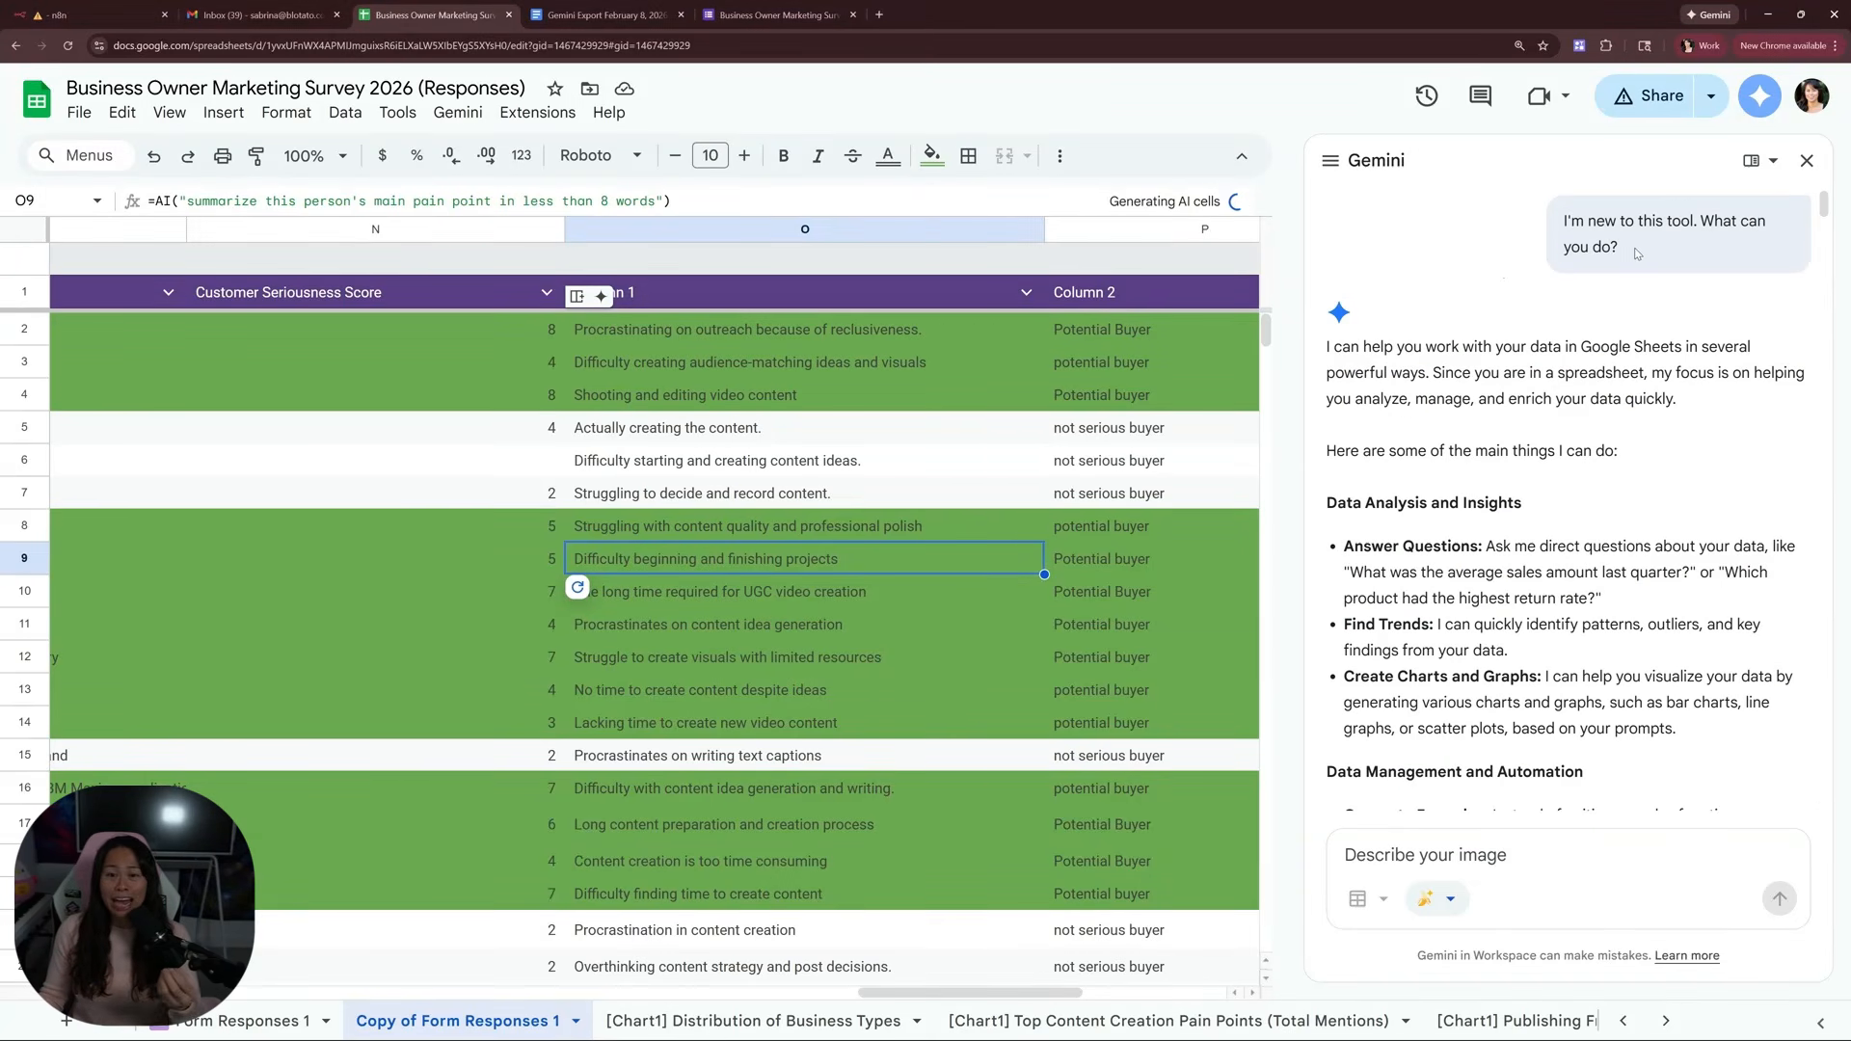
pyautogui.moveTo(1615, 242); pyautogui.dragTo(1518, 326)
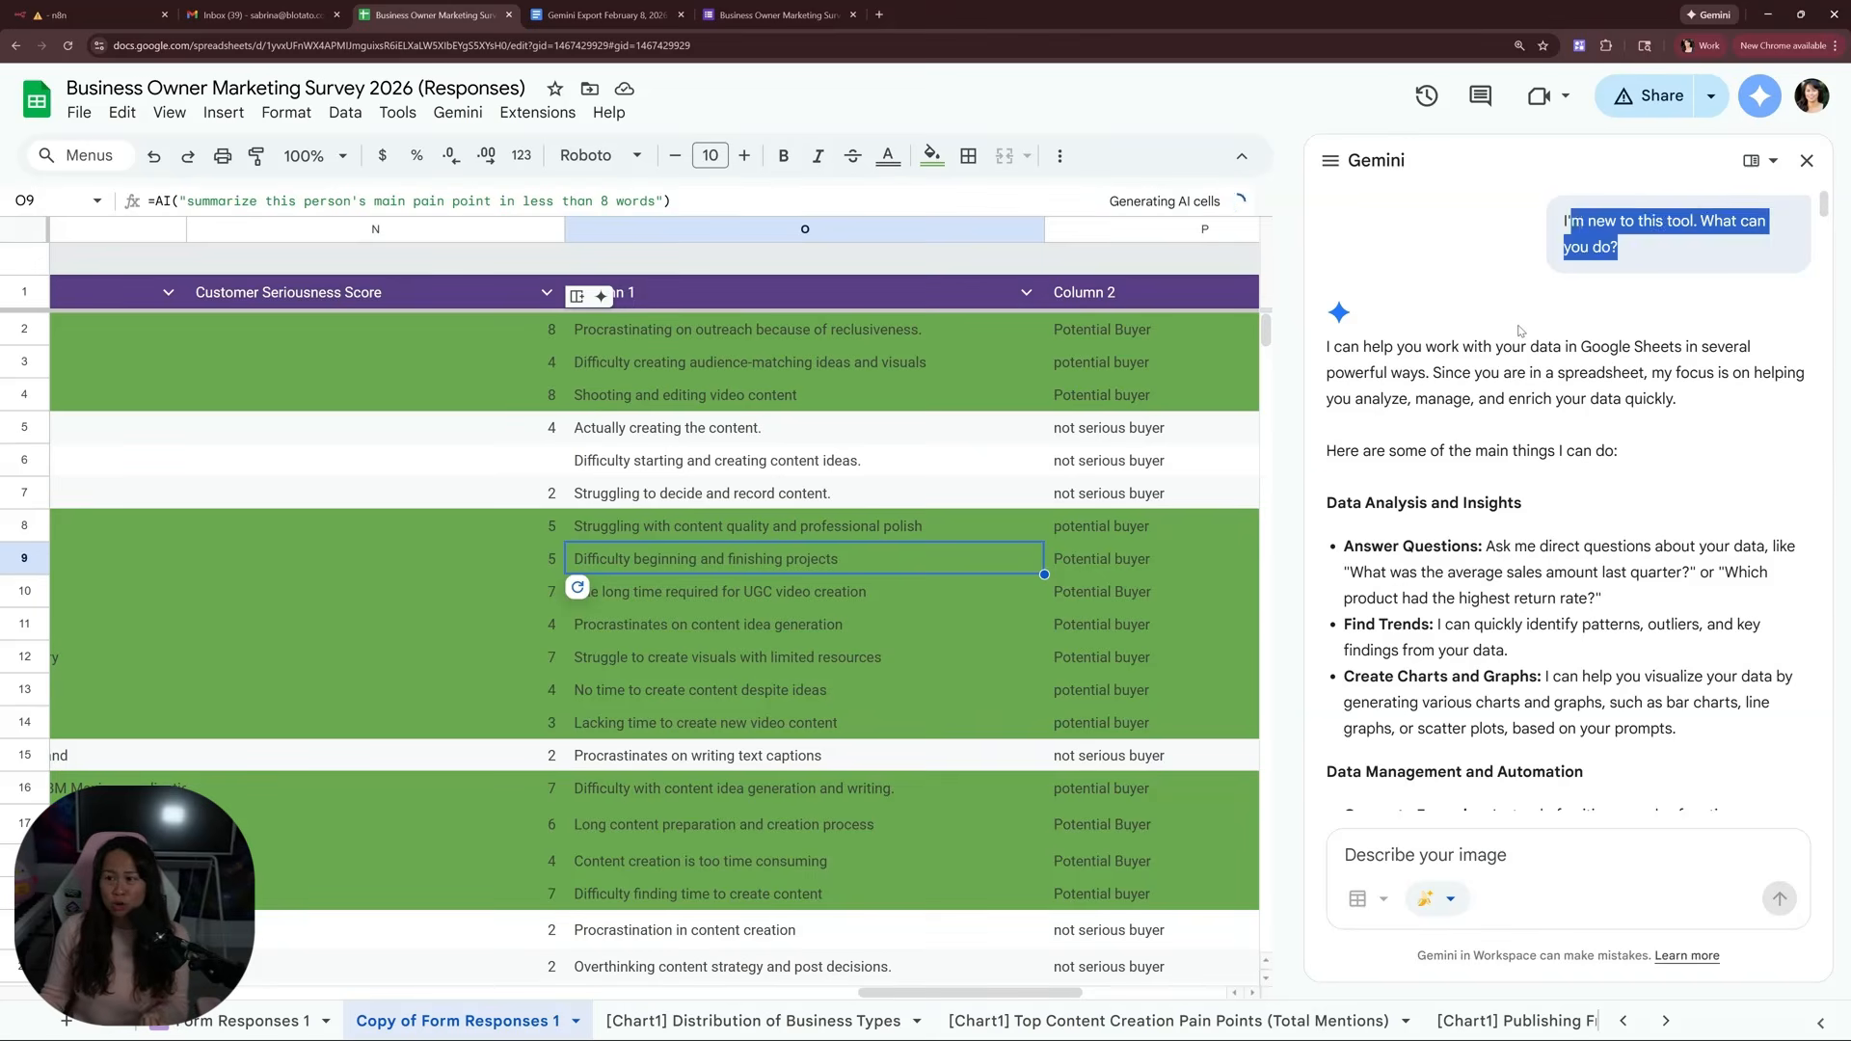
pyautogui.click(1512, 320)
pyautogui.moveTo(1825, 208); pyautogui.dragTo(1836, 350)
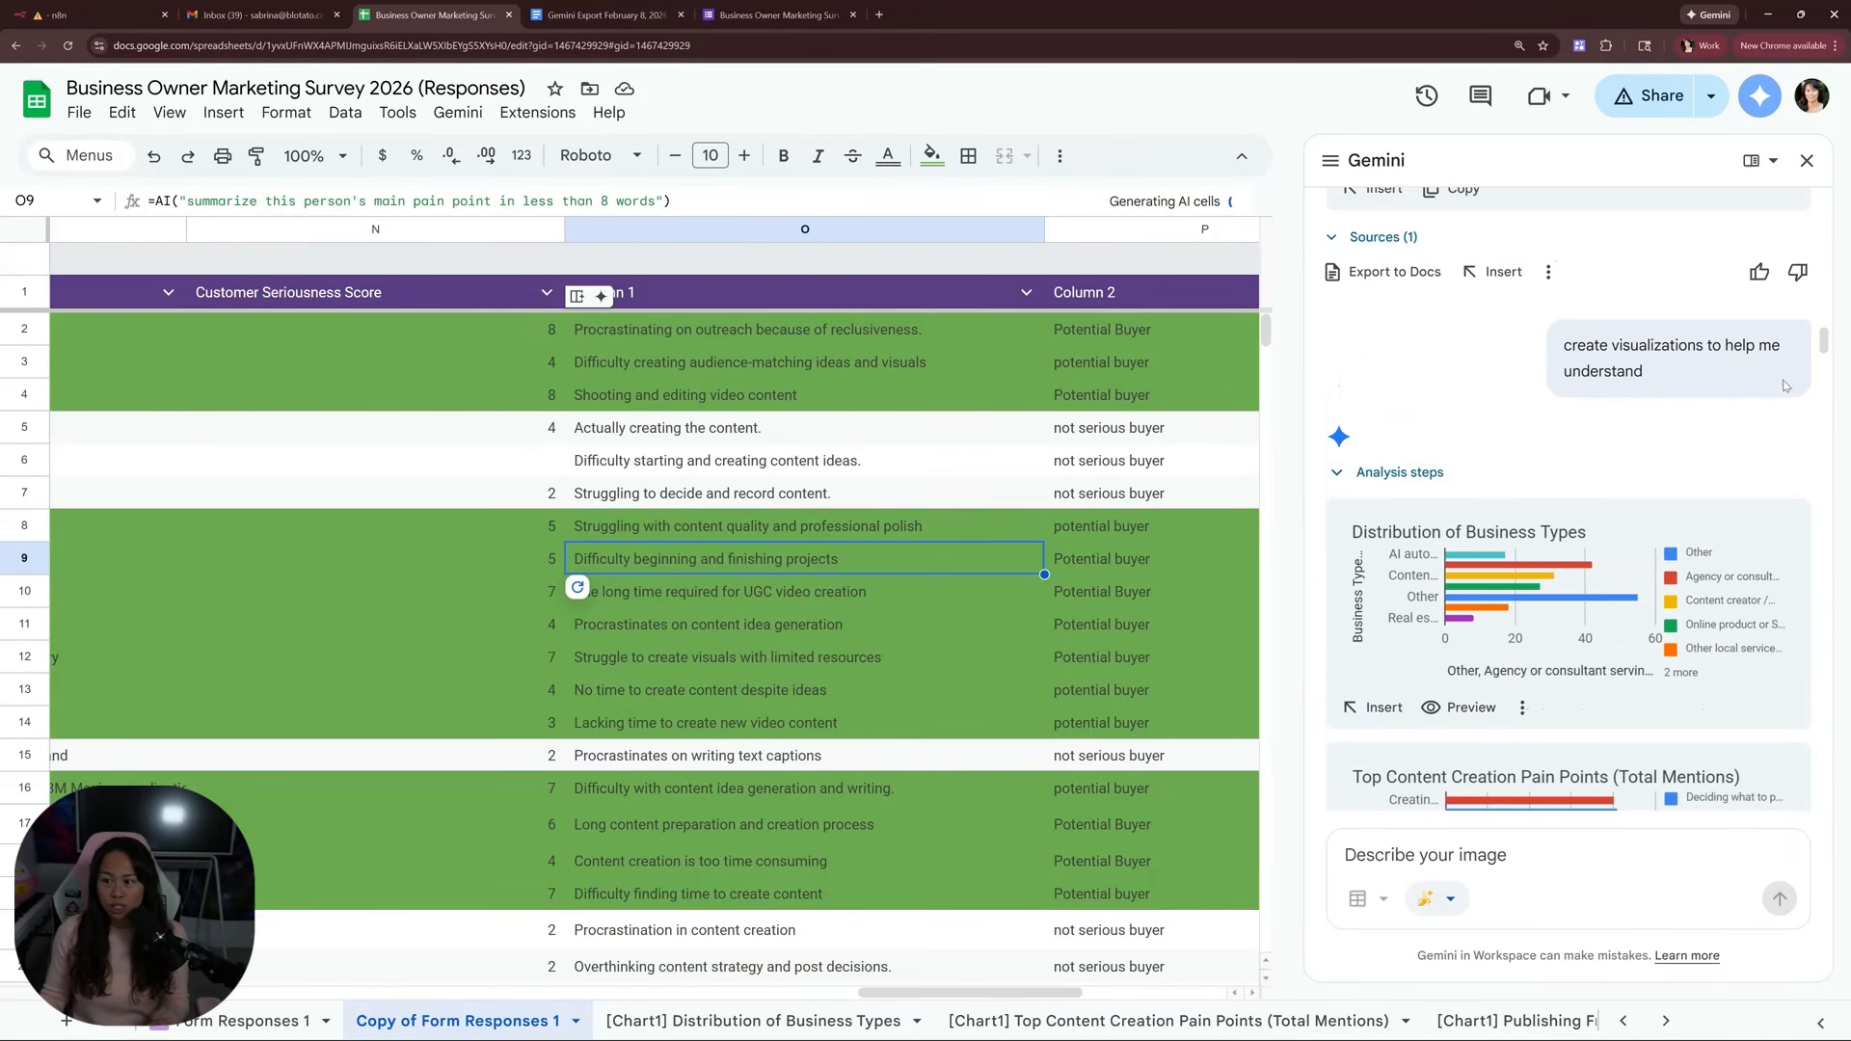
pyautogui.scroll(-2, 1797, 393)
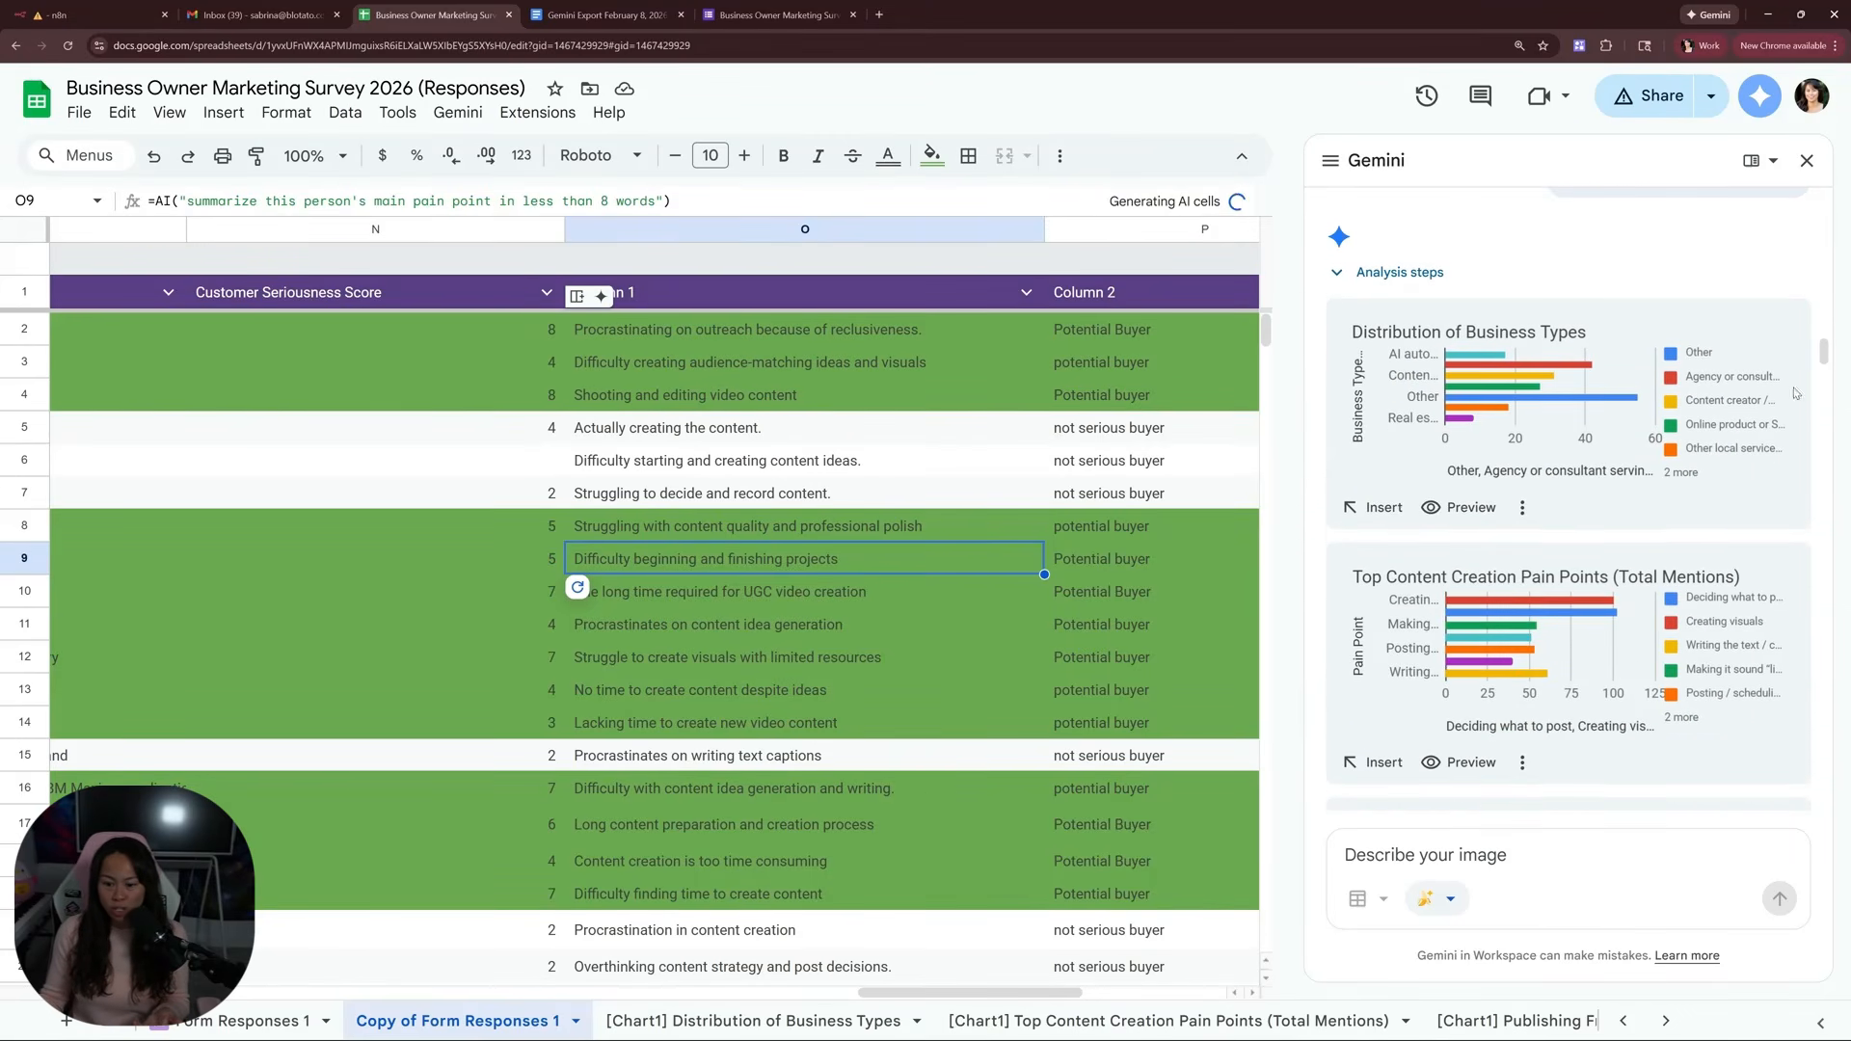
pyautogui.click(887, 1020)
pyautogui.click(1247, 1022)
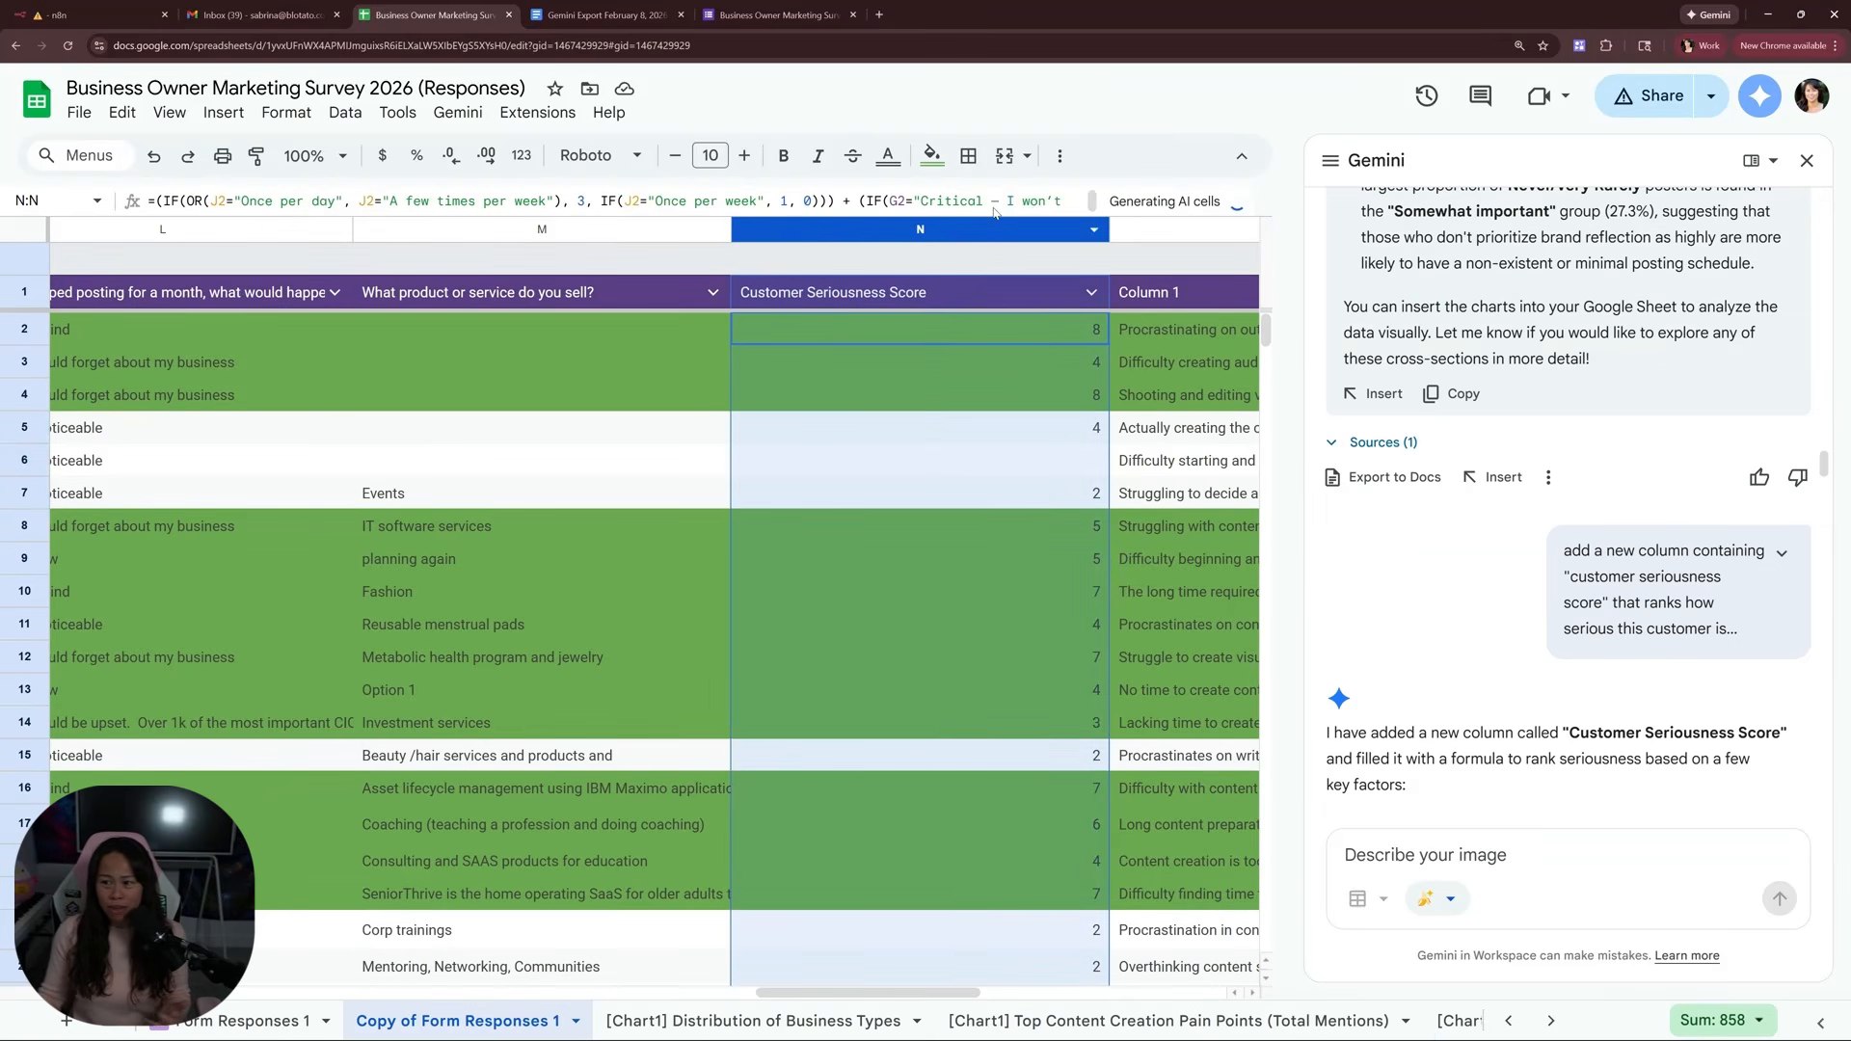
# Review the pivot table and sorting prompts, and examine the seriousness score, pain point summary and buyer category columns
pyautogui.moveTo(1829, 472); pyautogui.dragTo(1844, 524)
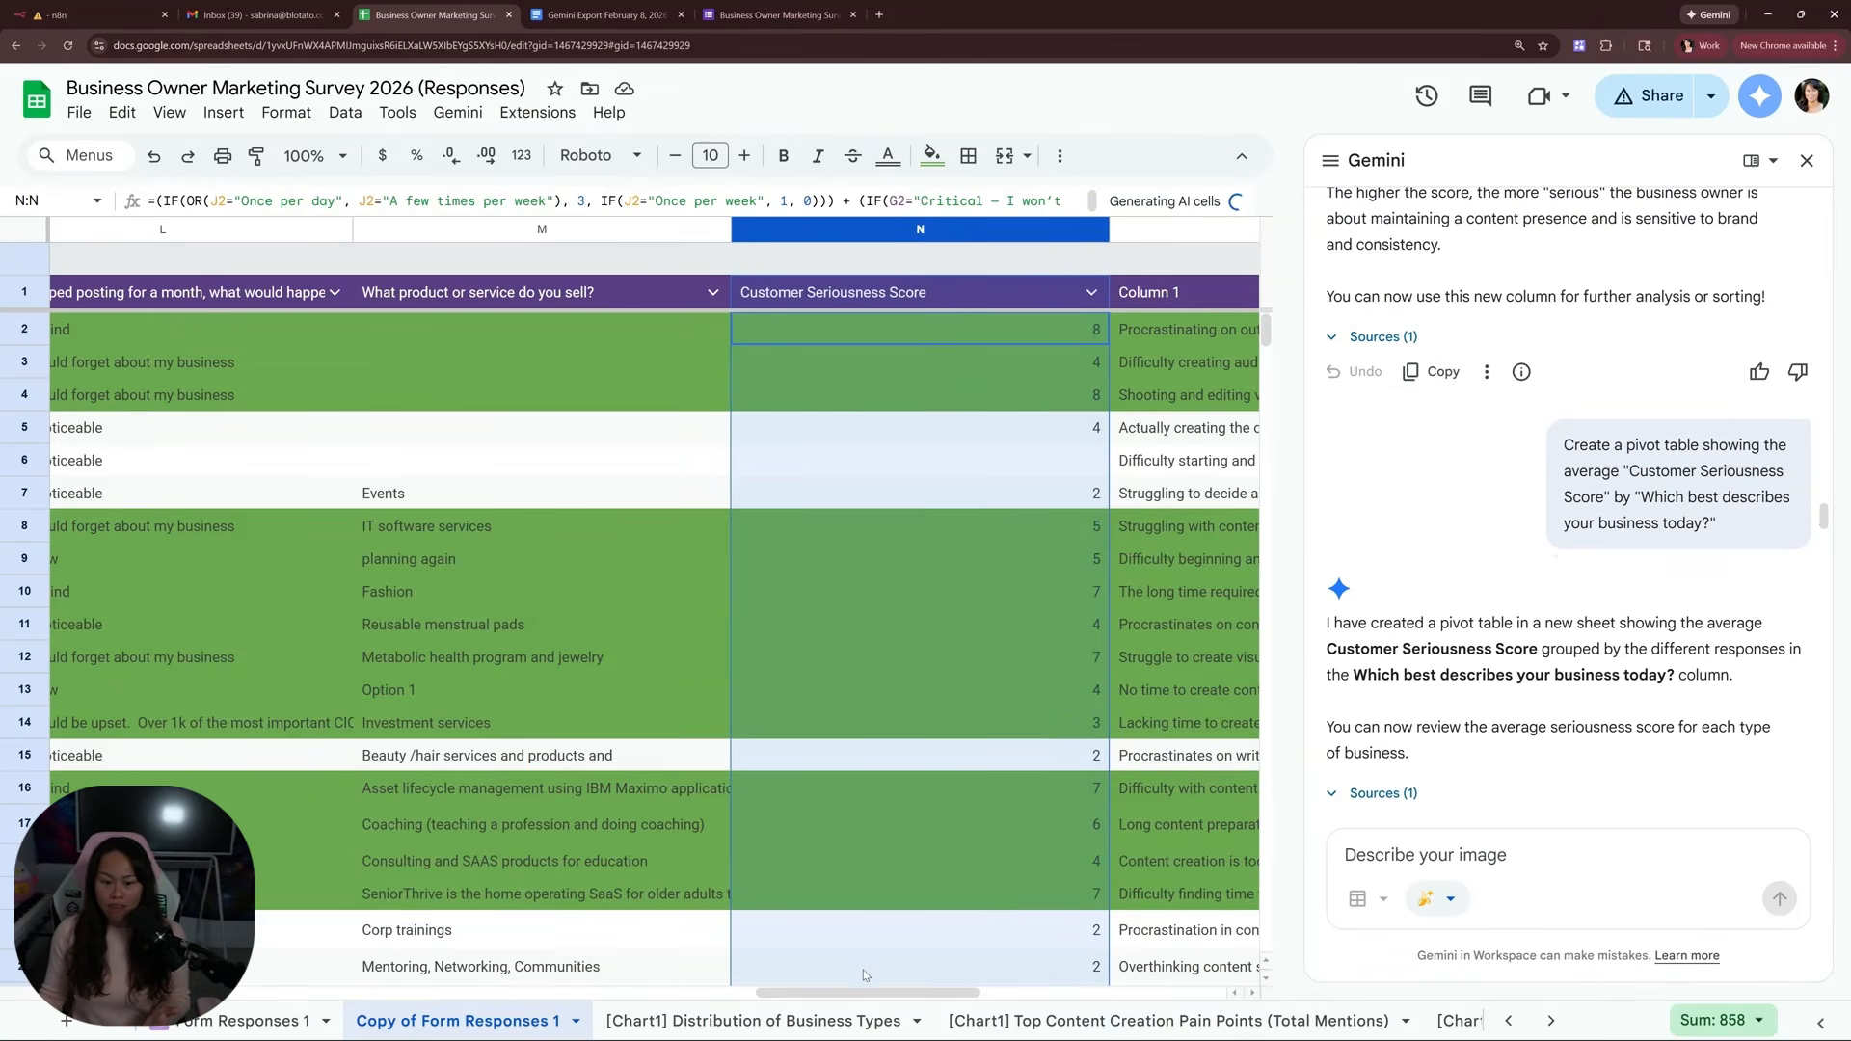
pyautogui.moveTo(859, 993); pyautogui.dragTo(937, 999)
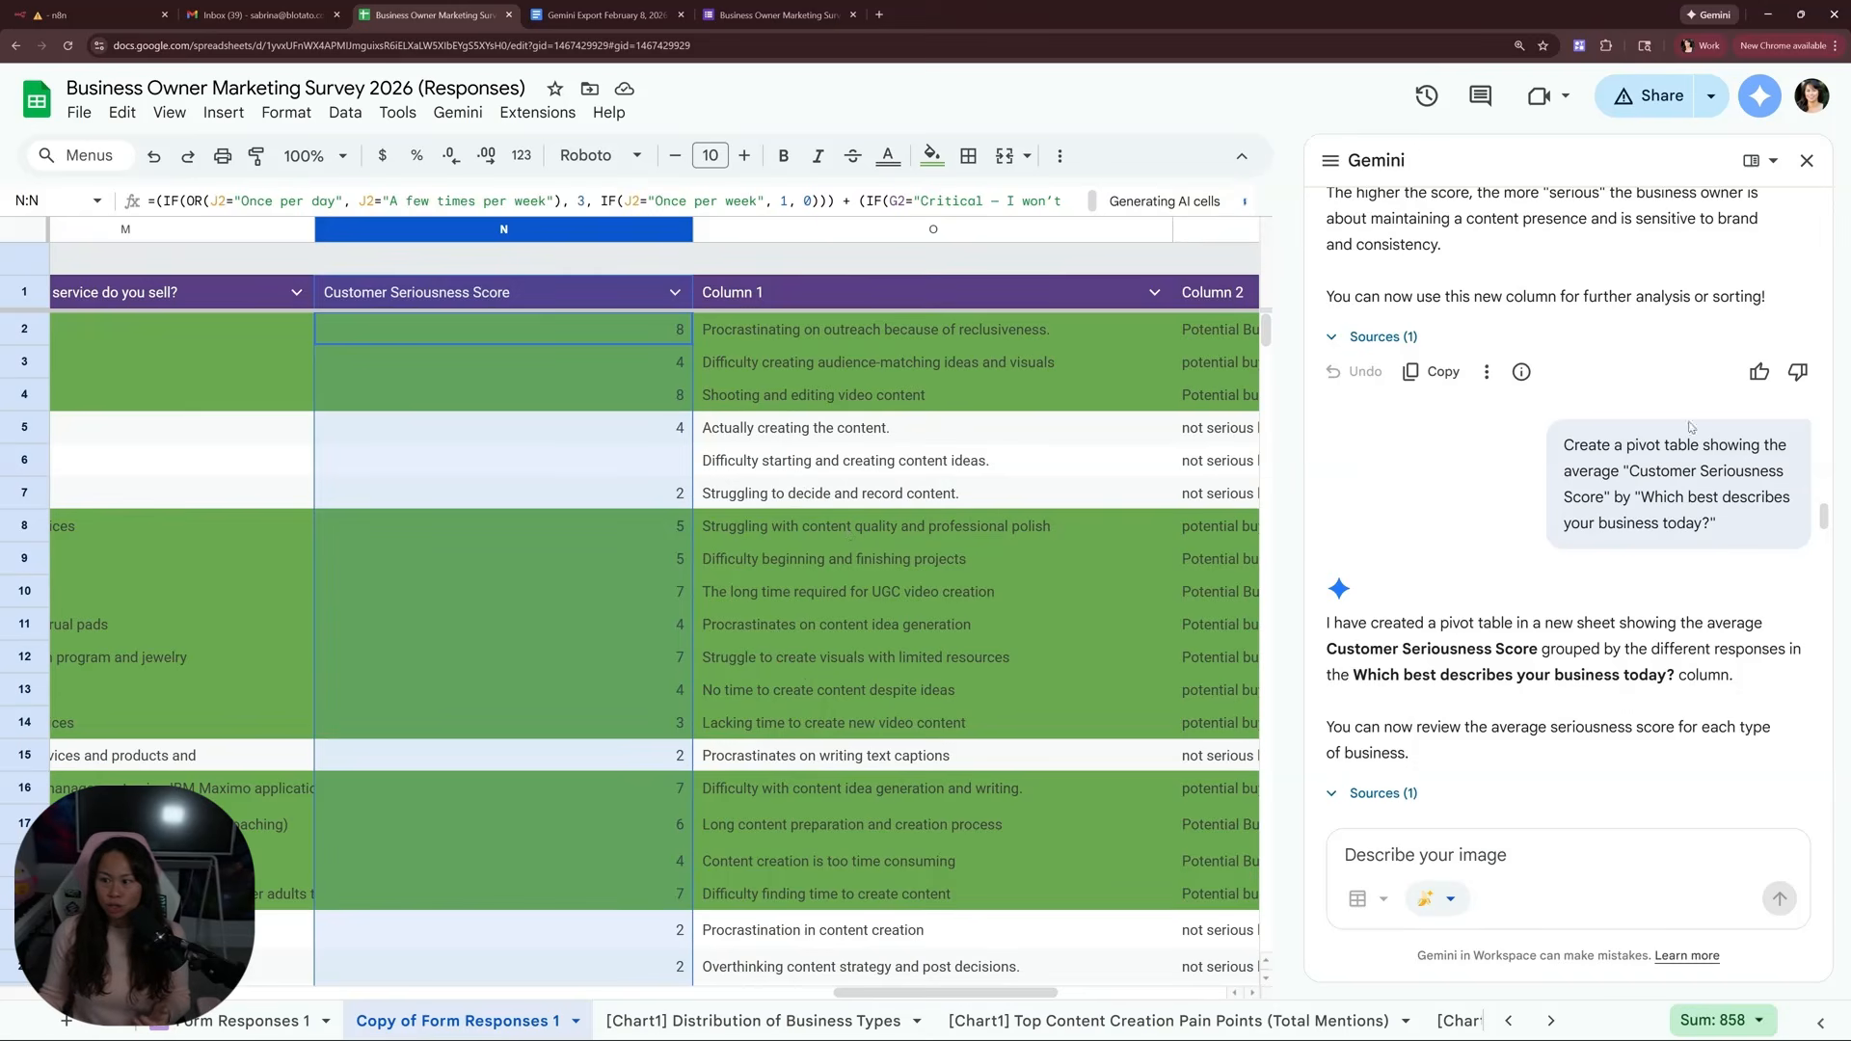
pyautogui.moveTo(1823, 523); pyautogui.dragTo(1825, 535)
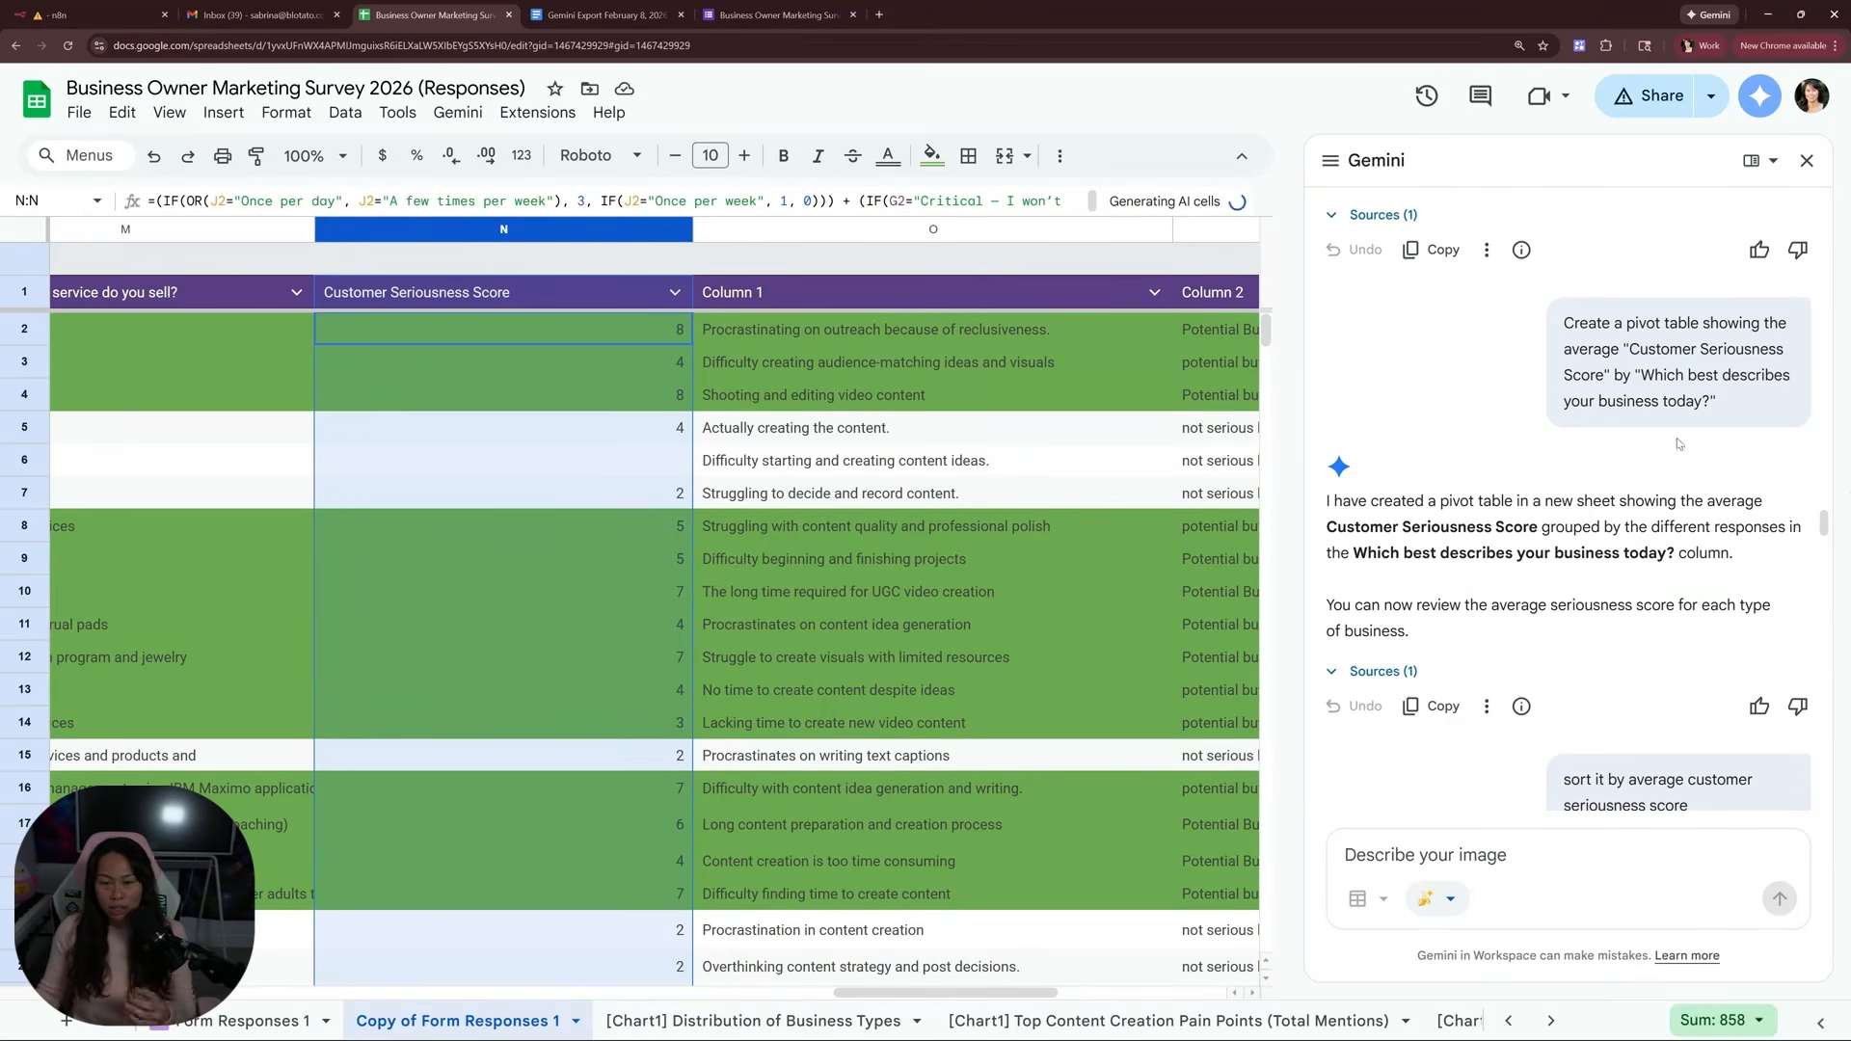
pyautogui.click(929, 333)
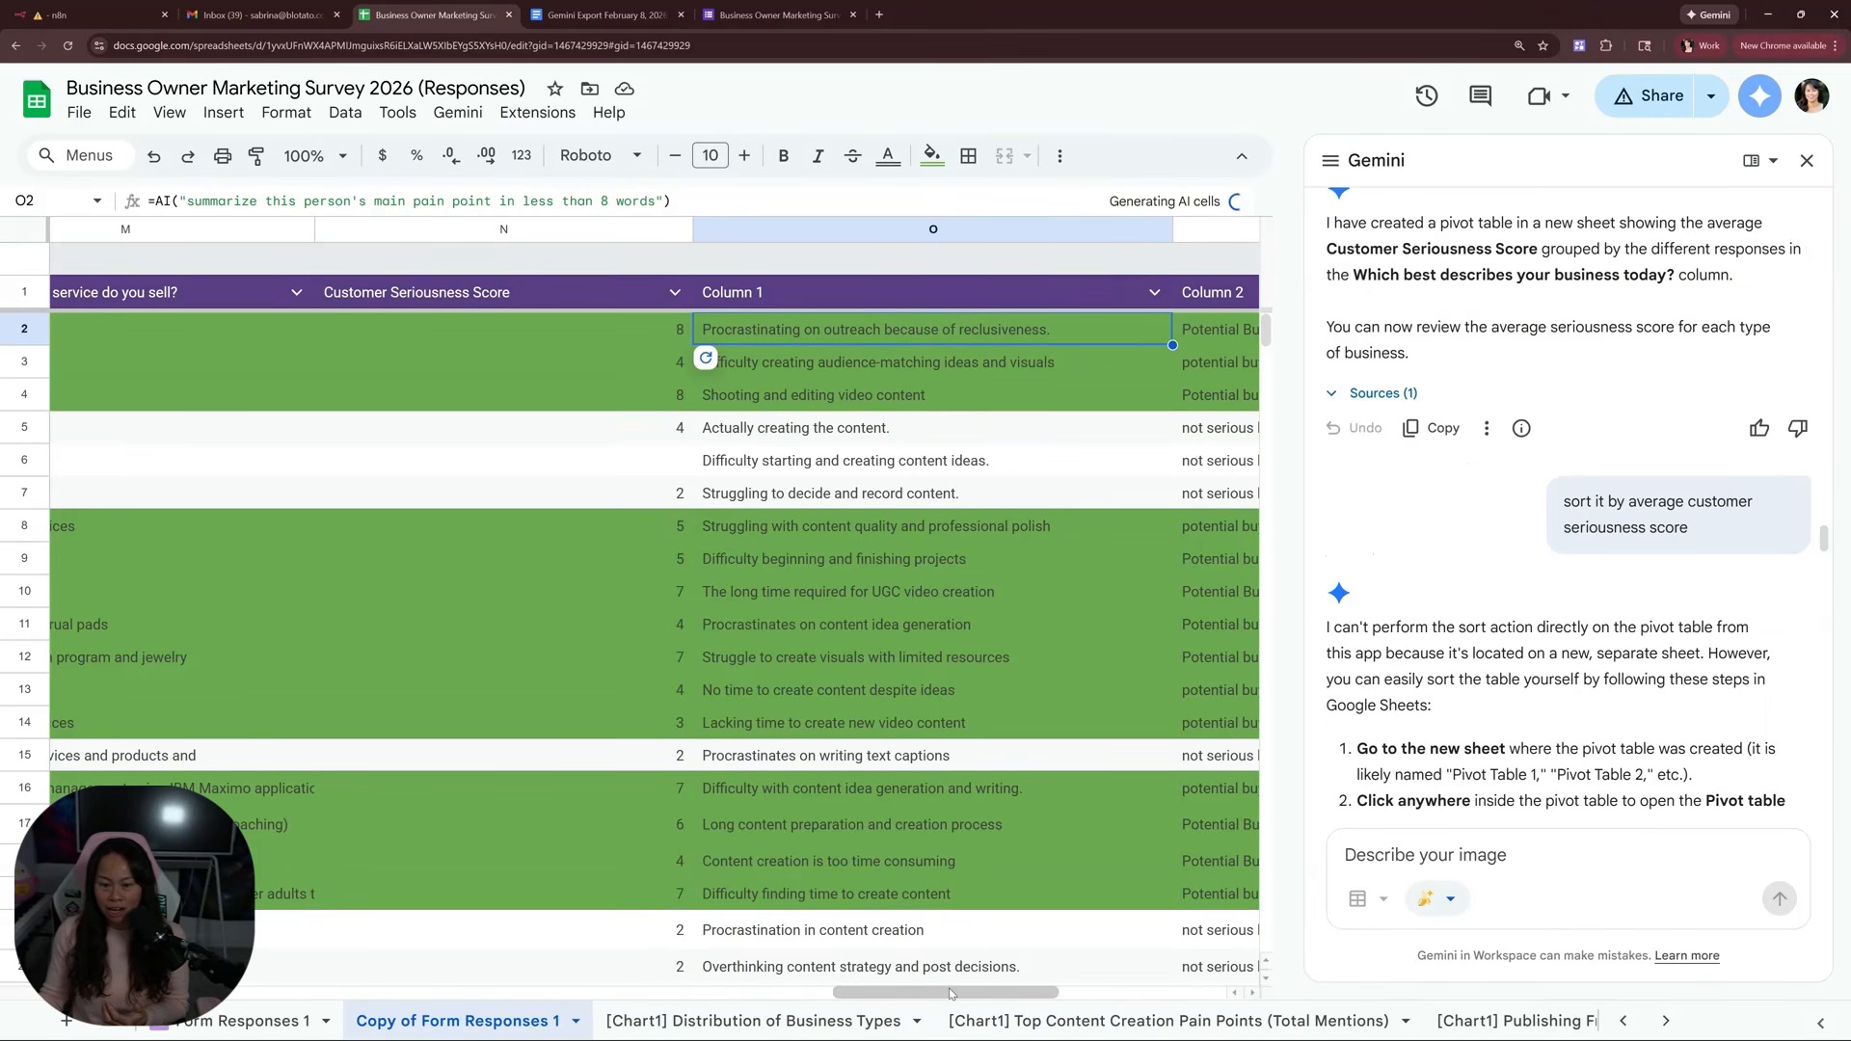
pyautogui.moveTo(945, 994); pyautogui.dragTo(985, 995)
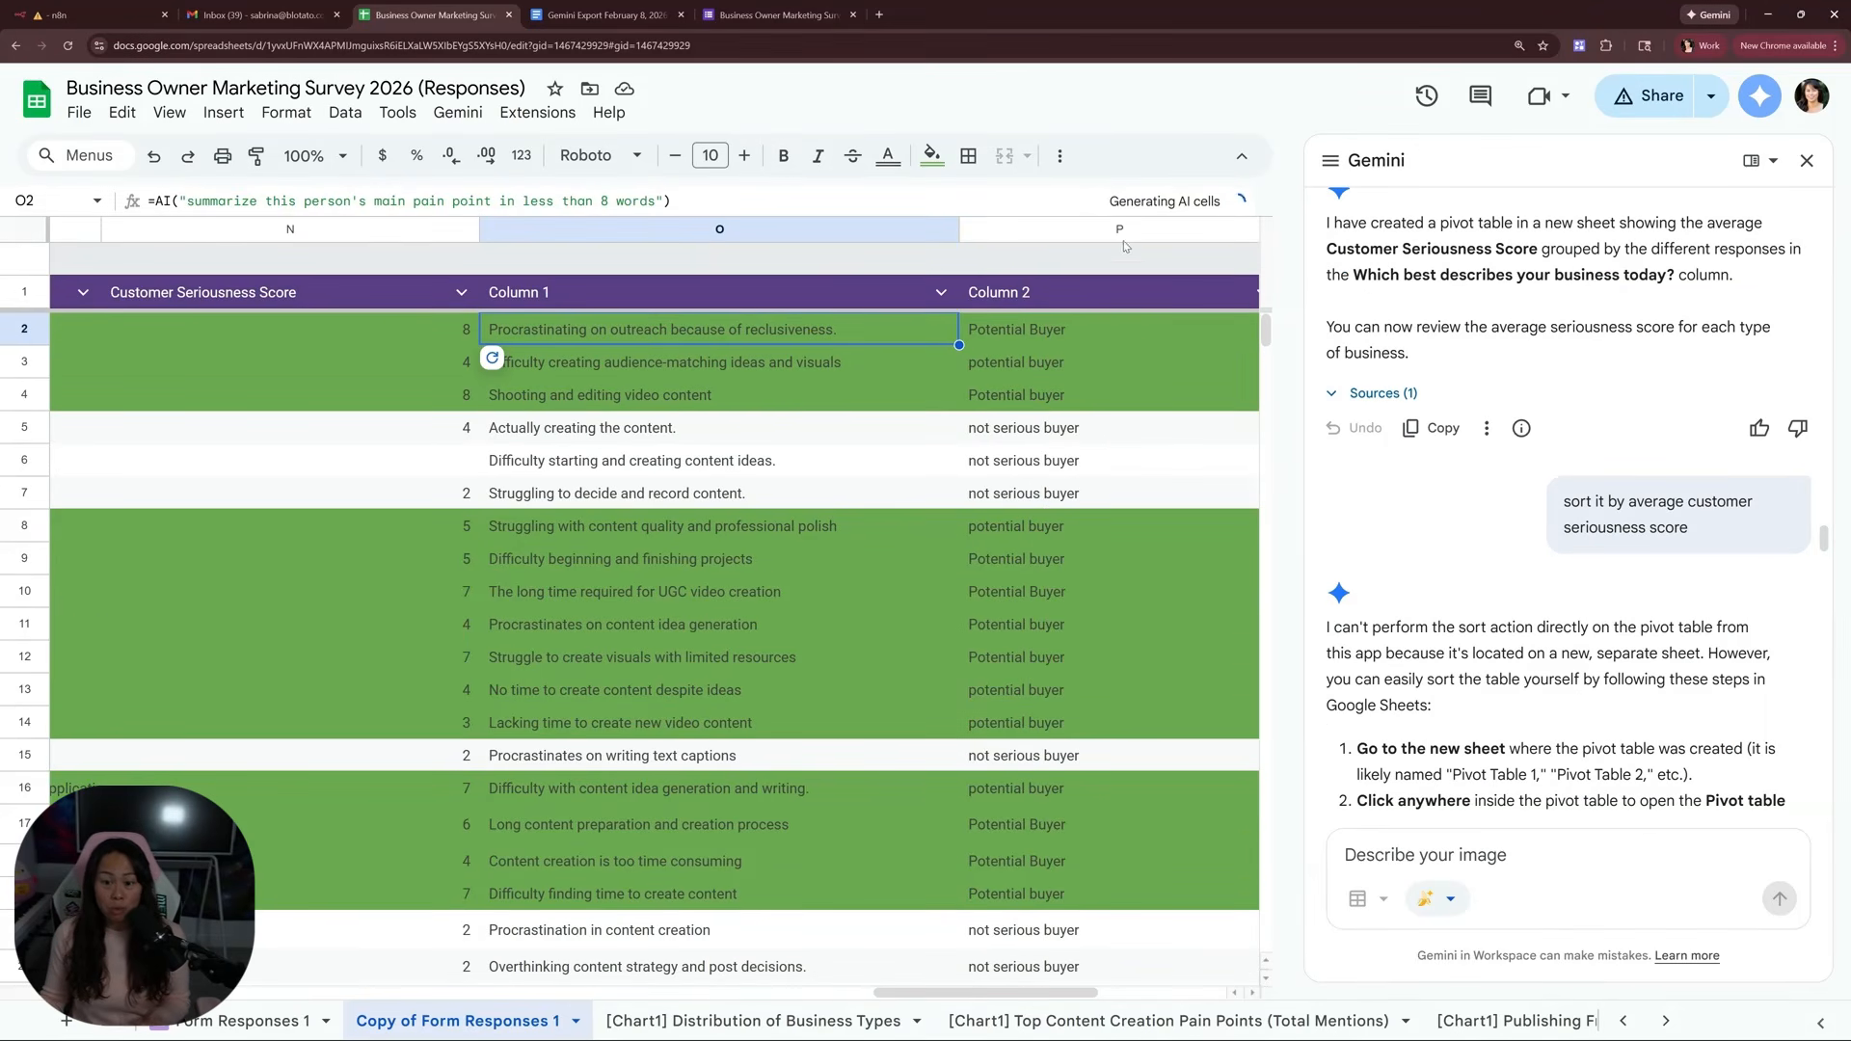
pyautogui.click(1102, 459)
pyautogui.click(1109, 434)
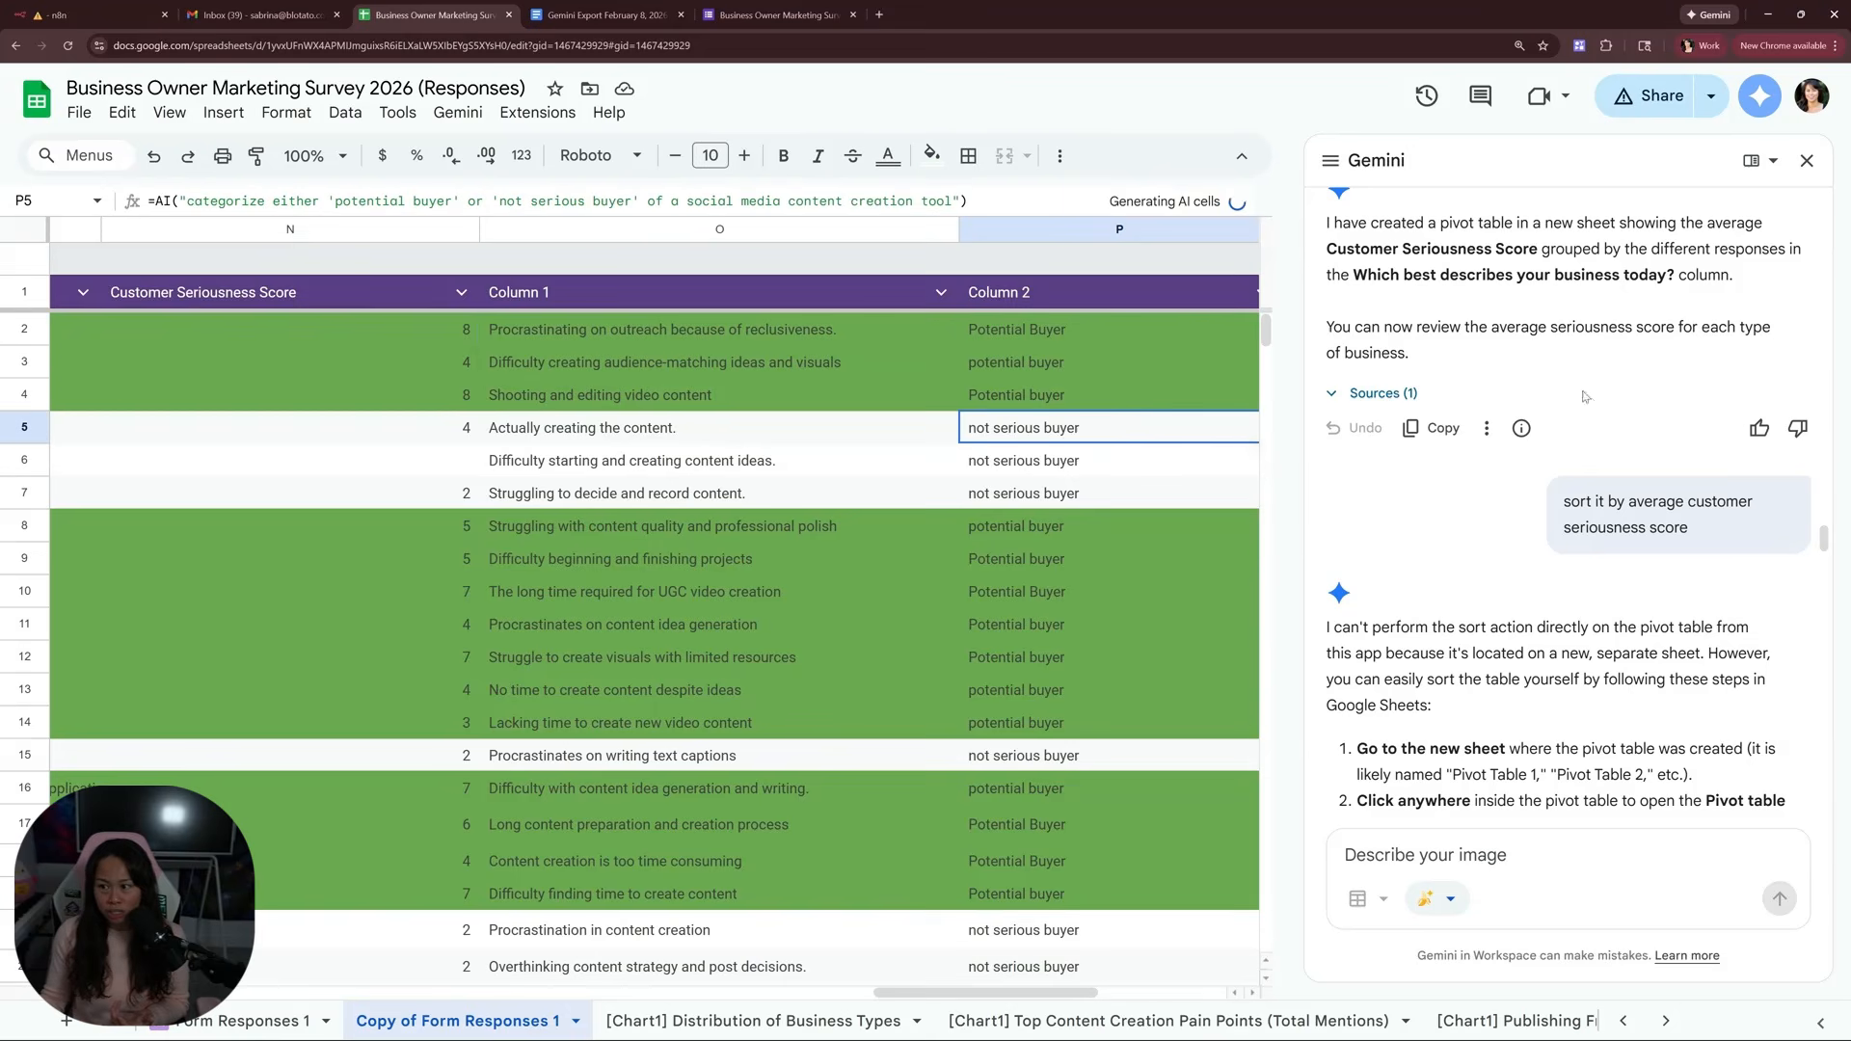
pyautogui.click(1060, 407)
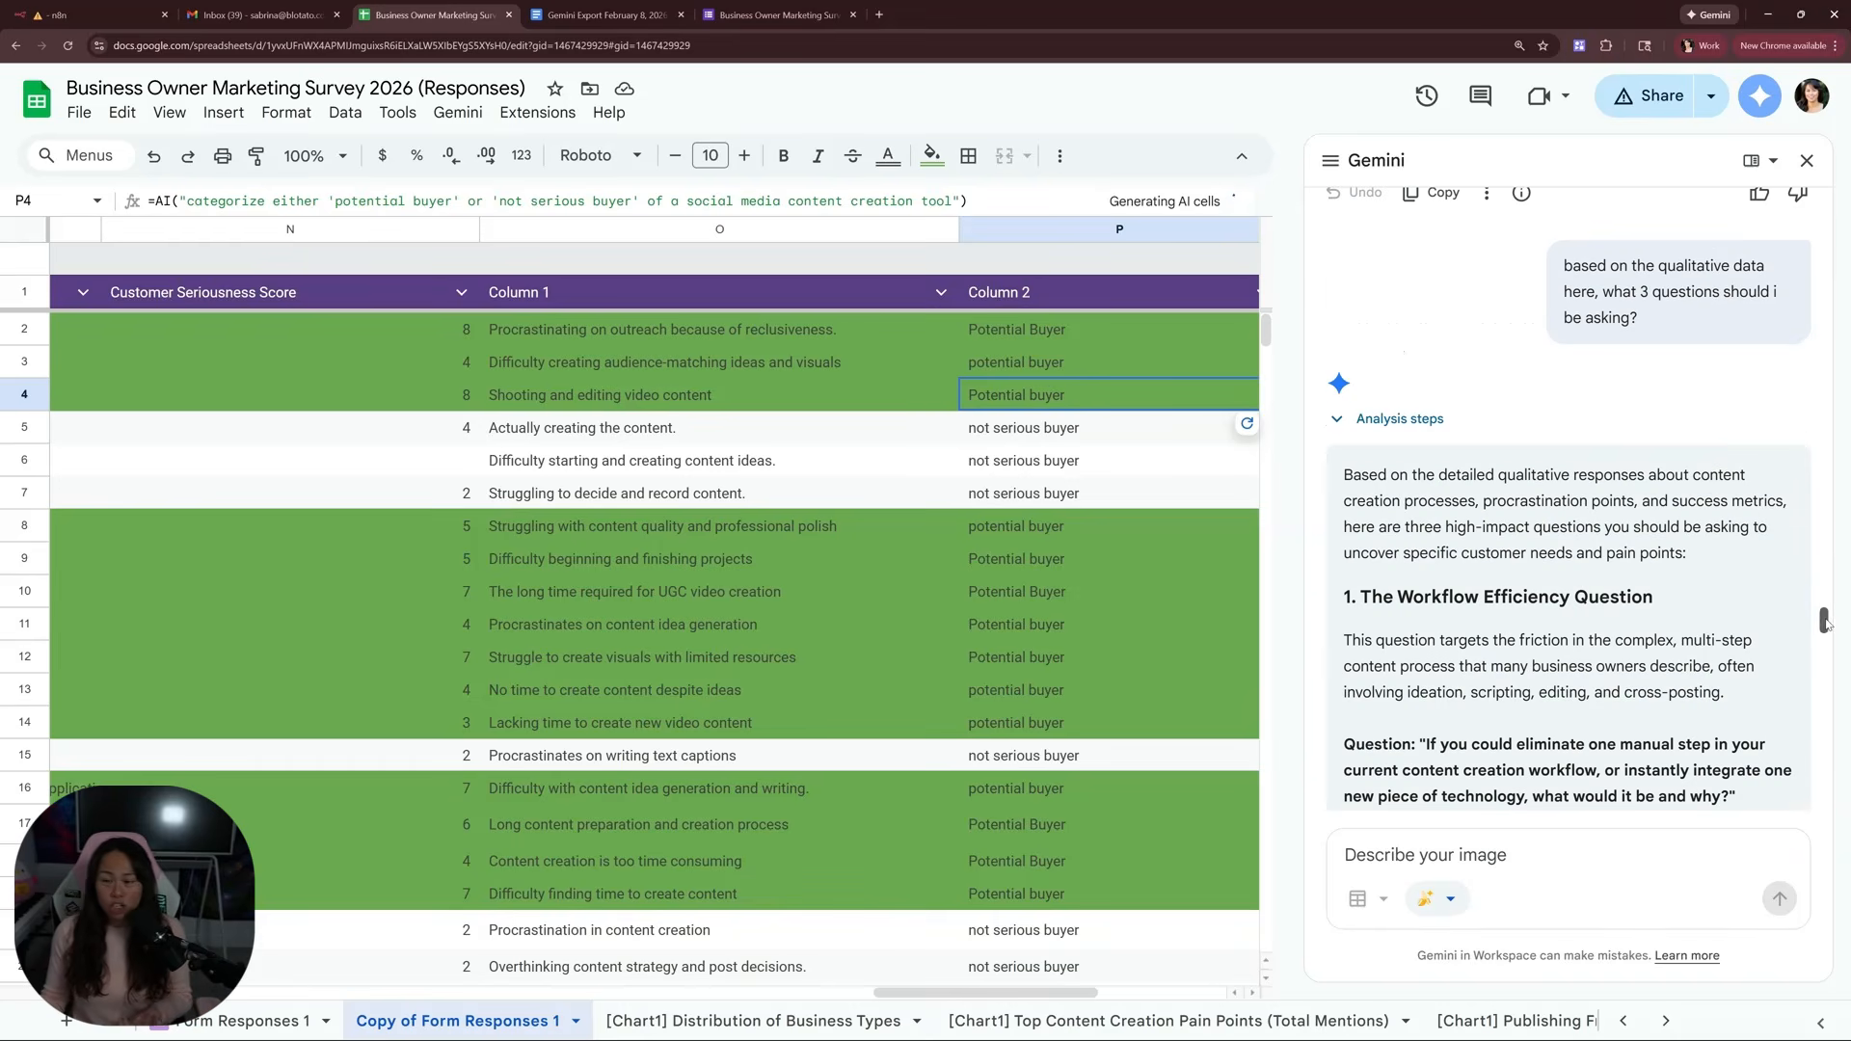
# Review the rest of the Gemini conversation, from the three suggested questions and Docs export to the word cloud and mind map images
pyautogui.moveTo(1829, 626); pyautogui.dragTo(1830, 624)
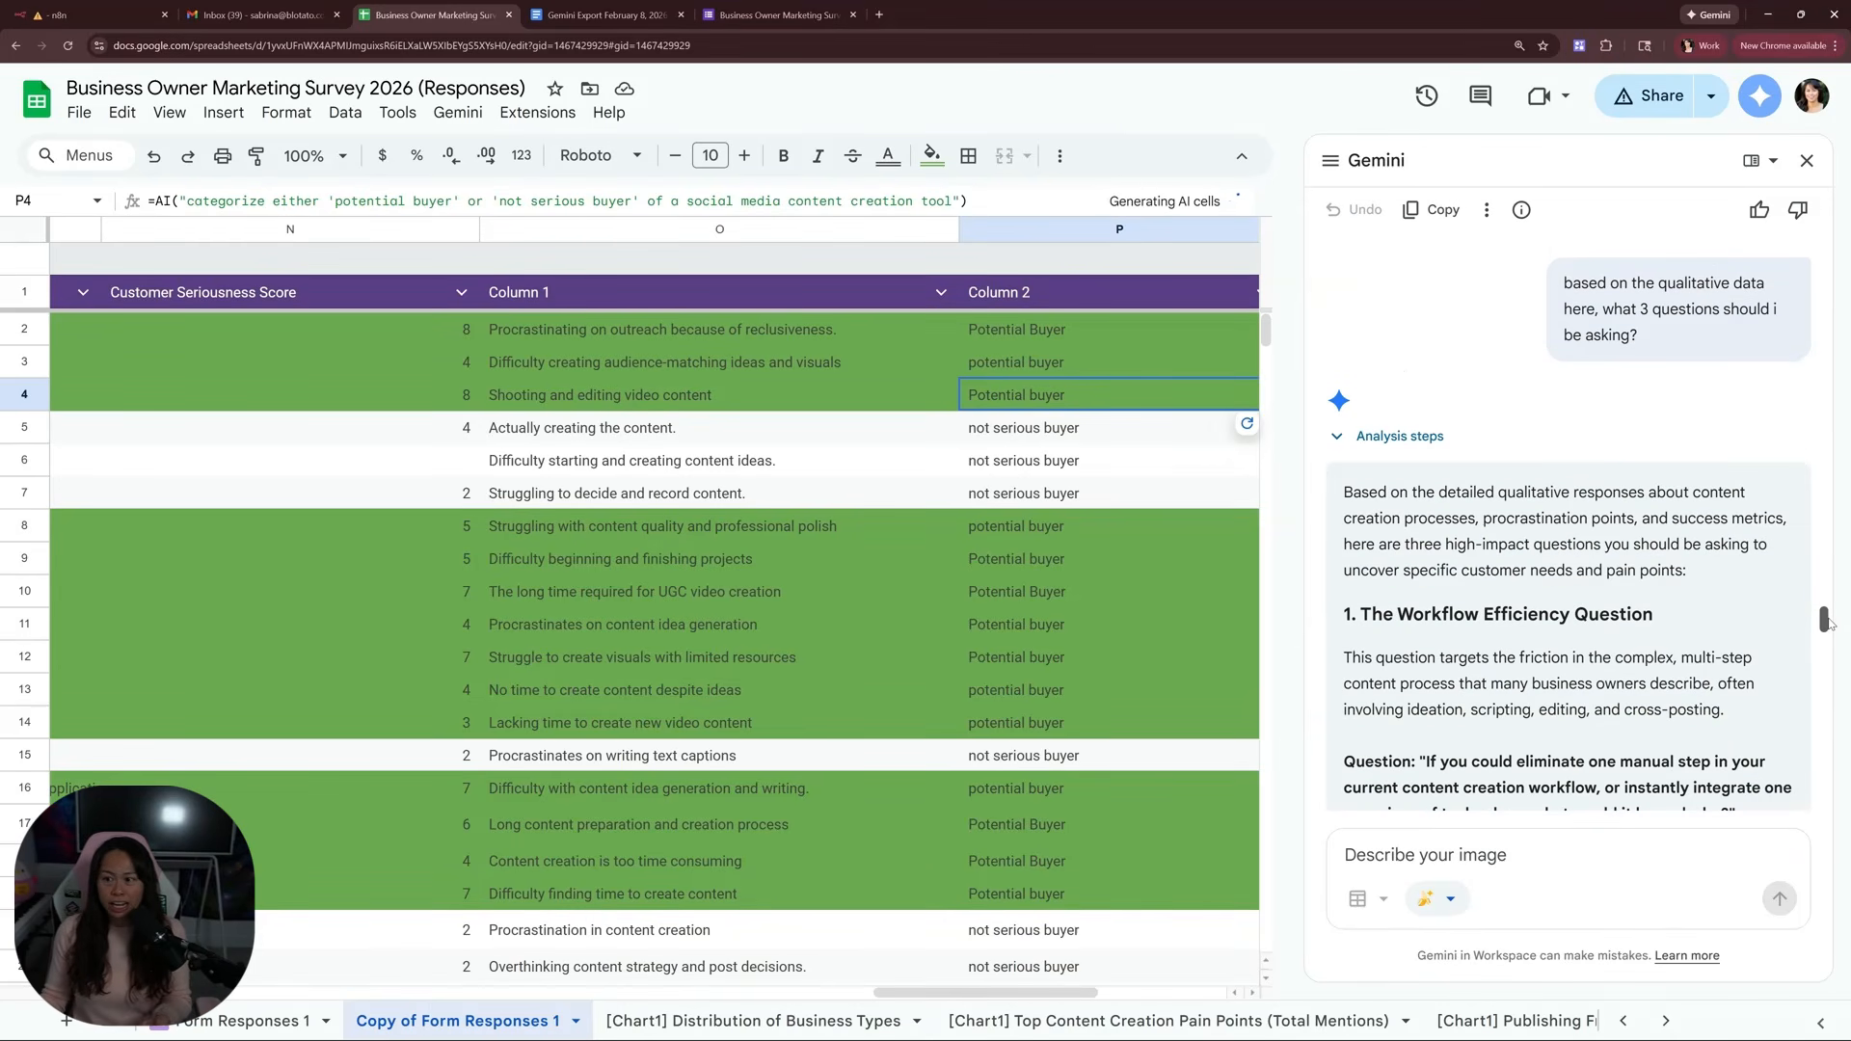
pyautogui.scroll(-1, 1829, 625)
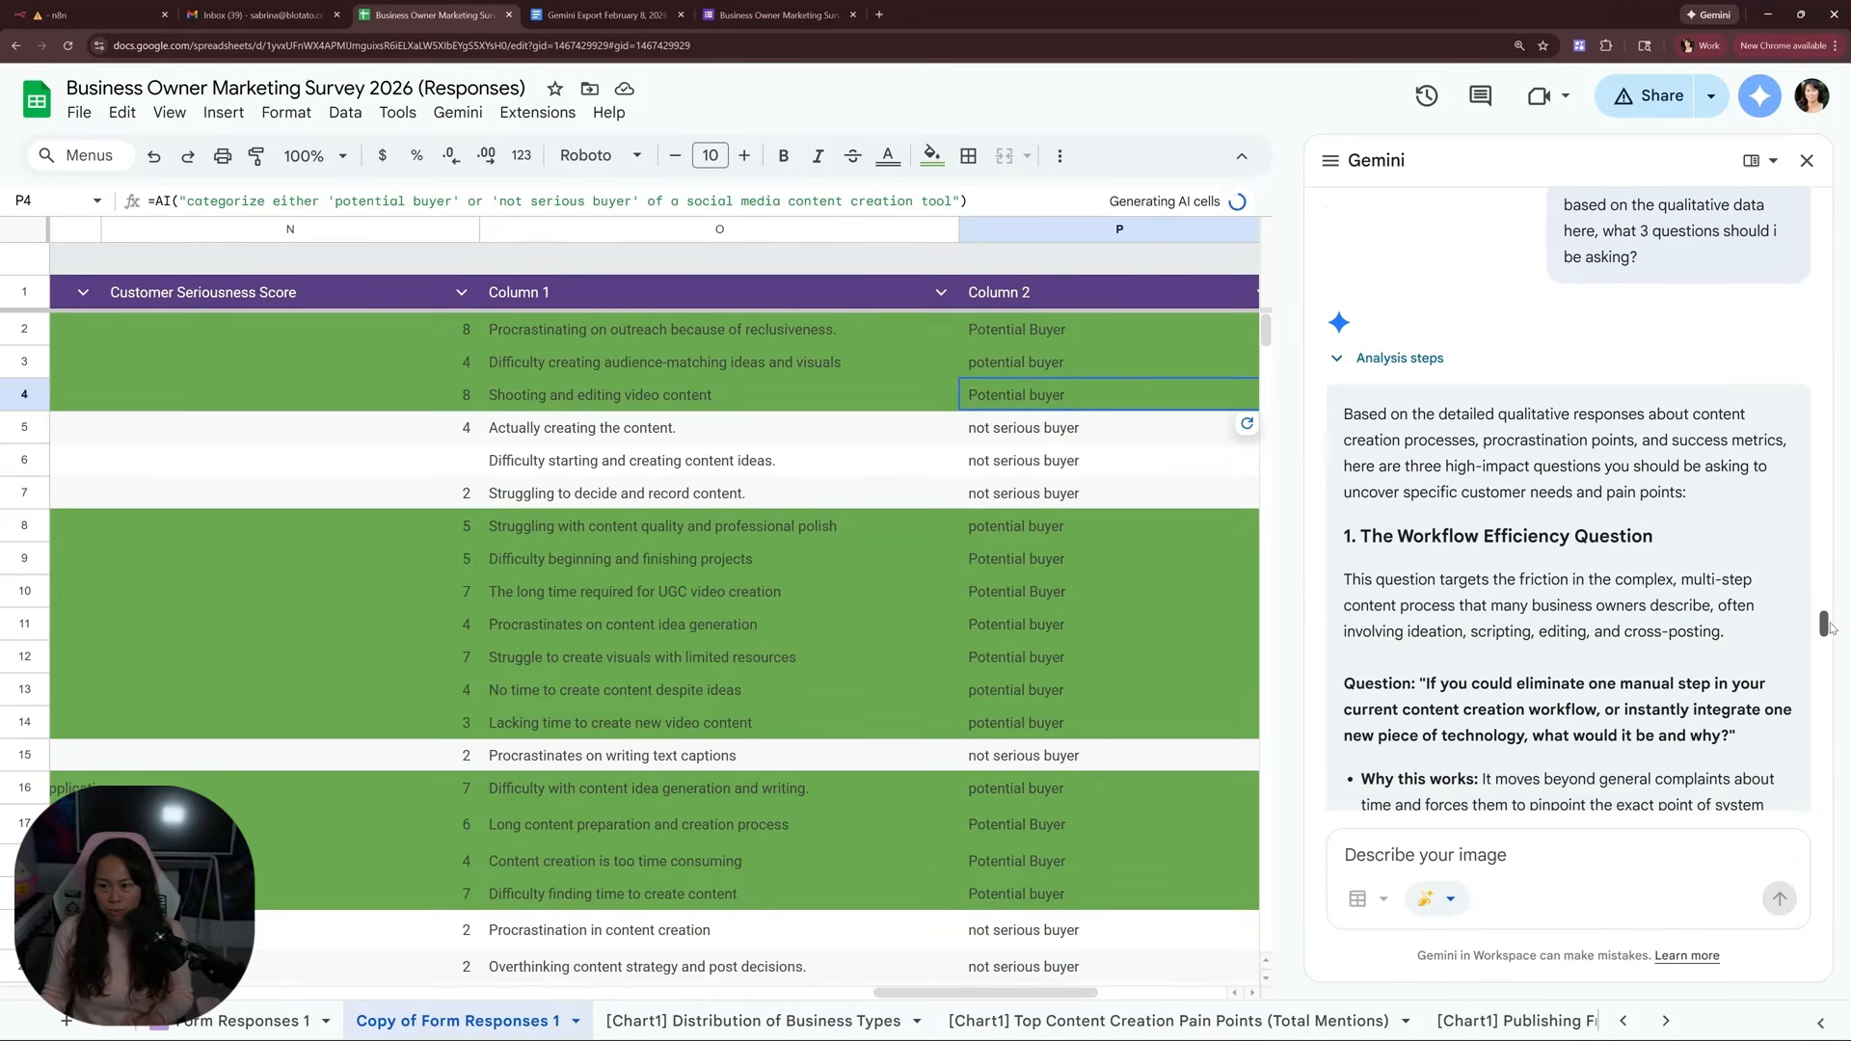
pyautogui.moveTo(1829, 625); pyautogui.dragTo(1837, 655)
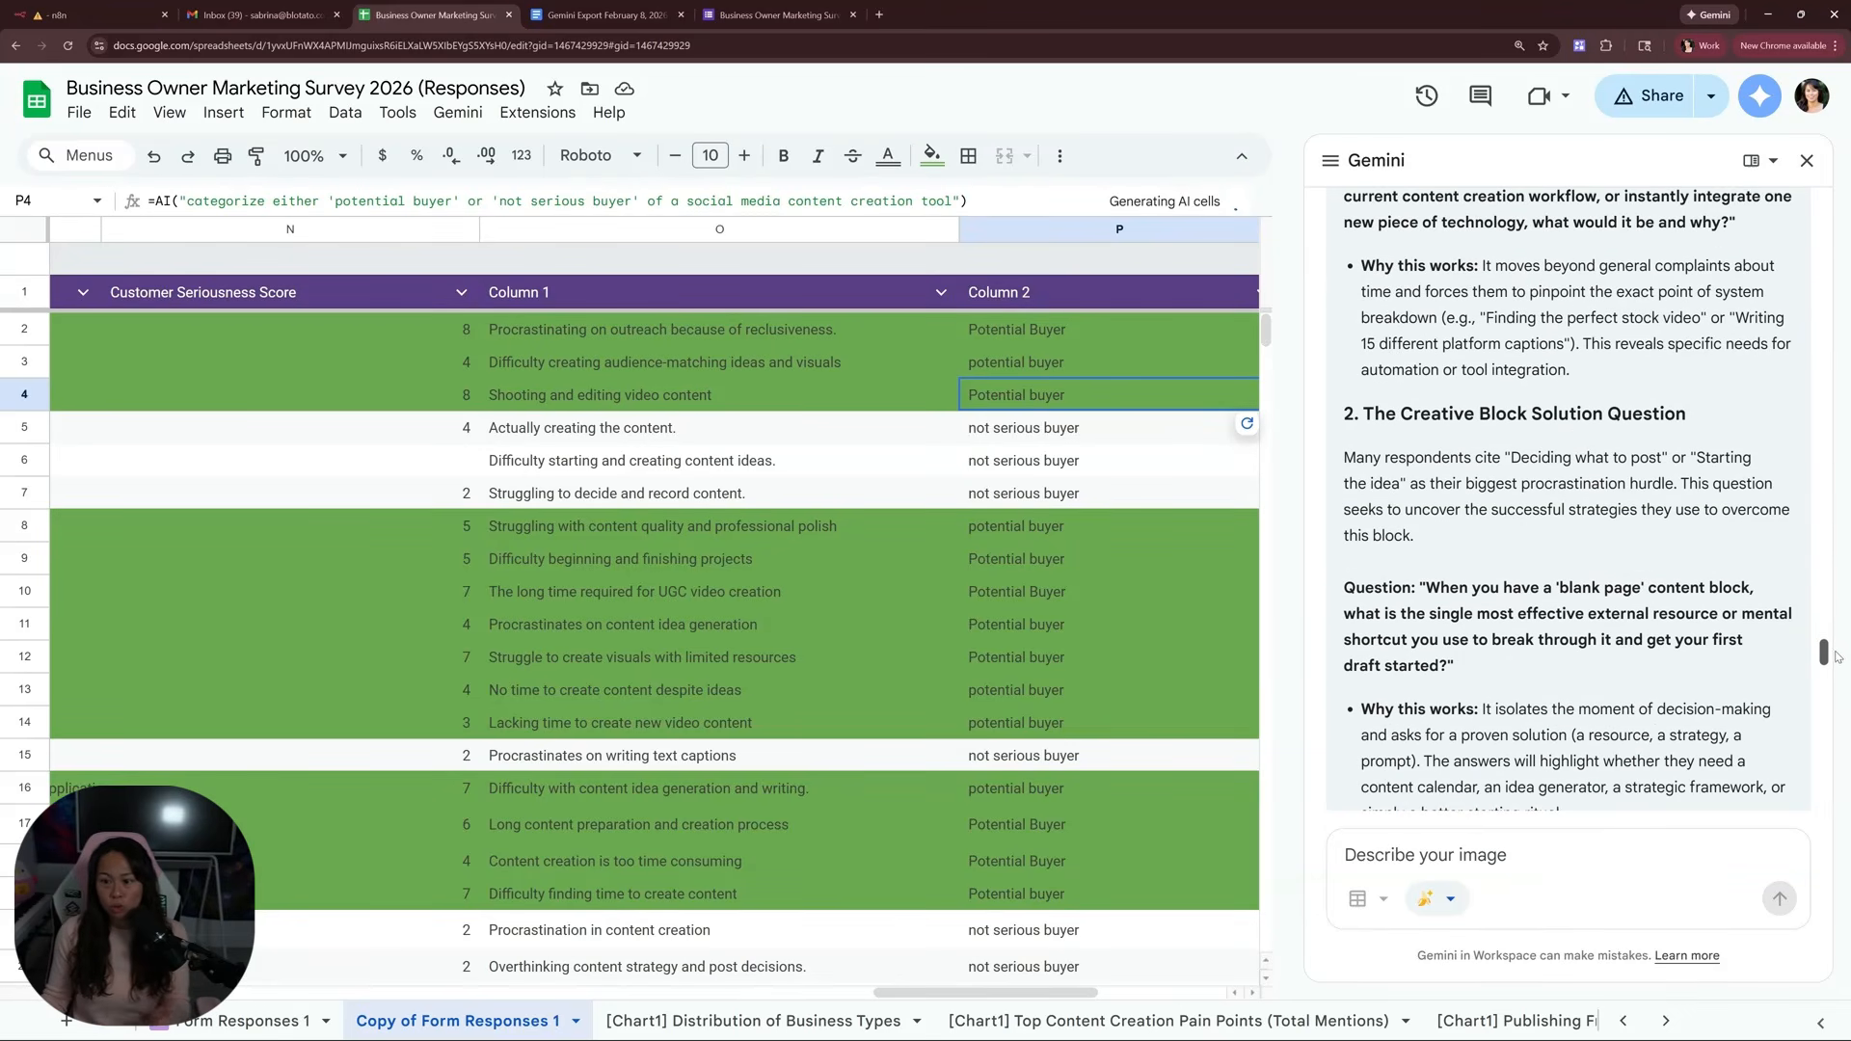
pyautogui.scroll(-10, 1374, 557)
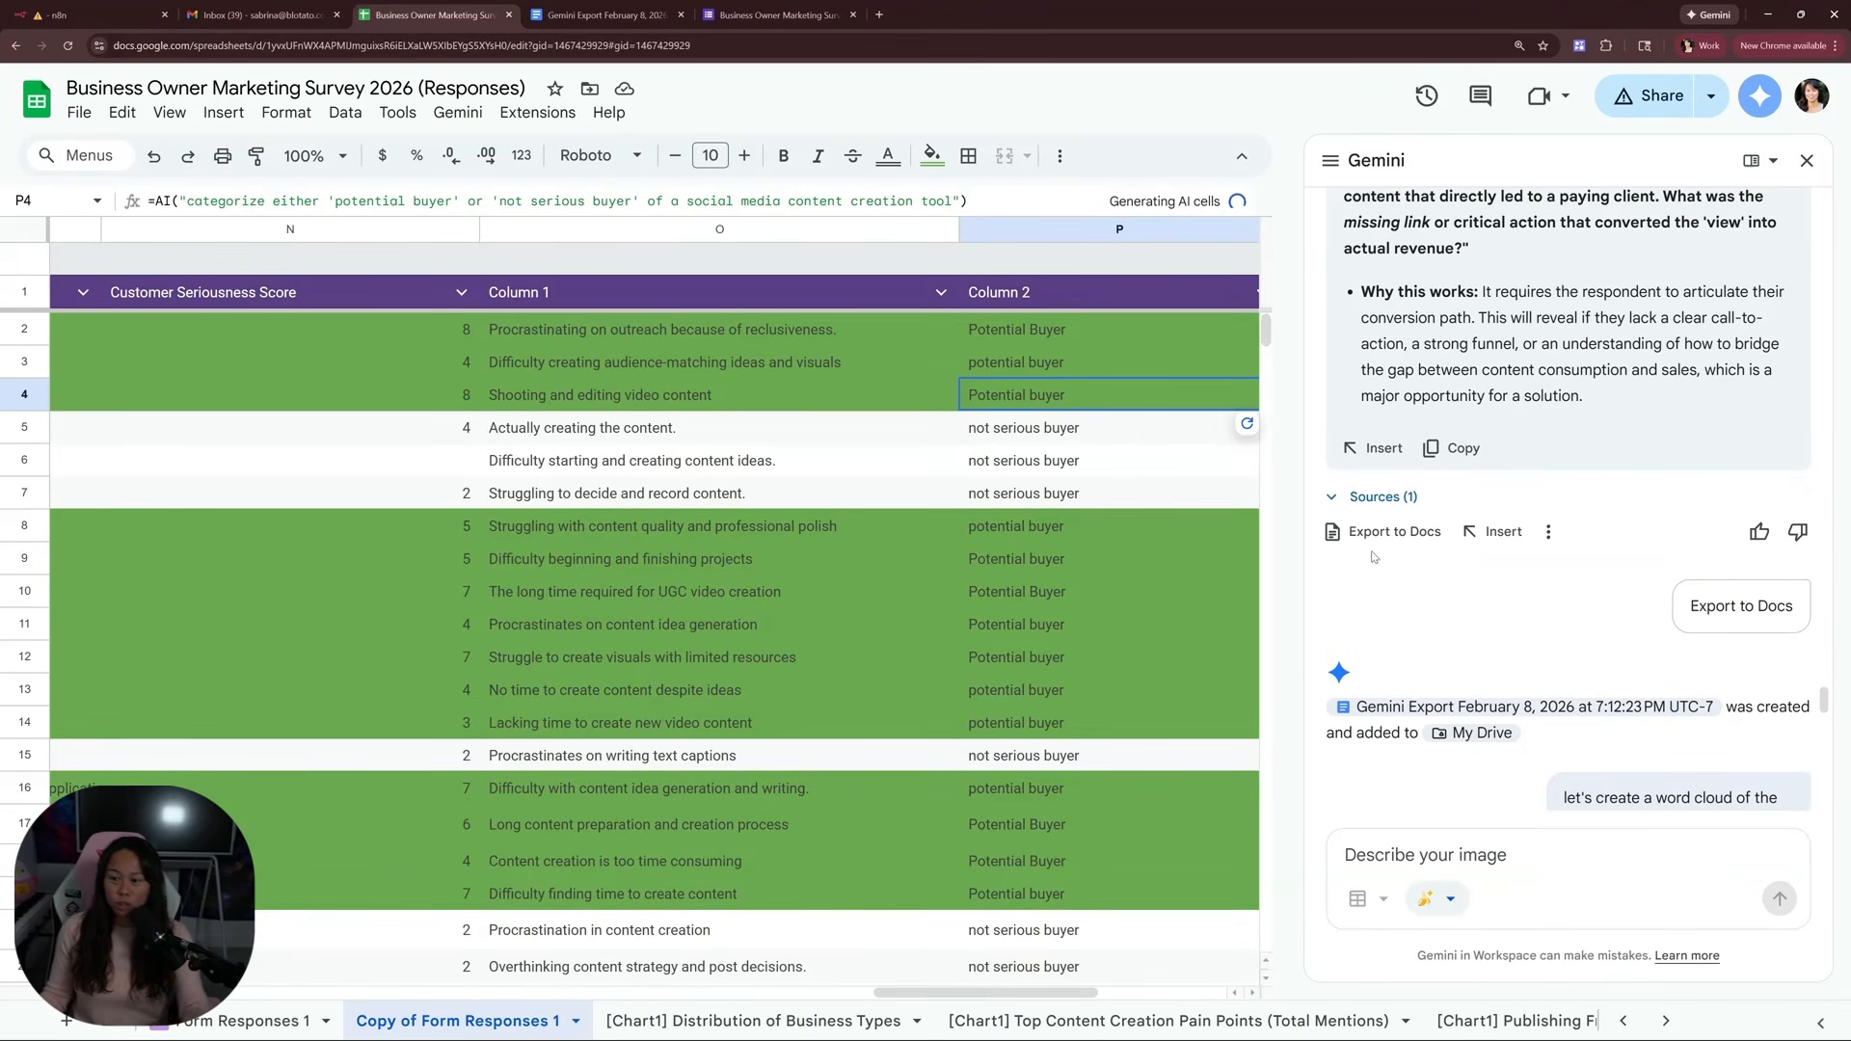
pyautogui.moveTo(1829, 702); pyautogui.dragTo(1829, 716)
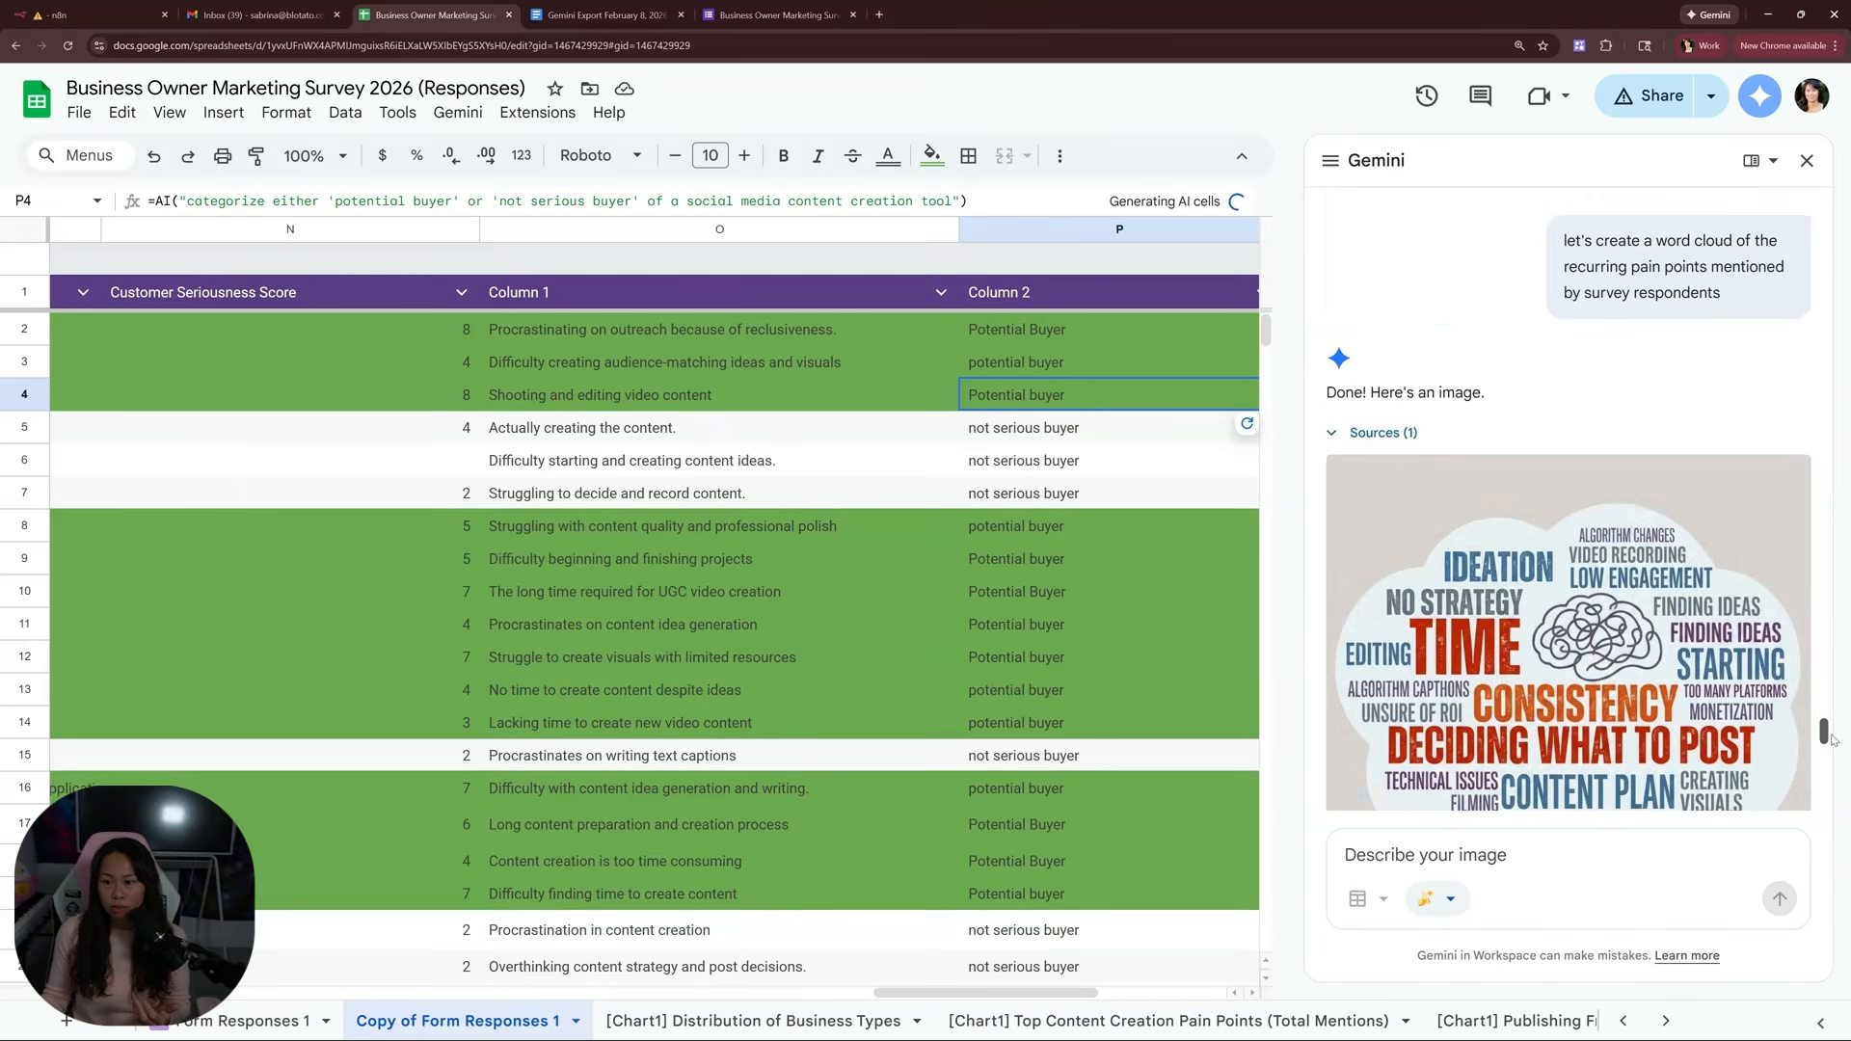
pyautogui.scroll(-5, 1832, 722)
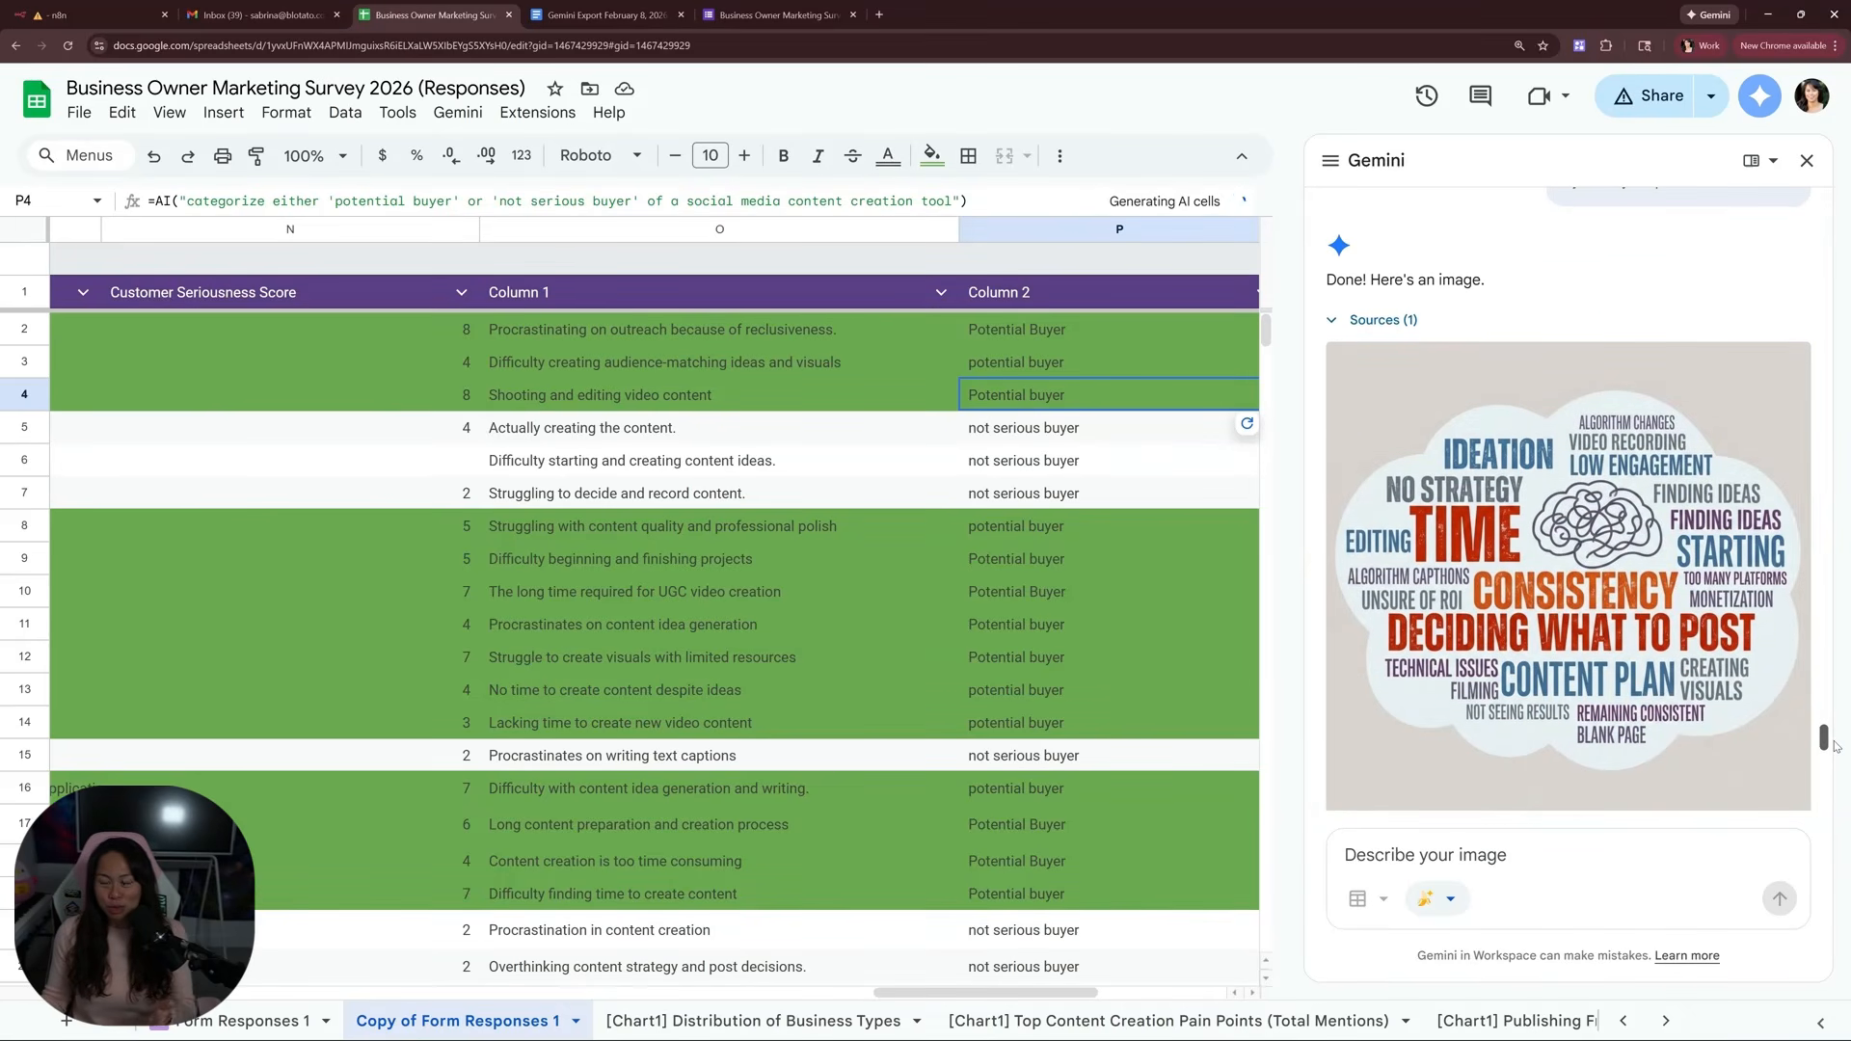
pyautogui.moveTo(1835, 741); pyautogui.dragTo(1837, 743)
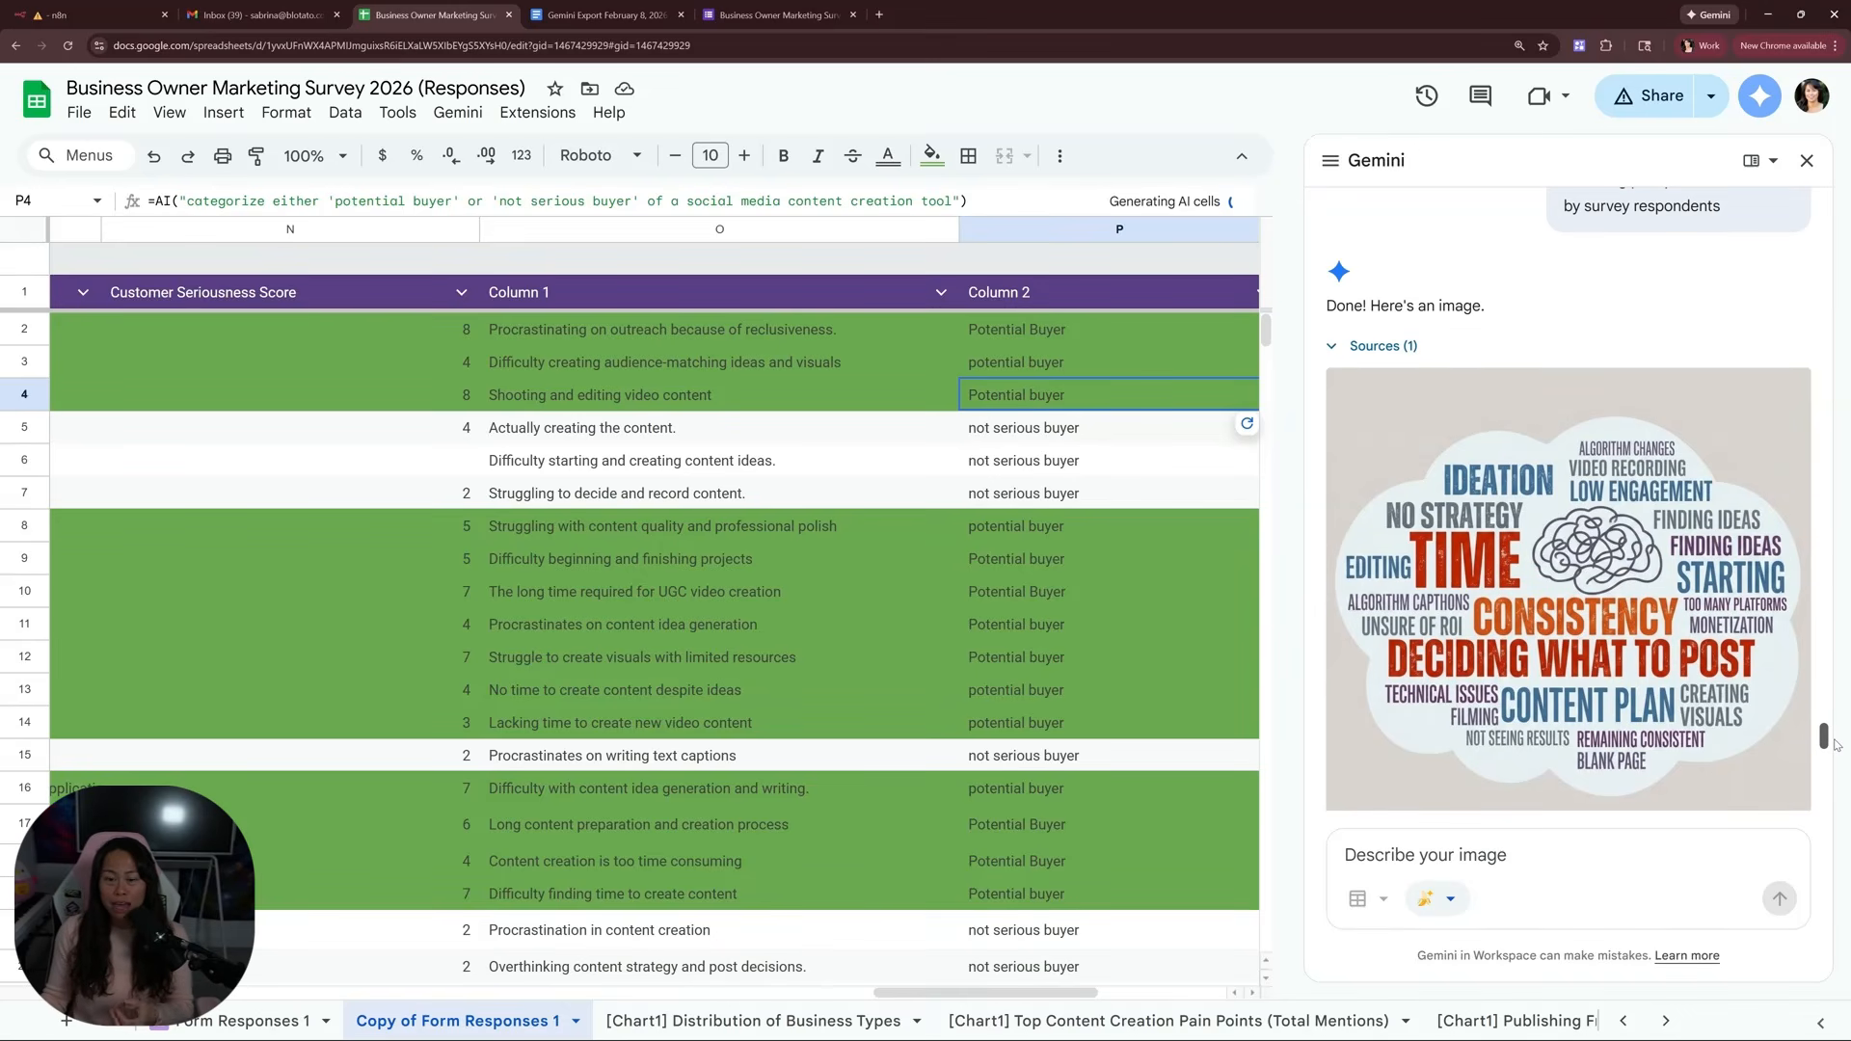
pyautogui.moveTo(1837, 745); pyautogui.dragTo(1850, 795)
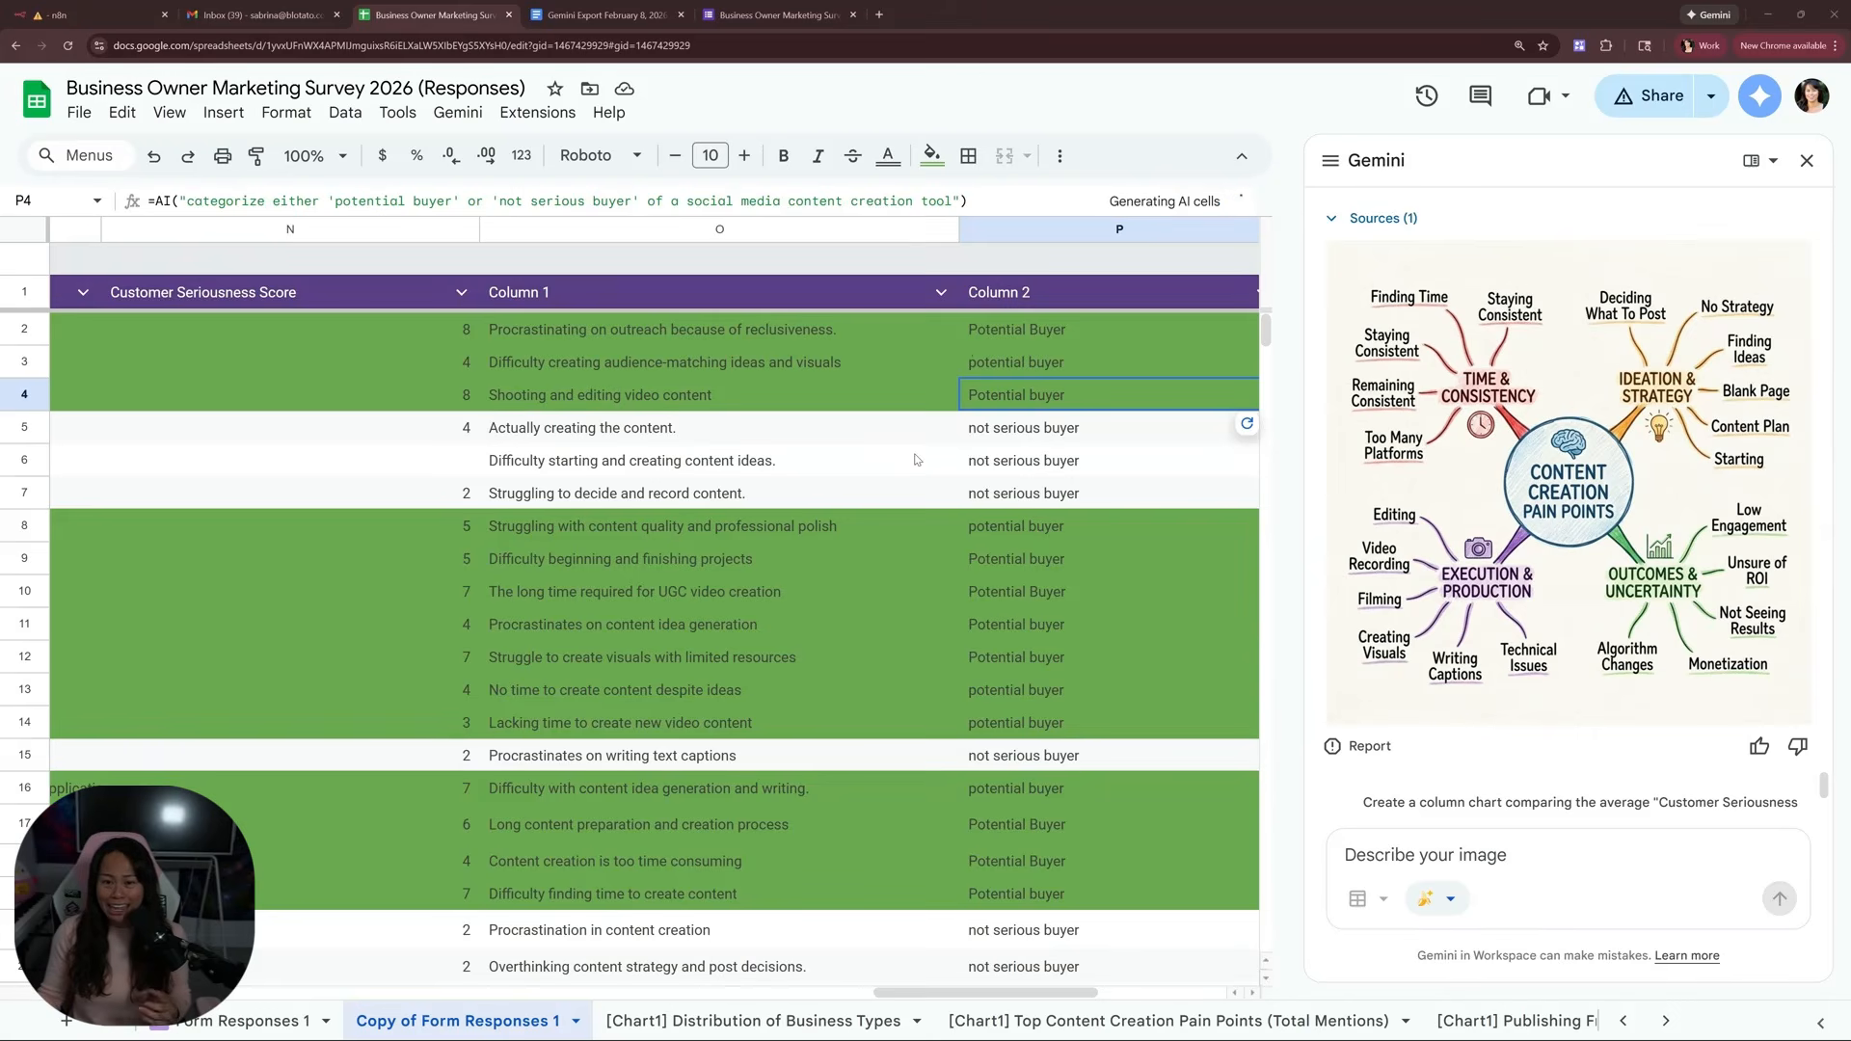
# Examine the AI summary formulas in cells O4 and O2 and the full Customer Seriousness Score formula in N3
pyautogui.click(841, 365)
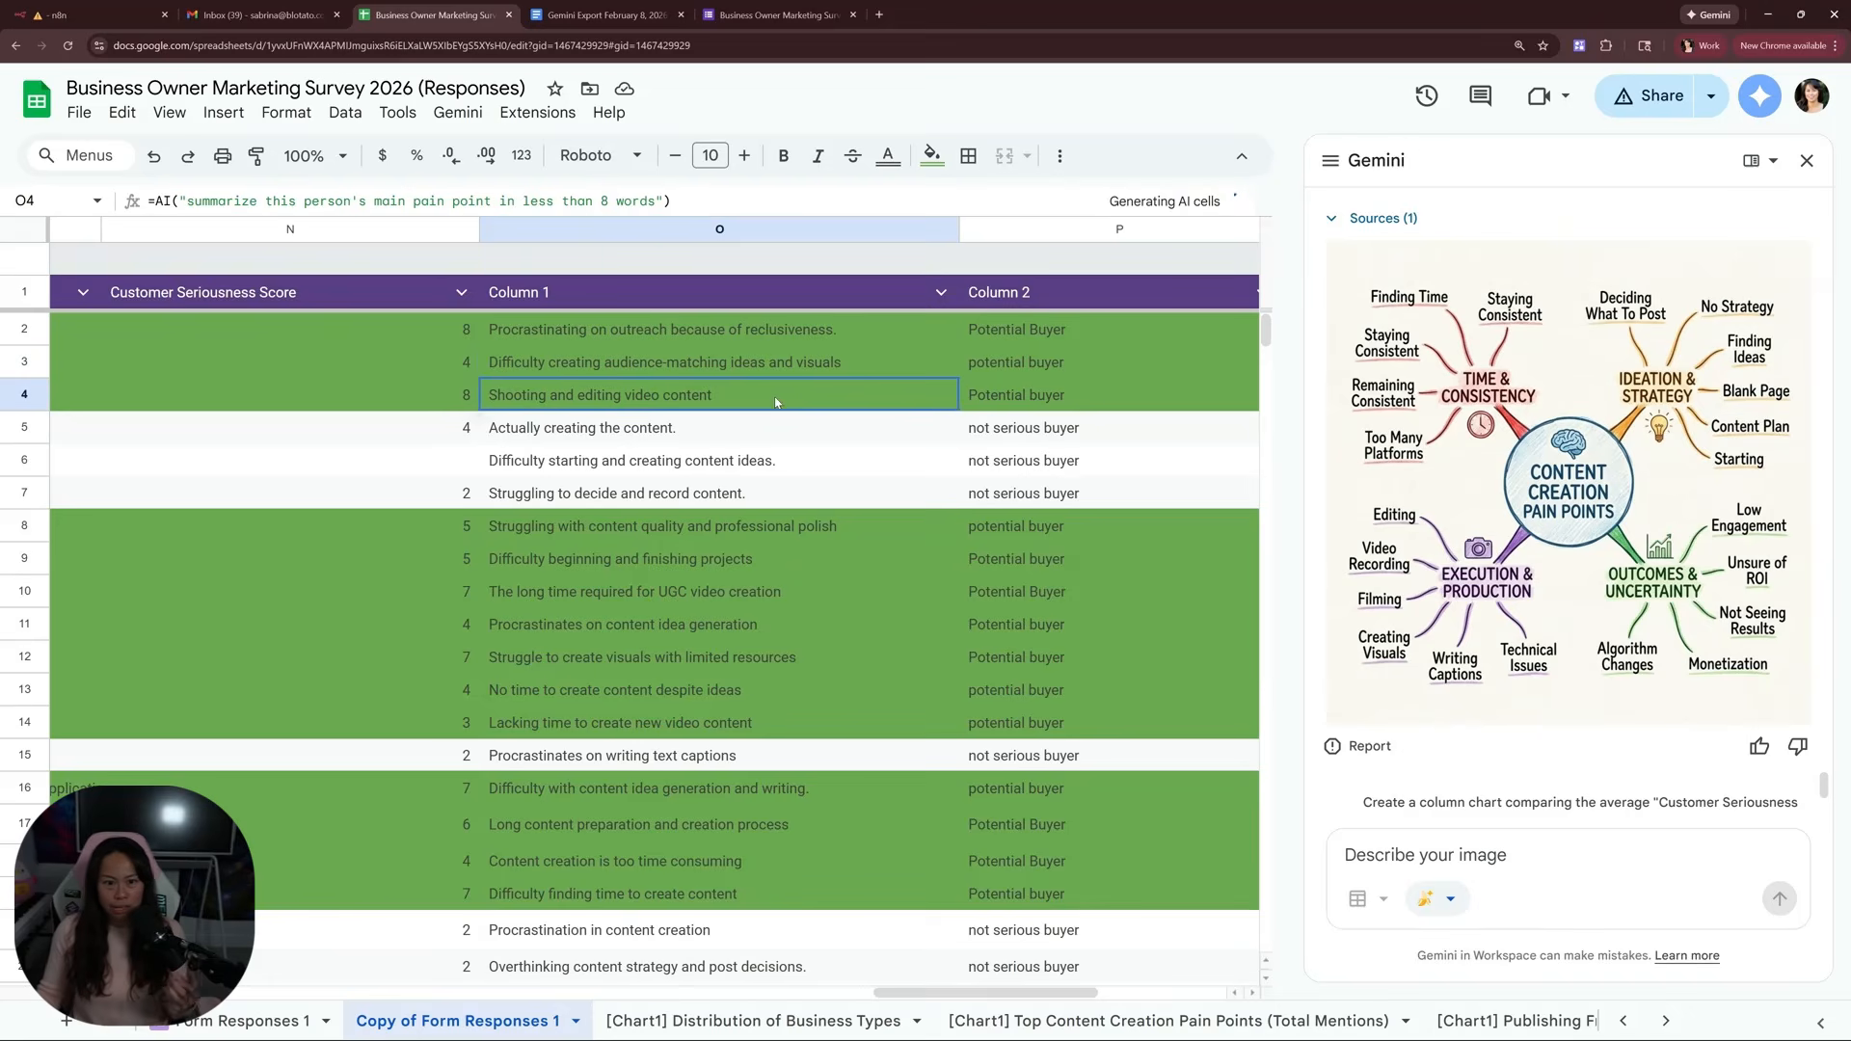
pyautogui.click(762, 337)
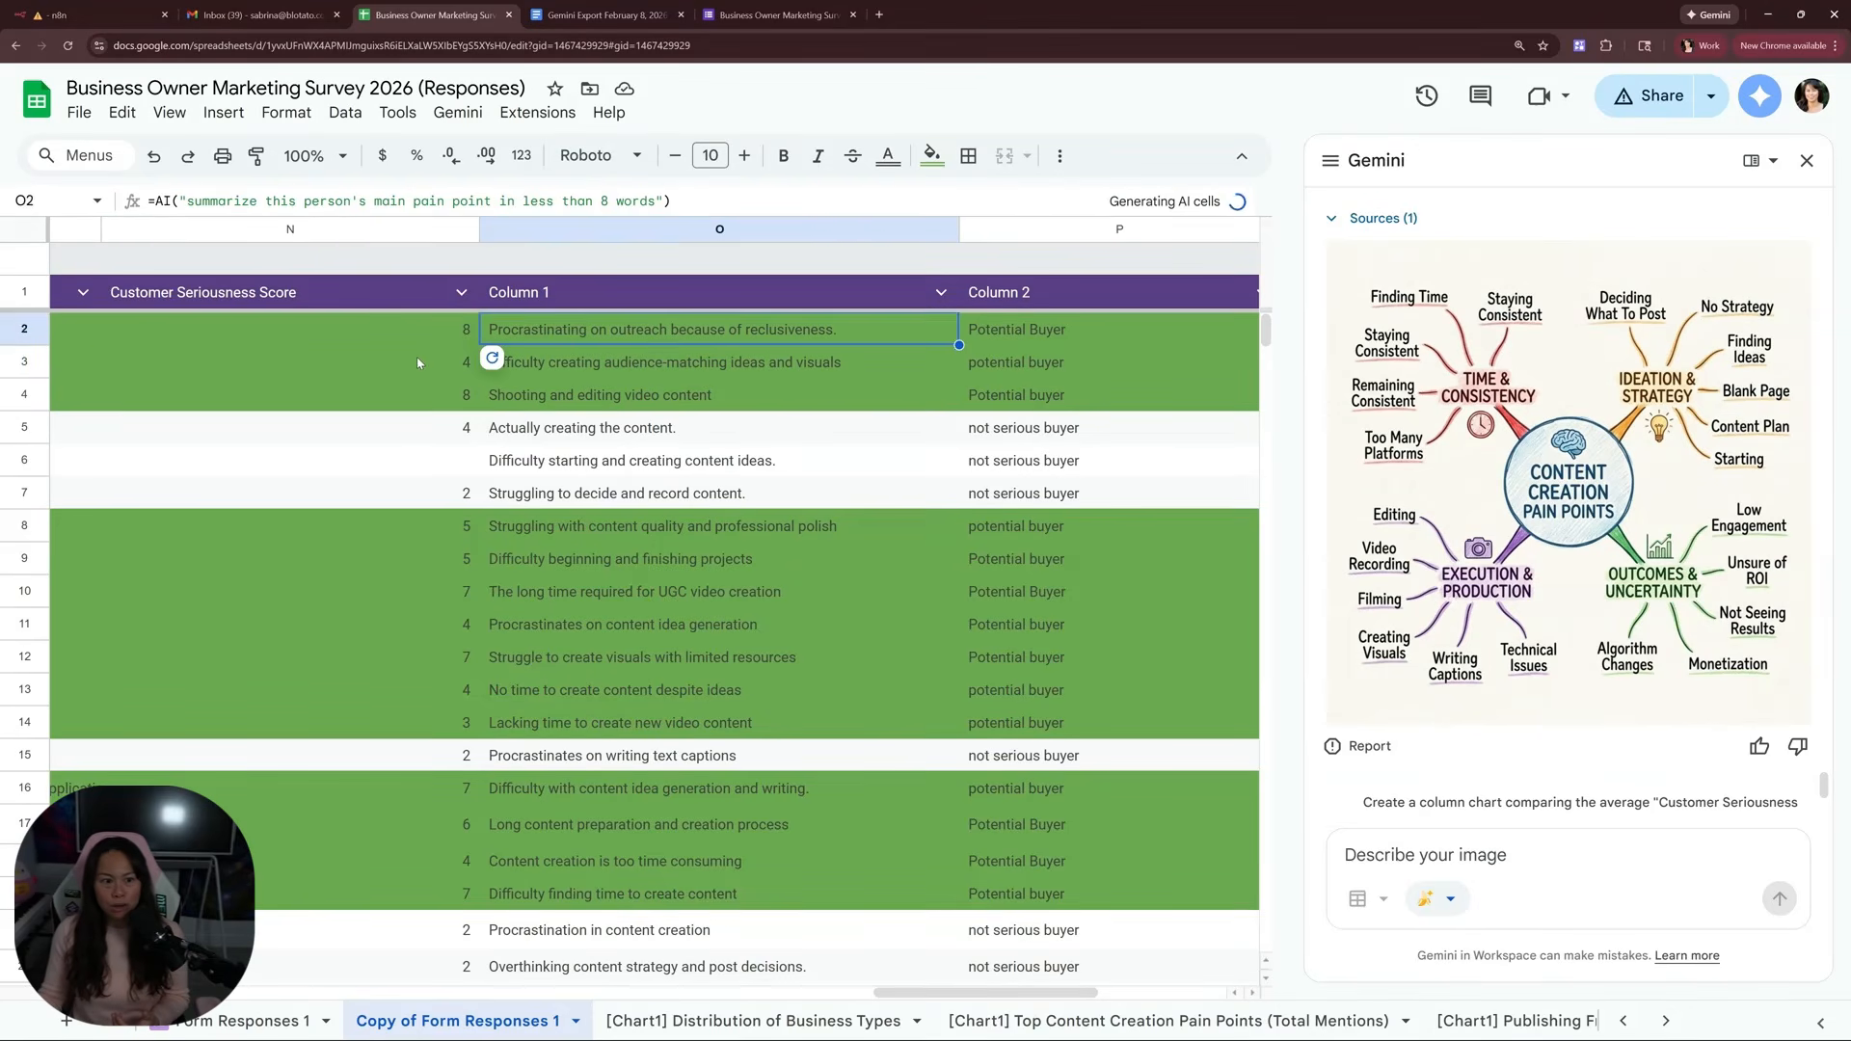
pyautogui.click(386, 361)
pyautogui.moveTo(186, 201); pyautogui.dragTo(241, 200)
pyautogui.hotkey('ctrl', 'a')
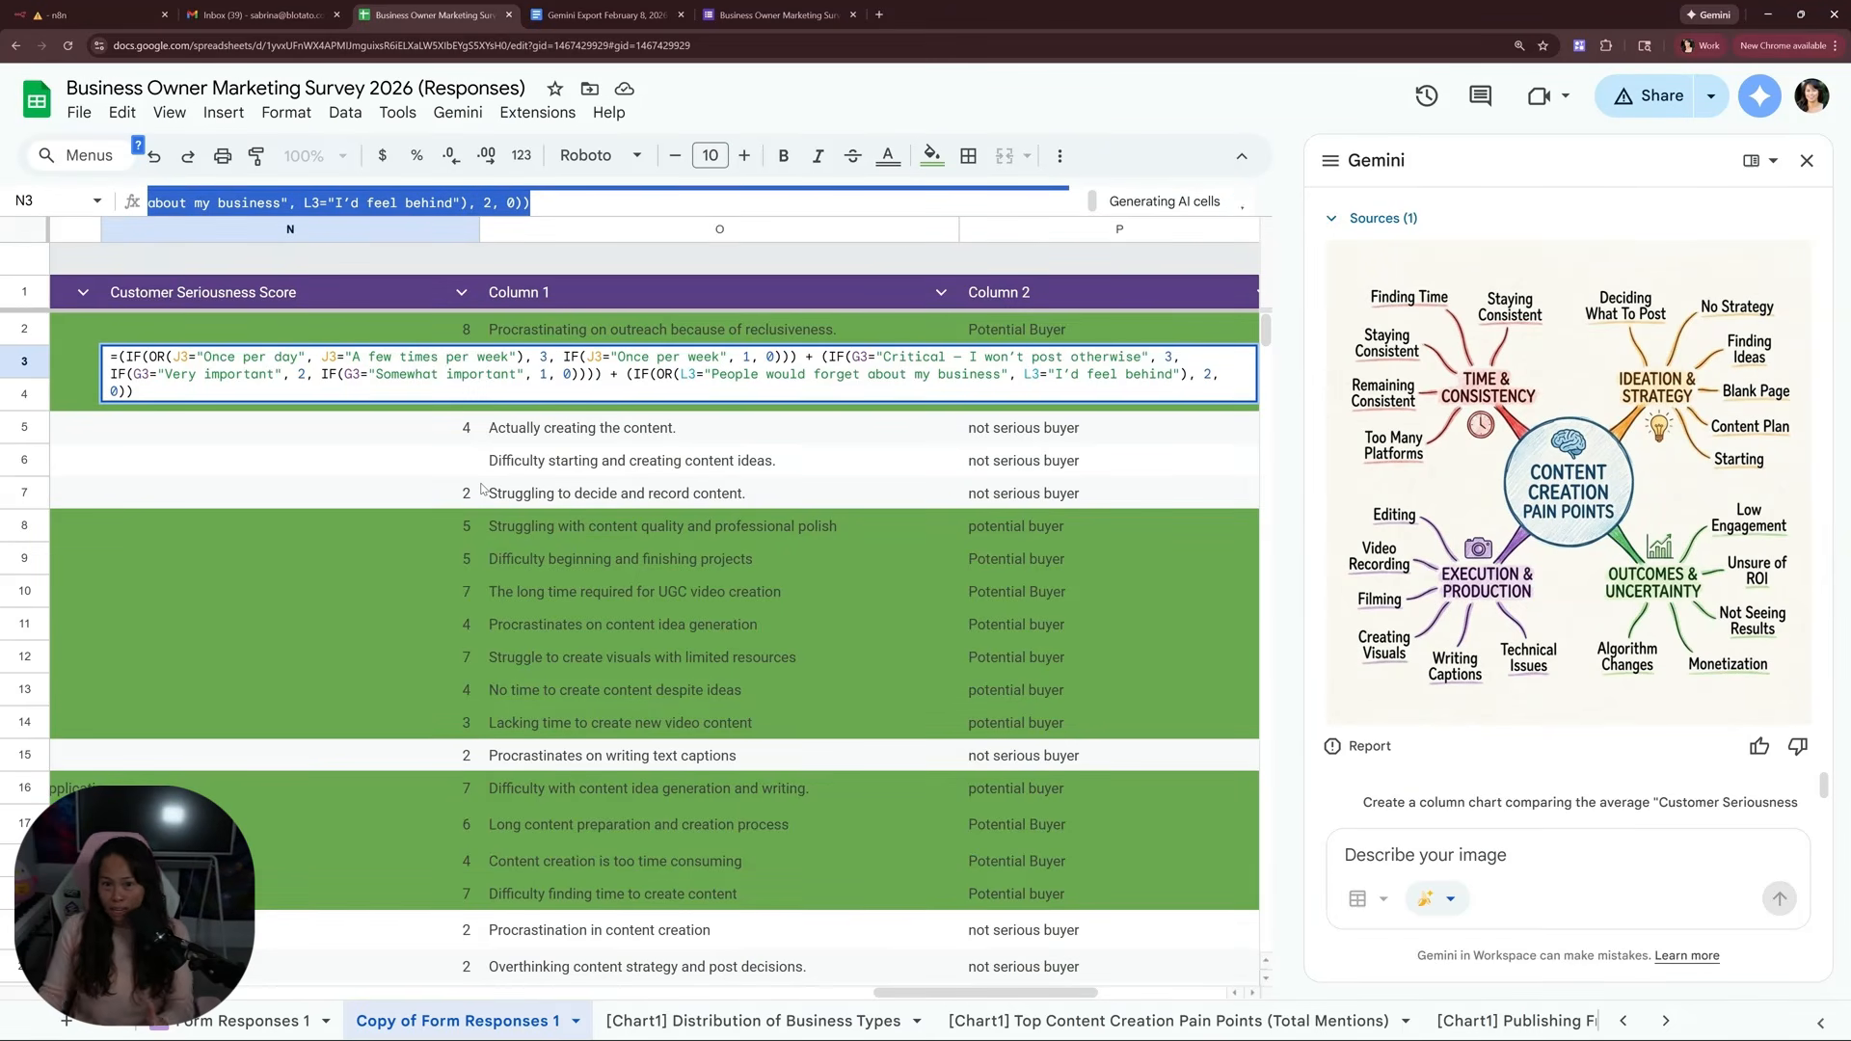
pyautogui.click(863, 490)
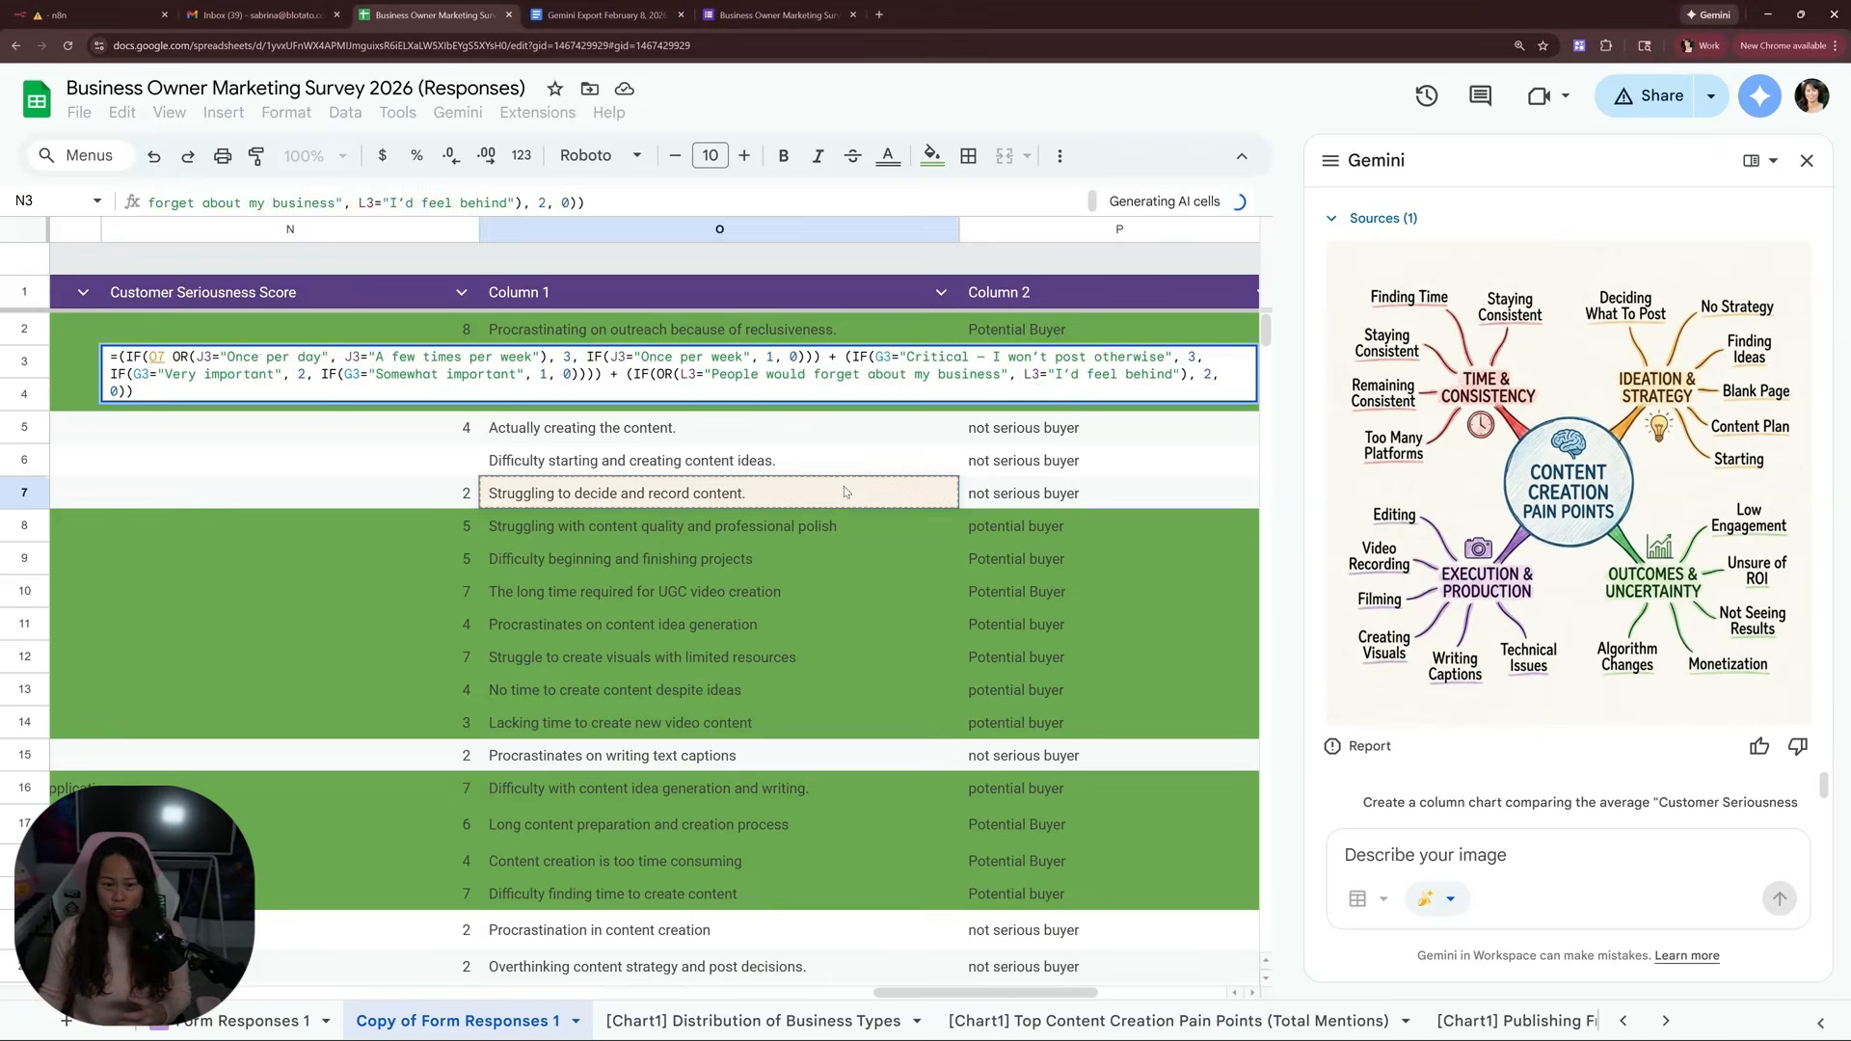
pyautogui.moveTo(998, 1000); pyautogui.dragTo(1047, 977)
pyautogui.click(800, 861)
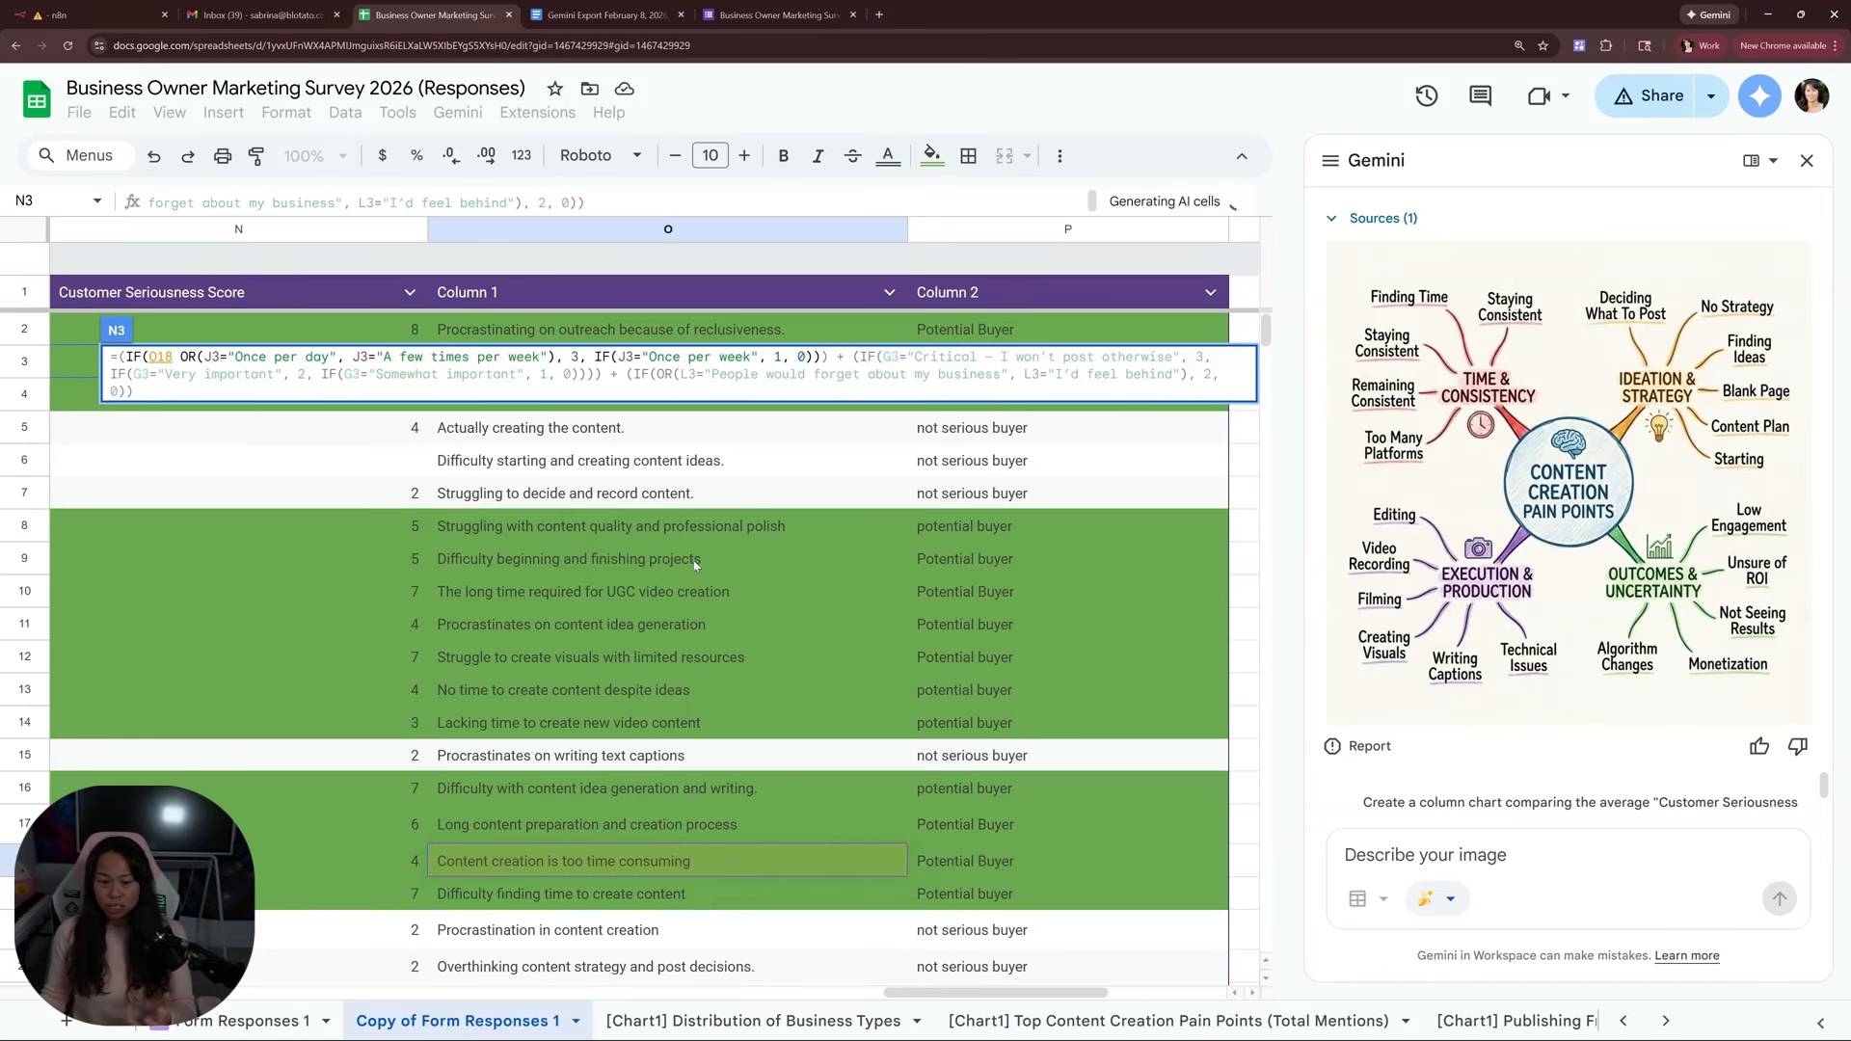
pyautogui.moveTo(1047, 993); pyautogui.dragTo(822, 996)
pyautogui.click(847, 793)
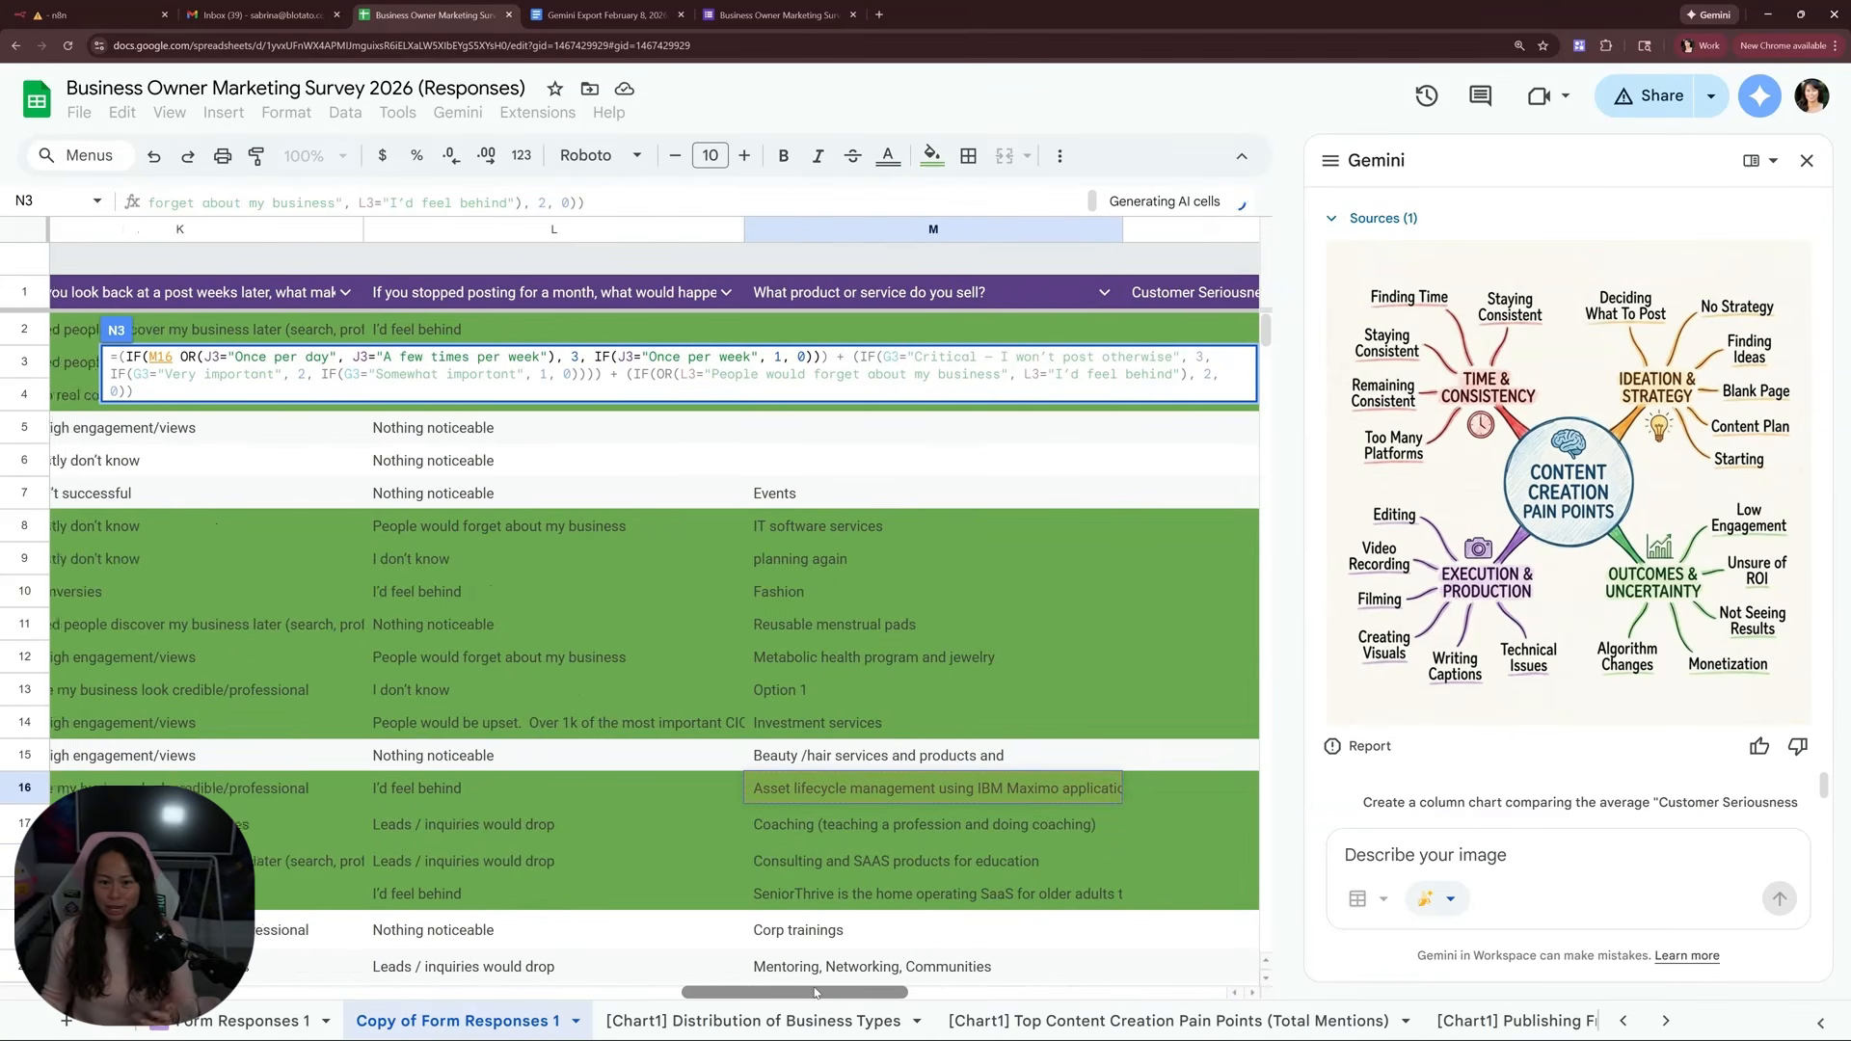
pyautogui.press('Right')
pyautogui.press('Right')
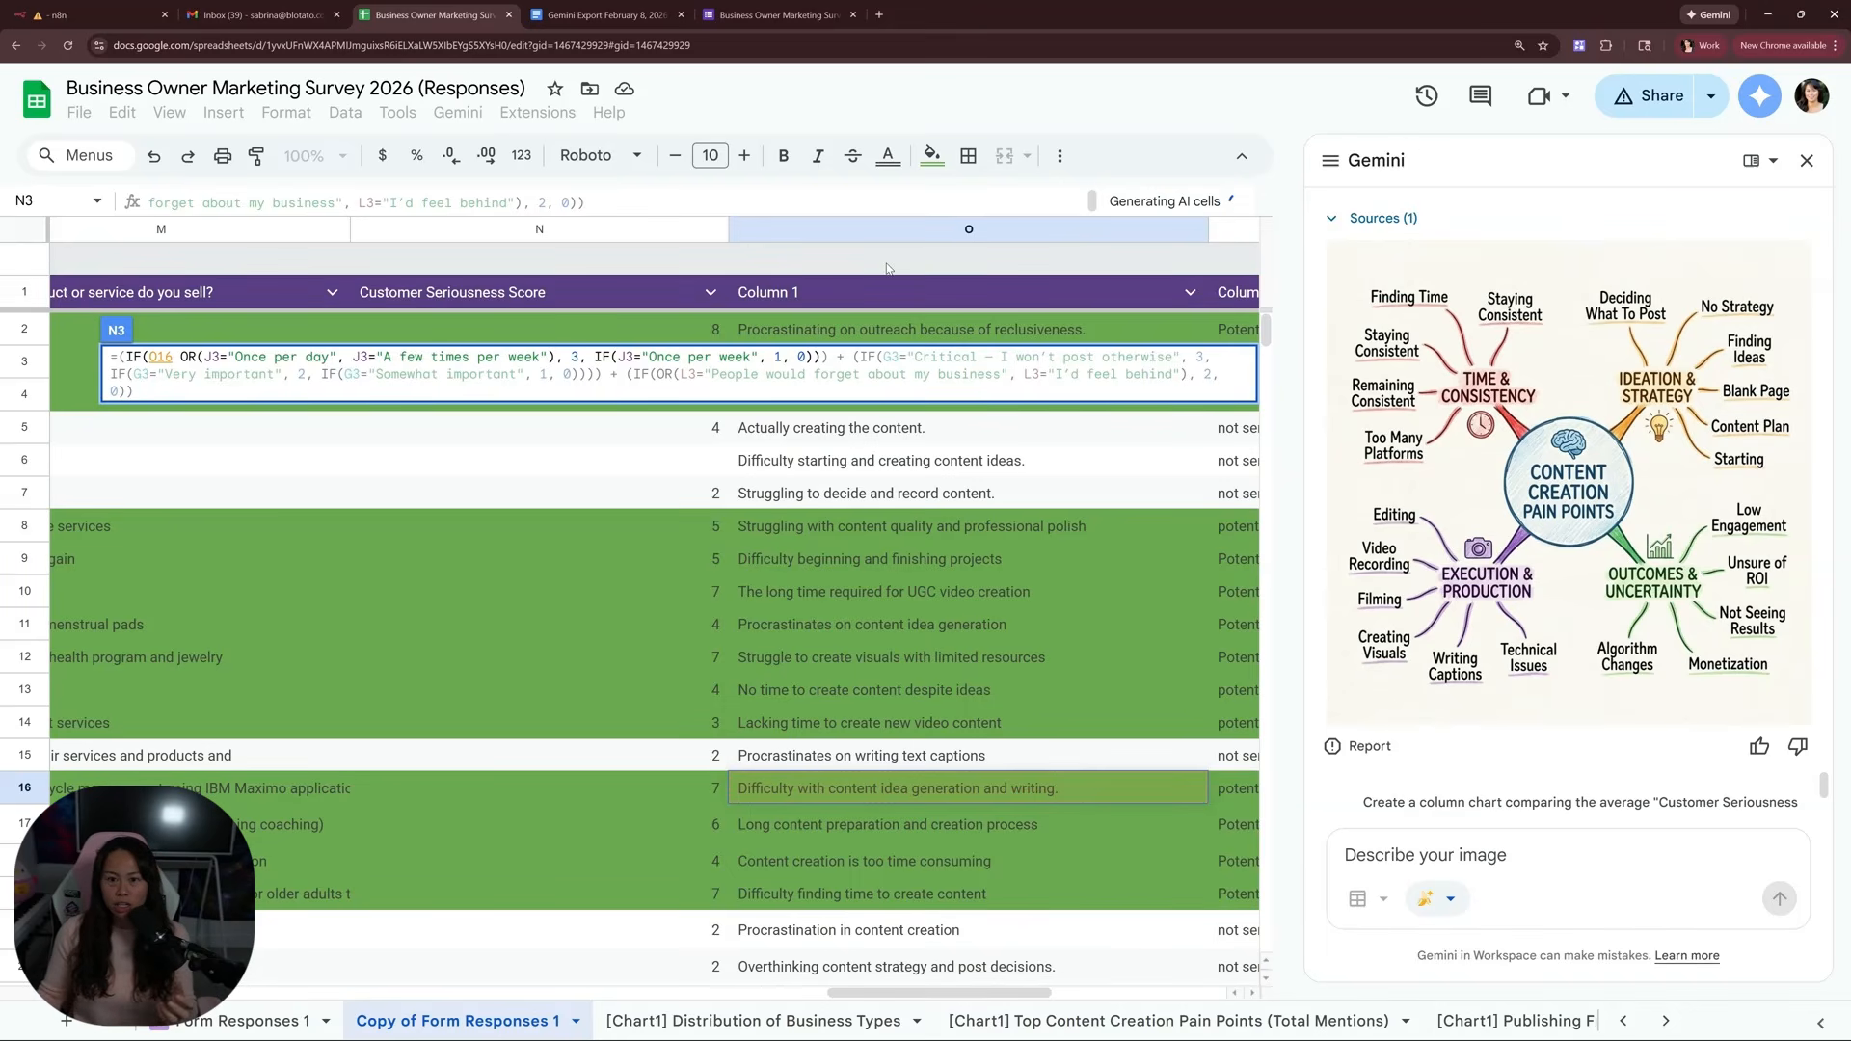
pyautogui.press('Escape')
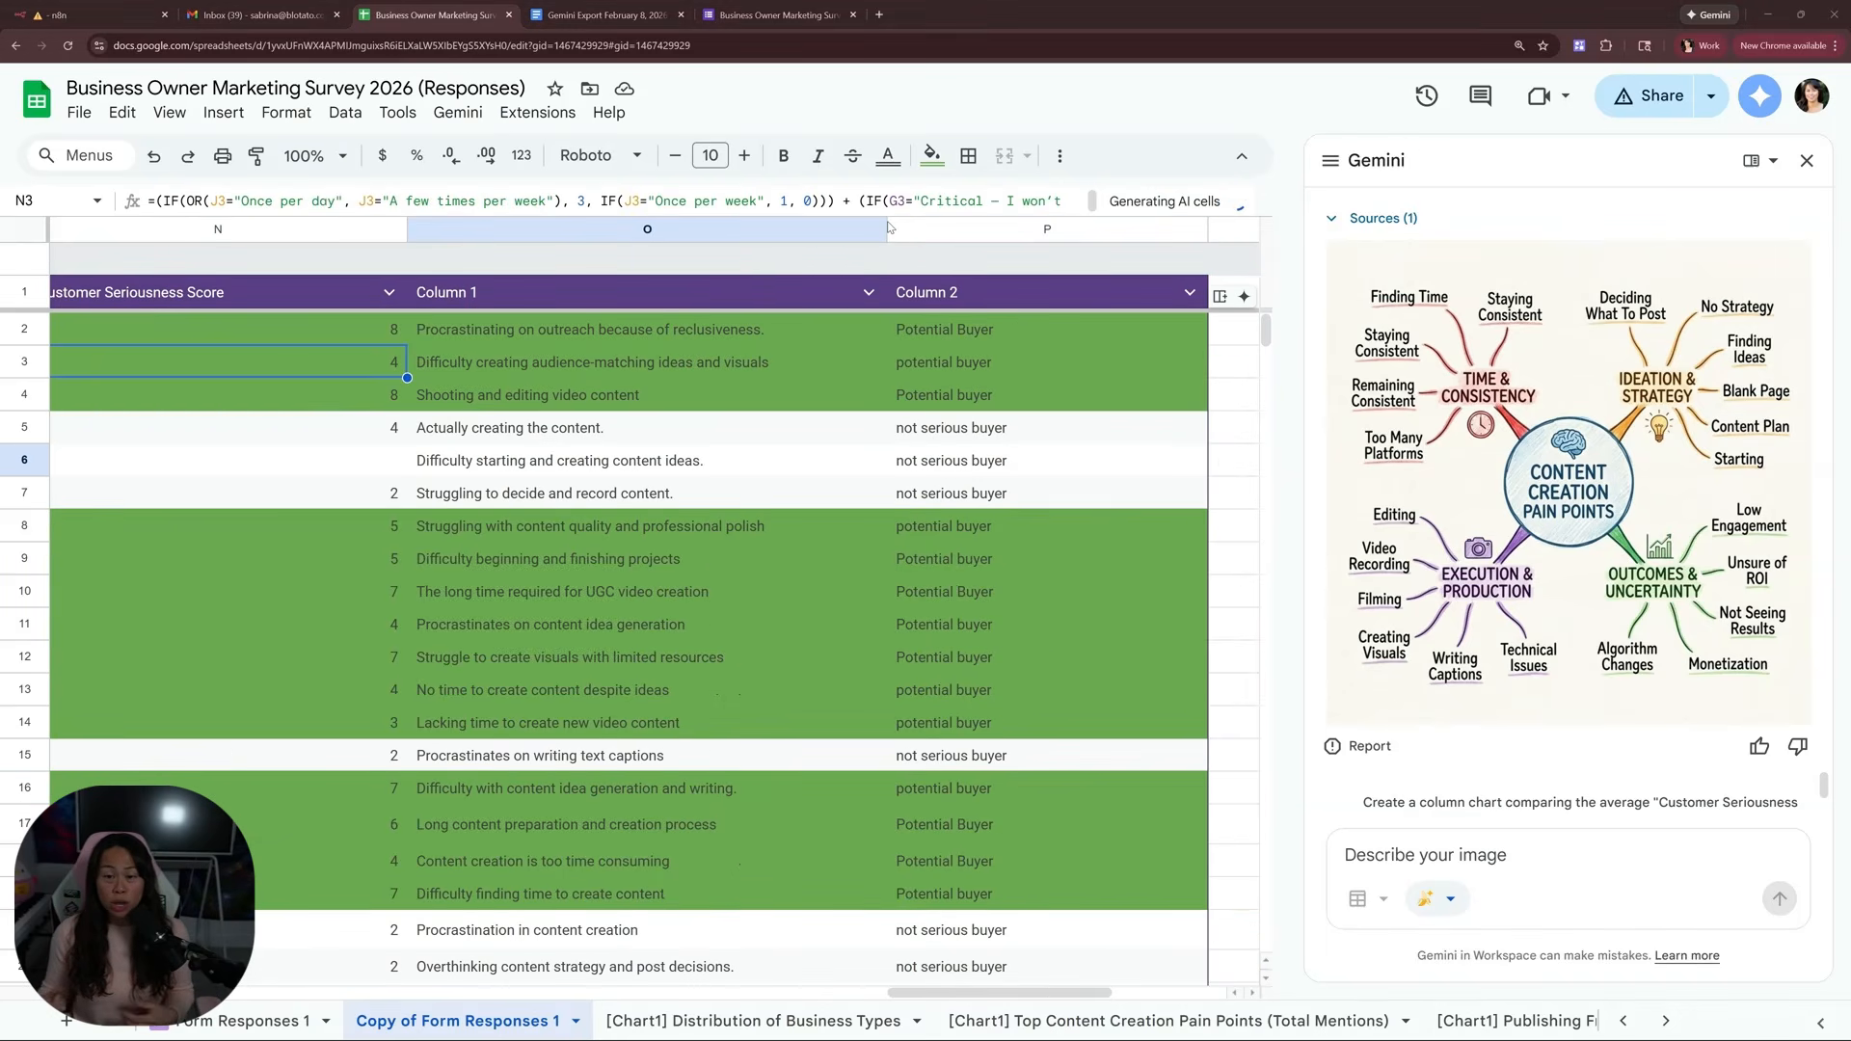